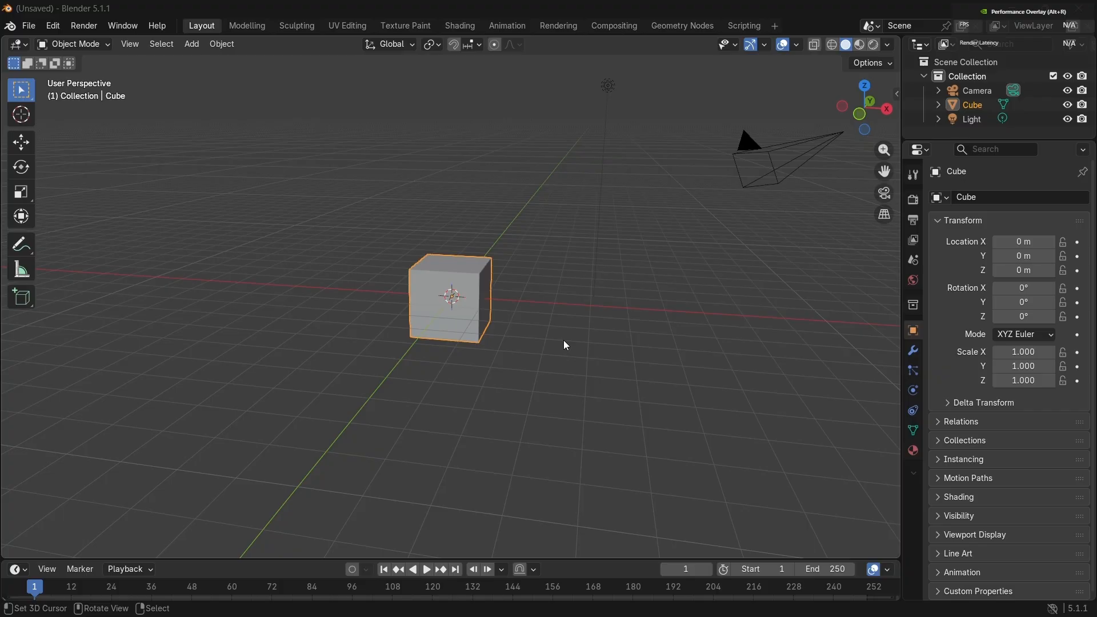
Step: Delete all the default scene objects: the camera, cube and light
click(563, 341)
scroll(474, 318, up, 3)
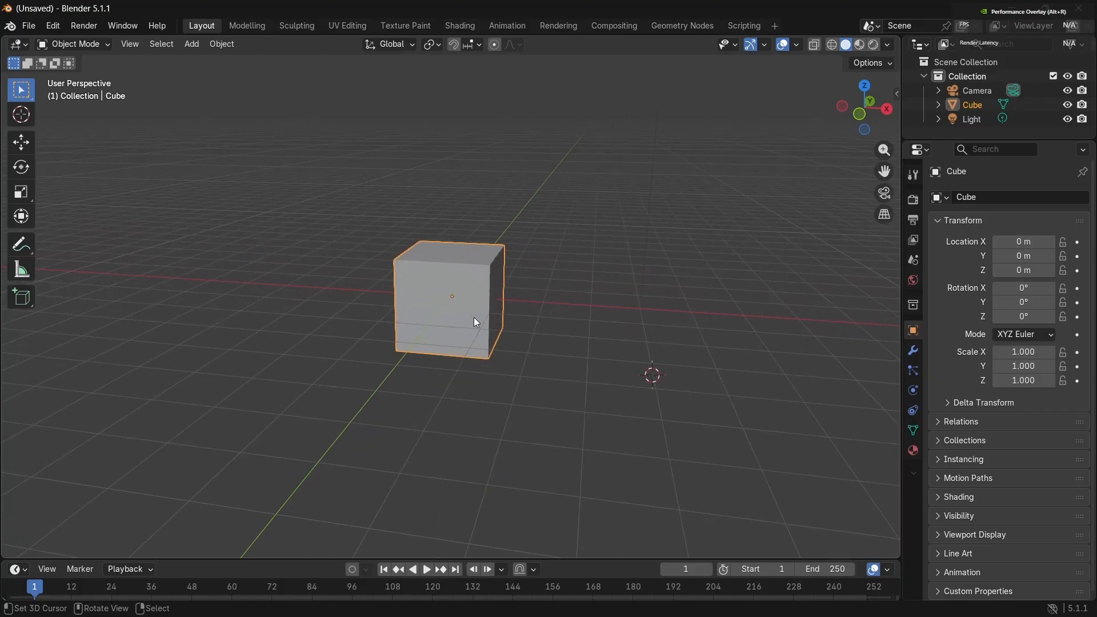
scroll(474, 318, down, 2)
key(a)
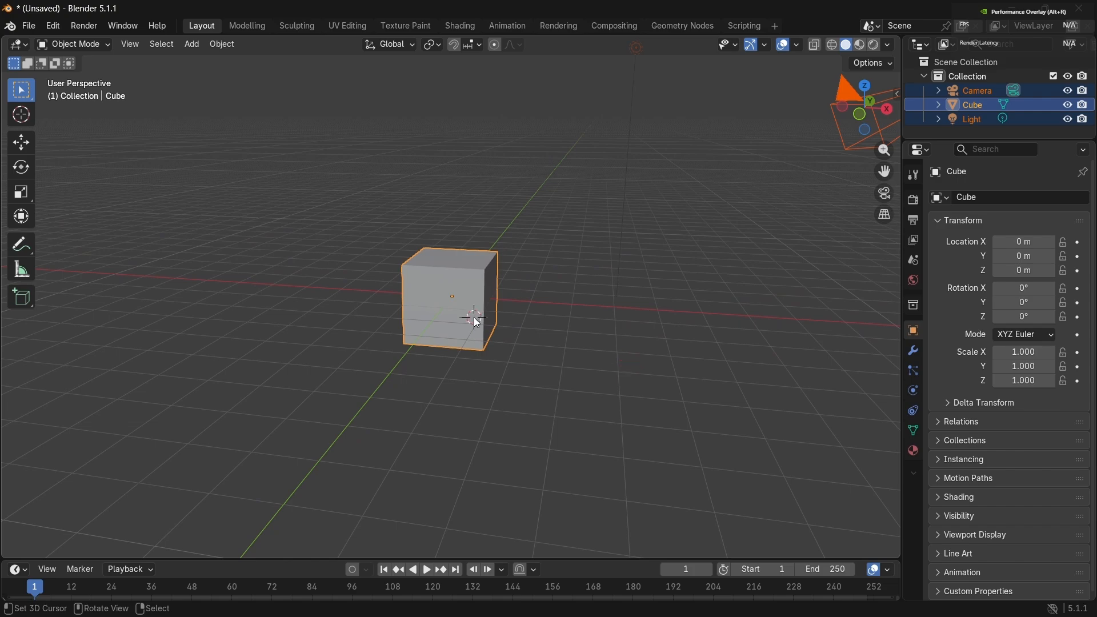
key(Delete)
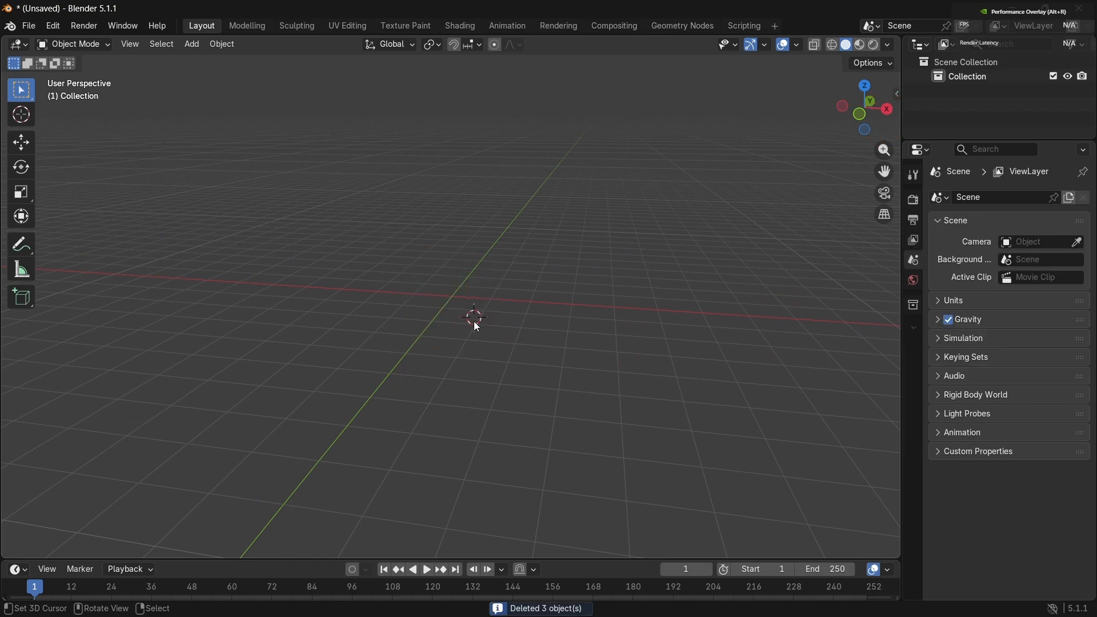
Step: Add a plane mesh at the 3D cursor
middle_drag(396, 334, 403, 333)
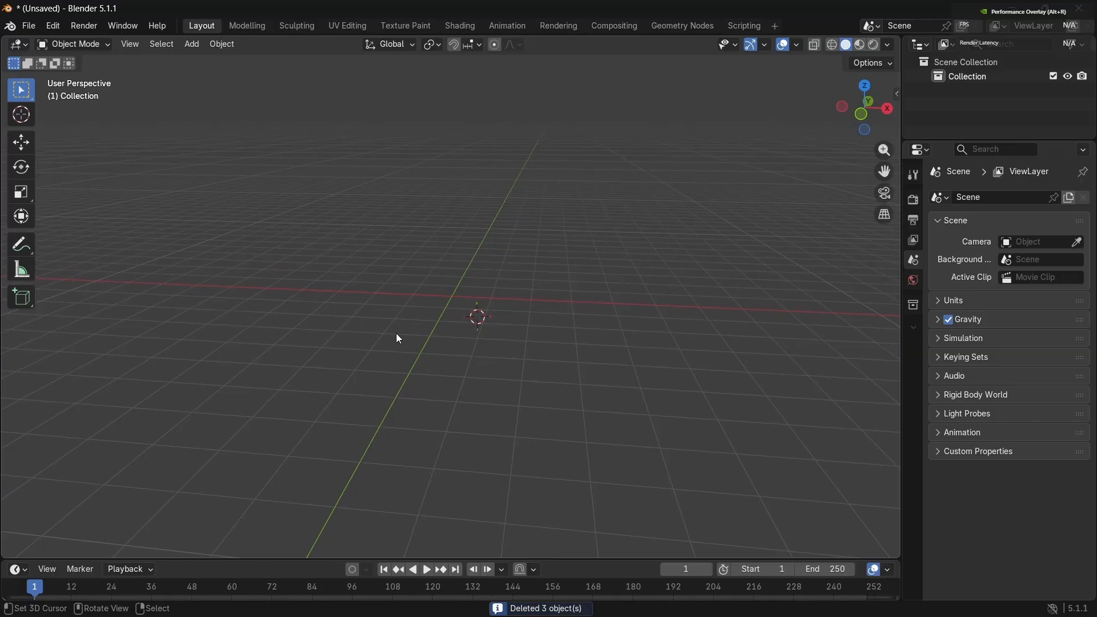
key(shift+a)
mouse_move(346, 323)
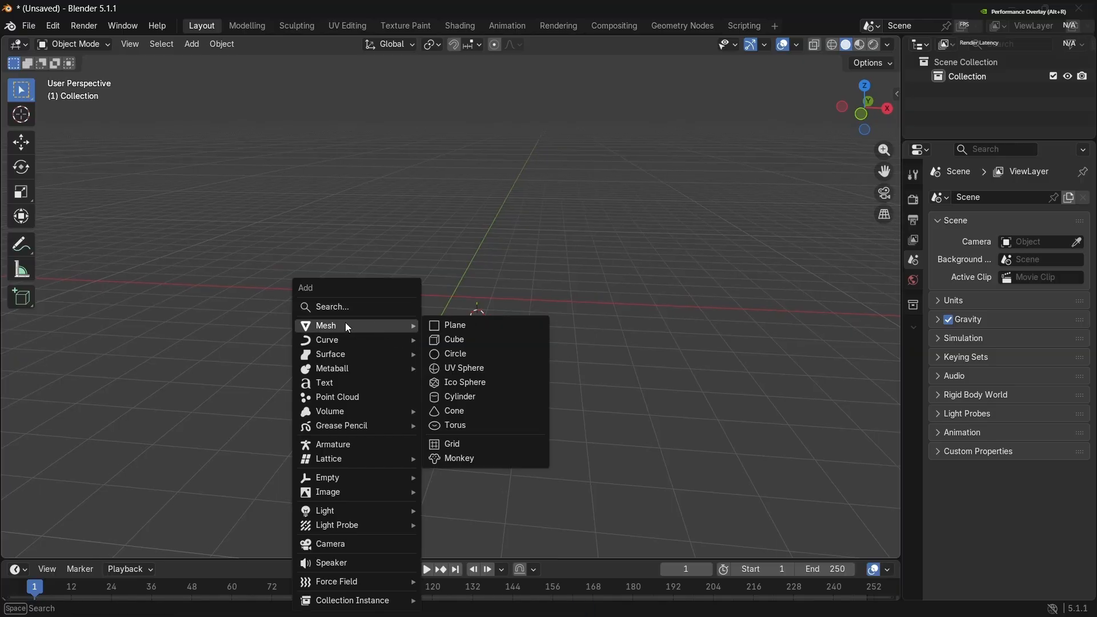
click(478, 325)
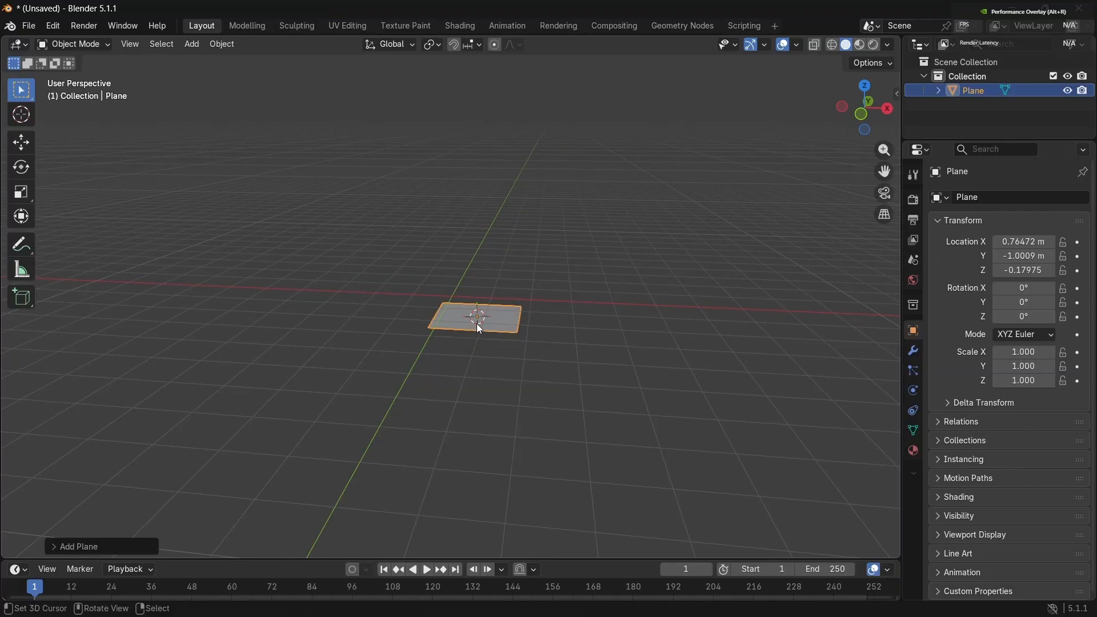
Step: Move the plane near the scene's centre, to about X -0.12 m, Y -0.67 m and Z 0.59 m
key(g)
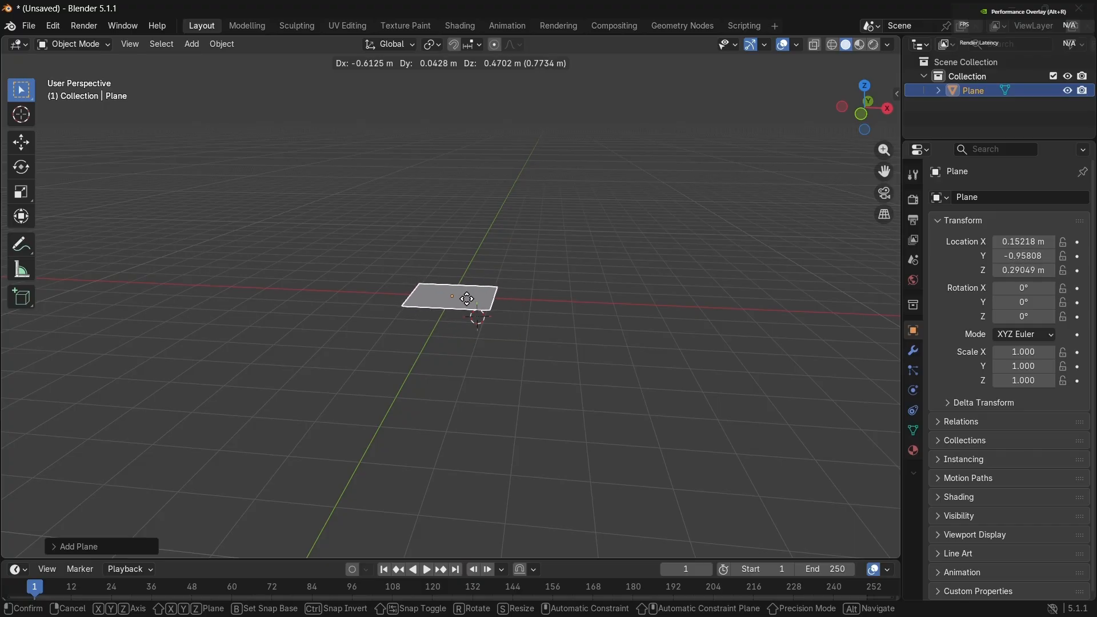
click(468, 299)
middle_drag(467, 298, 467, 298)
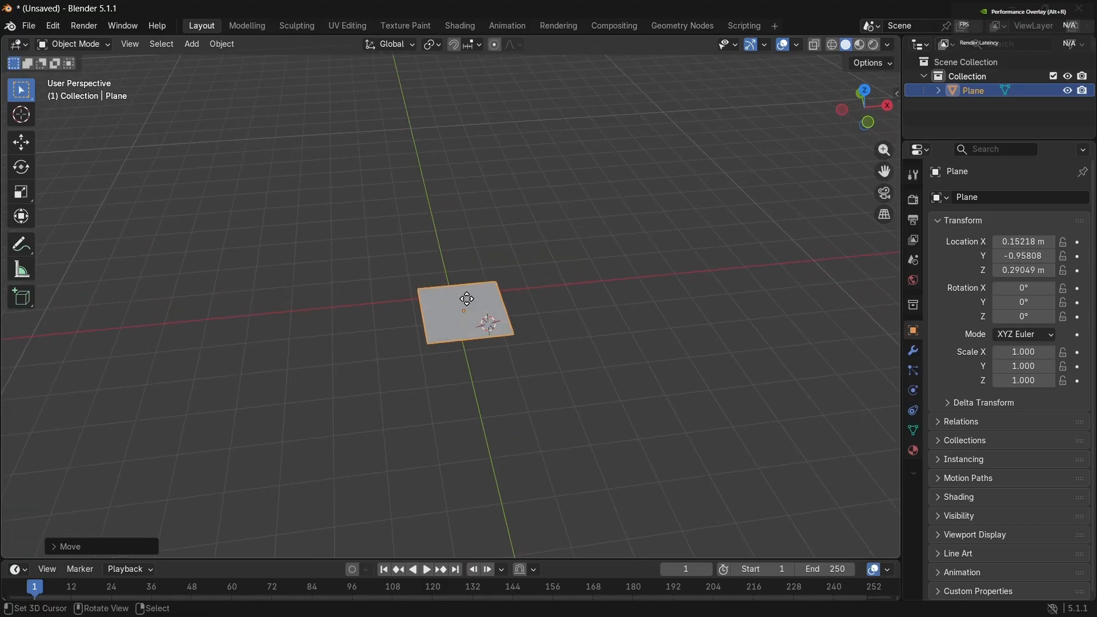
key(g)
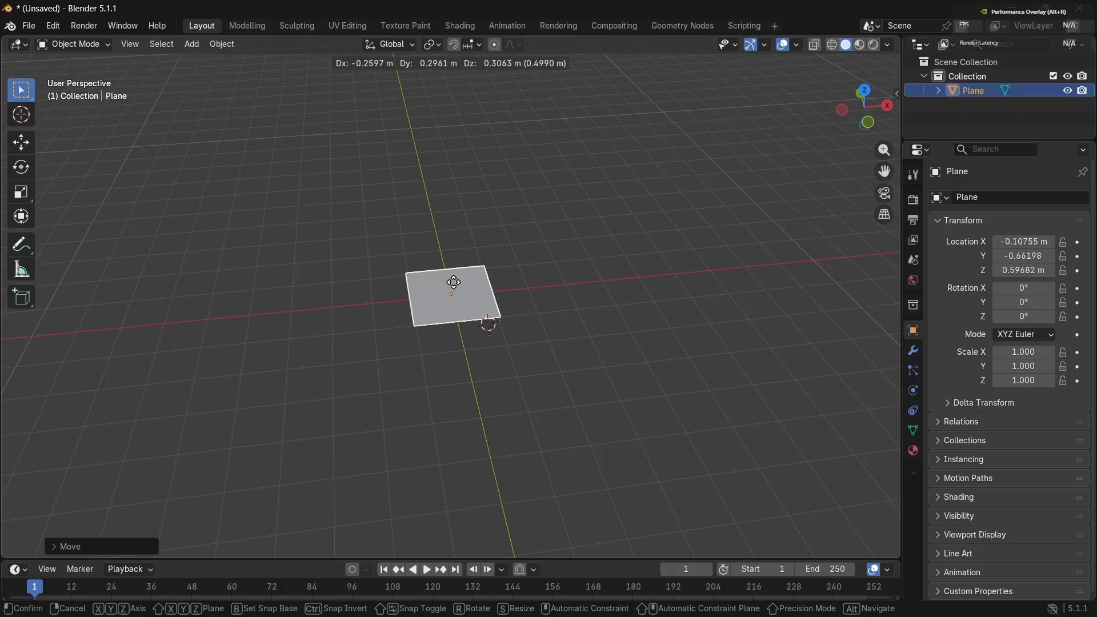
click(454, 282)
Step: Scale the plane up uniformly to about 4.23 to make a large floor
key(s)
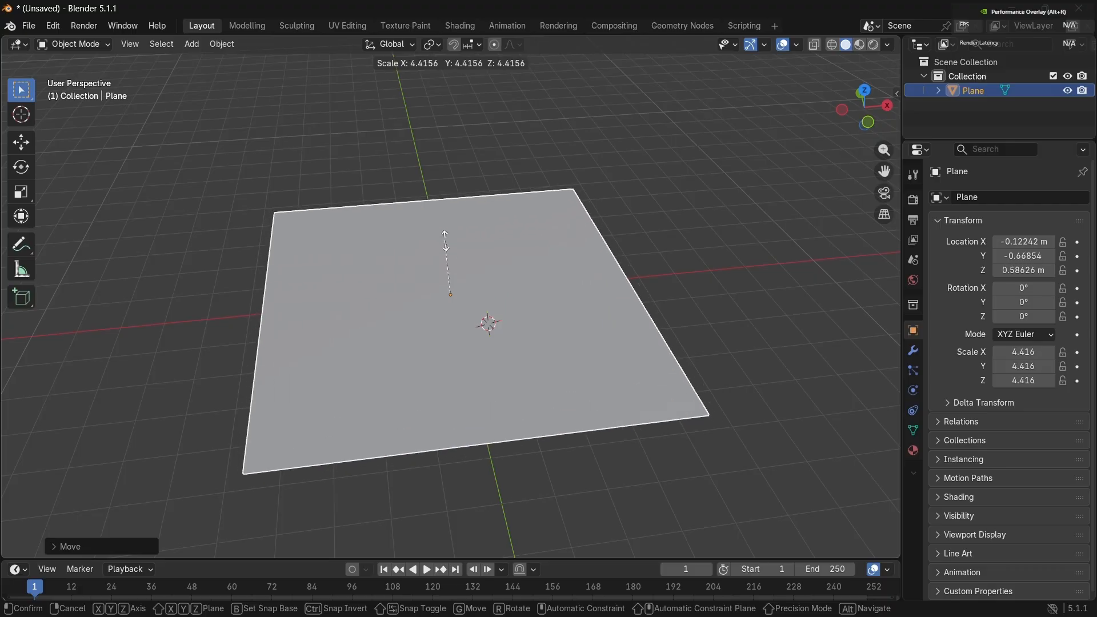
click(446, 242)
scroll(445, 242, down, 3)
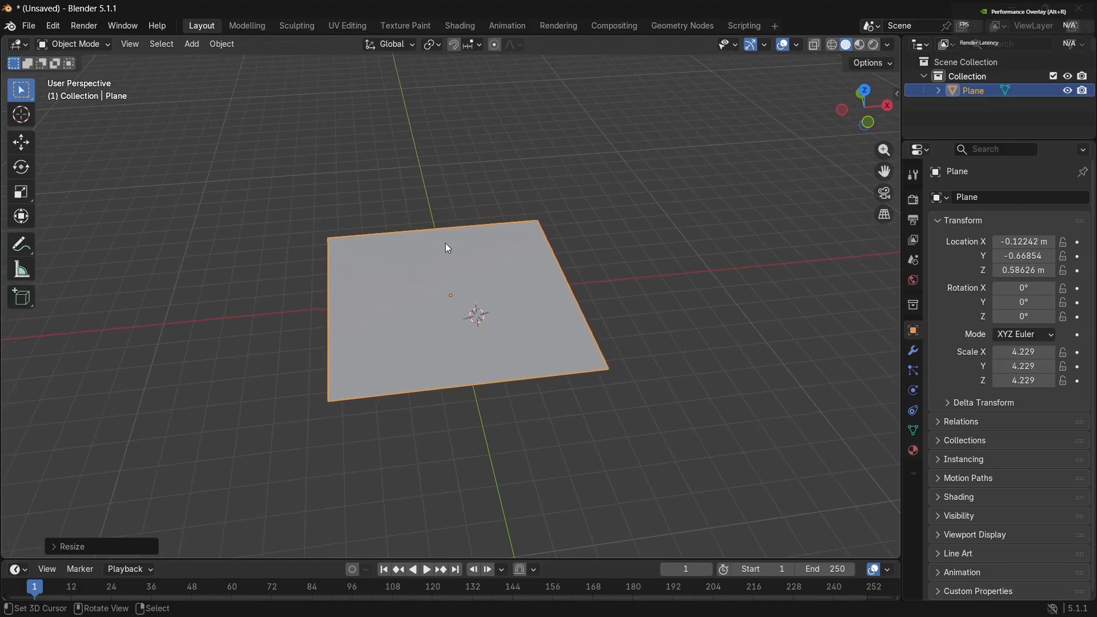
middle_drag(444, 243, 445, 242)
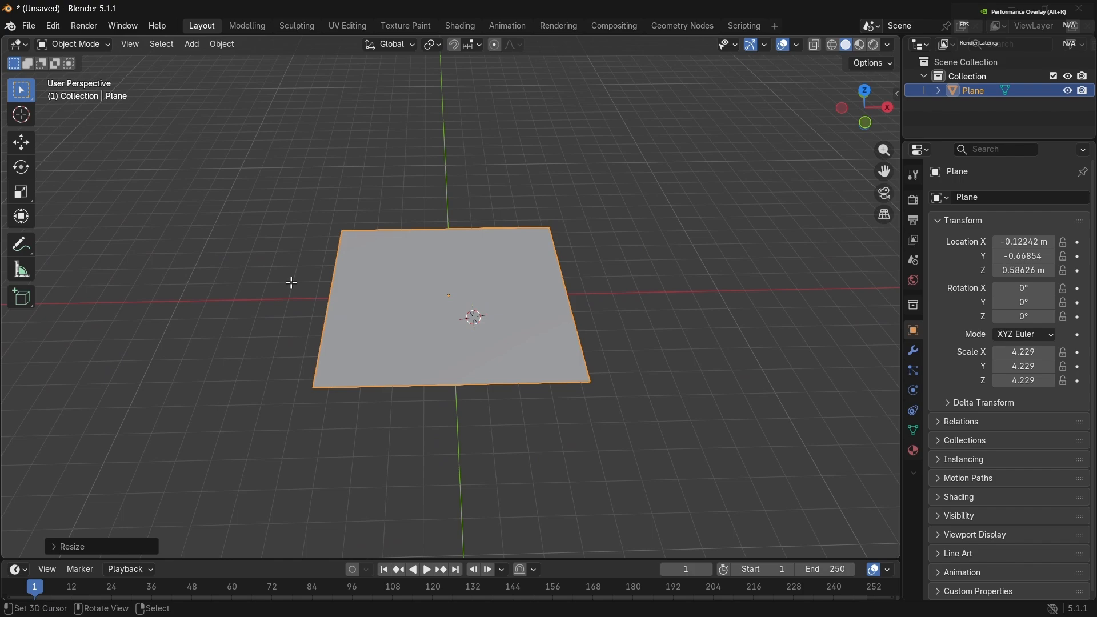
Step: Extrude the plane's far edge upward in Edit Mode with edge selection to form a back wall
key(Tab)
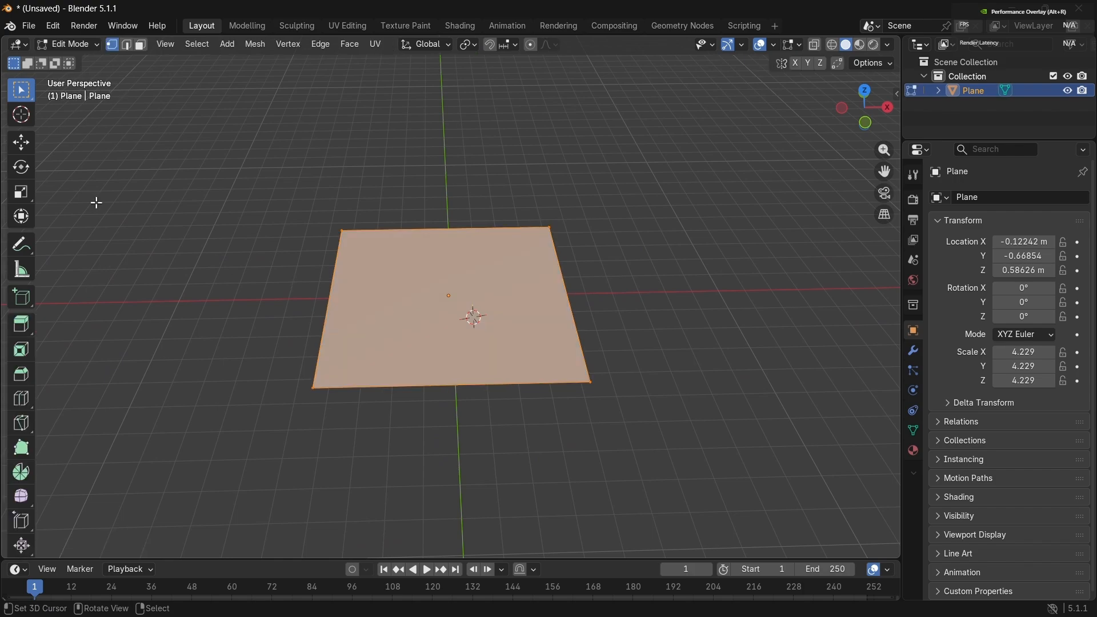
shift+click(129, 46)
click(129, 46)
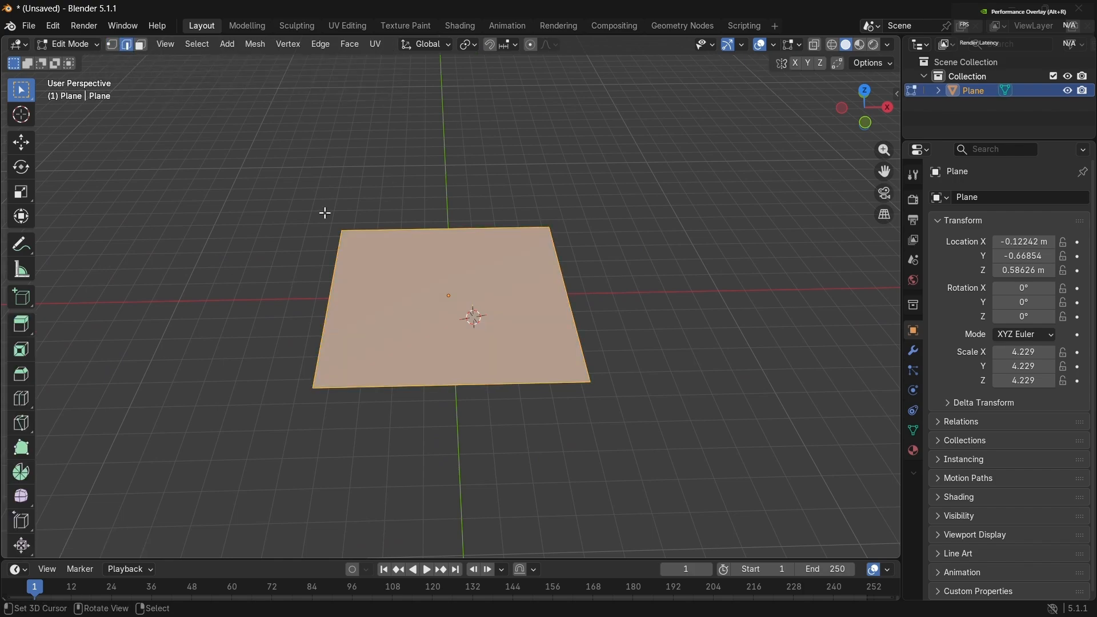
click(429, 228)
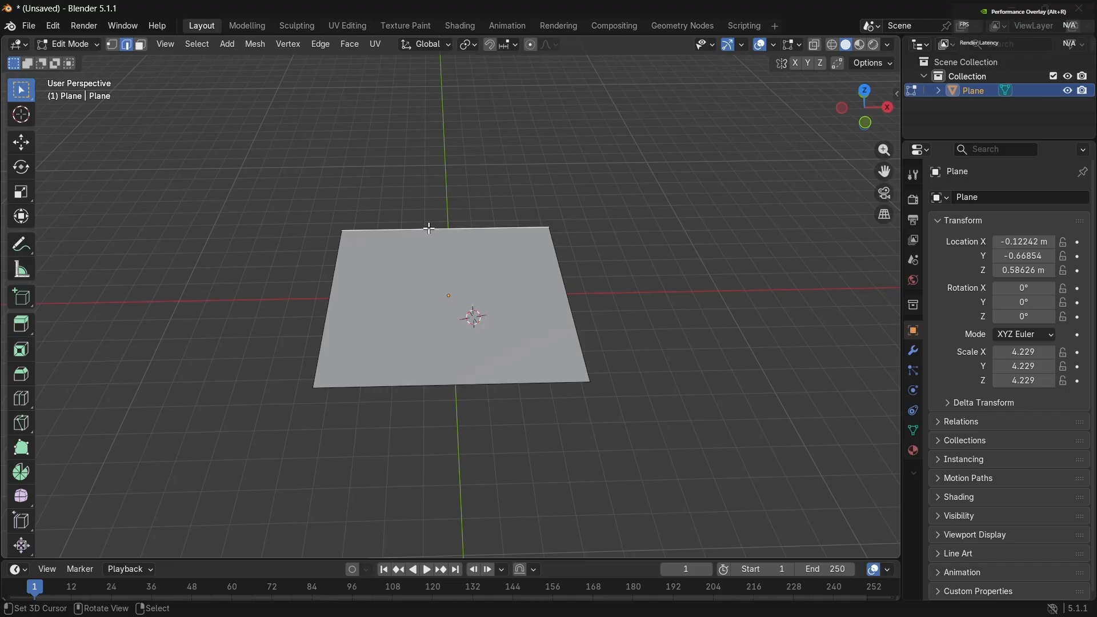
click(29, 324)
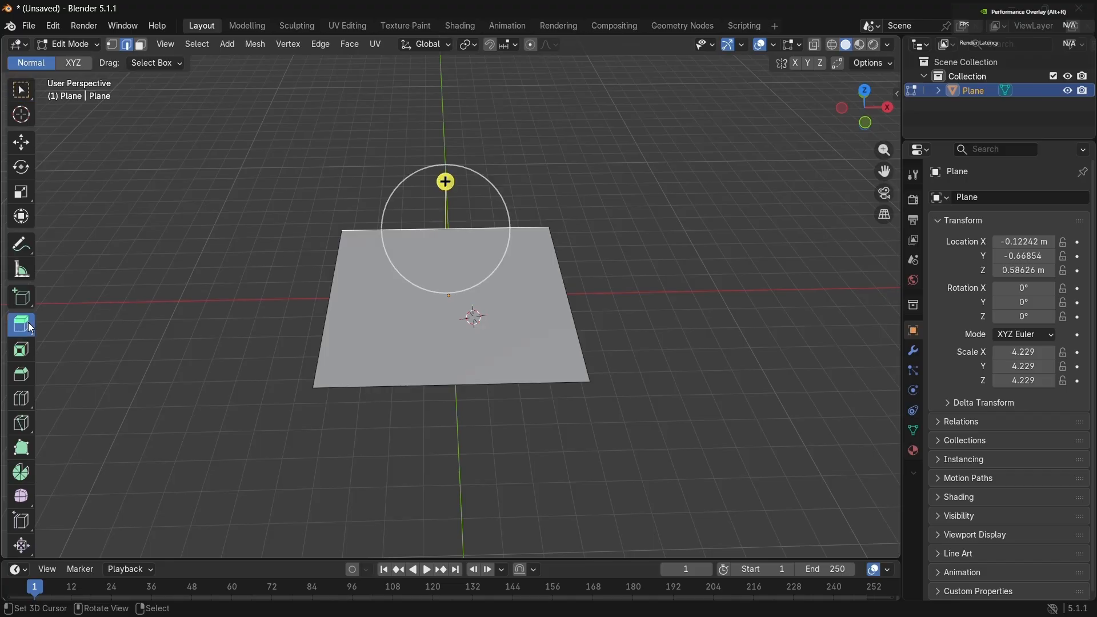
drag(479, 235, 467, 62)
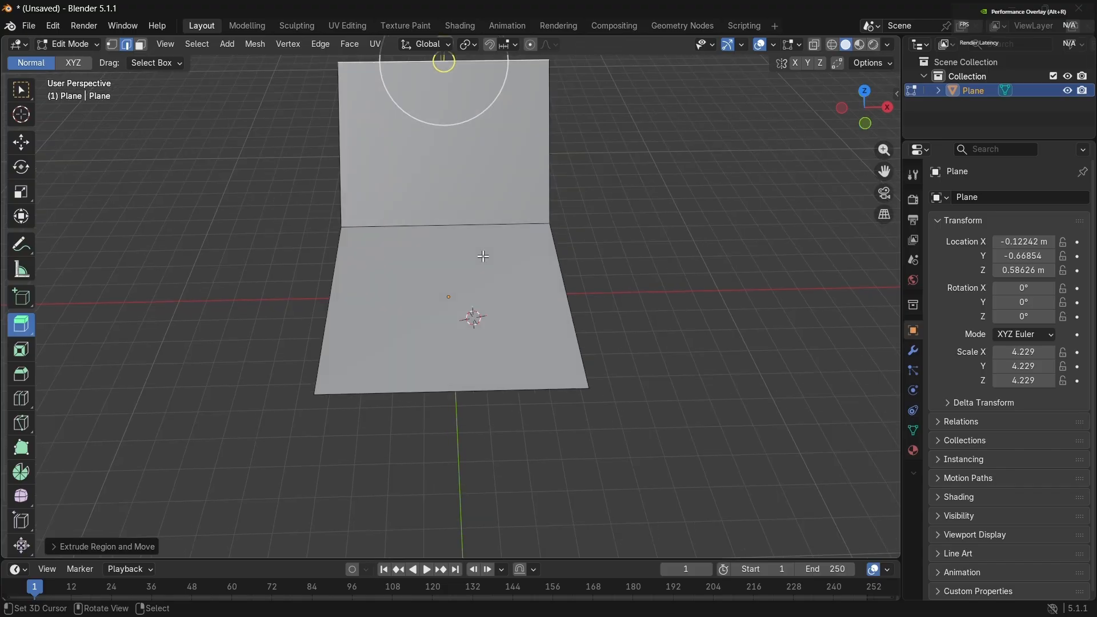
Step: Reposition the back wall's upper edge until the wall stands roughly upright over the floor's rear edge, and clear the selection
middle_drag(482, 256, 483, 256)
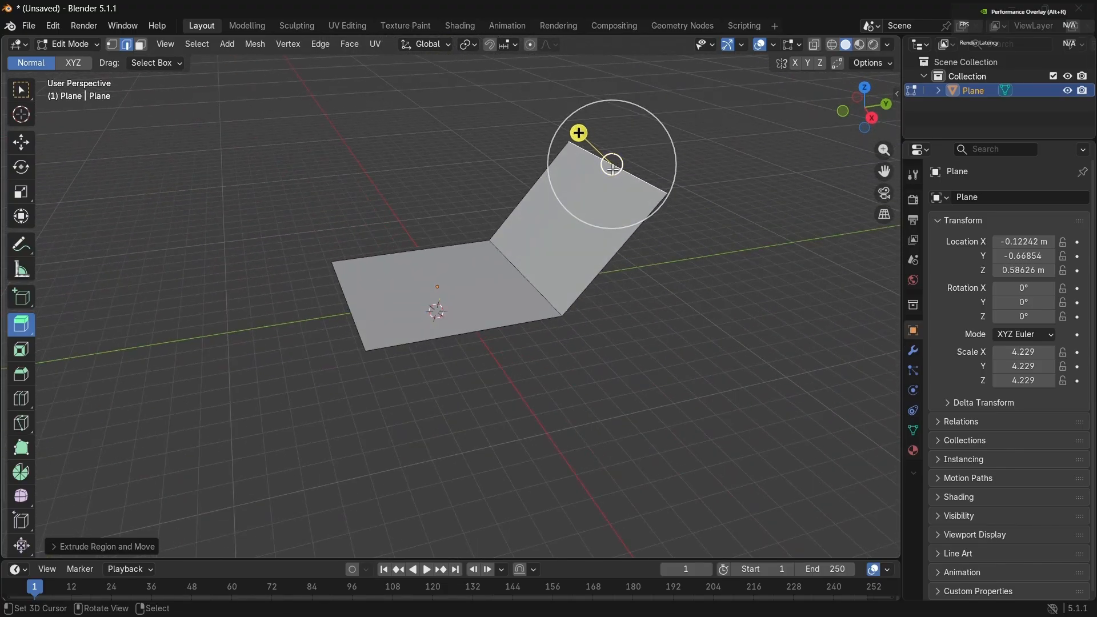
drag(612, 166, 543, 129)
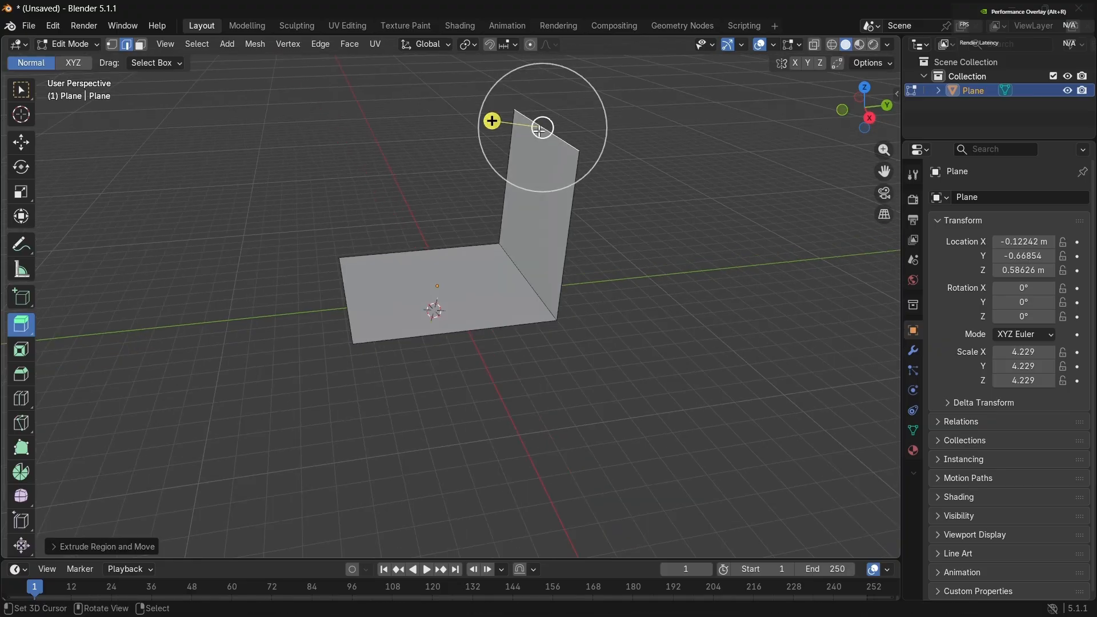
middle_drag(538, 132, 539, 131)
drag(556, 139, 540, 135)
middle_drag(540, 135, 402, 127)
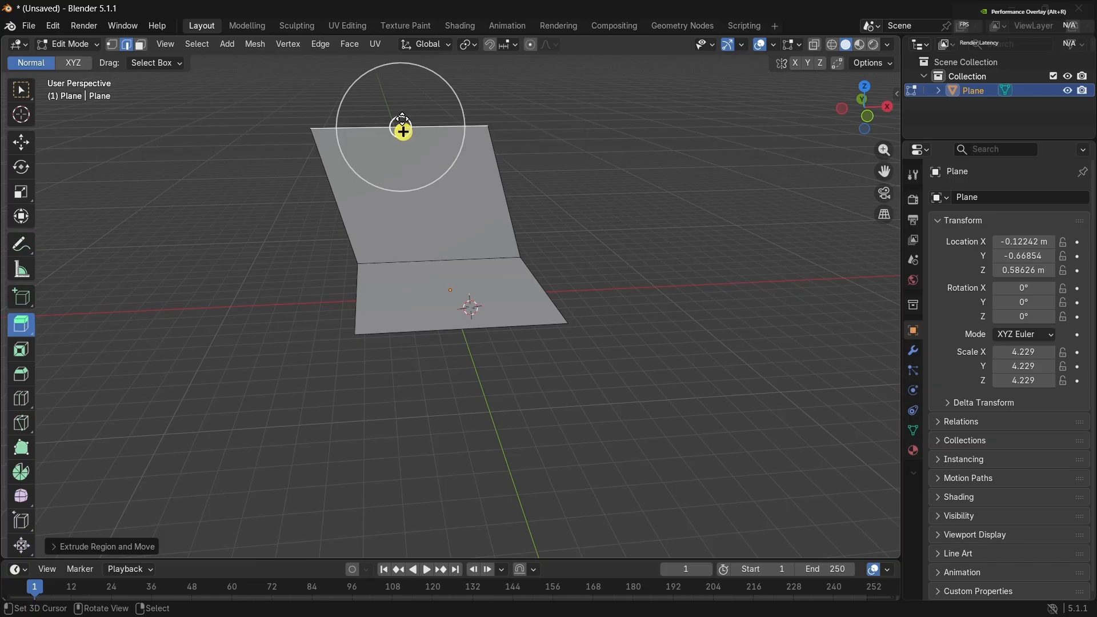
drag(402, 124, 432, 123)
middle_drag(411, 223, 438, 163)
drag(442, 157, 447, 155)
middle_drag(507, 216, 508, 215)
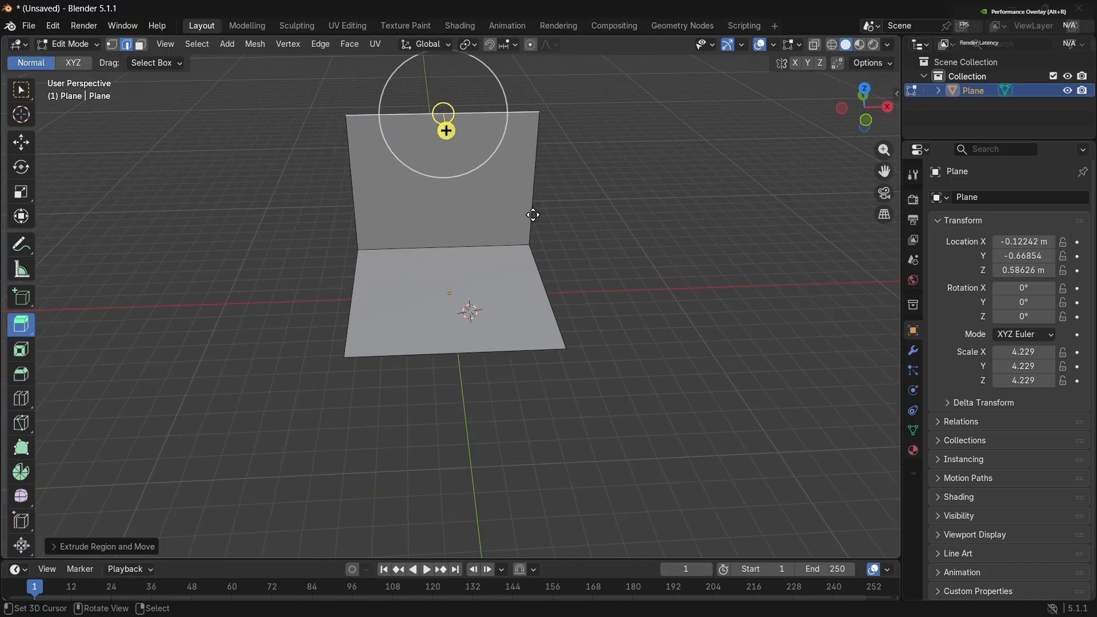
click(588, 218)
click(589, 220)
right_click(589, 220)
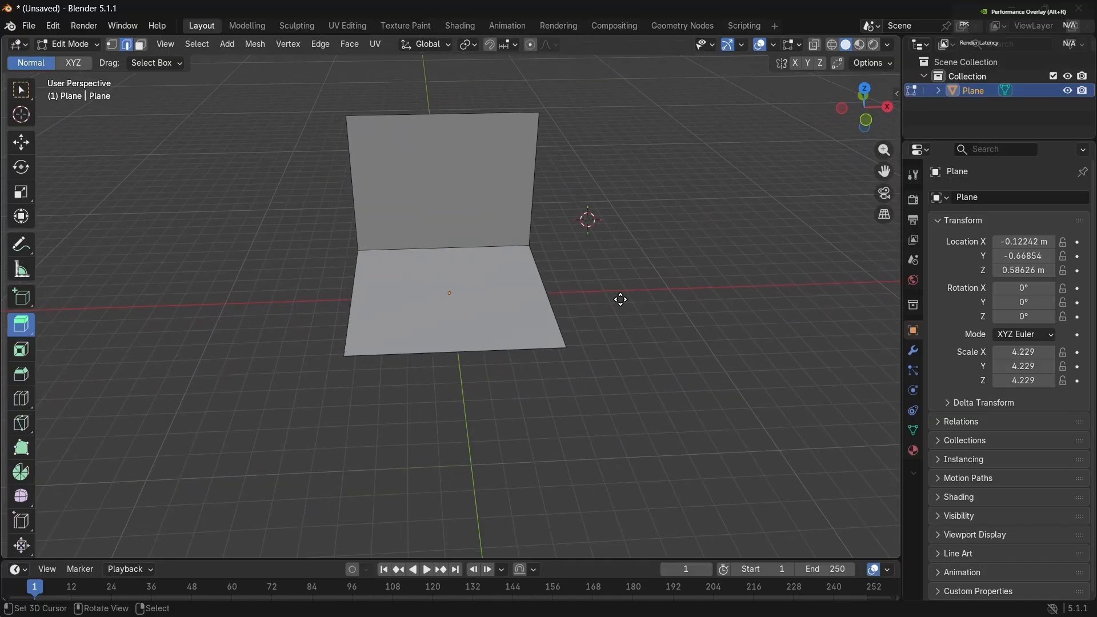
Step: Bevel the edge between the floor and the back wall with an offset of about 0.26 m and 5 segments
middle_drag(616, 295, 616, 295)
right_click(498, 258)
click(22, 93)
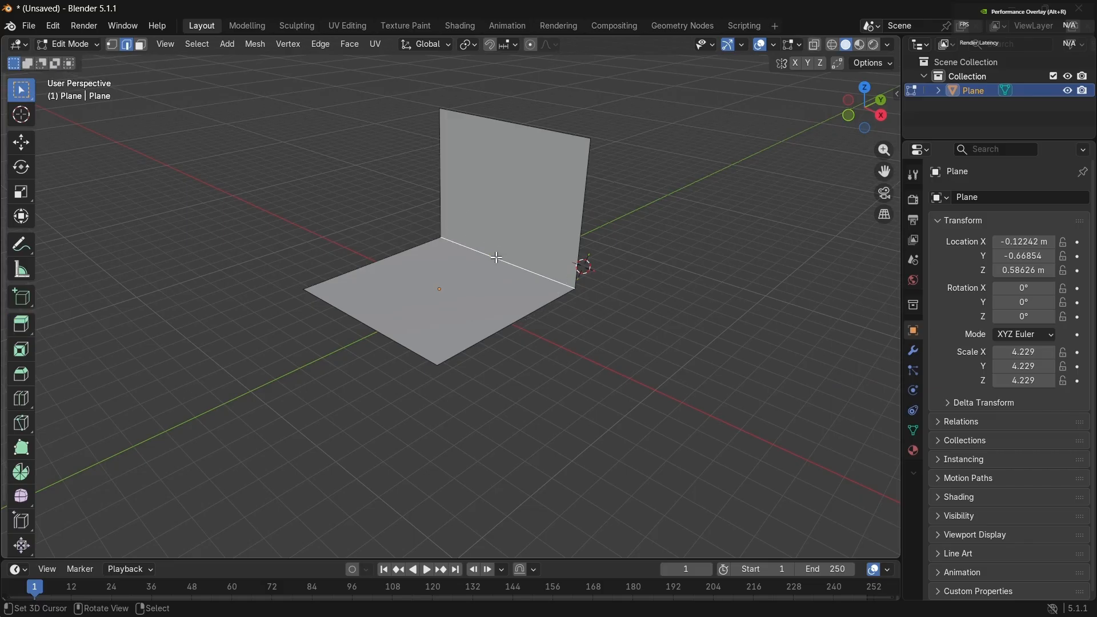
key(ctrl+b)
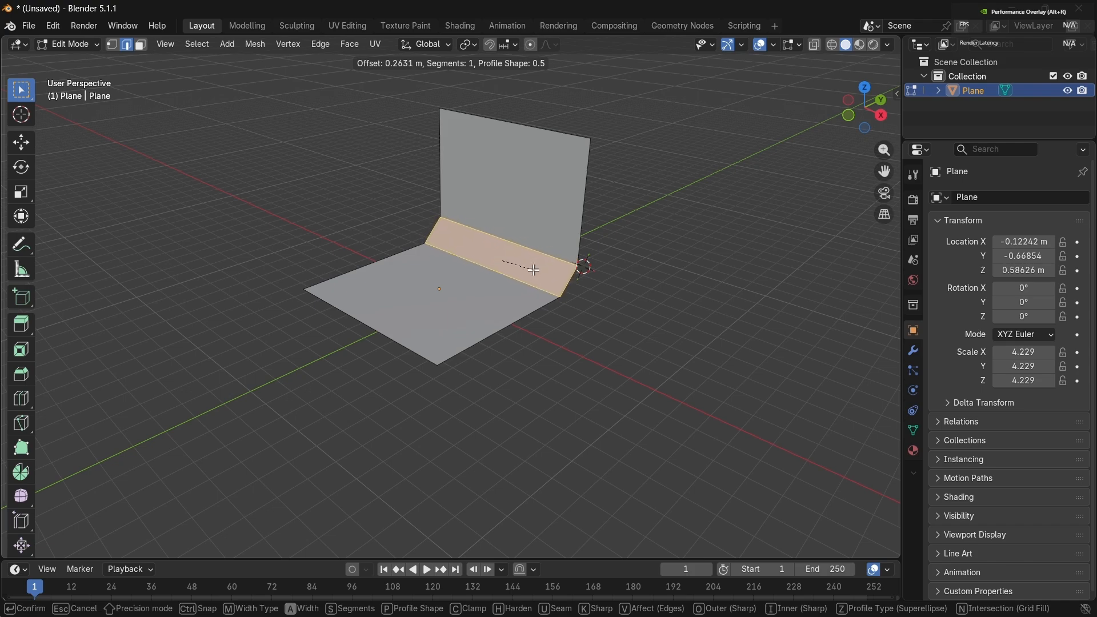
scroll(534, 269, up, 1)
scroll(533, 269, up, 1)
scroll(534, 270, up, 1)
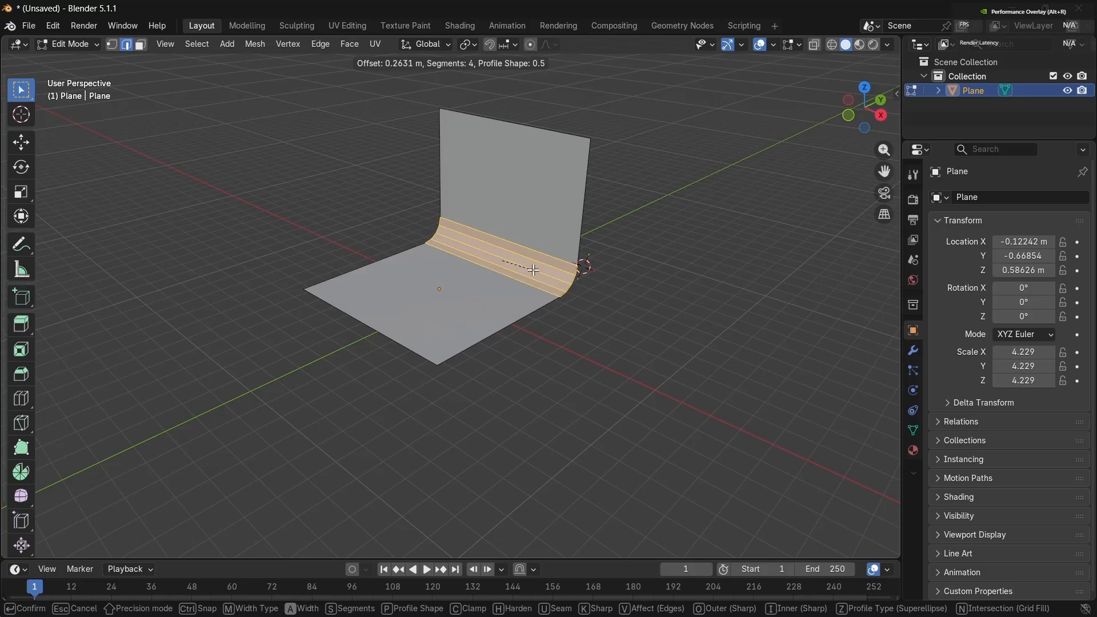
scroll(534, 270, up, 1)
click(534, 270)
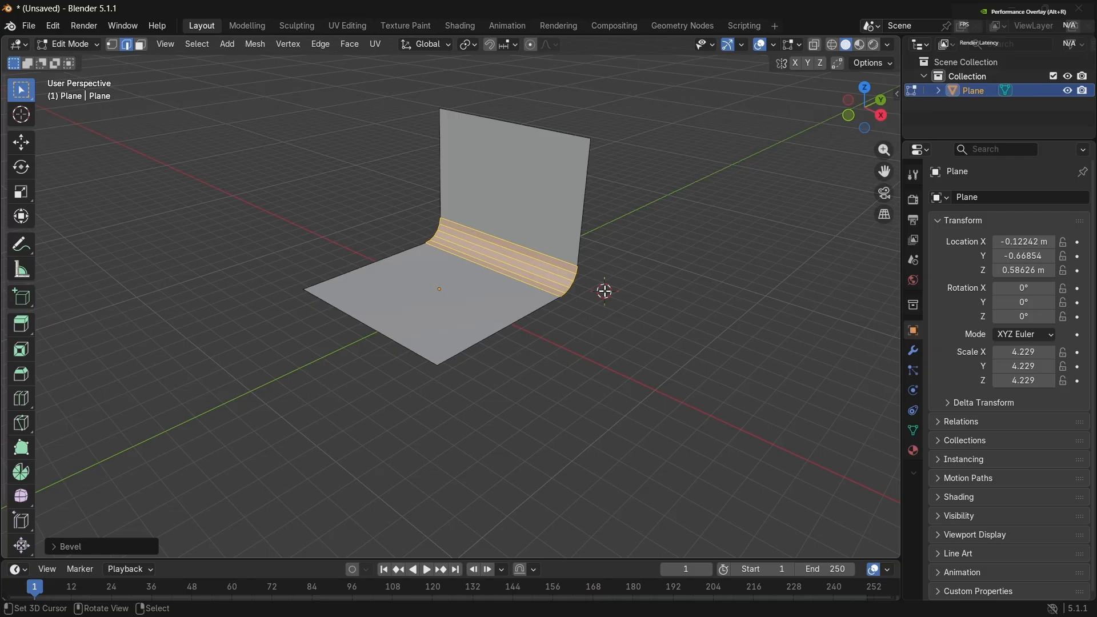
Step: Return to Object Mode and apply Shade Smooth to the curved backdrop
click(605, 291)
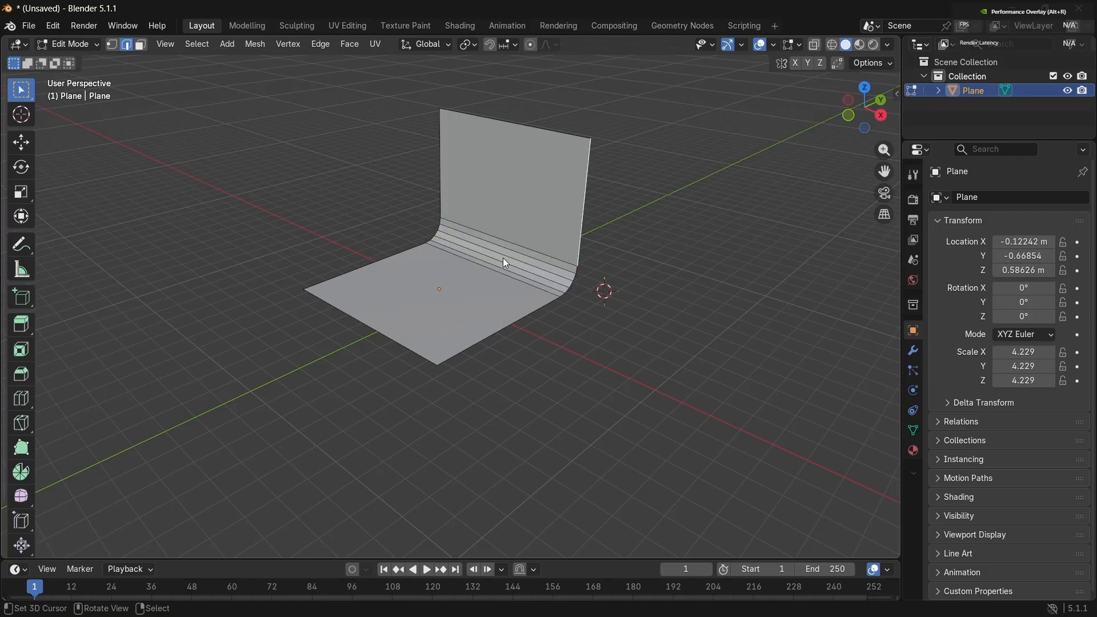
key(ctrl+e)
key(Tab)
right_click(590, 298)
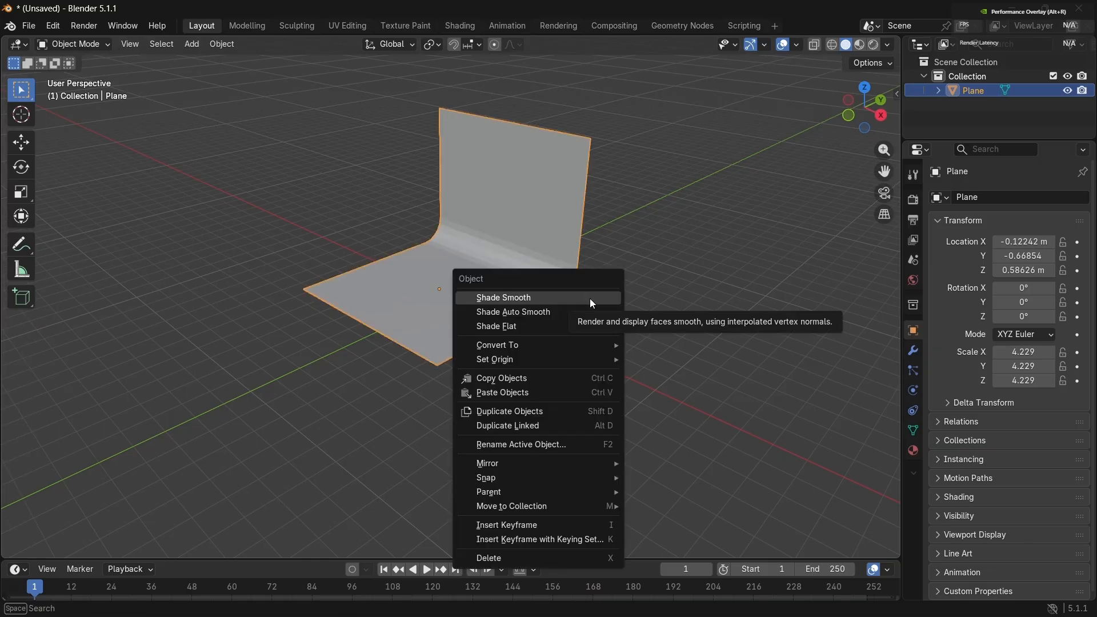
click(592, 299)
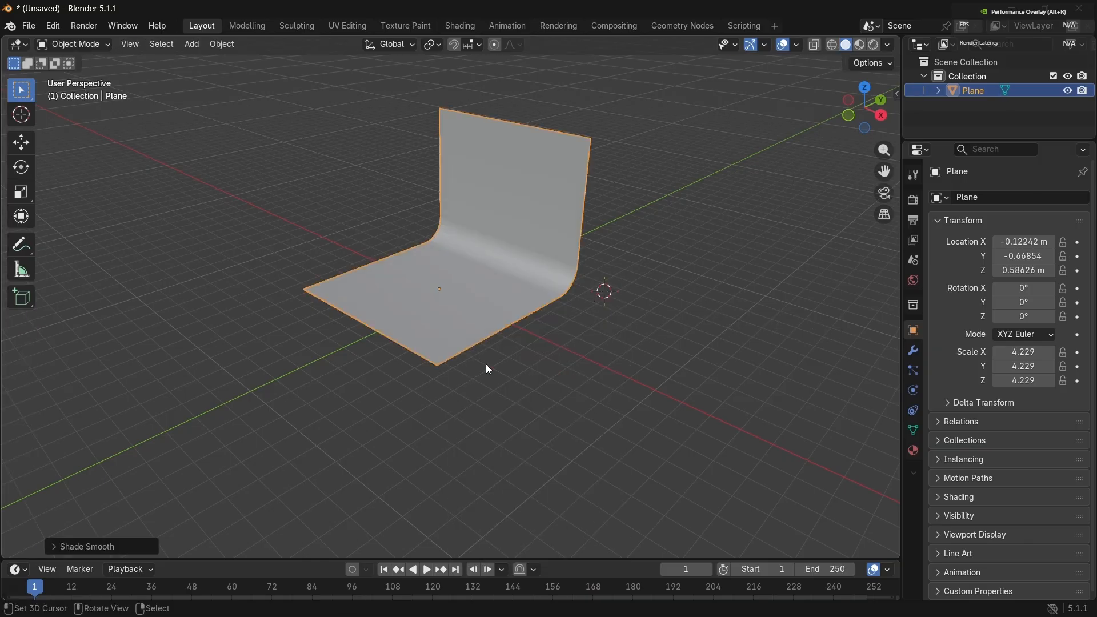
Step: Add a cube mesh at the 3D cursor beside the backdrop's back wall
middle_drag(529, 277, 529, 276)
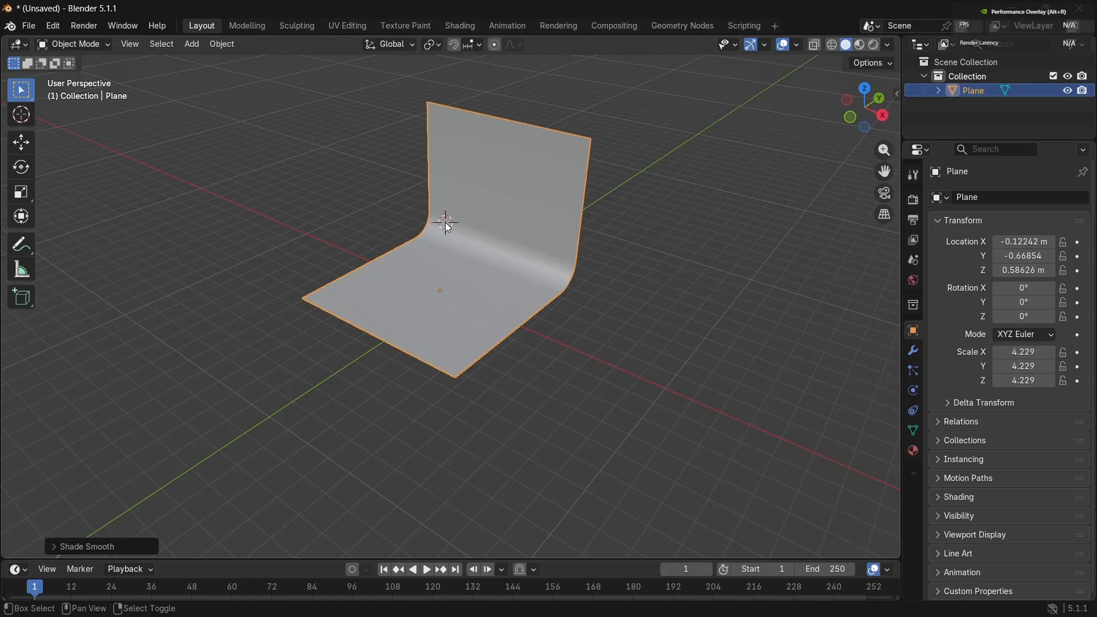
key(shift+a)
mouse_move(450, 223)
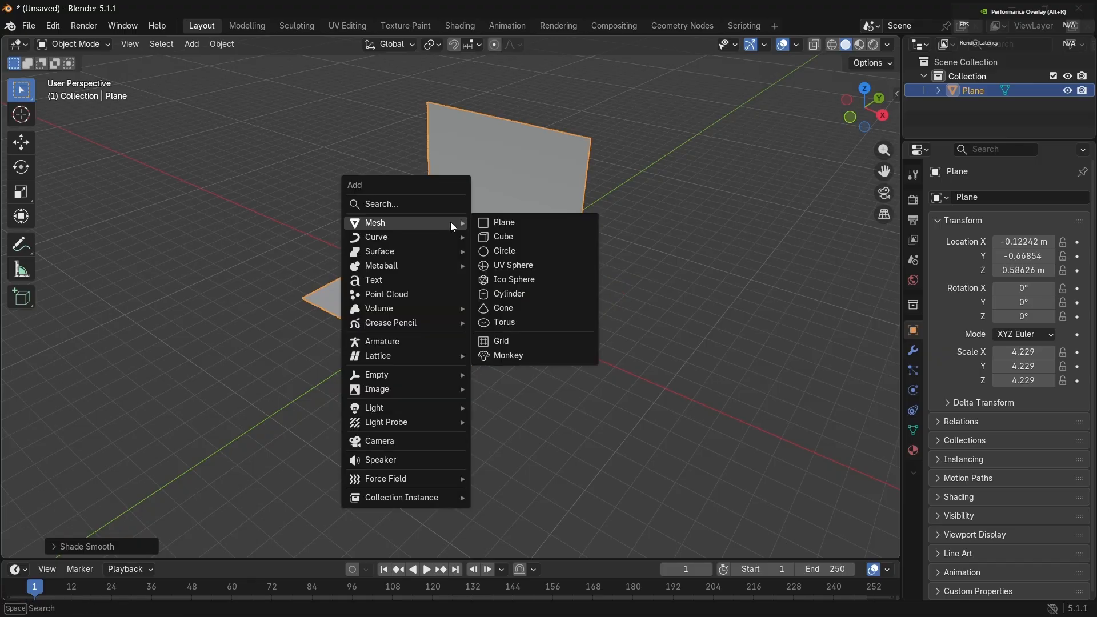
click(533, 236)
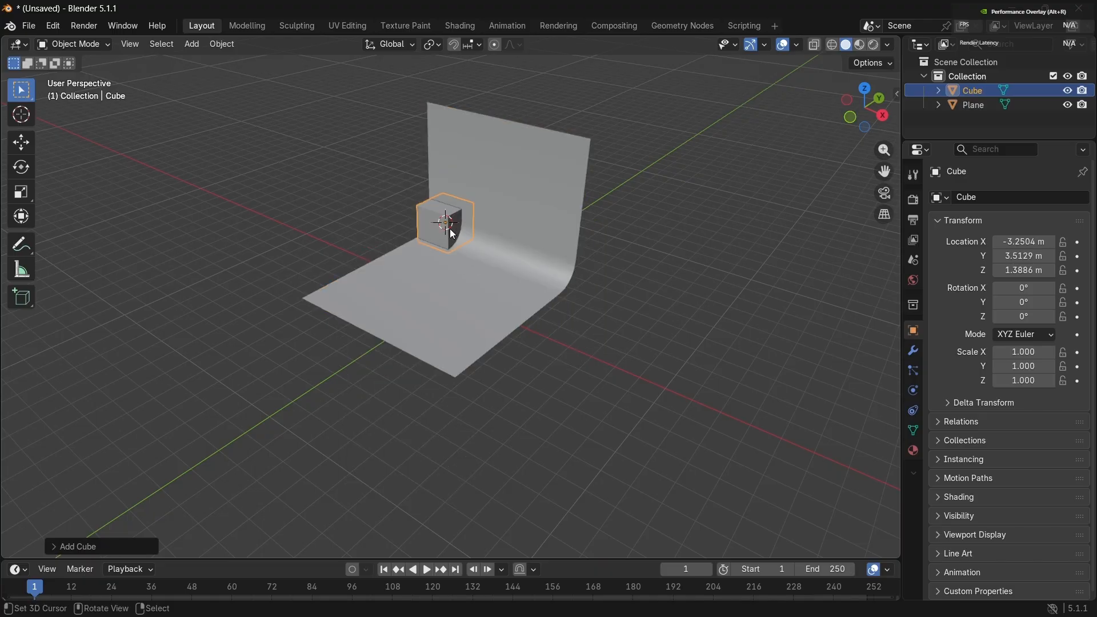
Step: Move the cube forward along the global Y axis to about -0.72 m, over the floor of the backdrop
middle_drag(450, 229, 508, 218)
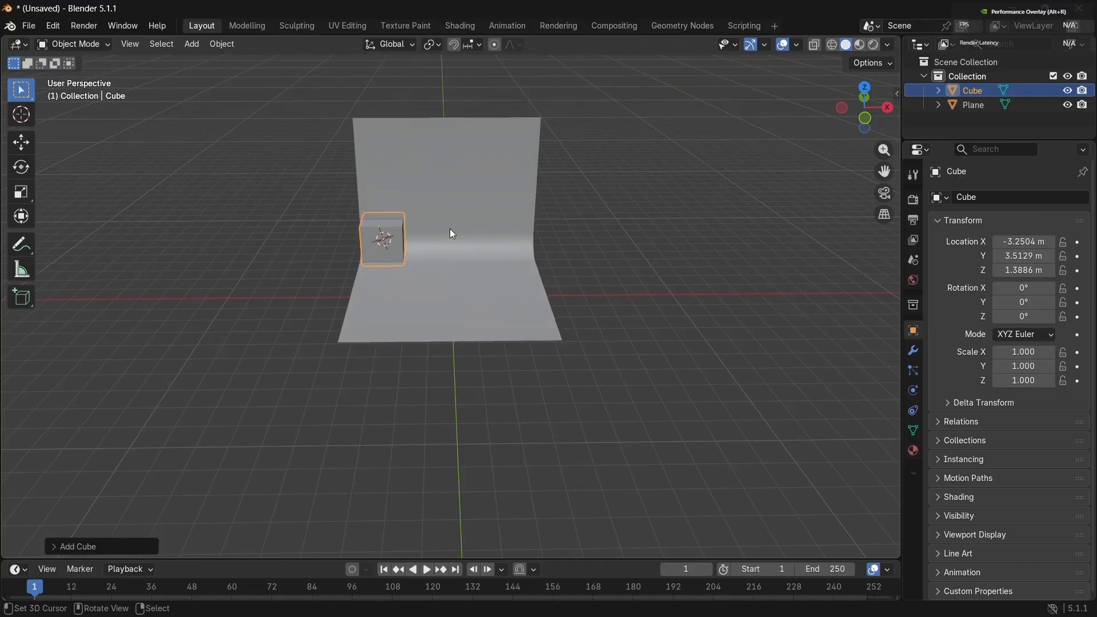
key(g)
key(y)
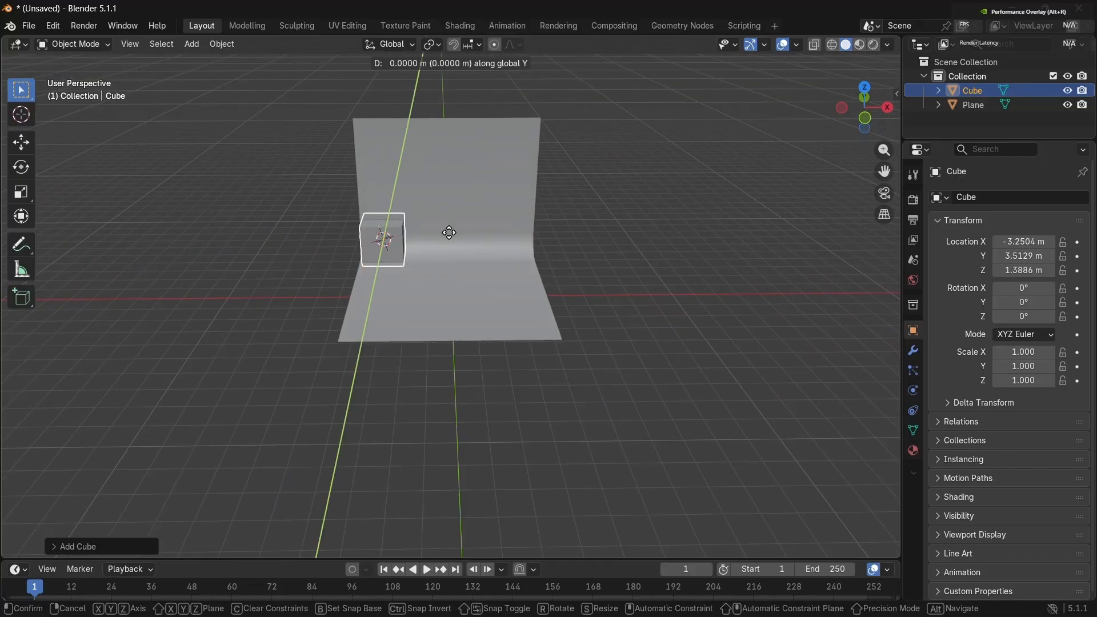
click(462, 274)
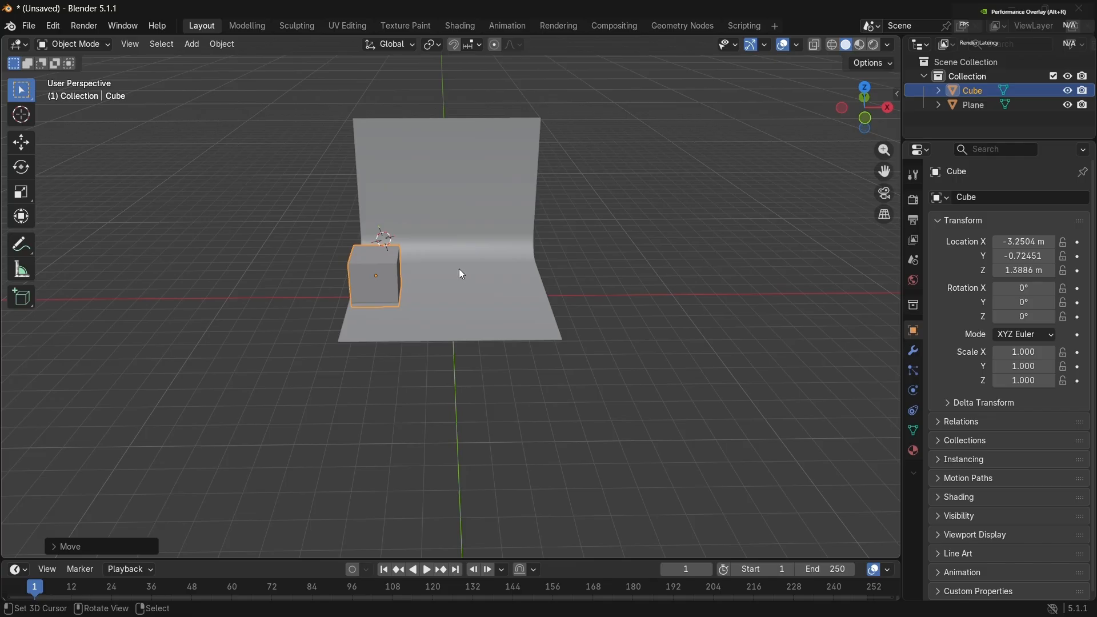
Step: Move the cube along the global X axis to about -1.86 m and raise it along Z to about 1.95 m
key(g)
key(x)
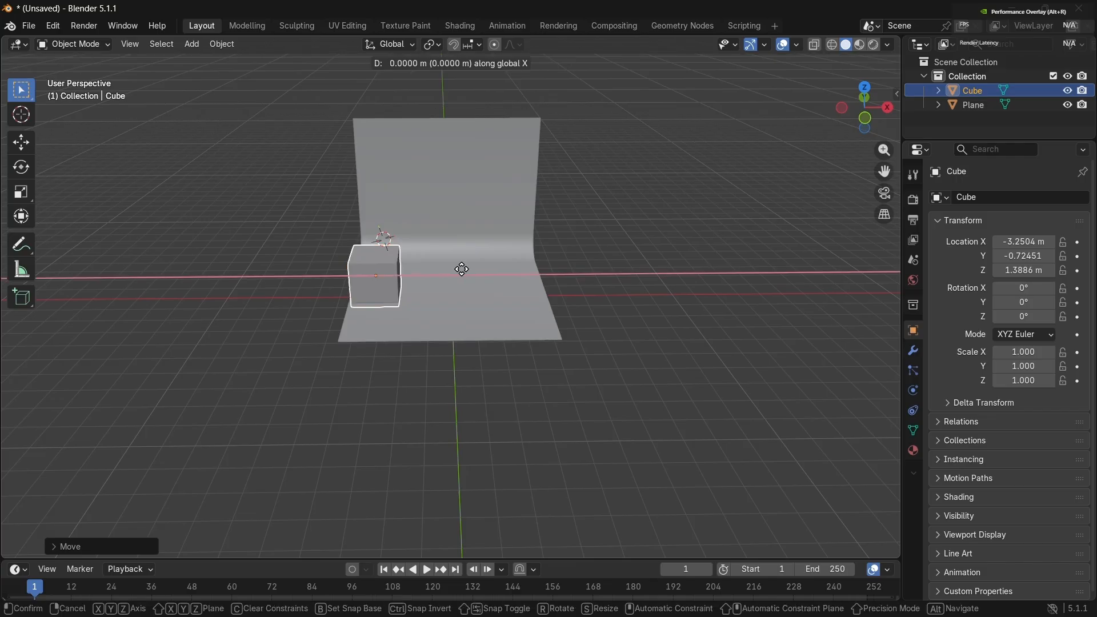
click(491, 276)
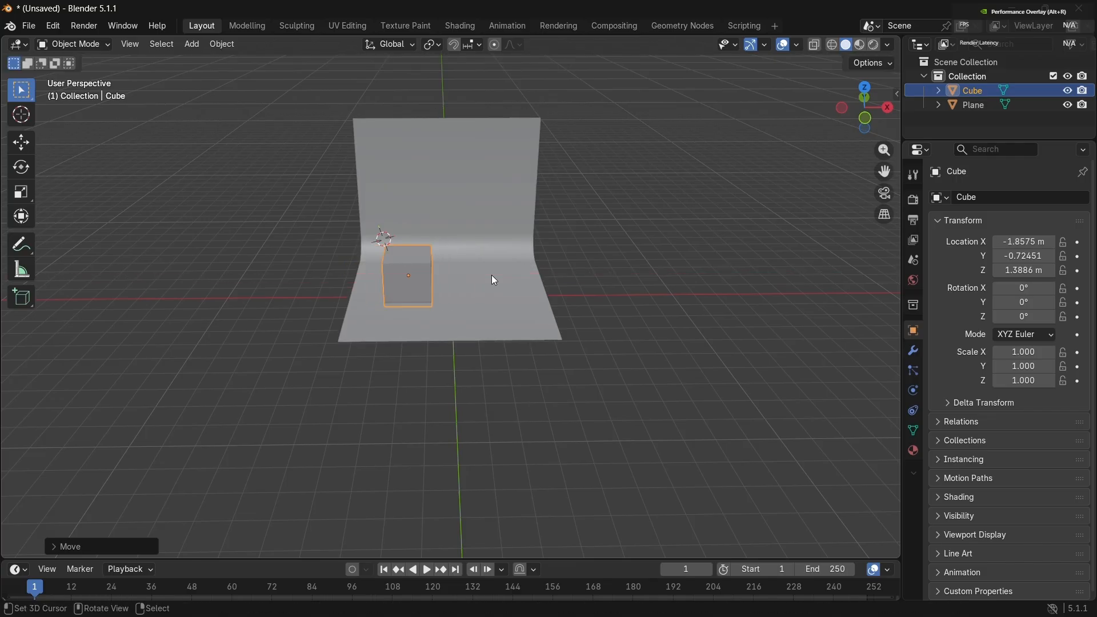
middle_drag(492, 275, 494, 280)
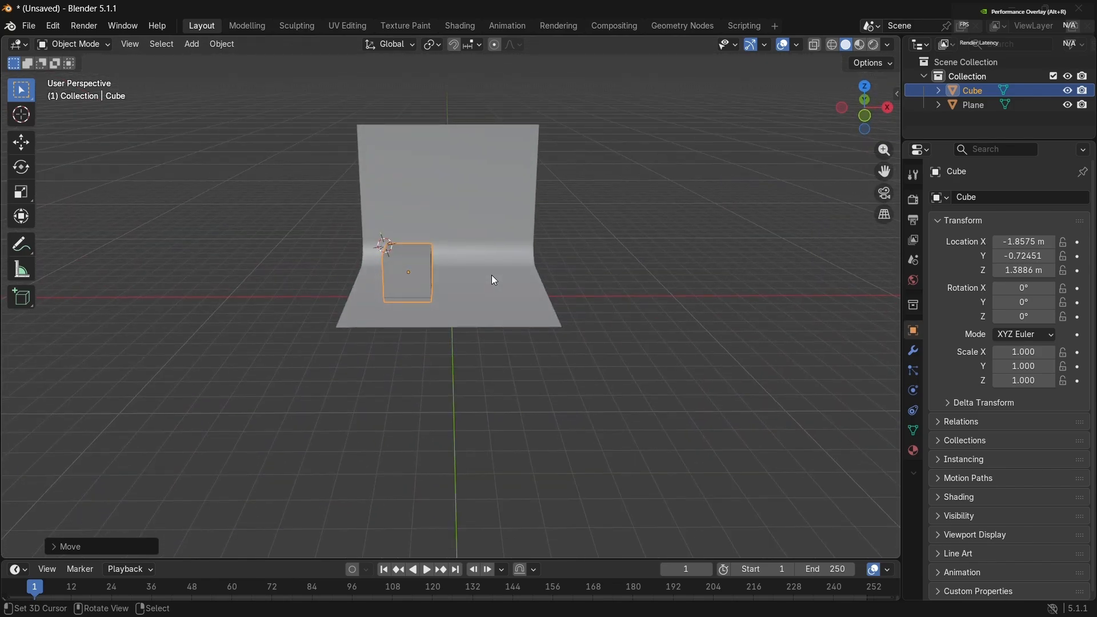
key(g)
key(z)
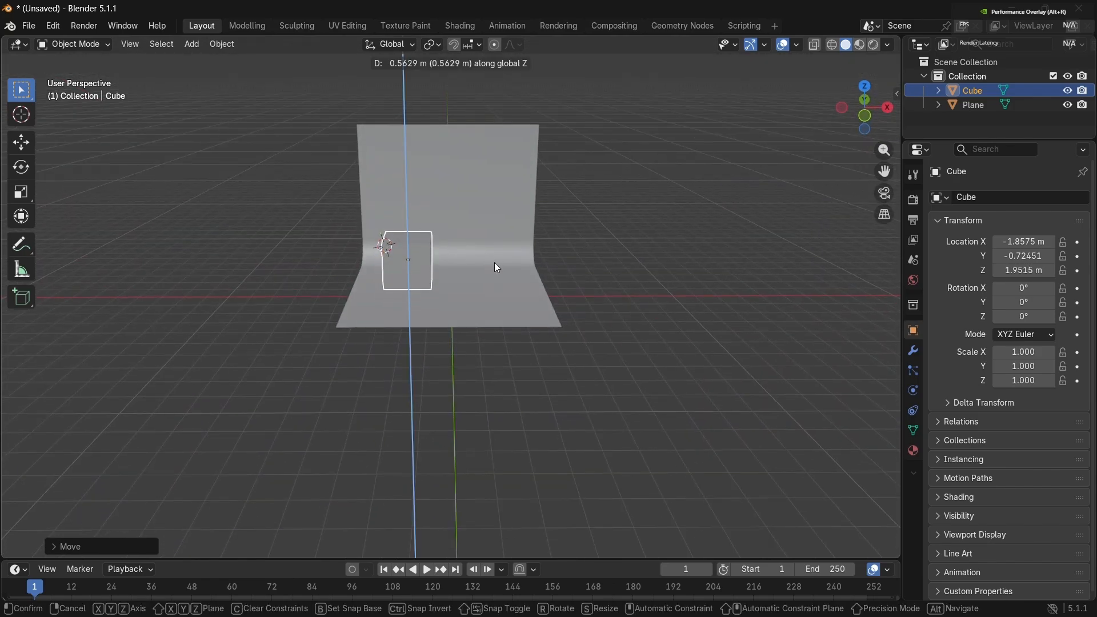
click(495, 263)
middle_drag(494, 262, 495, 262)
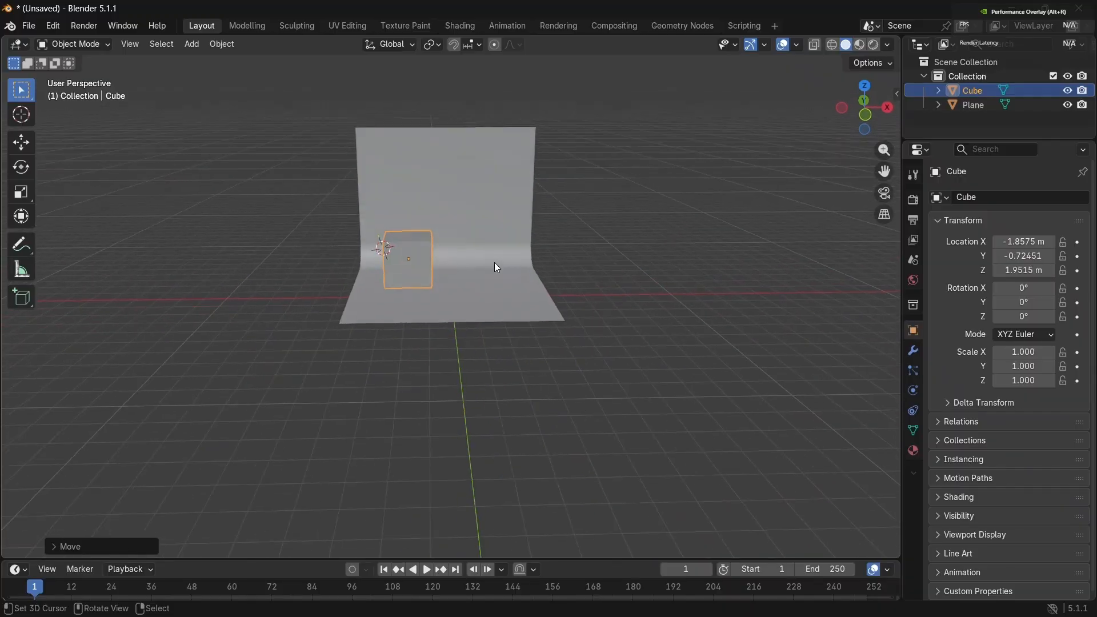
Step: Stretch the cube along the global X axis into a wide block with an X scale of about 2.04
scroll(495, 263, up, 6)
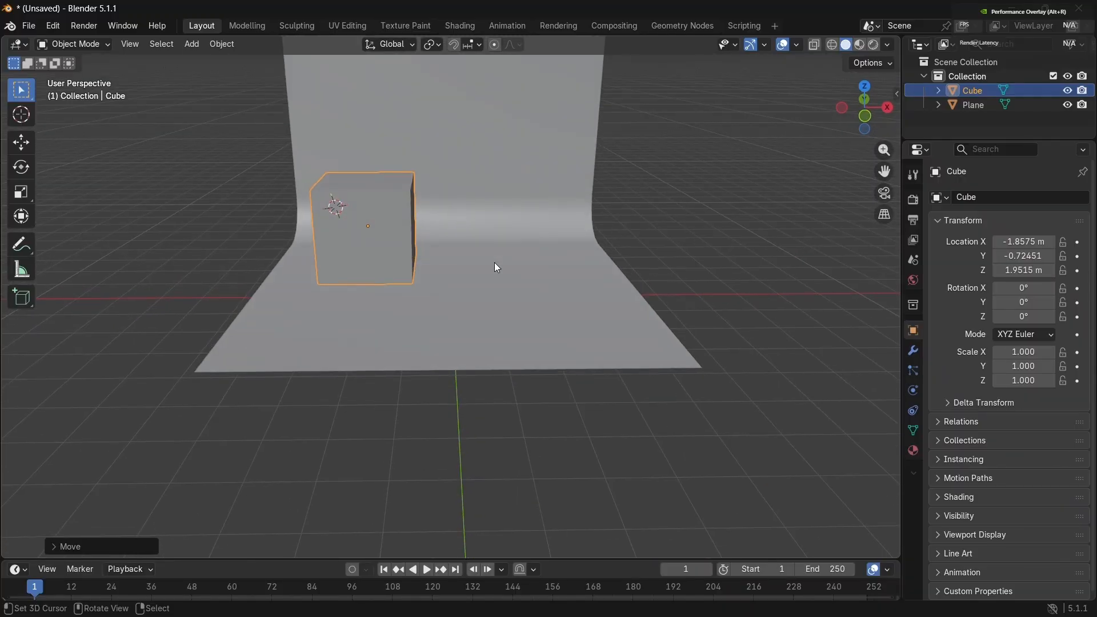
key(s)
key(x)
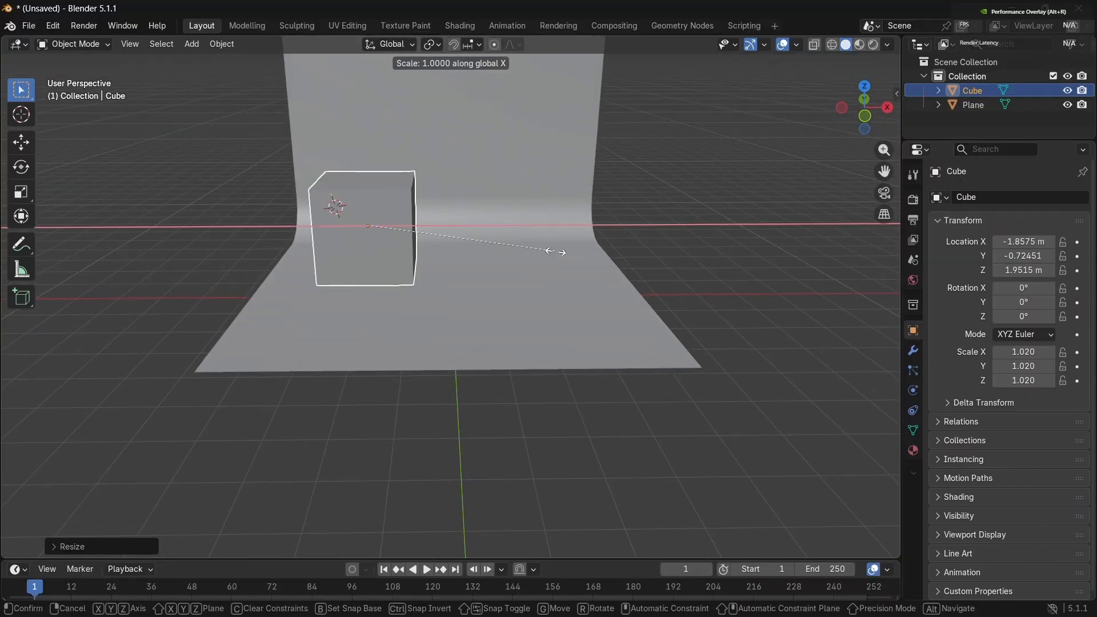
click(745, 236)
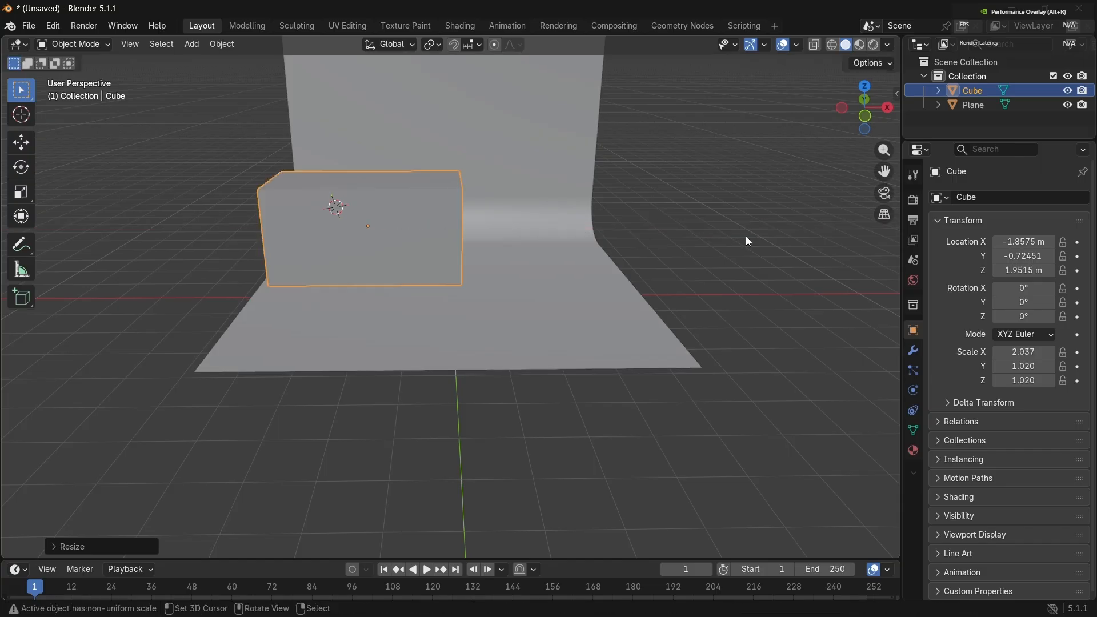
Step: Move the block freely up and toward the backdrop's middle, to about X -1.18 m, Y -0.44 m and Z 2.71 m
scroll(575, 258, down, 3)
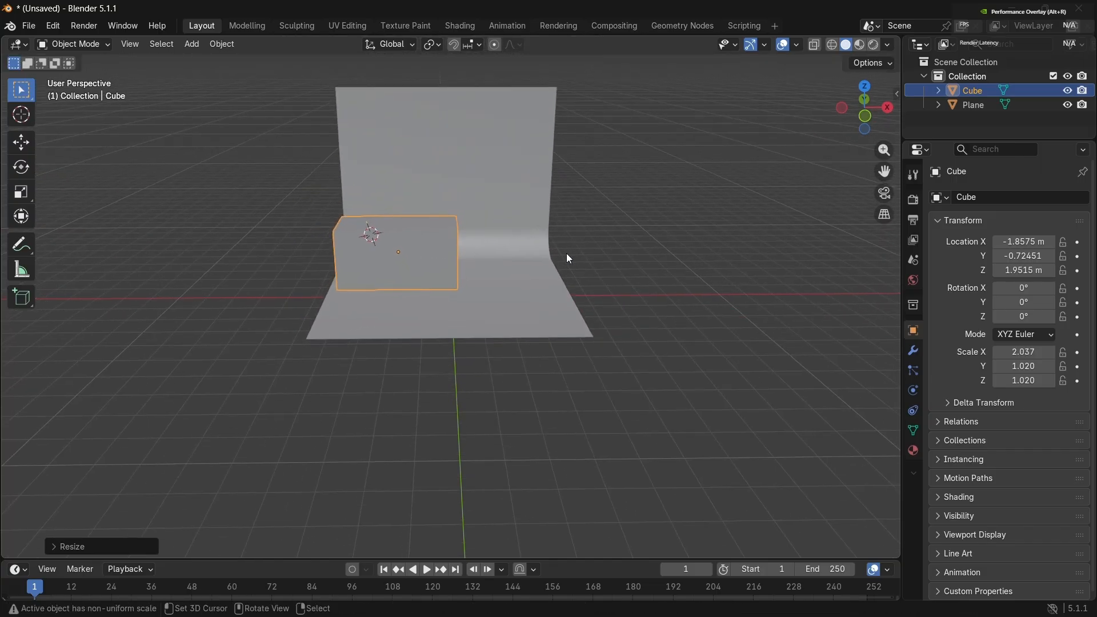
key(g)
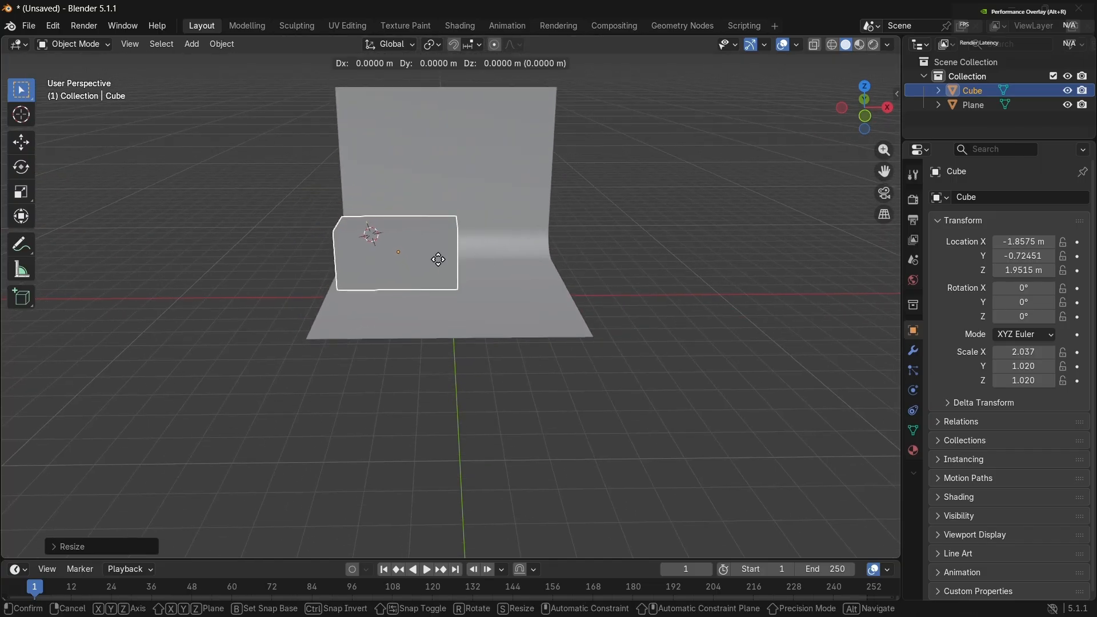
click(458, 235)
middle_drag(458, 236, 457, 235)
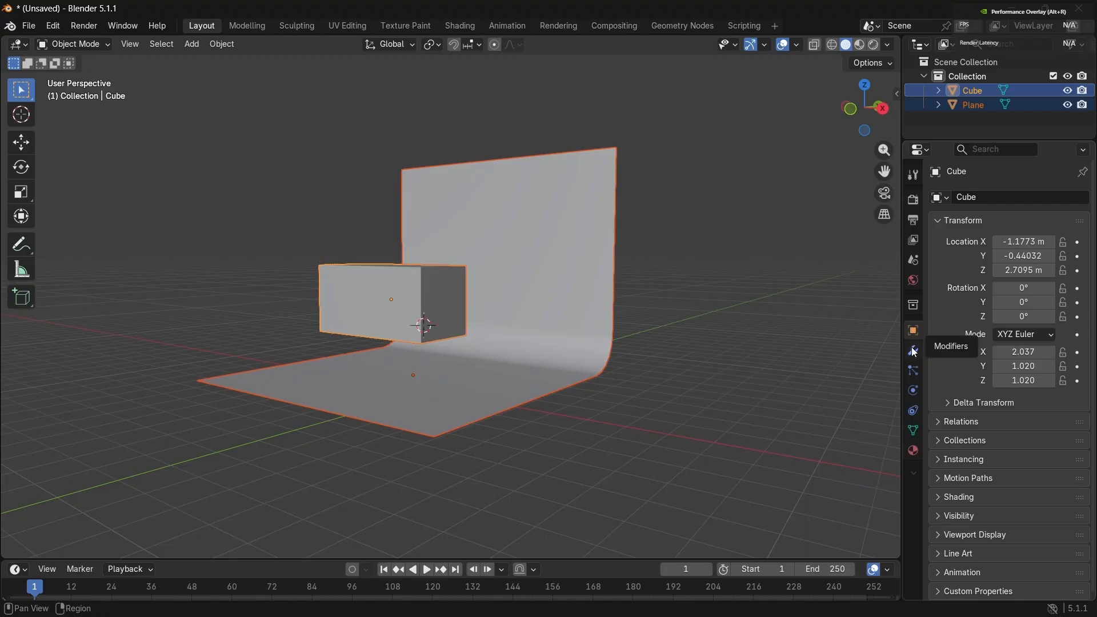
Step: Add a Bevel modifier to the stretched cube
click(915, 351)
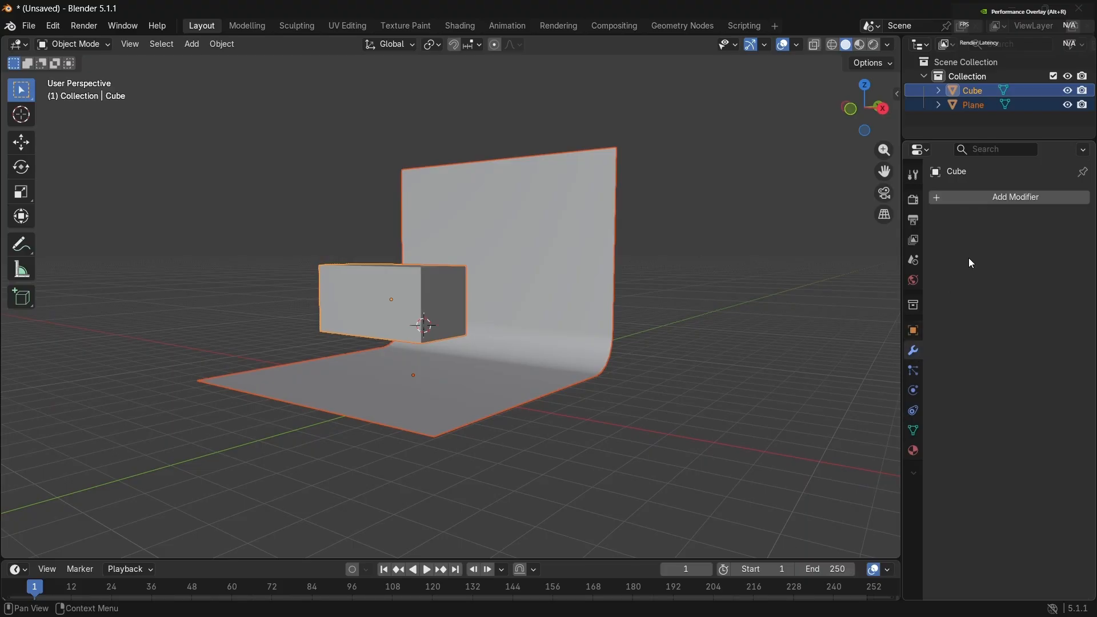
click(1013, 196)
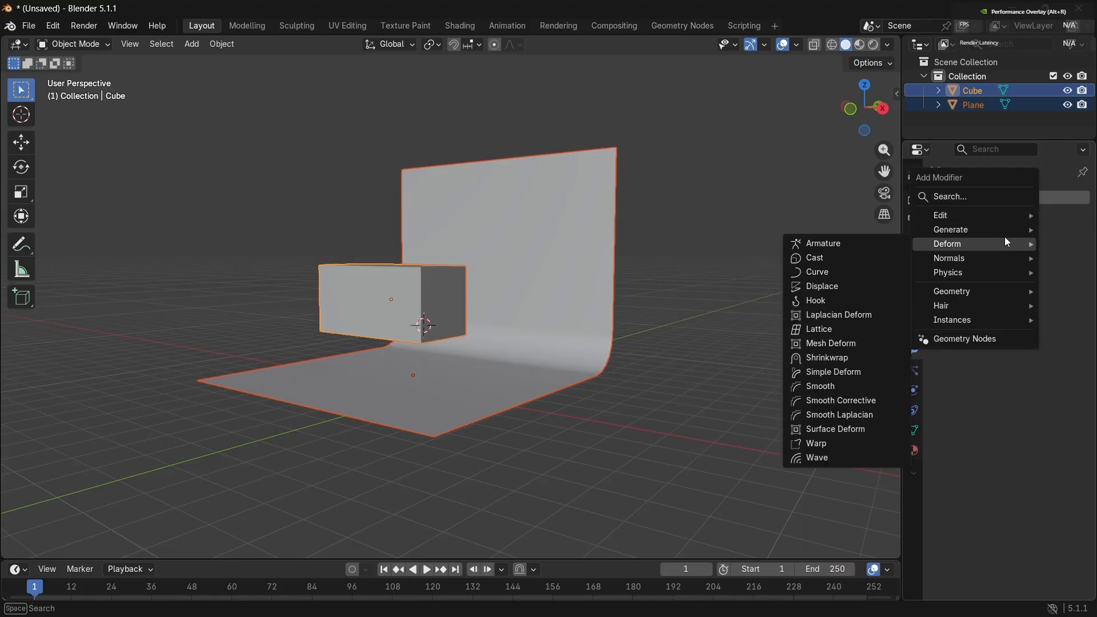
mouse_move(1004, 230)
click(859, 258)
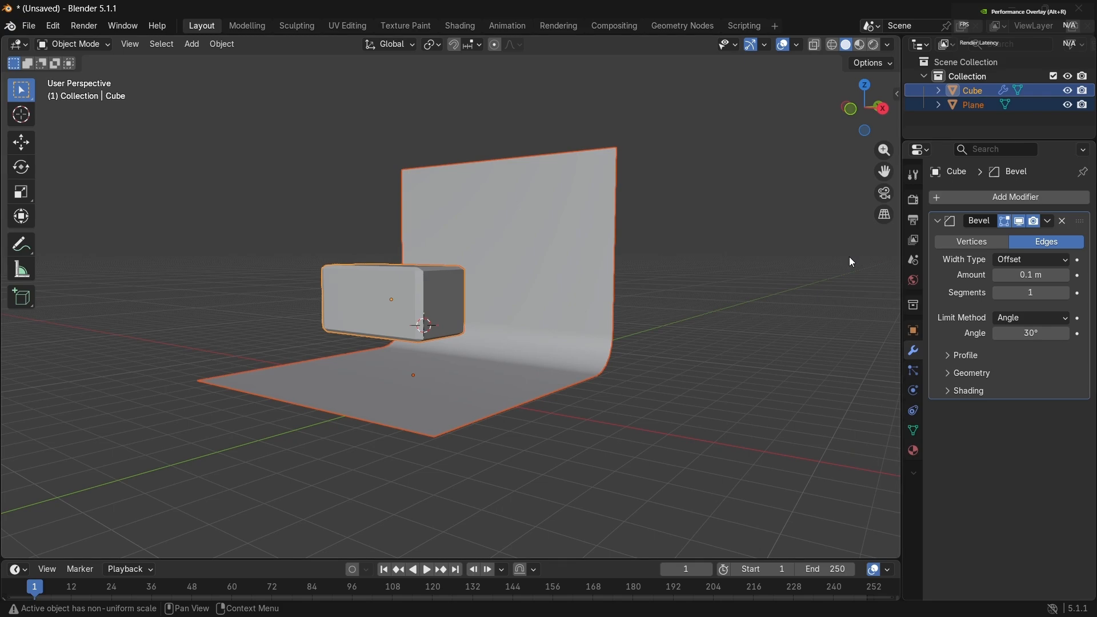
Step: Set the cube's Bevel modifier to an amount of 0.13 m and 5 segments
middle_drag(515, 337, 517, 342)
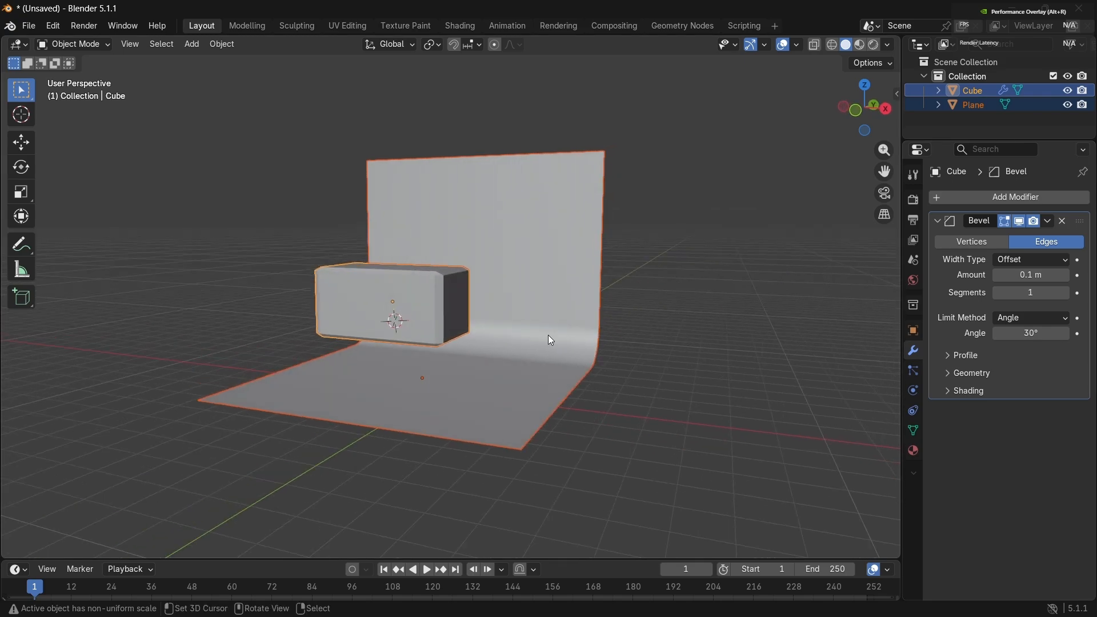
click(1064, 277)
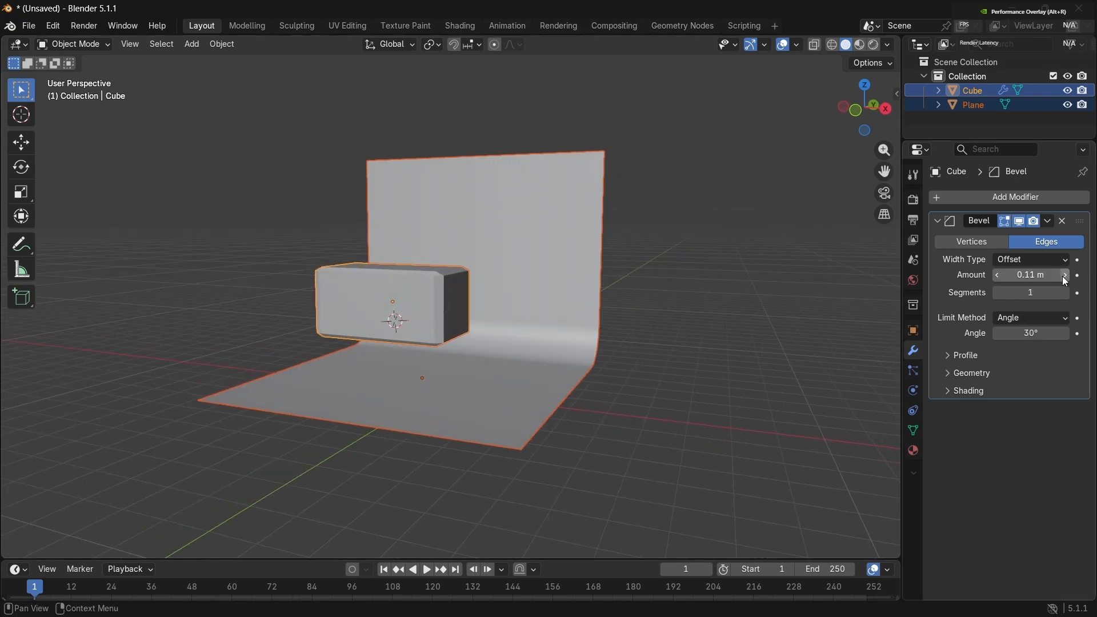
click(1064, 276)
click(1064, 276)
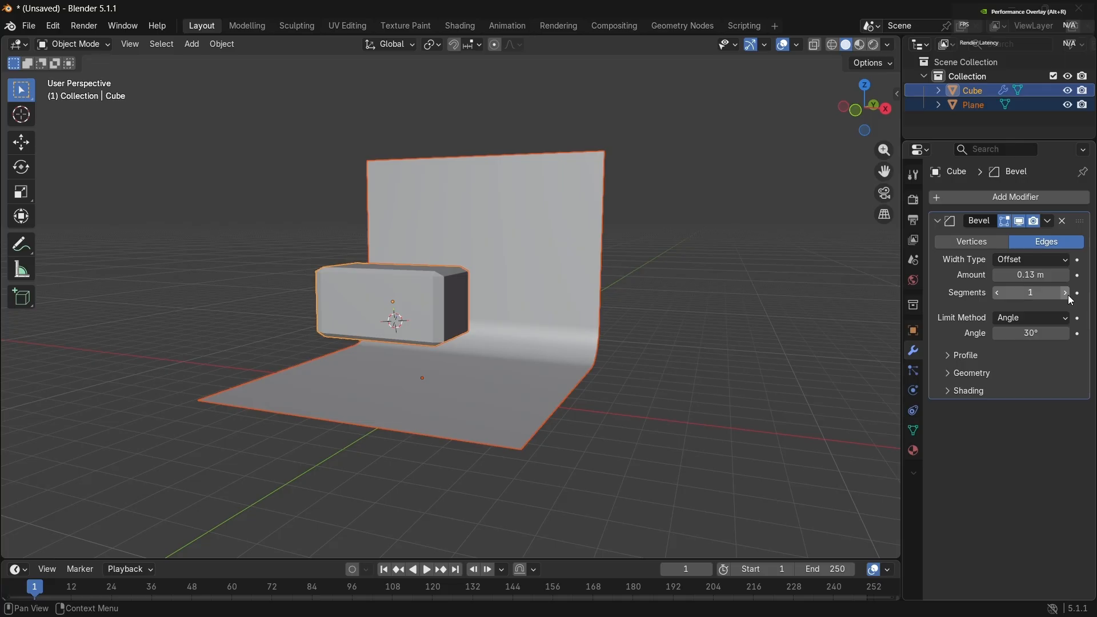
click(1067, 293)
click(1067, 294)
click(1067, 294)
click(1067, 293)
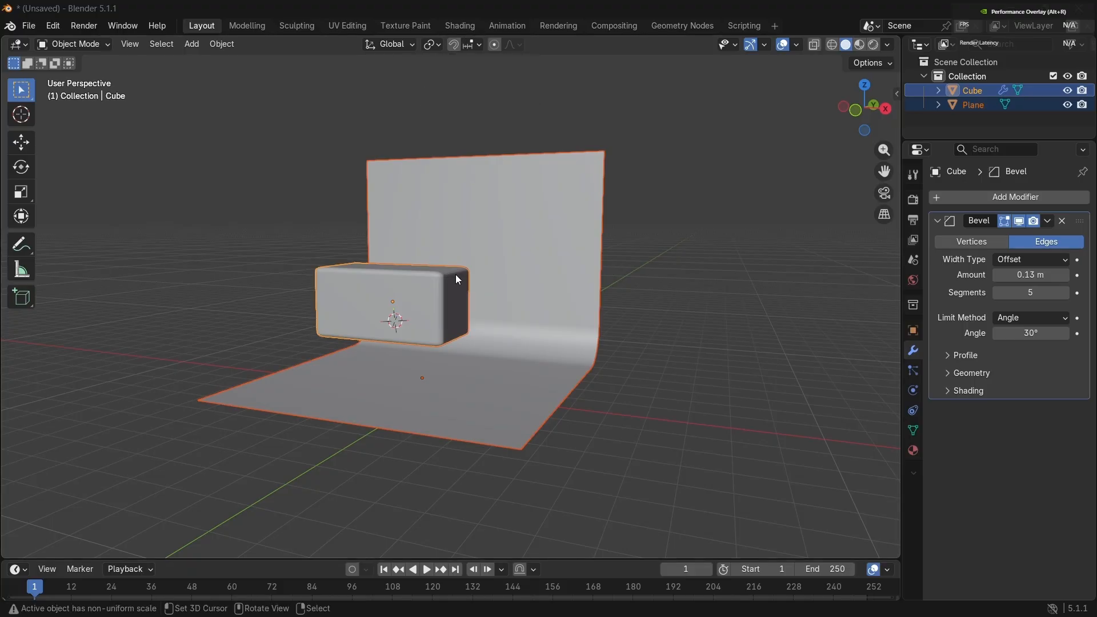
Step: Select only the beveled cube and apply Shade Smooth to it
shift+right_click(454, 300)
click(456, 305)
click(430, 304)
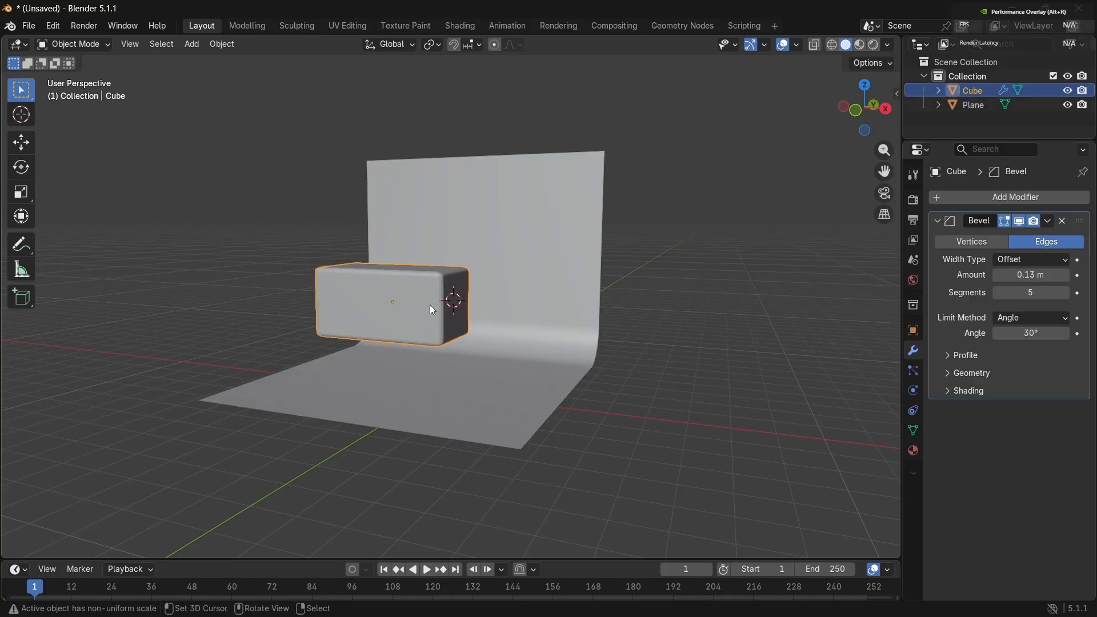
right_click(430, 304)
click(431, 307)
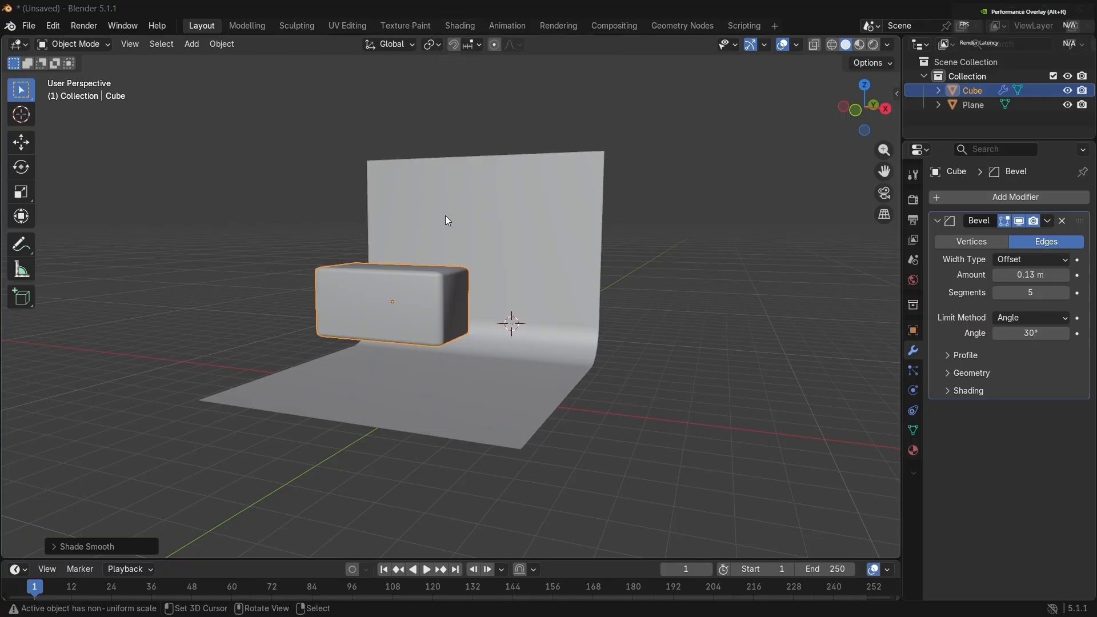
click(430, 288)
Step: Add a torus mesh at the 3D cursor near the right end of the cube
middle_drag(408, 328, 441, 337)
key(shift+a)
mouse_move(440, 338)
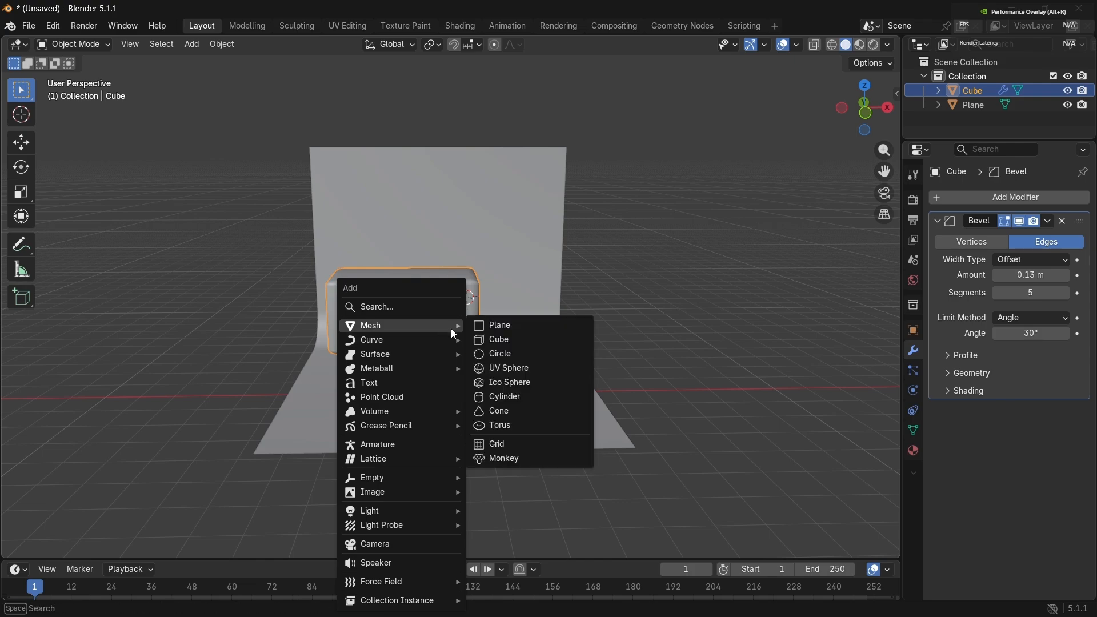
click(531, 425)
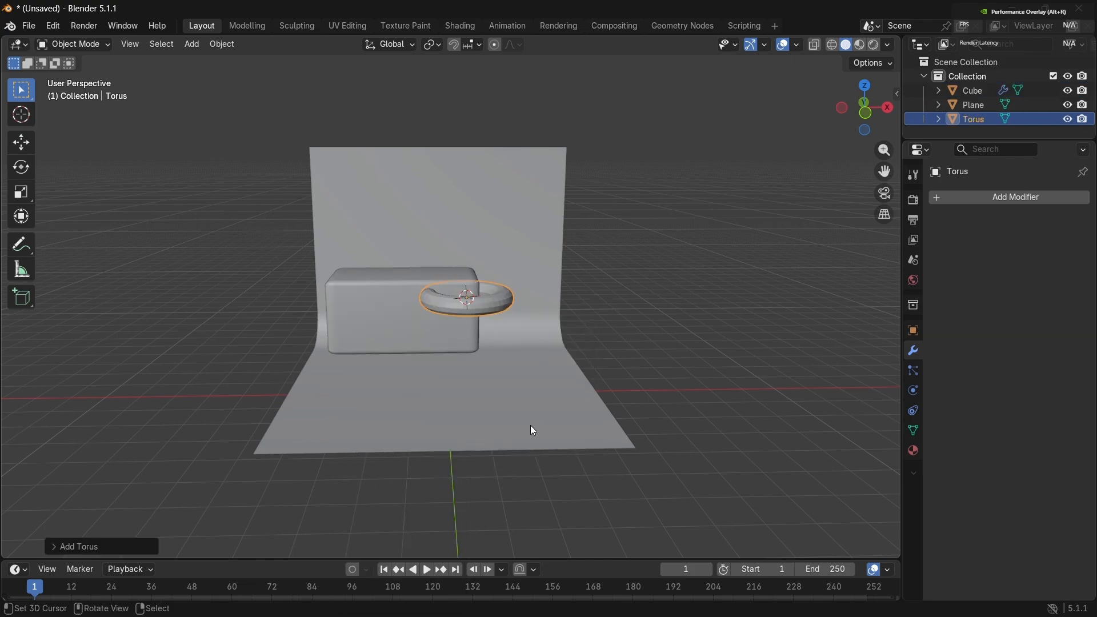
Step: Set the new torus to 30 major segments, 20 minor segments and a minor radius of 0.17 m
click(129, 544)
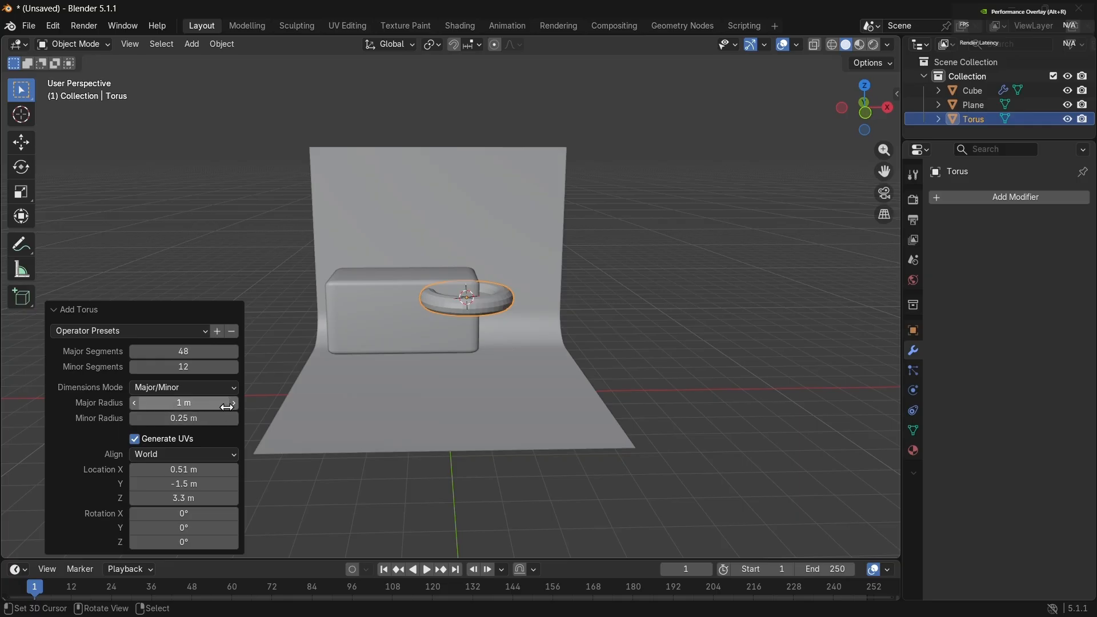
click(208, 353)
text(30)
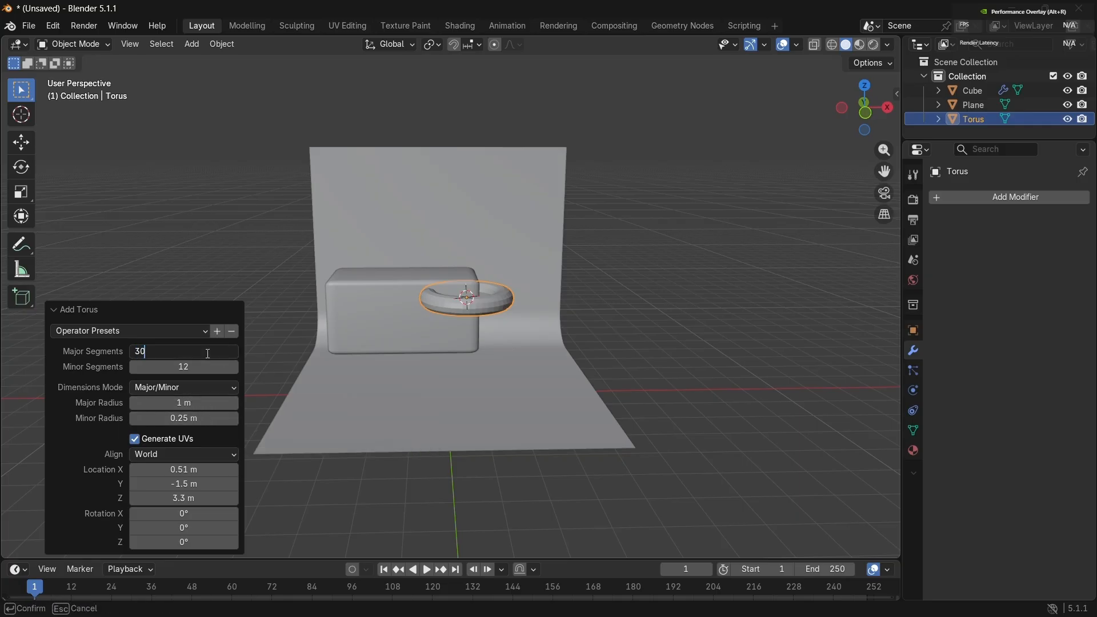
key(Return)
click(201, 367)
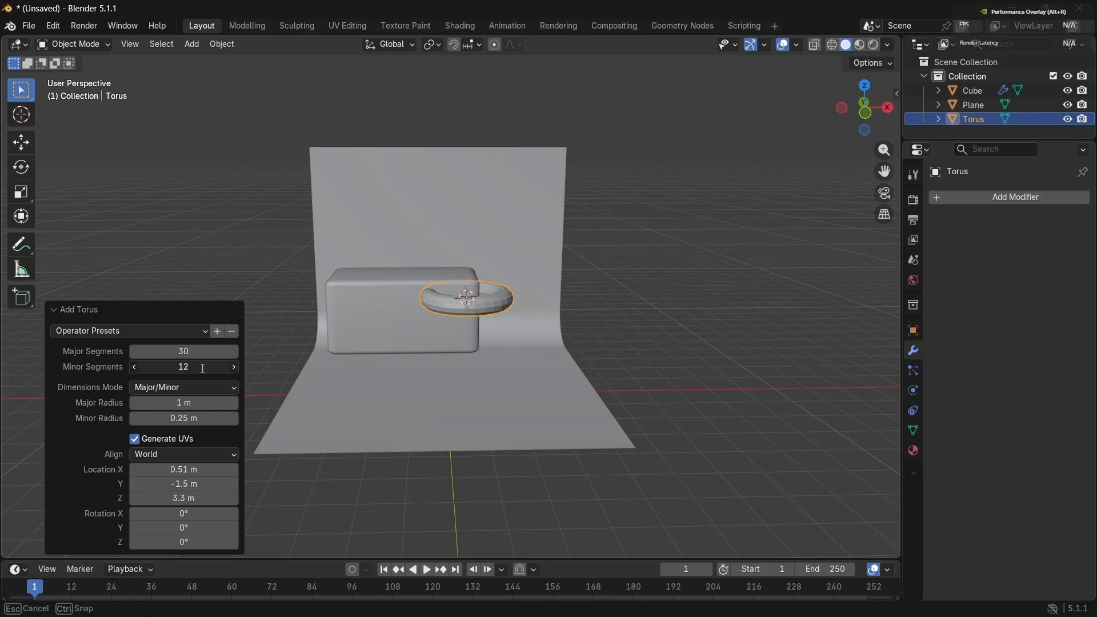
text(20)
key(Return)
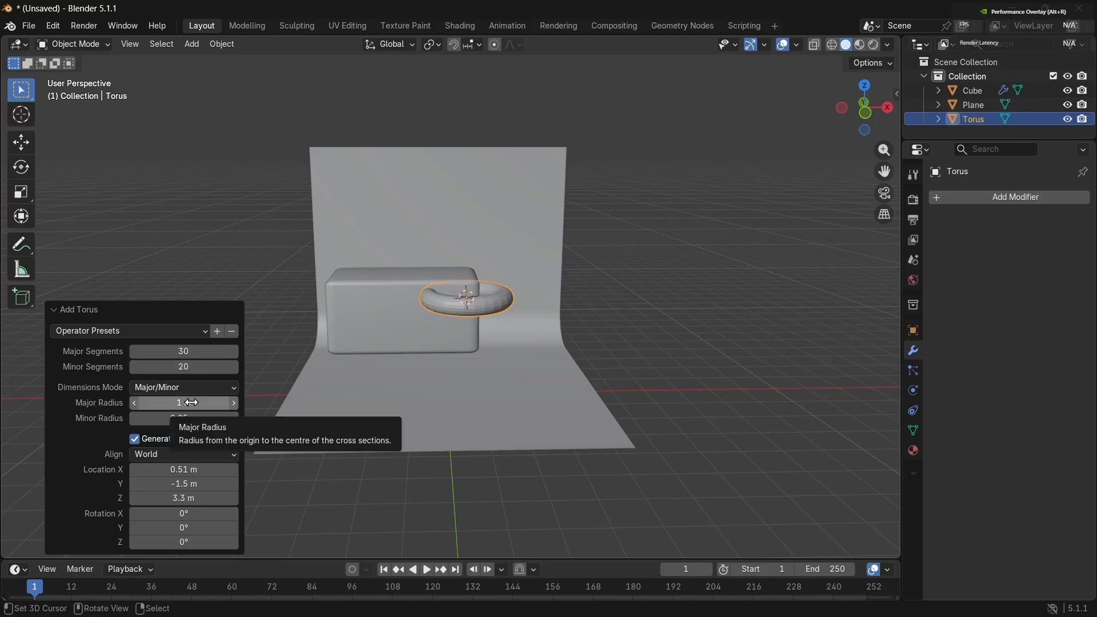
click(200, 418)
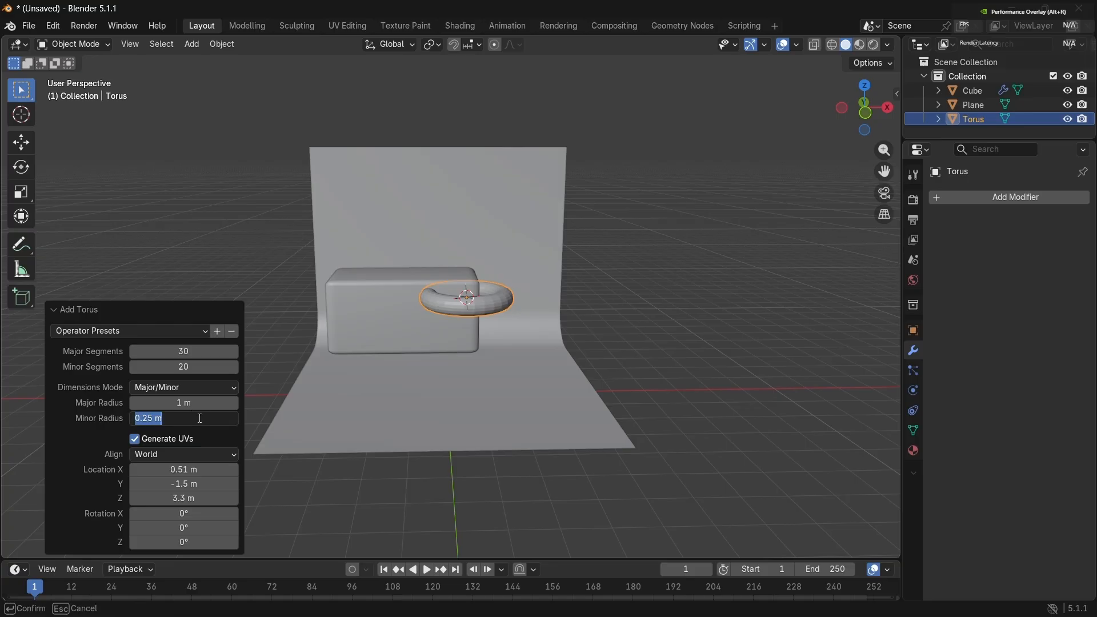
text(0.17)
key(Return)
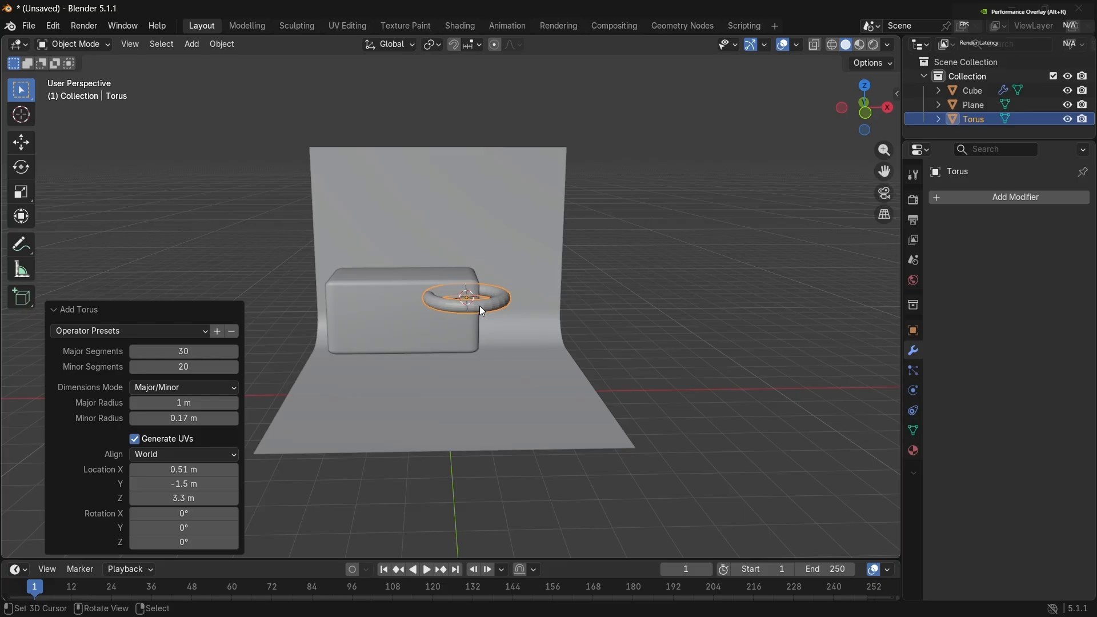
Step: Move the torus forward along the global Y axis so it sits in front of the cube
key(g)
key(y)
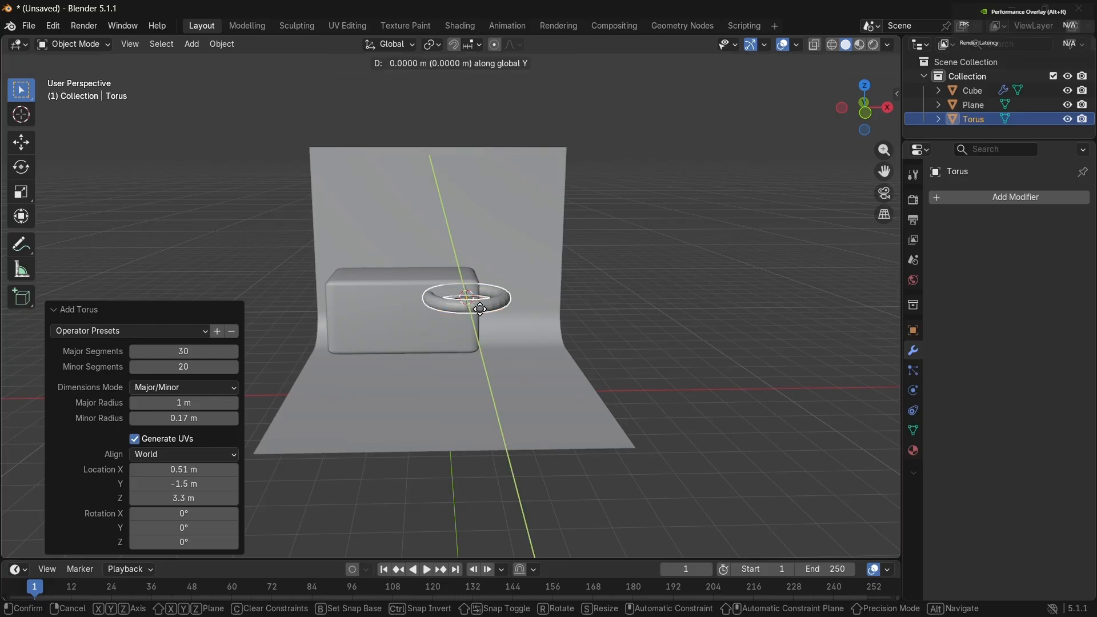
click(478, 369)
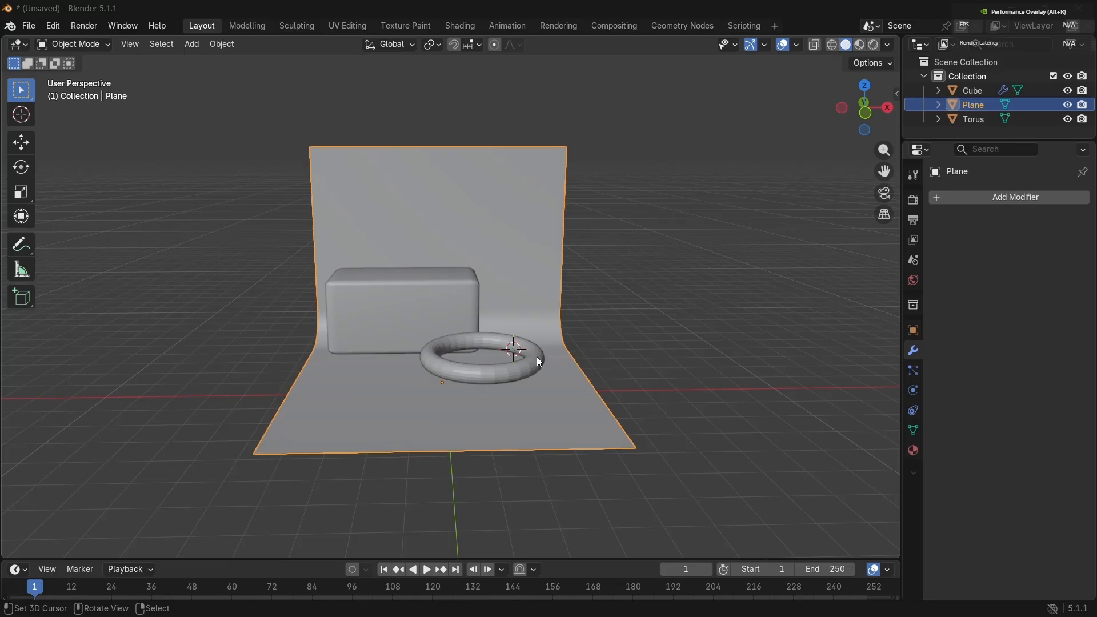
Step: Select the torus and apply Shade Smooth to it
click(530, 362)
right_click(529, 361)
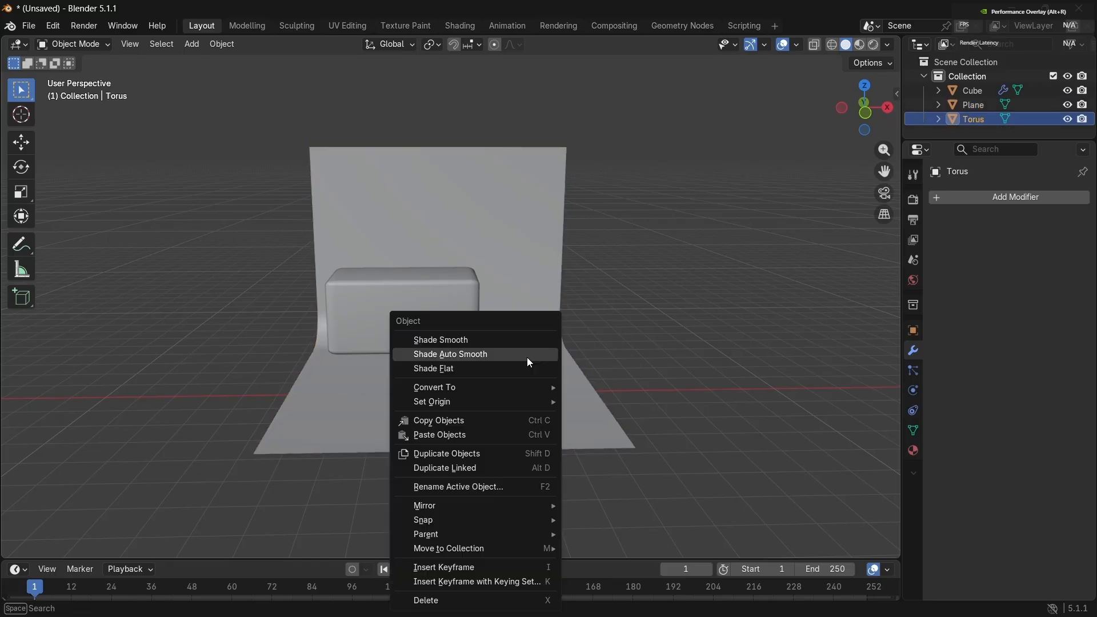
click(528, 340)
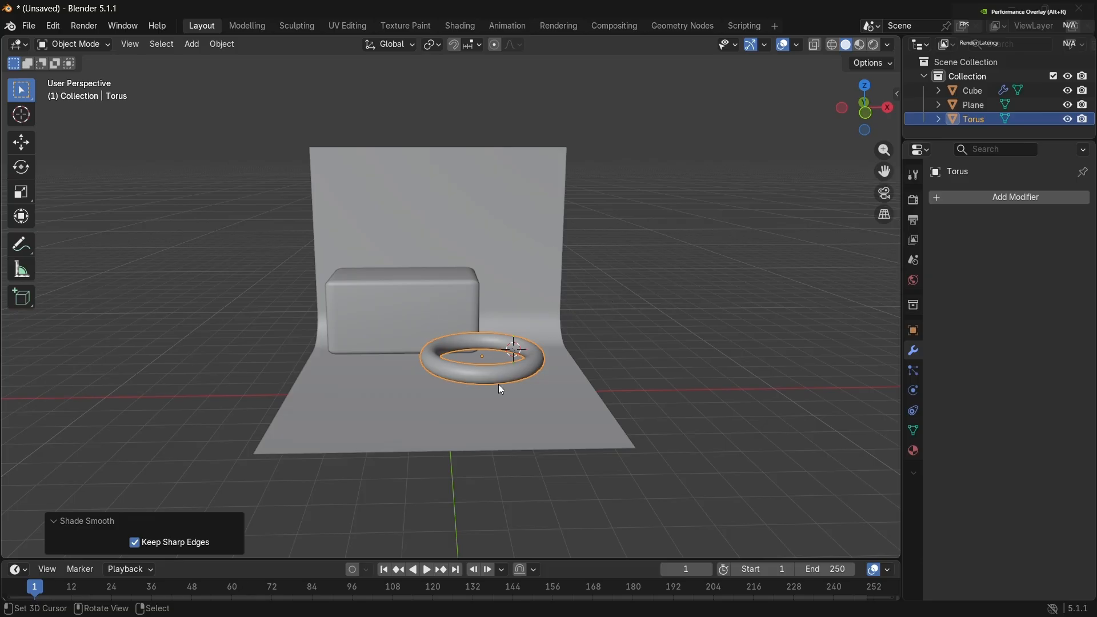
Step: Rotate the torus 90° about the global X axis so it stands upright
text(rx90)
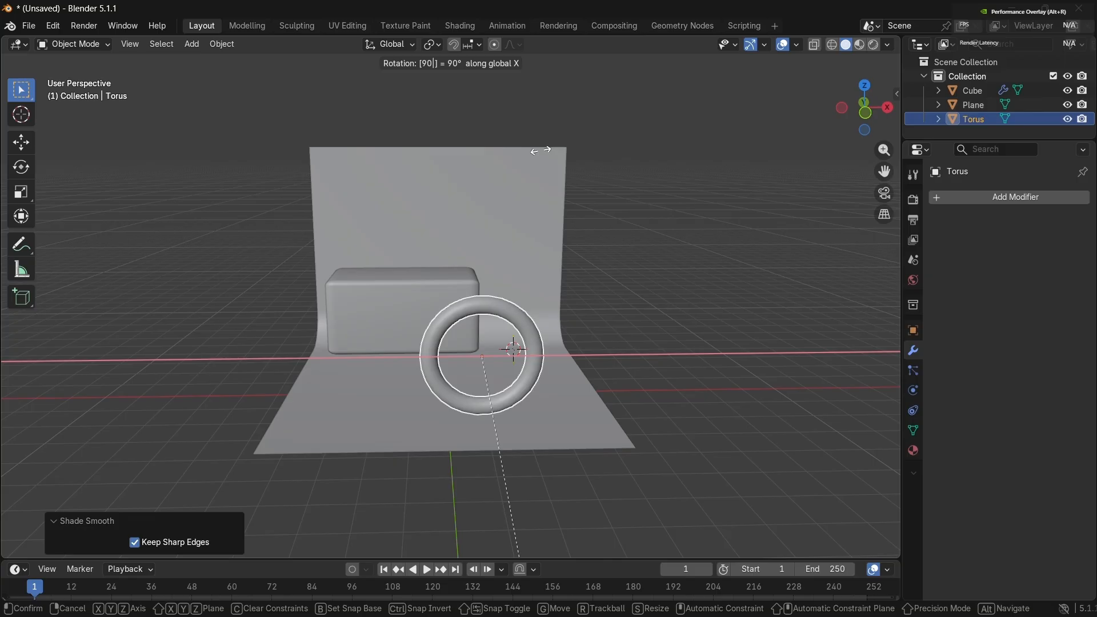
key(Return)
mouse_move(533, 221)
middle_down()
mouse_move(527, 402)
mouse_move(552, 405)
mouse_move(537, 419)
middle_up()
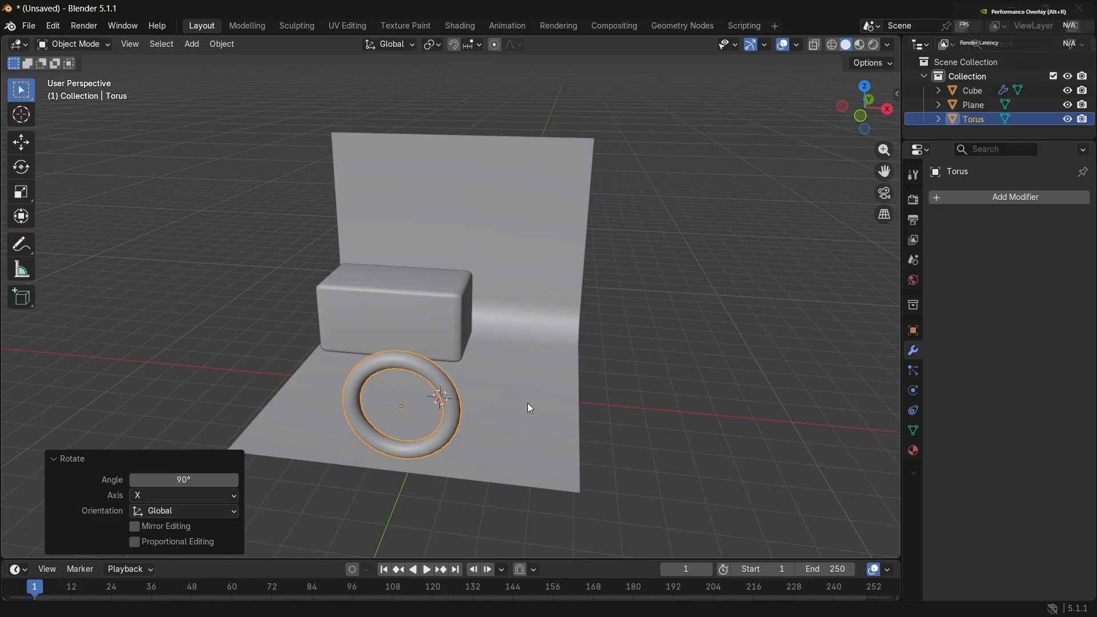
middle_drag(527, 403, 457, 392)
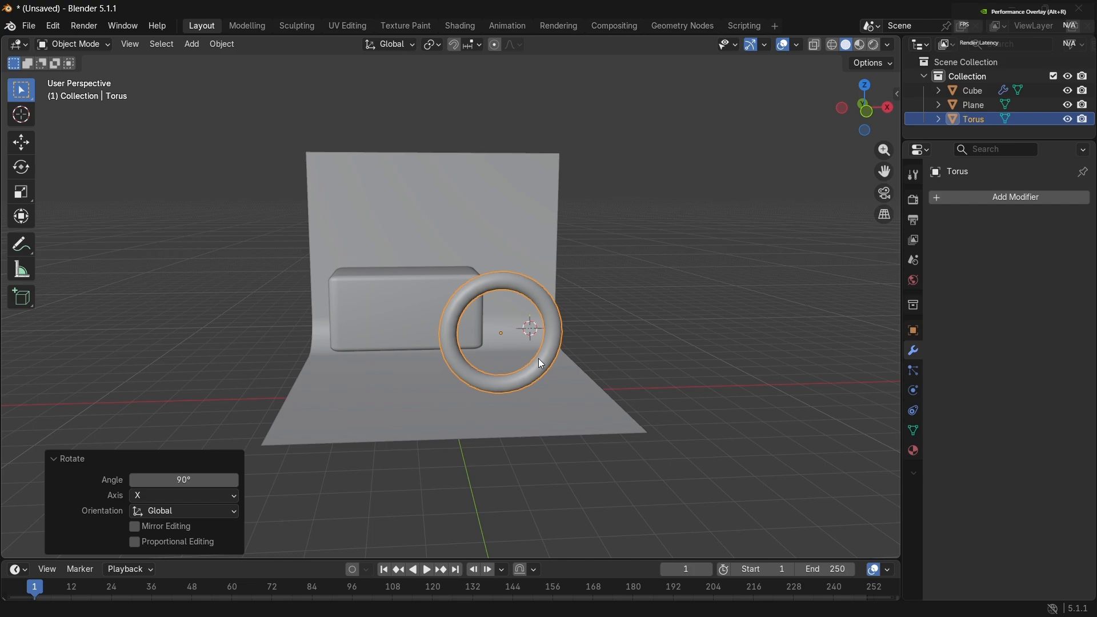
Step: Scale the torus down to about 0.7 and move it freely about -1.73 m in X and 0.41 m in Z
key(s)
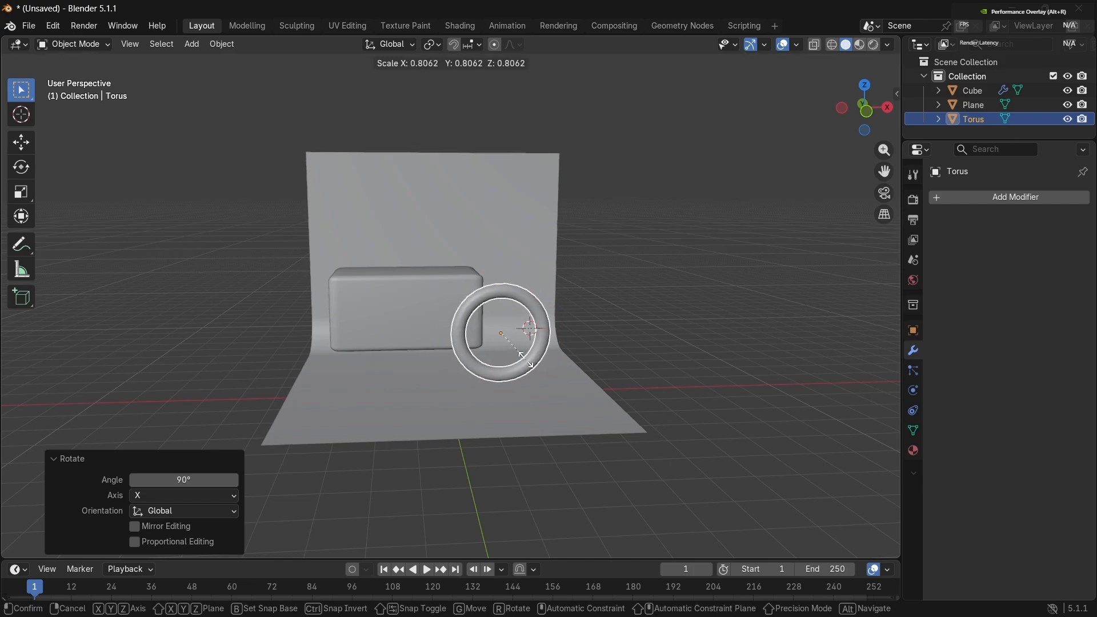
click(520, 358)
middle_drag(520, 358, 520, 358)
key(g)
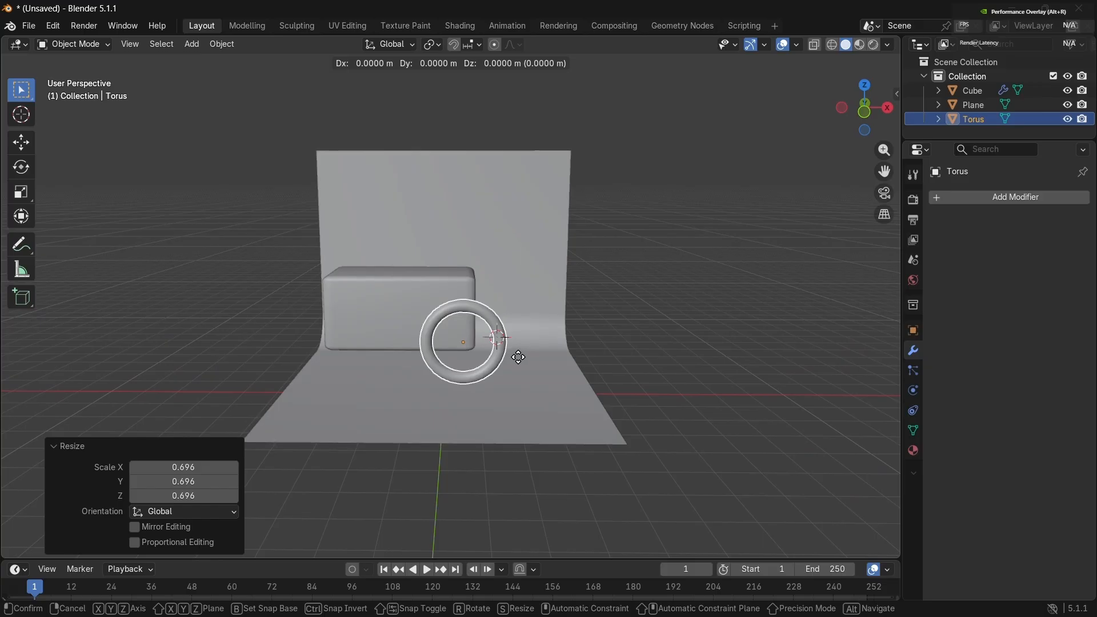
click(430, 340)
Step: Move the torus about 4.54 m along the global Y axis towards the block's front face
middle_drag(430, 341, 431, 341)
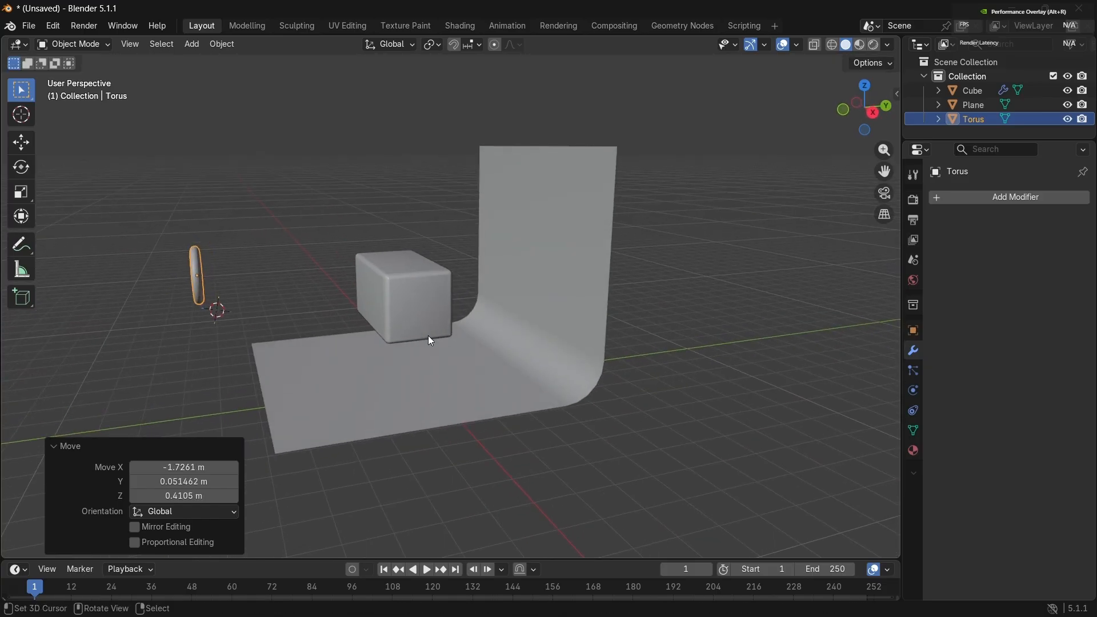
key(g)
key(y)
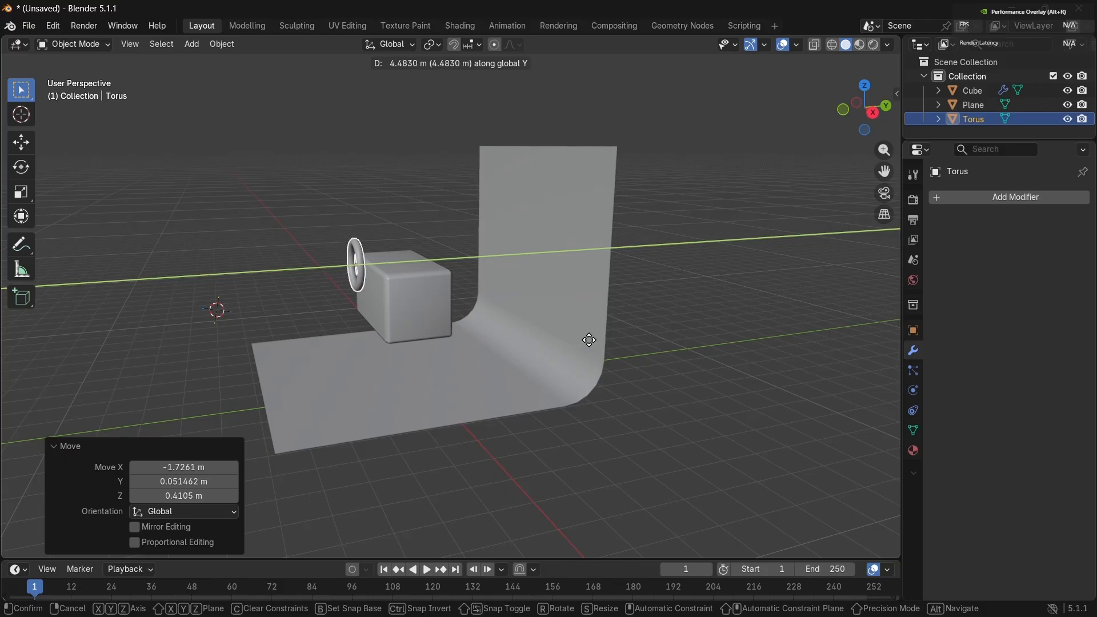
click(590, 339)
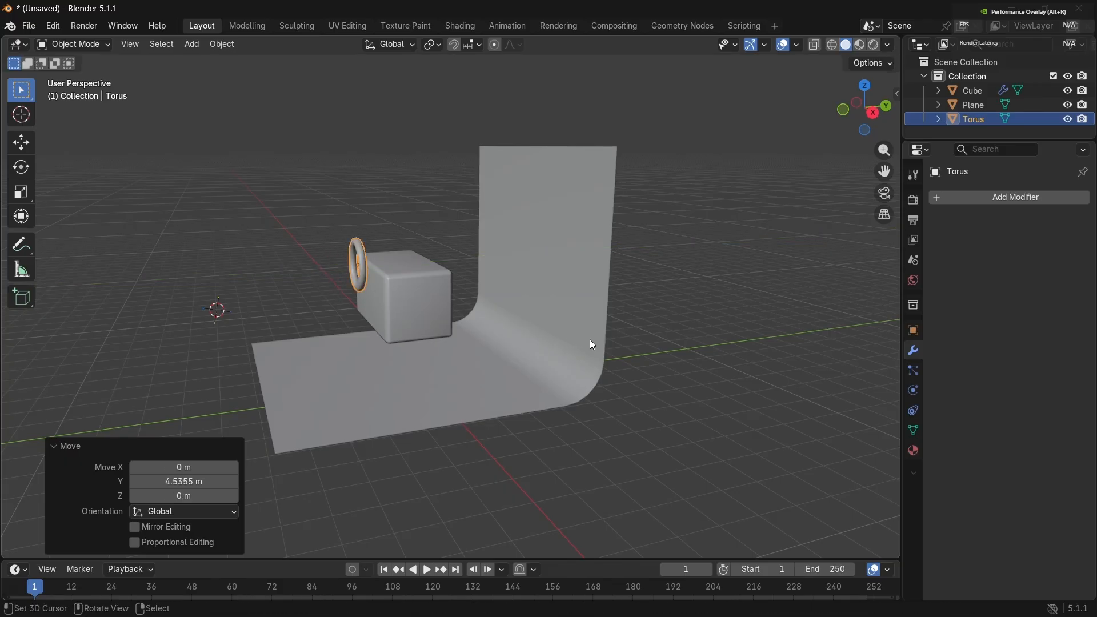
Step: Lower the torus about 0.9 m along the global Z axis so it is vertically centred on the block's front
middle_drag(590, 339, 590, 340)
key(g)
key(z)
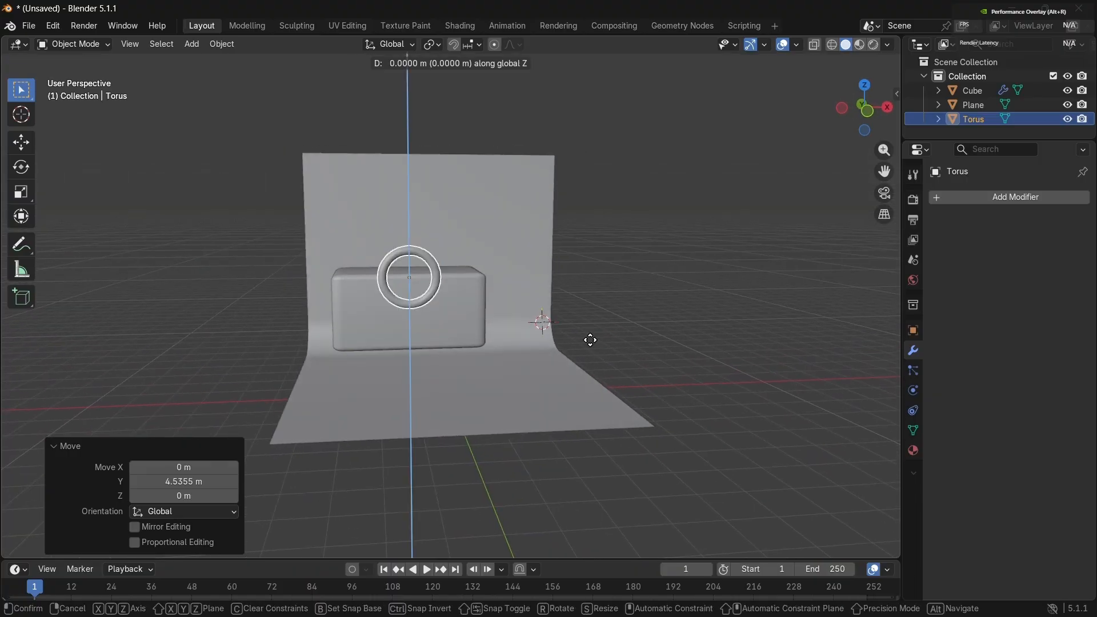
click(576, 379)
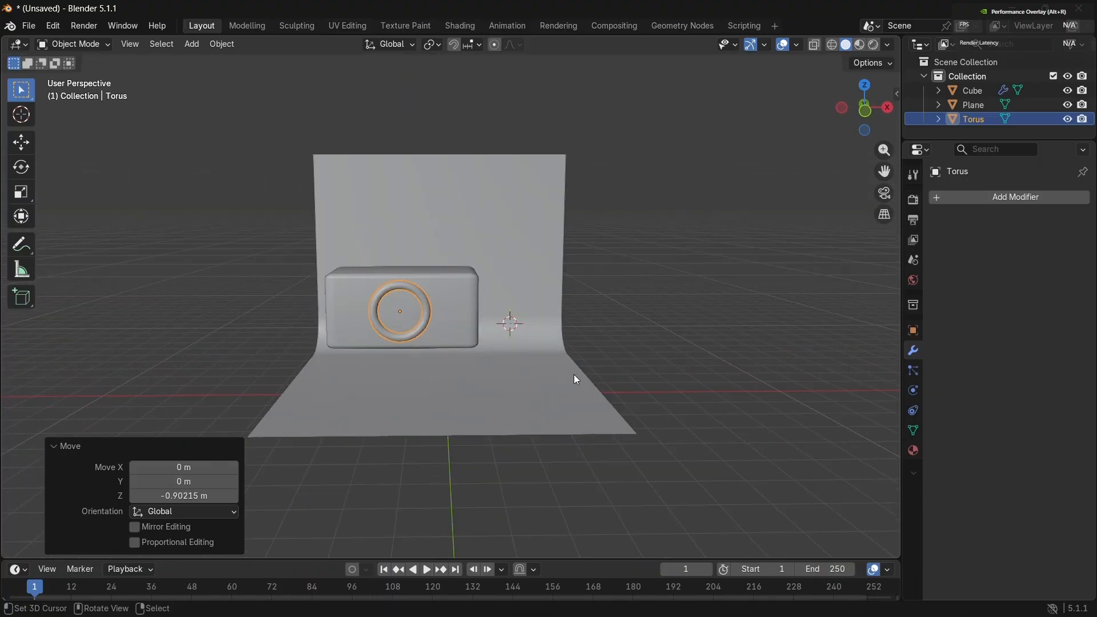
Step: Push the torus about 0.21 m along the global Y axis so it meets the block's front face
middle_drag(576, 379, 574, 375)
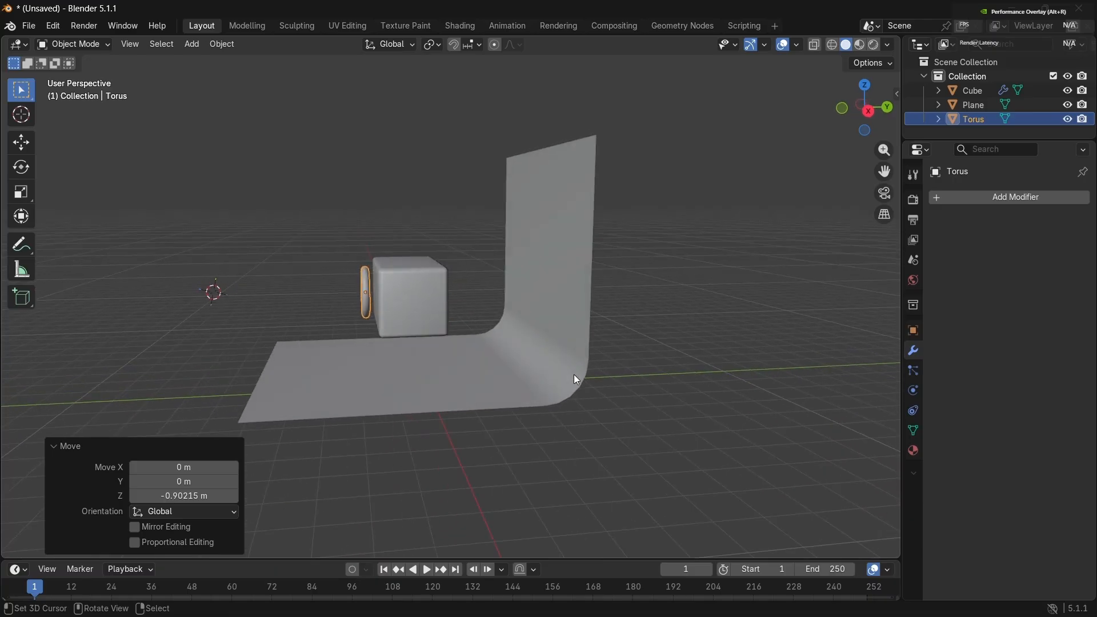
key(g)
key(y)
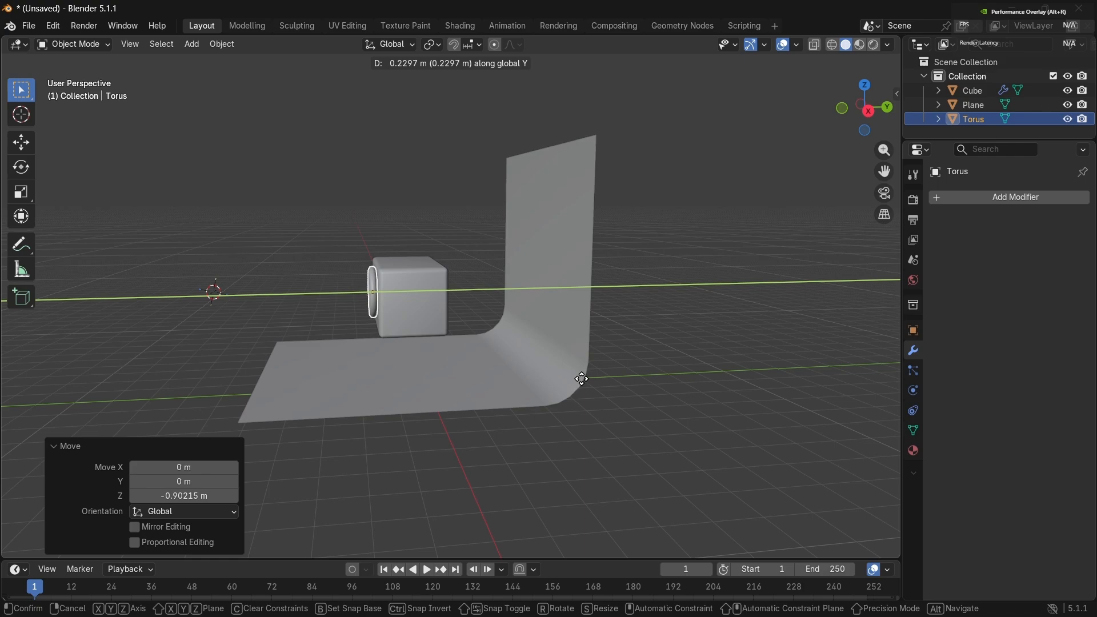
click(580, 378)
Step: Scale the torus down uniformly to about 0.934
middle_drag(581, 379, 581, 379)
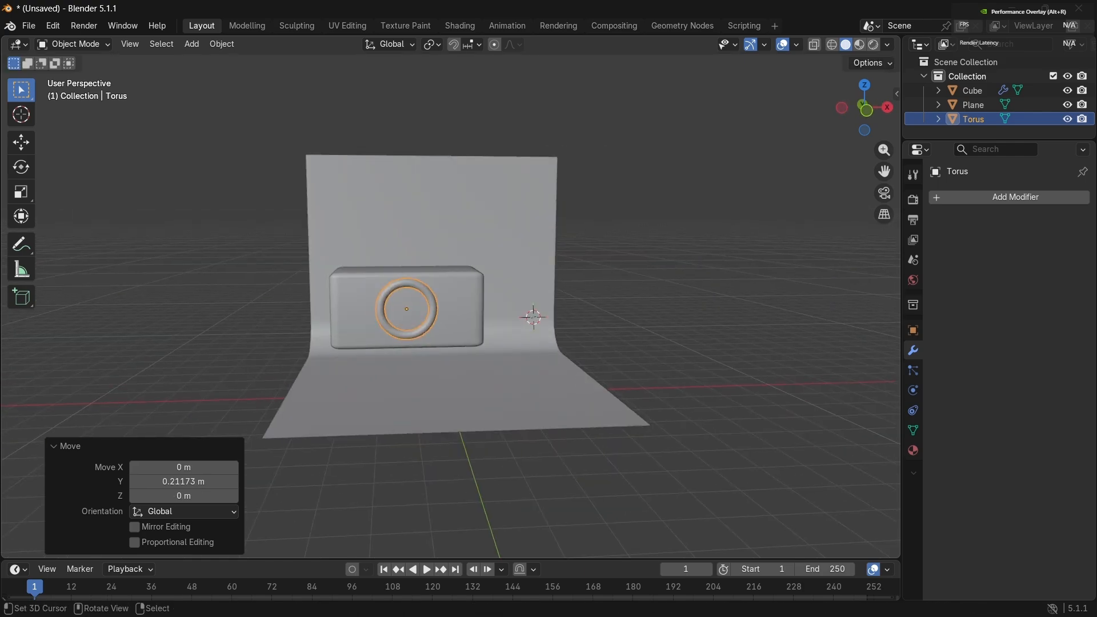
key(s)
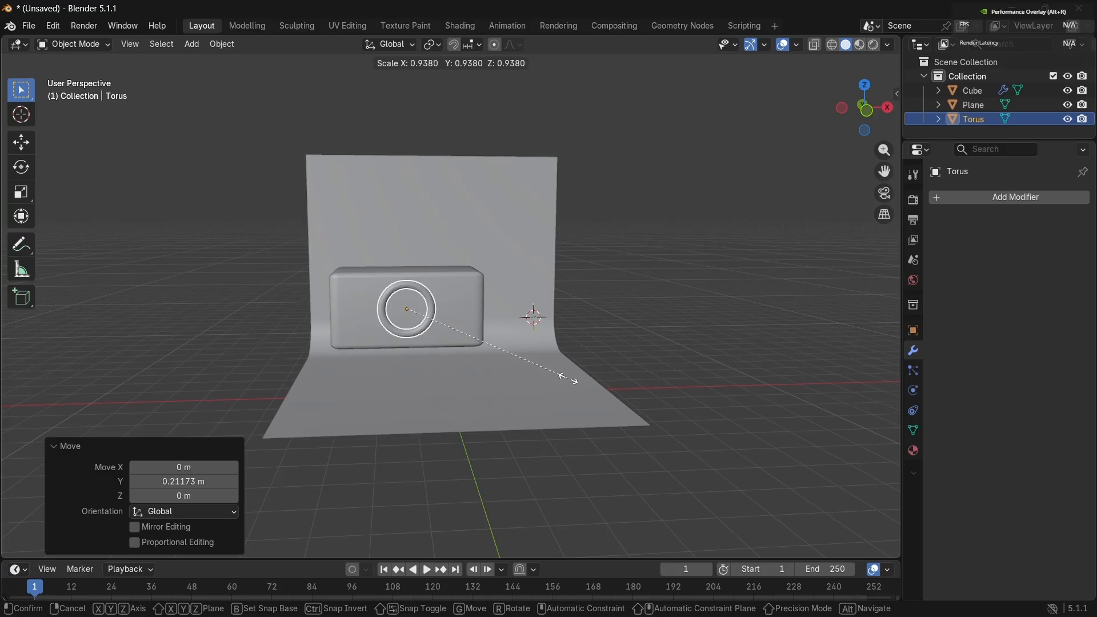
click(567, 379)
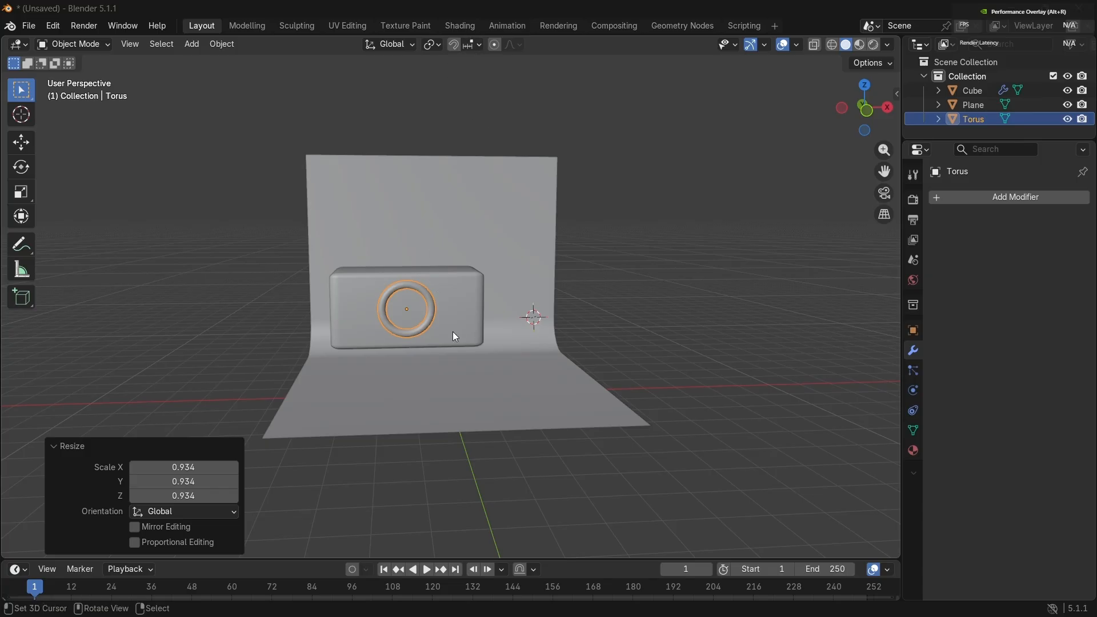
Step: Add a Mirror modifier to the torus
click(962, 195)
mouse_move(963, 197)
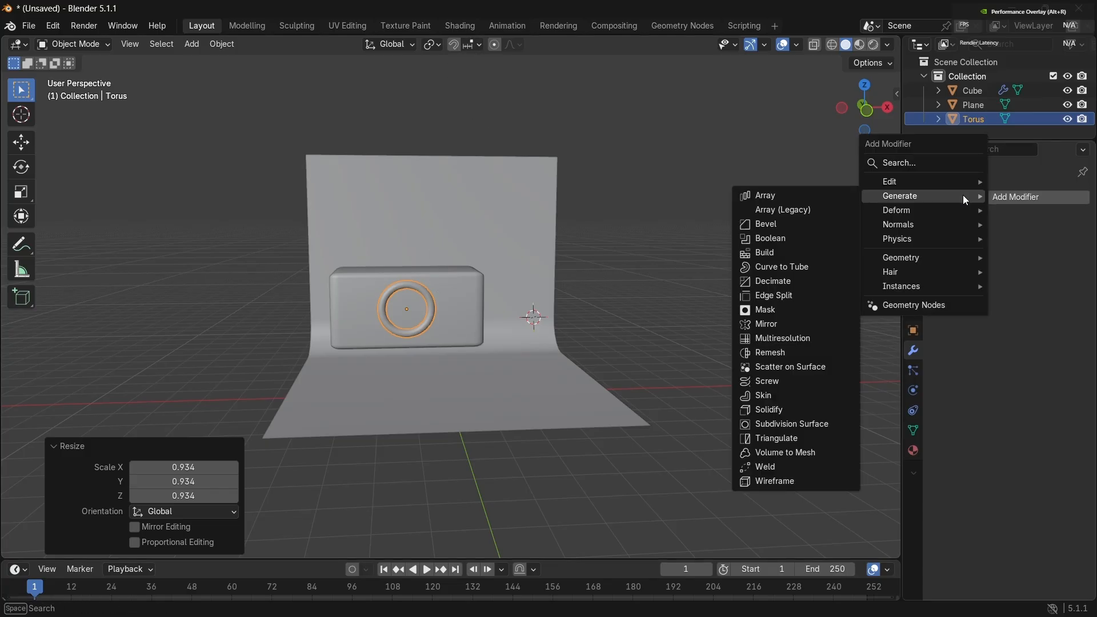
click(826, 330)
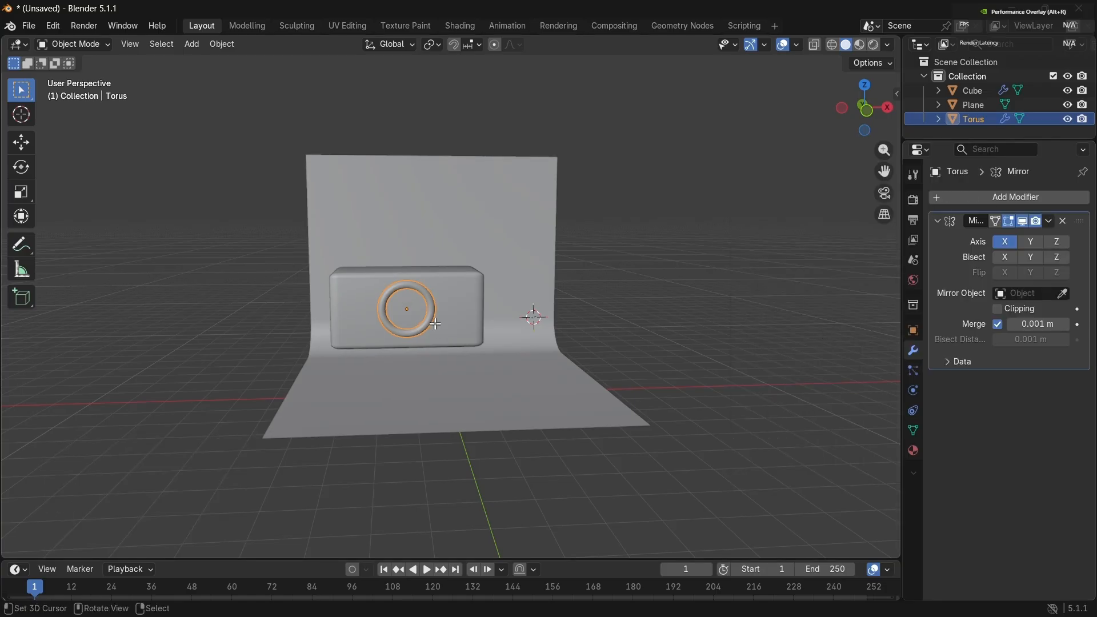
Step: In Edit Mode, move the whole torus mesh about 0.93 m along global X to form two mirrored rings, and return to Object Mode
key(Tab)
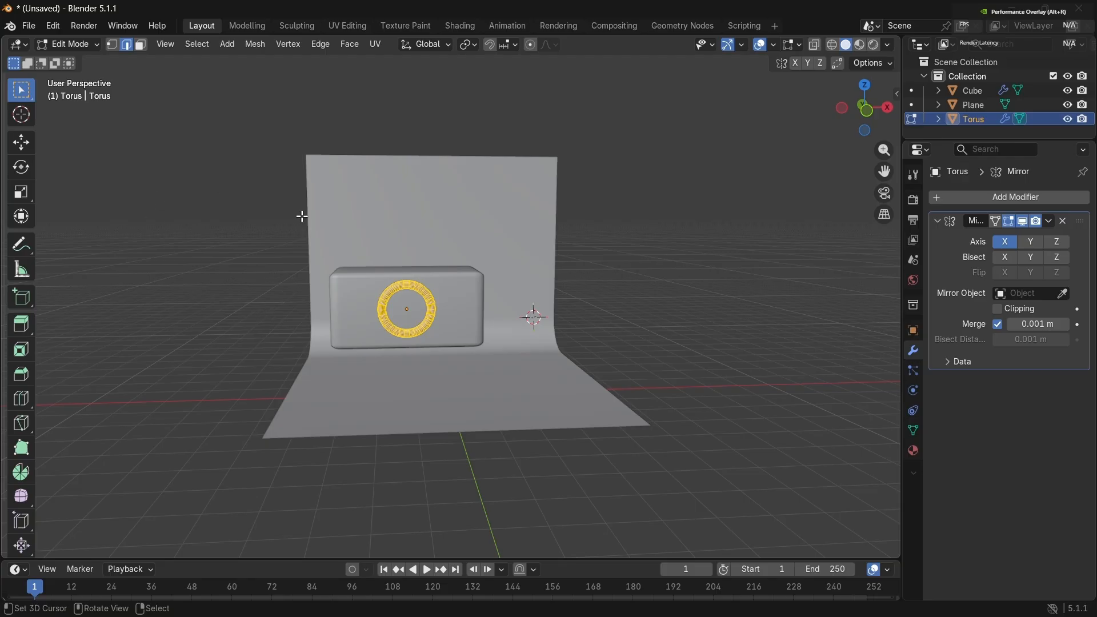
key(g)
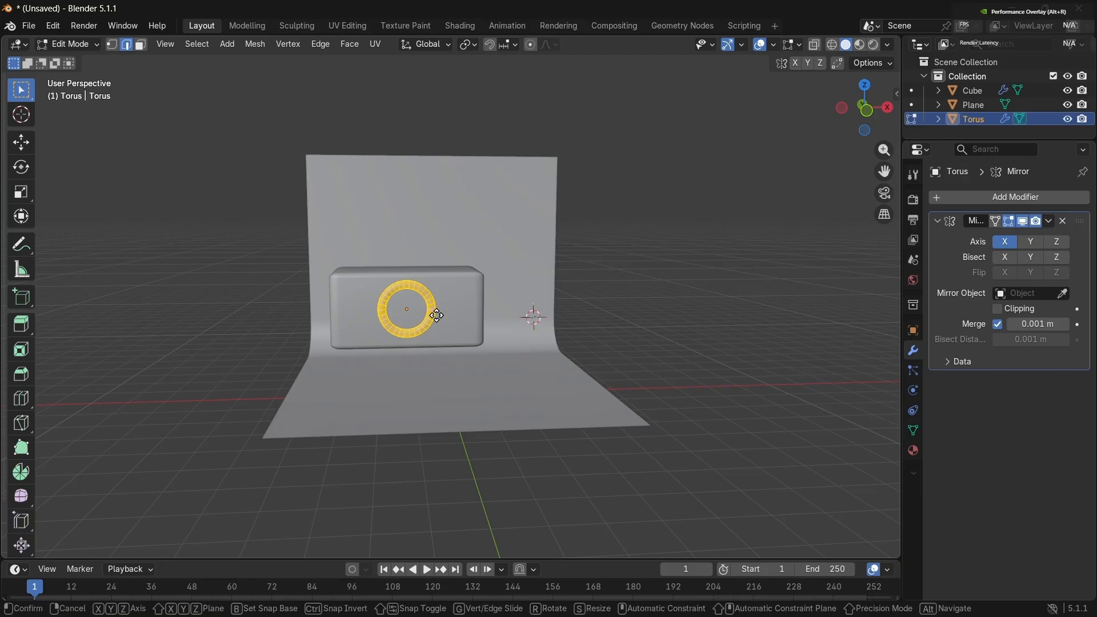
key(x)
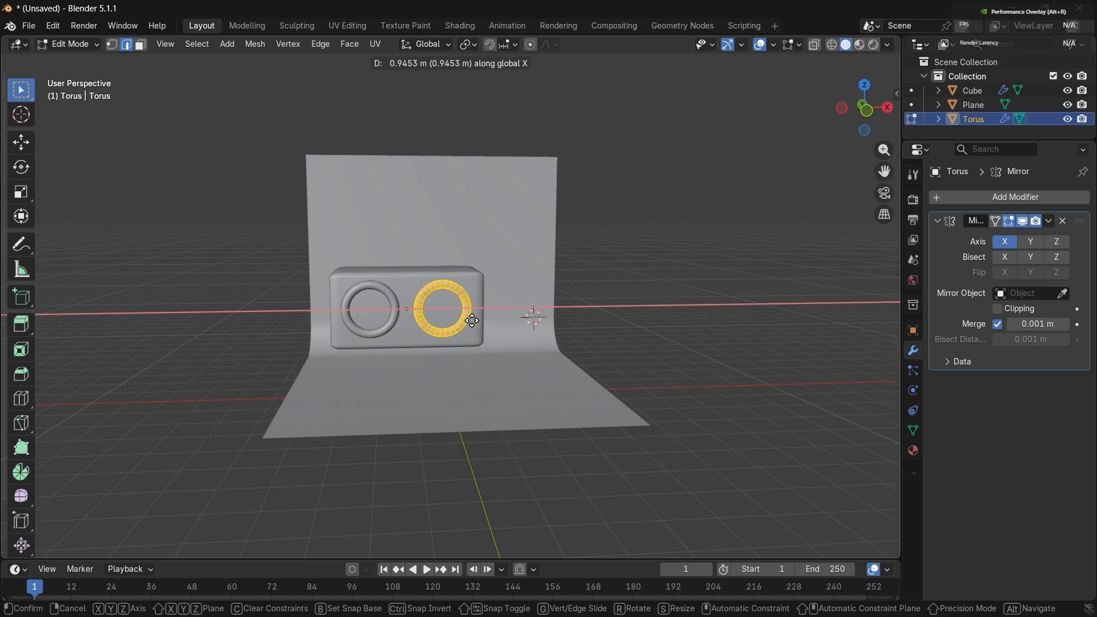
click(472, 320)
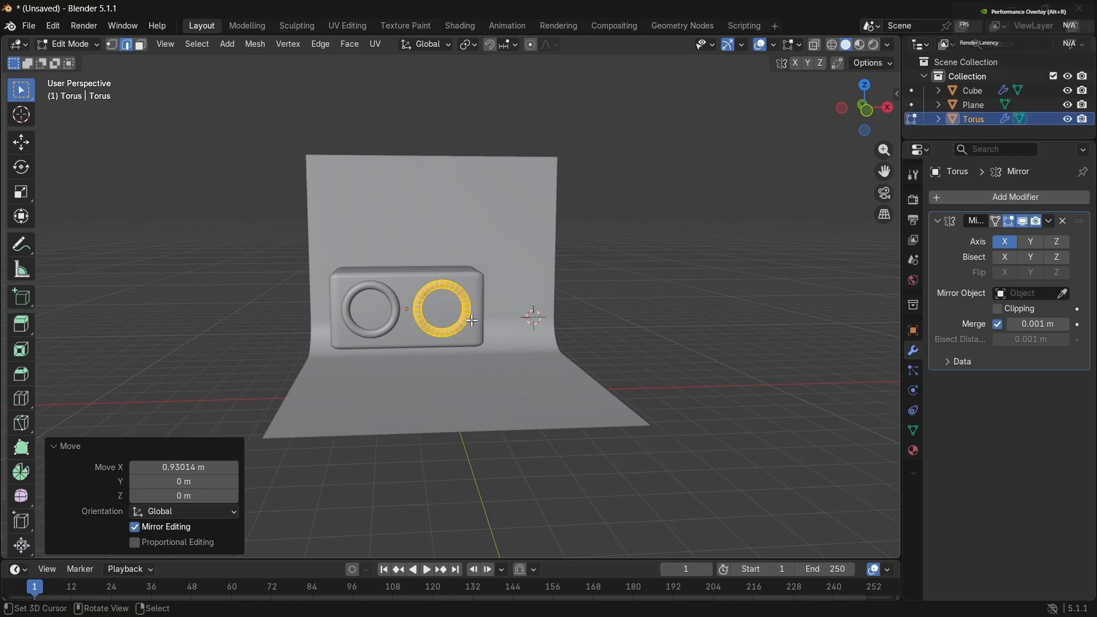
key(alt+a)
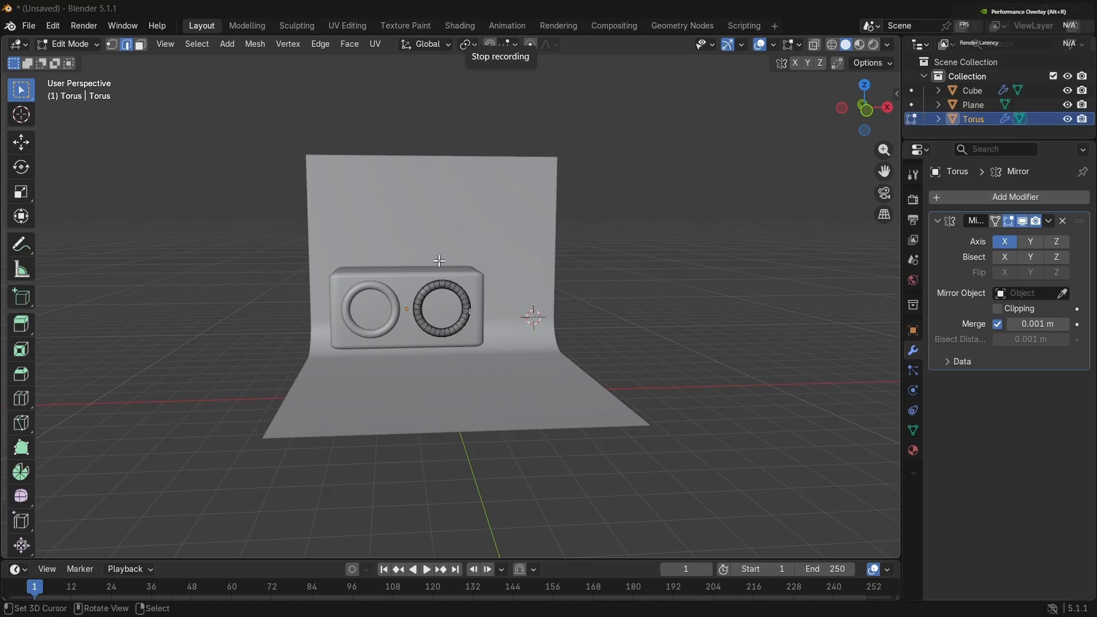
click(642, 287)
key(Tab)
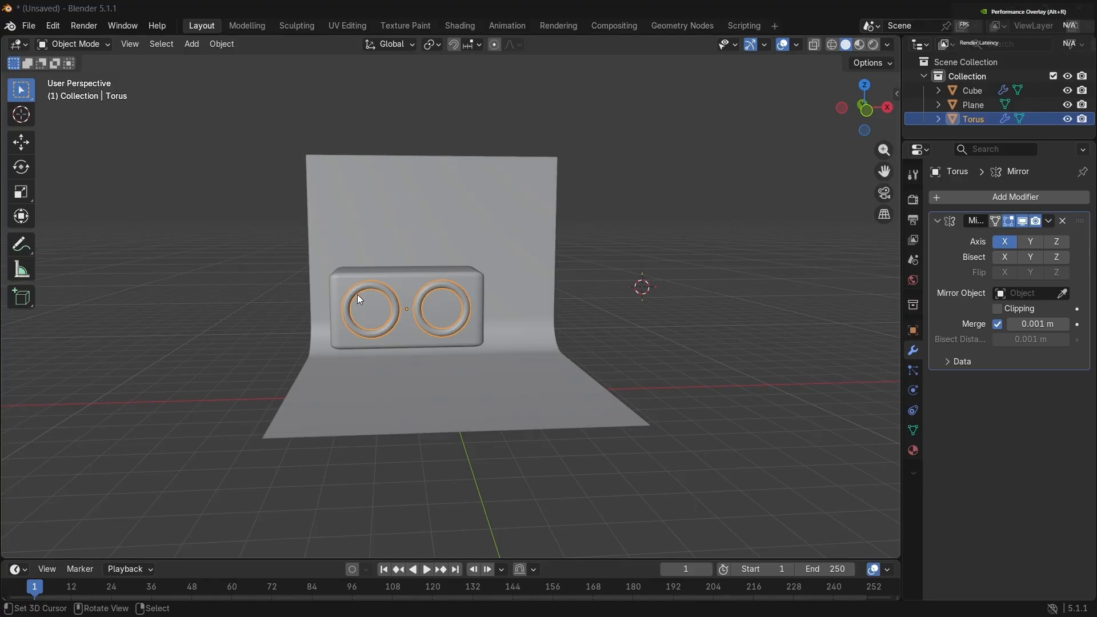
Step: Duplicate the beveled block and scale the copy to about 0.465 along the global Z axis
scroll(515, 314, up, 3)
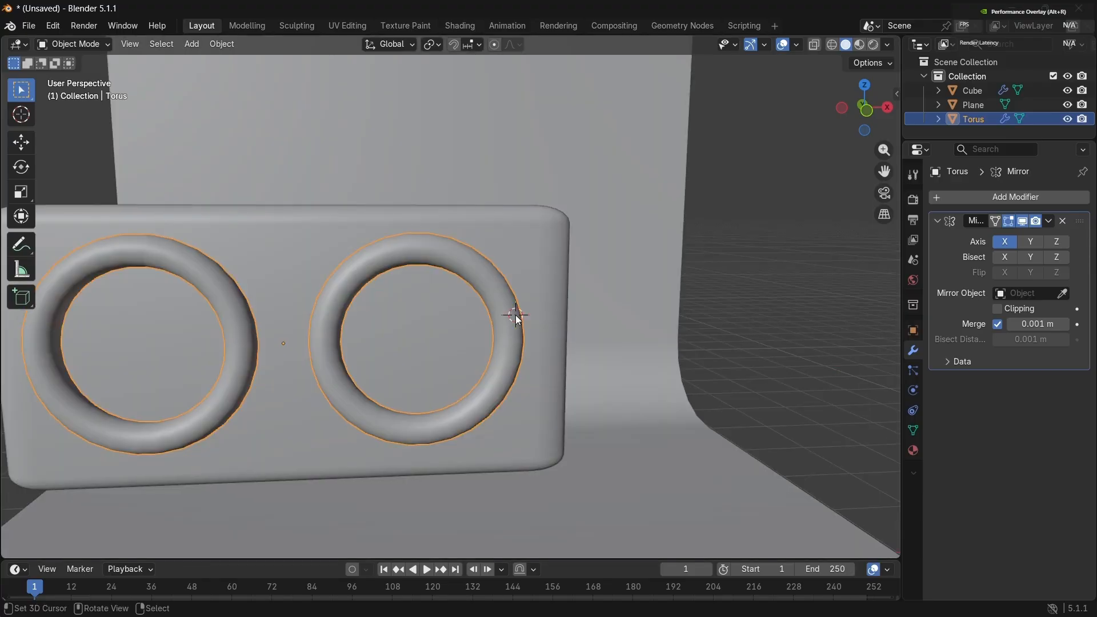
mouse_move(515, 314)
middle_down()
mouse_move(404, 314)
mouse_move(508, 315)
middle_up()
scroll(441, 313, down, 2)
click(441, 313)
right_click(445, 316)
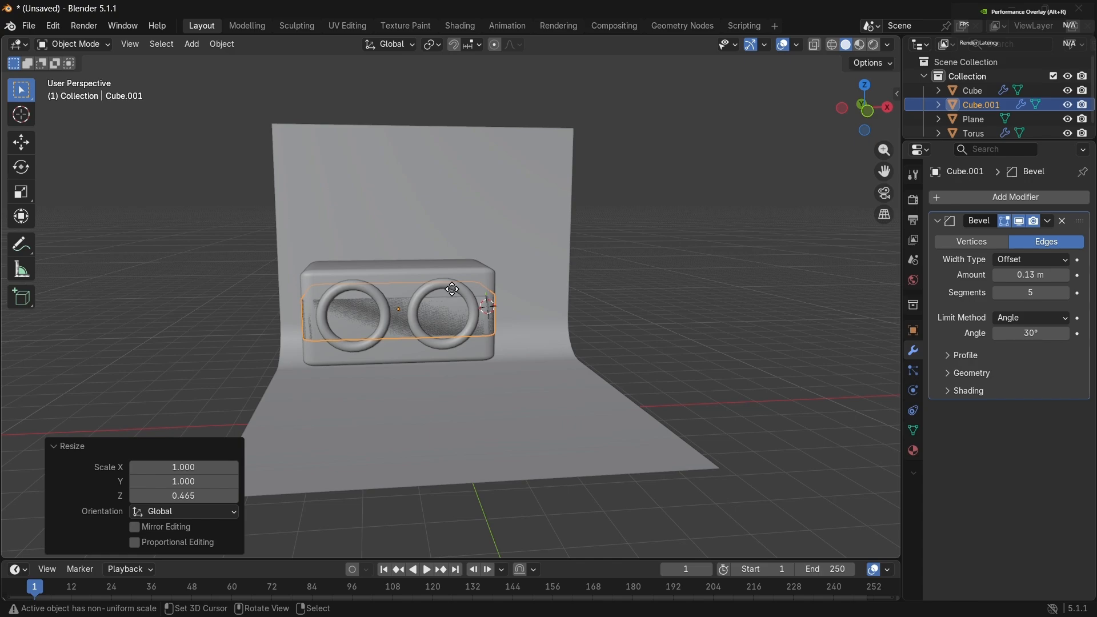
Step: Raise the duplicated block about 1.75 m along the global Z axis above the original
key(g)
key(z)
click(458, 211)
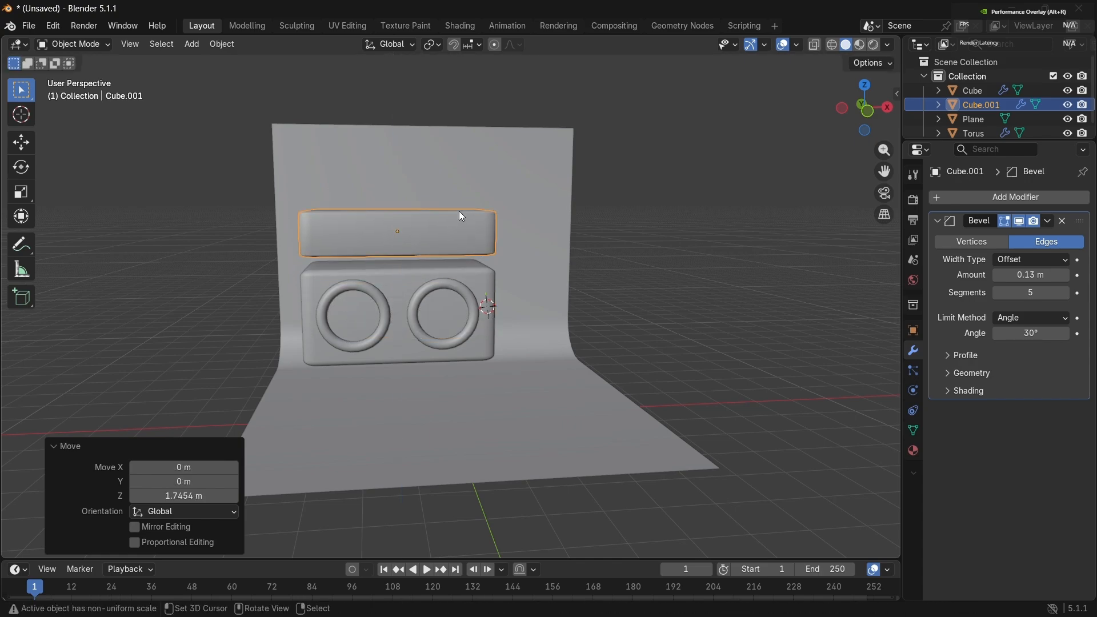
Step: Clear the duplicated block's scale and shrink it uniformly to about 0.149 as a small cube
key(alt+s)
key(s)
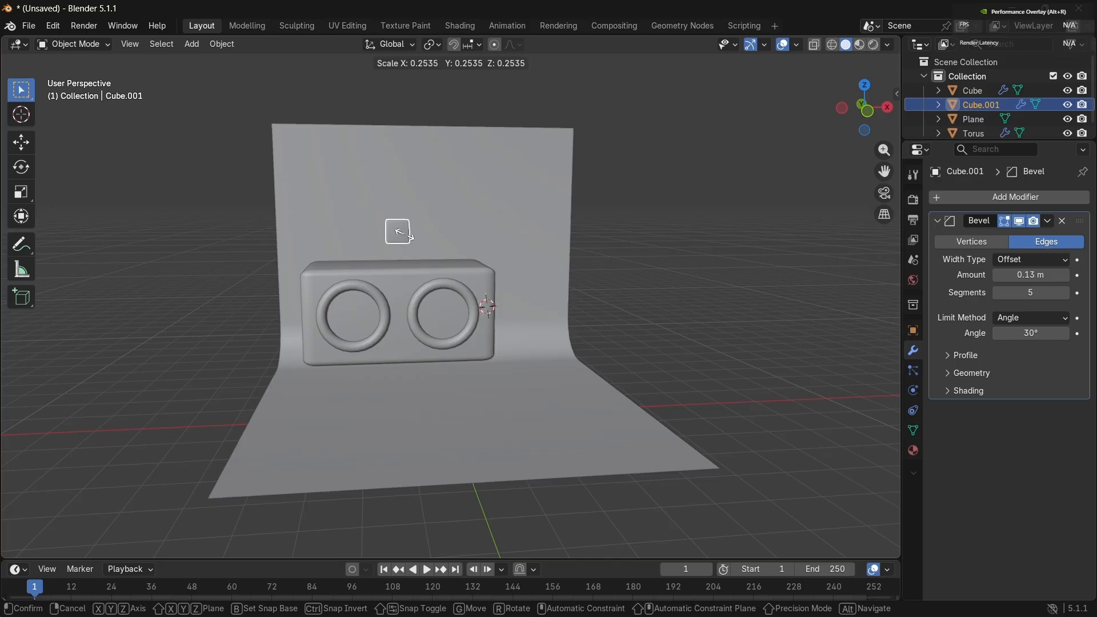
click(418, 239)
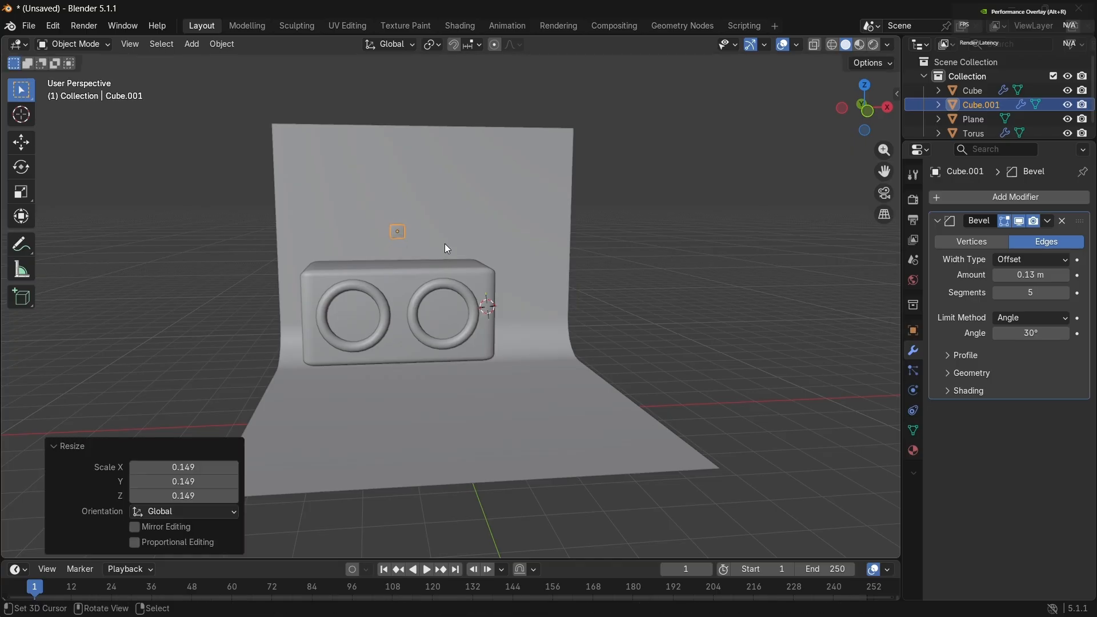
Step: Lower the small cube about 0.58 m along the global Z axis onto the block's top
scroll(447, 248, up, 2)
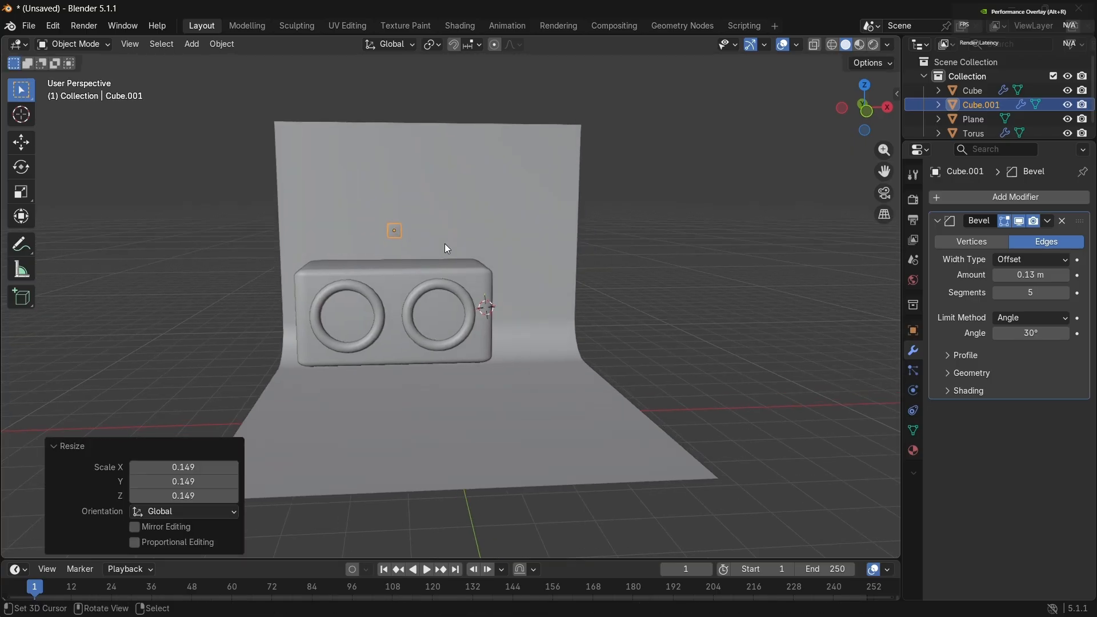
scroll(447, 248, up, 2)
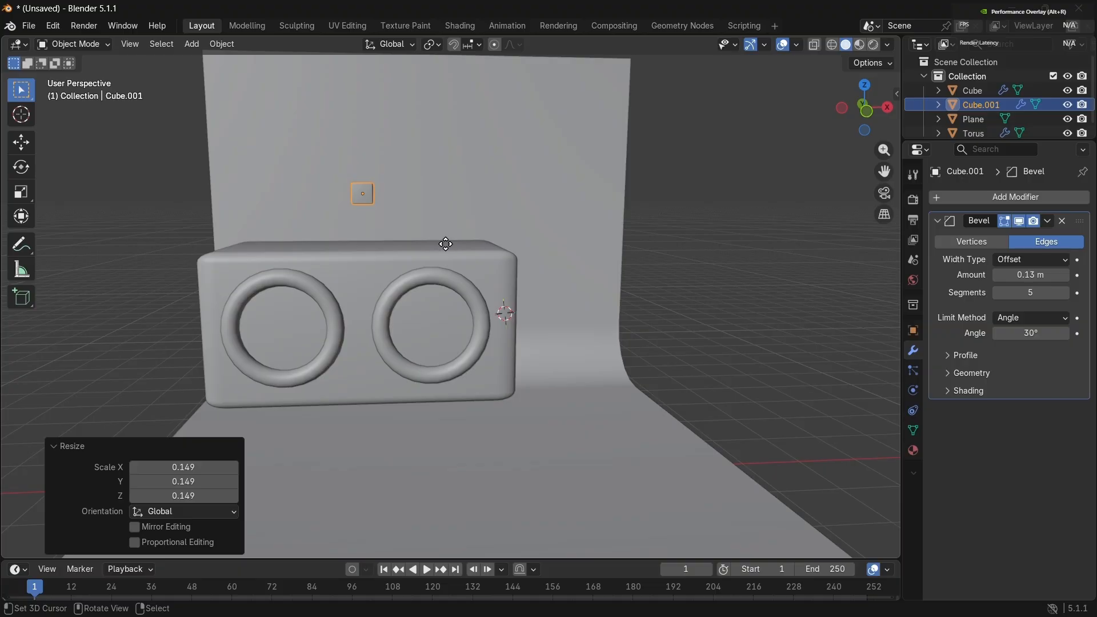
key(g)
key(z)
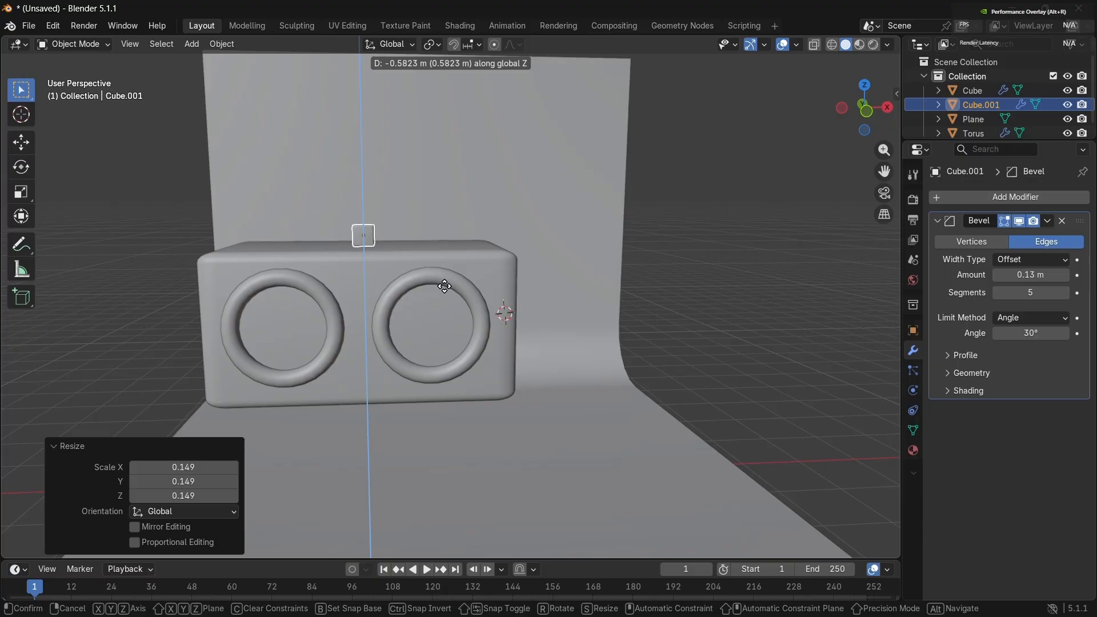
click(444, 286)
Step: Fine-tune the small cube's height by lowering it about 0.024 m more along global Z
mouse_move(443, 285)
middle_down()
mouse_move(364, 296)
mouse_move(423, 292)
middle_up()
middle_drag(443, 286, 441, 284)
key(g)
key(z)
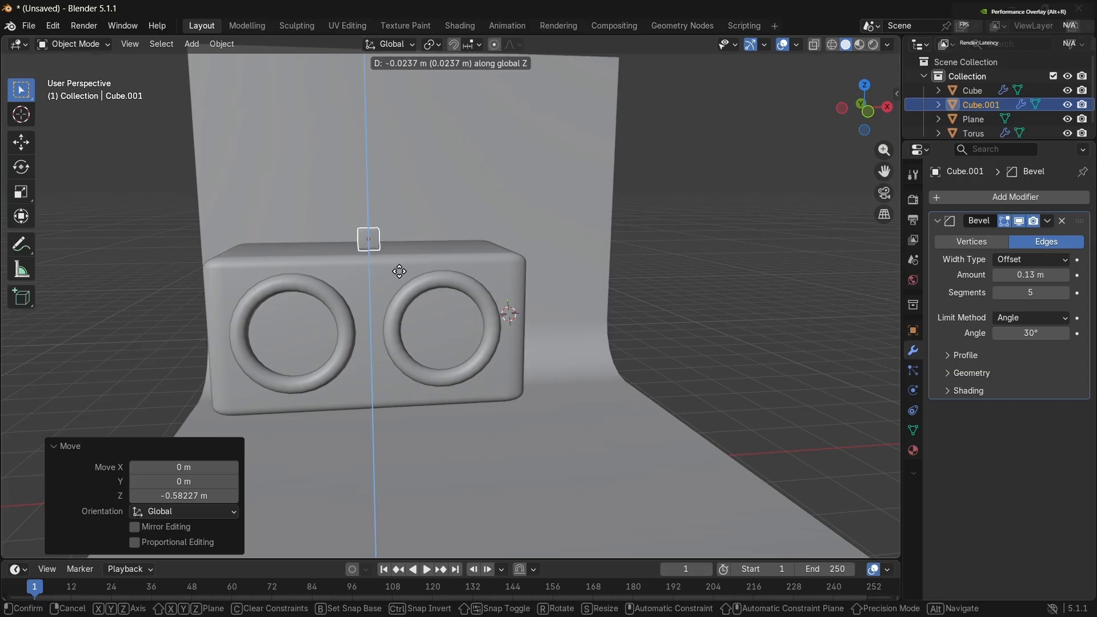
click(399, 272)
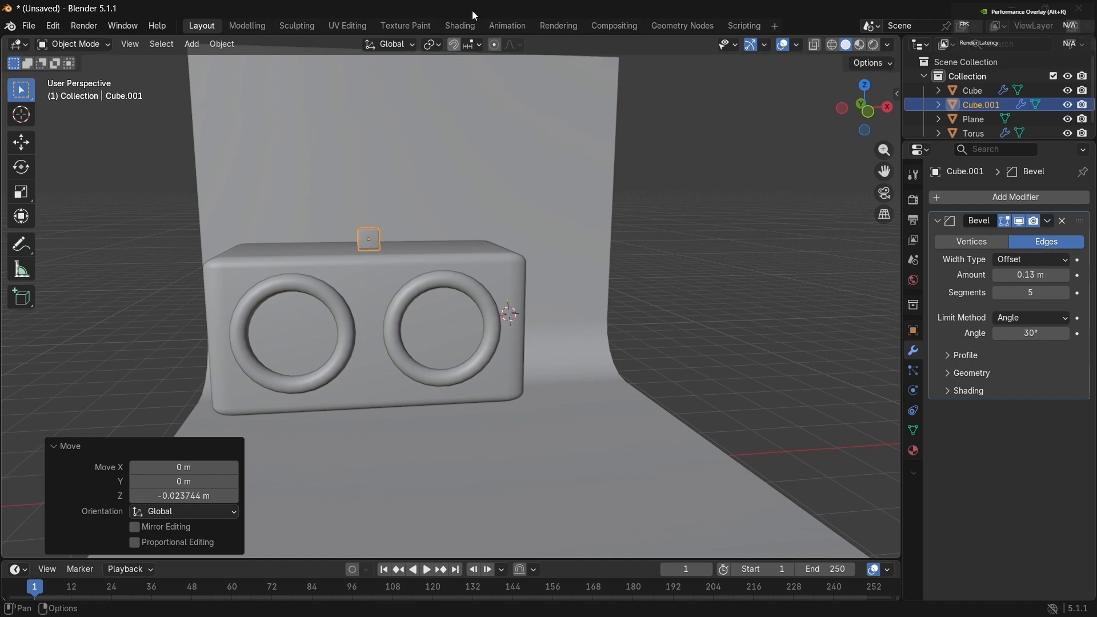
click(372, 238)
key(ctrl+z)
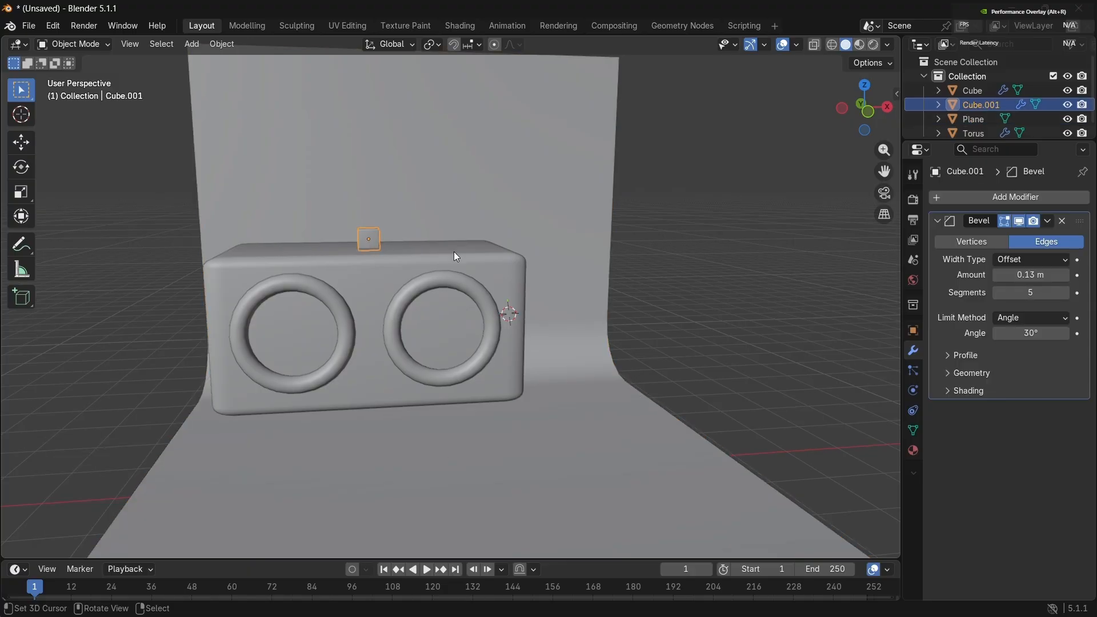
Step: Add an Array modifier to the small cube and bring its settings into view
middle_drag(456, 254, 503, 286)
click(956, 198)
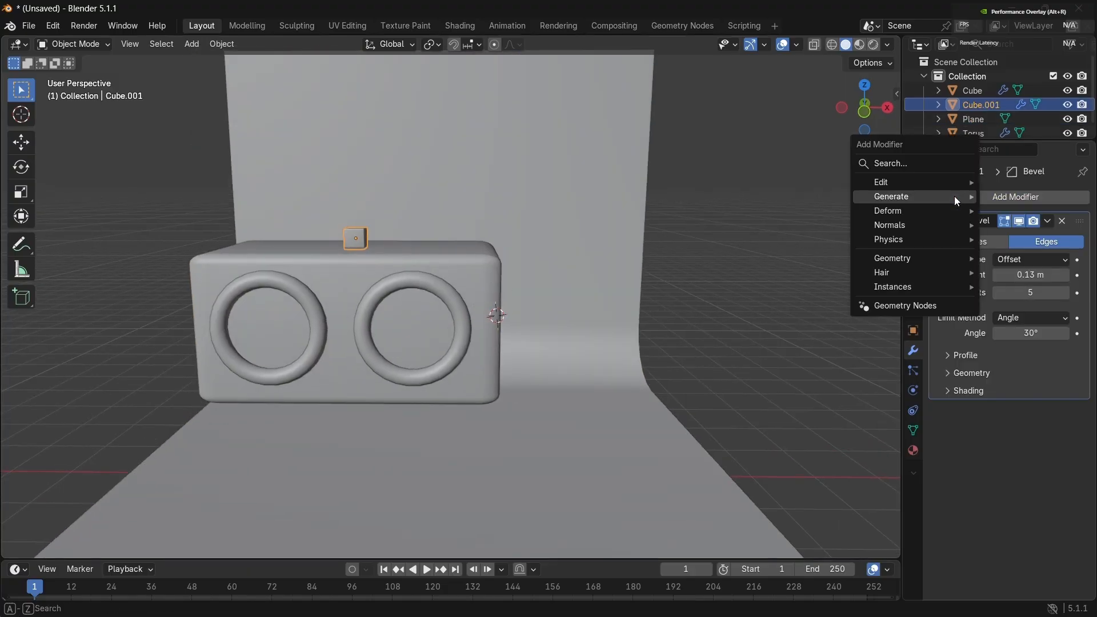
mouse_move(904, 198)
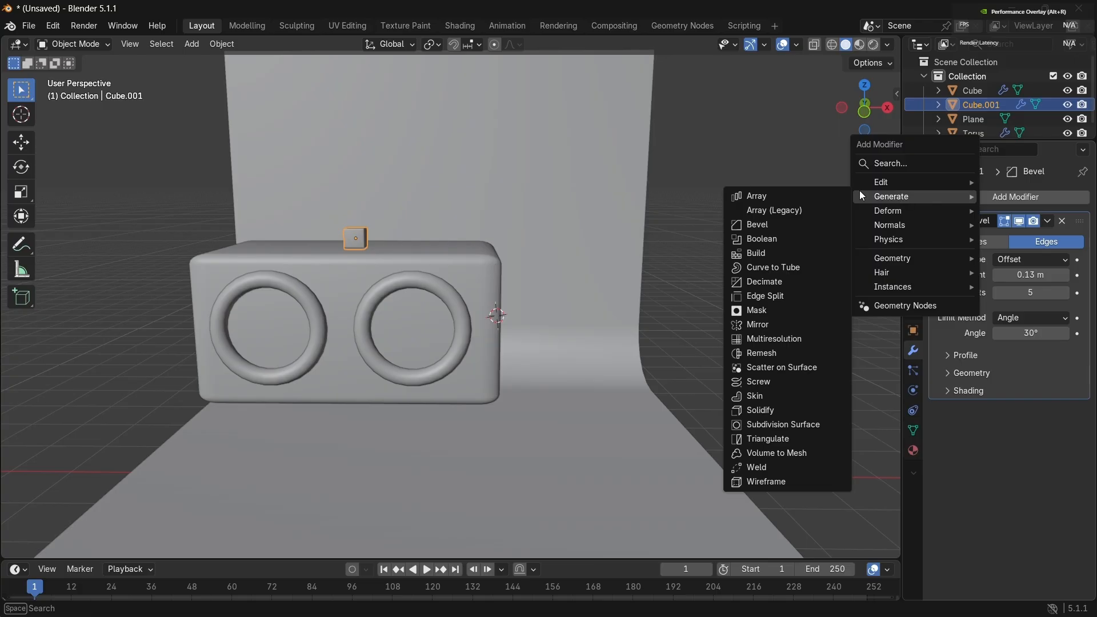
click(824, 195)
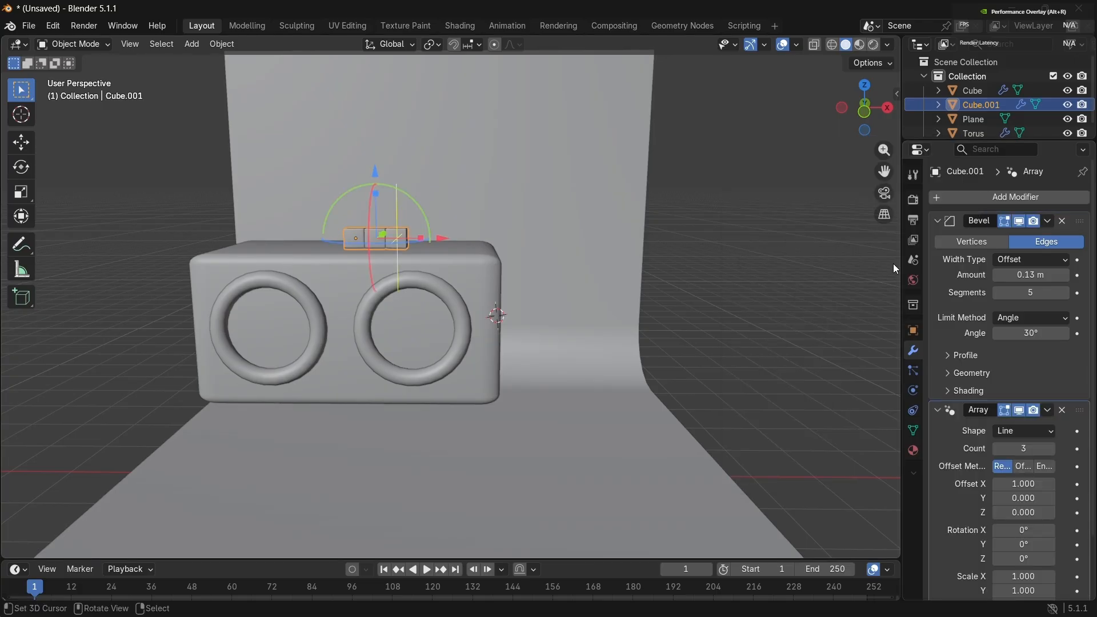
scroll(976, 372, down, 1)
scroll(976, 372, down, 3)
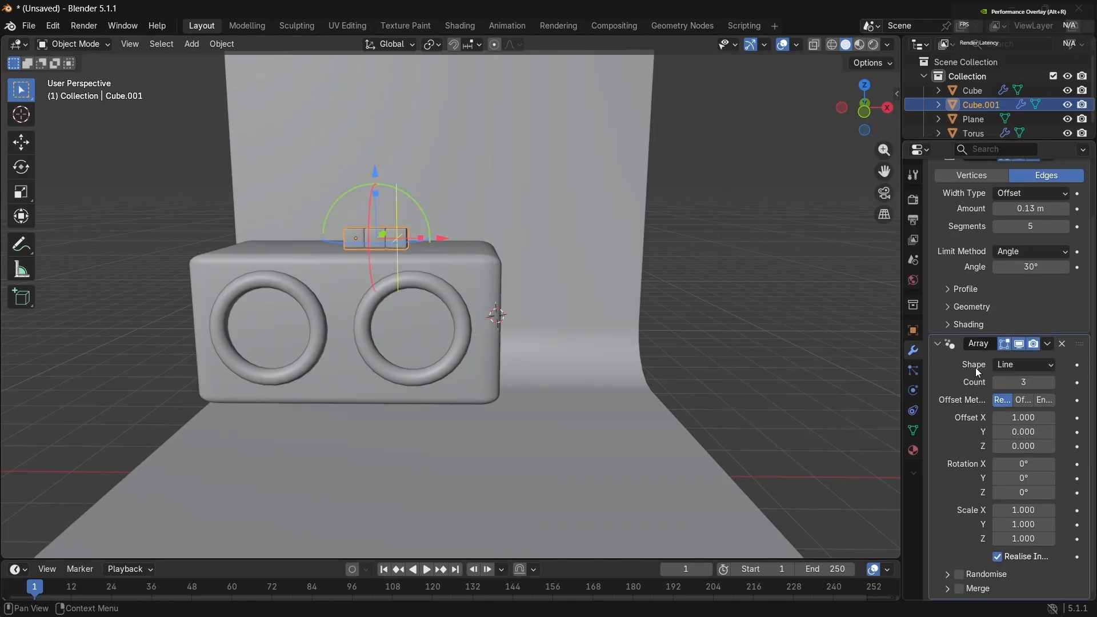
Step: Set the button array's count to 5 and its X offset to 1.05 for small gaps between the copies
click(1049, 379)
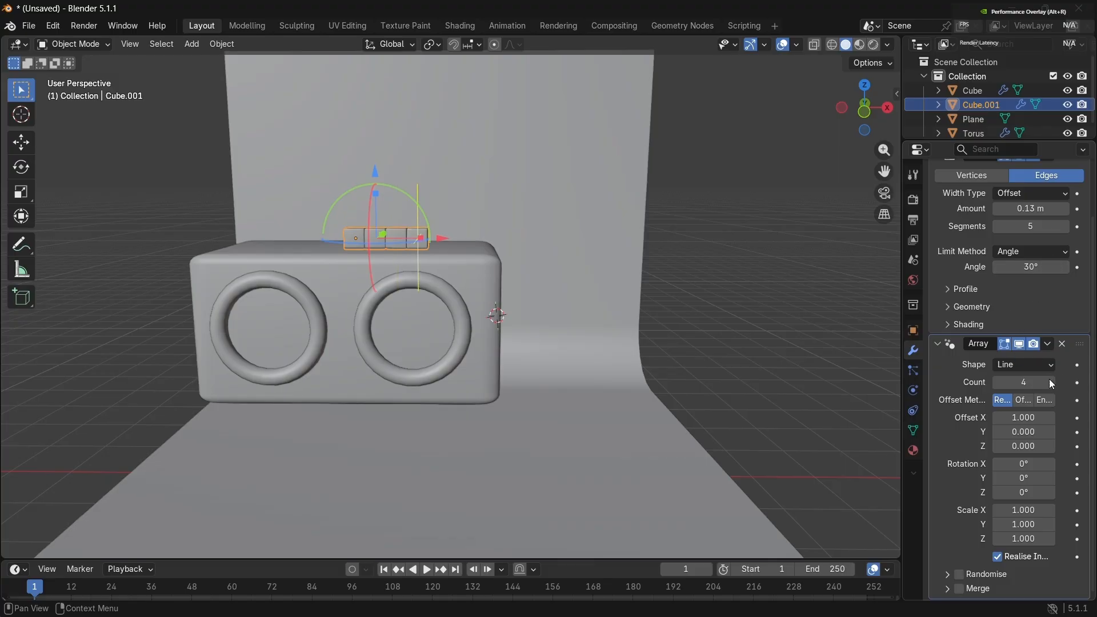
click(1049, 379)
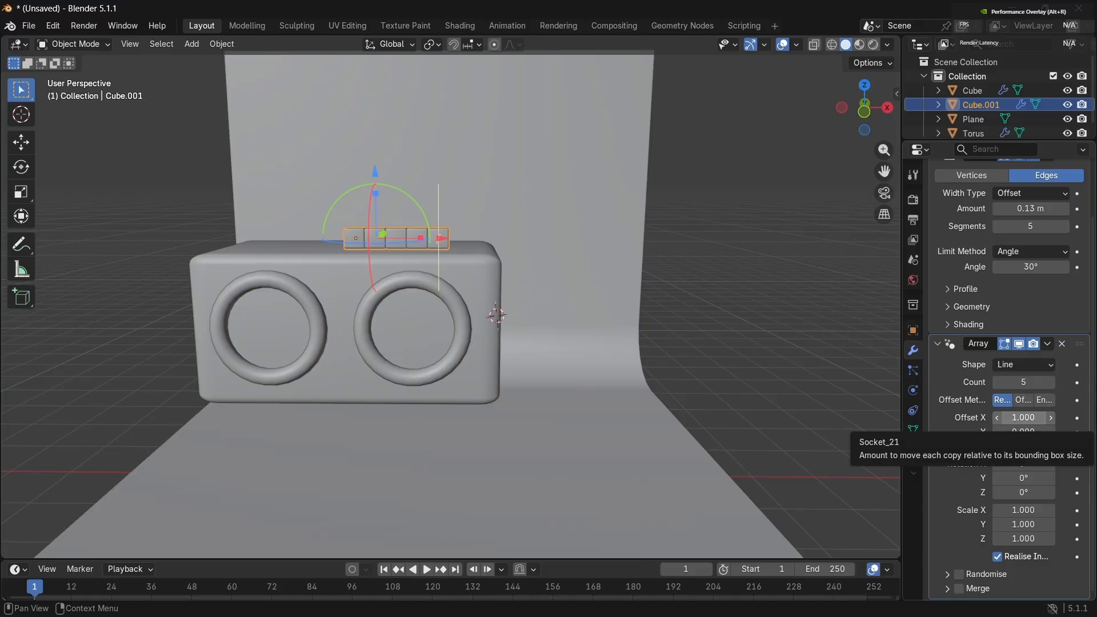
click(1032, 418)
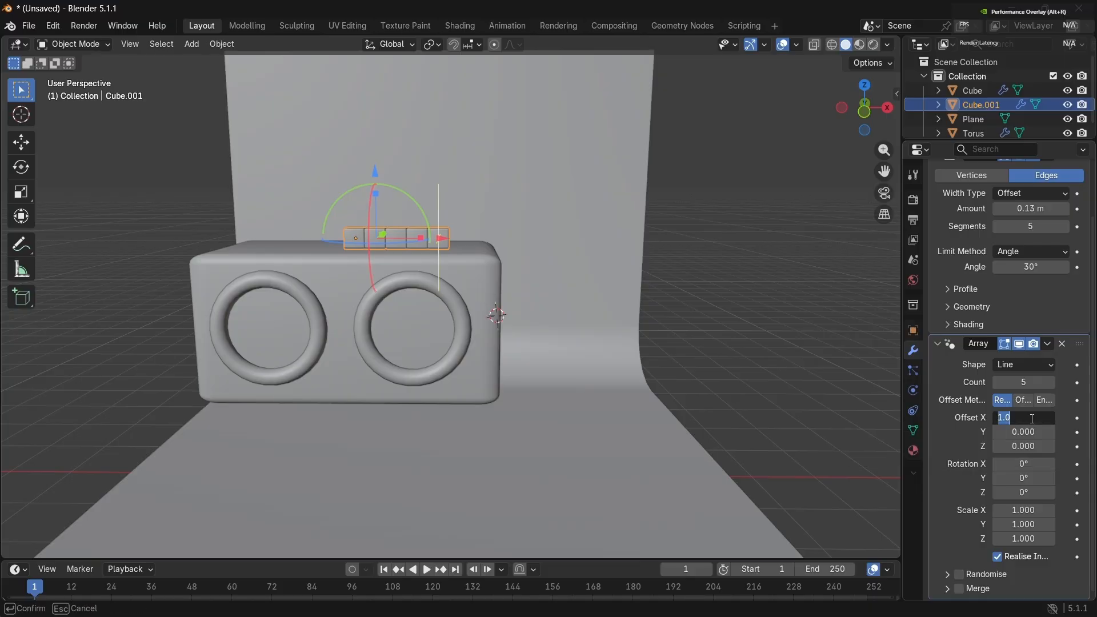
text(1.05)
key(Return)
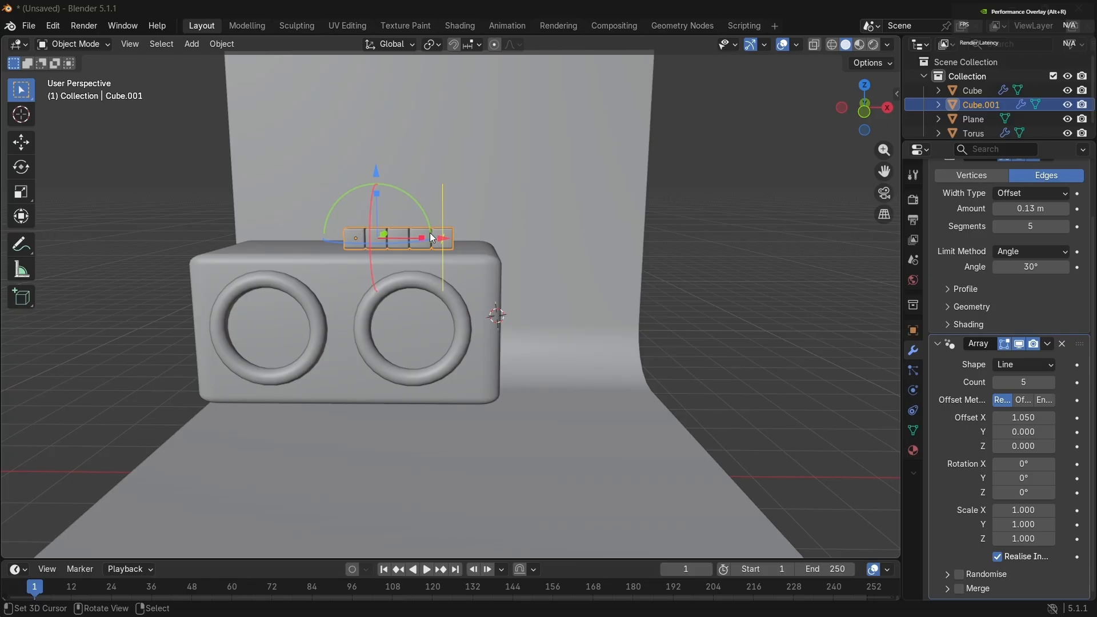
Step: Shift the button row along negative global X and nudge it back about 0.1 m to centre it on the block
click(405, 238)
middle_drag(403, 233, 404, 233)
click(407, 238)
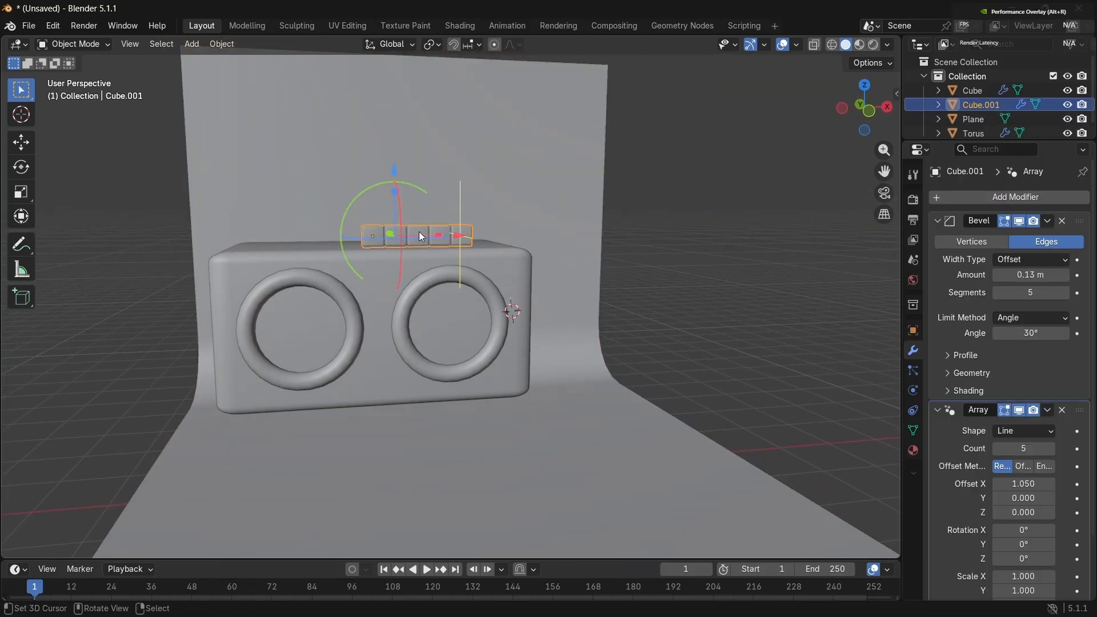
drag(420, 231, 366, 238)
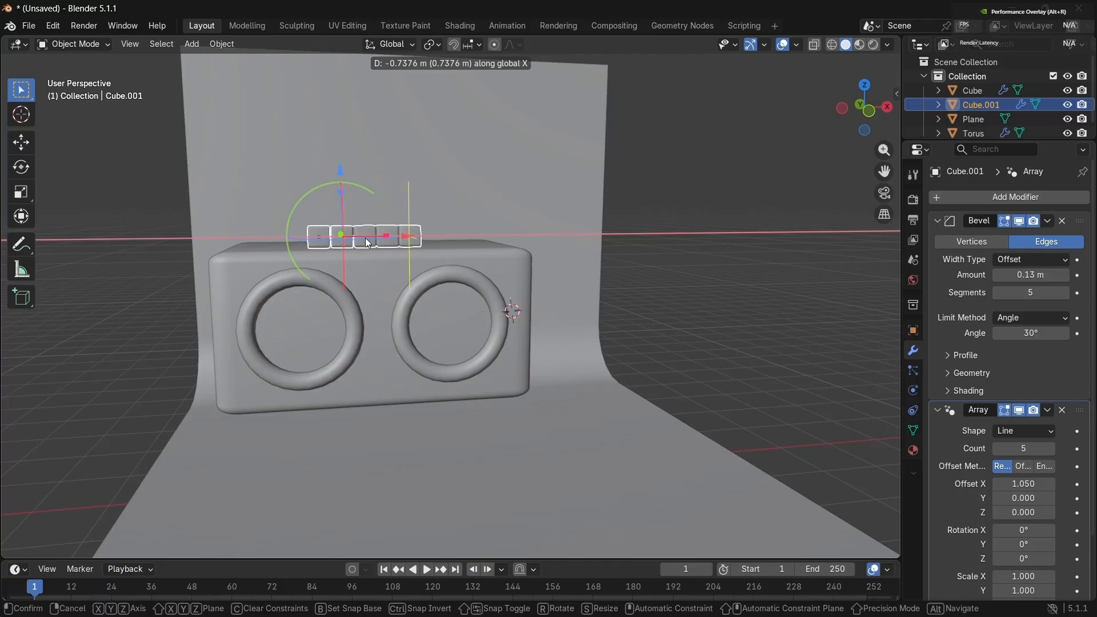
drag(366, 238, 365, 237)
scroll(366, 237, down, 3)
mouse_move(366, 238)
middle_down()
mouse_move(342, 238)
mouse_move(368, 239)
middle_up()
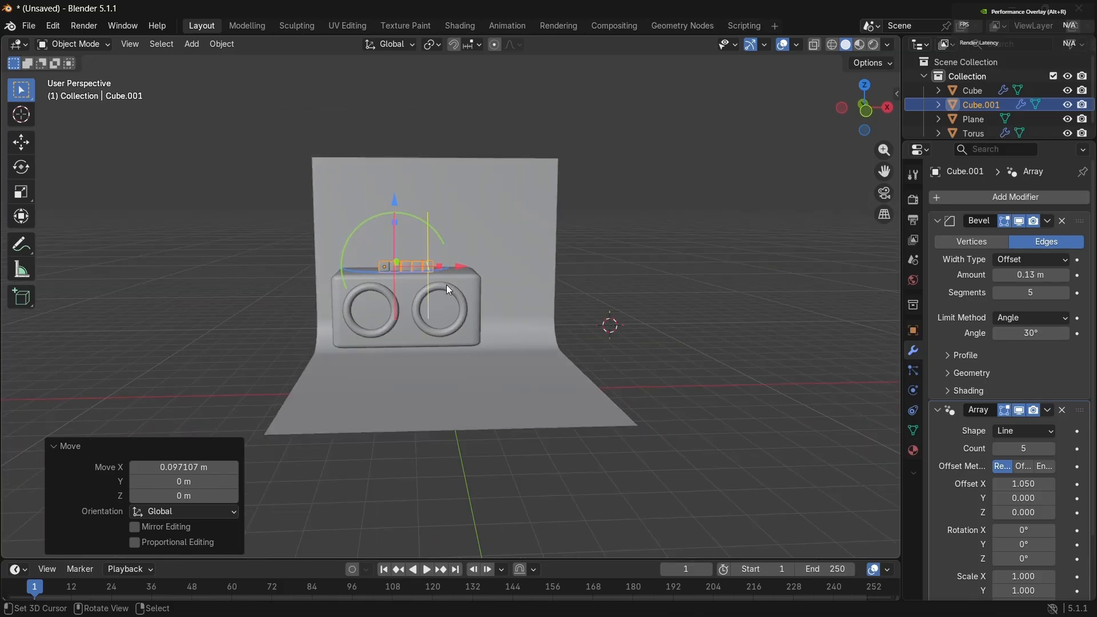
Step: Duplicate the main radio block about 0.17 m lower along global Z and scale the copy uniformly to 0.952 as a base
click(512, 285)
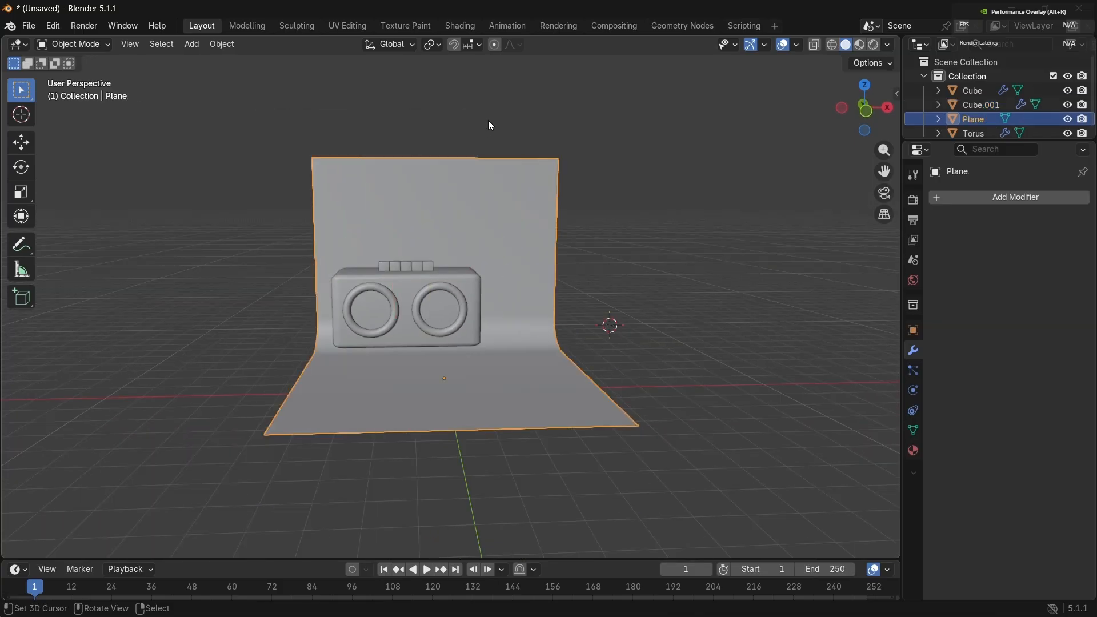
scroll(417, 300, up, 2)
shift+right_click(418, 301)
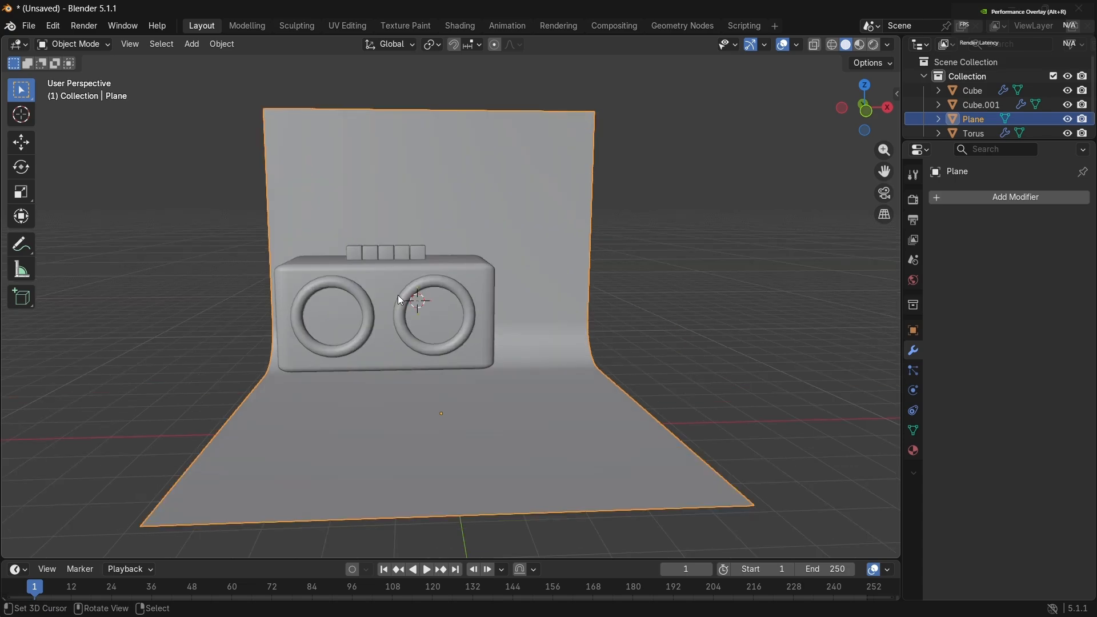
click(394, 292)
mouse_move(461, 368)
middle_down()
mouse_move(463, 358)
mouse_move(457, 373)
middle_up()
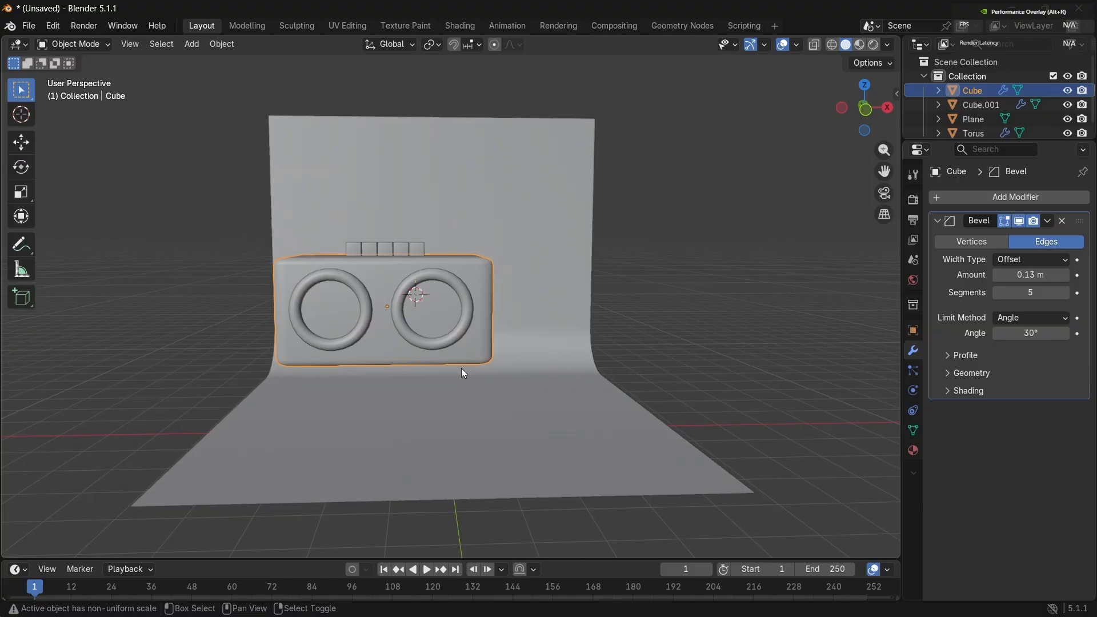
key(shift+d)
key(z)
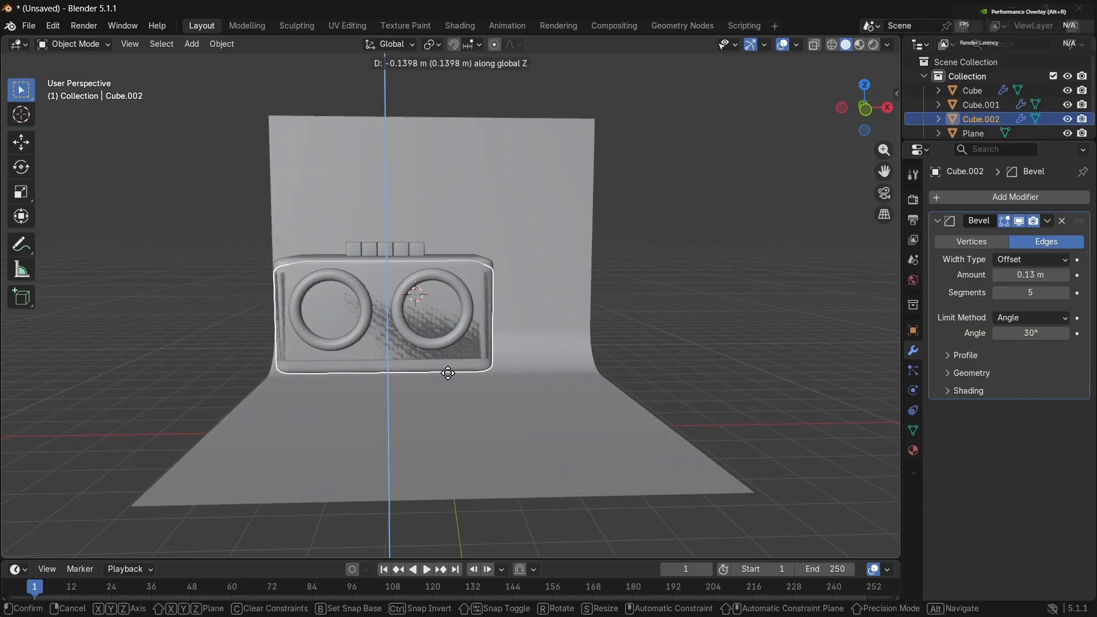
click(447, 373)
key(s)
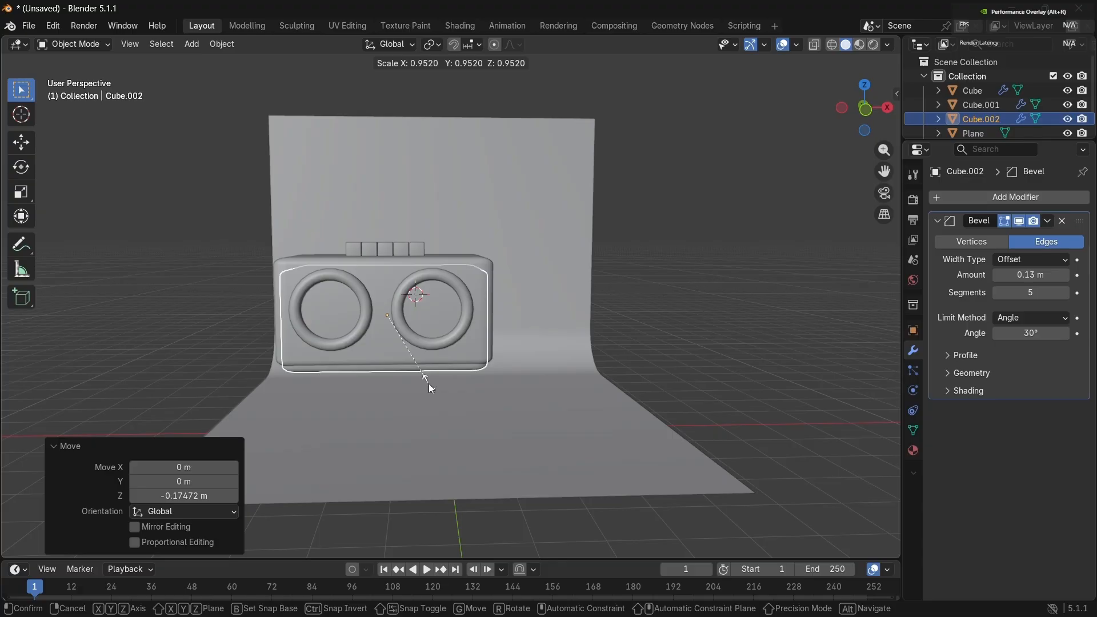
click(429, 382)
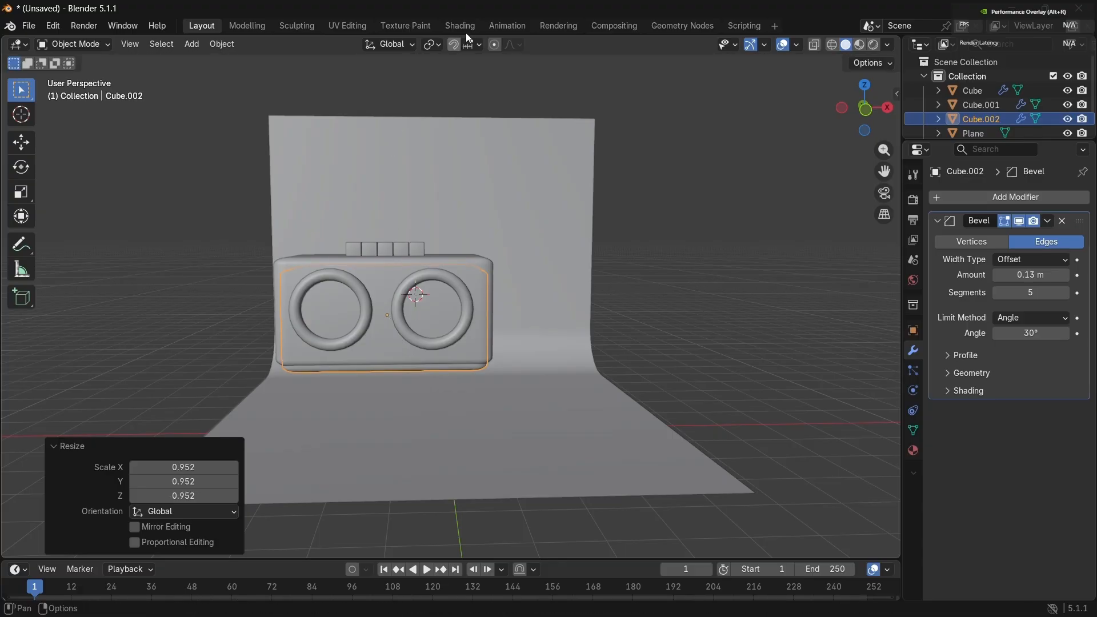
Step: Apply the Bevel and Array modifiers on the button row
click(400, 244)
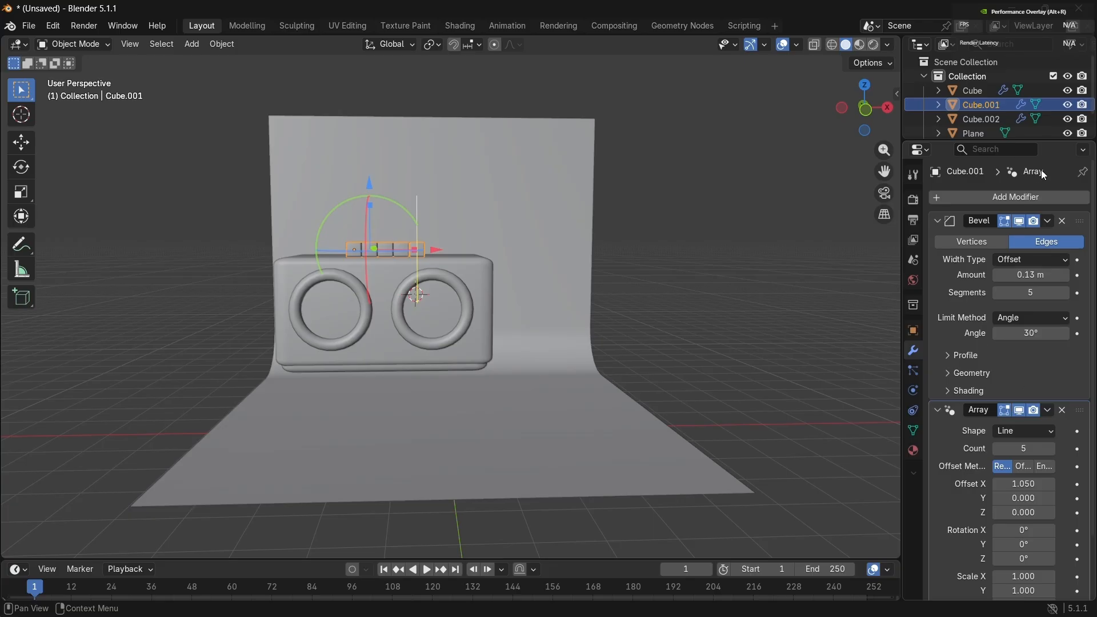
click(1049, 222)
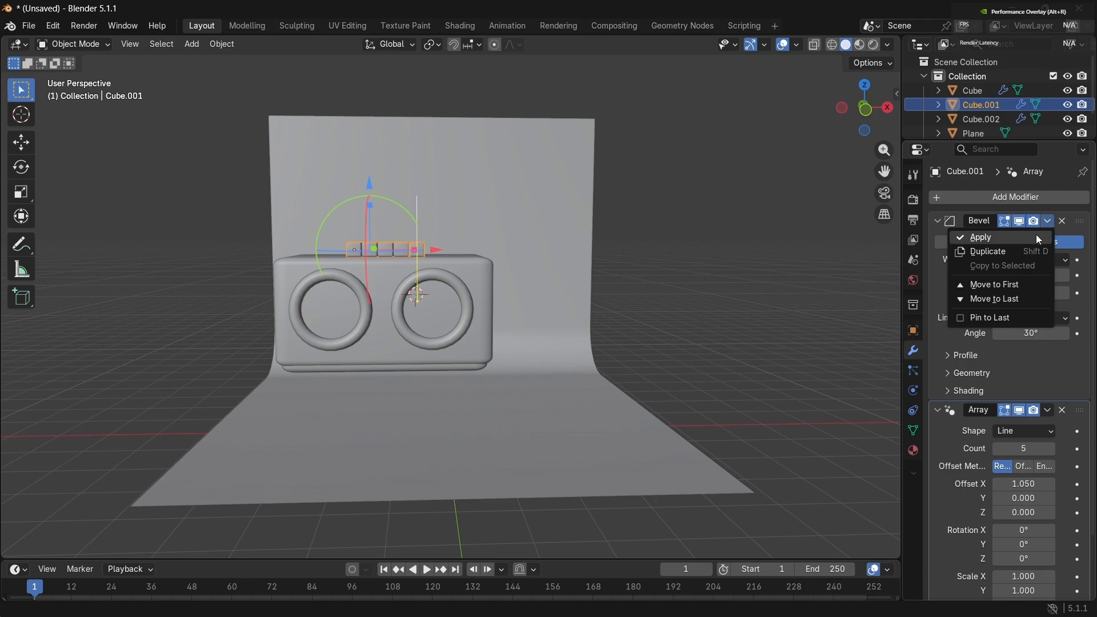
click(1037, 235)
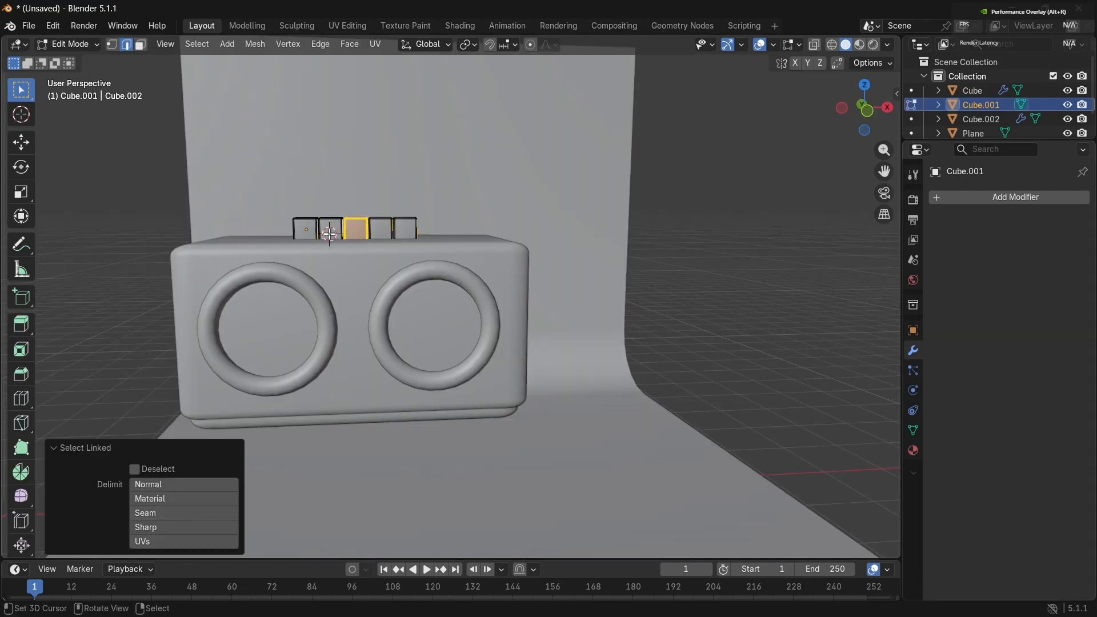
Step: In Edit Mode, select only the second button's linked mesh and lower it about 0.152 m along global Z as a pressed button
key(ctrl+z)
key(l)
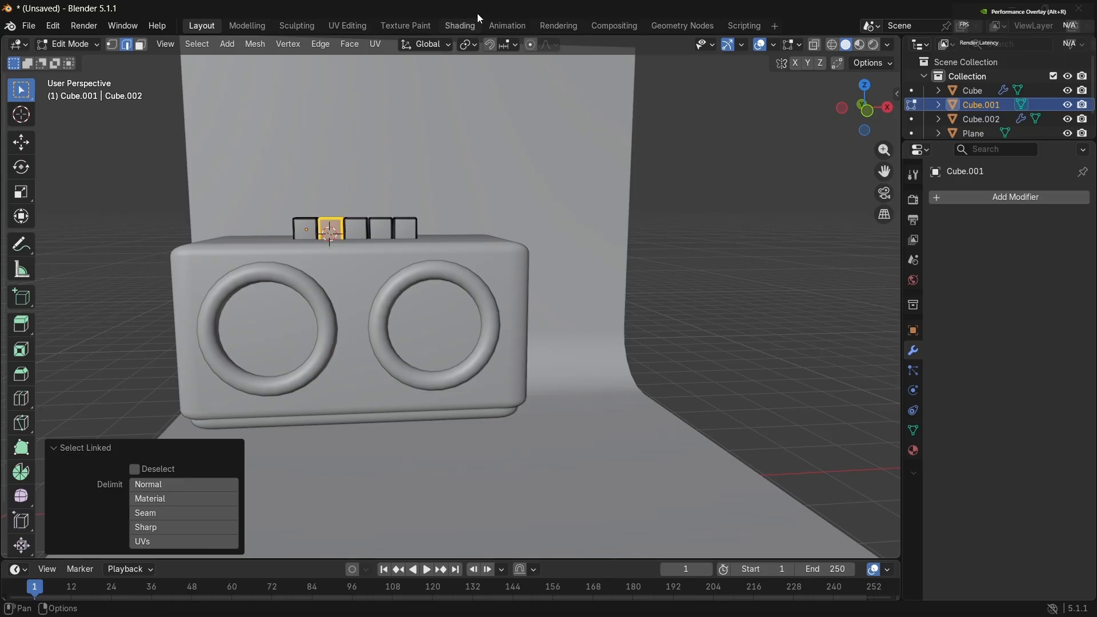
key(g)
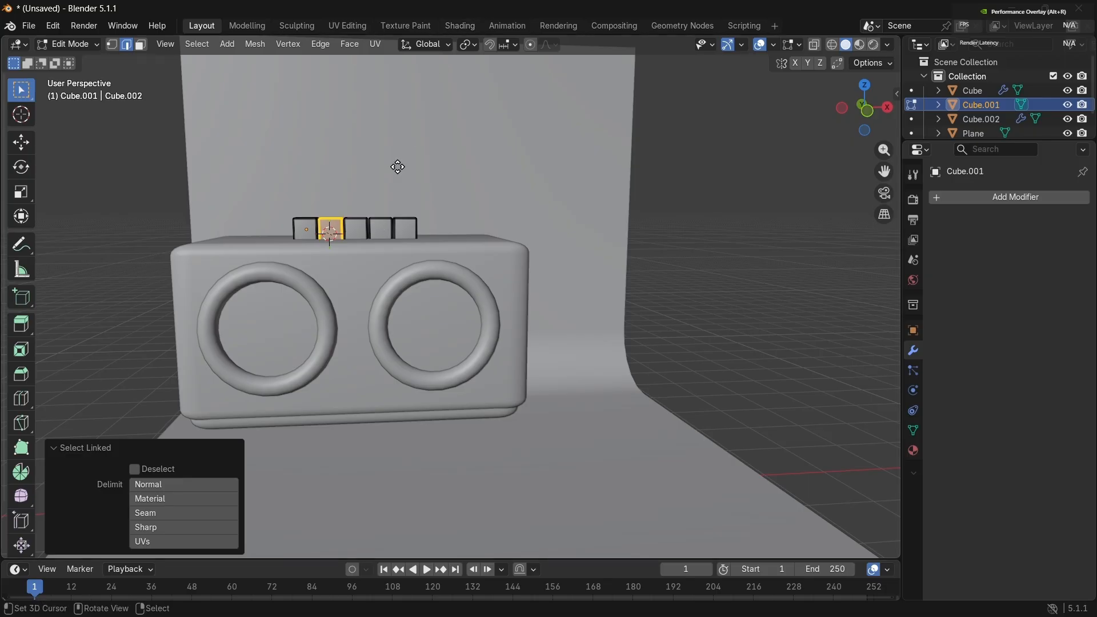
key(z)
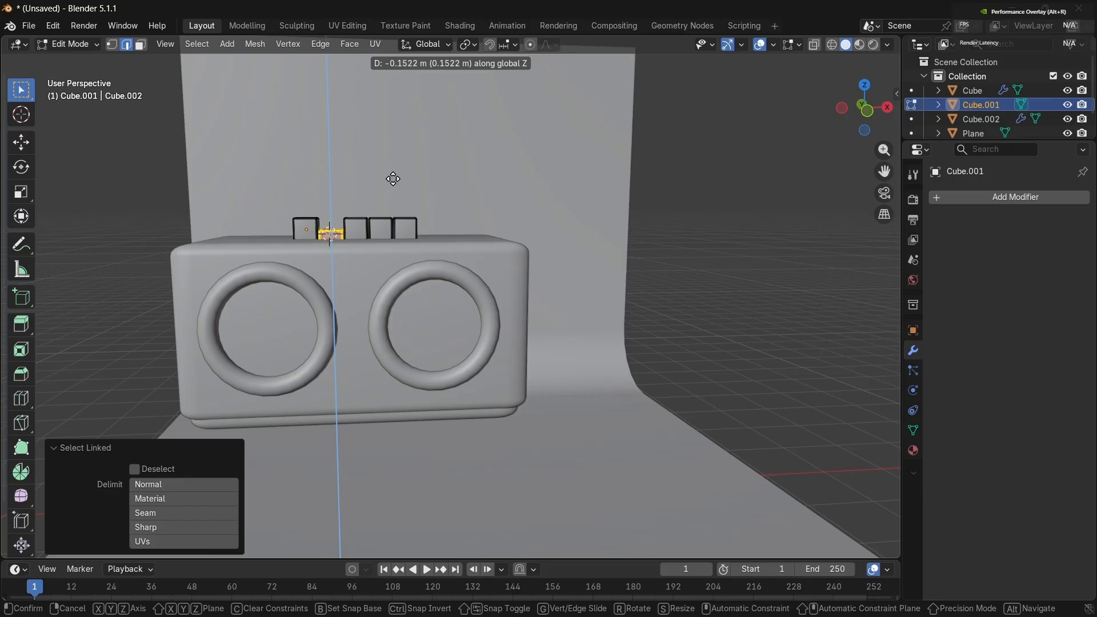
click(392, 179)
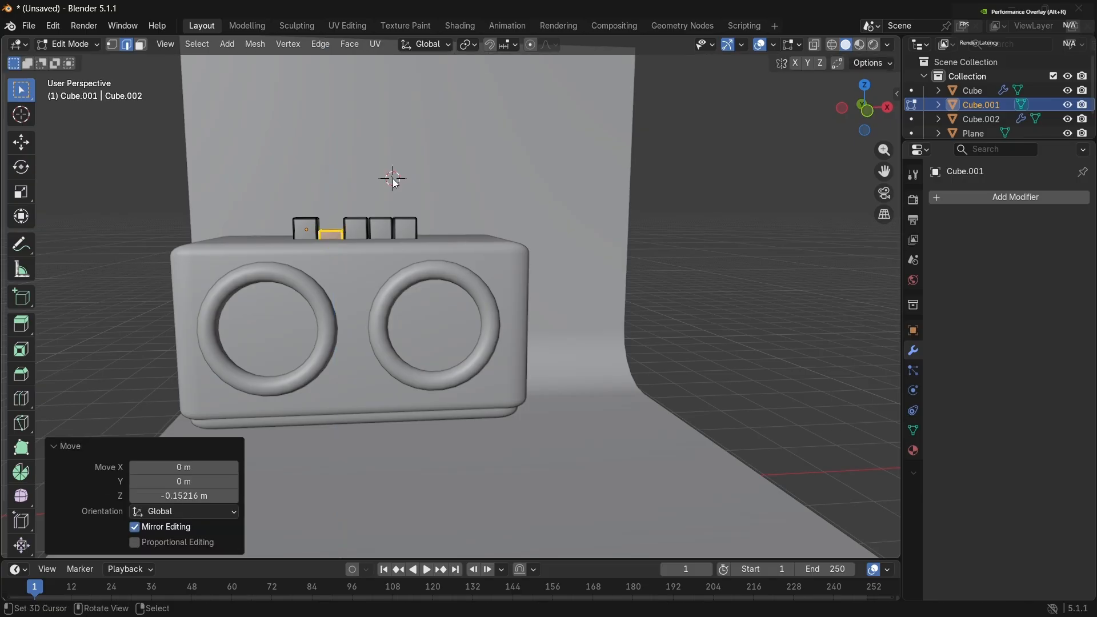
key(Tab)
middle_drag(393, 184, 411, 254)
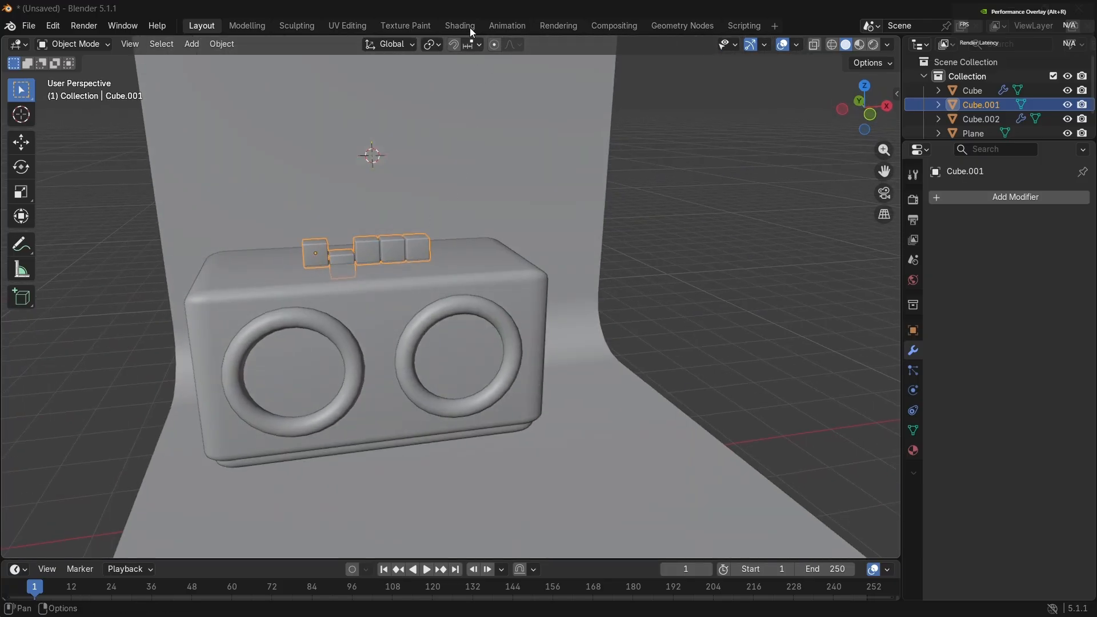
Step: In the speaker ring's mesh, duplicate a front edge loop in place and fill it with a face as the speaker cover
click(475, 302)
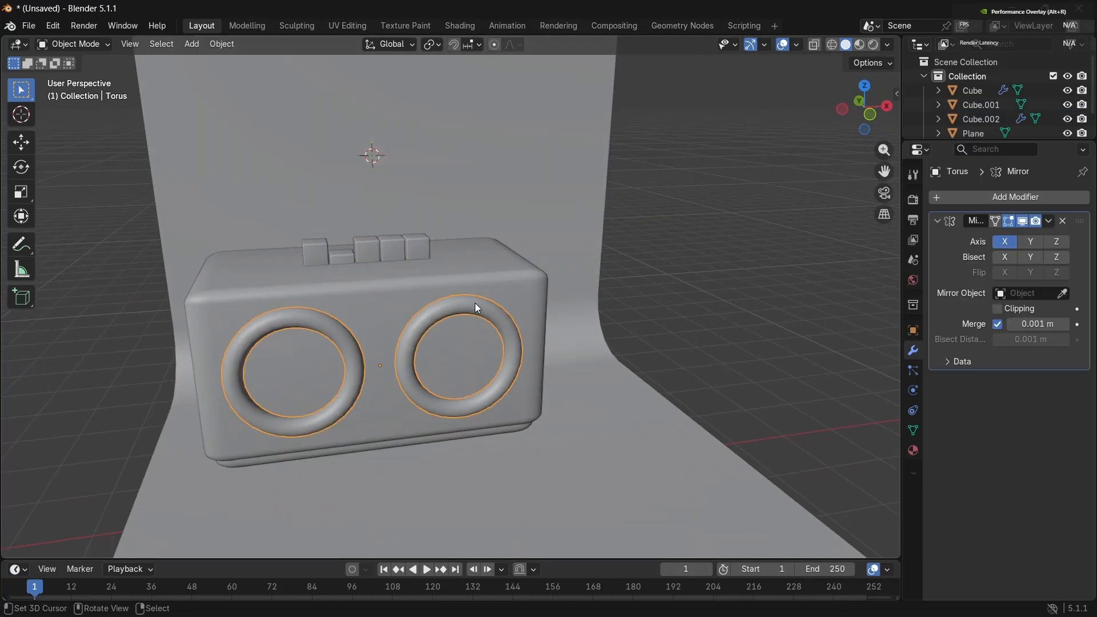
middle_drag(475, 303, 475, 303)
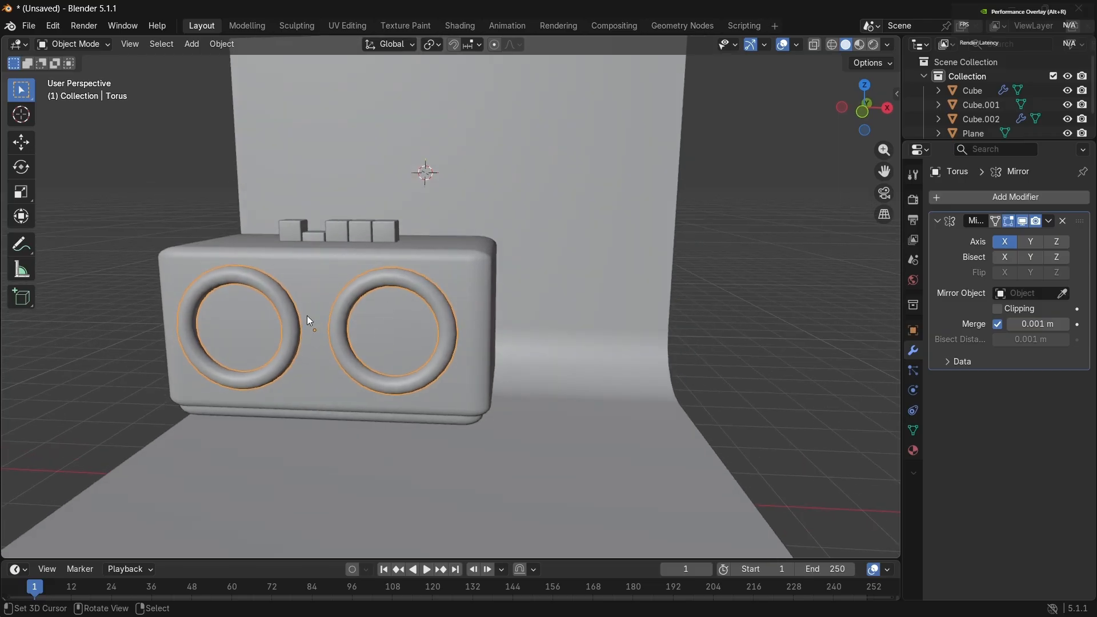
key(Tab)
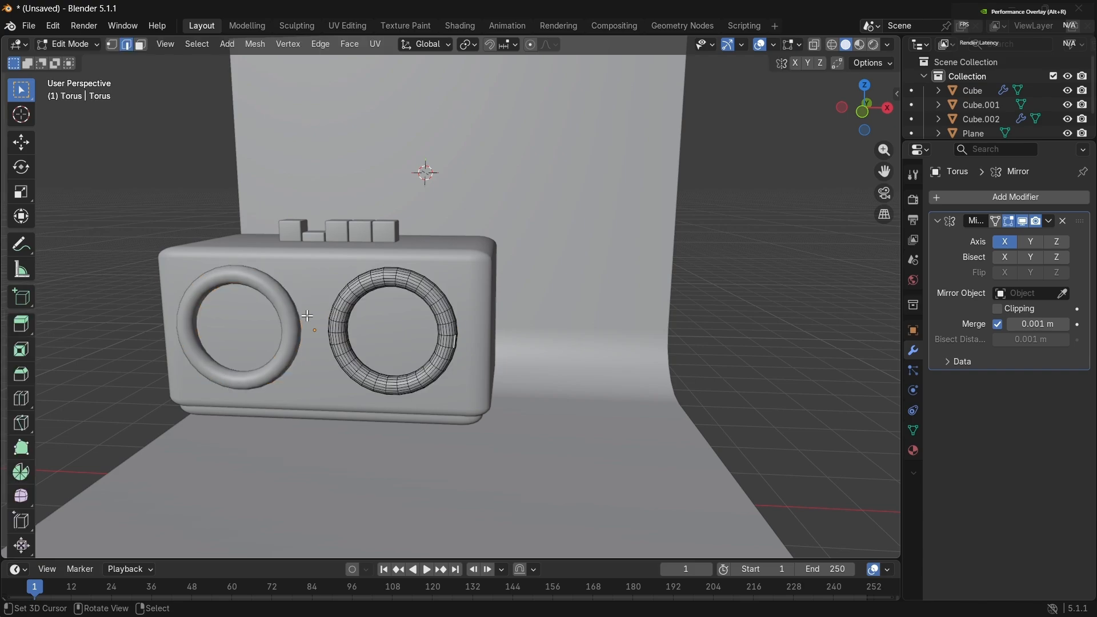
middle_drag(366, 314, 425, 310)
alt+click(425, 310)
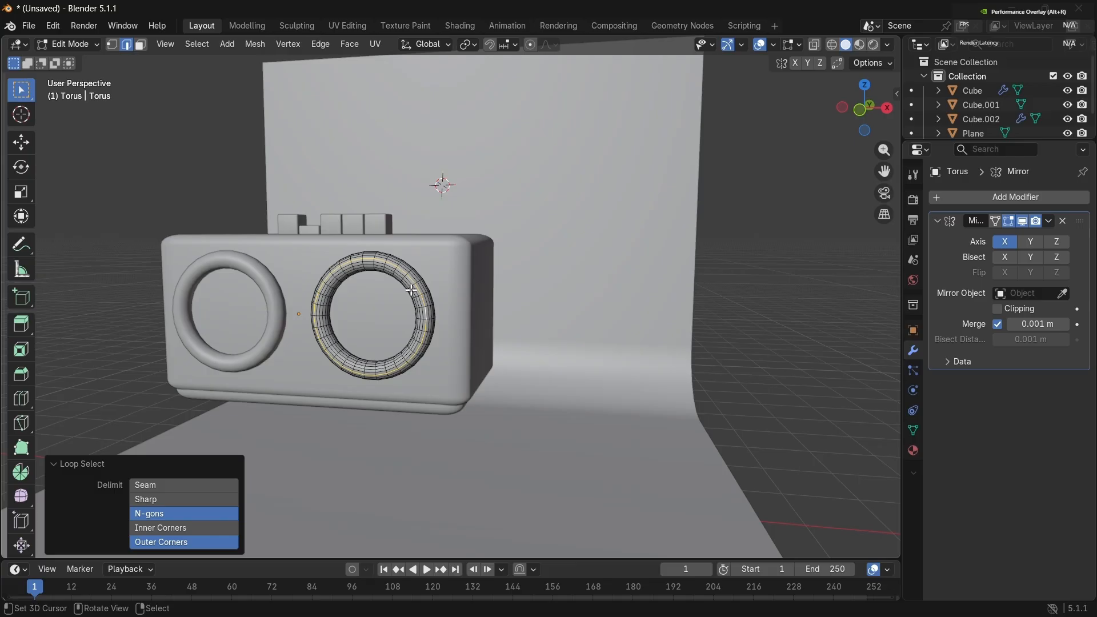
key(shift+d)
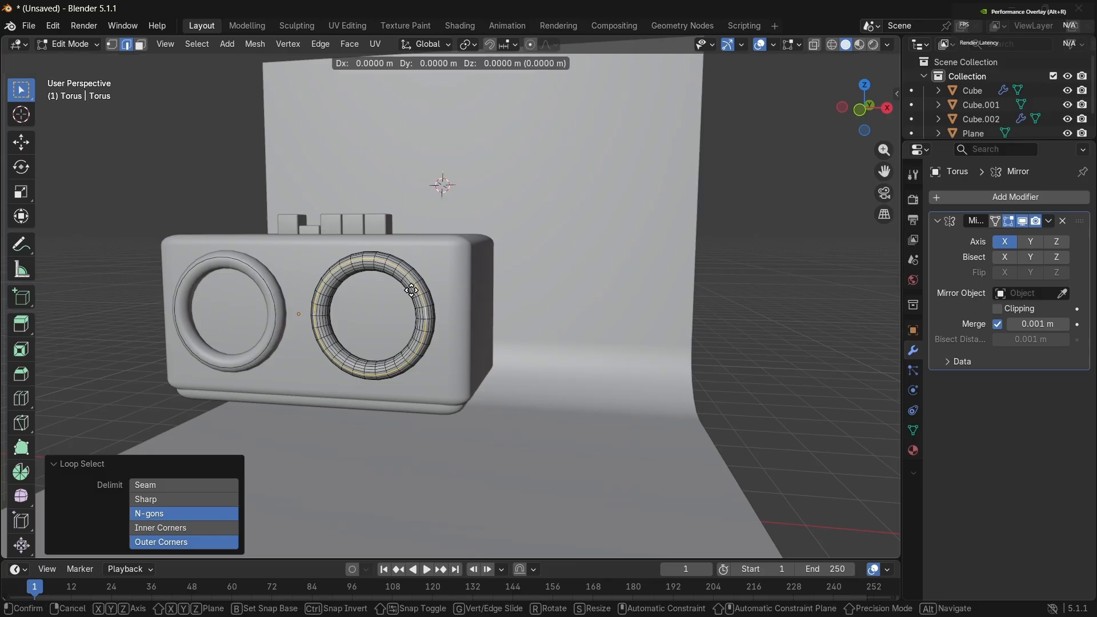
right_click(411, 250)
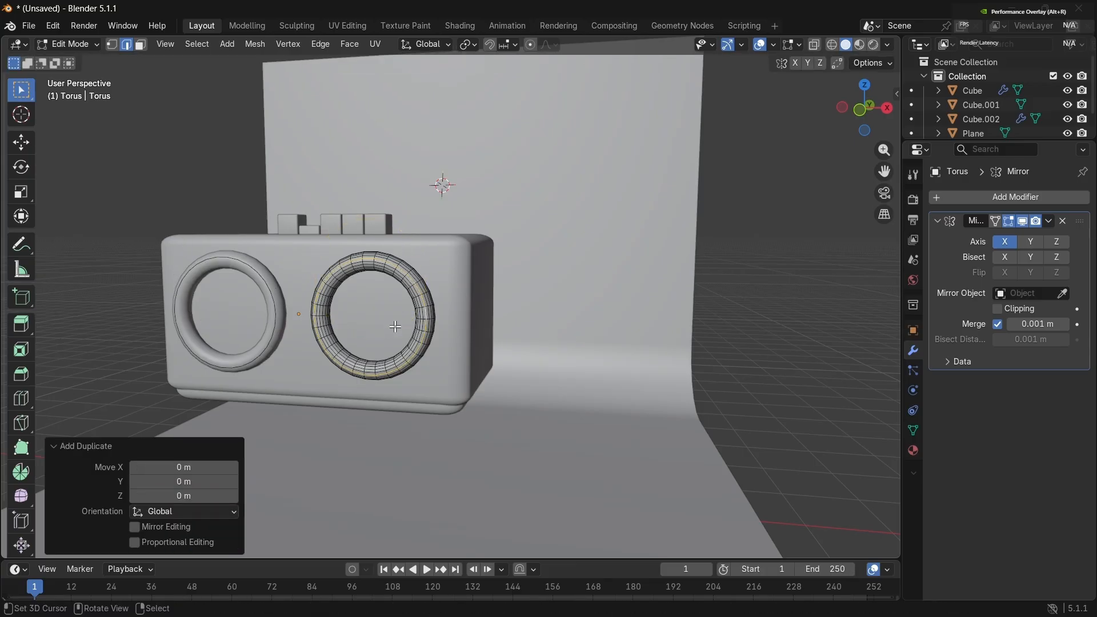
key(f)
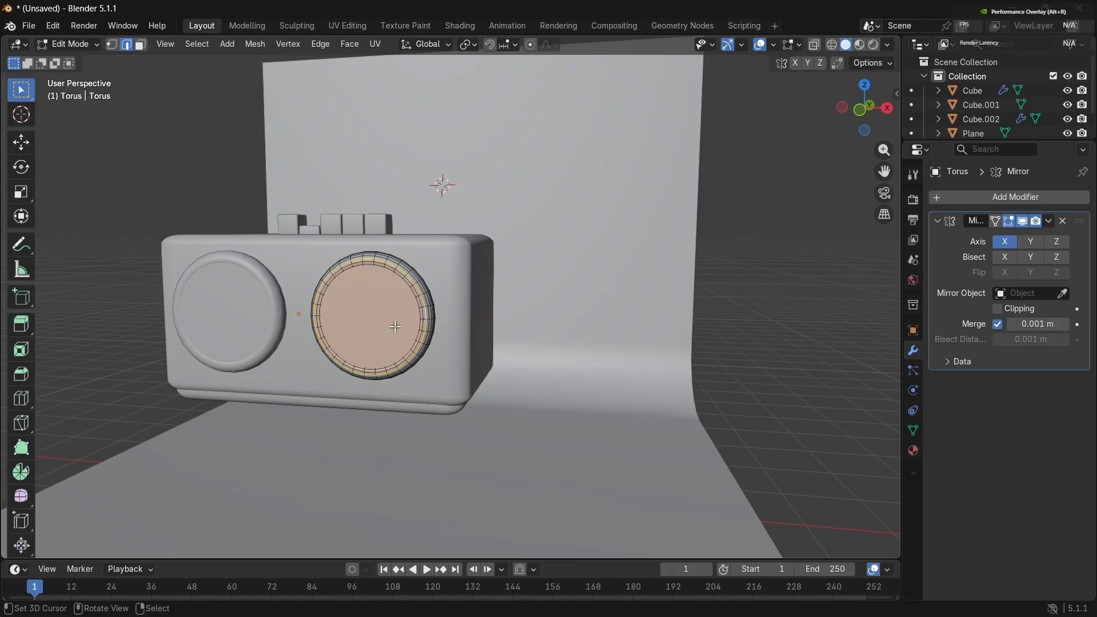
Step: Return to Object Mode and add a level 1 Subdivision modifier to the speaker rings
shift+right_click(508, 301)
middle_drag(395, 326, 444, 349)
key(Tab)
key(ctrl+1)
scroll(443, 349, up, 1)
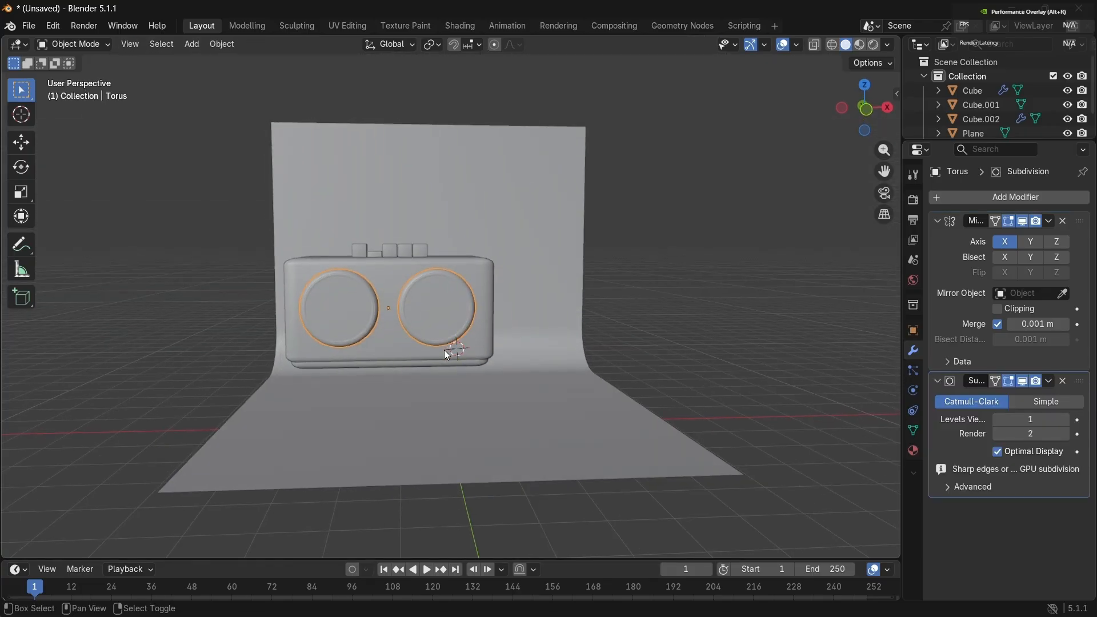
Step: Add a 2 m cube and move it above the radio block, bringing it about 4.33 m along negative global Y
key(shift+a)
mouse_move(448, 325)
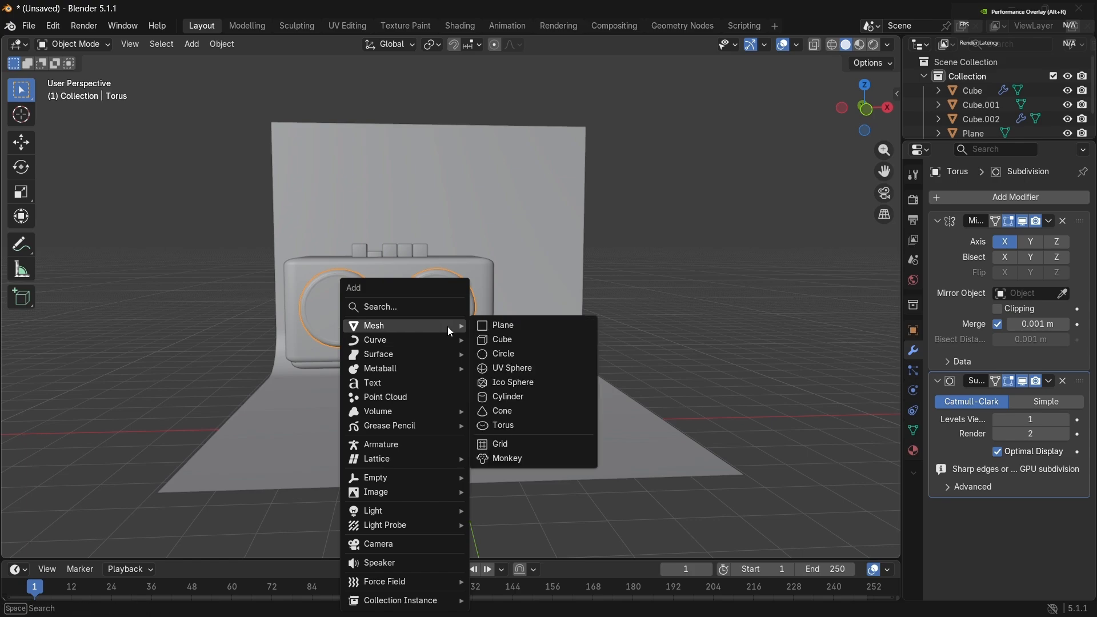
click(531, 339)
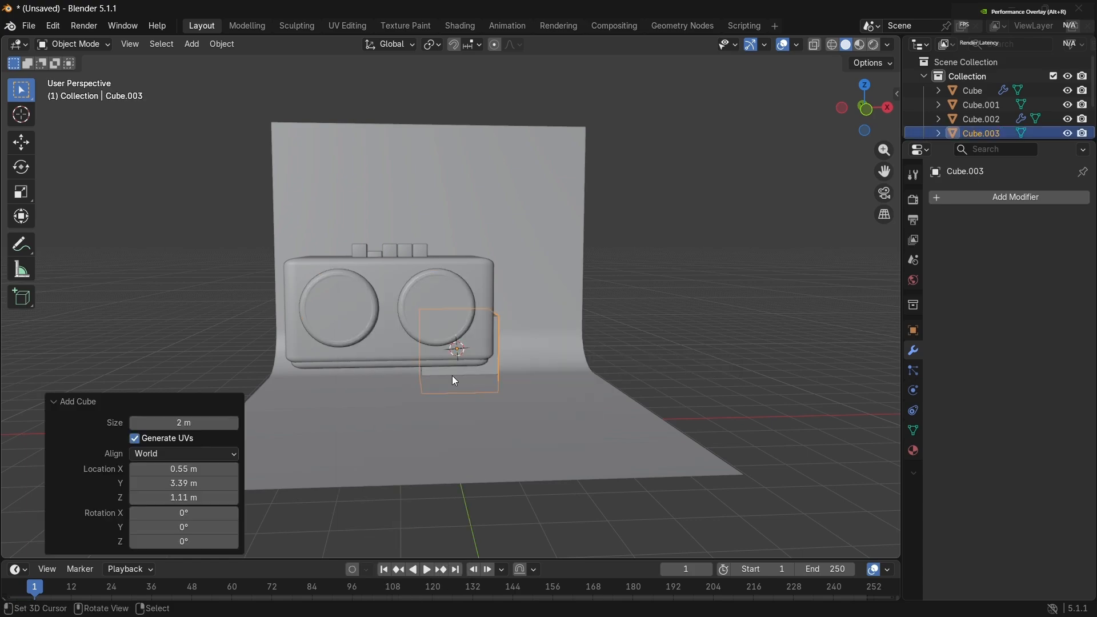
key(g)
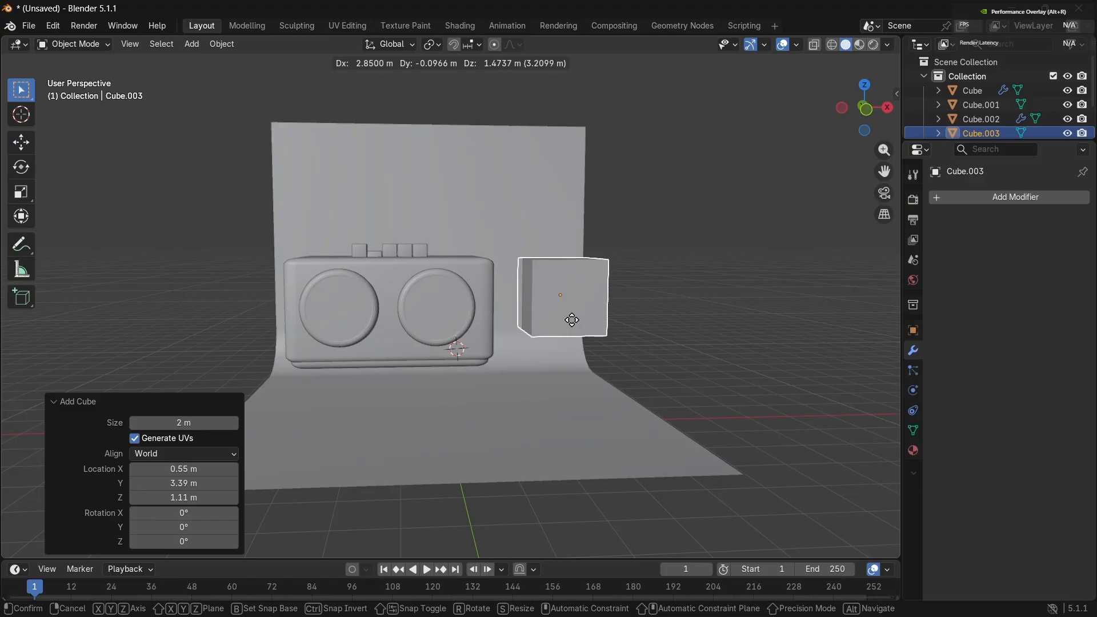
click(402, 215)
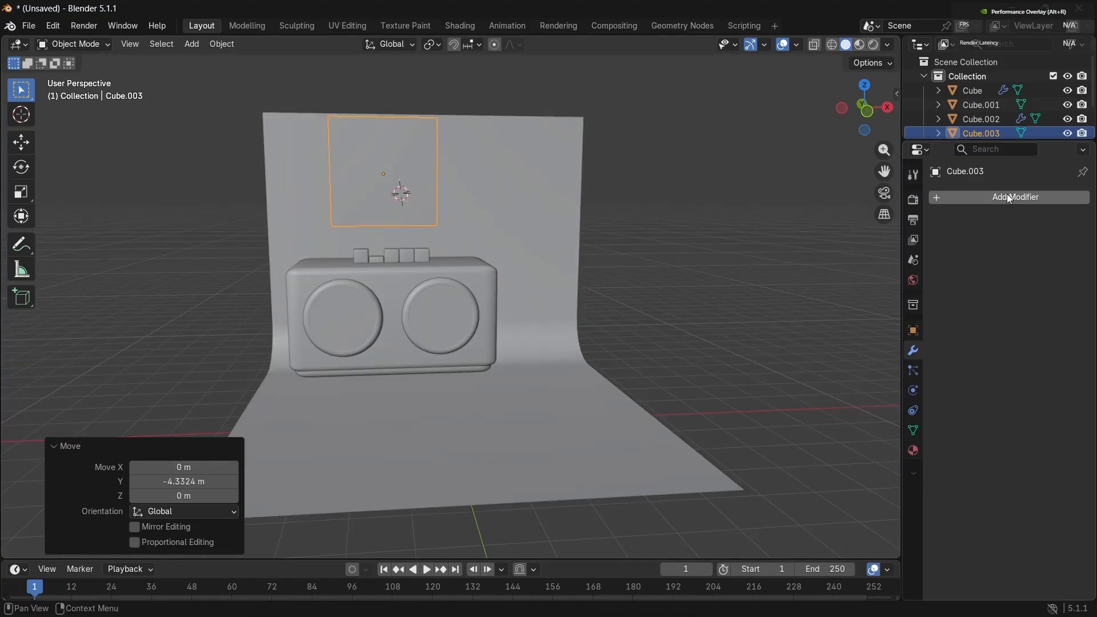
Step: Add two Mirror modifiers on the X axis to the new cube
click(1004, 198)
mouse_move(994, 199)
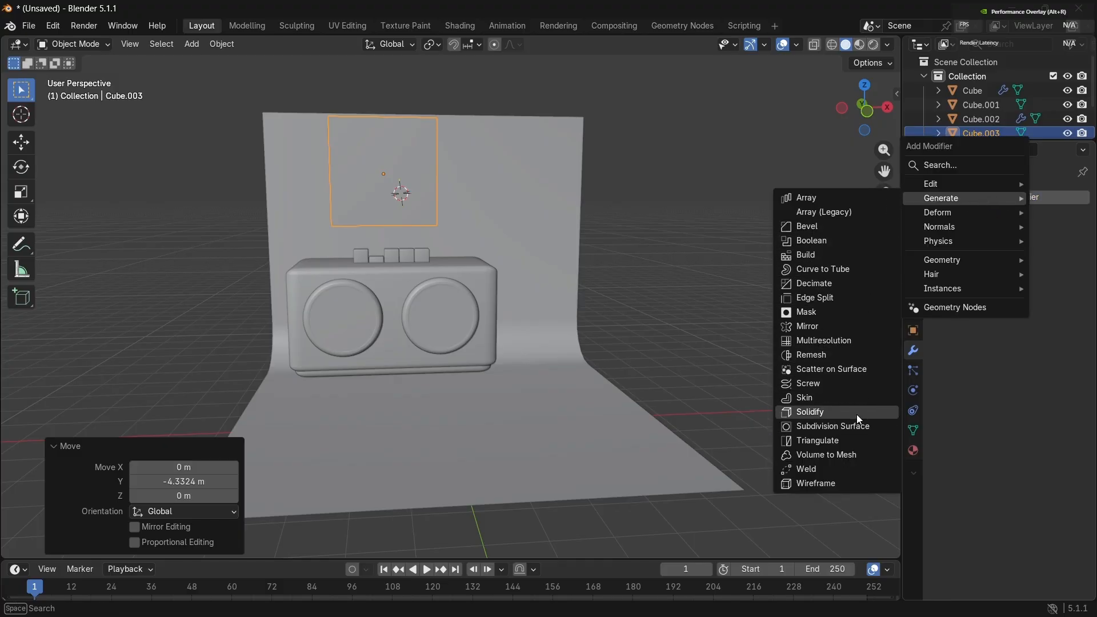
click(858, 327)
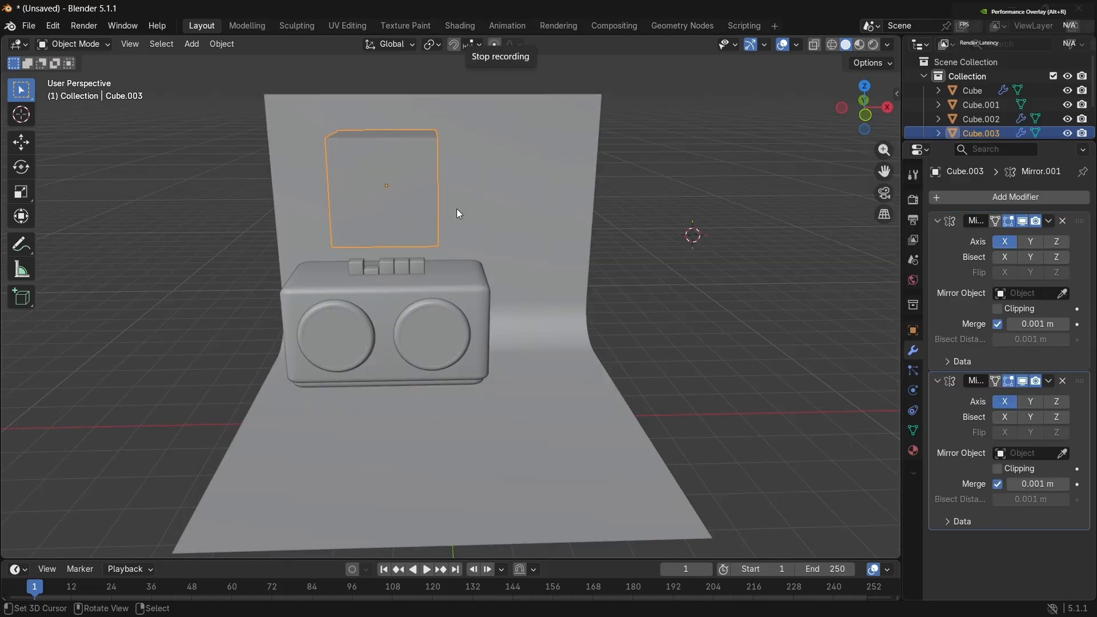
Step: In Edit Mode, move the mirrored cube's whole mesh about 1.23 m along global X
click(457, 208)
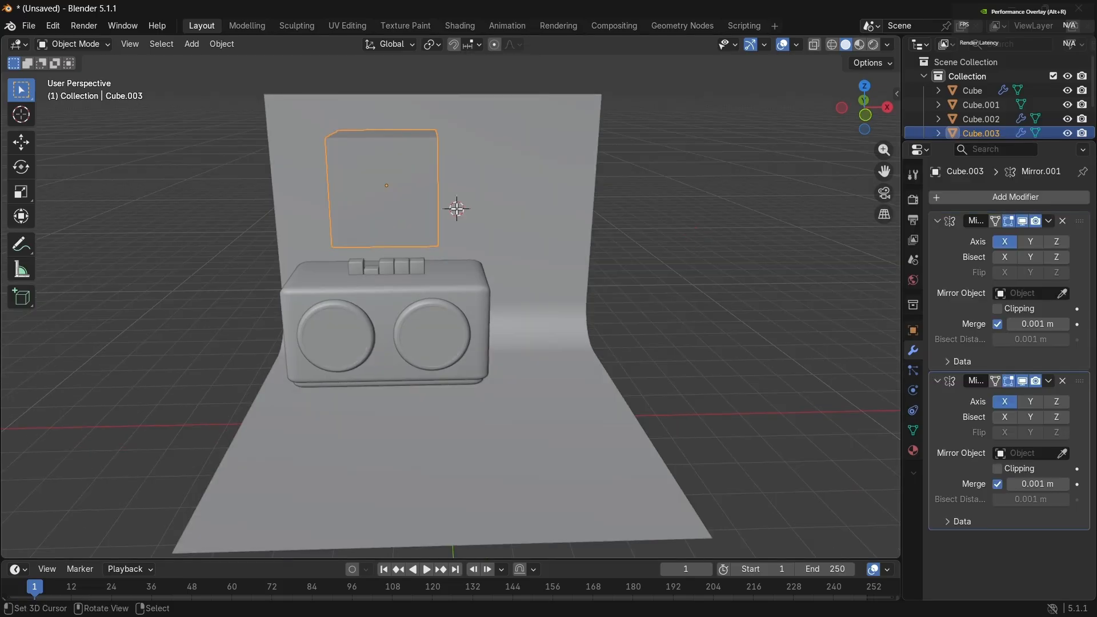
key(Tab)
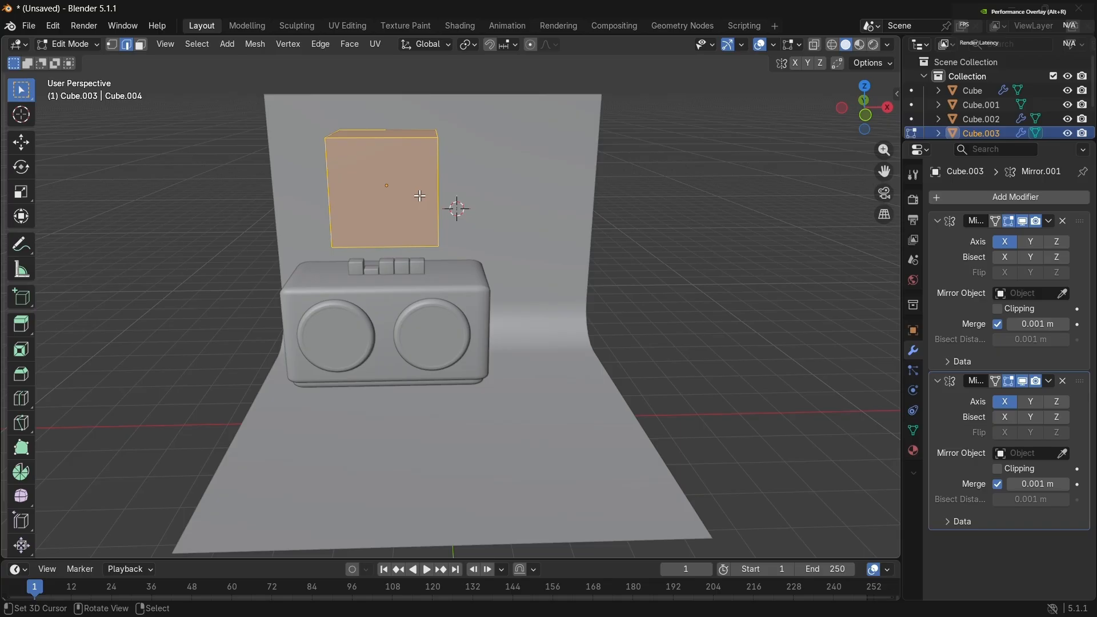
key(g)
key(x)
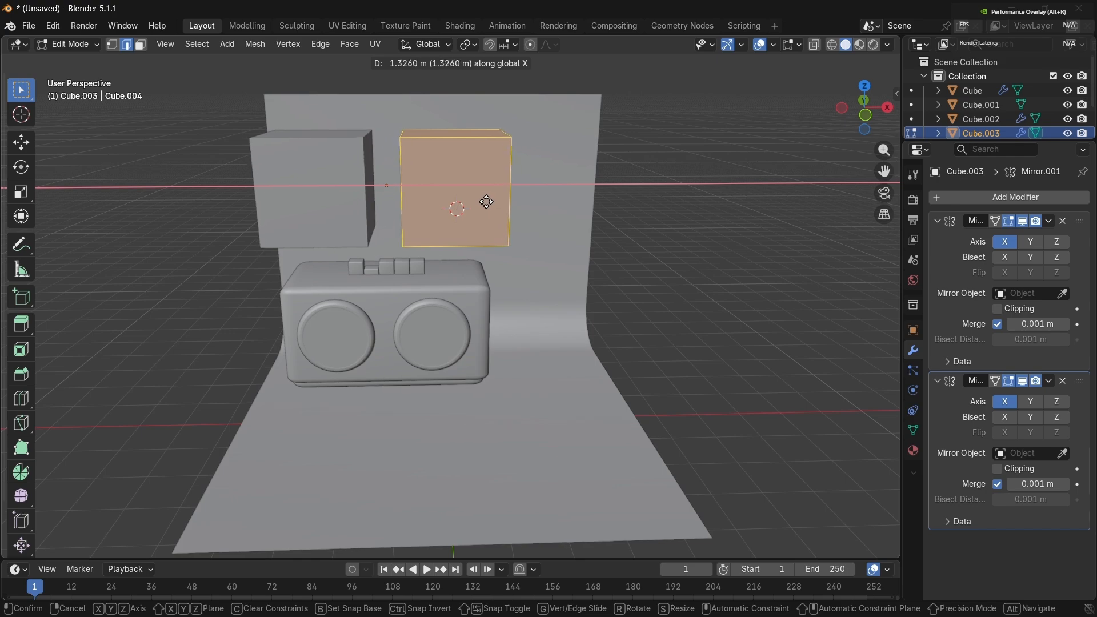
click(483, 201)
mouse_move(482, 201)
middle_down()
mouse_move(465, 200)
mouse_move(482, 201)
middle_up()
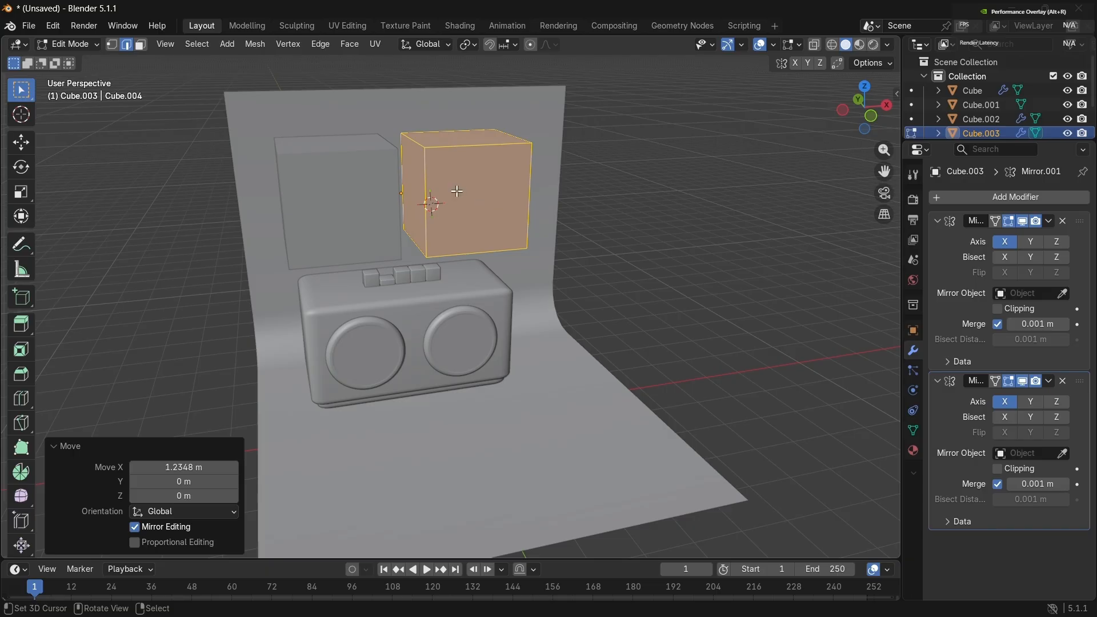
Step: Delete the cube's inner side face facing its mirrored copy and enable Clipping on the first Mirror modifier
middle_drag(459, 191, 456, 192)
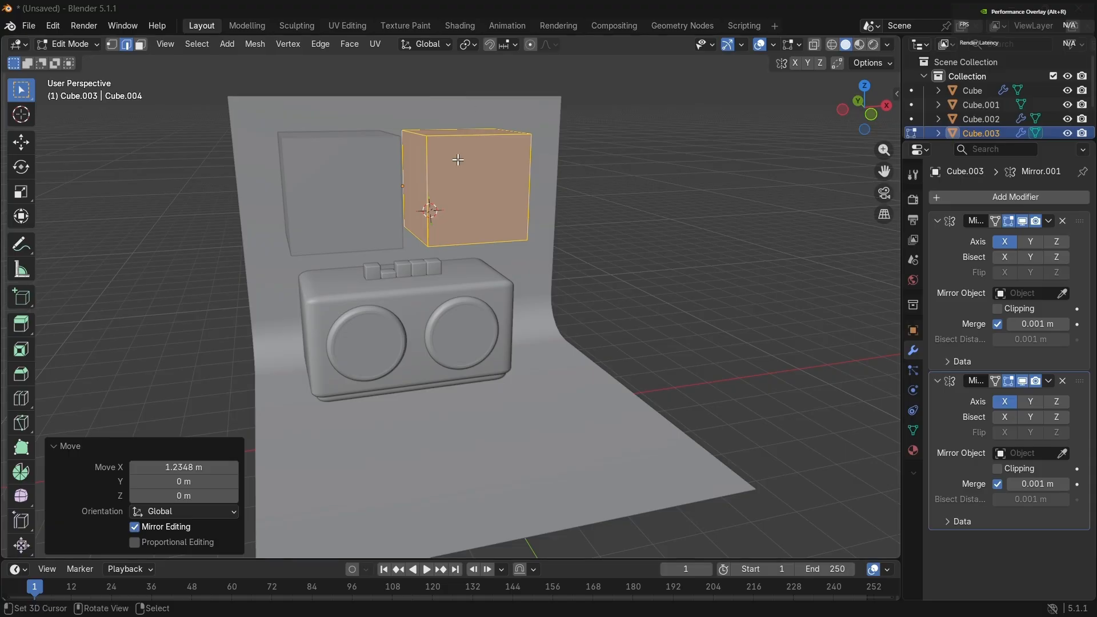
click(141, 45)
click(418, 173)
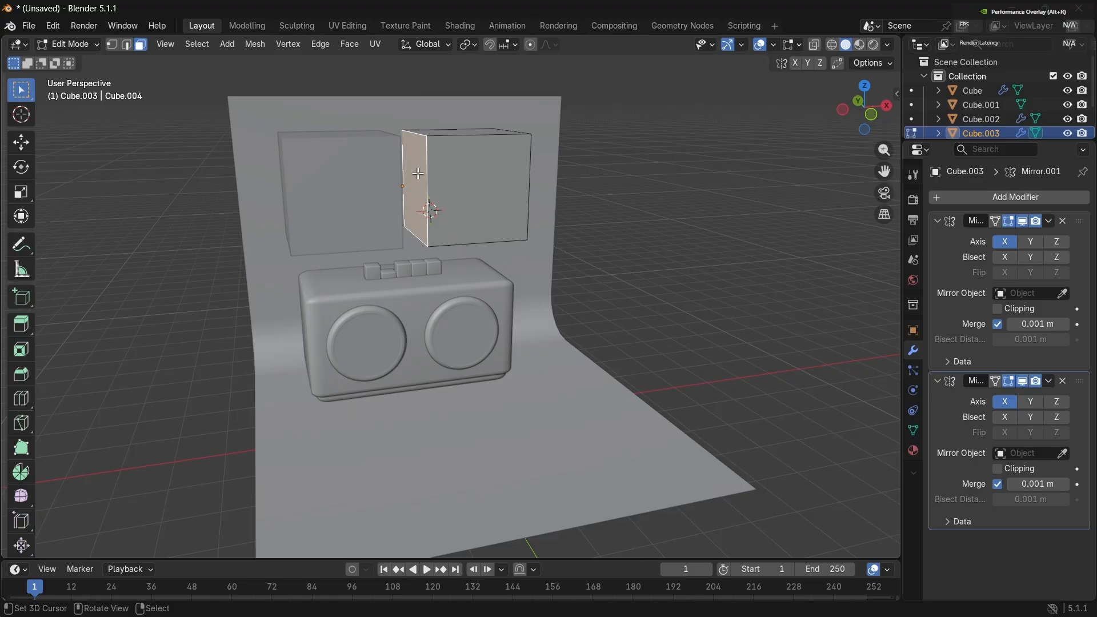
key(x)
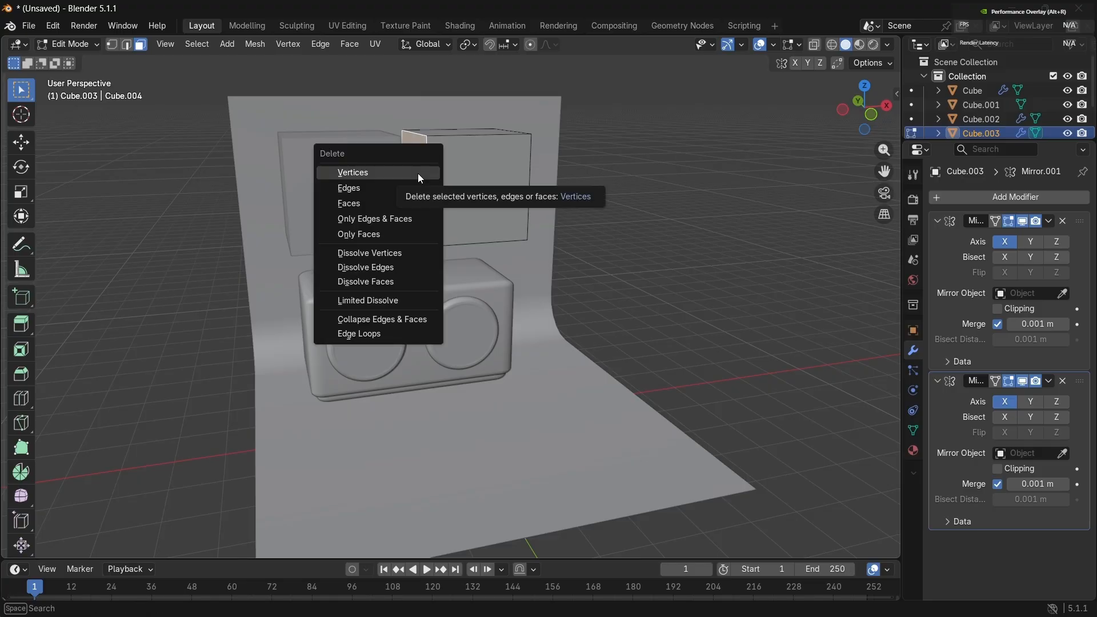
click(410, 204)
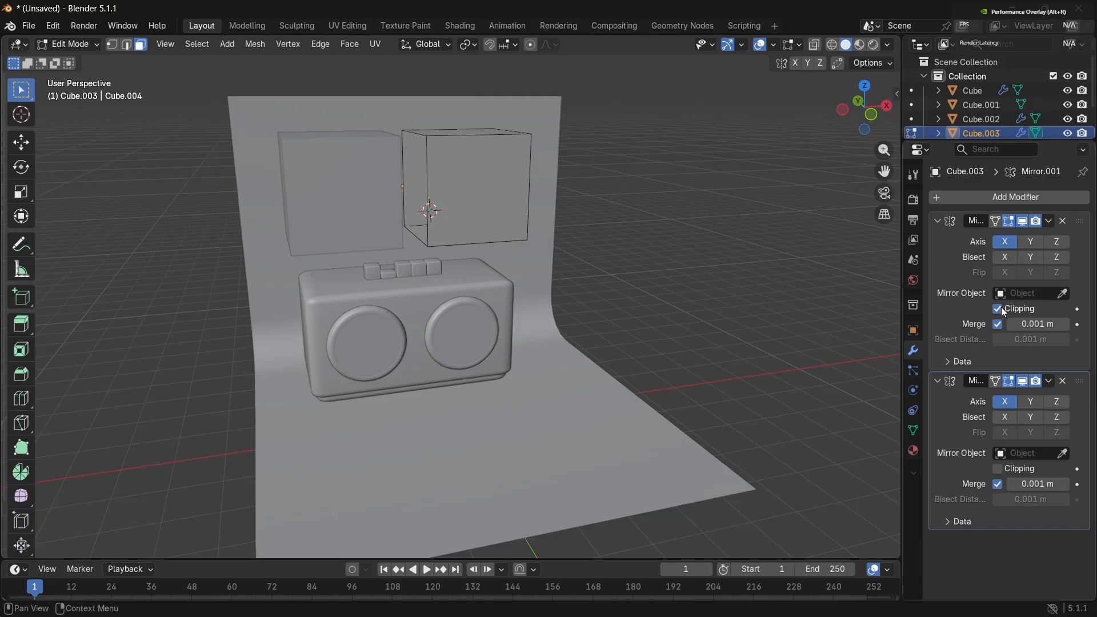
Step: Move the open cube mesh along negative global X until its open side meets the mirror plane
middle_drag(470, 232, 428, 182)
click(457, 185)
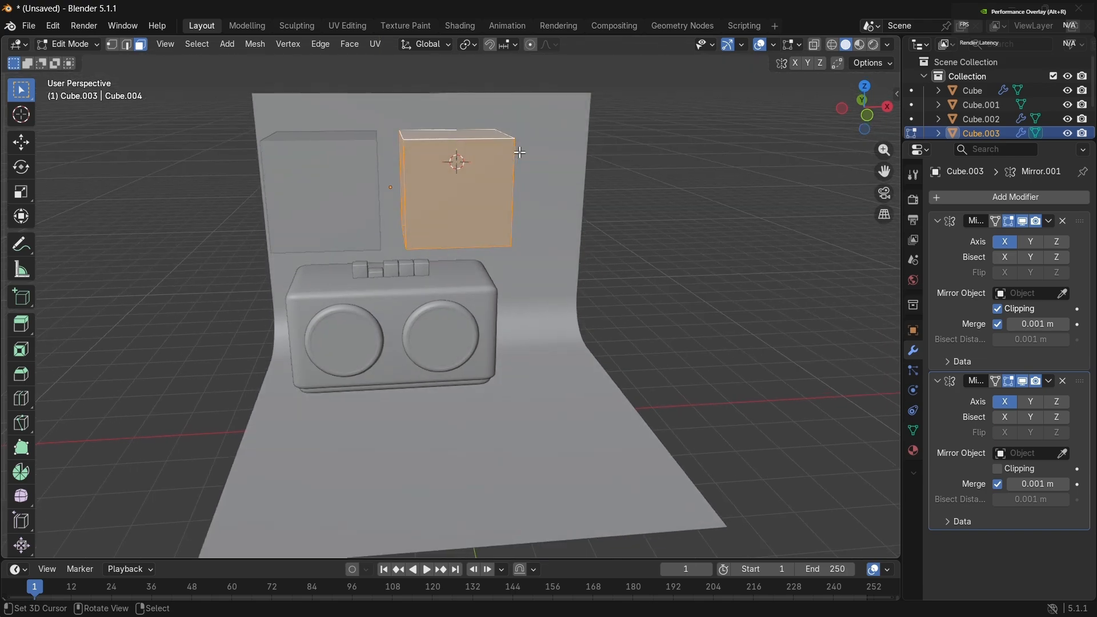
key(g)
key(x)
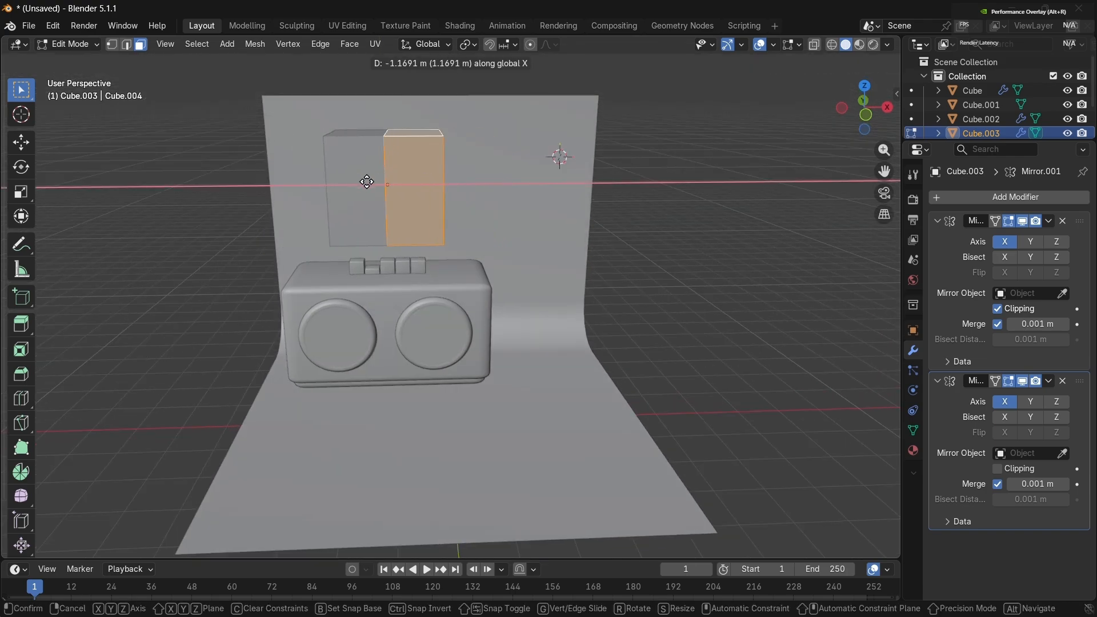
click(384, 180)
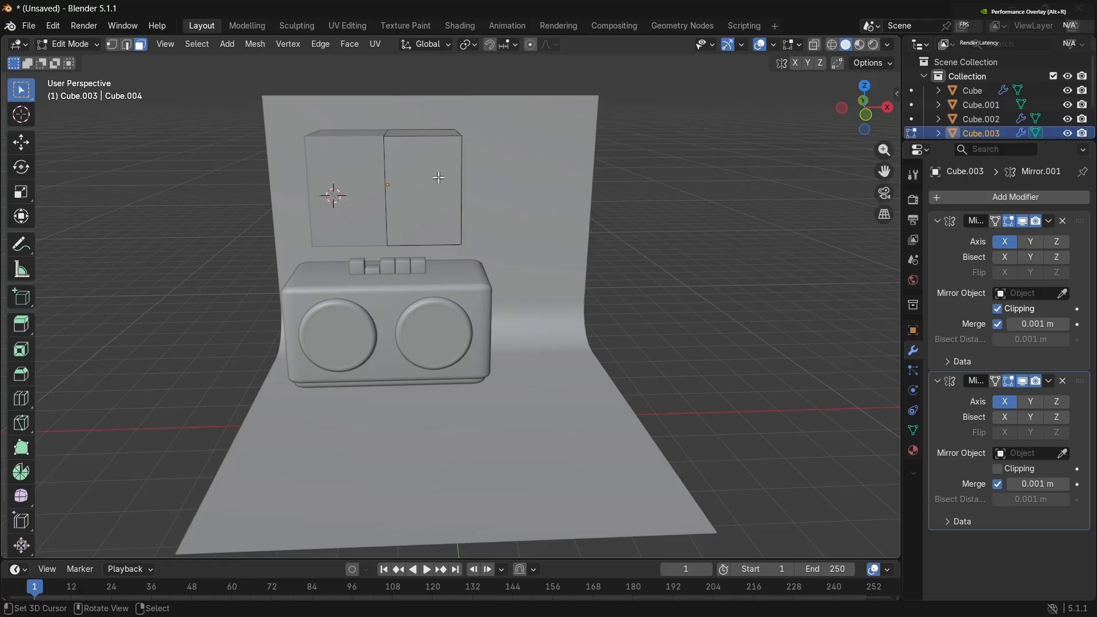
Step: Select the entire mesh of the mirrored block and scale it uniformly to about 0.096
click(438, 178)
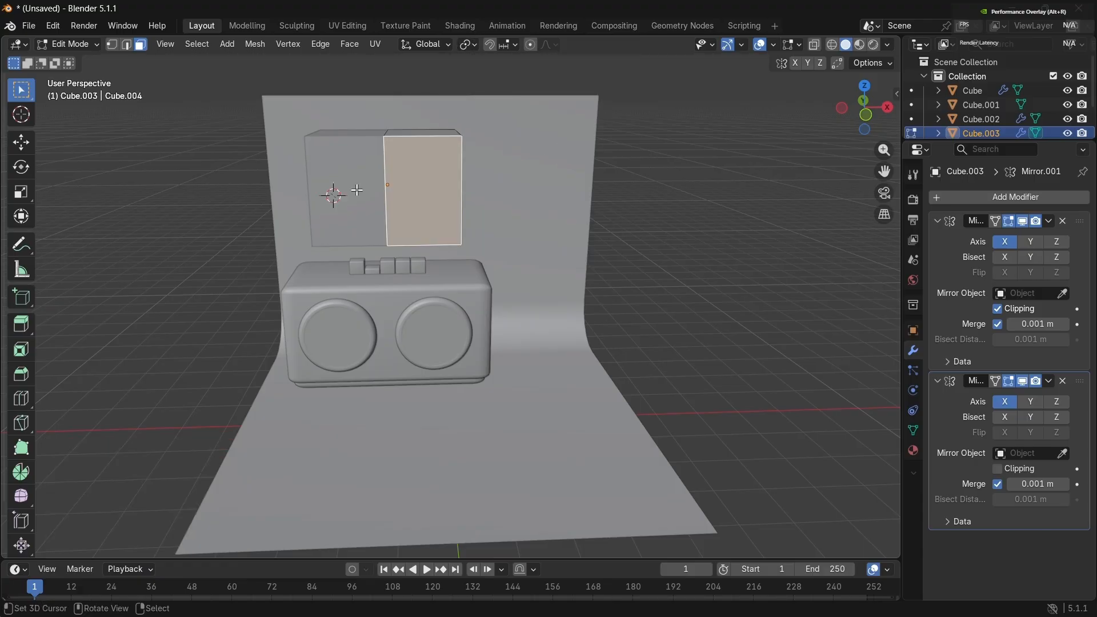
key(a)
key(s)
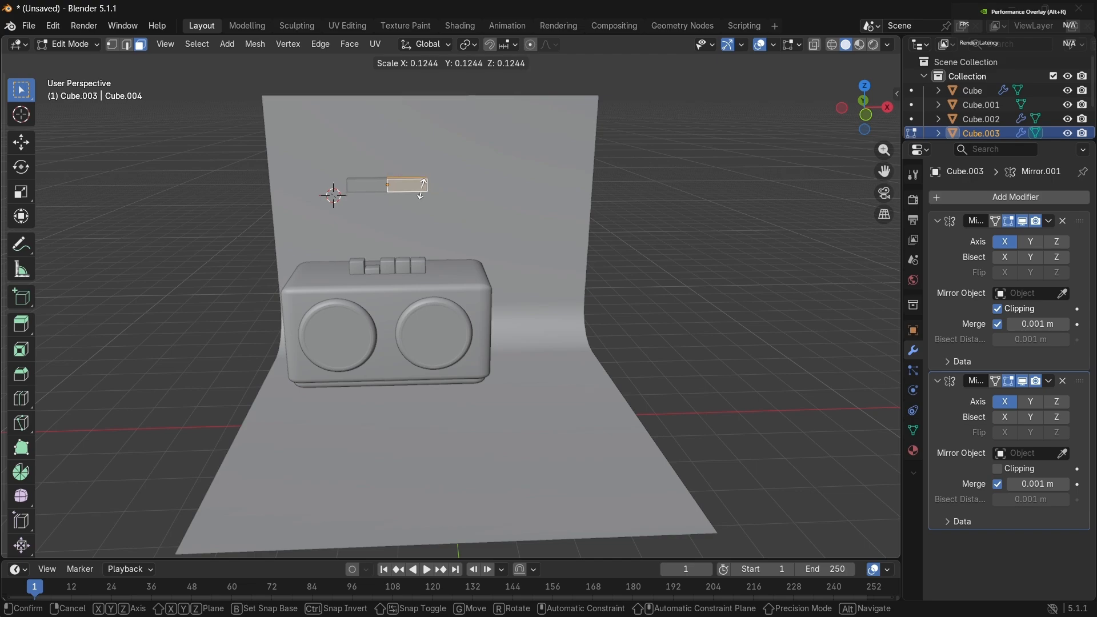
click(423, 187)
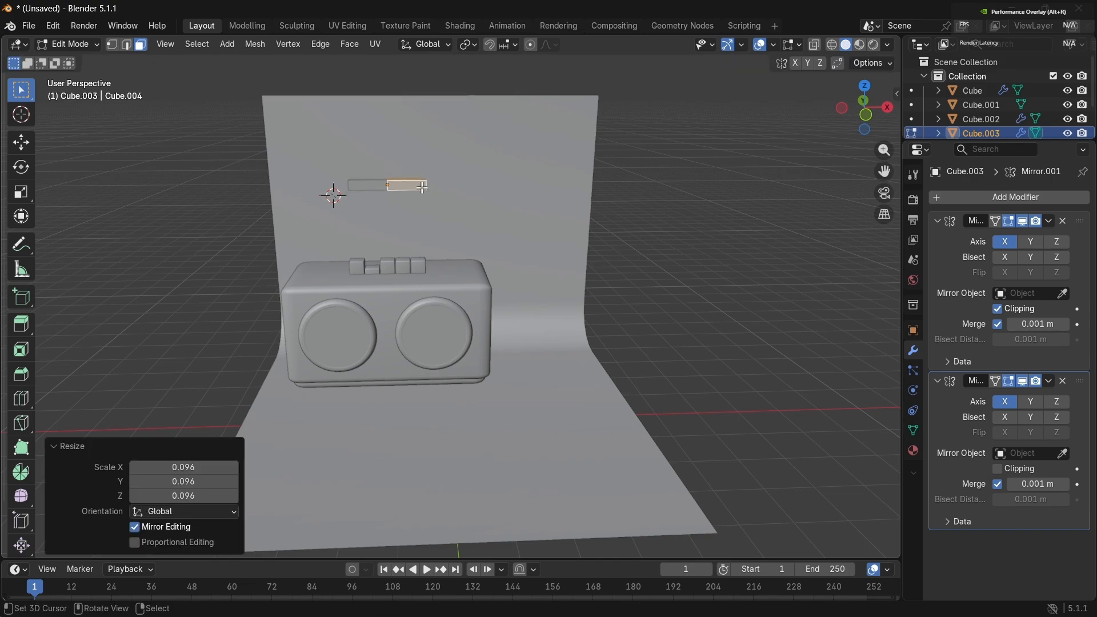
Step: Stretch the small block into a bar by scaling it about 3.533 along X and 1.715 along Y
mouse_move(422, 187)
middle_down()
mouse_move(463, 188)
mouse_move(415, 188)
middle_up()
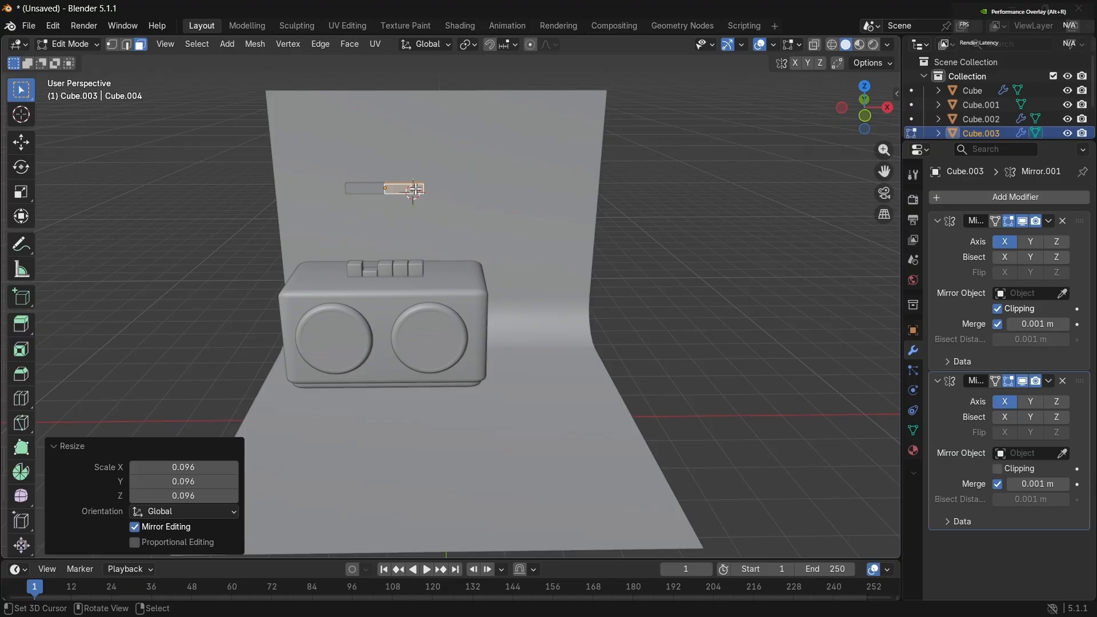
key(s)
key(x)
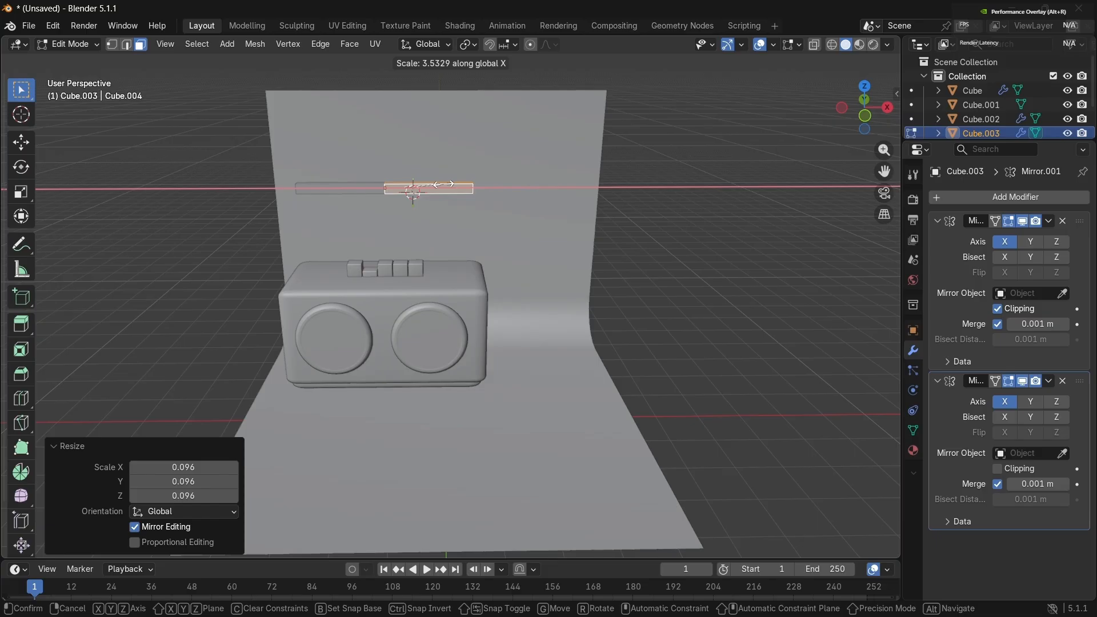
click(443, 184)
middle_drag(443, 184, 443, 184)
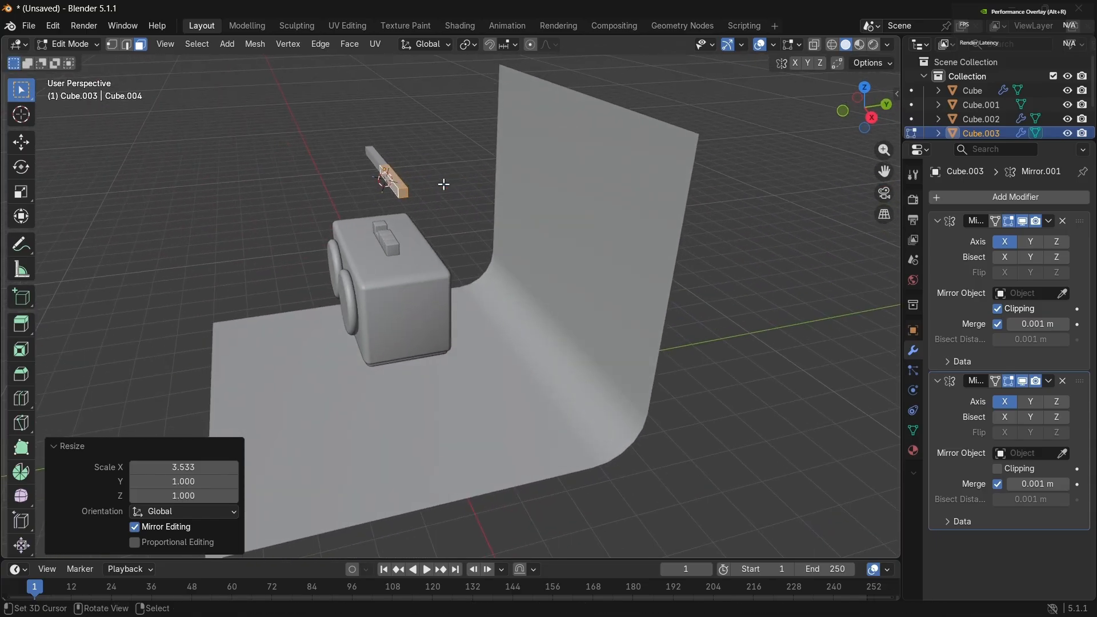
key(s)
key(y)
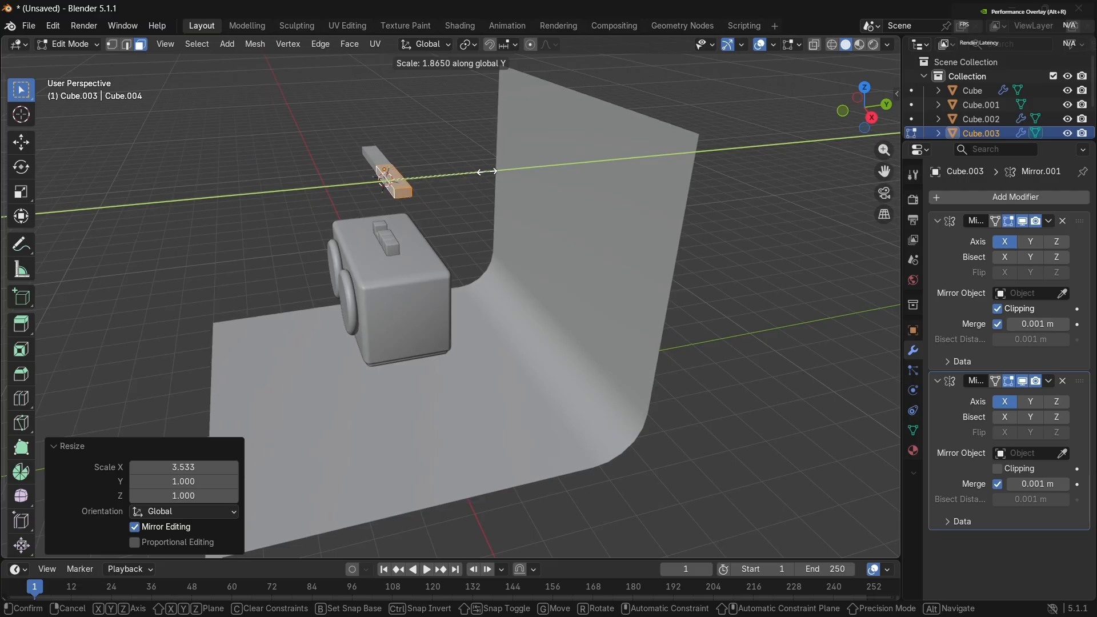
click(482, 173)
Step: Lengthen the mirrored bar slightly by scaling its mesh about 1.077 along X
middle_drag(480, 173, 480, 173)
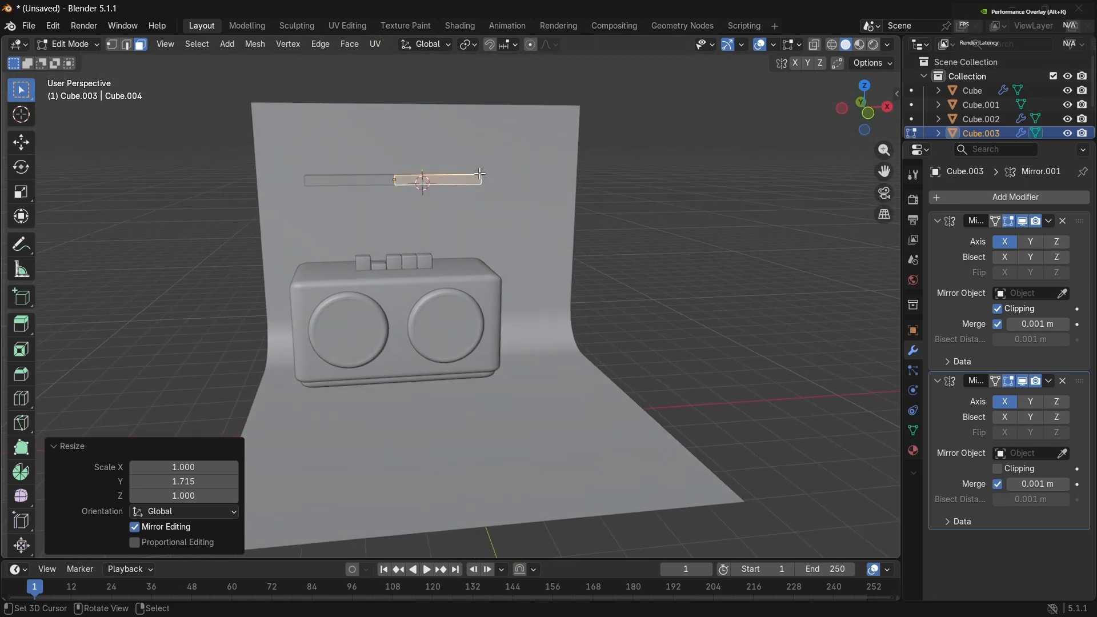
key(s)
key(x)
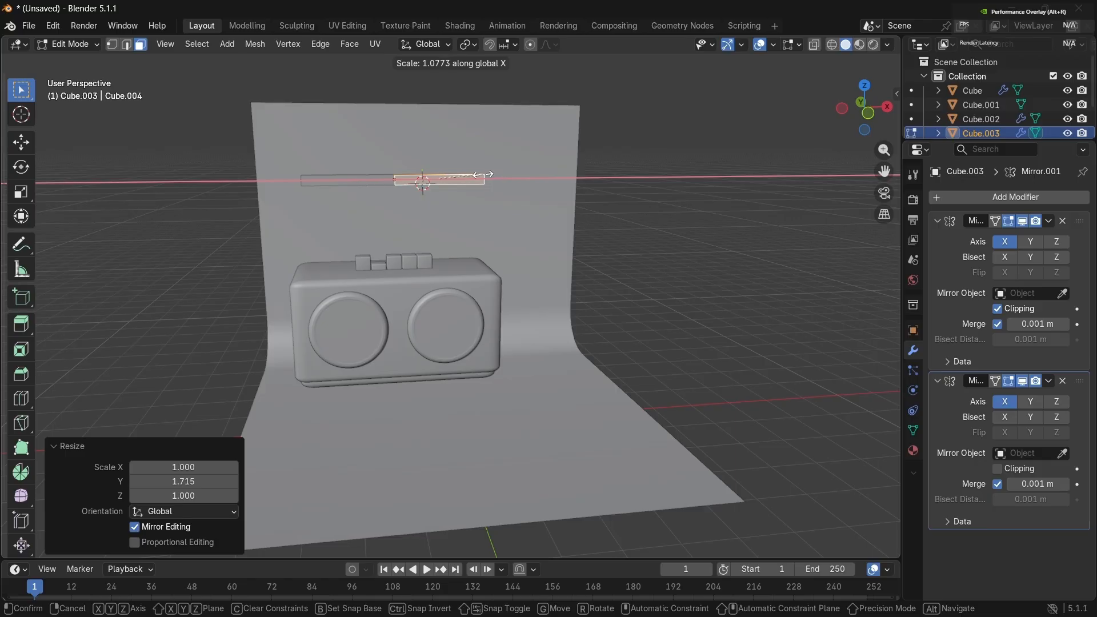
click(483, 174)
middle_drag(483, 174, 483, 174)
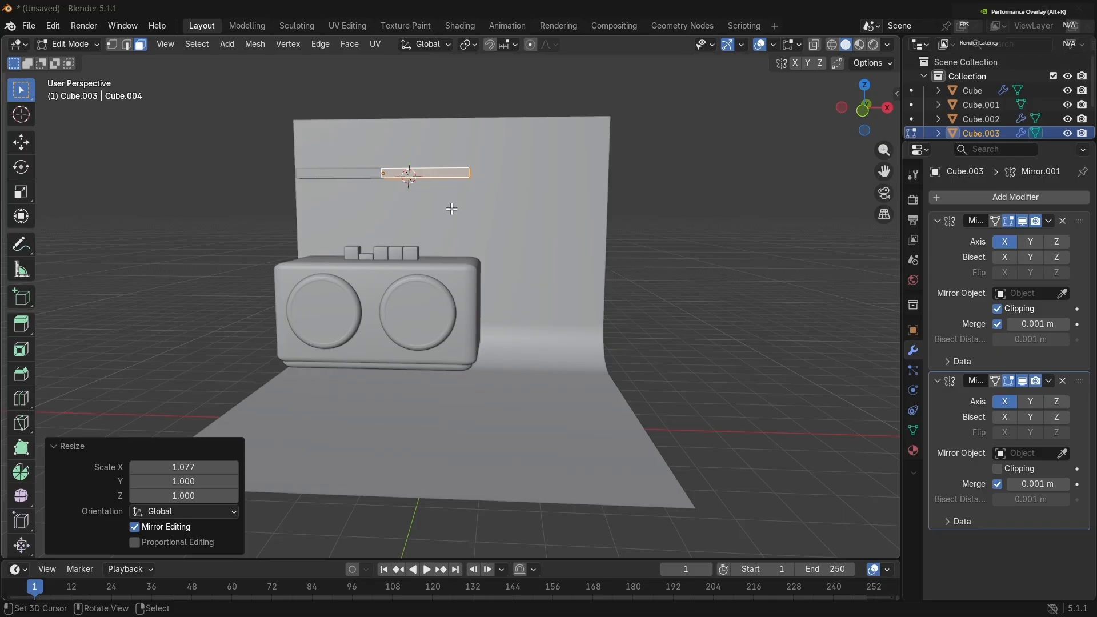
Step: Return to Object Mode in front view and lower the bar about 0.263 m along global Z
shift+right_click(486, 216)
key(KP_1)
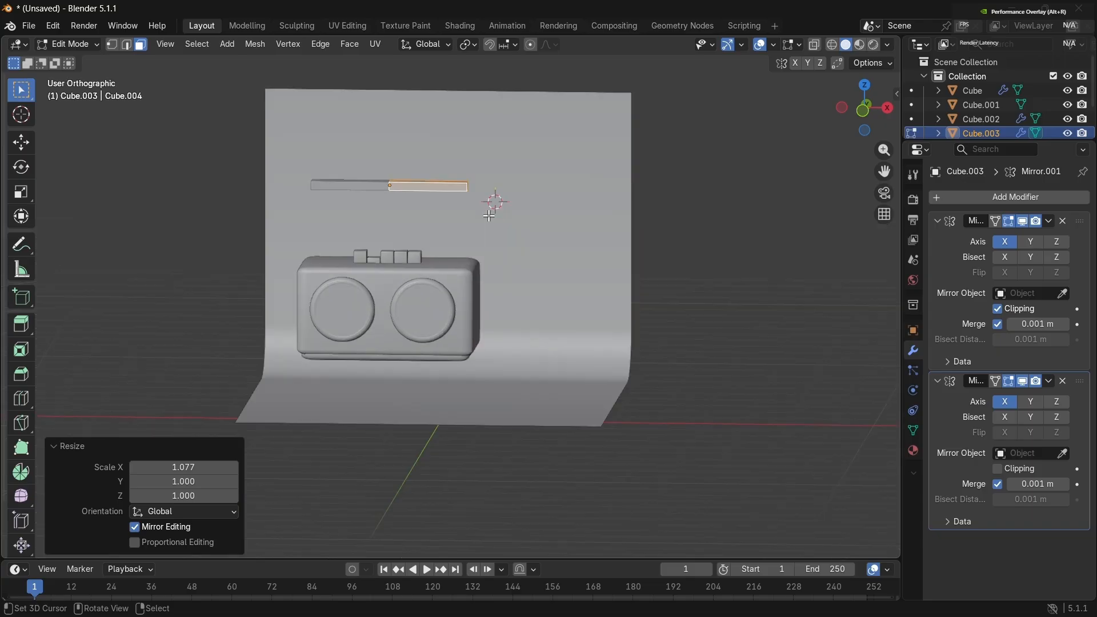
key(KP_8)
key(KP_8)
key(KP_8)
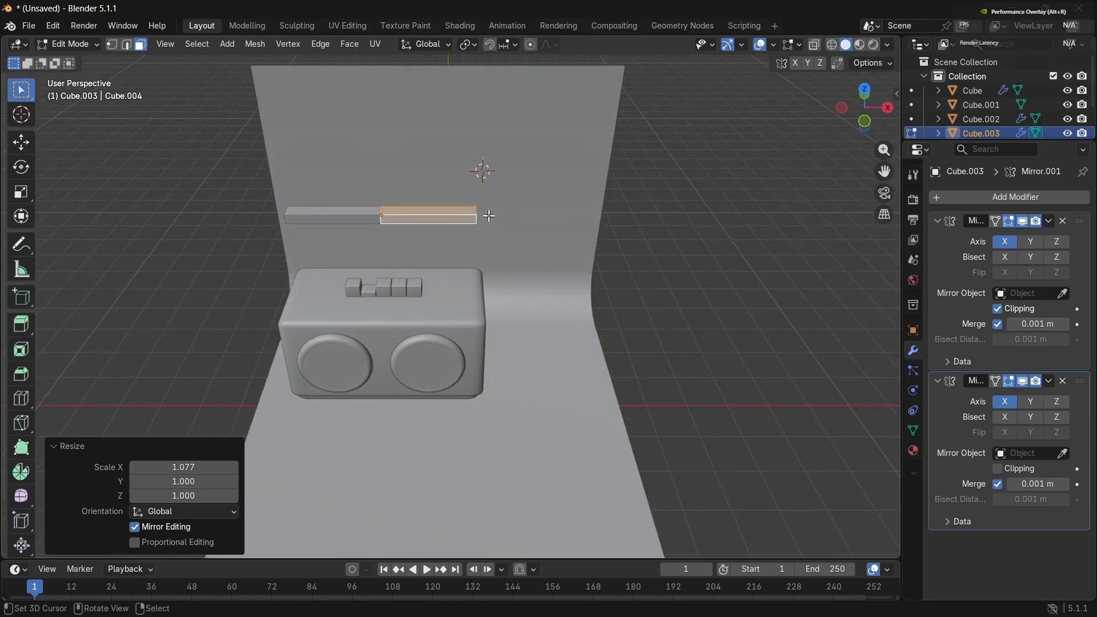
key(KP_1)
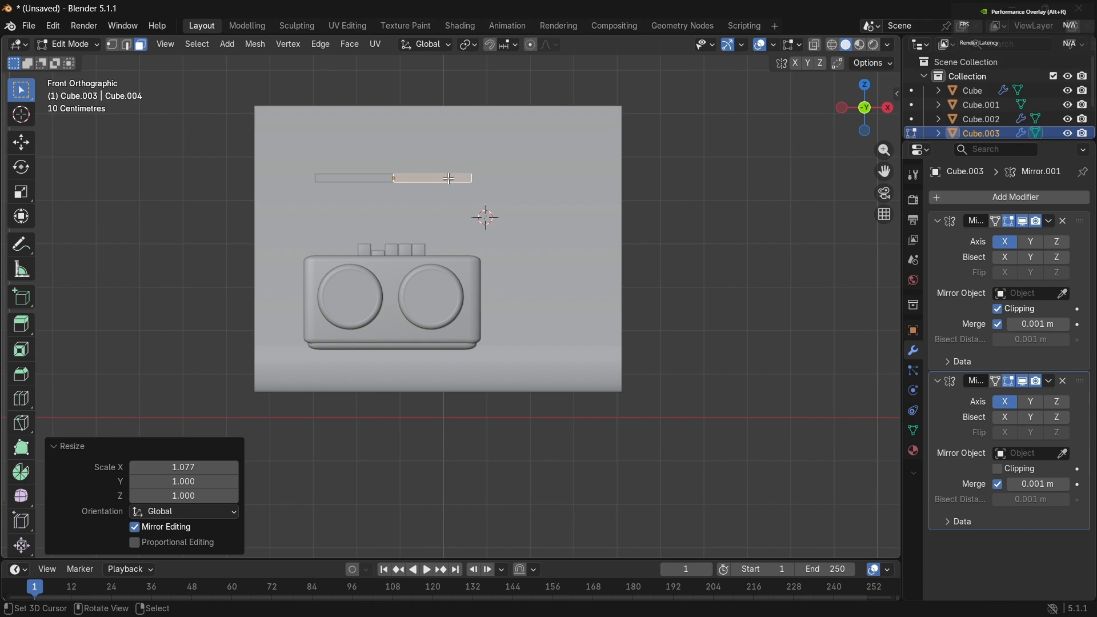
key(Tab)
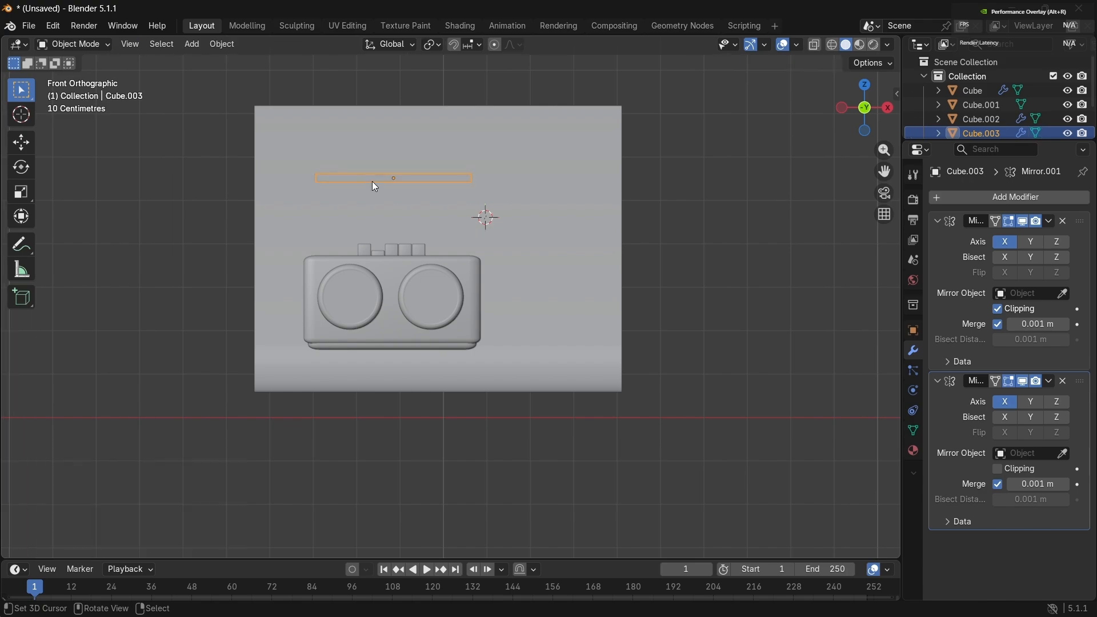
key(g)
key(z)
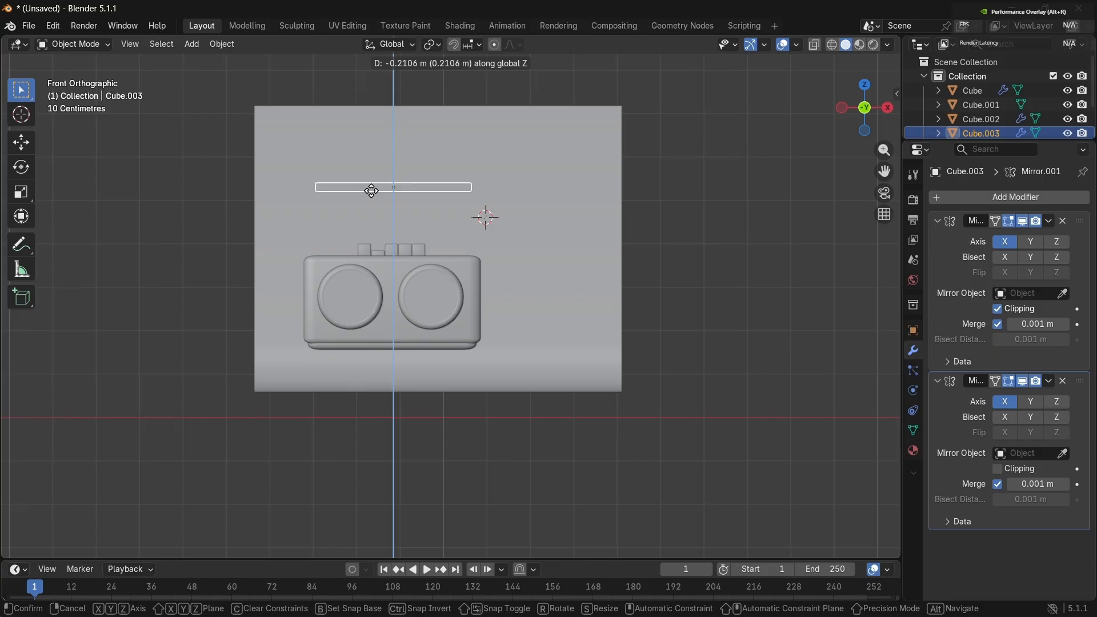
click(372, 194)
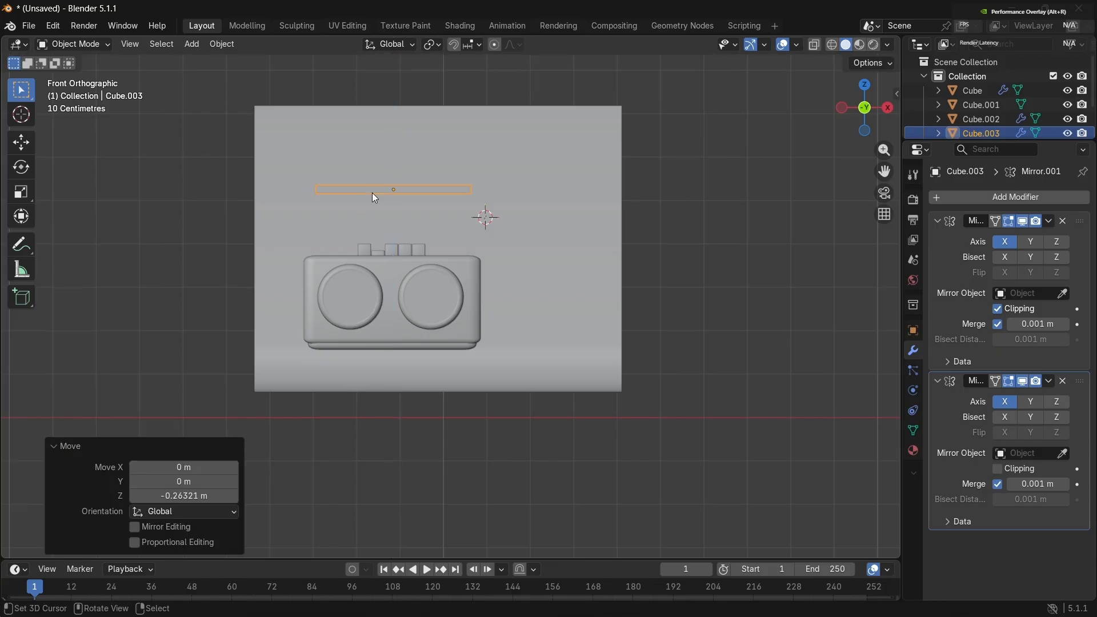
Step: Scale the bar object about 1.092 along X to nearly match the radio's width
key(s)
key(x)
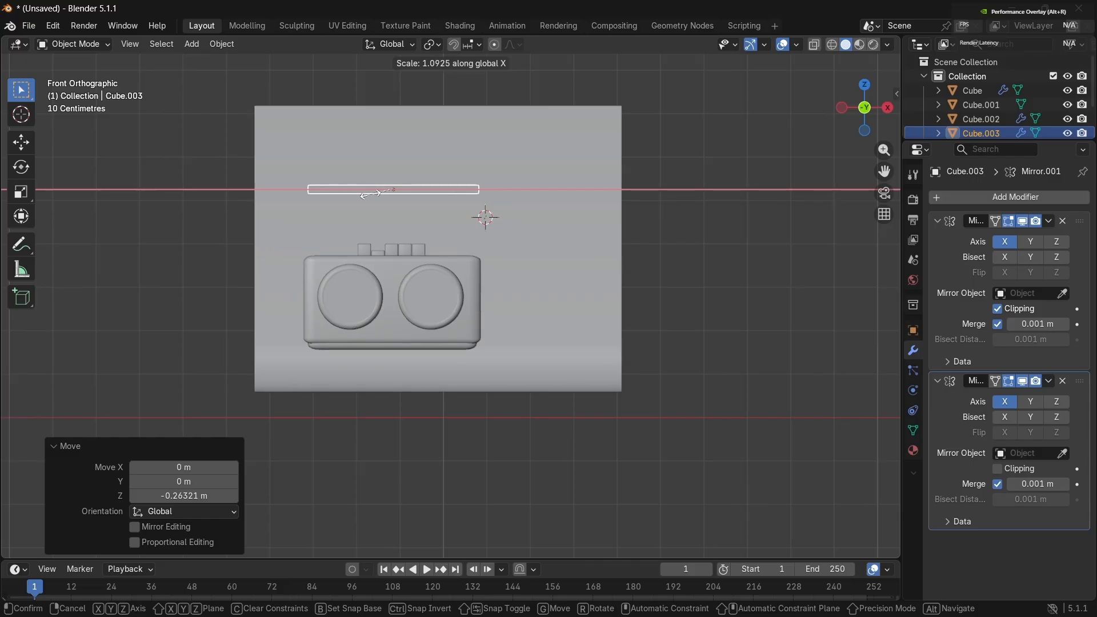
click(370, 194)
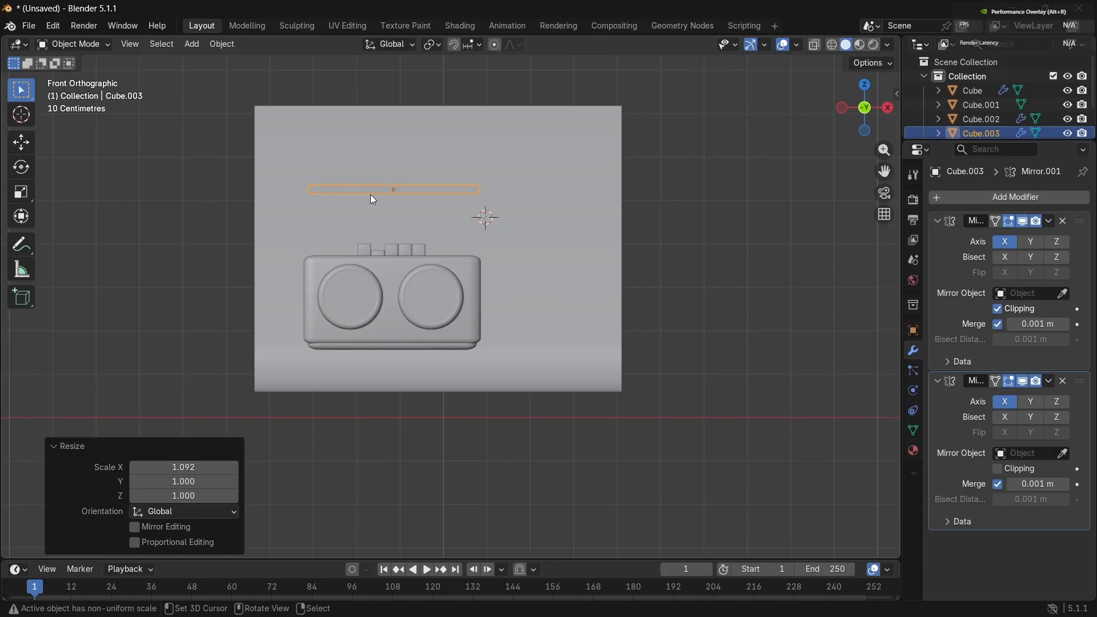
Step: In Edit Mode, extrude the bar's end face outward about 0.228 m and extrude it again by about -0.058 m along its normal
middle_drag(370, 195, 373, 187)
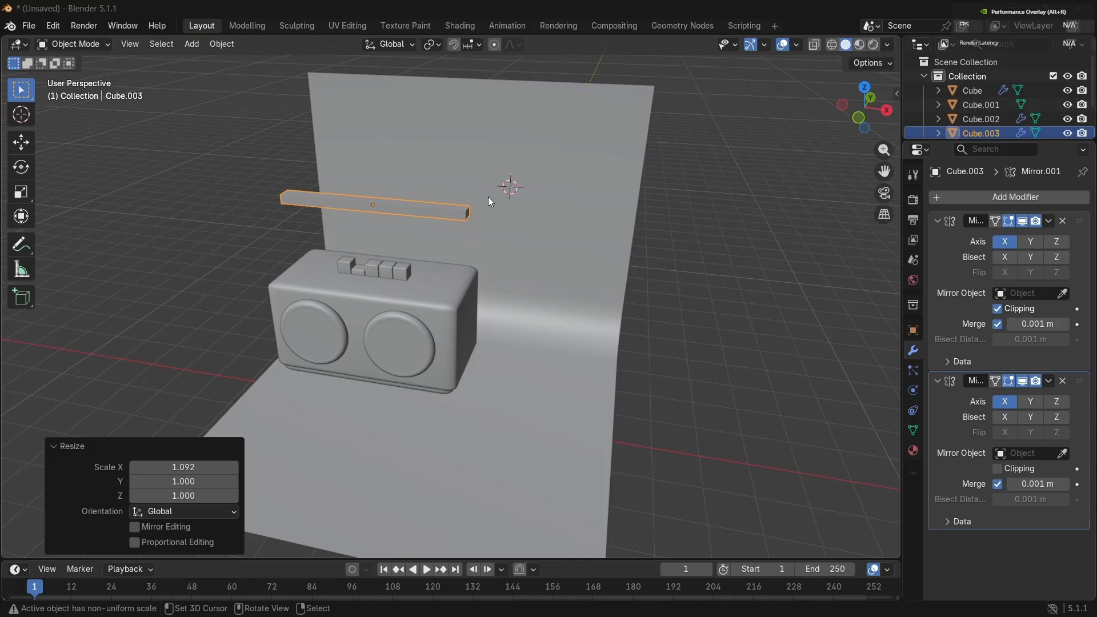
shift+right_click(489, 228)
middle_drag(489, 228, 489, 229)
key(Tab)
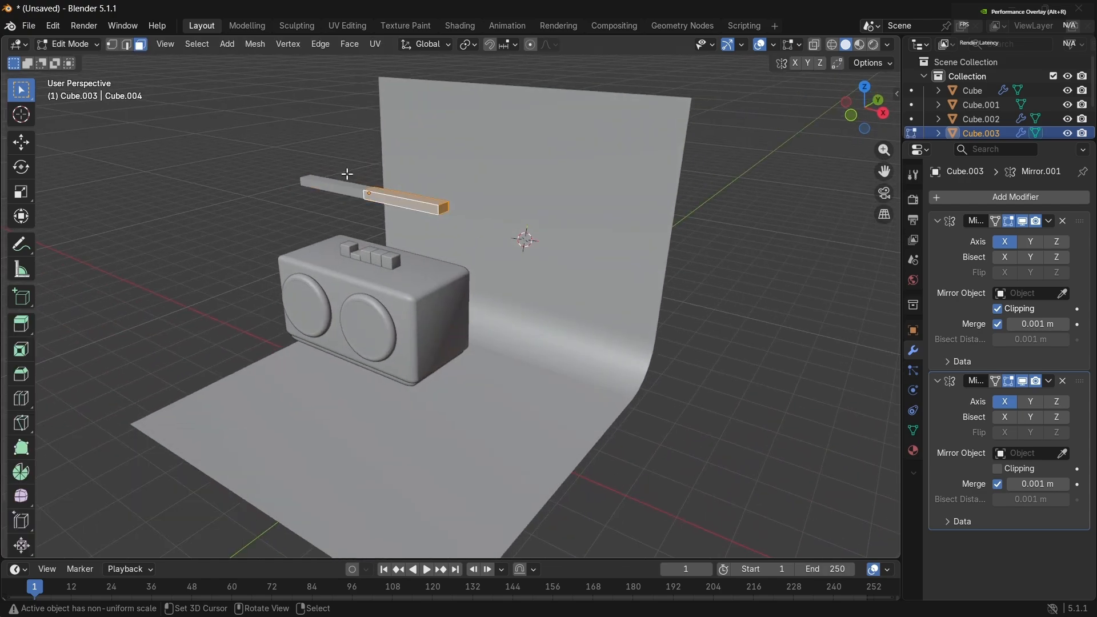
click(447, 208)
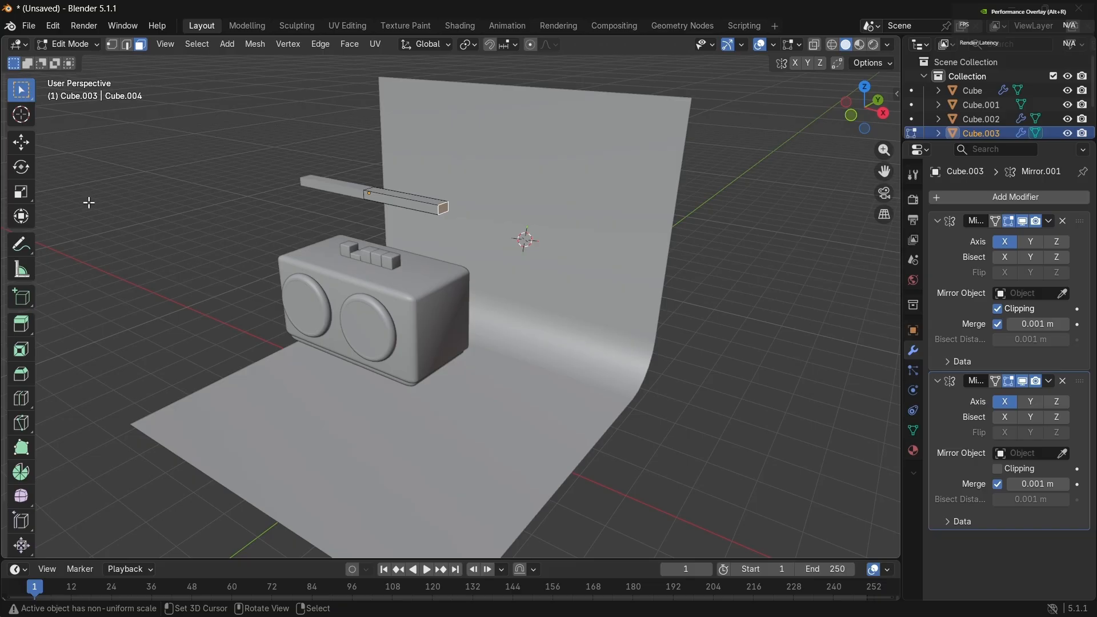
click(25, 322)
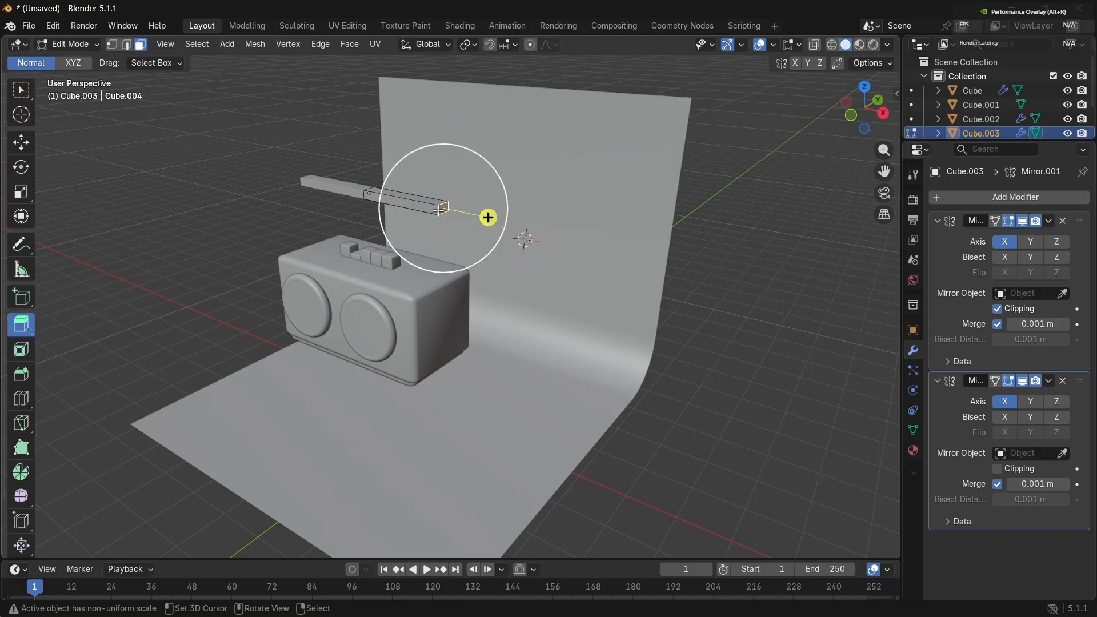
mouse_move(488, 217)
mouse_down()
mouse_move(495, 228)
mouse_move(505, 221)
mouse_up()
middle_drag(504, 220, 505, 221)
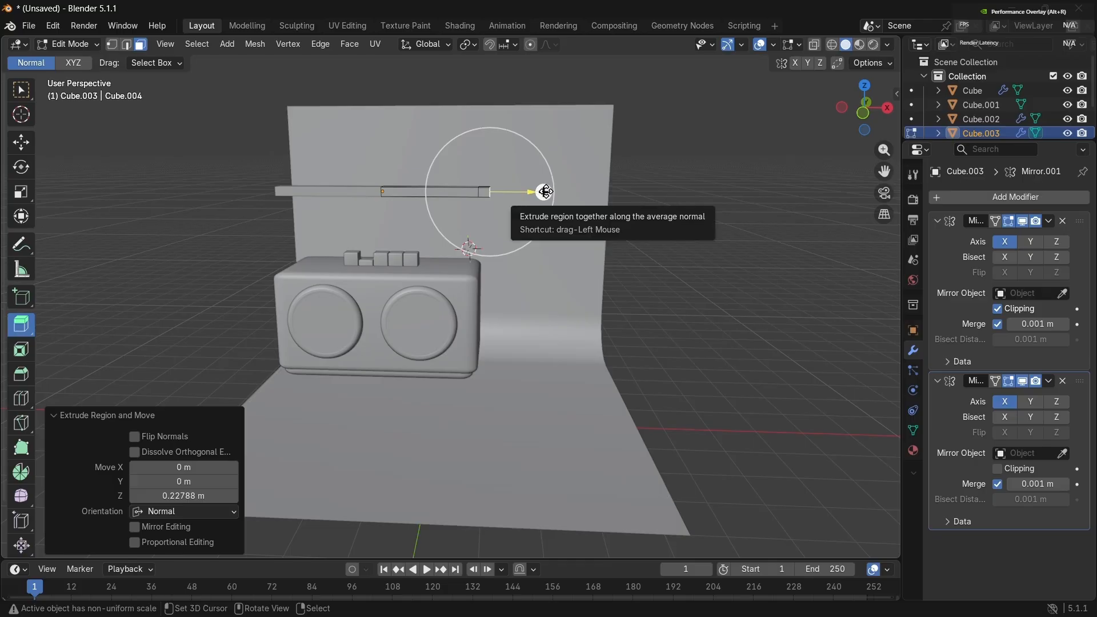
drag(545, 192, 542, 191)
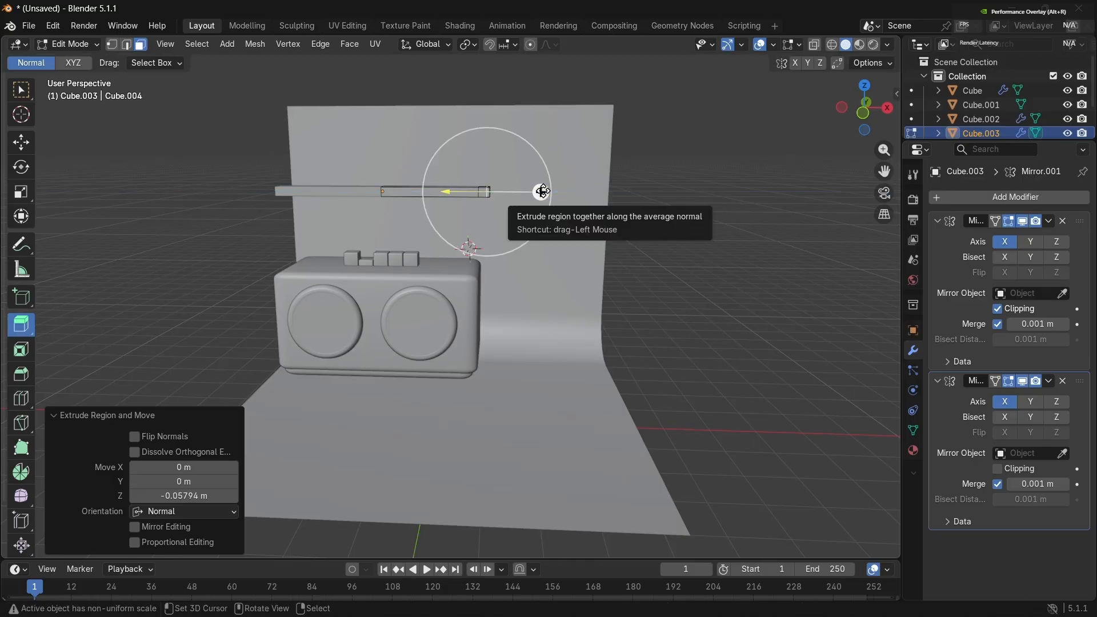
Step: Undo the last extrusion and extrude the underside face at the bar's outer end about 2.234 m downward as the handle's leg
key(ctrl)
key(ctrl+z)
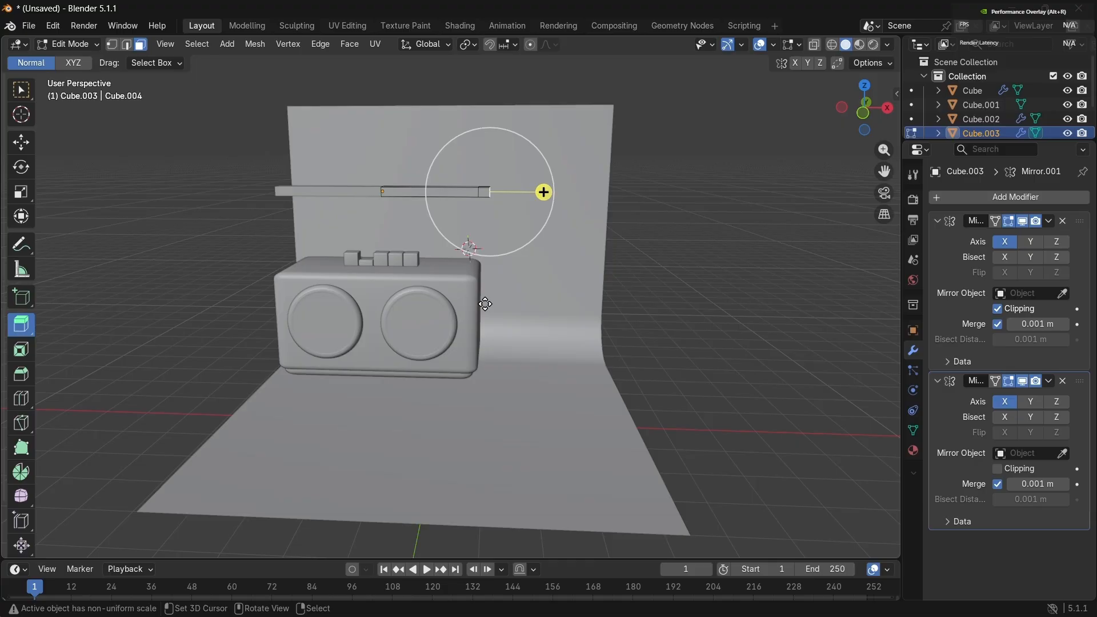
middle_drag(487, 204, 483, 165)
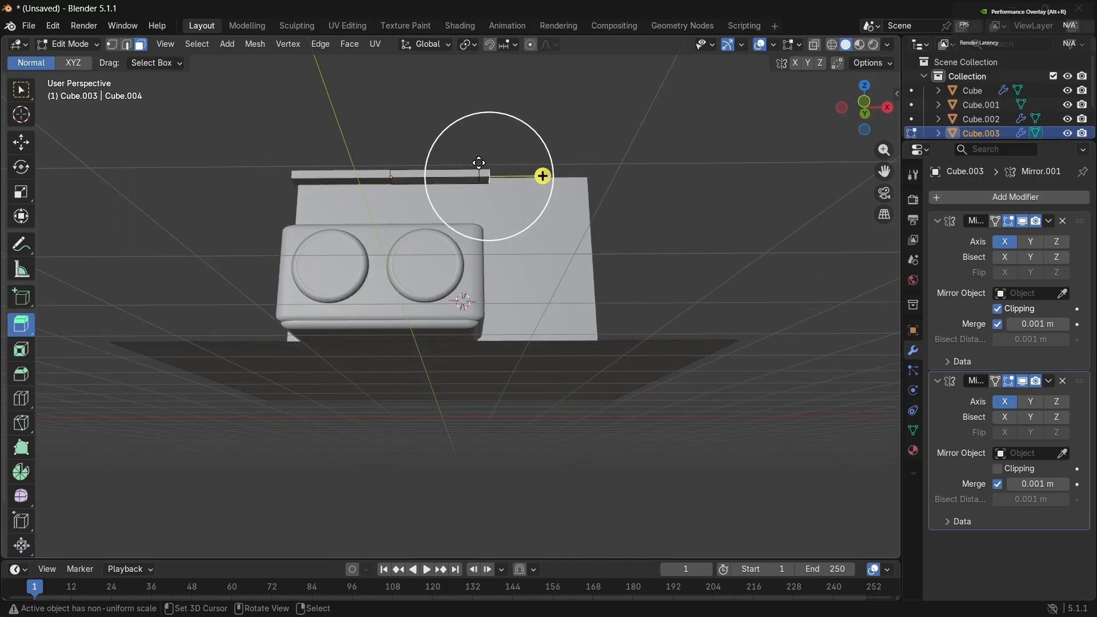
click(485, 179)
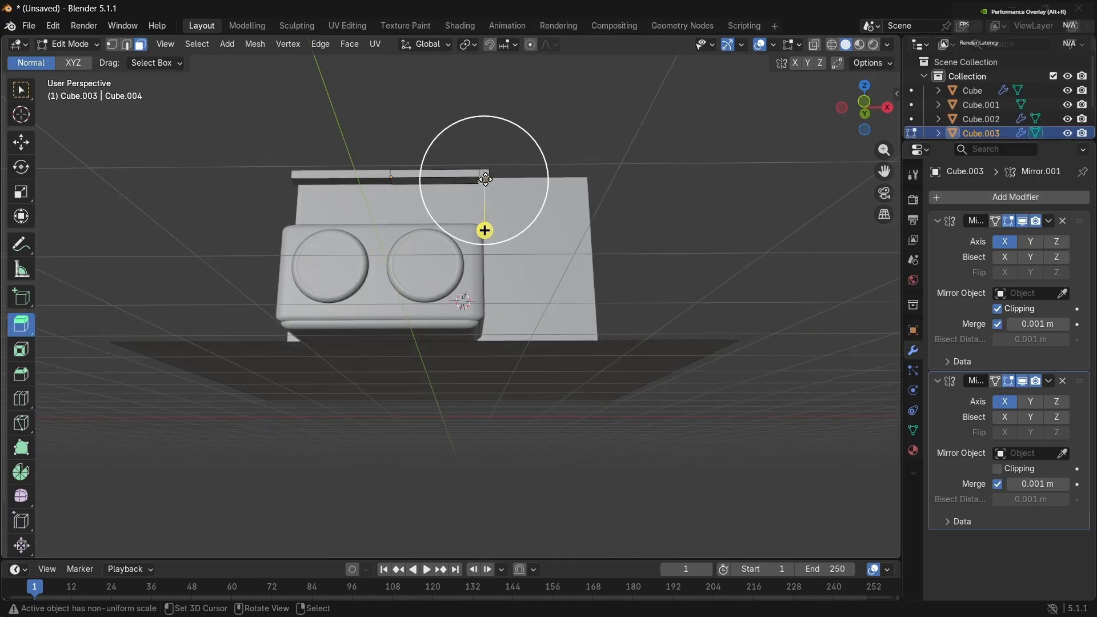
middle_drag(487, 196, 487, 213)
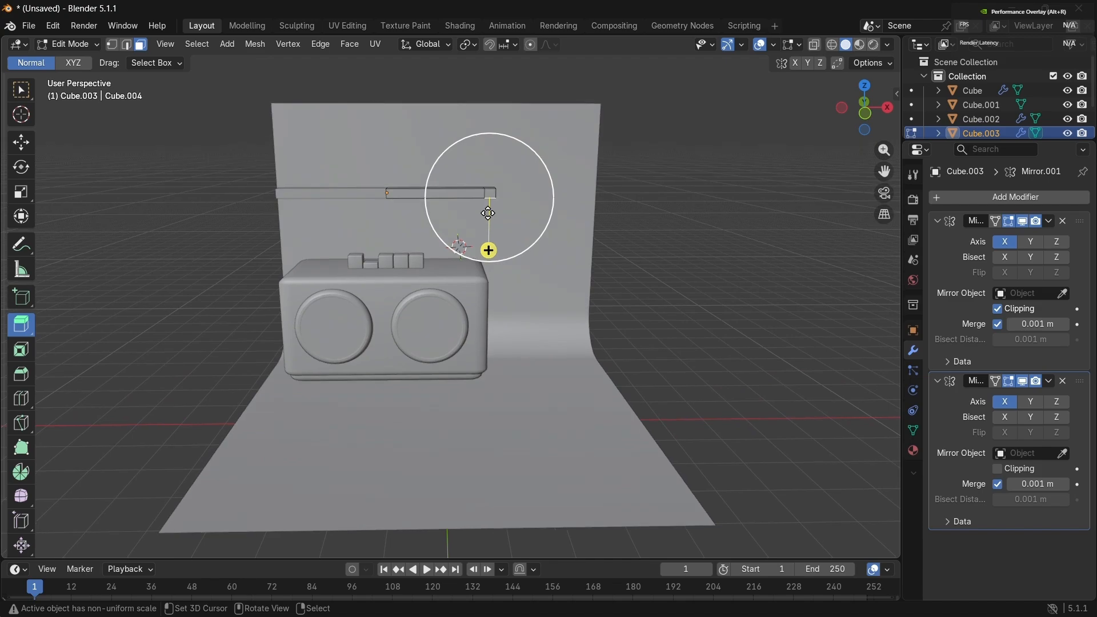
drag(488, 250, 505, 360)
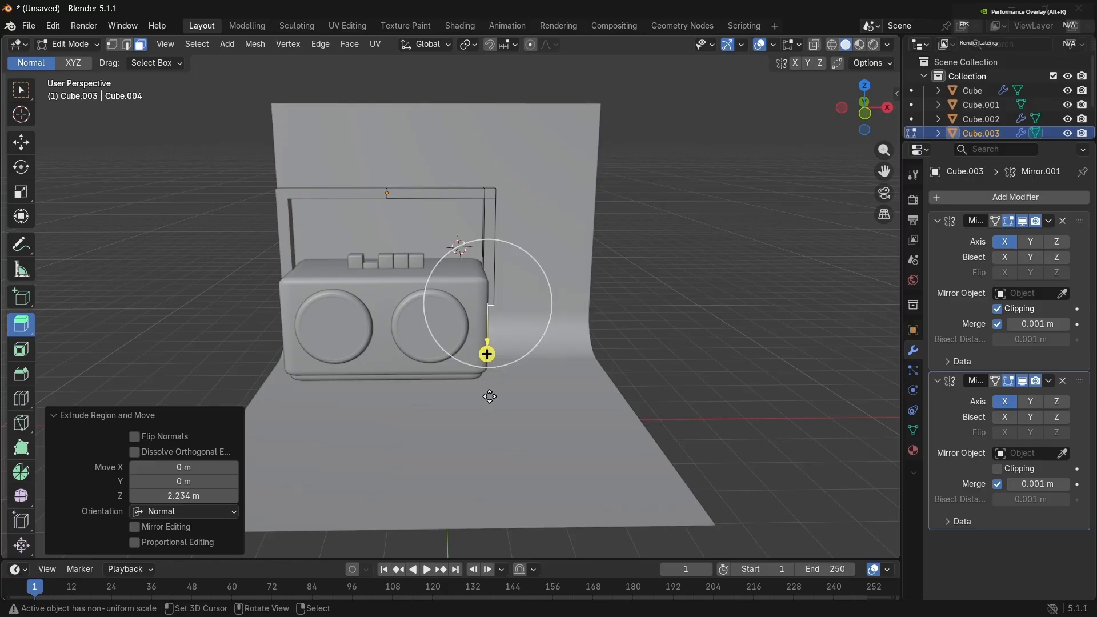
drag(486, 354, 485, 355)
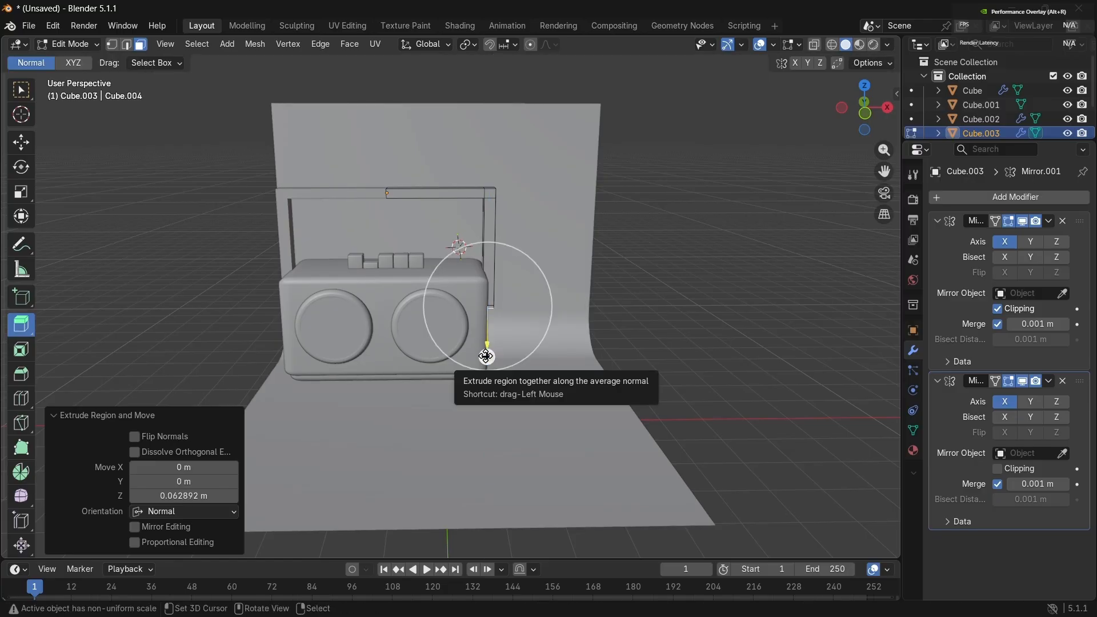
click(486, 356)
key(ctrl+z)
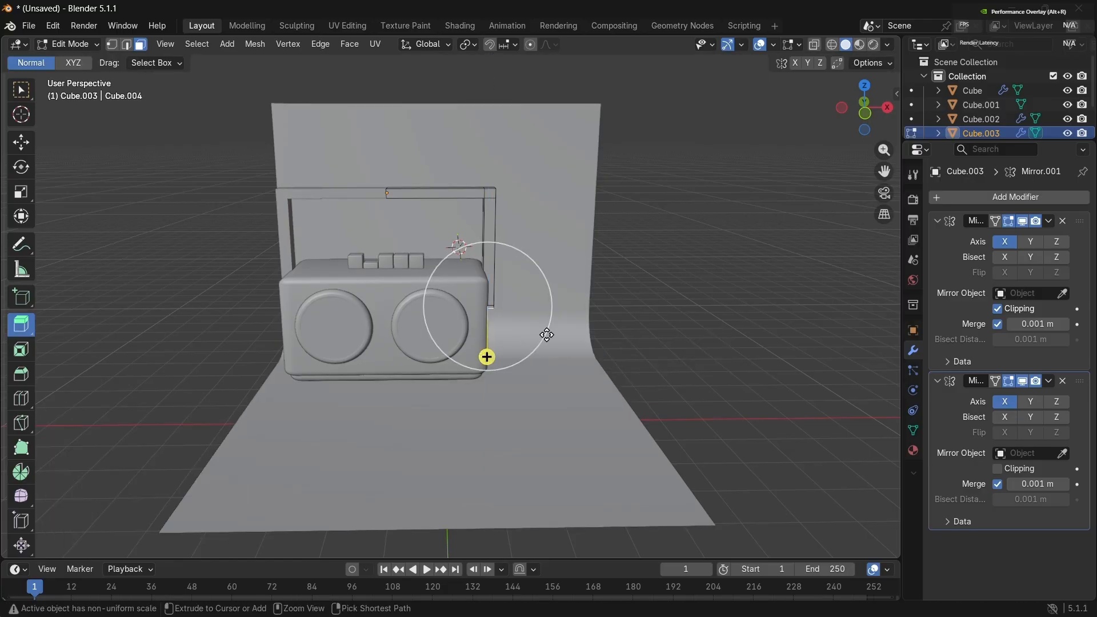
click(588, 328)
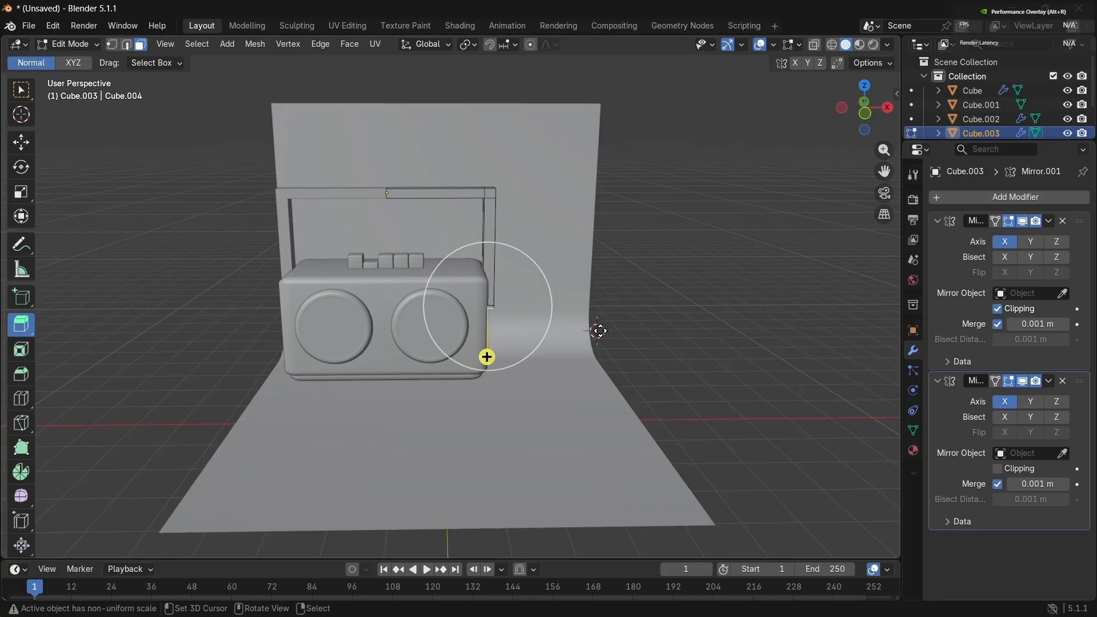
click(620, 327)
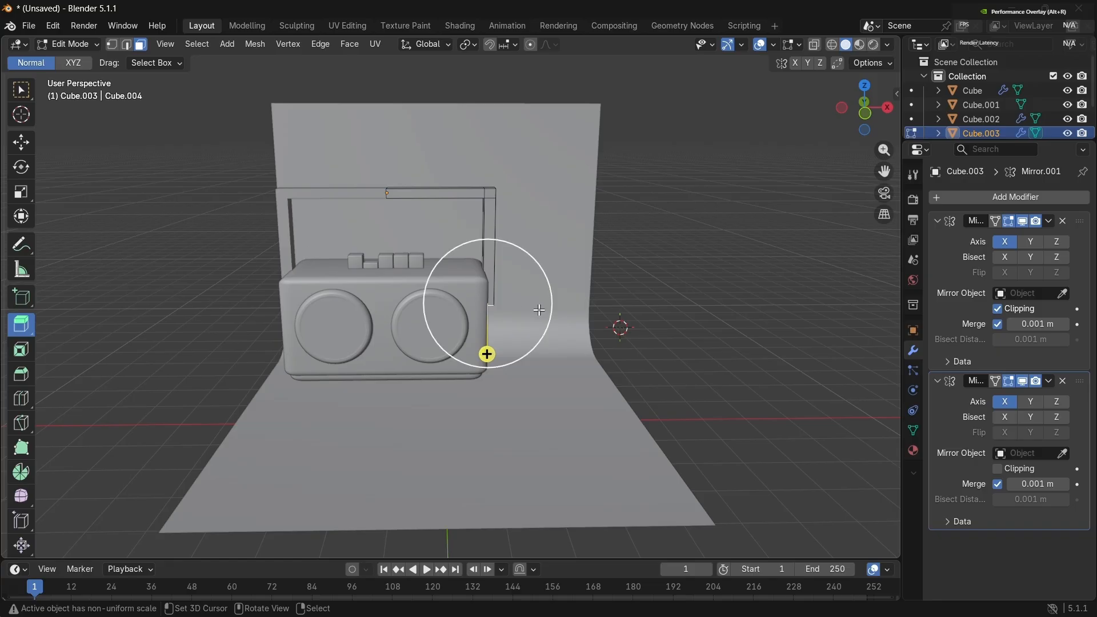
click(621, 266)
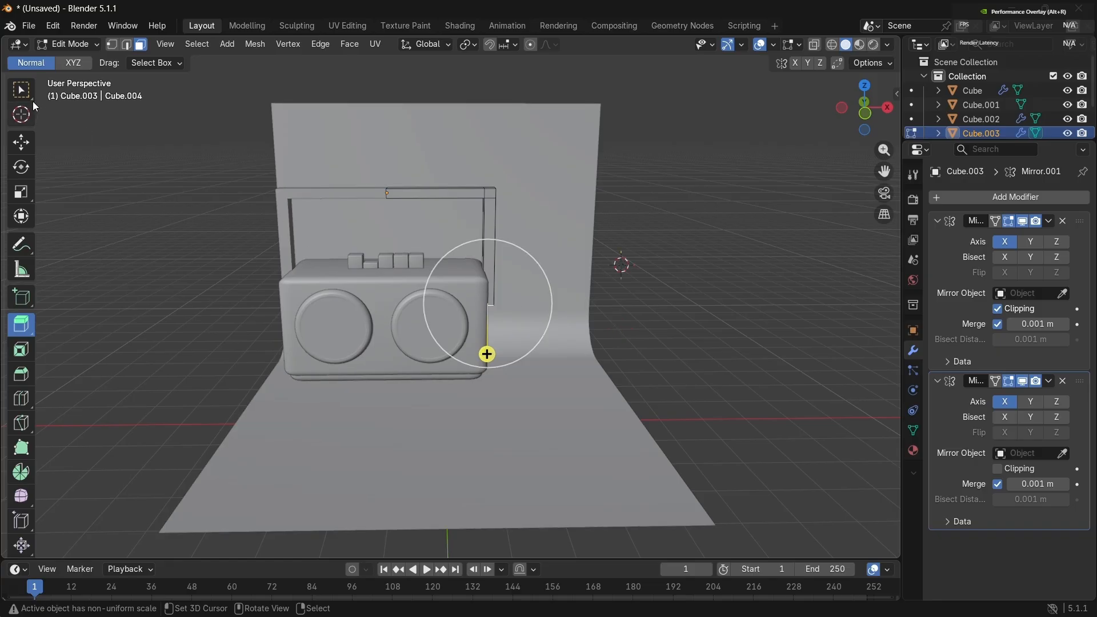
Step: Bevel the outer top corner edge of the handle by about 0.123 m with 3 segments
key(Tab)
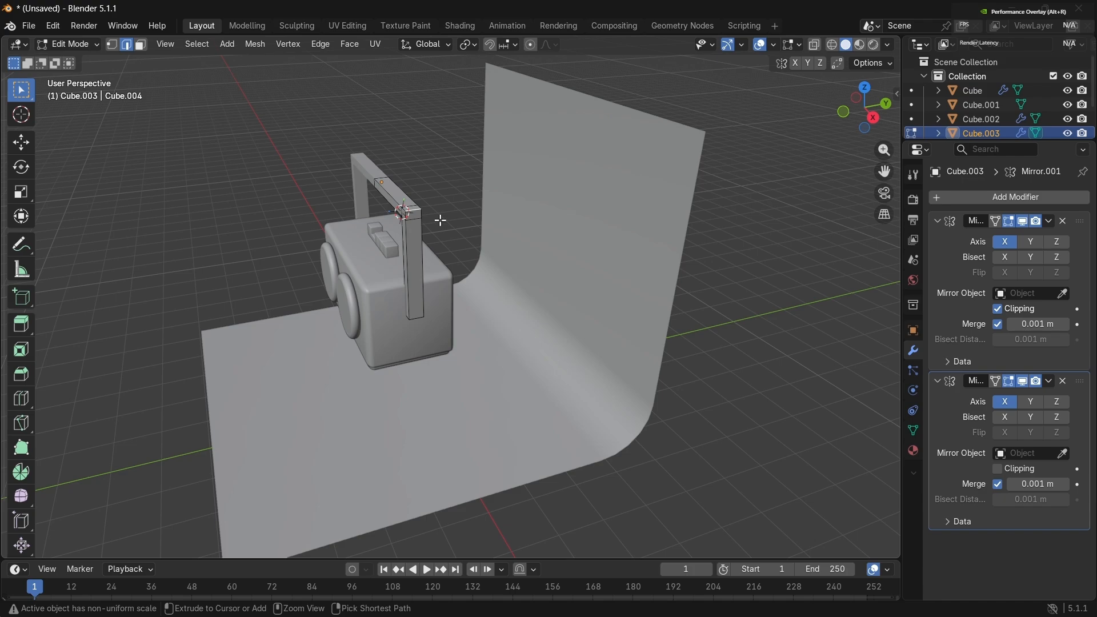
key(ctrl+b)
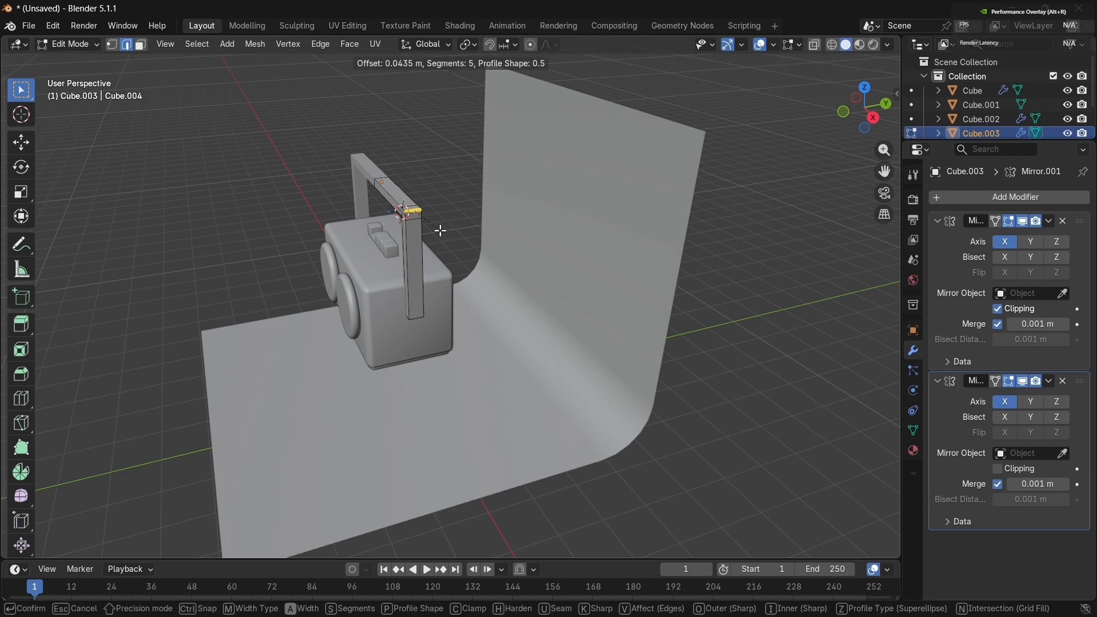
scroll(442, 236, down, 1)
scroll(442, 236, down, 1)
click(442, 235)
click(442, 235)
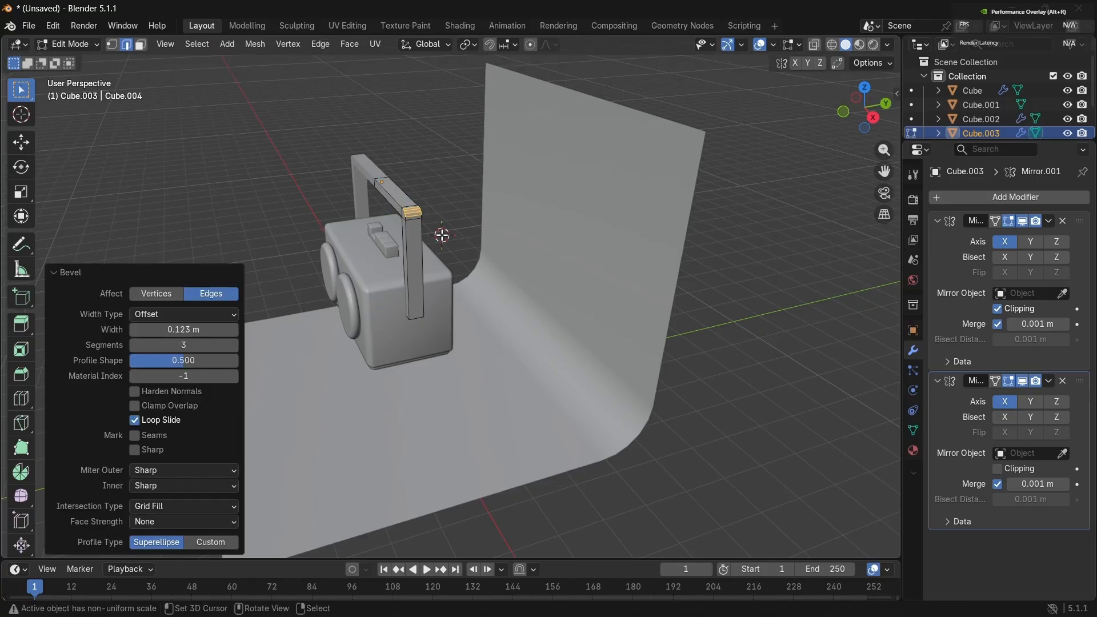
Step: Bevel the inner corner edge between the handle's bar and leg by about 0.0967 m with 3 segments
middle_drag(486, 224, 452, 226)
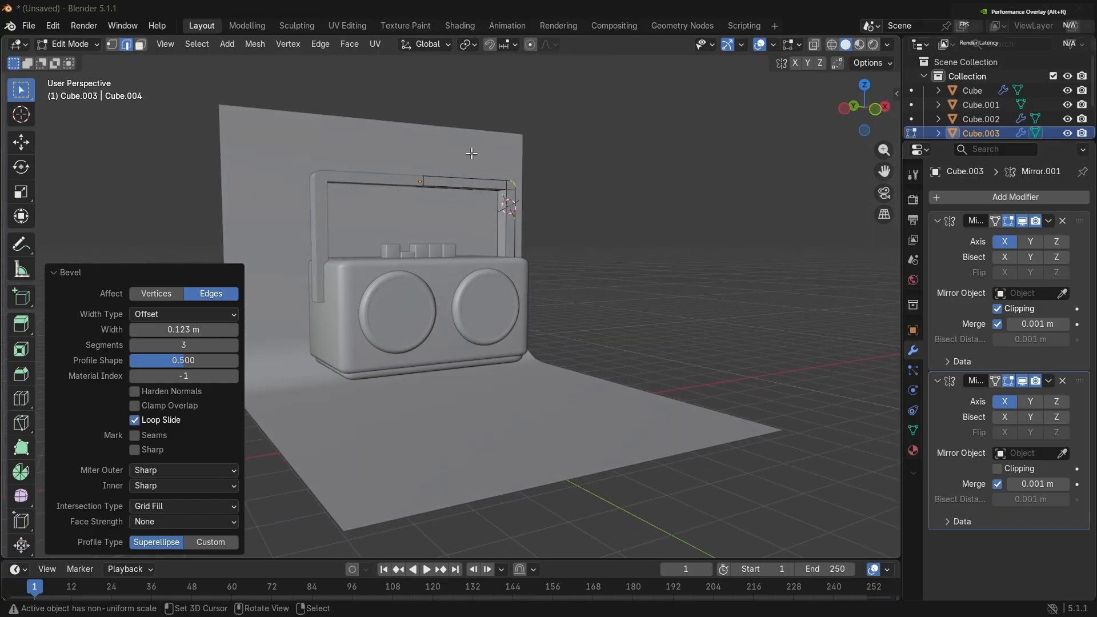
click(502, 191)
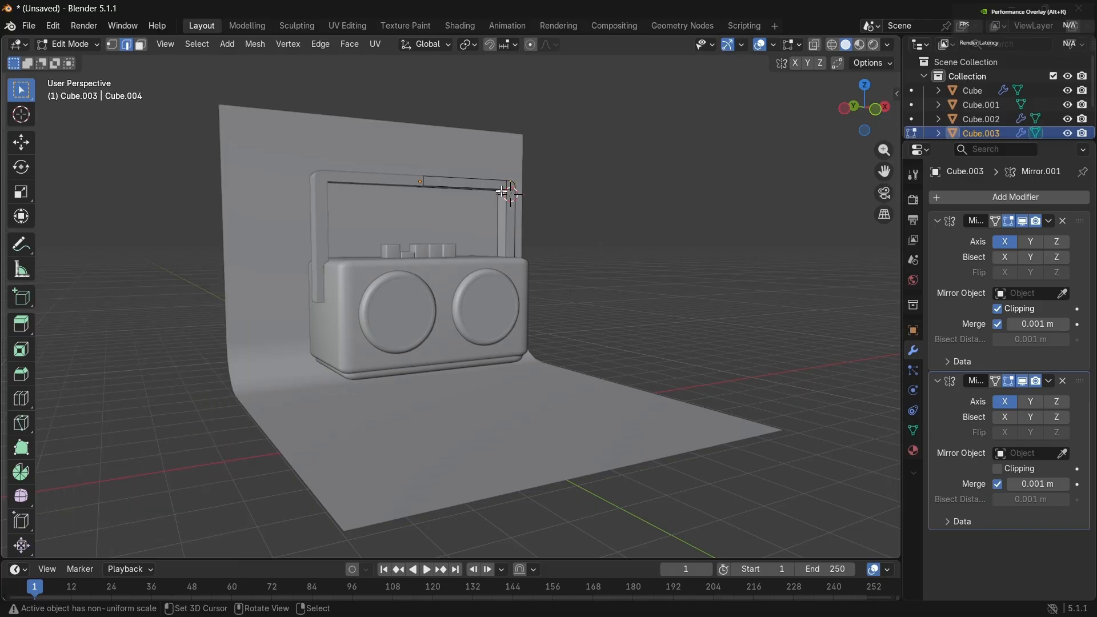
middle_drag(502, 192, 504, 189)
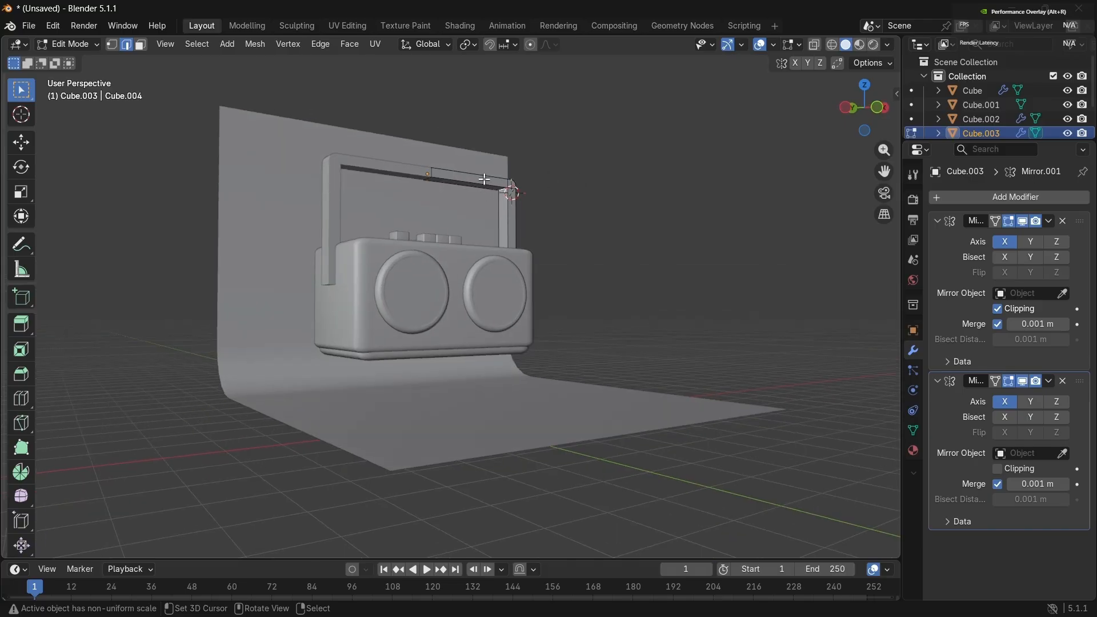
key(ctrl+b)
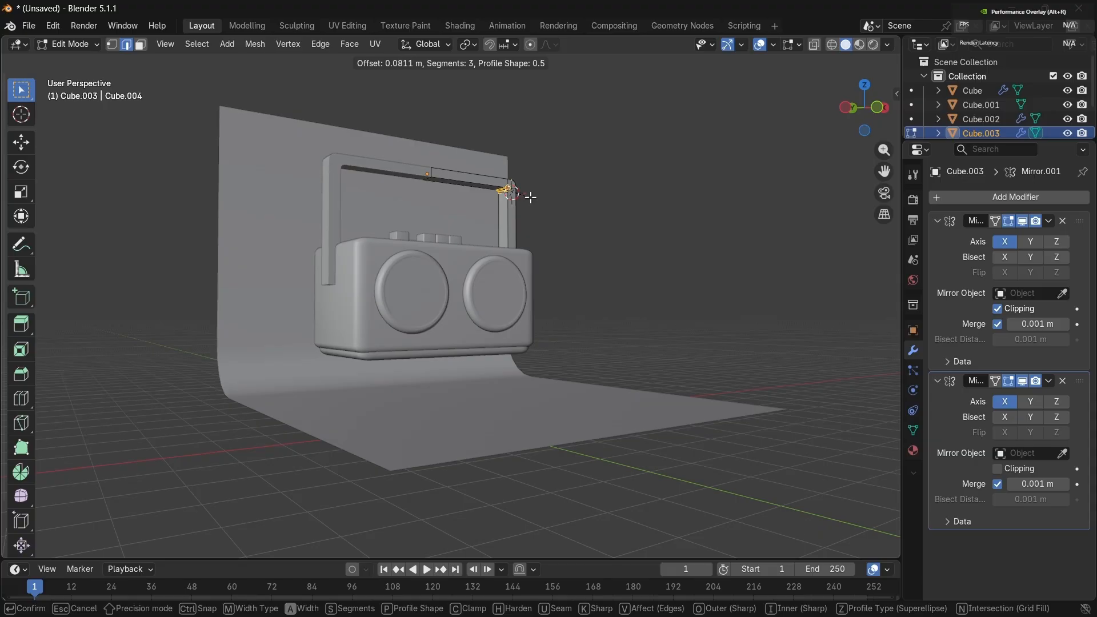
click(531, 198)
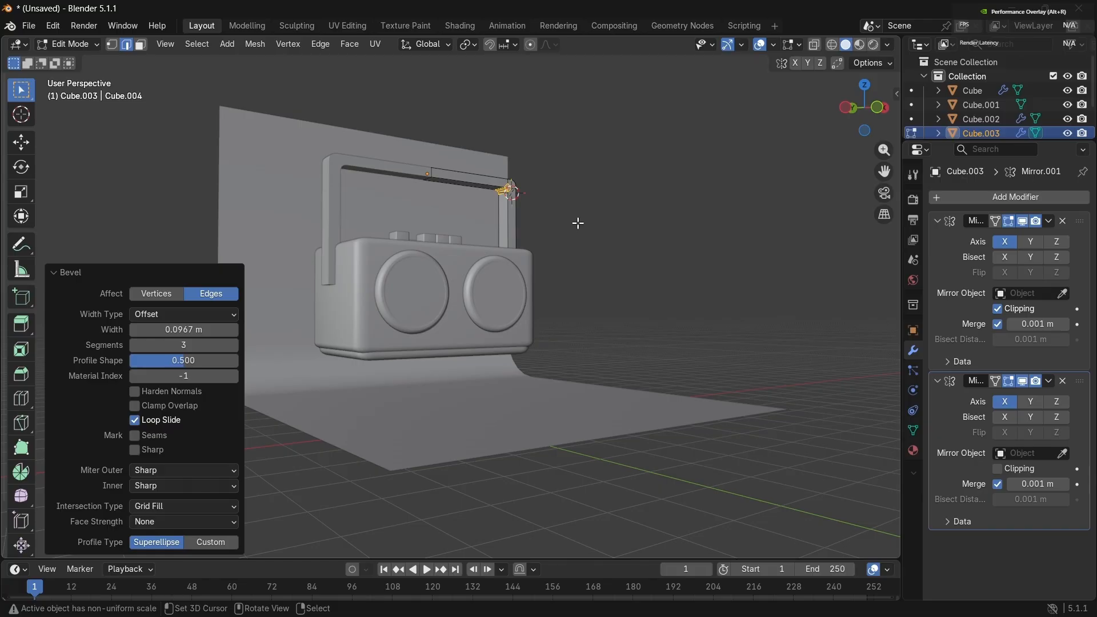
Step: Round the lower end of the handle's leg by beveling its two bottom edges about 0.145 m with 3 segments
middle_drag(578, 223, 578, 223)
scroll(577, 223, up, 8)
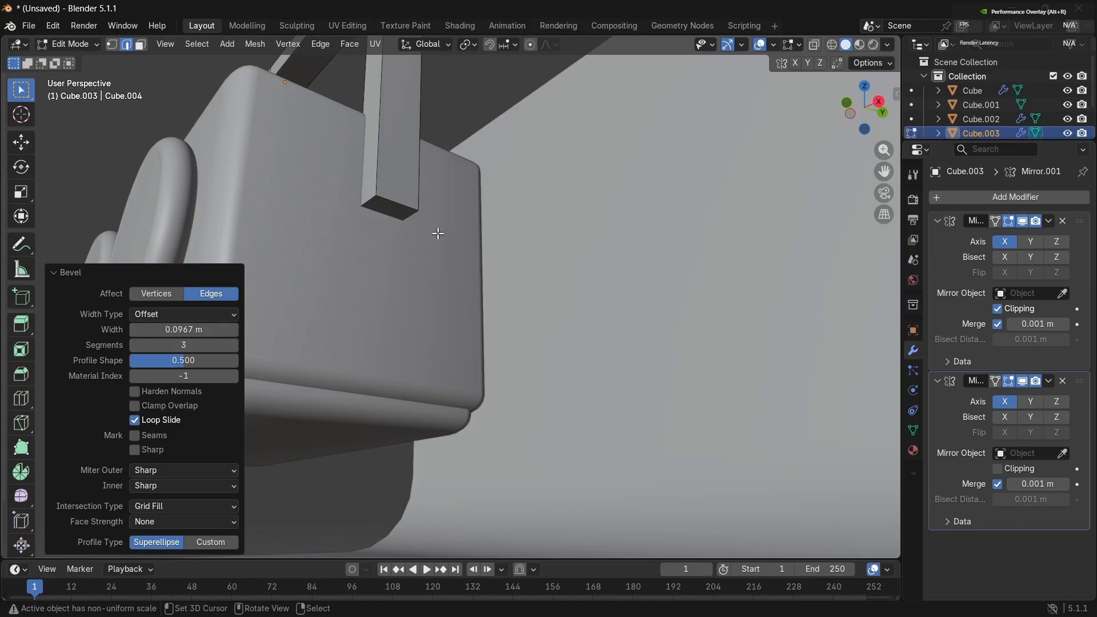
click(370, 198)
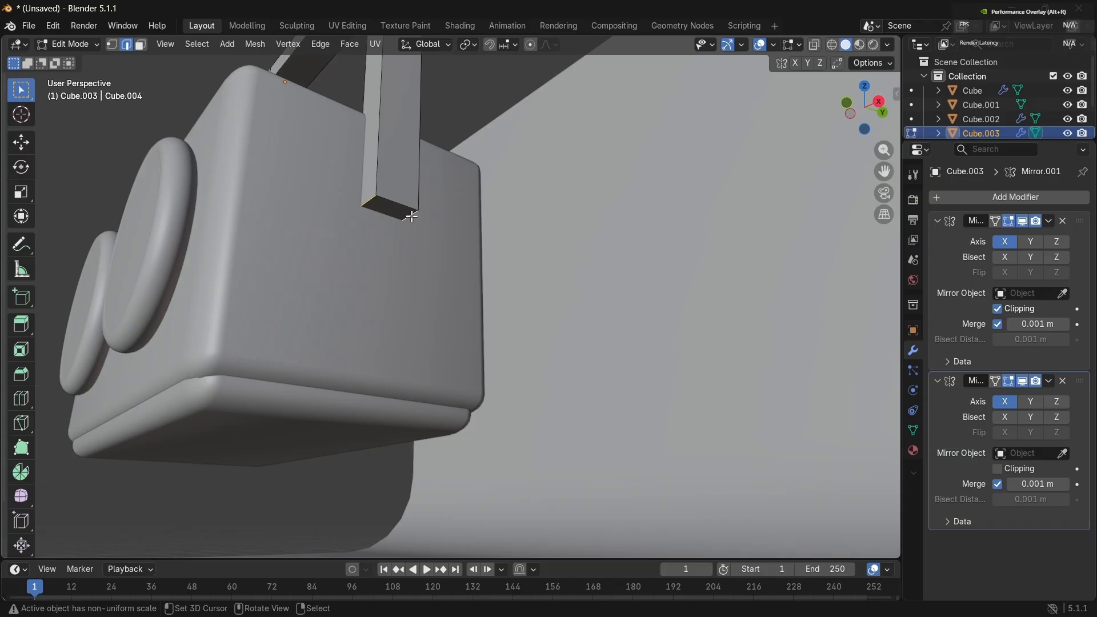
key(ctrl+b)
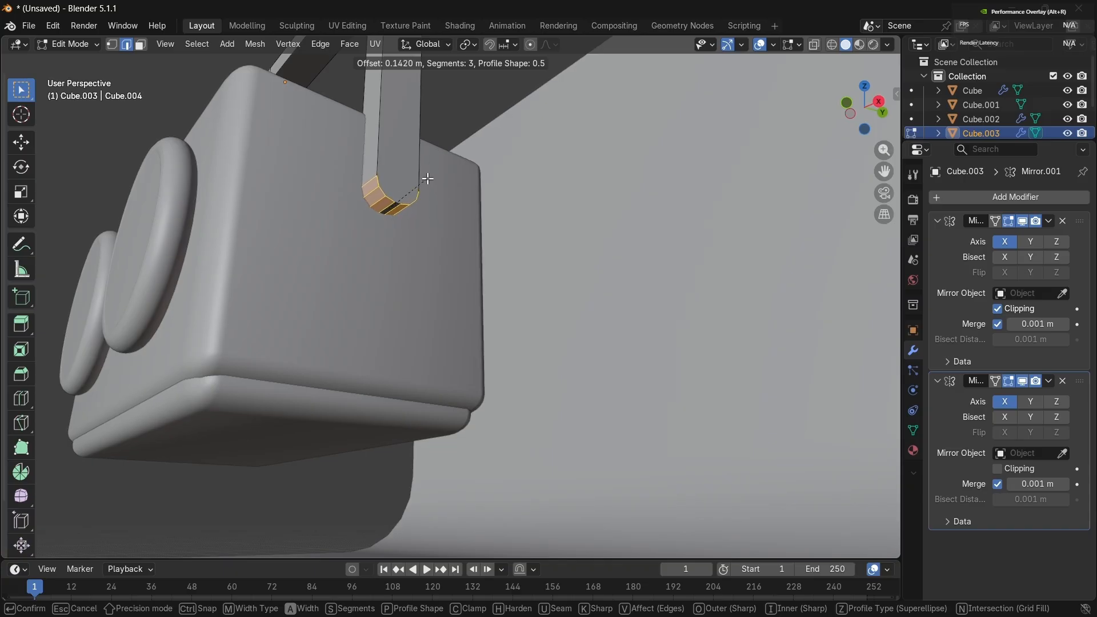
click(427, 179)
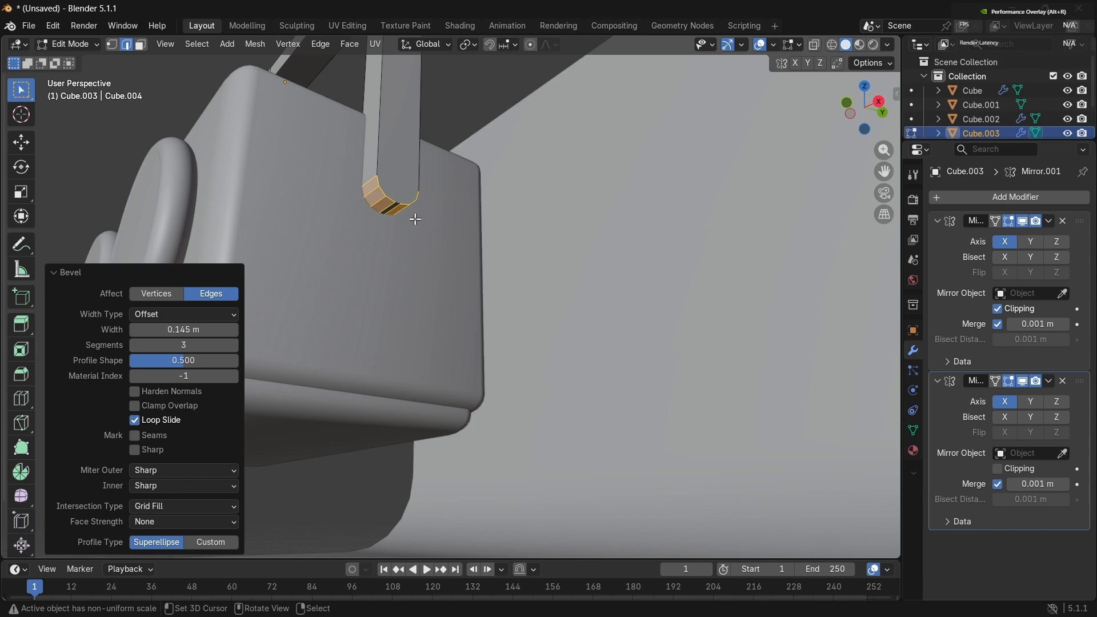
Step: Bevel the handle's outer long edges along the bar, corner and leg by about 0.0426 m with 3 segments, and return to Object Mode
scroll(416, 219, down, 6)
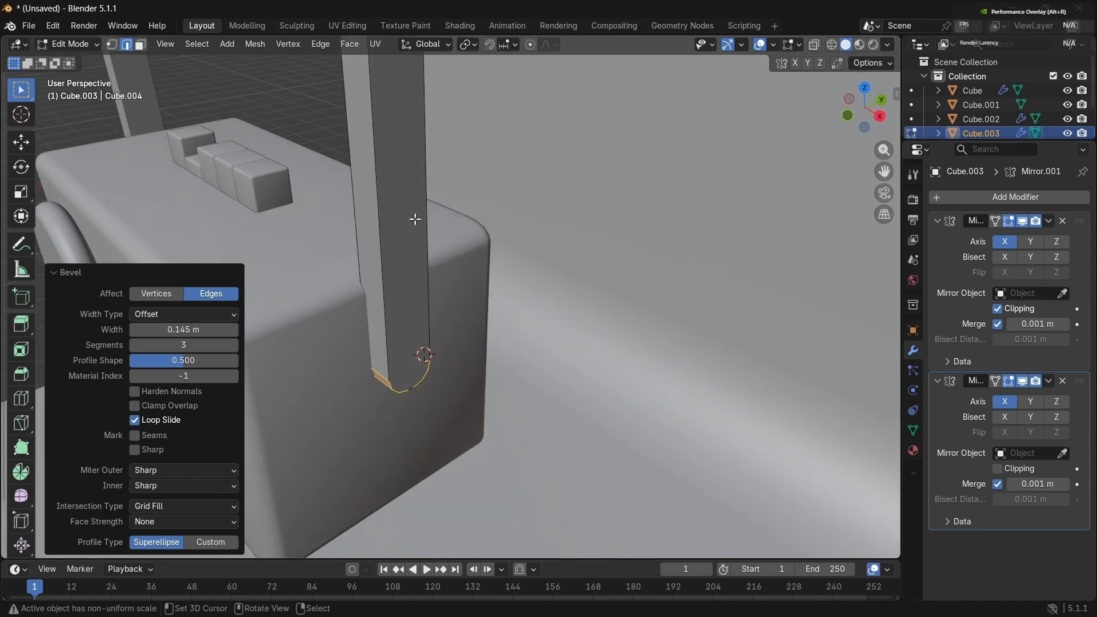
mouse_move(415, 219)
middle_down()
mouse_move(438, 216)
mouse_move(403, 206)
middle_up()
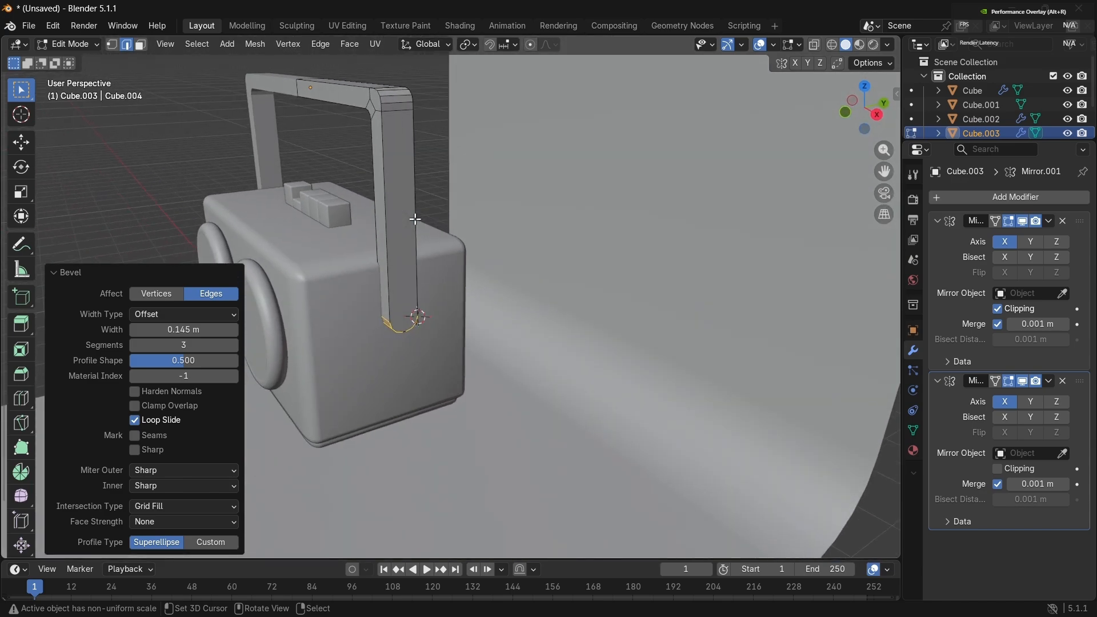
click(386, 213)
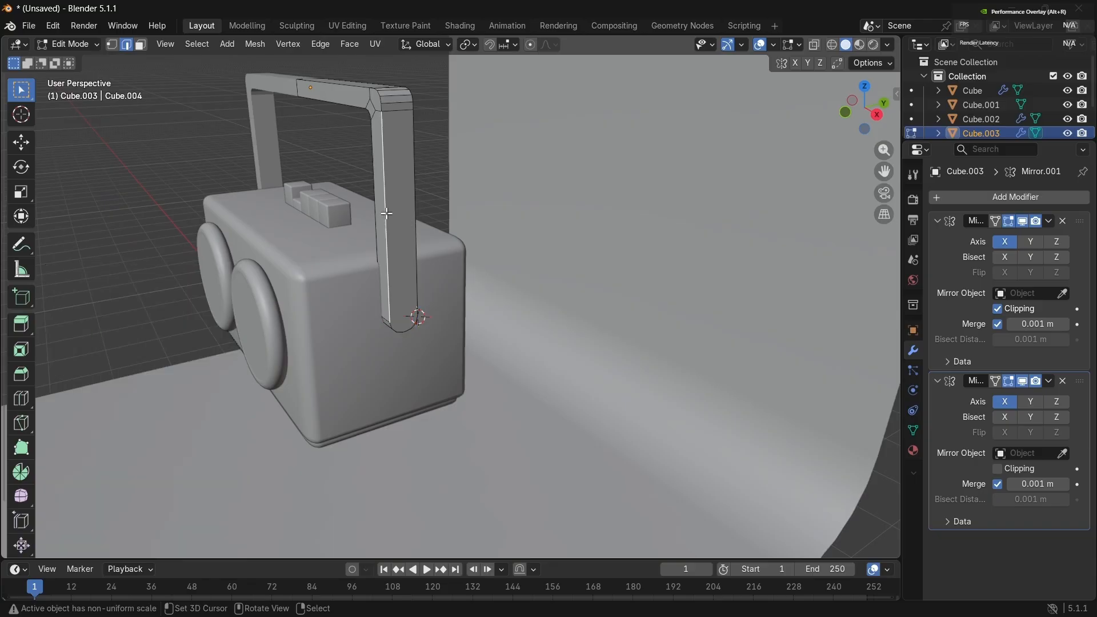
shift+click(415, 215)
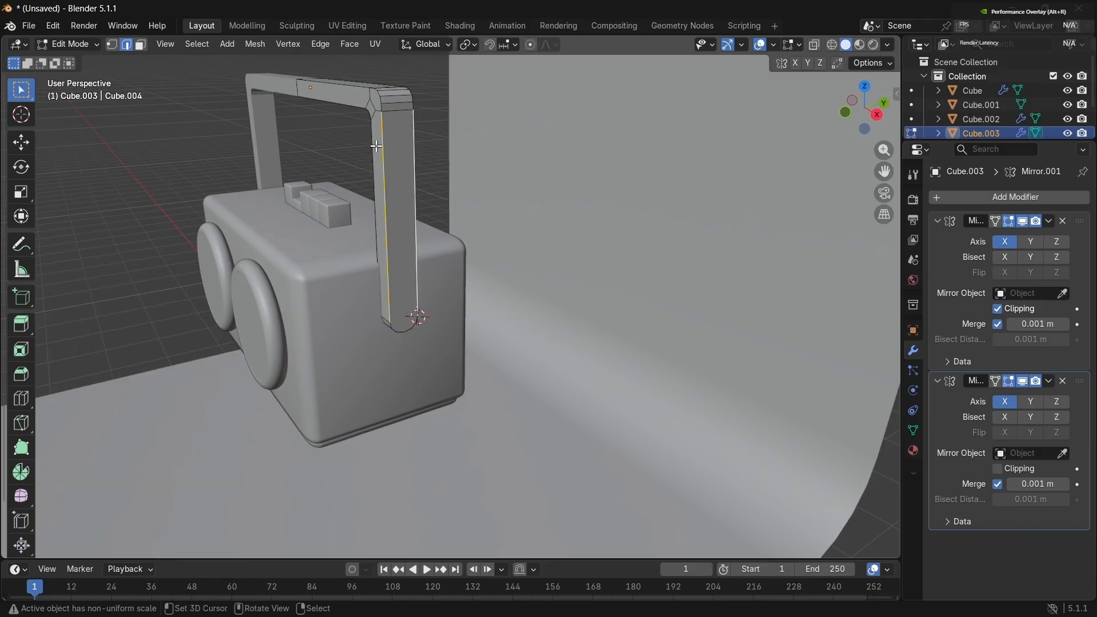
middle_drag(371, 169, 375, 147)
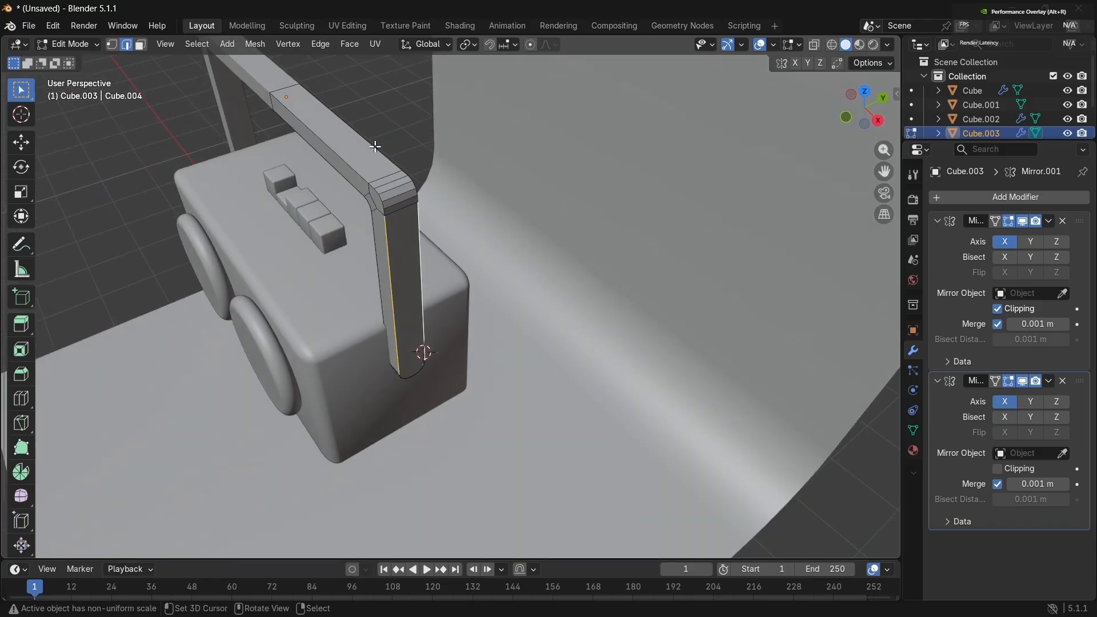
shift+click(348, 167)
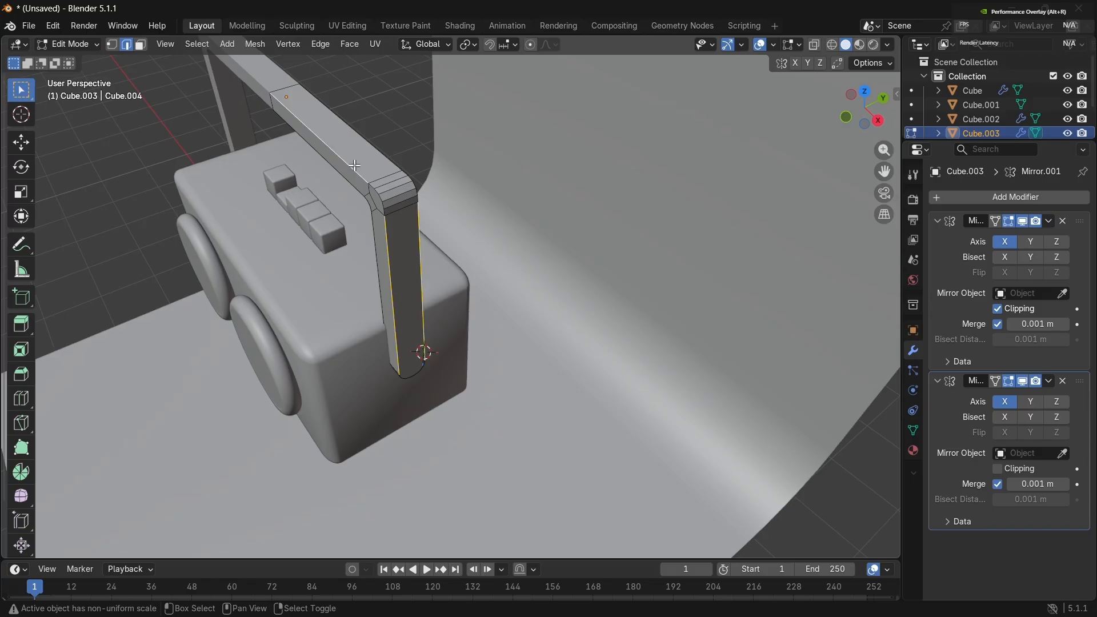
shift+click(380, 153)
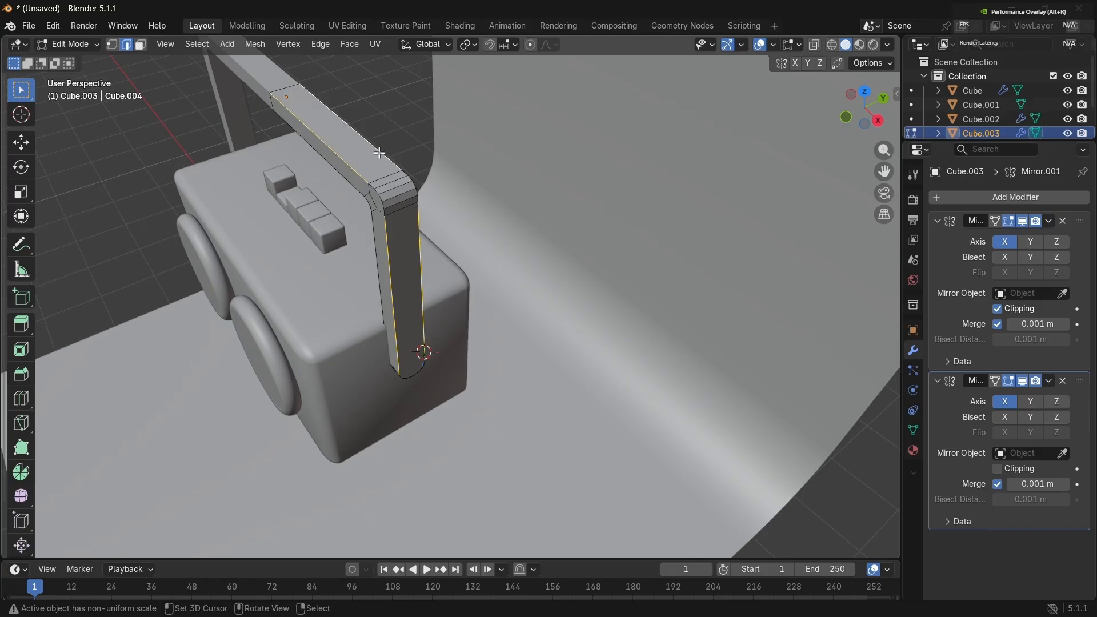
shift+click(374, 186)
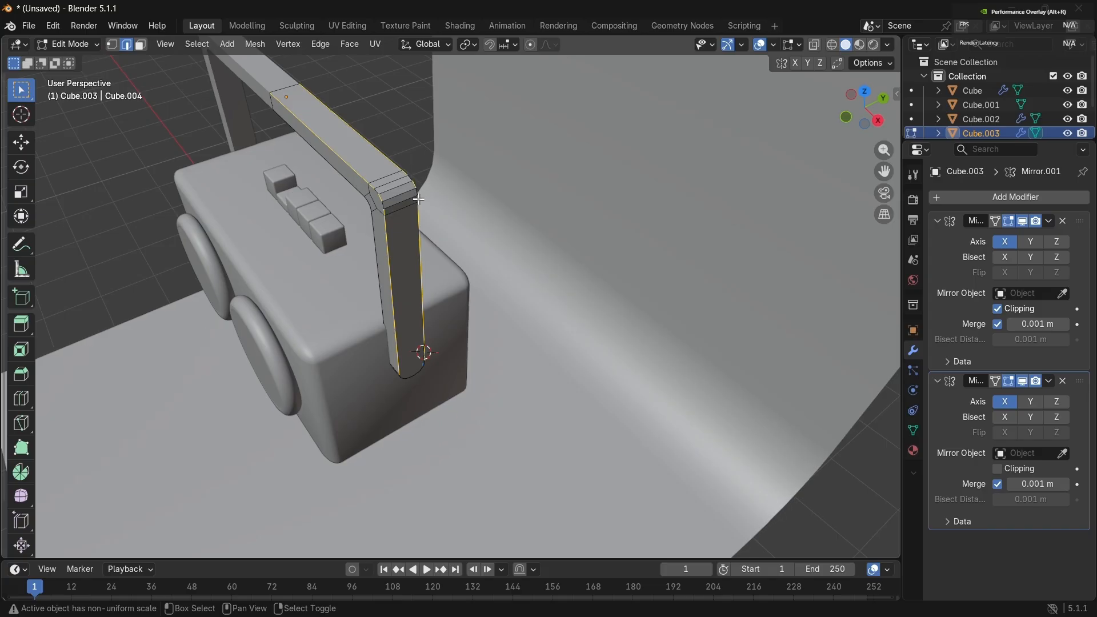
middle_drag(478, 213, 477, 225)
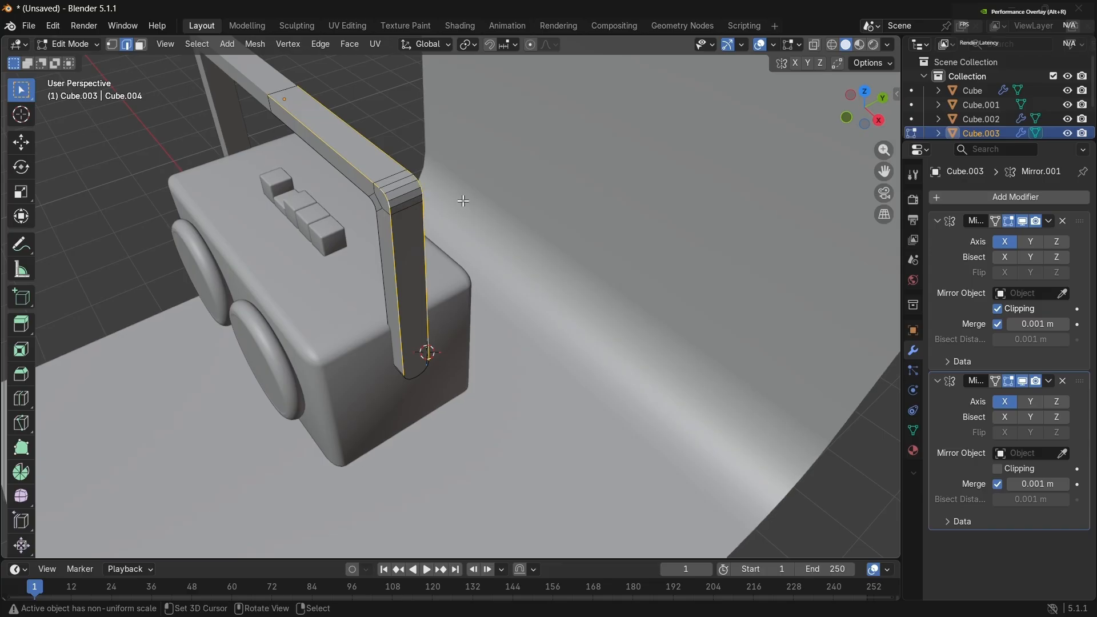
key(ctrl+b)
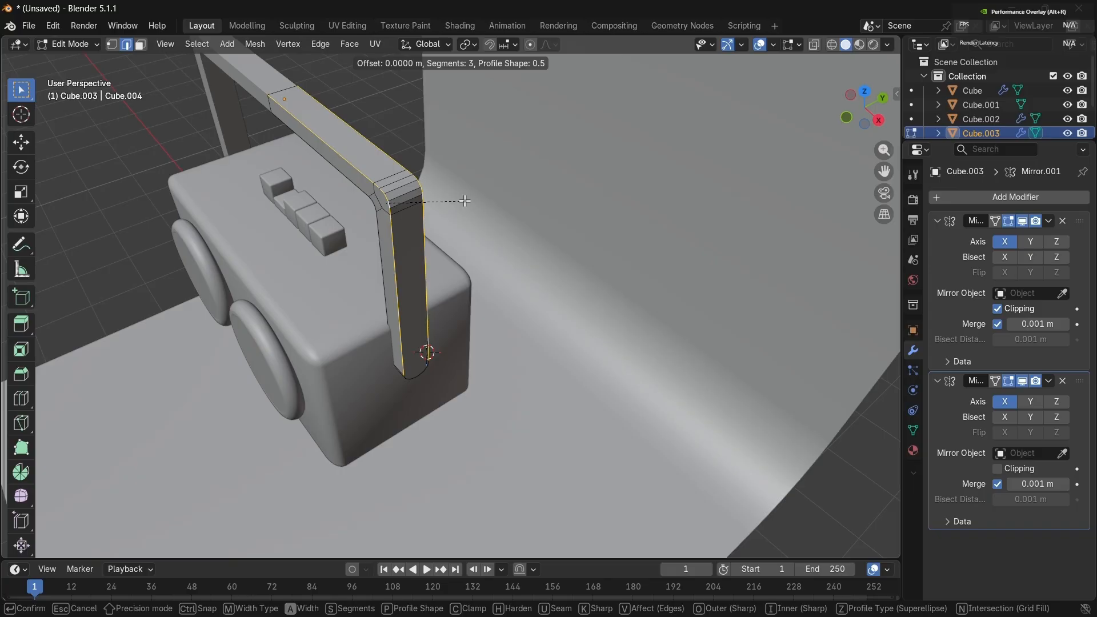
click(396, 288)
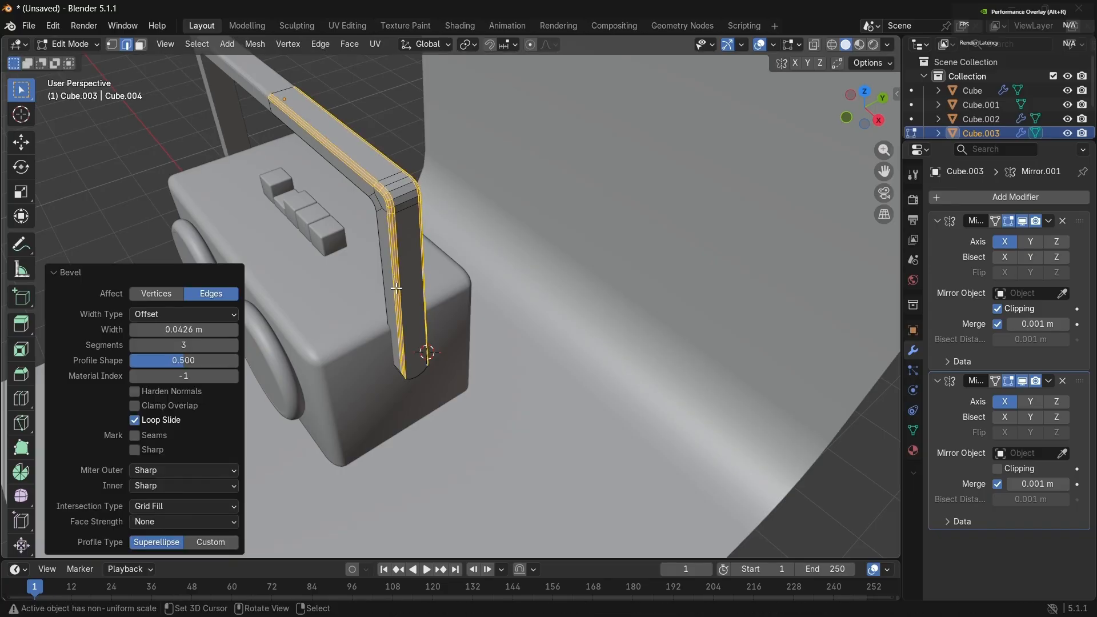
key(Tab)
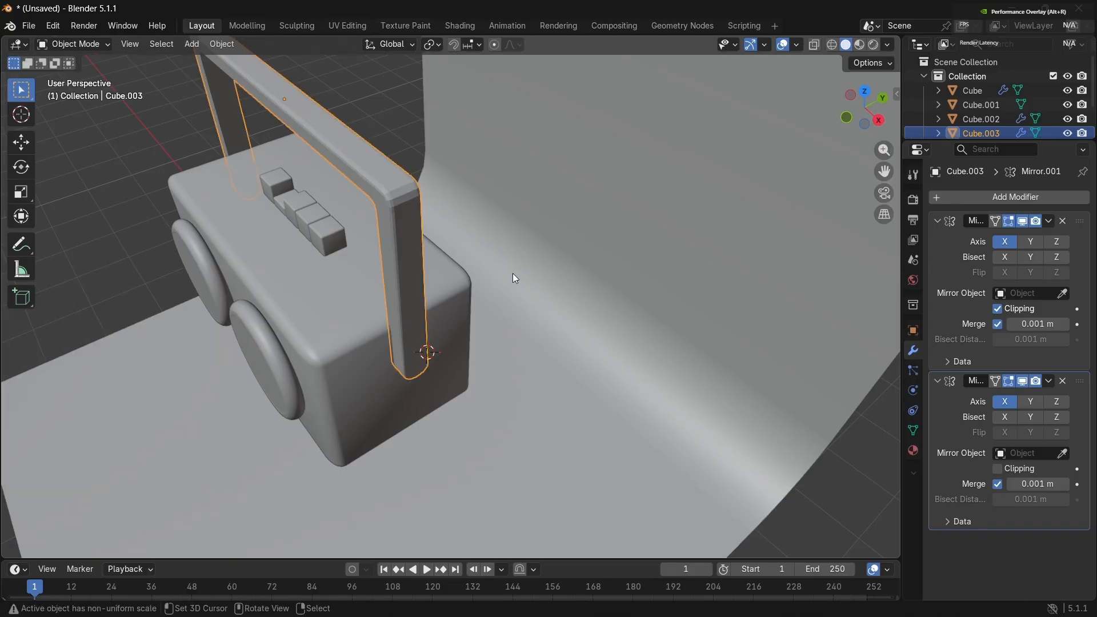
middle_drag(512, 273, 512, 273)
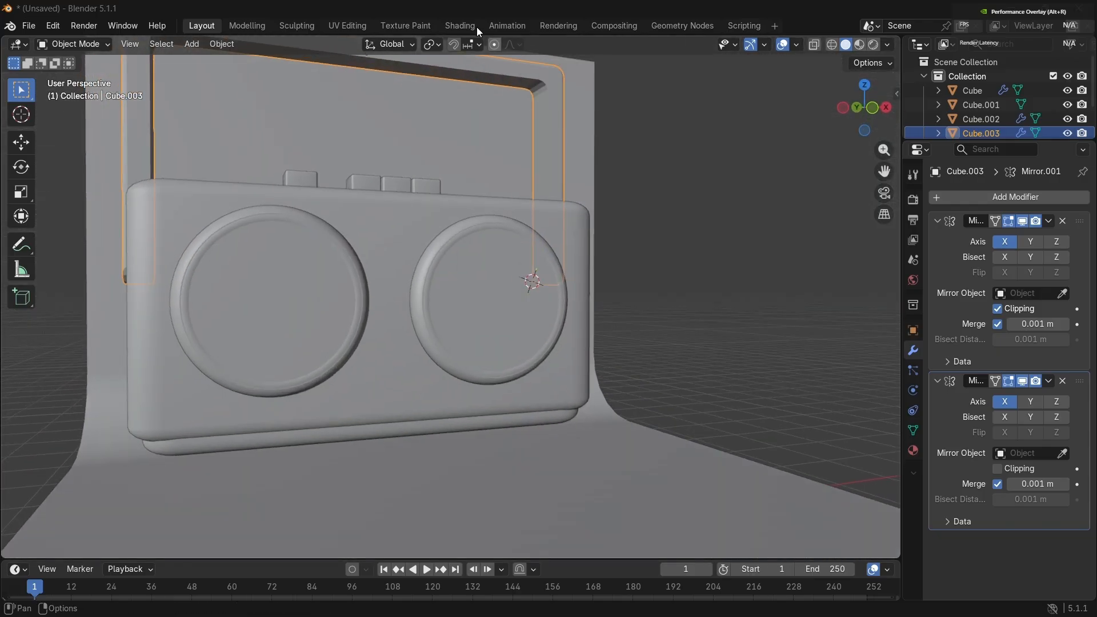
Step: Examine the handle's inner edges and the radio body from a low angle
shift+right_click(430, 150)
scroll(430, 151, up, 1)
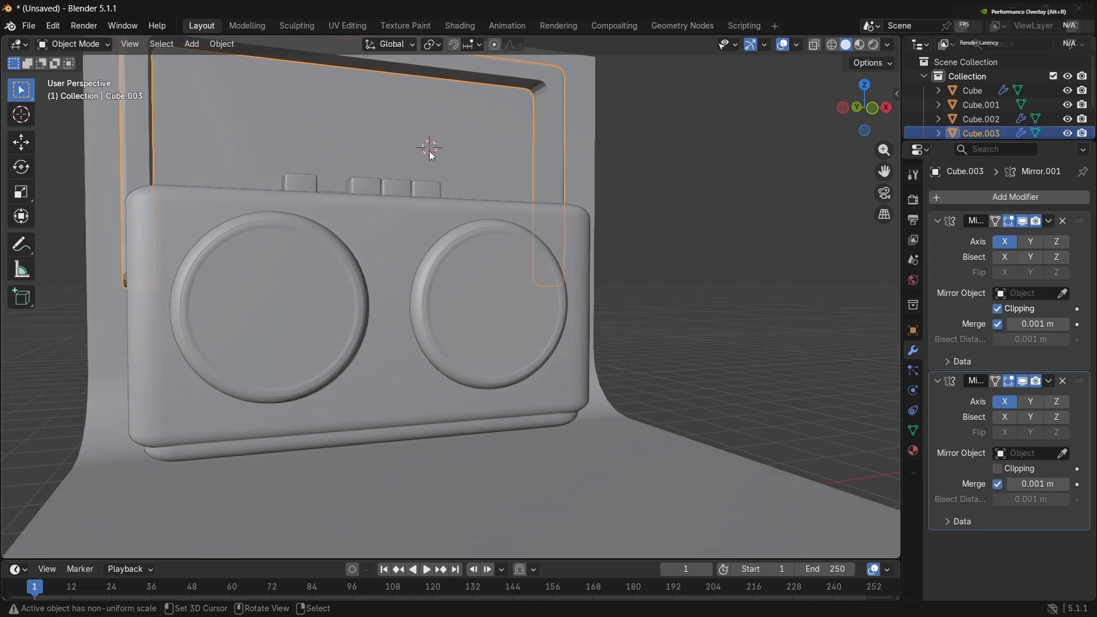
middle_drag(429, 151, 732, 165)
scroll(430, 151, down, 3)
scroll(587, 156, up, 5)
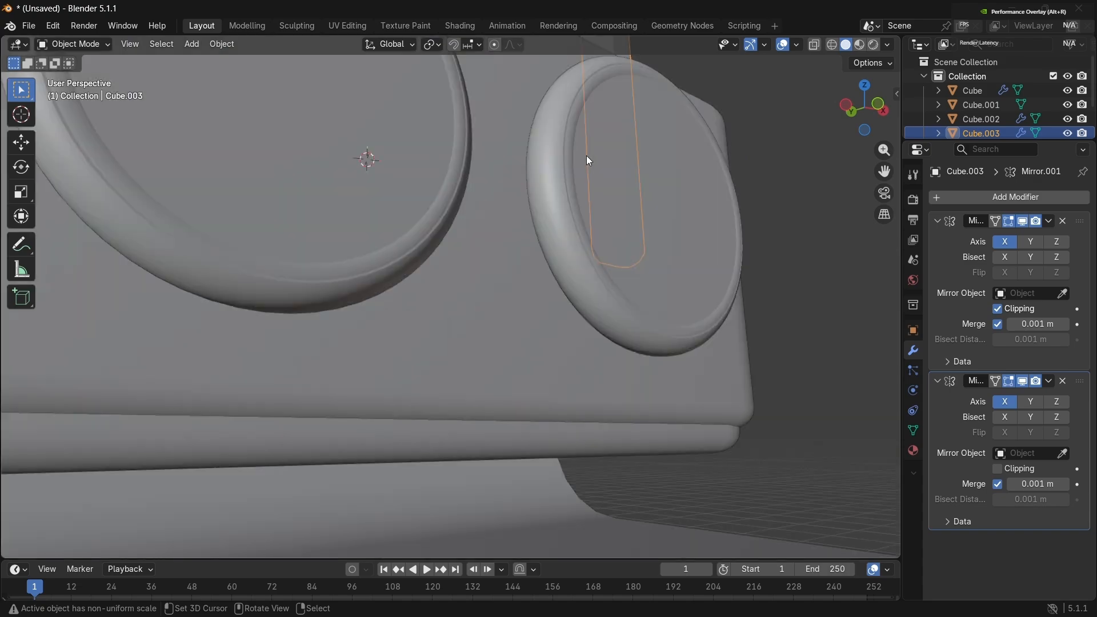
scroll(586, 155, down, 5)
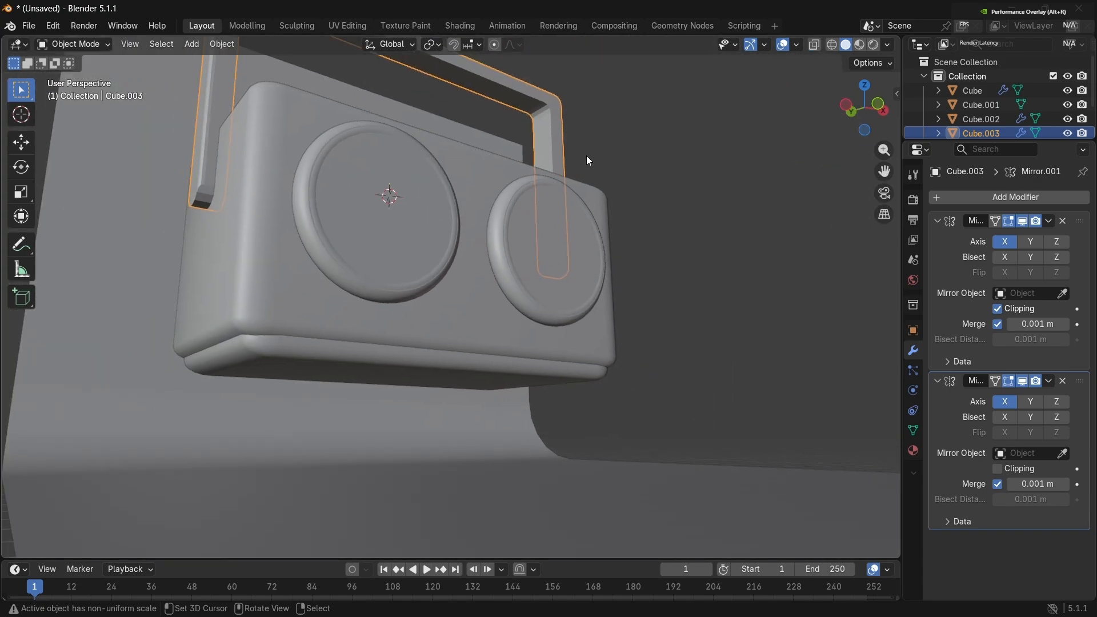
middle_drag(586, 155, 586, 155)
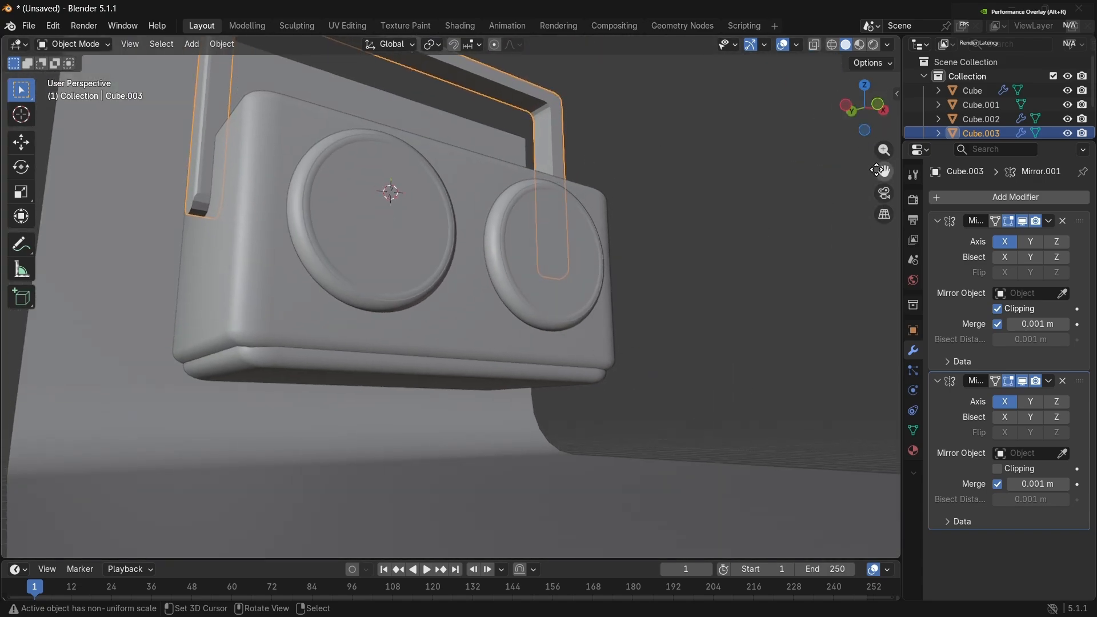
drag(878, 169, 650, 232)
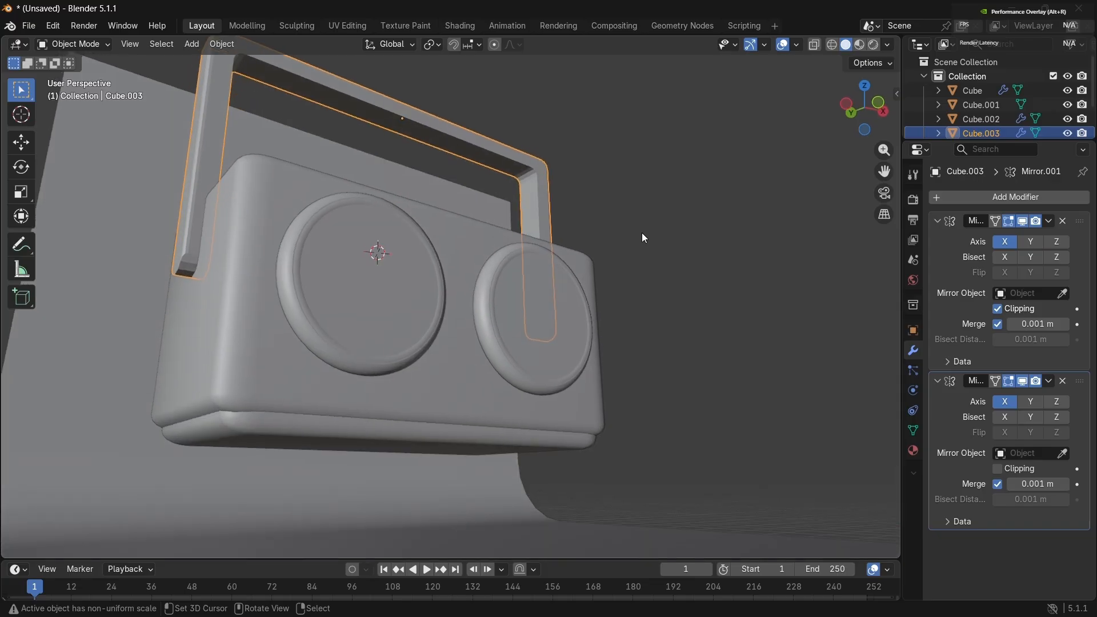
middle_drag(643, 232, 644, 230)
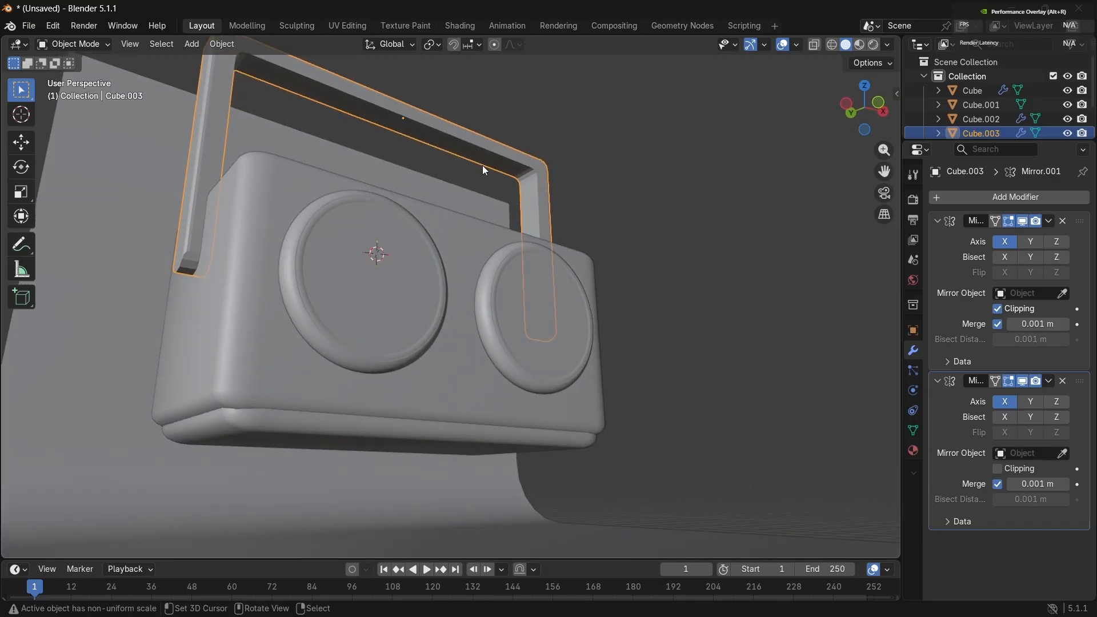
Step: Bevel the handle's inner long edges along the bar, corner and leg by about 0.0529 m with 3 segments
shift+right_click(492, 157)
key(Tab)
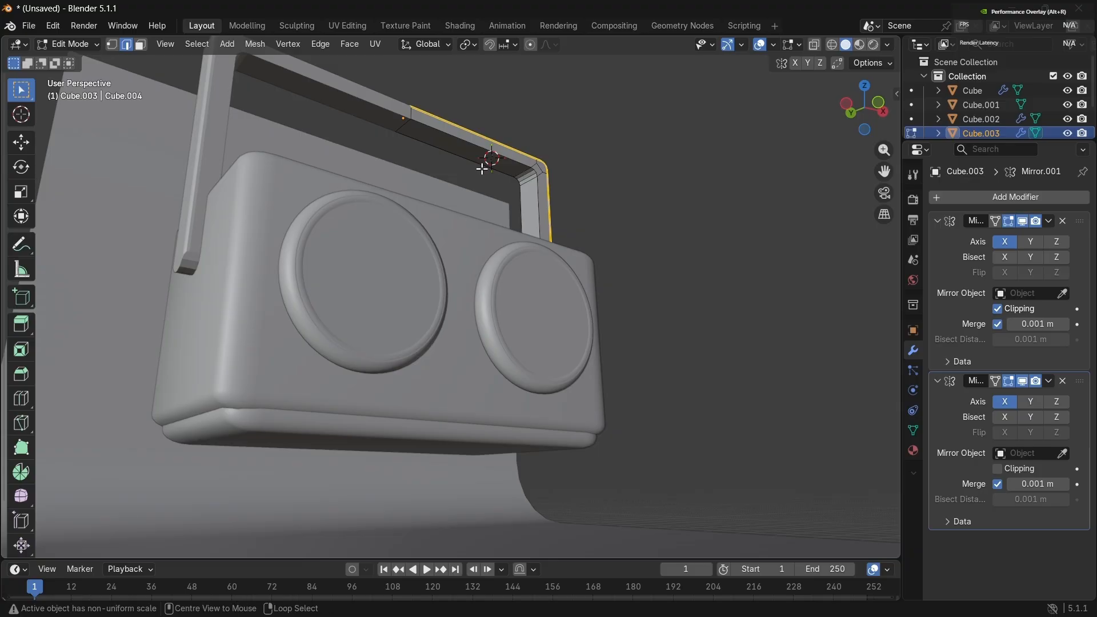
alt+click(482, 167)
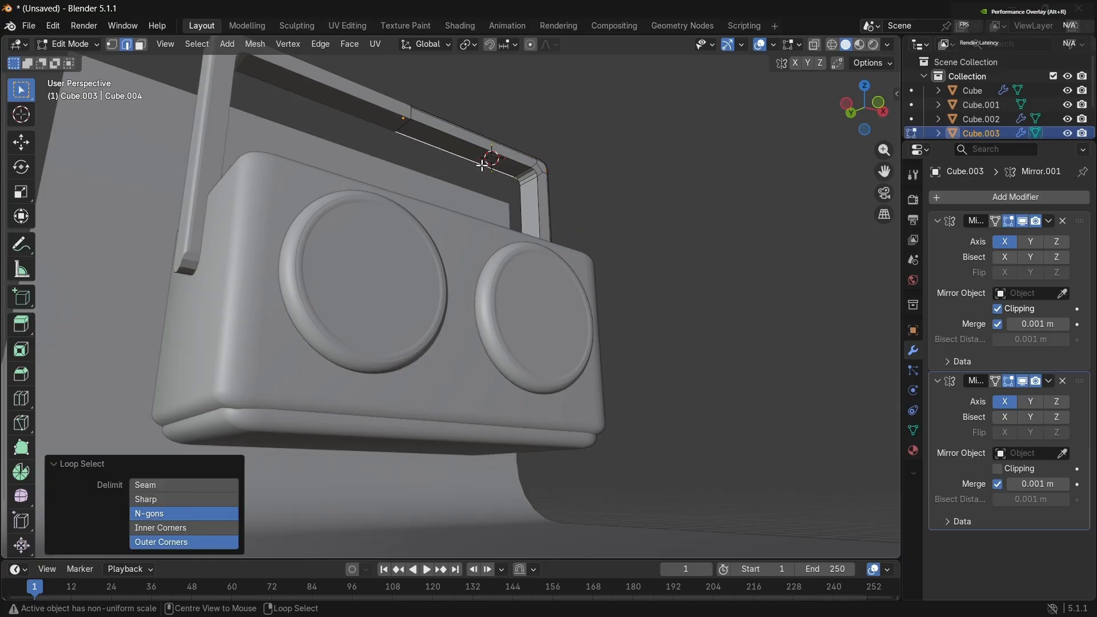
shift+right_click(523, 163)
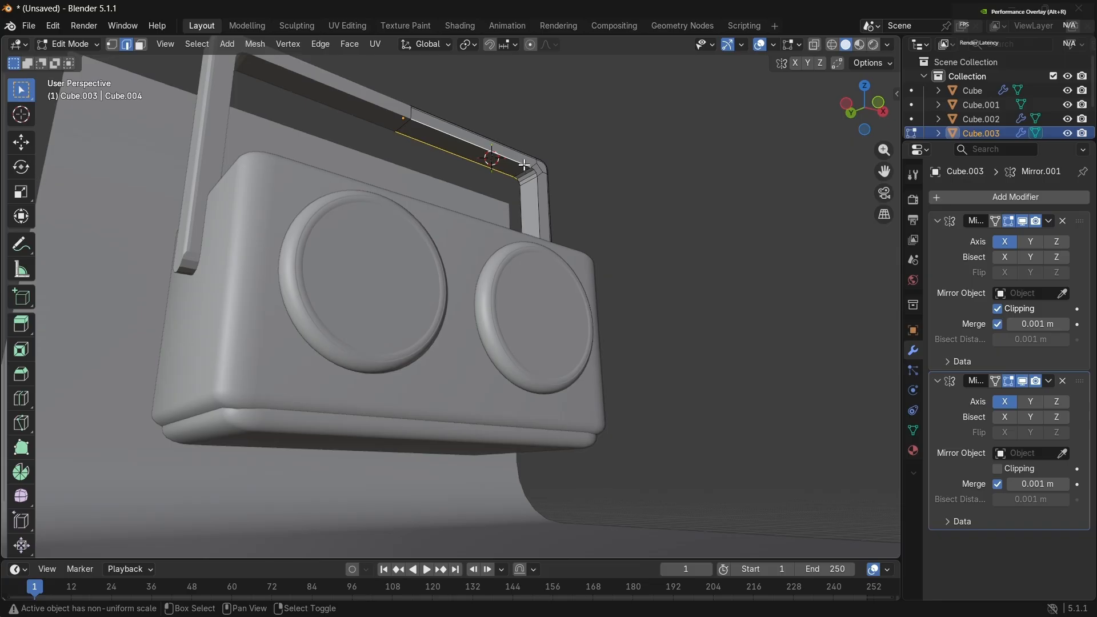
alt+shift+click(536, 190)
shift+right_click(523, 197)
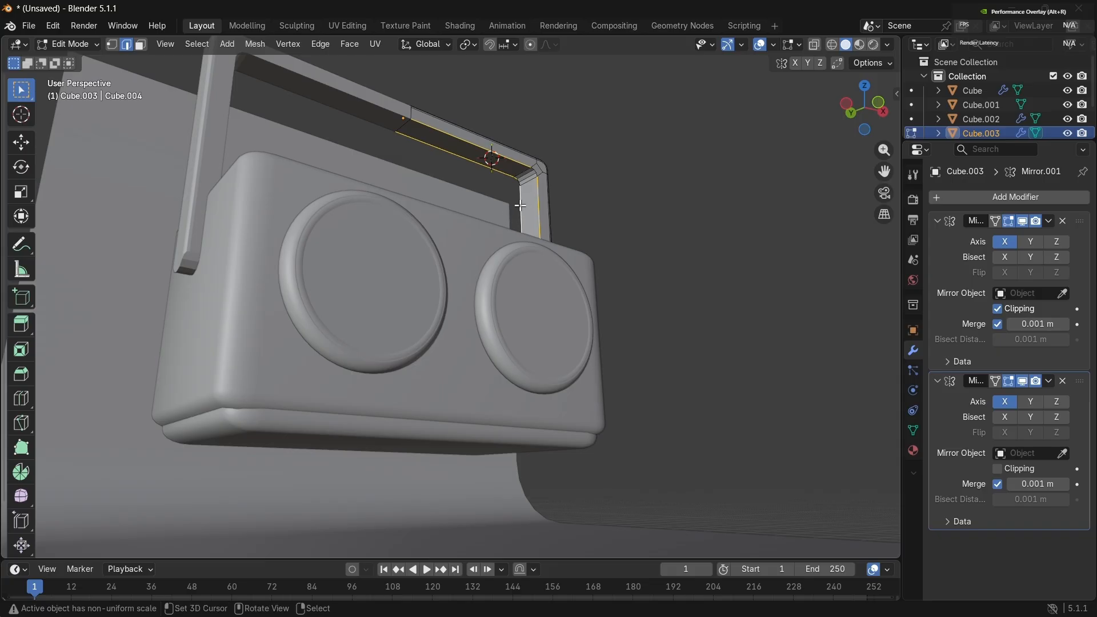
shift+click(535, 175)
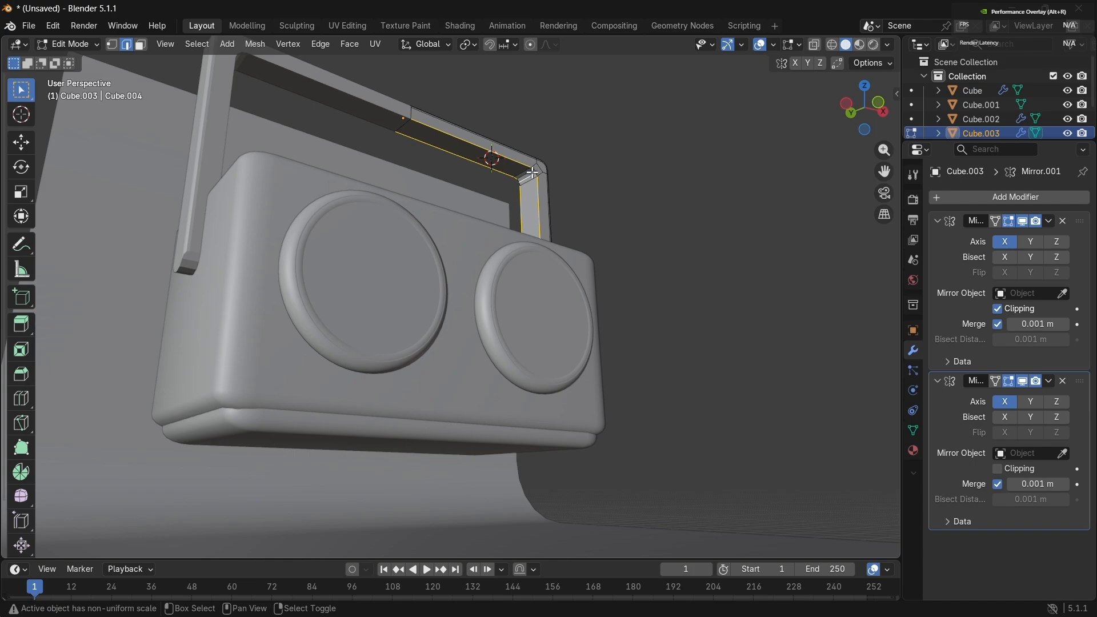
key(ctrl+z)
shift+click(531, 169)
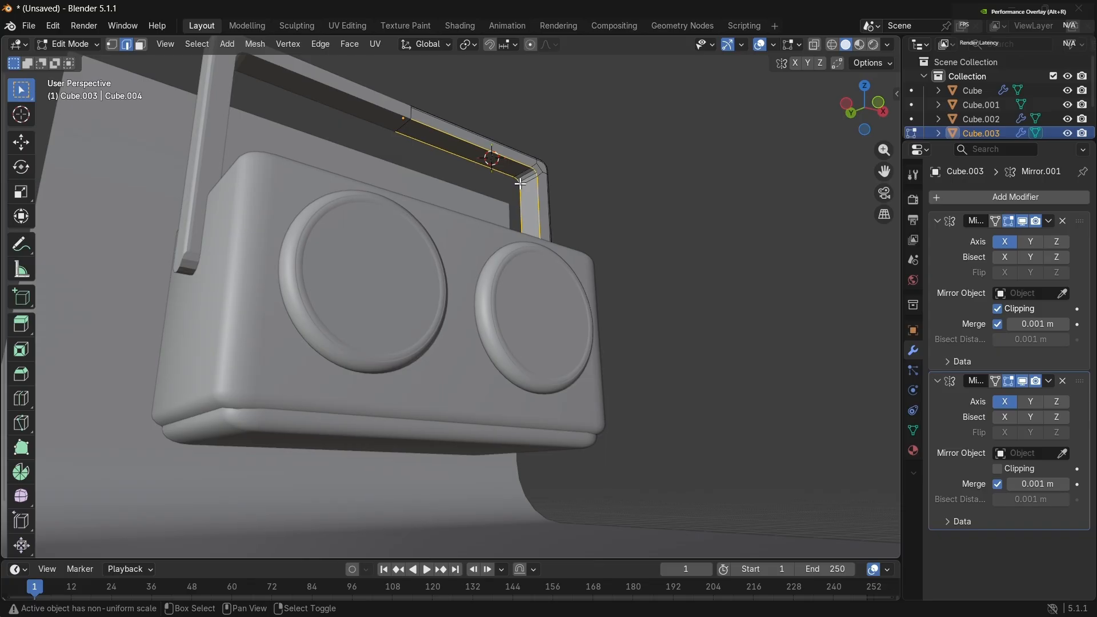
key(ctrl+b)
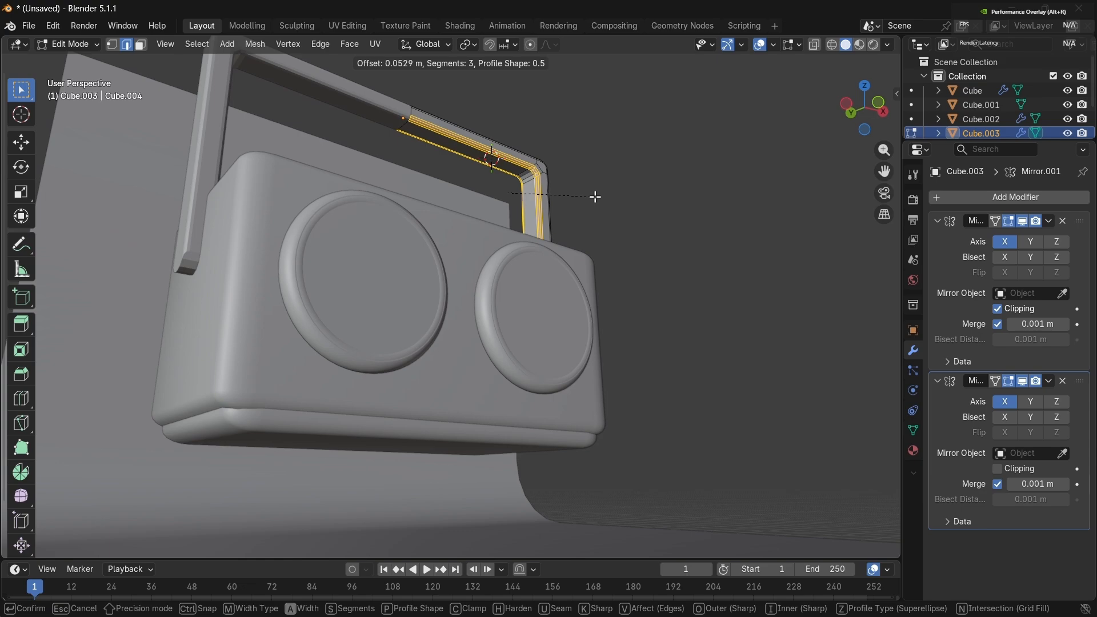
click(595, 197)
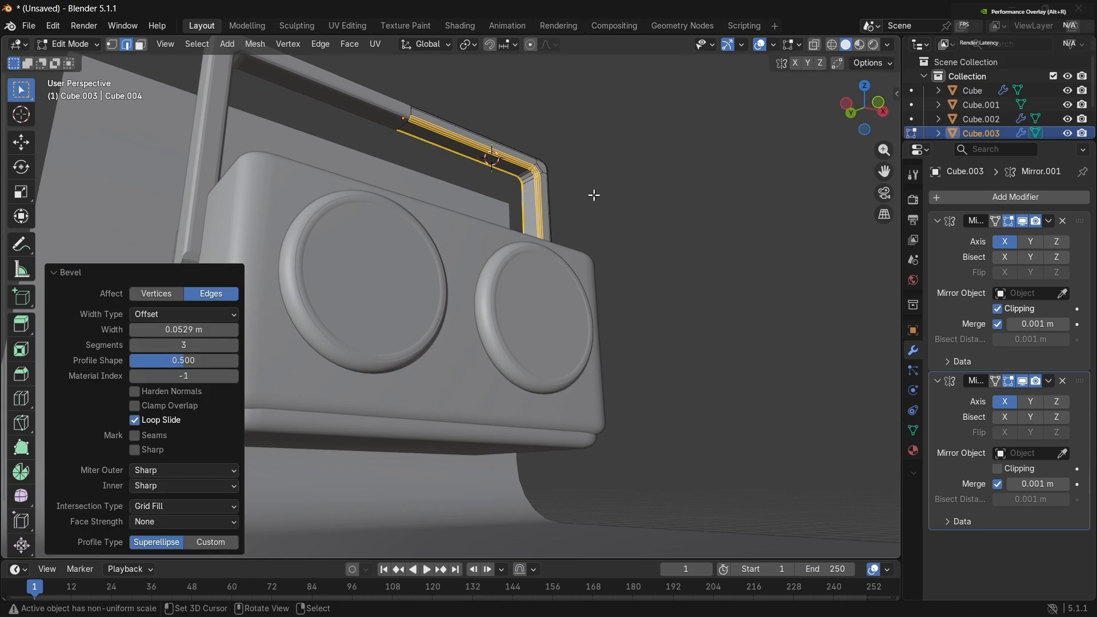
Step: Return to Object Mode and apply Shade Smooth to the handle
key(Tab)
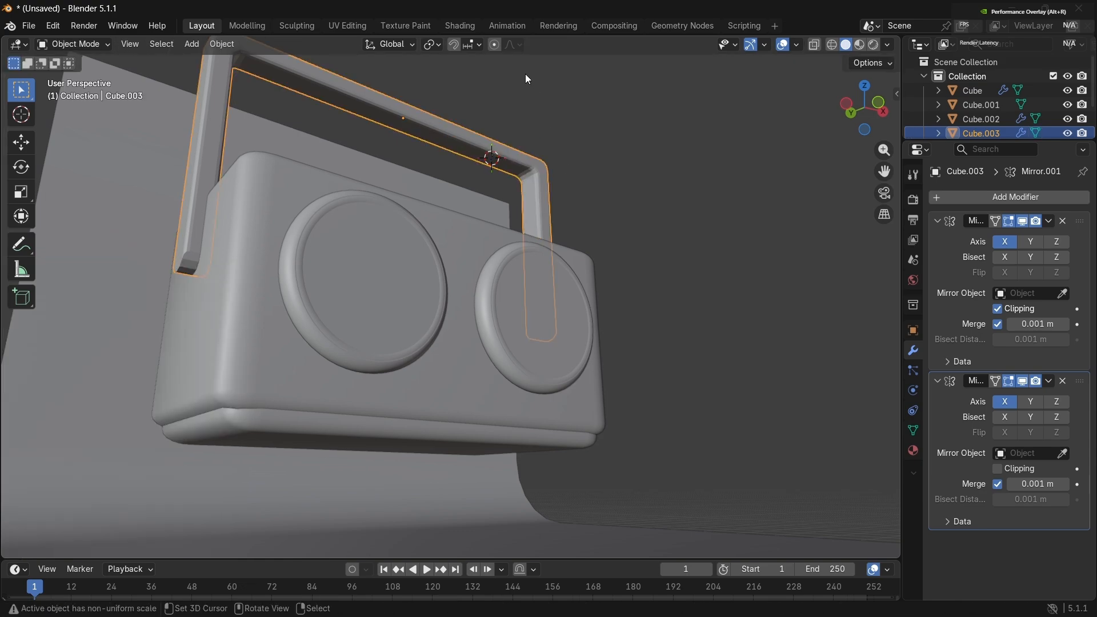
right_click(529, 183)
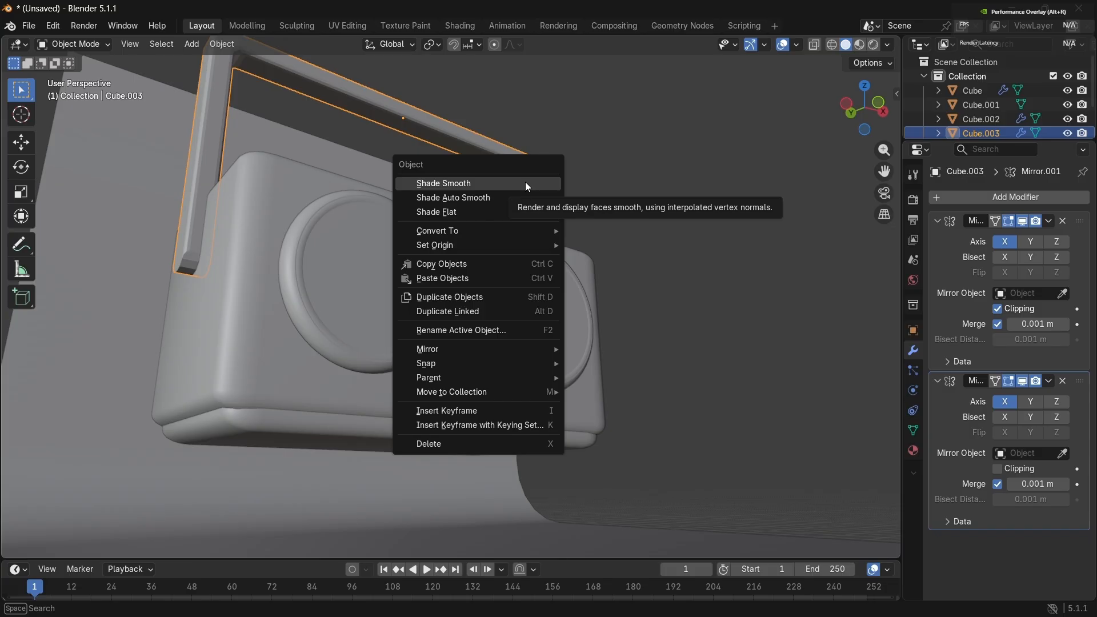
click(527, 182)
scroll(526, 181, down, 6)
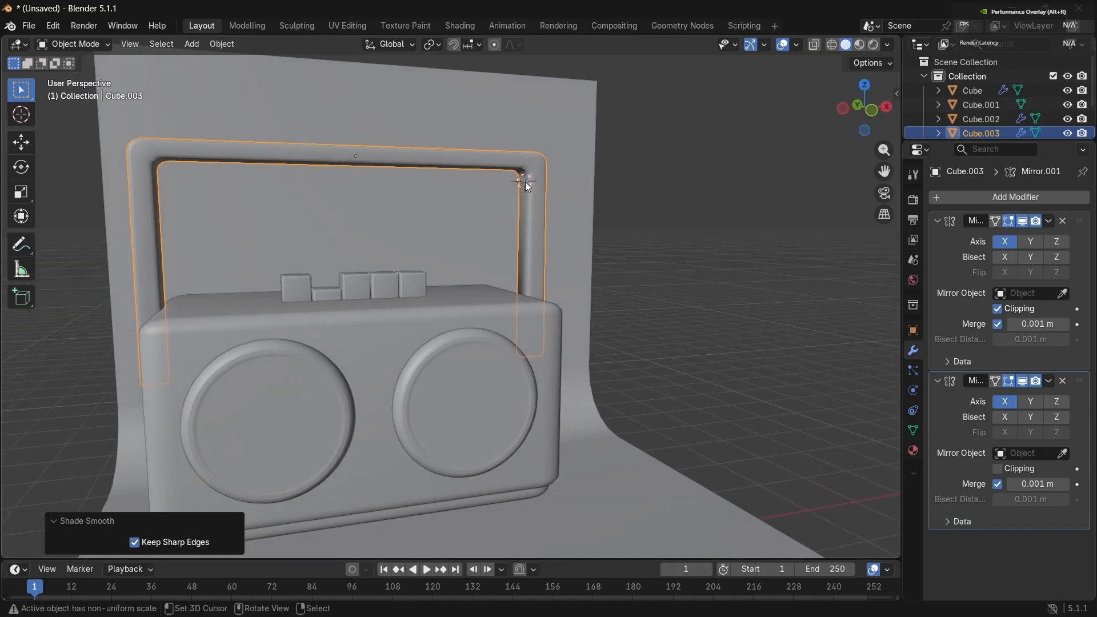
Step: Add a mesh cylinder and place it above the radio's handle, in front of the backdrop
middle_drag(525, 182, 403, 354)
key(shift+a)
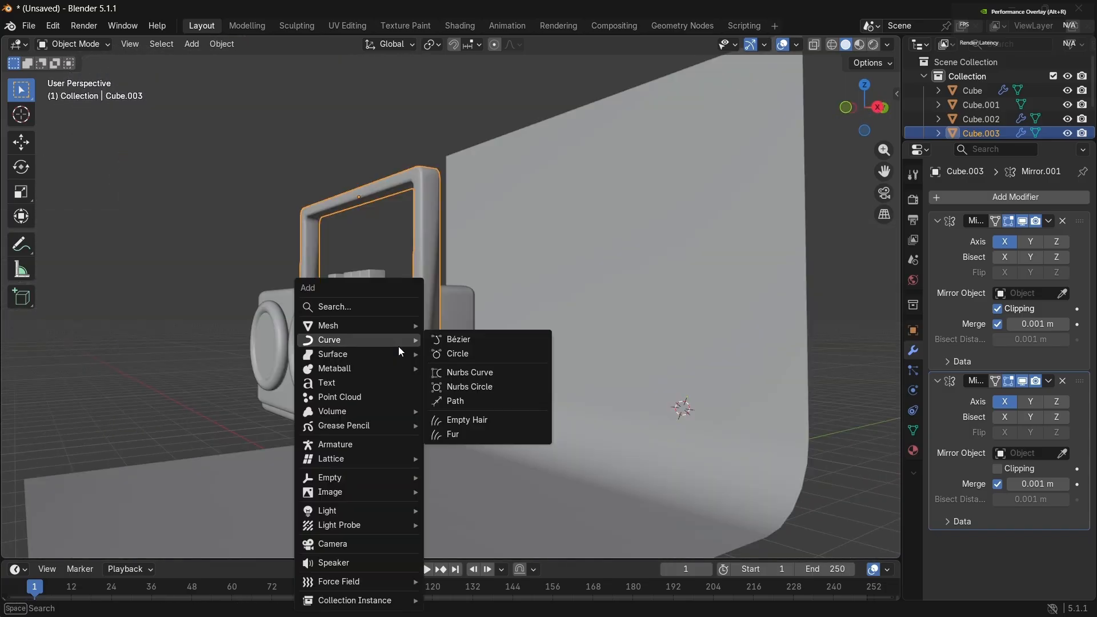
mouse_move(401, 362)
mouse_move(388, 327)
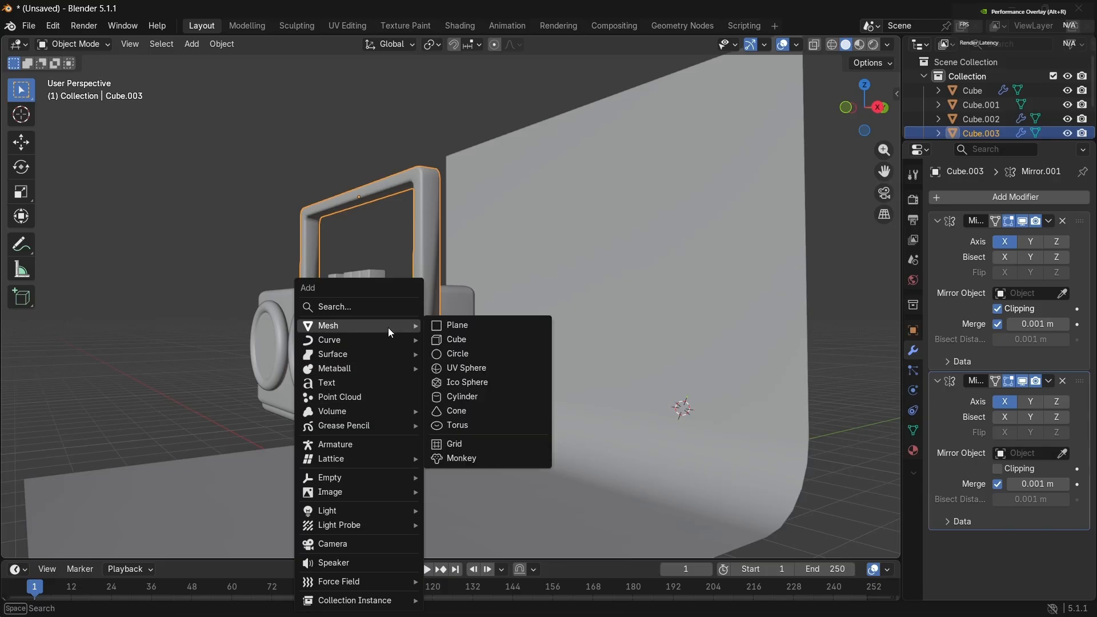
click(494, 393)
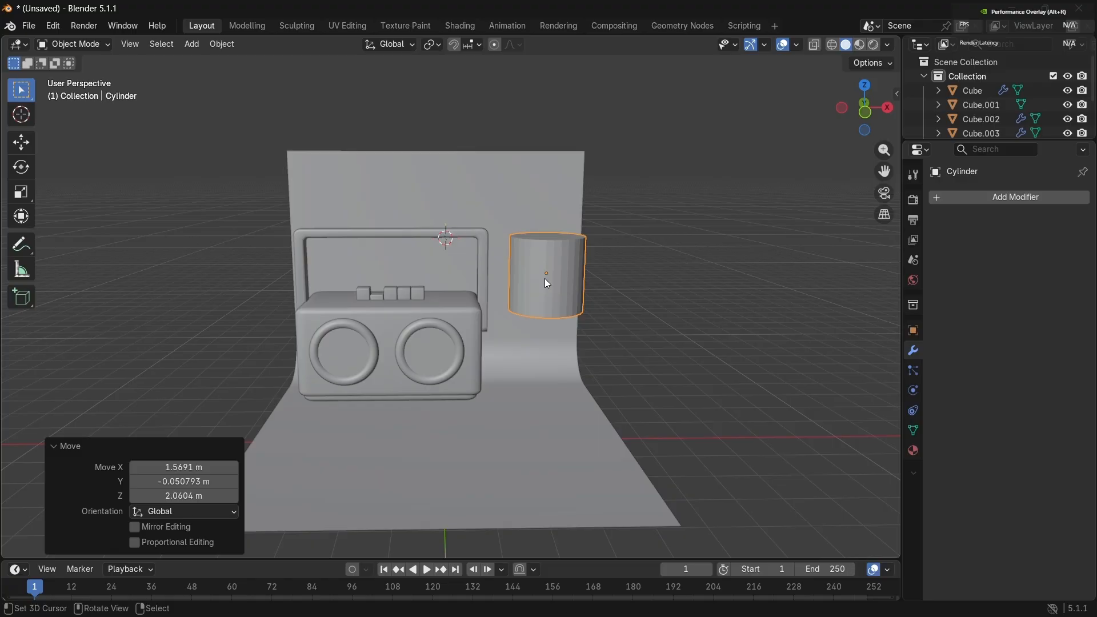
key(g)
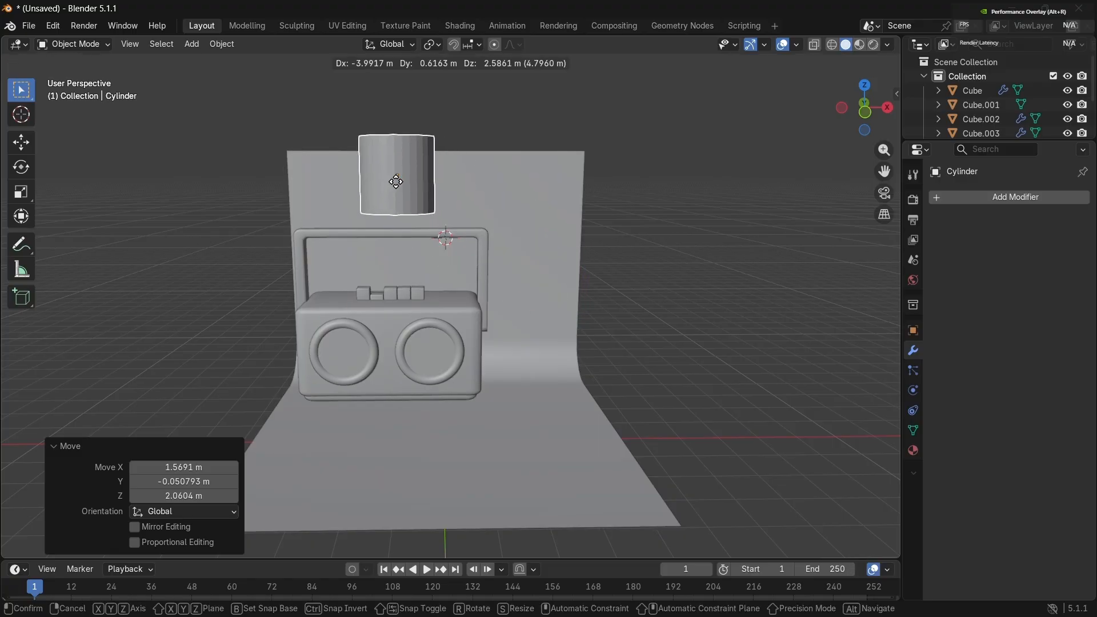
click(392, 186)
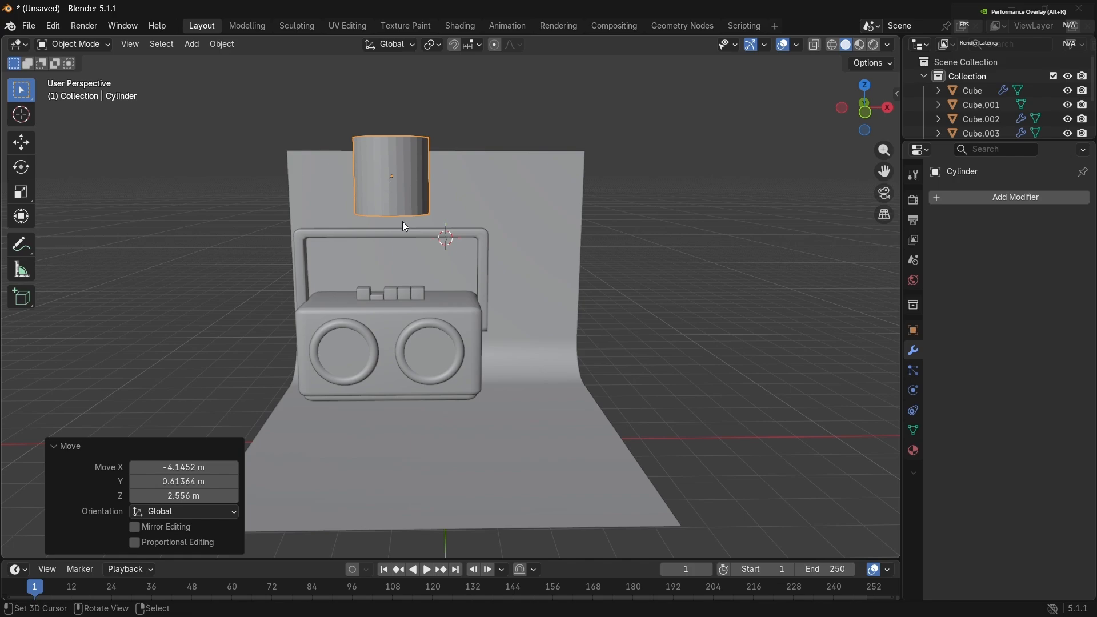
Step: Flatten the cylinder along Z by a scale factor of about 0.374
shift+right_click(394, 190)
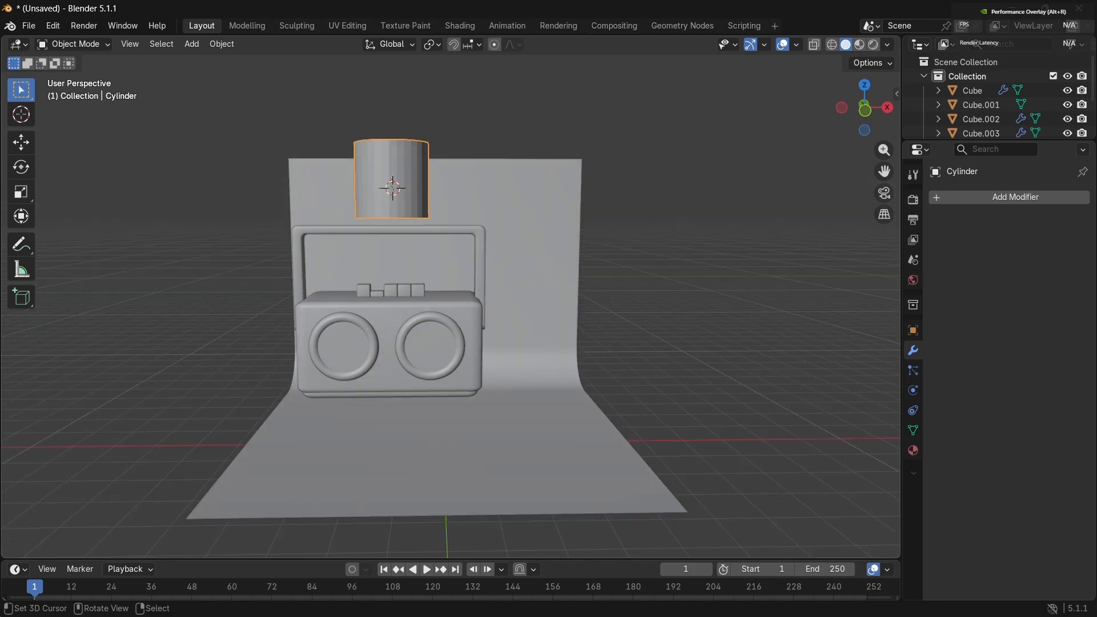
key(s)
key(z)
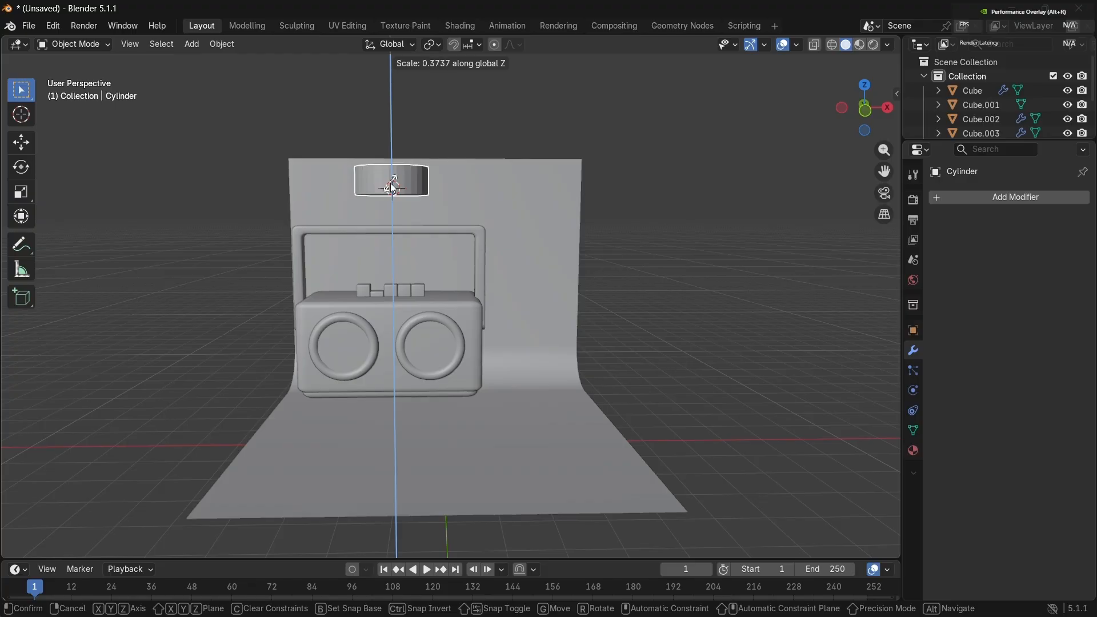
click(393, 187)
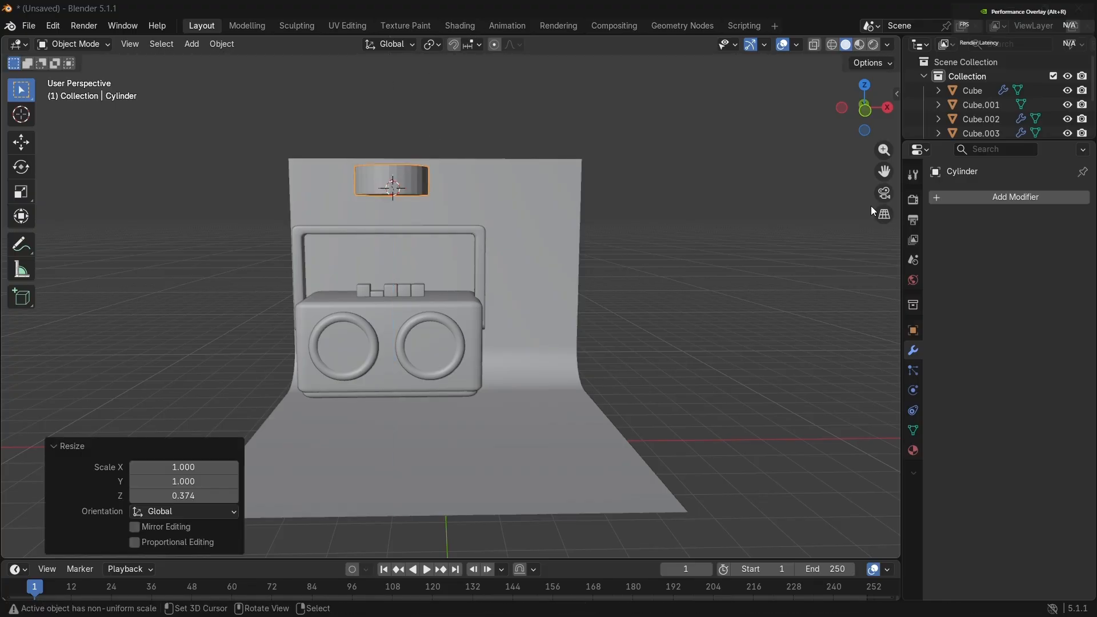
Step: Add a Mirror modifier to the cylinder
click(969, 196)
mouse_move(958, 226)
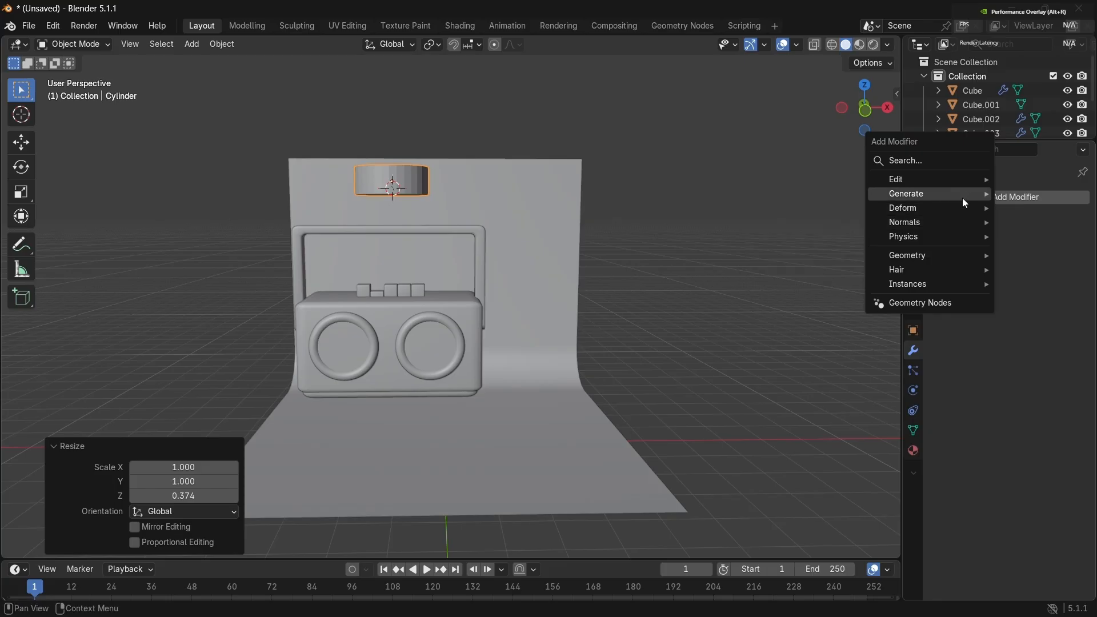
mouse_move(963, 196)
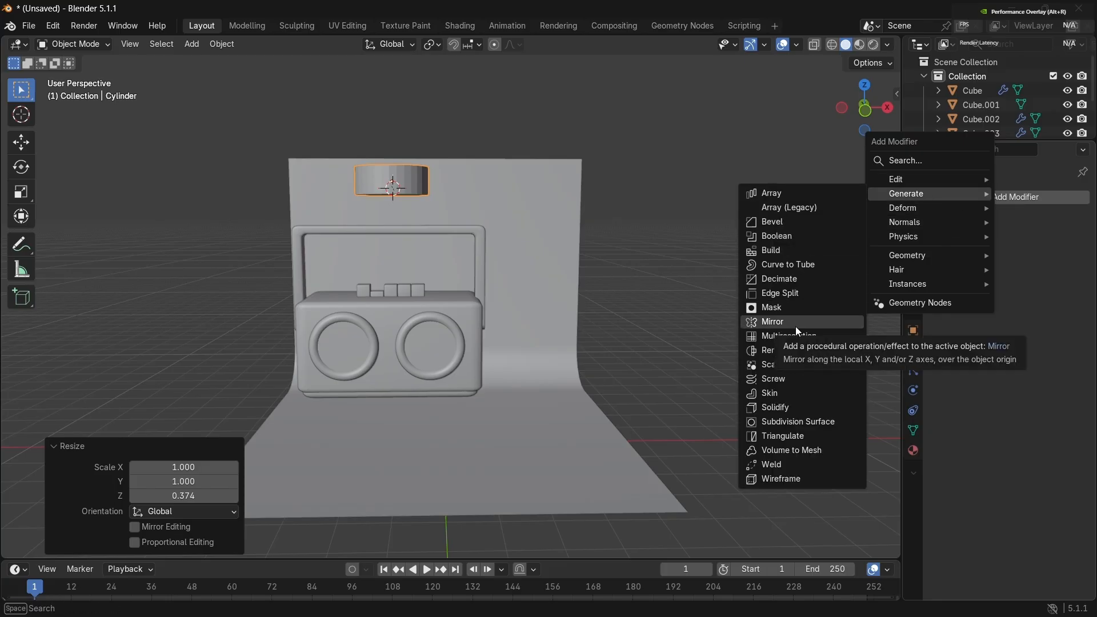
click(798, 330)
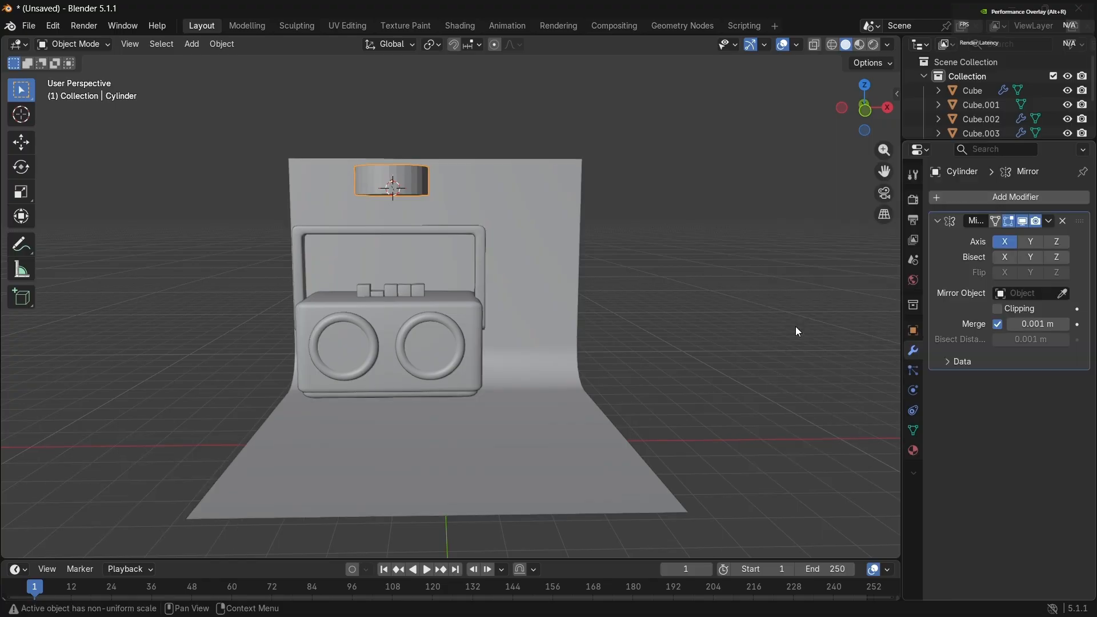
Step: In Edit Mode, move the cylinder's mesh about 2.41 m along X and rotate it 90° about Y
key(Tab)
key(g)
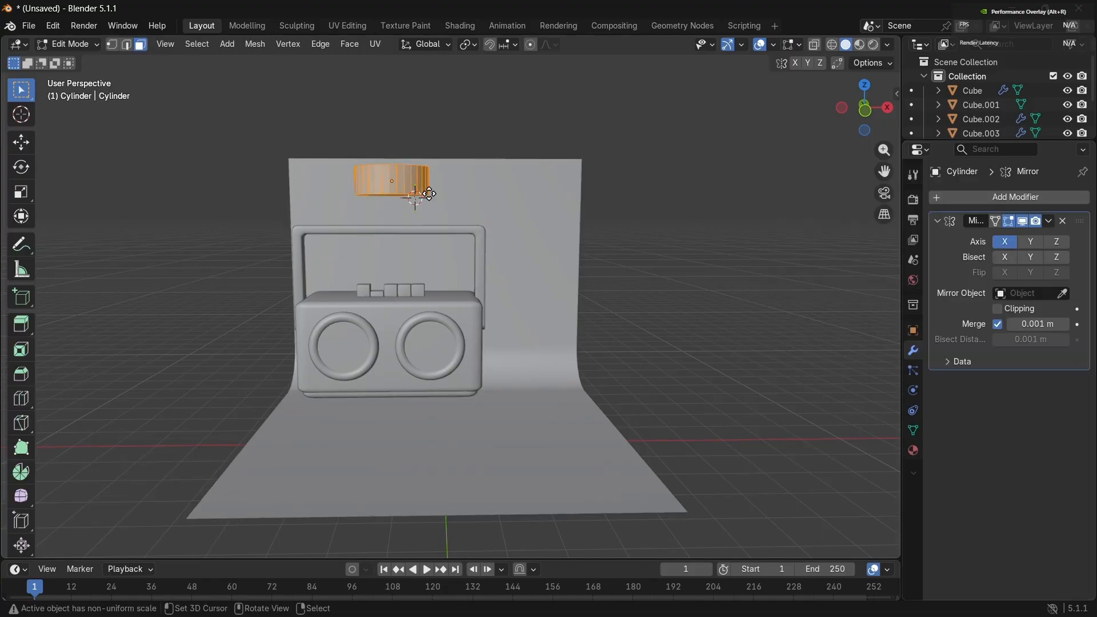
key(x)
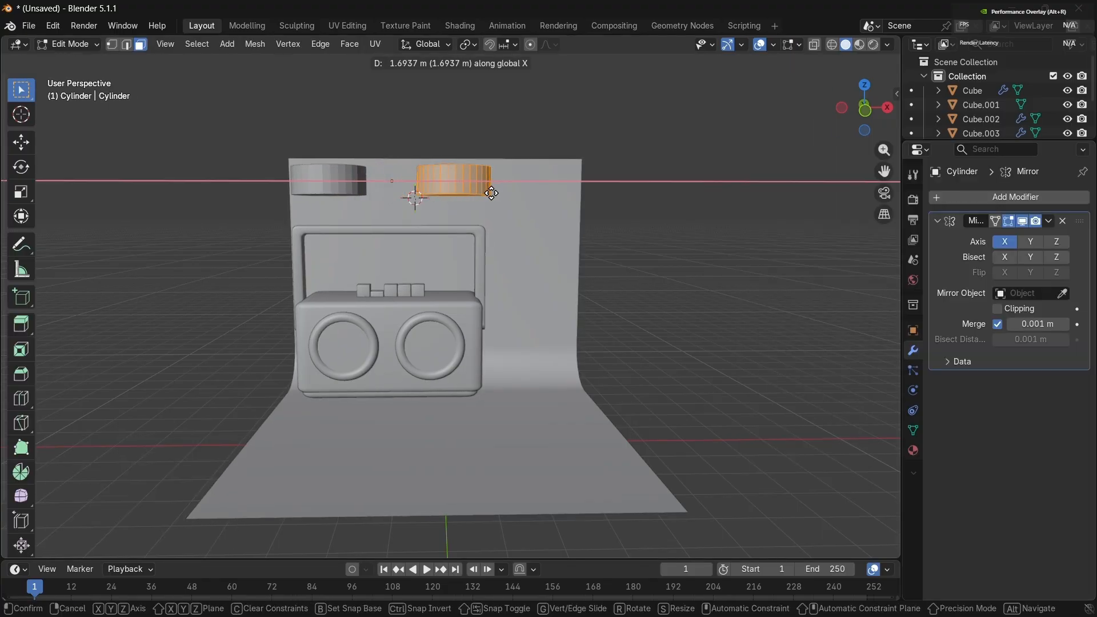
click(518, 193)
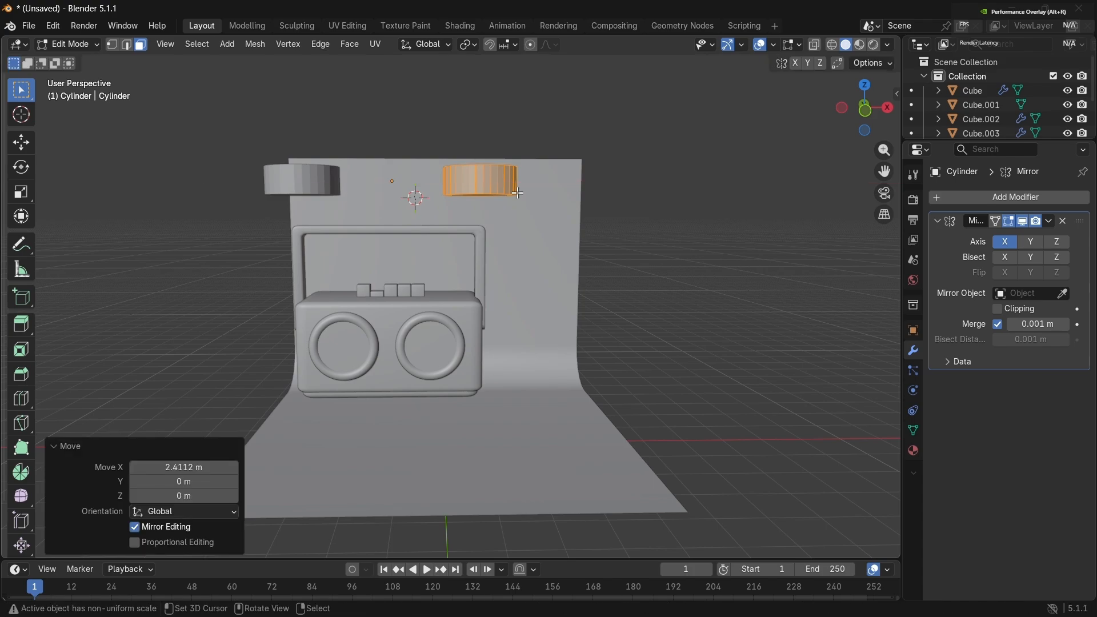
text(ry)
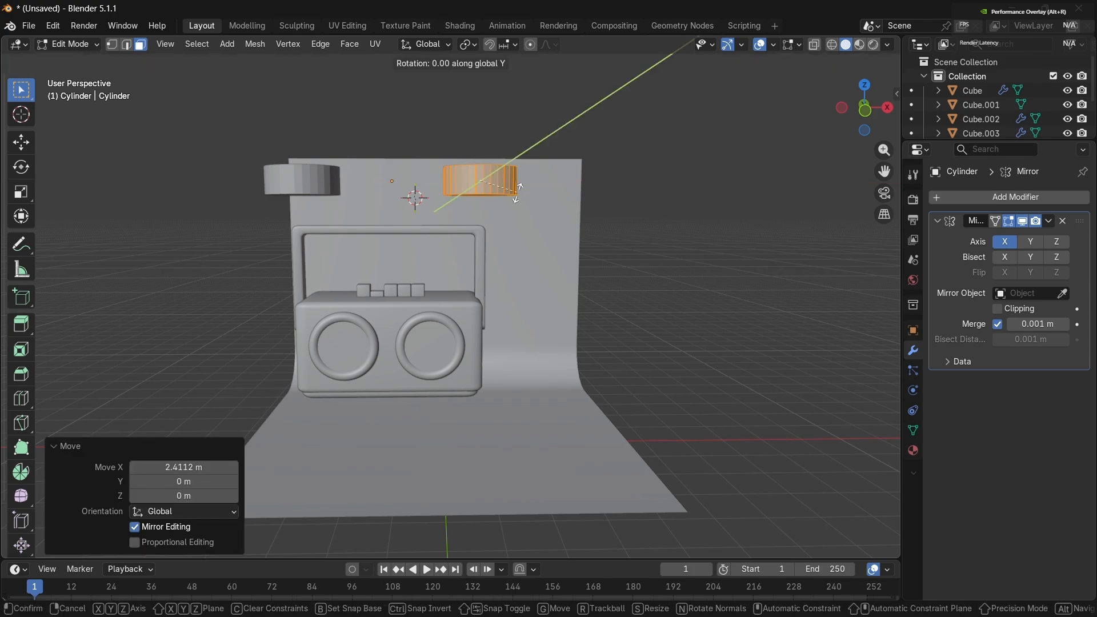
text(90)
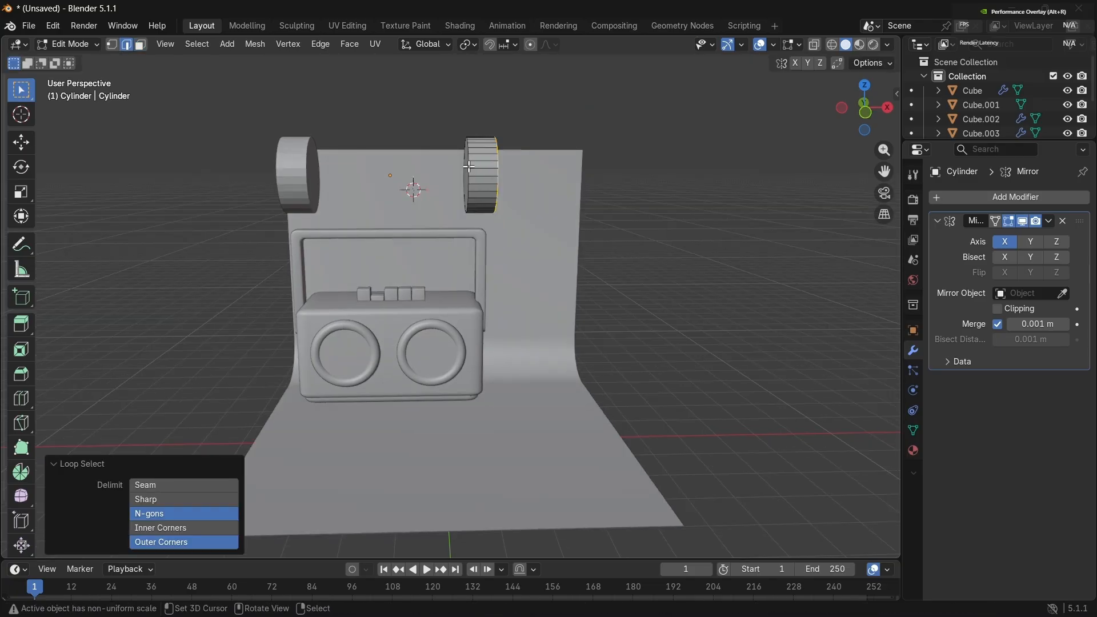
Step: Bevel both rim edge loops of the cylinder by about 0.254 m with 3 segments
alt+shift+click(469, 166)
key(ctrl+b)
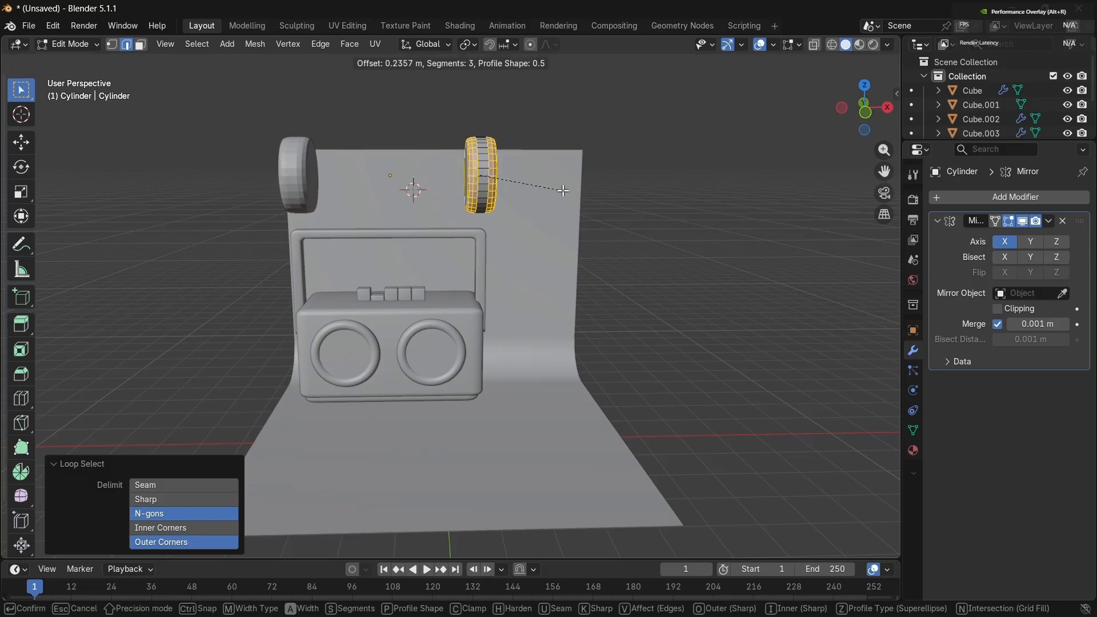
click(562, 191)
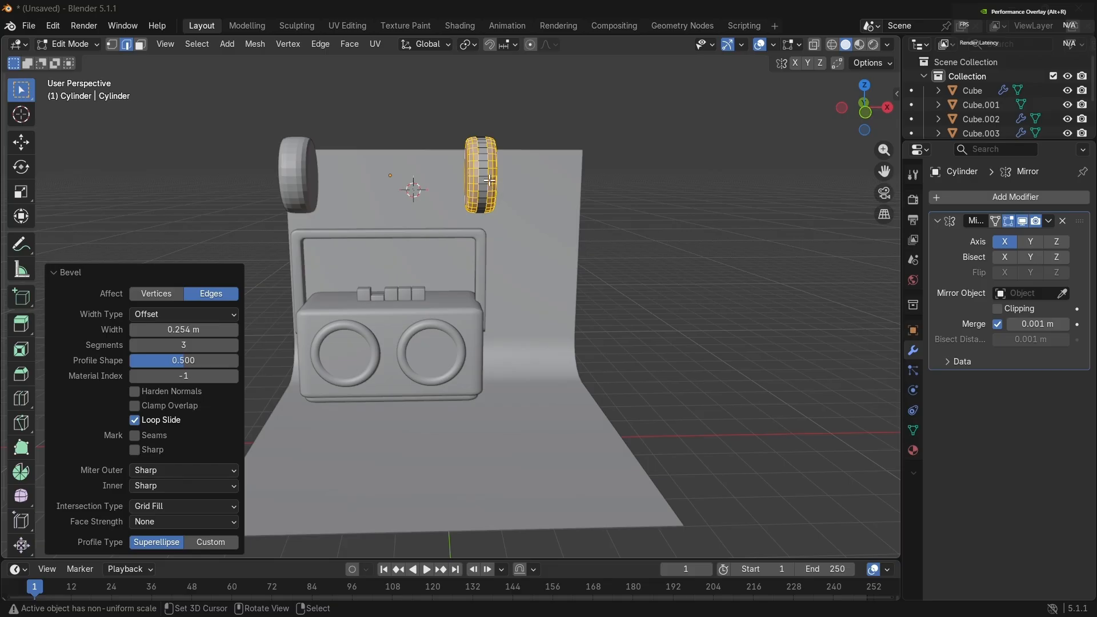
Step: Scale the cylinder's whole mesh down uniformly by a factor of about 0.509
click(507, 177)
key(ctrl+z)
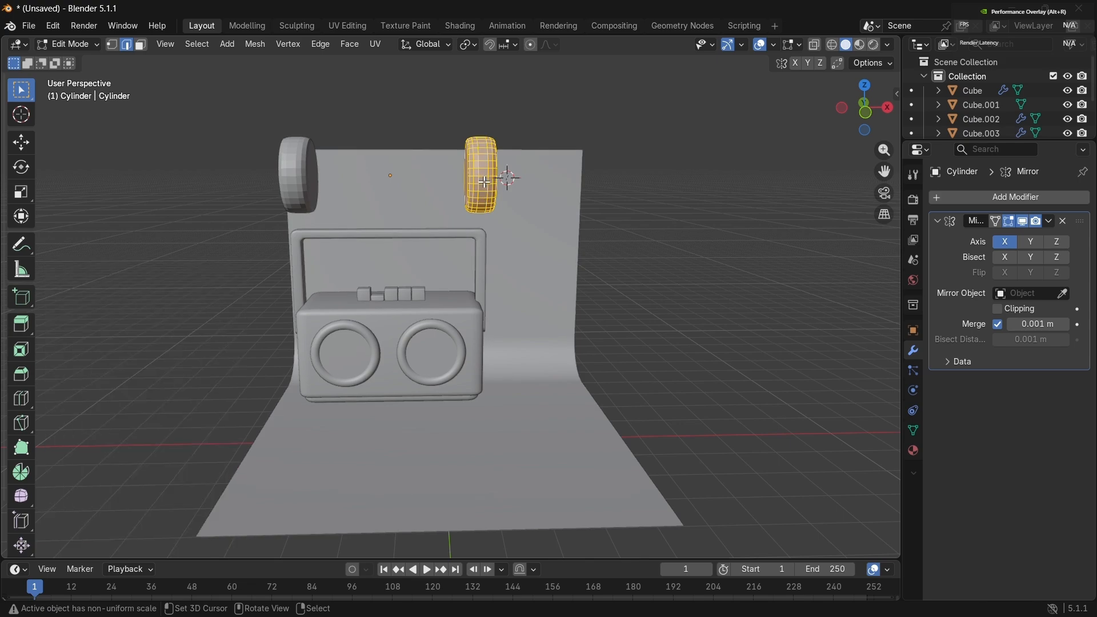
key(s)
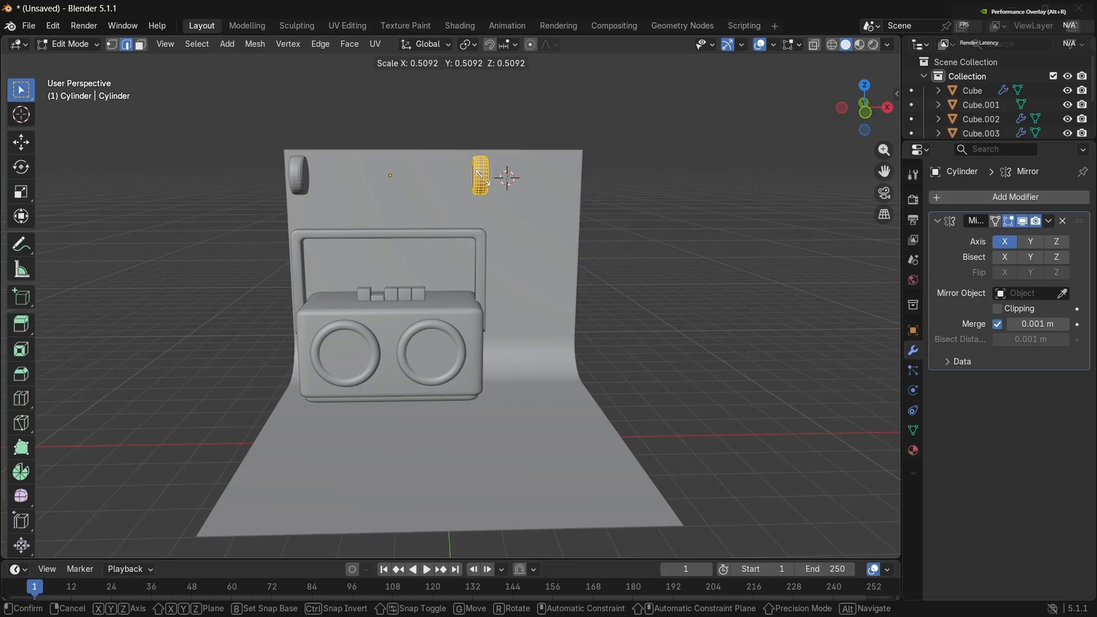
click(485, 180)
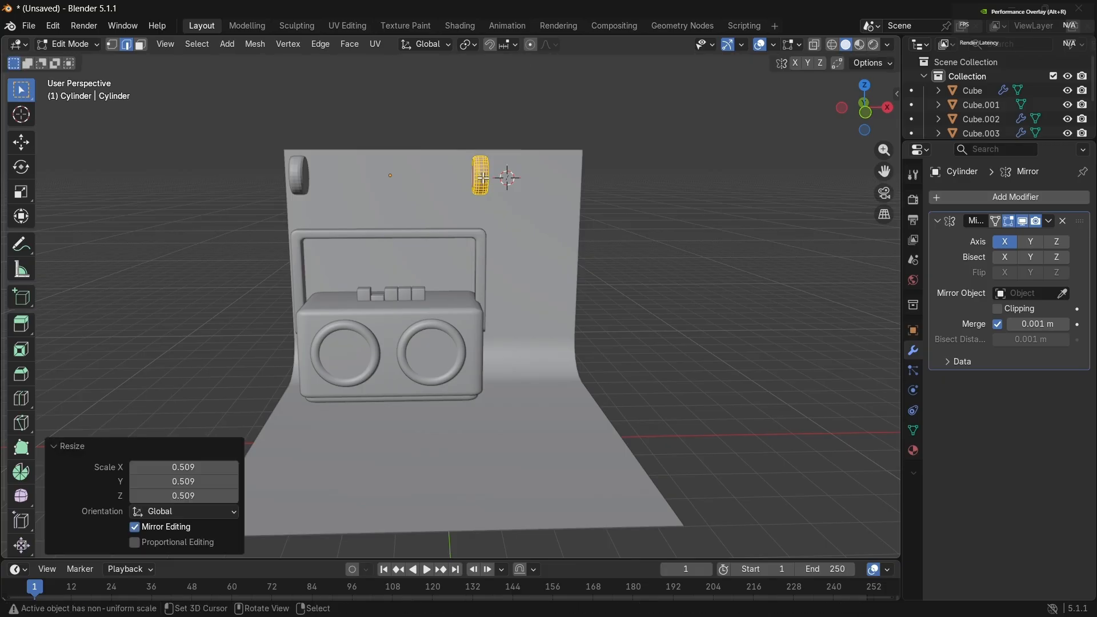
Step: Move the cylinder mesh about -2.96 m along Y, nudge it about 0.026 m back, and return to Object Mode
middle_drag(483, 178, 396, 173)
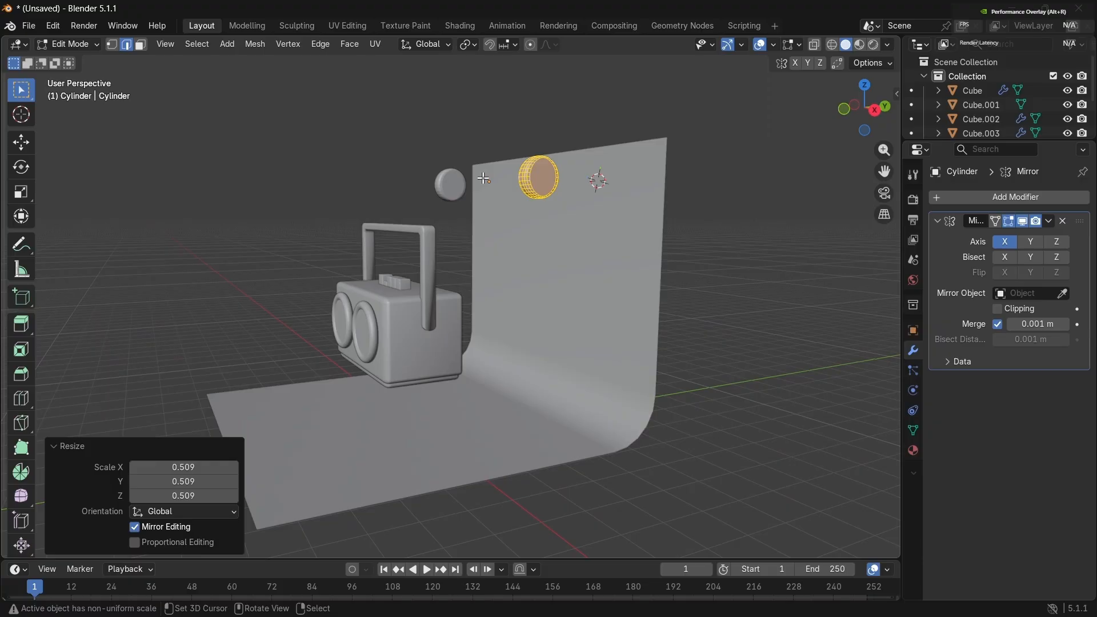
key(g)
key(y)
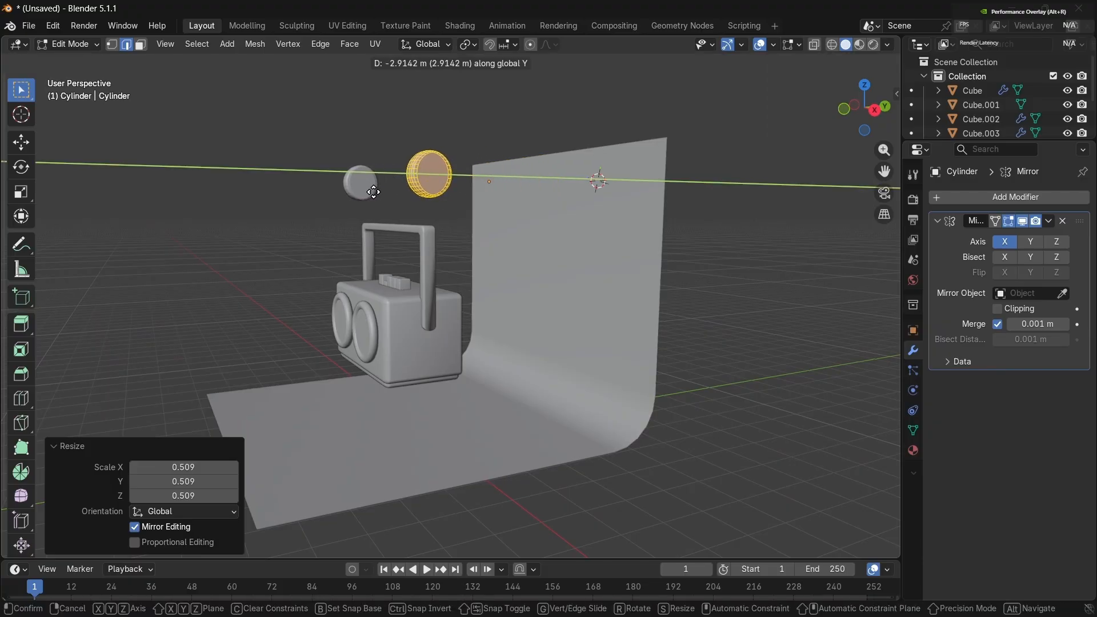
click(372, 193)
middle_drag(372, 192, 371, 192)
key(g)
key(y)
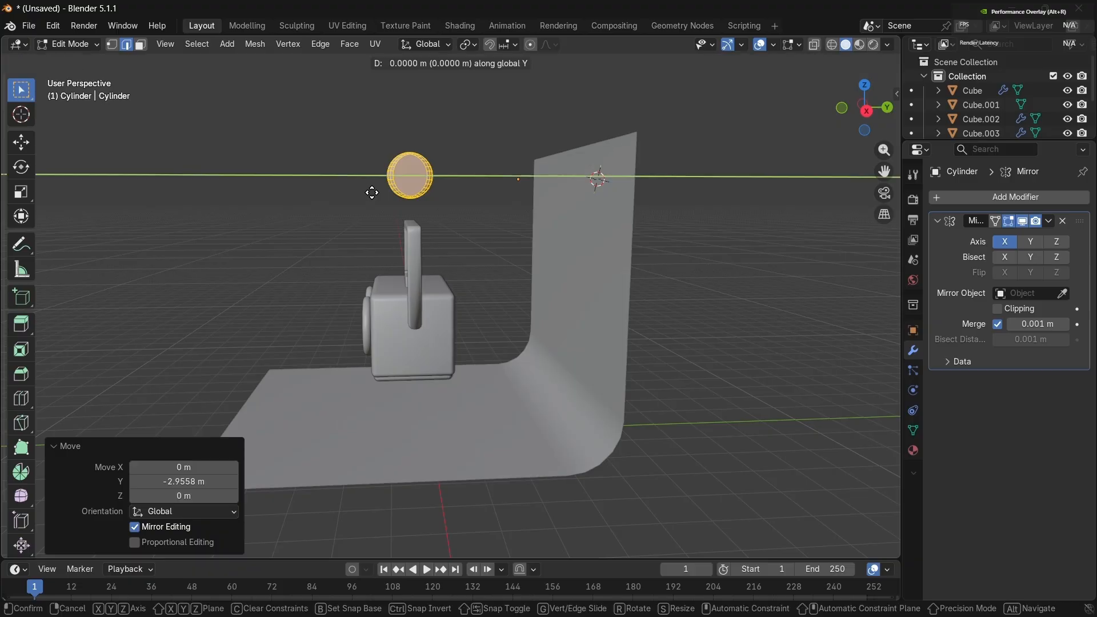
click(372, 192)
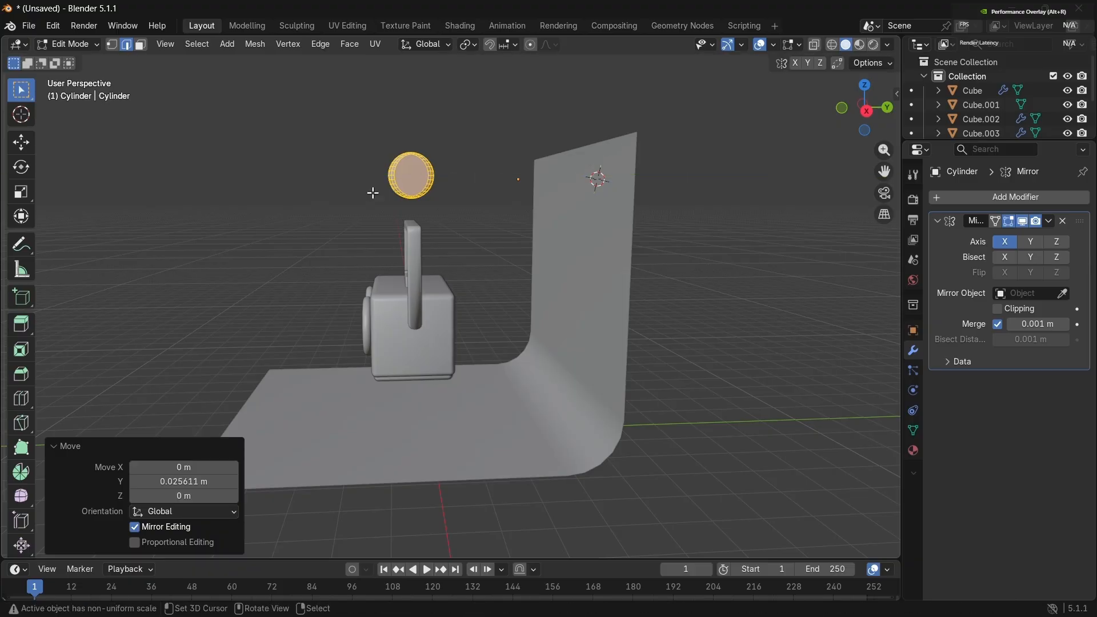
middle_drag(372, 193, 372, 192)
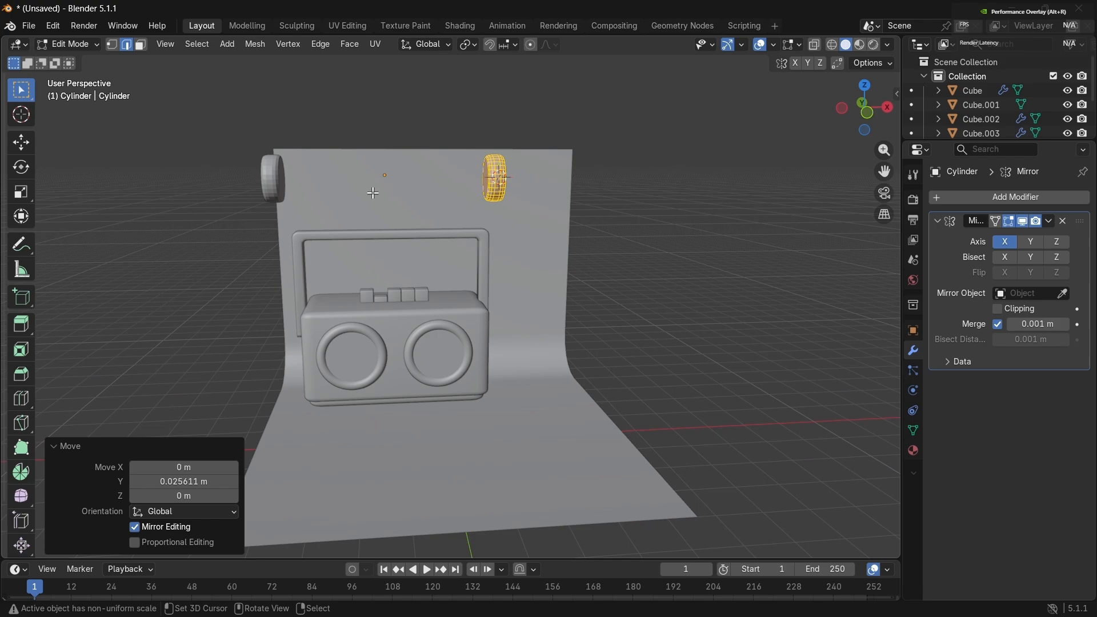
key(Tab)
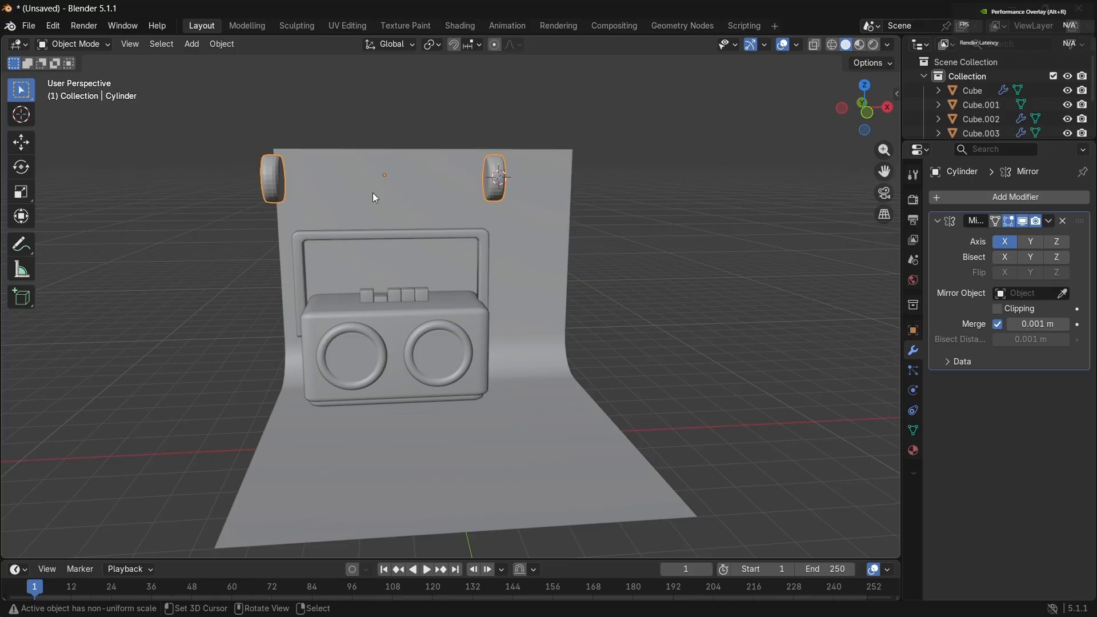
Step: Lower the mirrored cylinder pair along Z to the sides of the radio body and shade it smooth
key(g)
key(z)
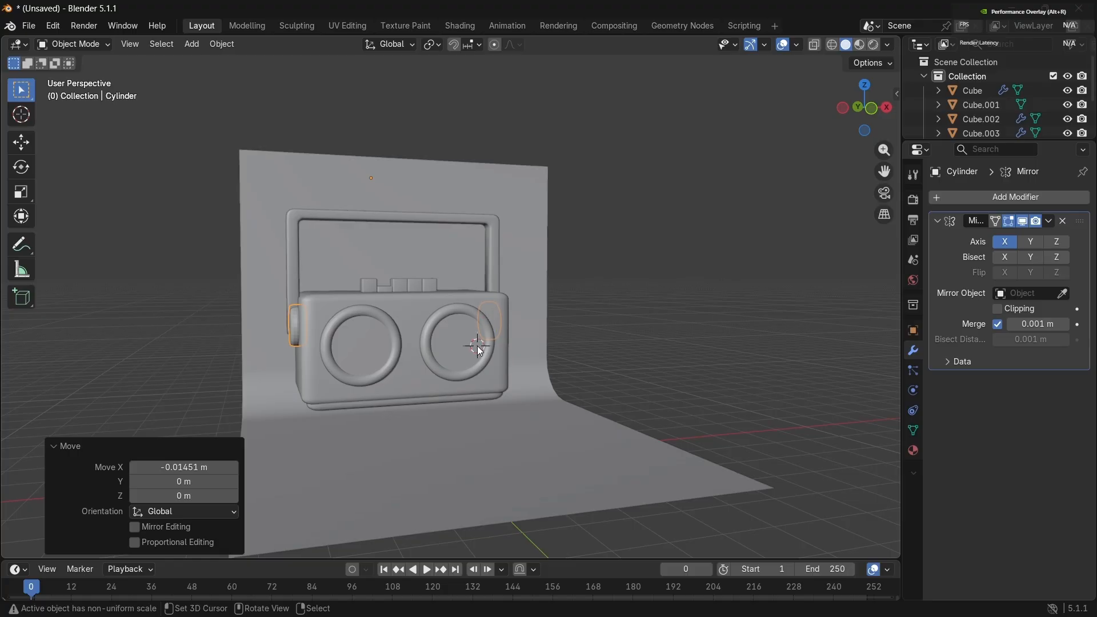
middle_drag(478, 345, 478, 345)
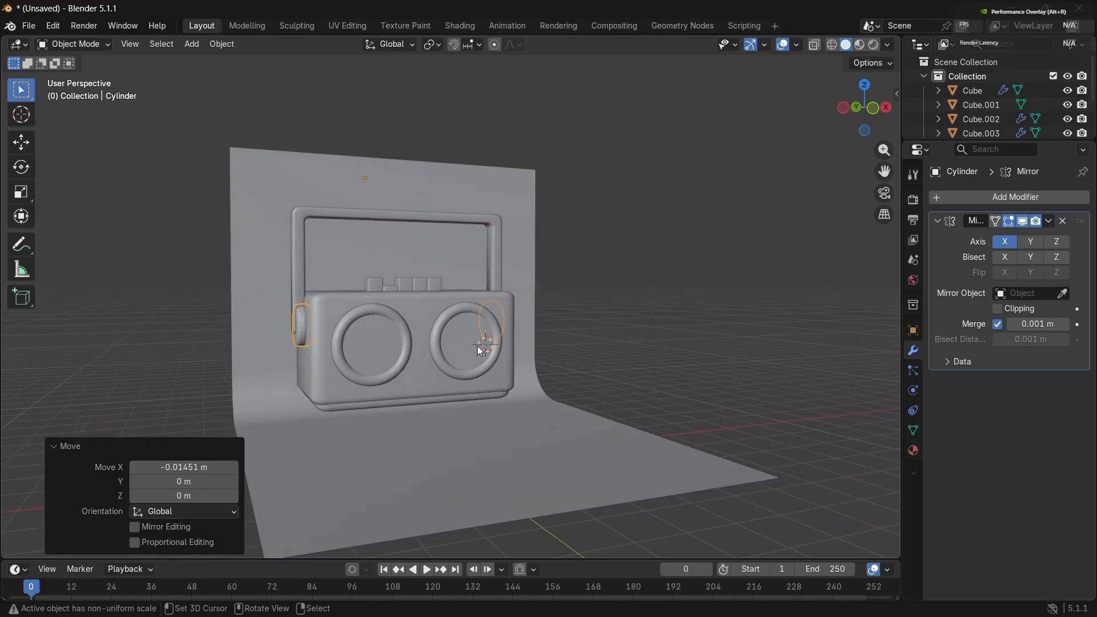
right_click(477, 345)
click(478, 340)
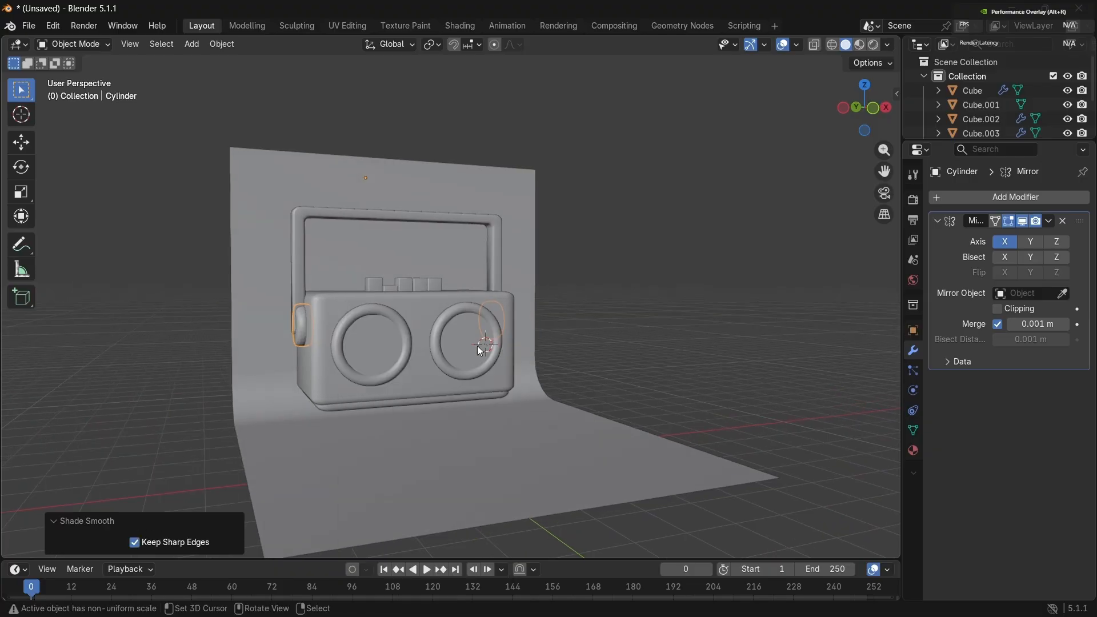
Step: Place the 3D cursor near the foot of the backdrop and add a torus mesh
middle_drag(532, 347, 535, 348)
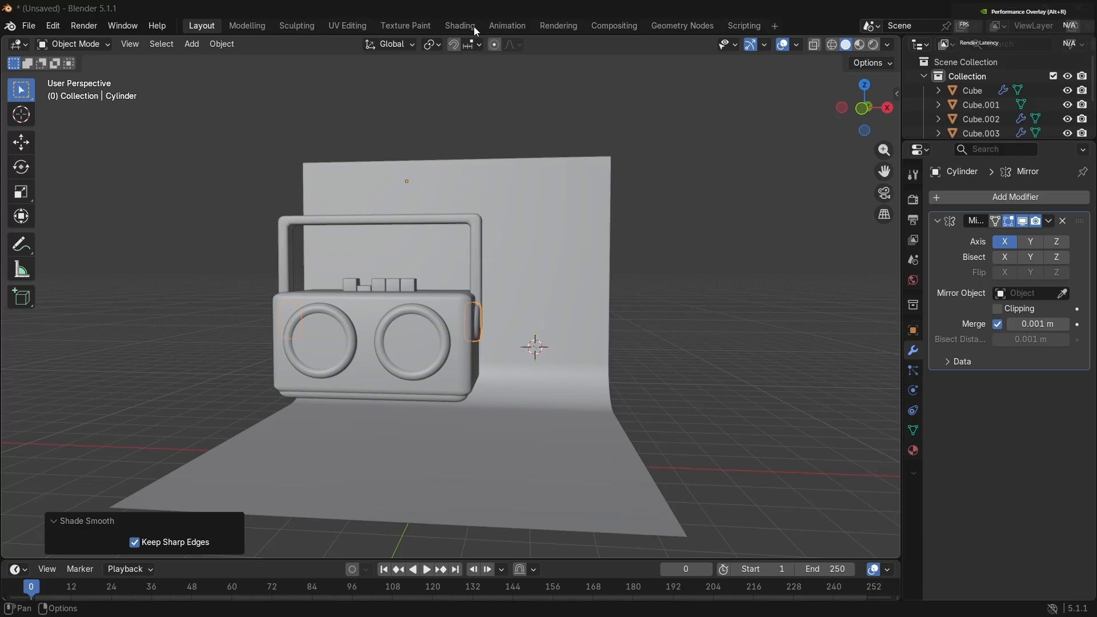
click(473, 284)
scroll(473, 284, down, 2)
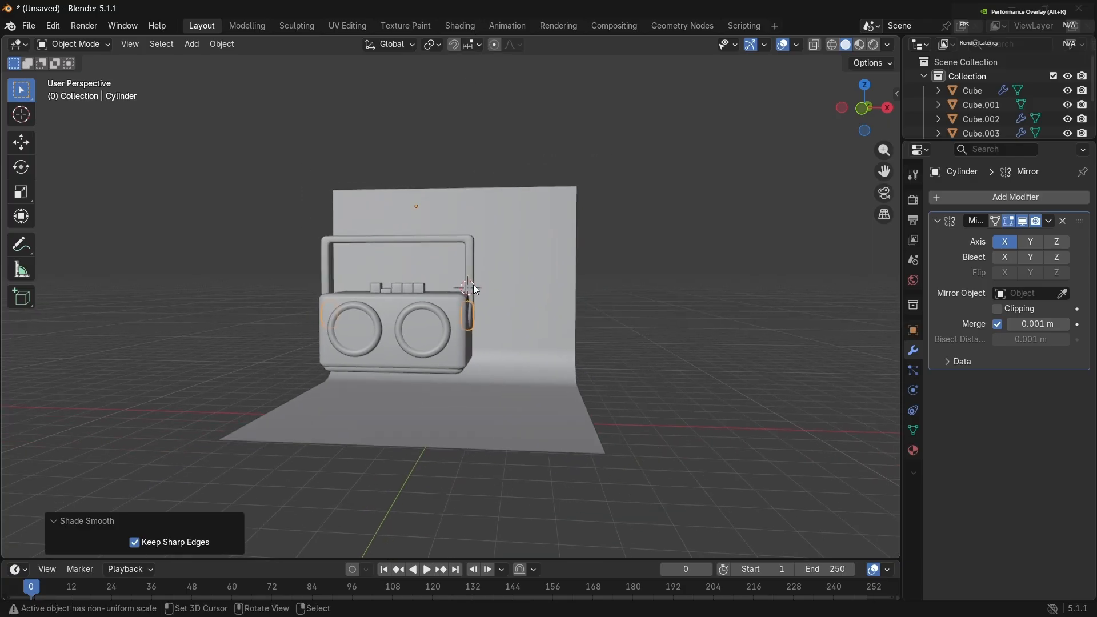
middle_drag(473, 284, 473, 291)
click(488, 369)
middle_drag(489, 369, 488, 369)
scroll(488, 369, up, 1)
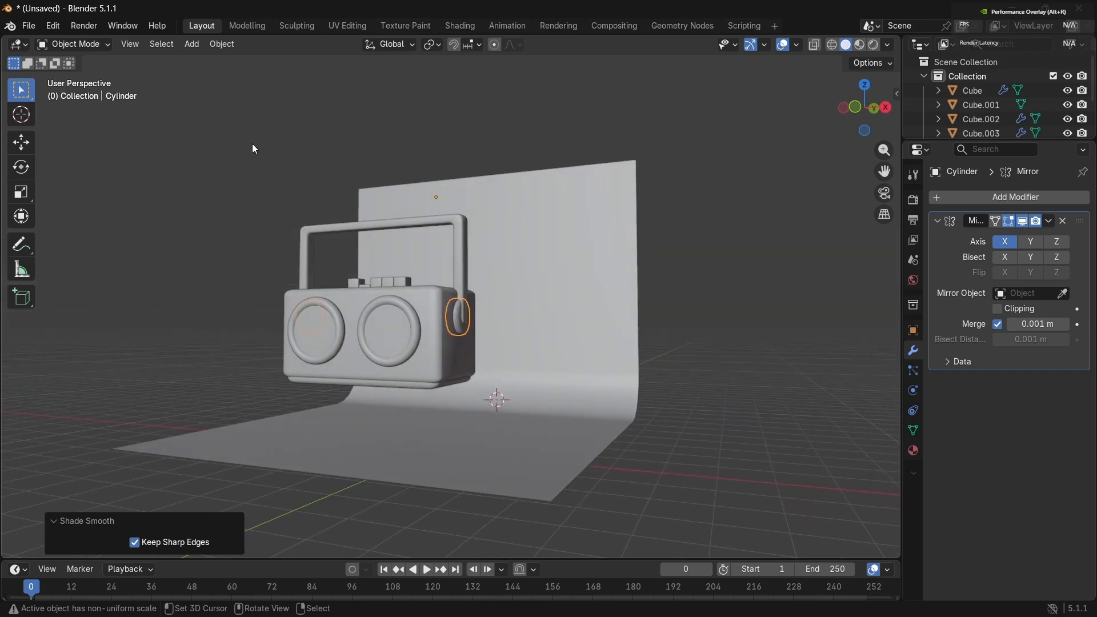
key(shift+a)
mouse_move(253, 145)
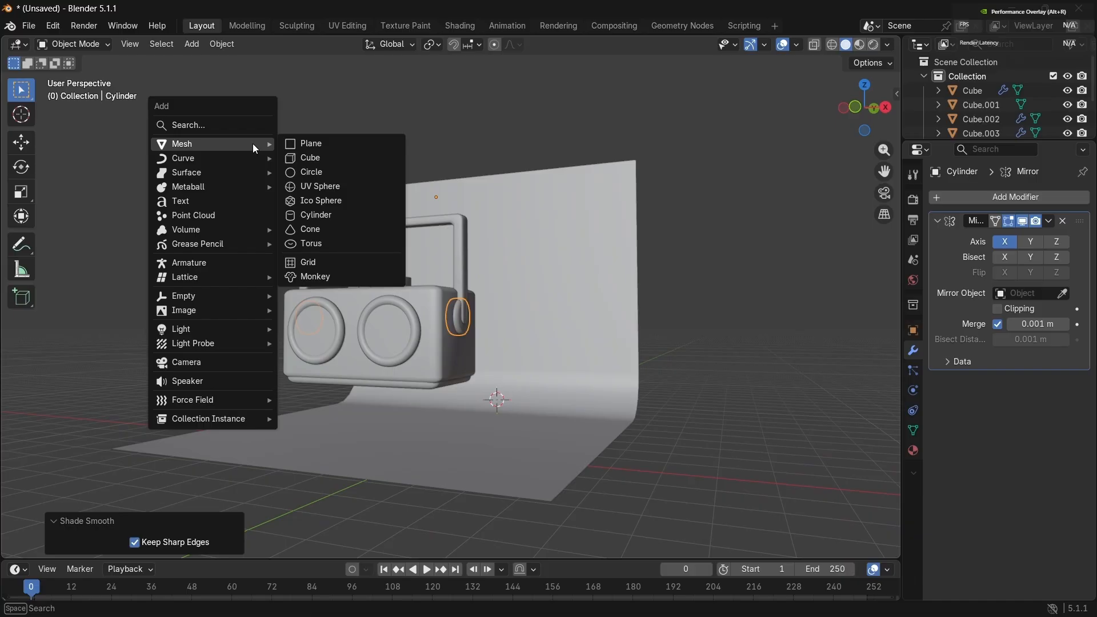
click(348, 246)
Step: Position the torus below the radio by moving it about -3.105 m along Y, -0.03 m along Z and 0.375 m along X
key(g)
key(z)
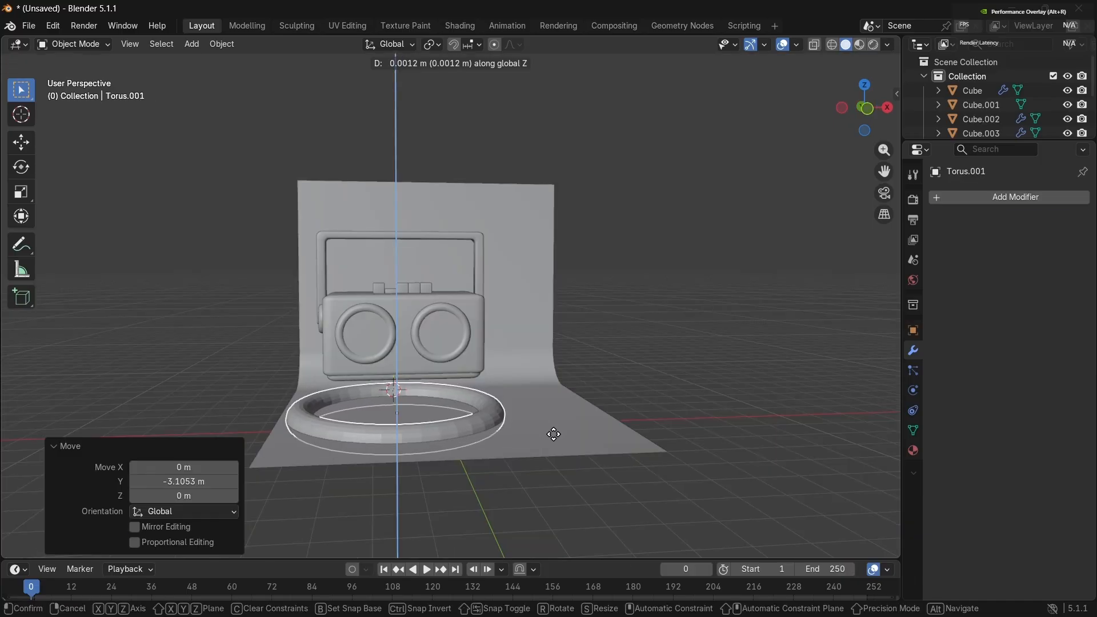
click(553, 434)
key(g)
key(x)
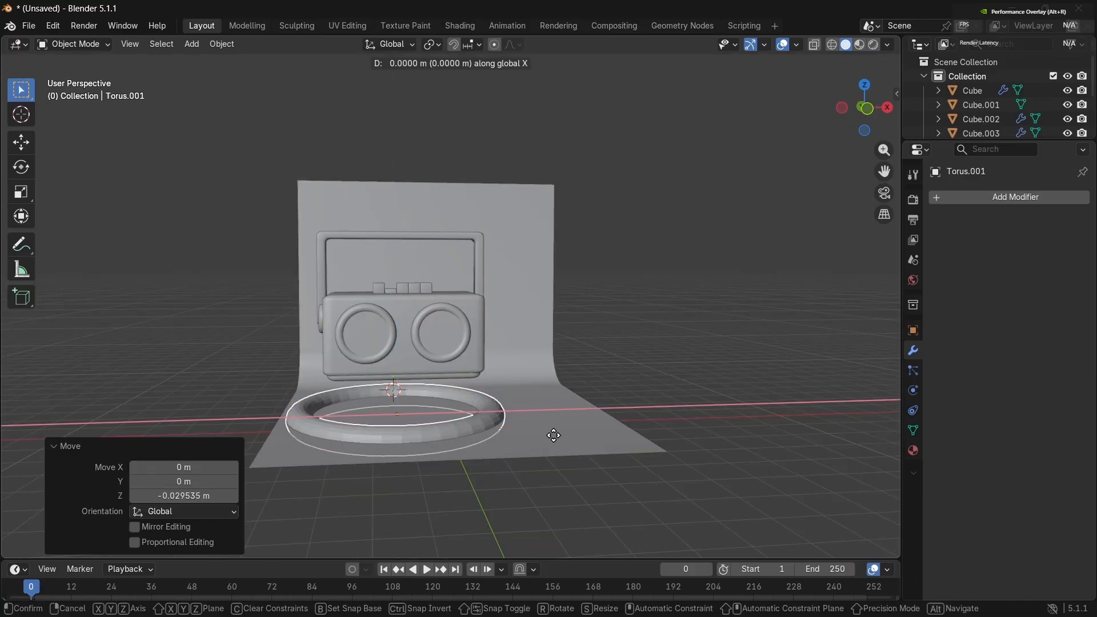
click(569, 436)
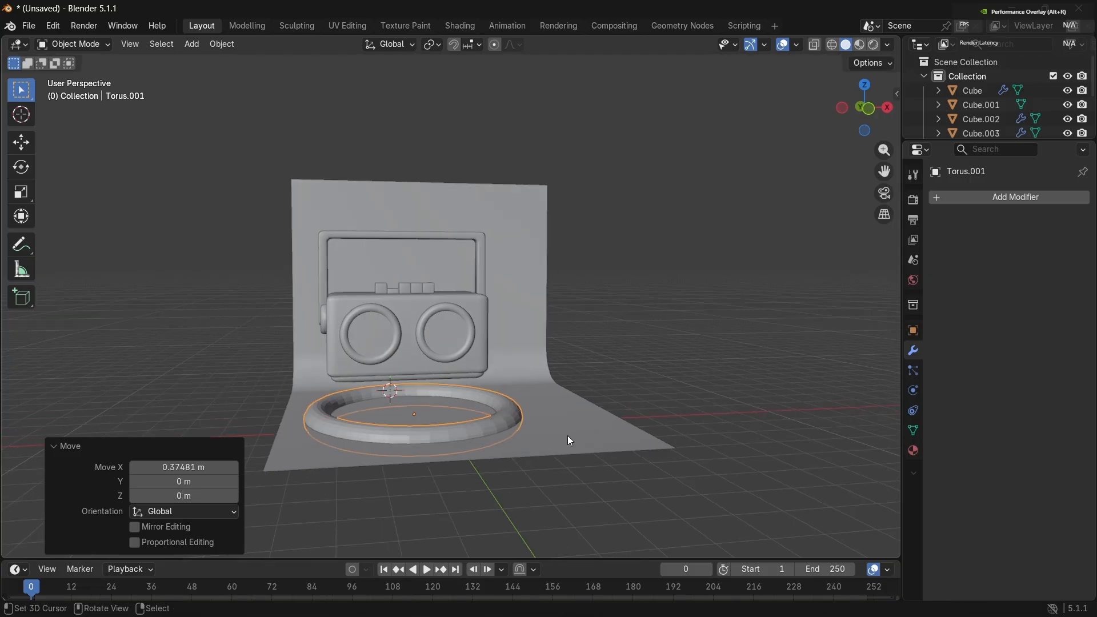
middle_drag(567, 436, 567, 435)
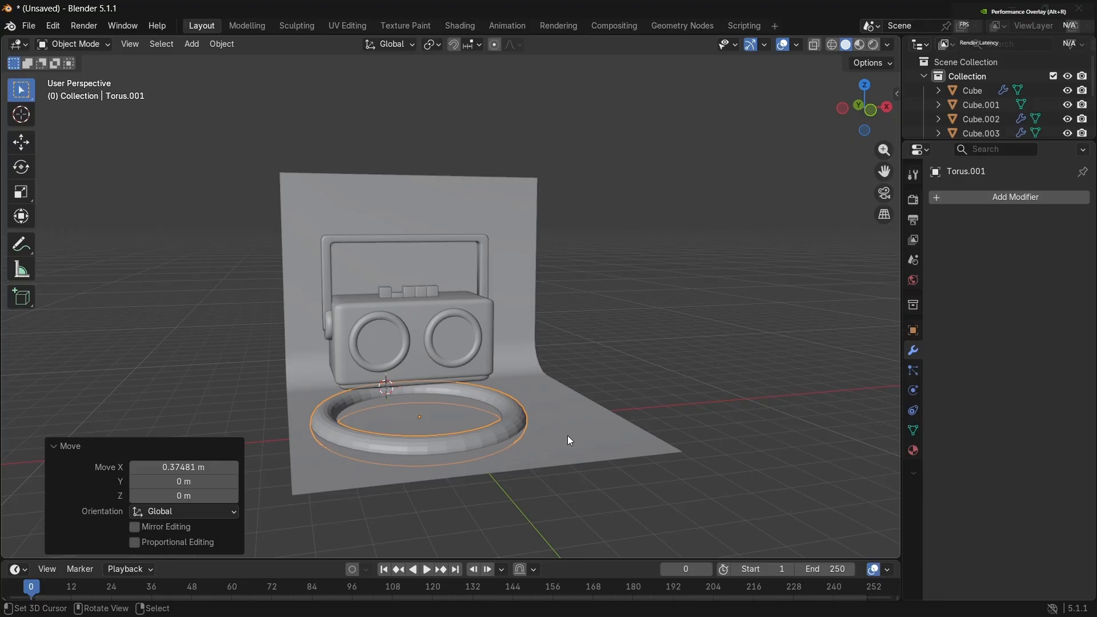
Step: Adjust the torus's height along Z, raising it about 0.218 m and then lowering it about 0.426 m
key(g)
key(z)
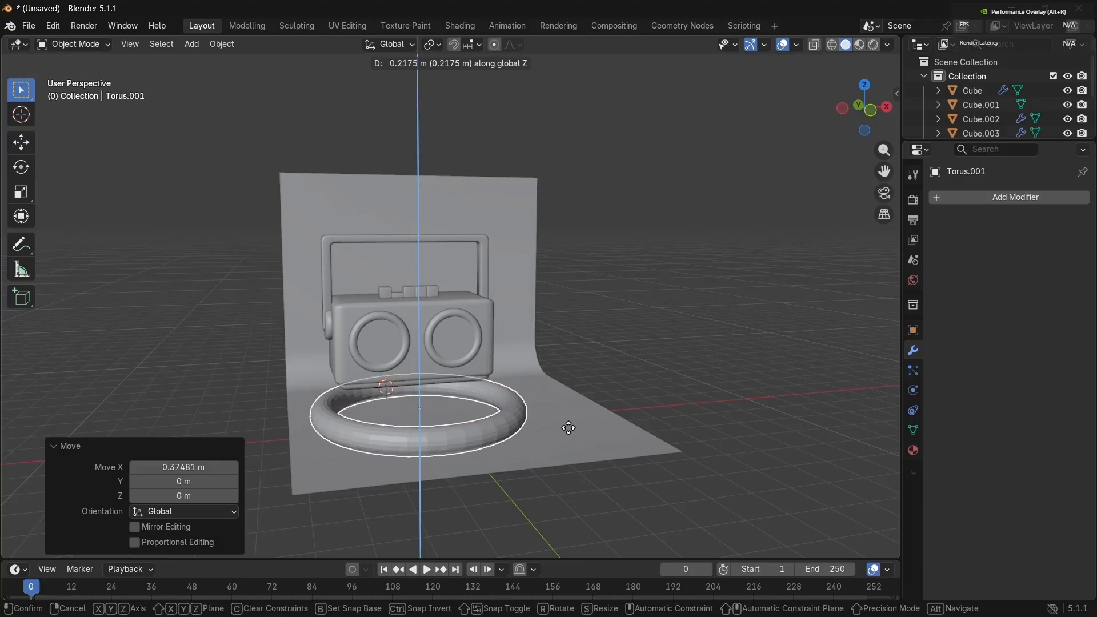
click(568, 428)
middle_drag(568, 428, 568, 427)
key(g)
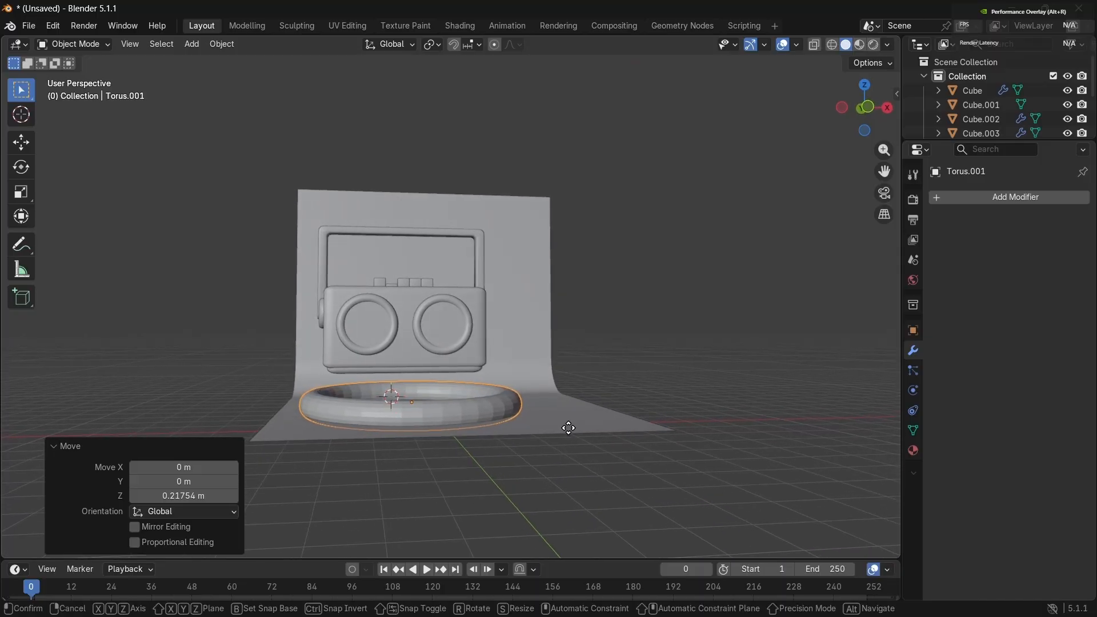
key(z)
click(567, 439)
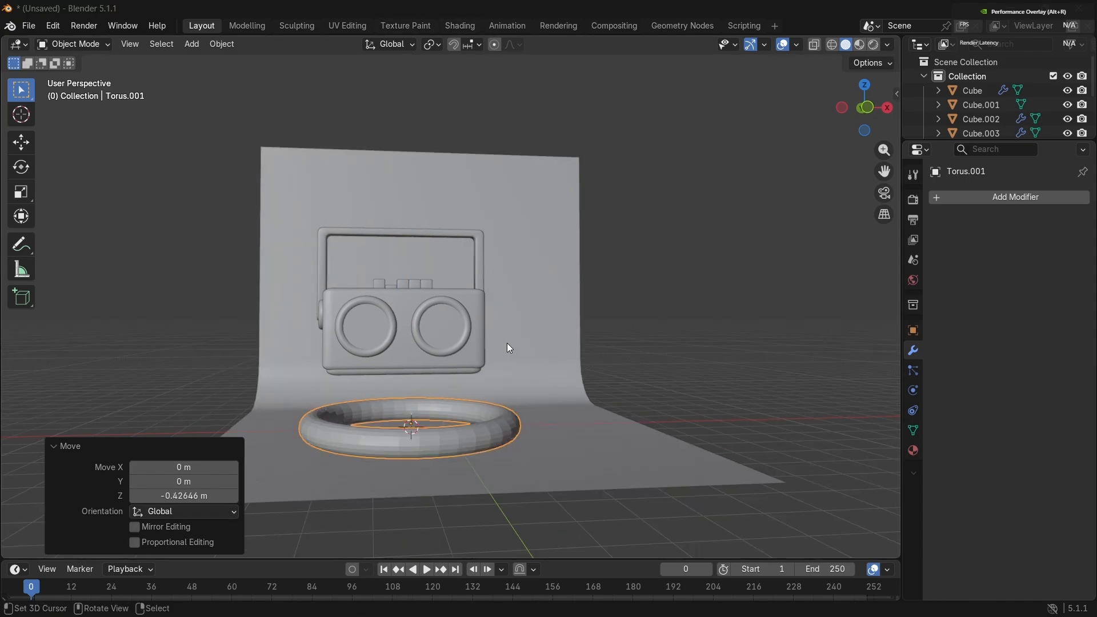
Step: Add an Array modifier to the torus below the radio
shift+right_click(506, 343)
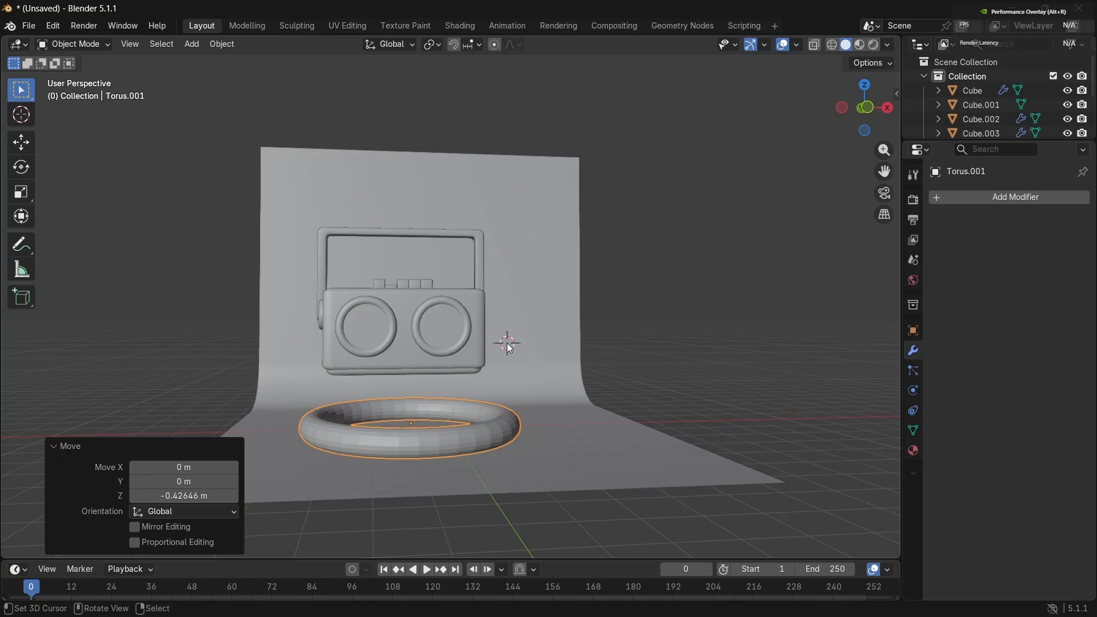
click(506, 343)
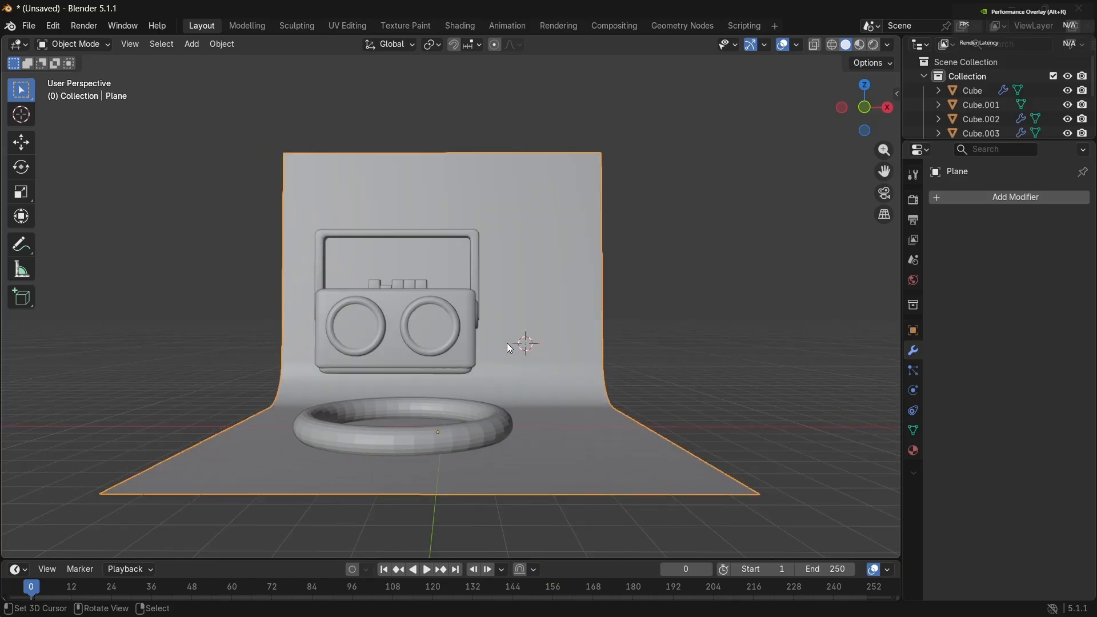
middle_drag(506, 342, 507, 348)
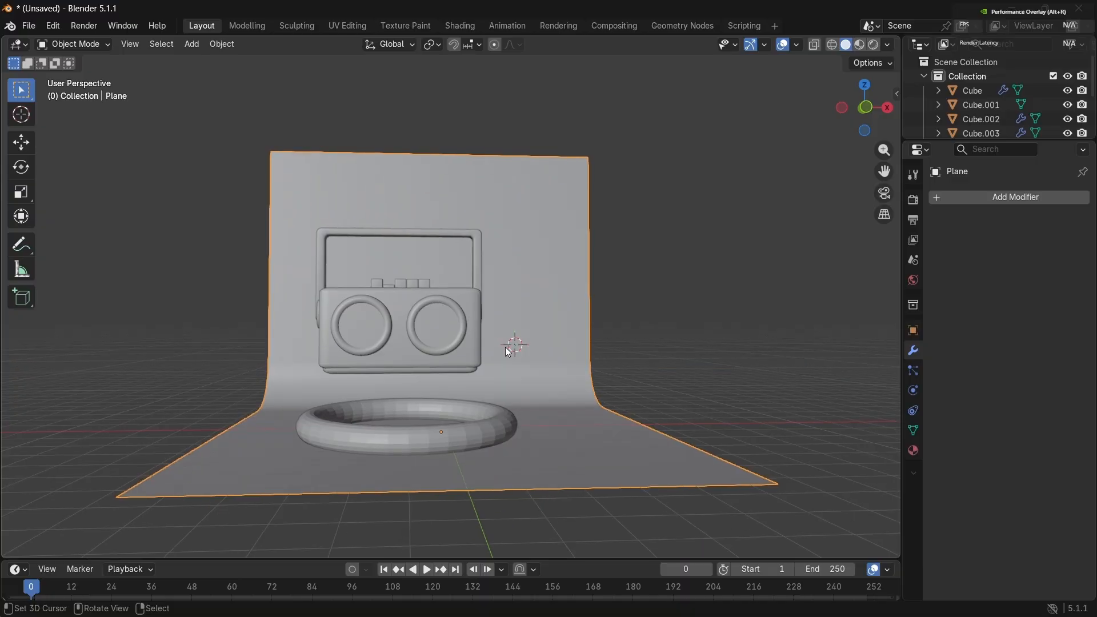
click(472, 425)
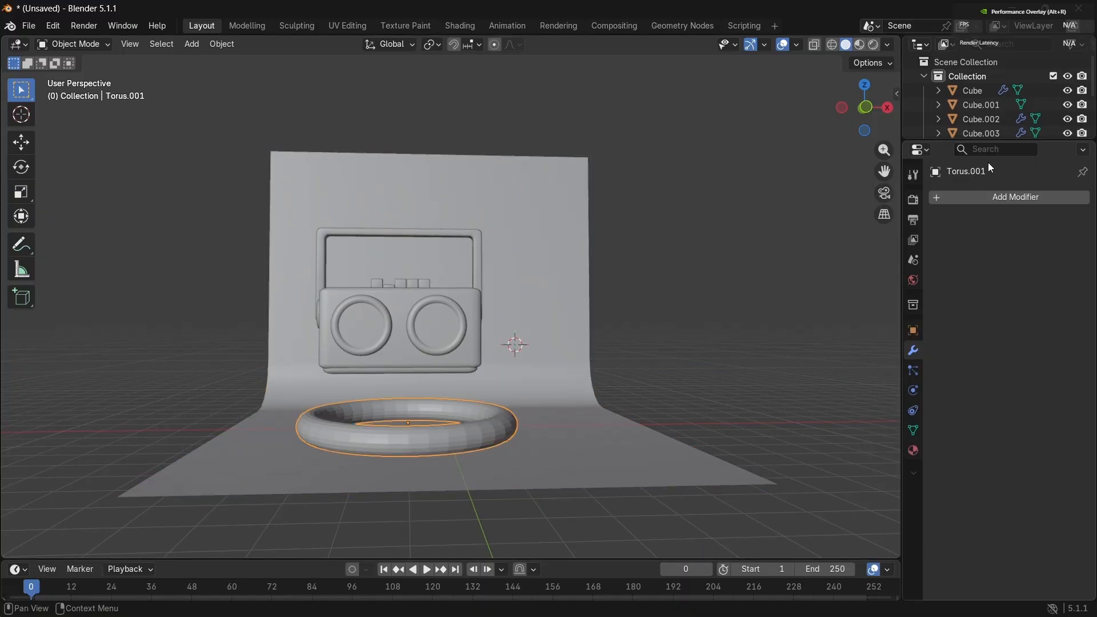
click(1006, 196)
mouse_move(1006, 194)
click(839, 195)
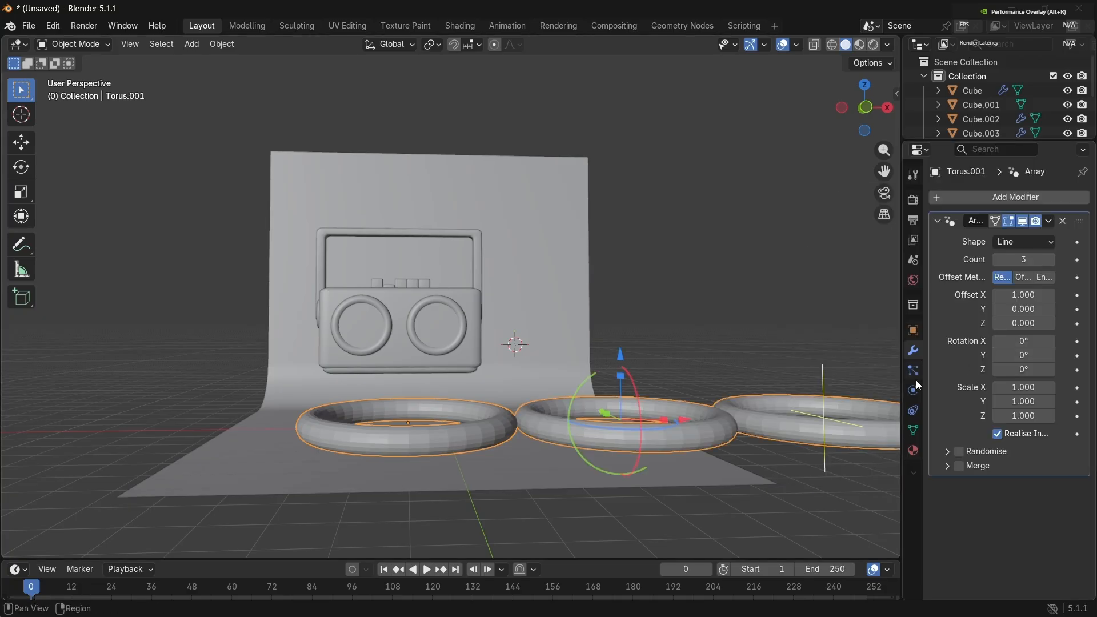
Step: Stack the array copies vertically by setting the relative offset to 0 along X and 1 along Z
click(1027, 298)
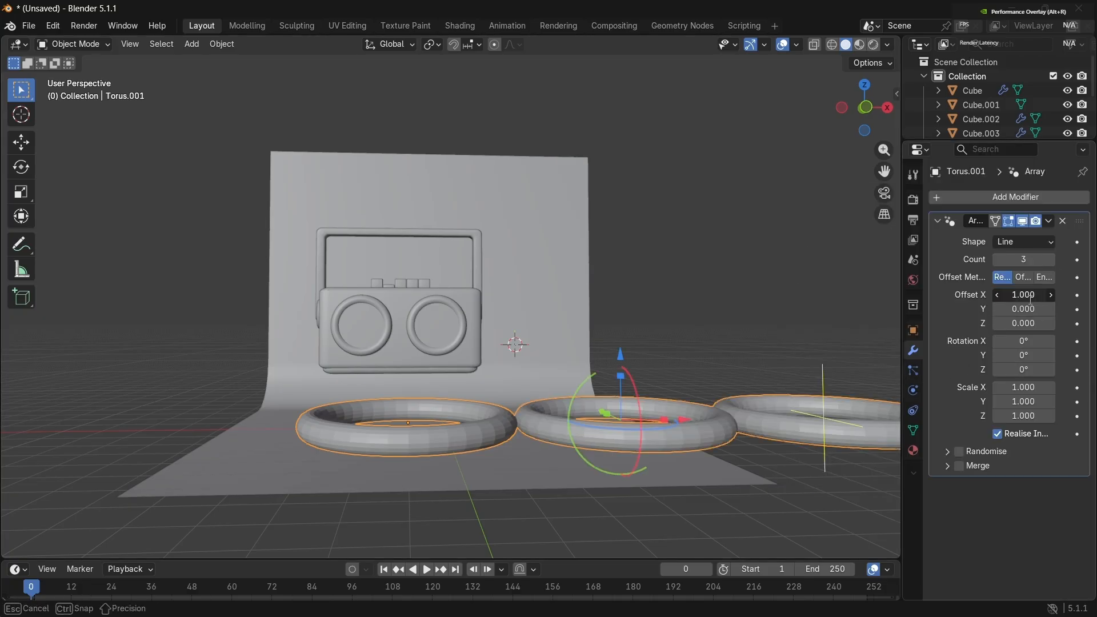
text(0)
key(Return)
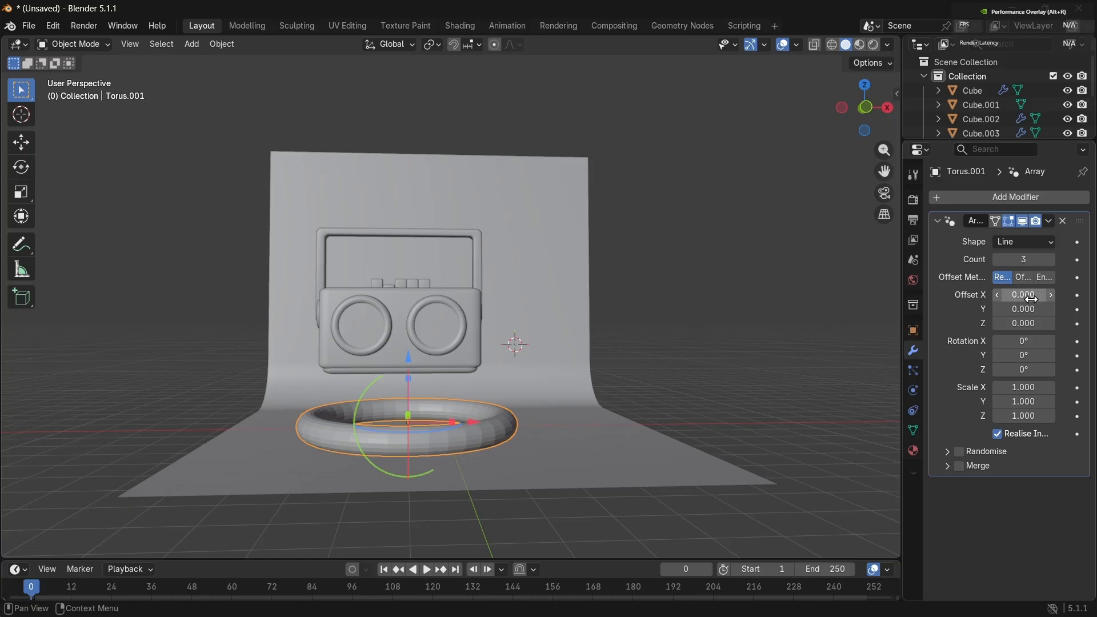
click(1026, 324)
text(1)
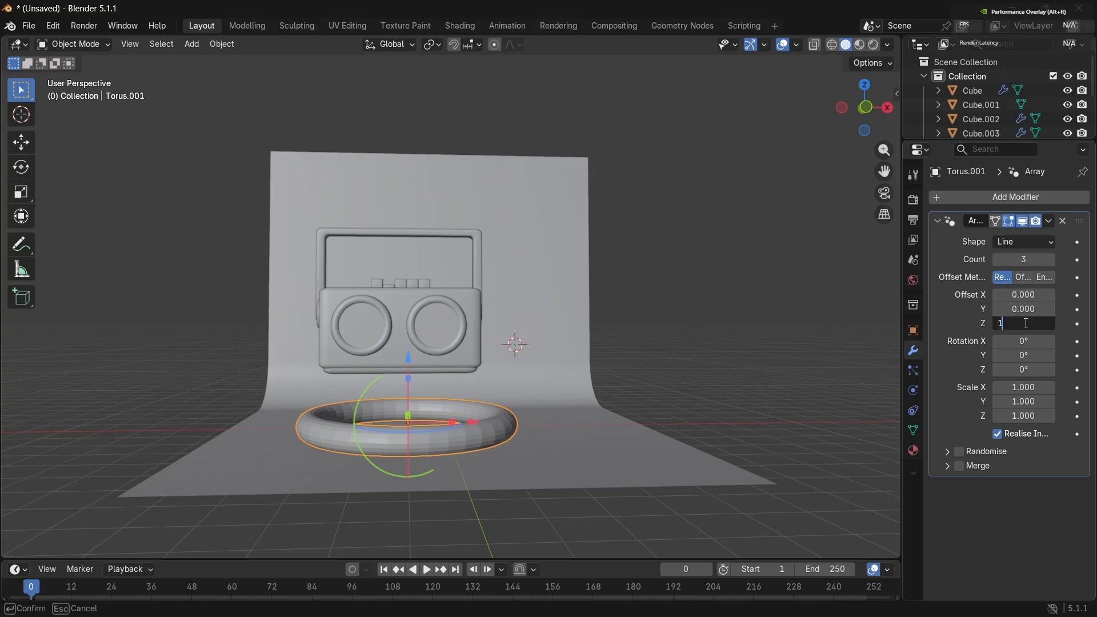
key(Return)
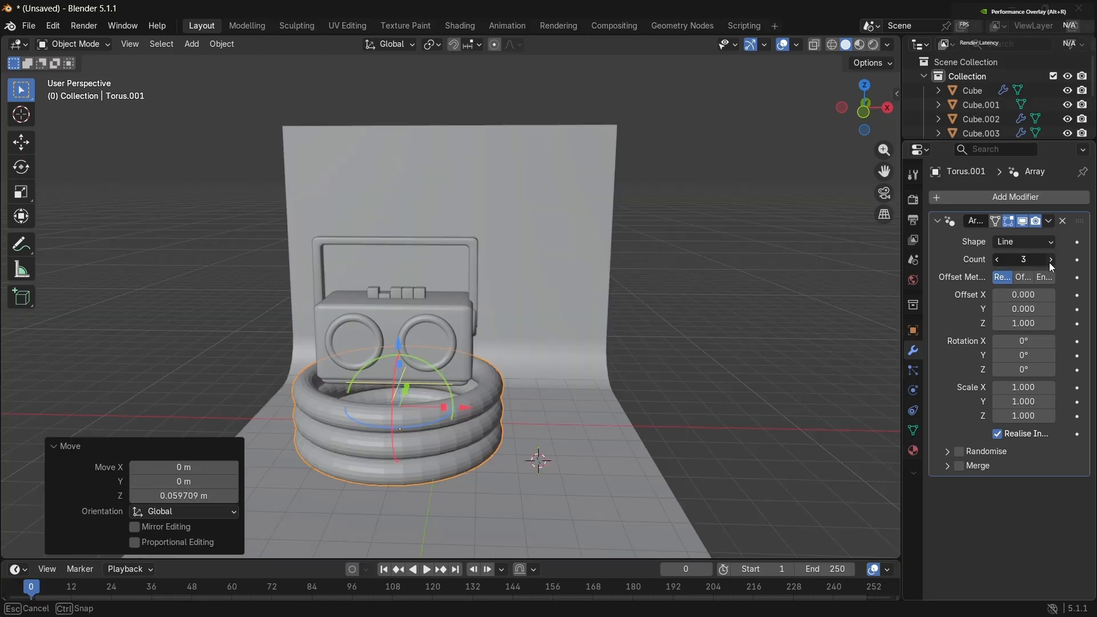
Step: Increase the torus array's count to 4 and select the backdrop plane
click(1049, 260)
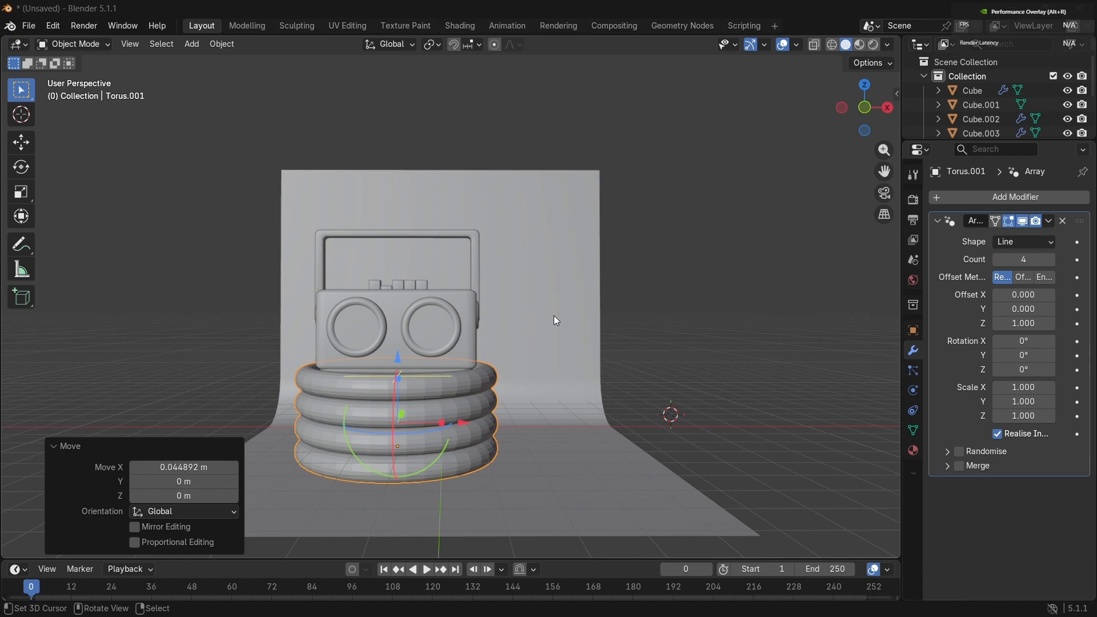
click(554, 315)
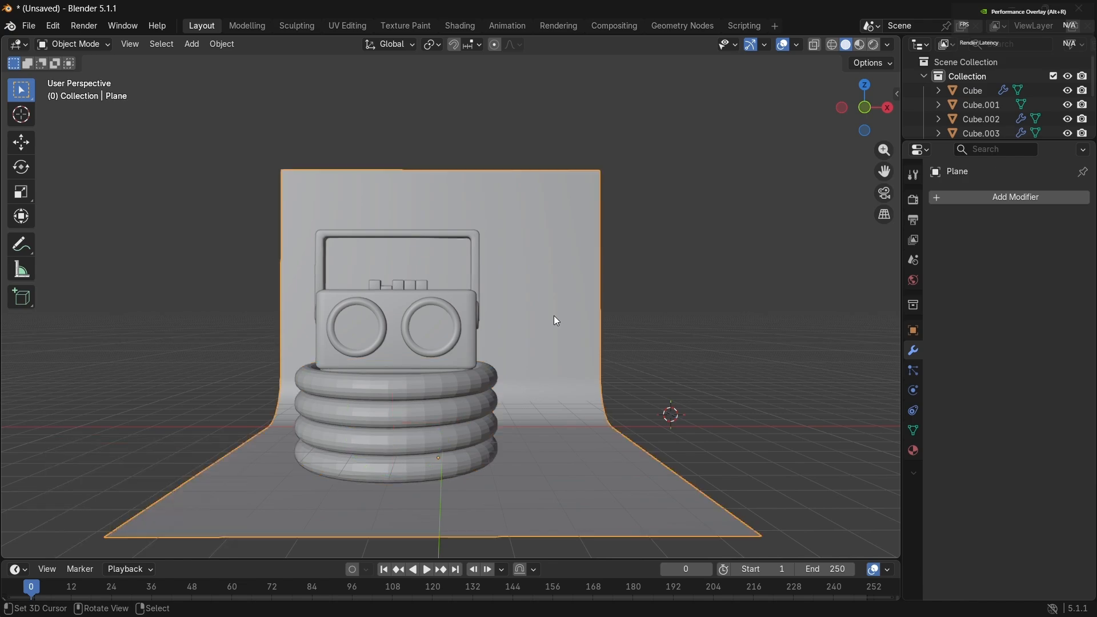
middle_drag(553, 316, 547, 316)
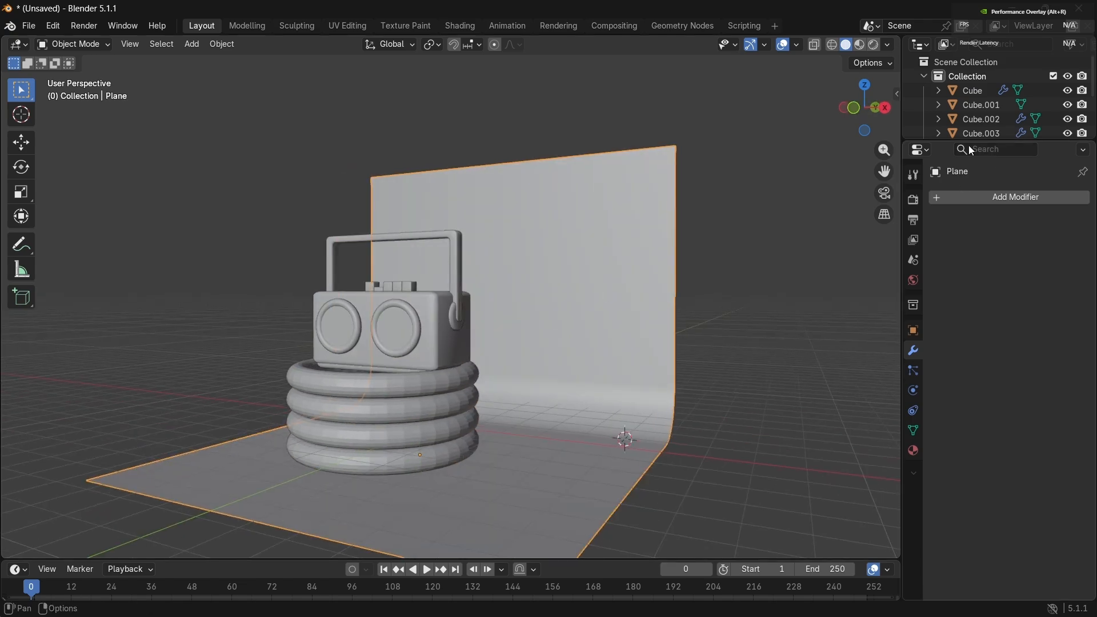
click(423, 328)
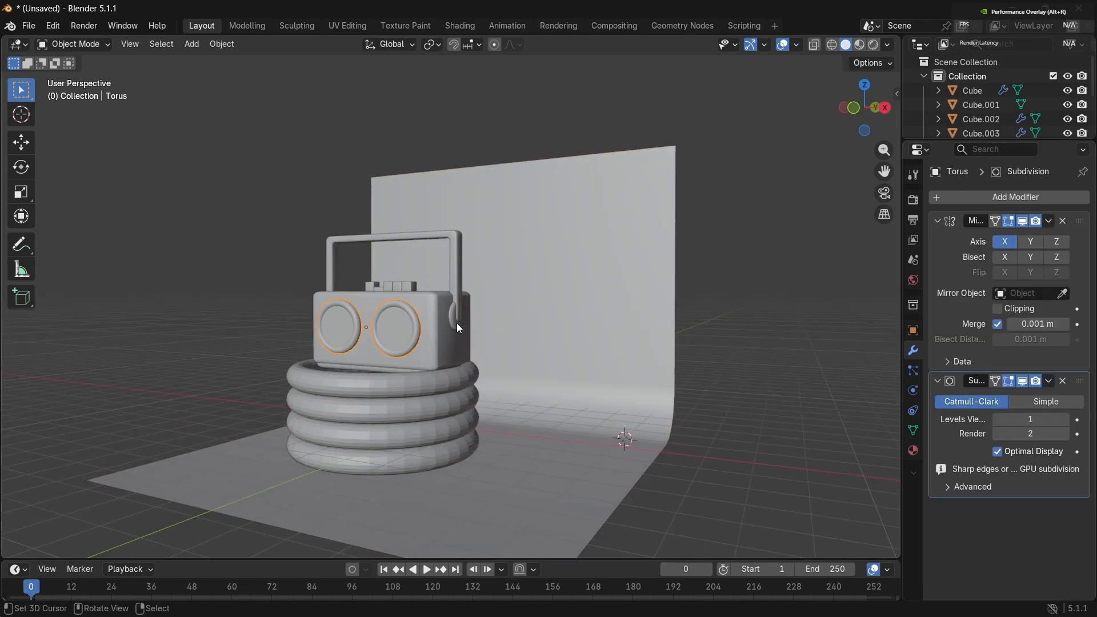
click(971, 73)
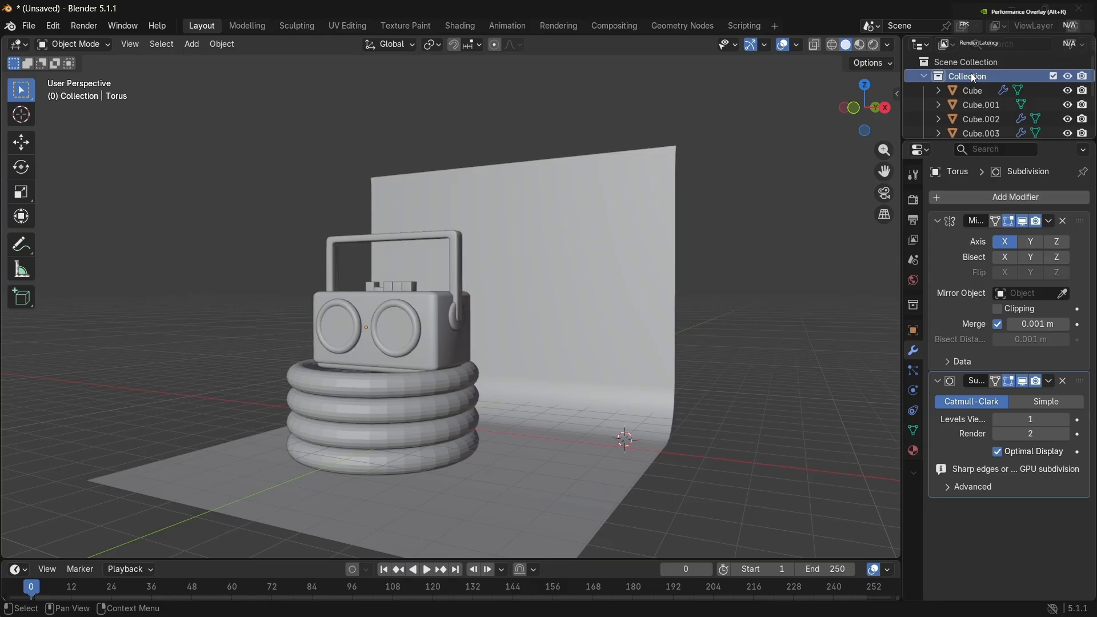
click(971, 88)
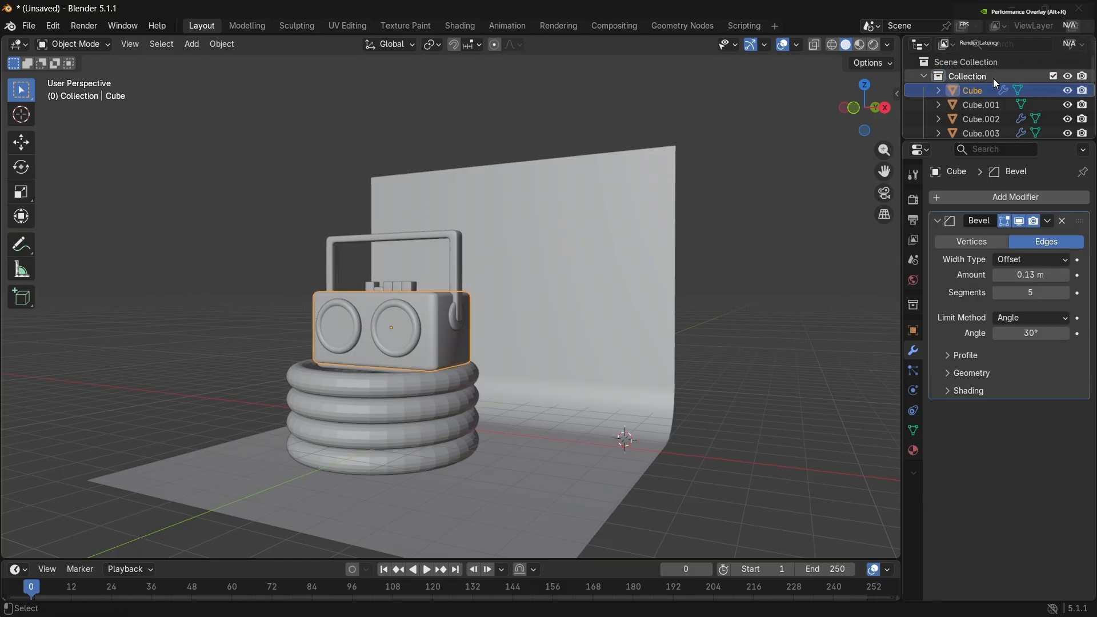
ctrl+click(992, 90)
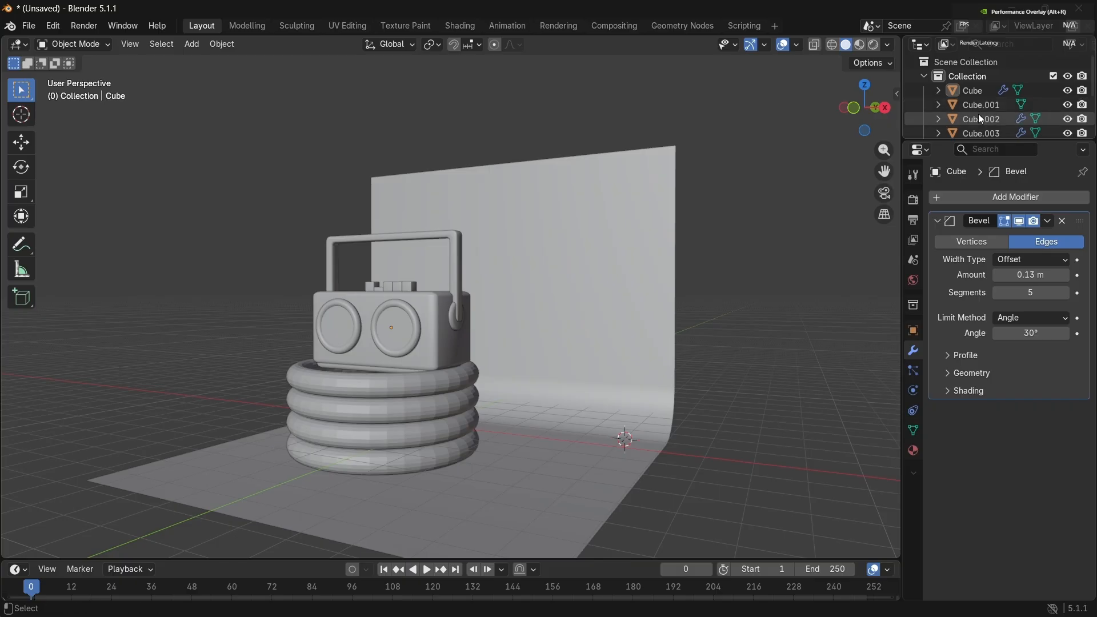
Step: Select the radio's cube parts together: Cube, Cube.001, Cube.002 and the handle Cube.003
click(978, 116)
ctrl+click(993, 106)
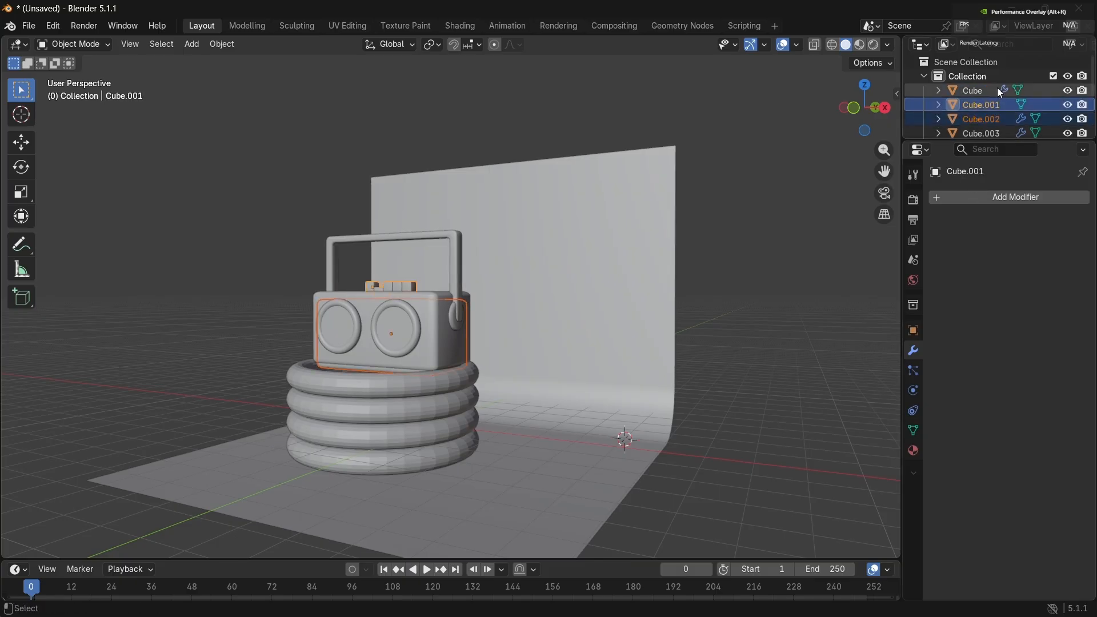
ctrl+click(983, 91)
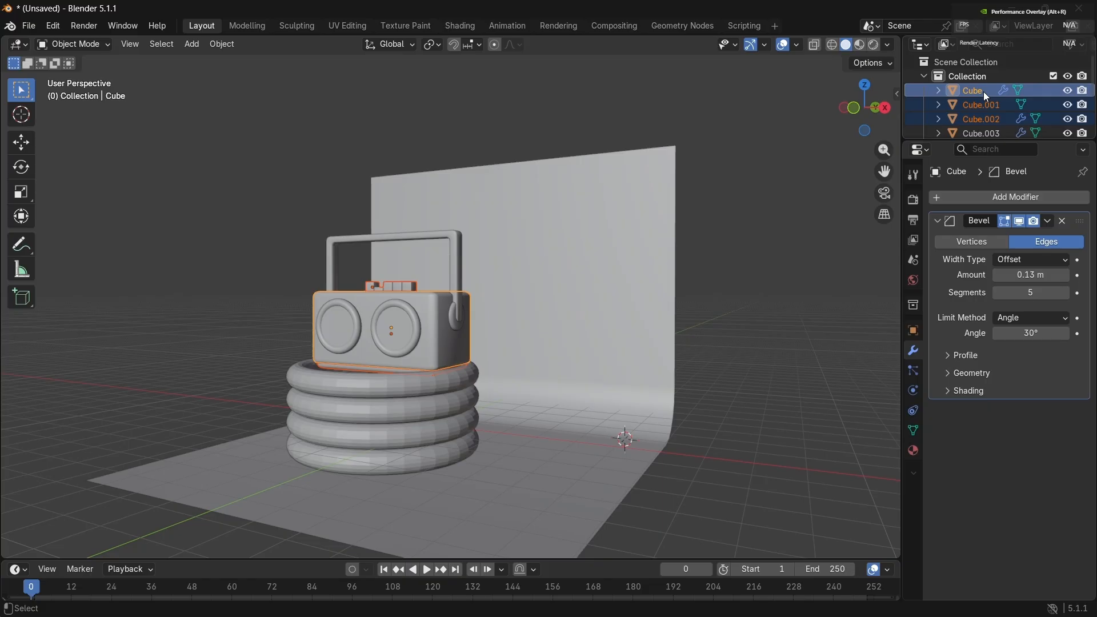
ctrl+click(980, 117)
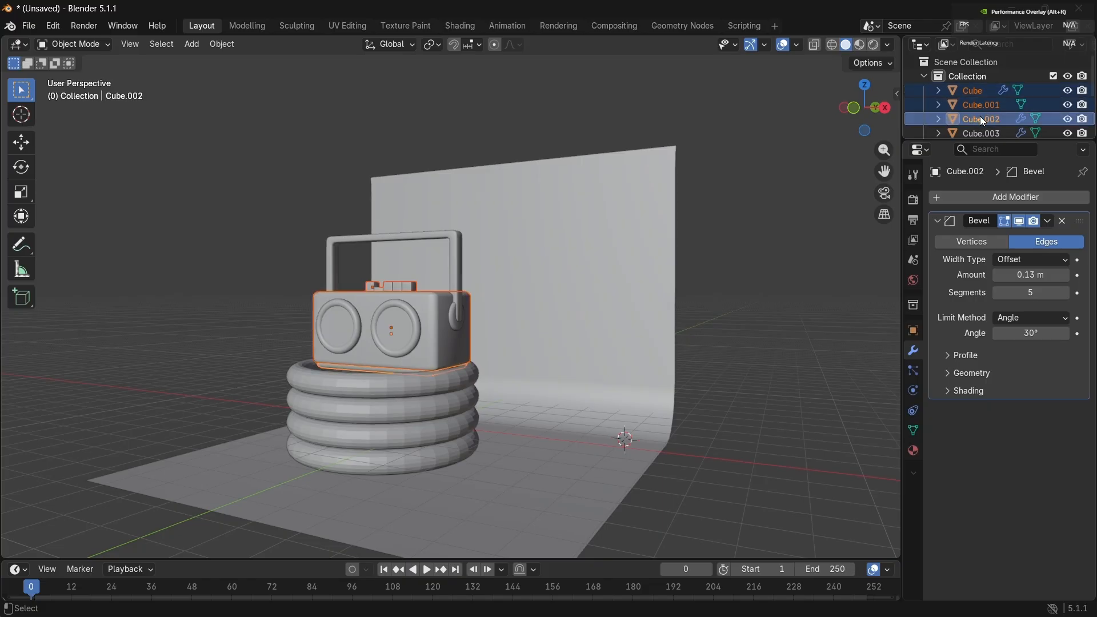
ctrl+click(981, 118)
ctrl+click(982, 119)
ctrl+click(976, 129)
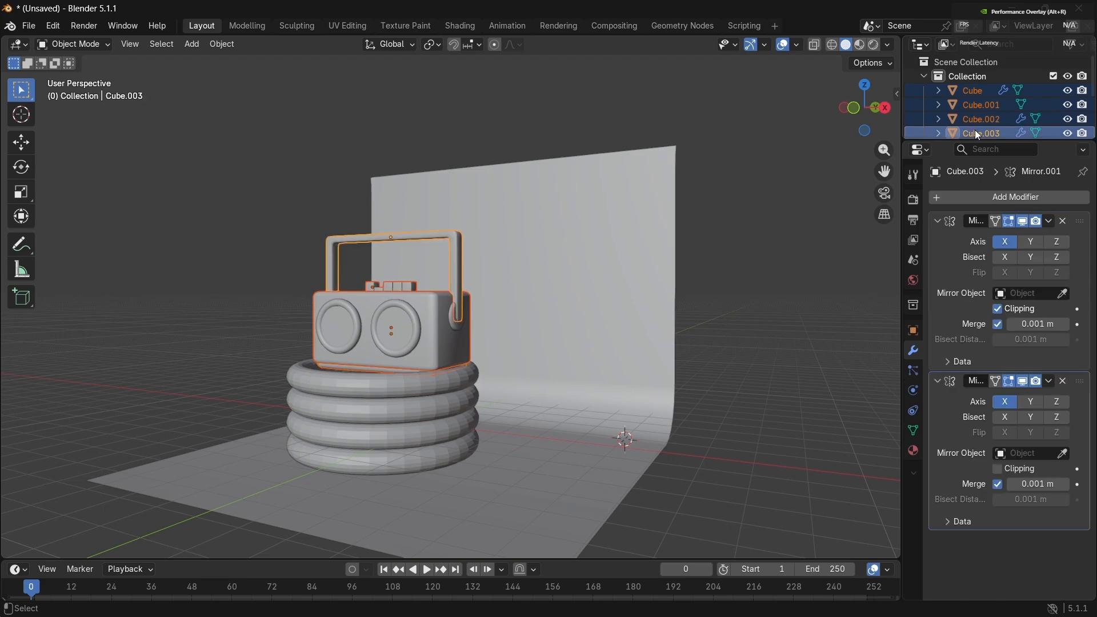
Step: Add the side Cylinder and speaker Torus to the selection, and move the selected radio parts into a new collection named Radio
scroll(977, 128, down, 3)
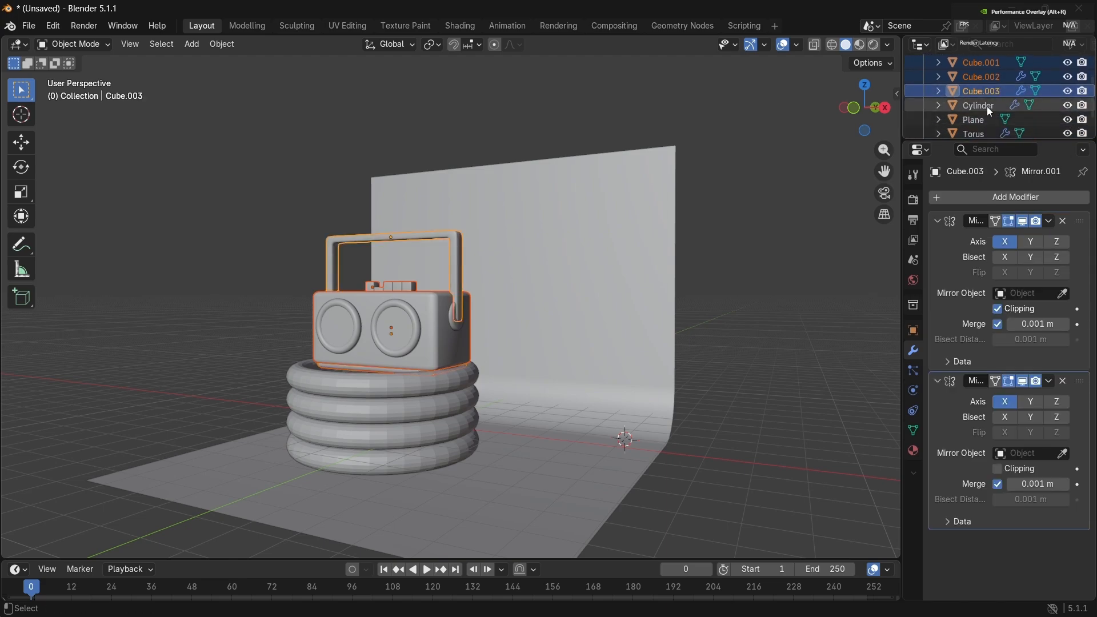
ctrl+click(985, 105)
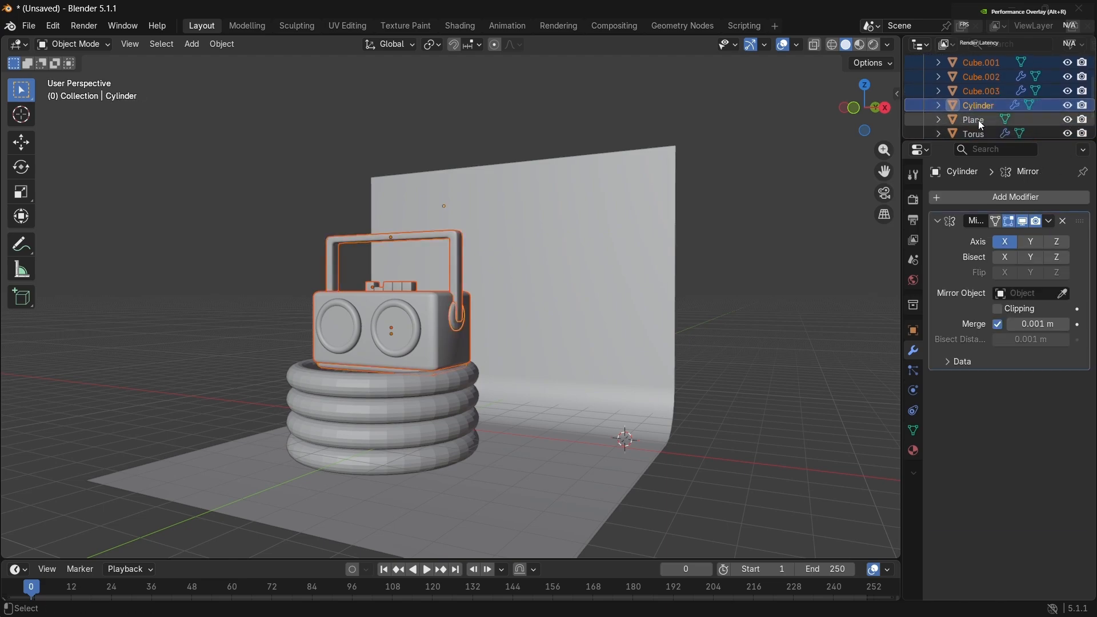
ctrl+click(977, 121)
ctrl+click(977, 121)
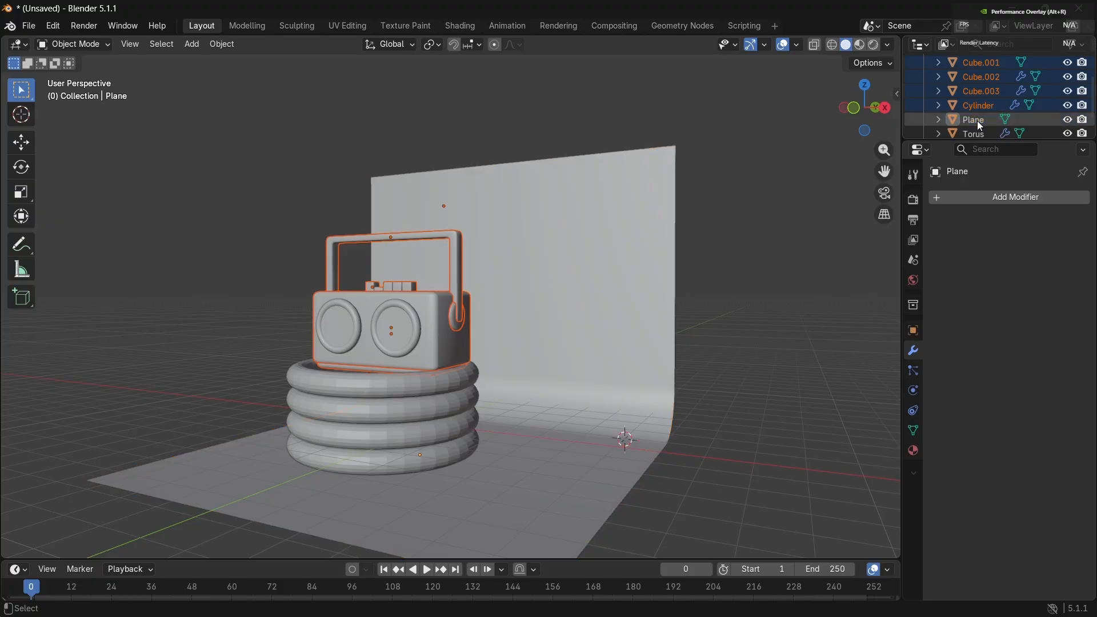
ctrl+click(977, 133)
scroll(977, 134, down, 2)
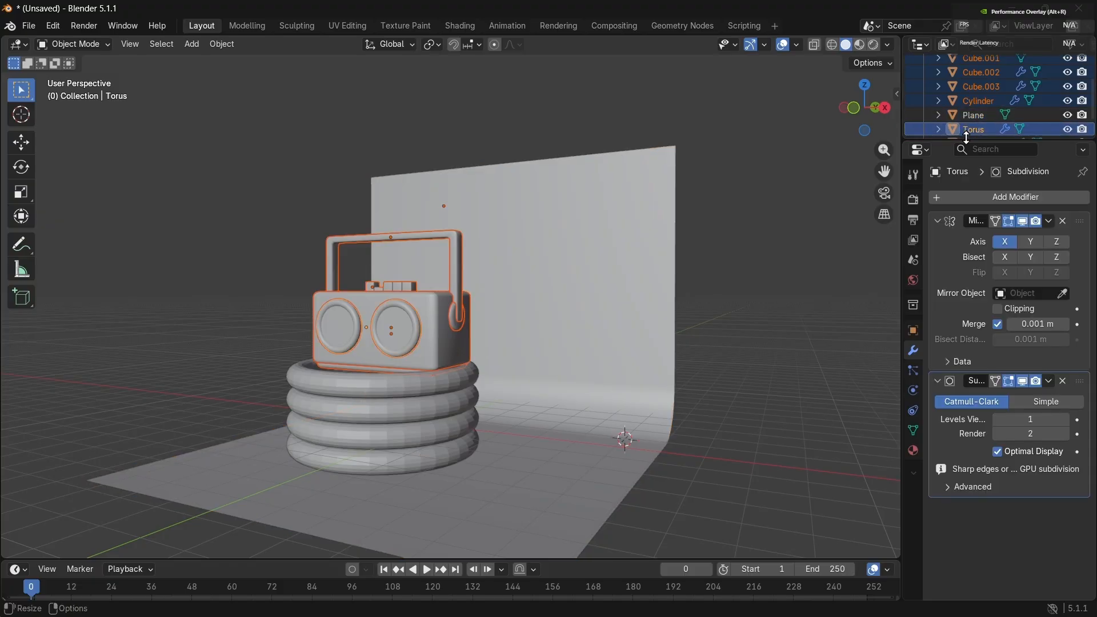
ctrl+click(989, 124)
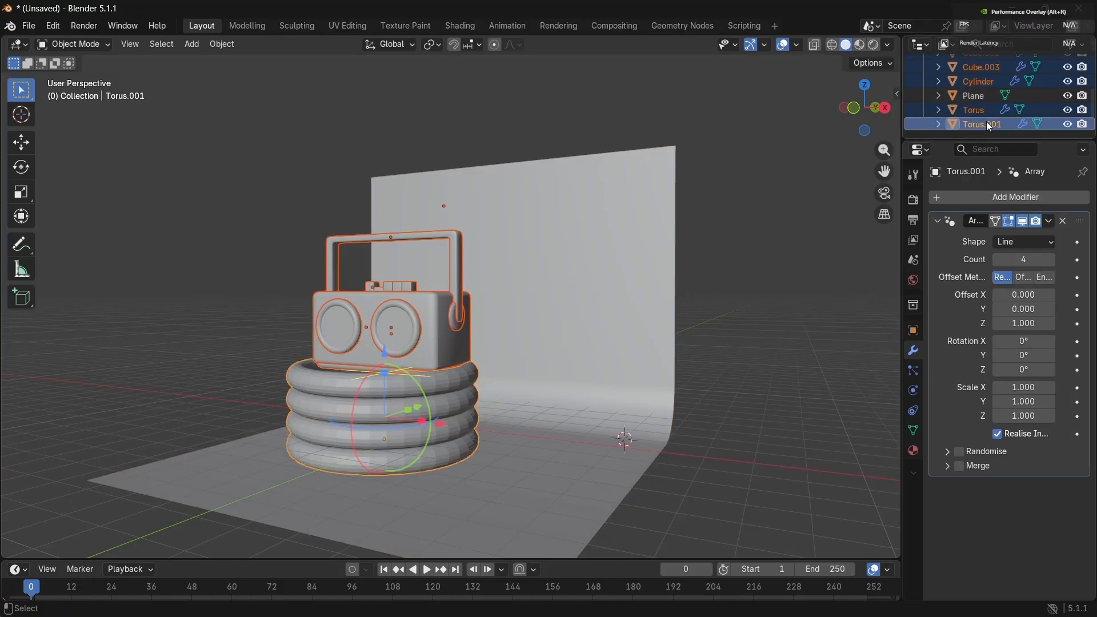
ctrl+click(988, 124)
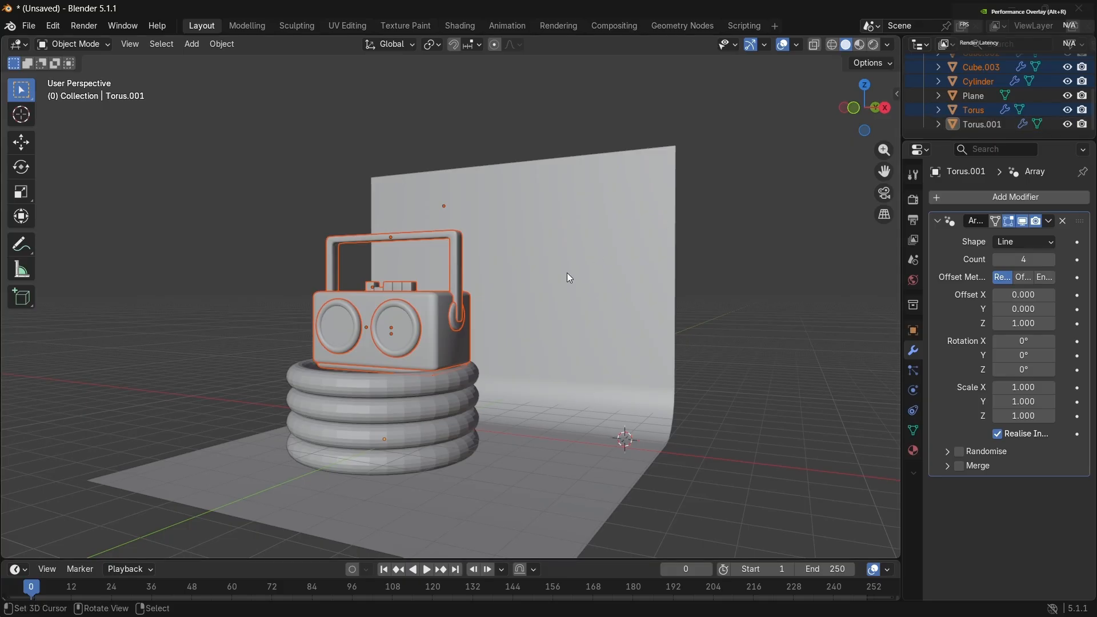
key(m)
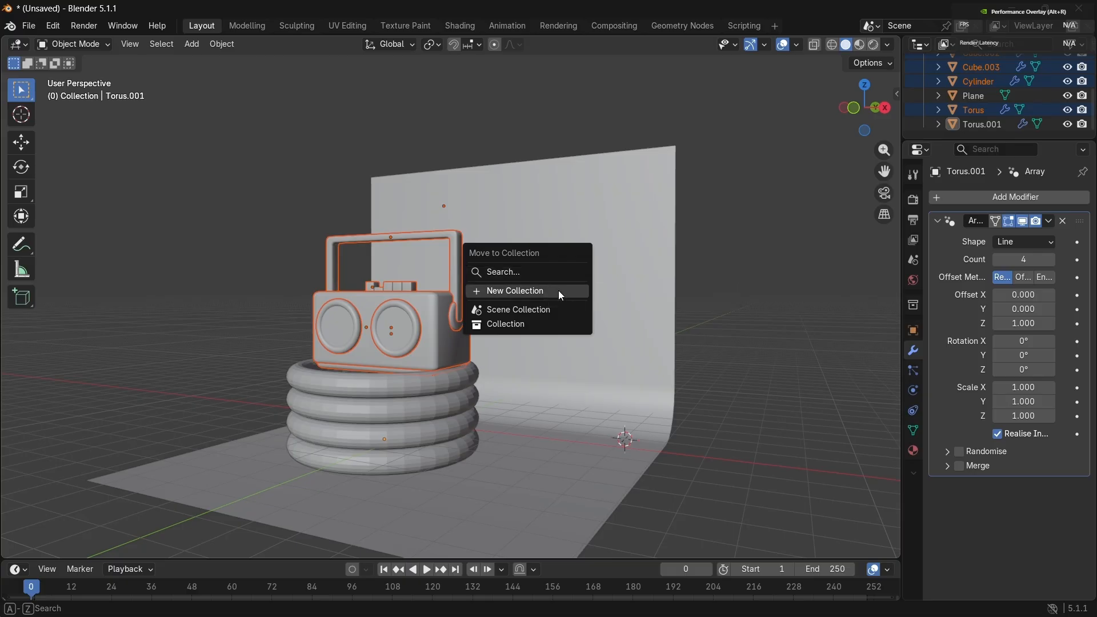
click(560, 291)
text(Radio)
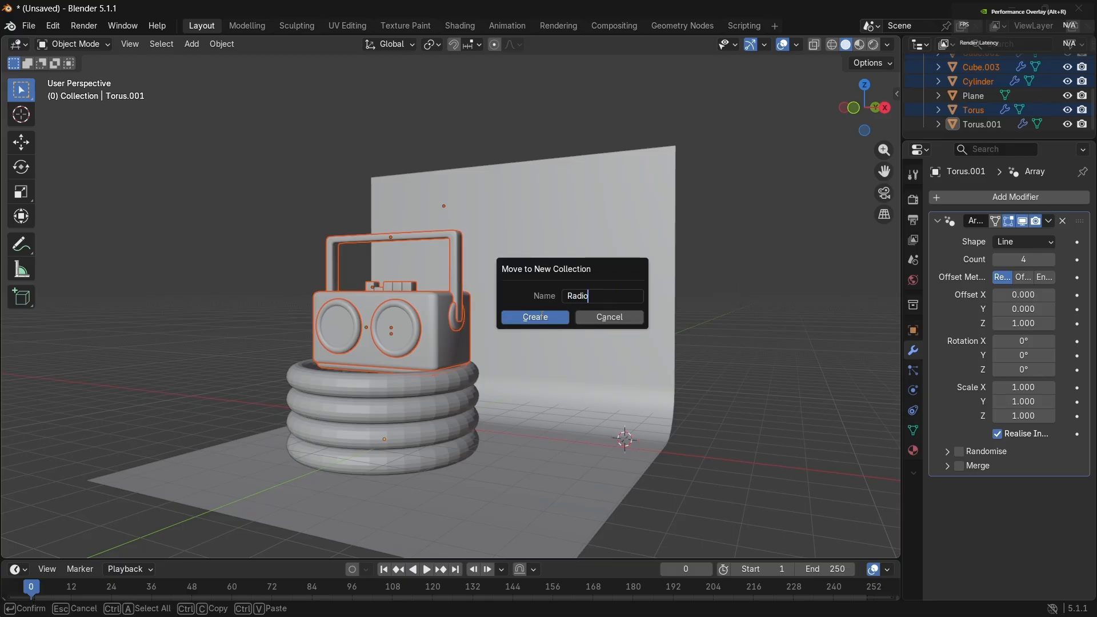
key(Return)
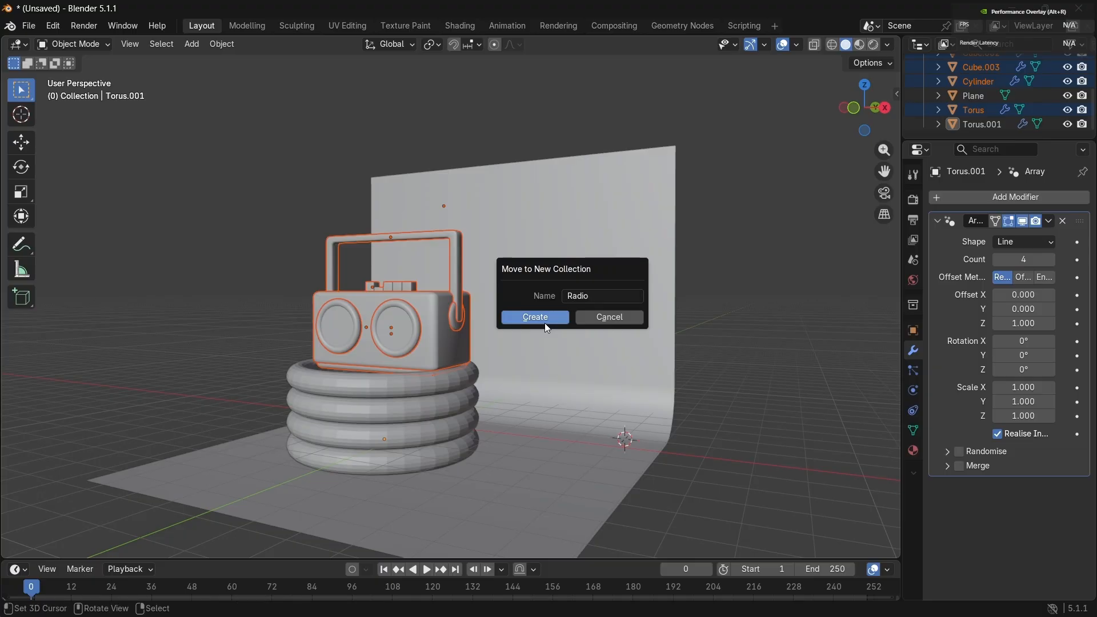
click(548, 328)
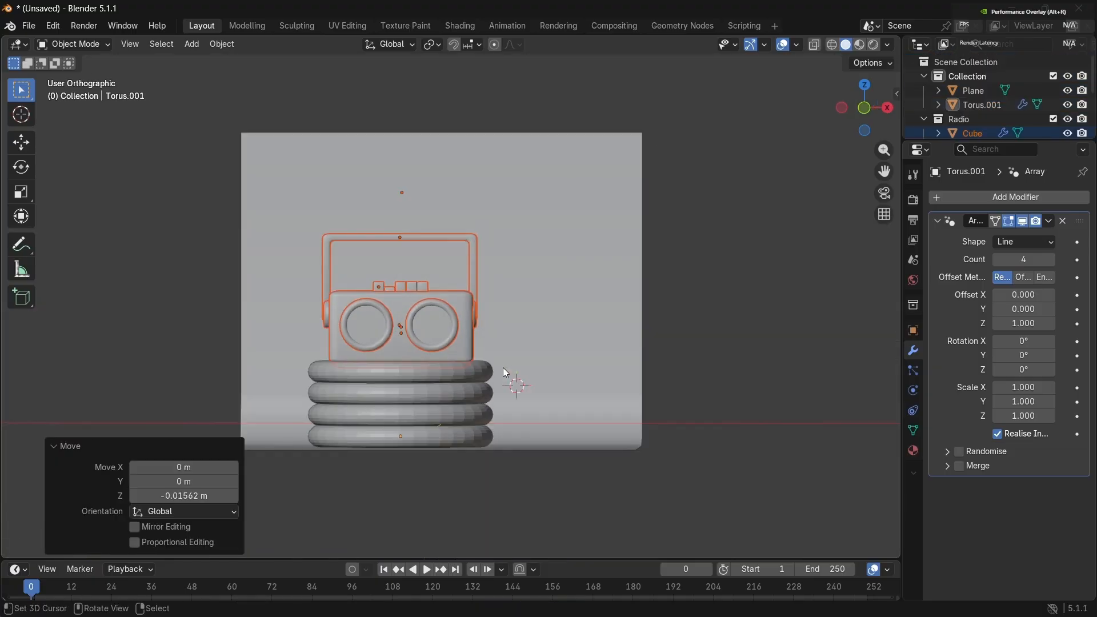
Step: From the front view, raise the selected radio parts about 0.19 m along Z above the ring stack
key(KP_1)
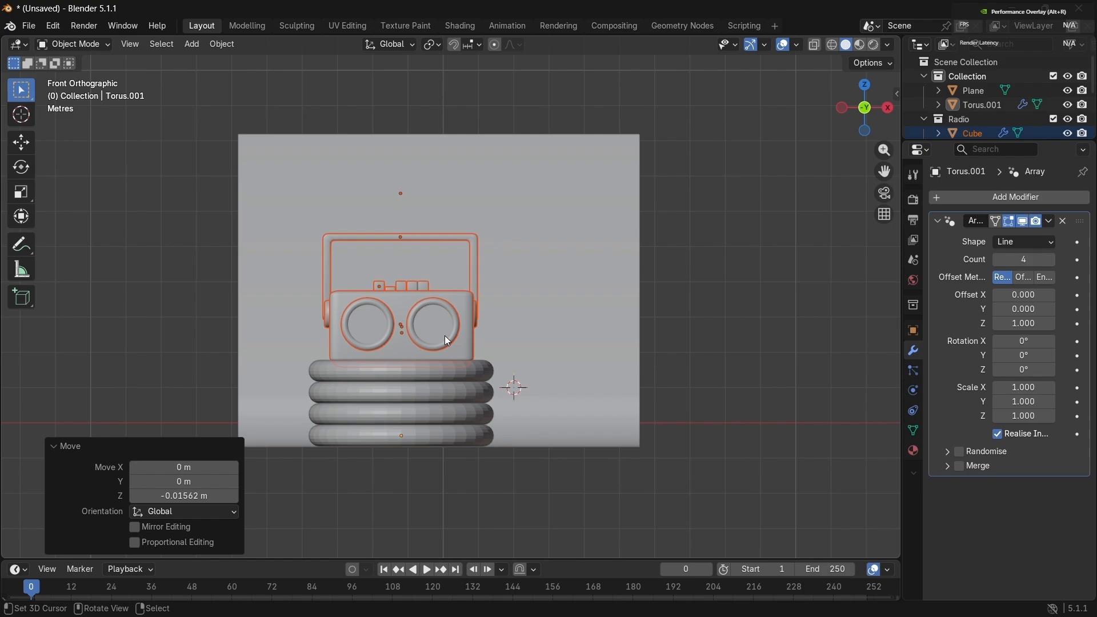
key(g)
key(z)
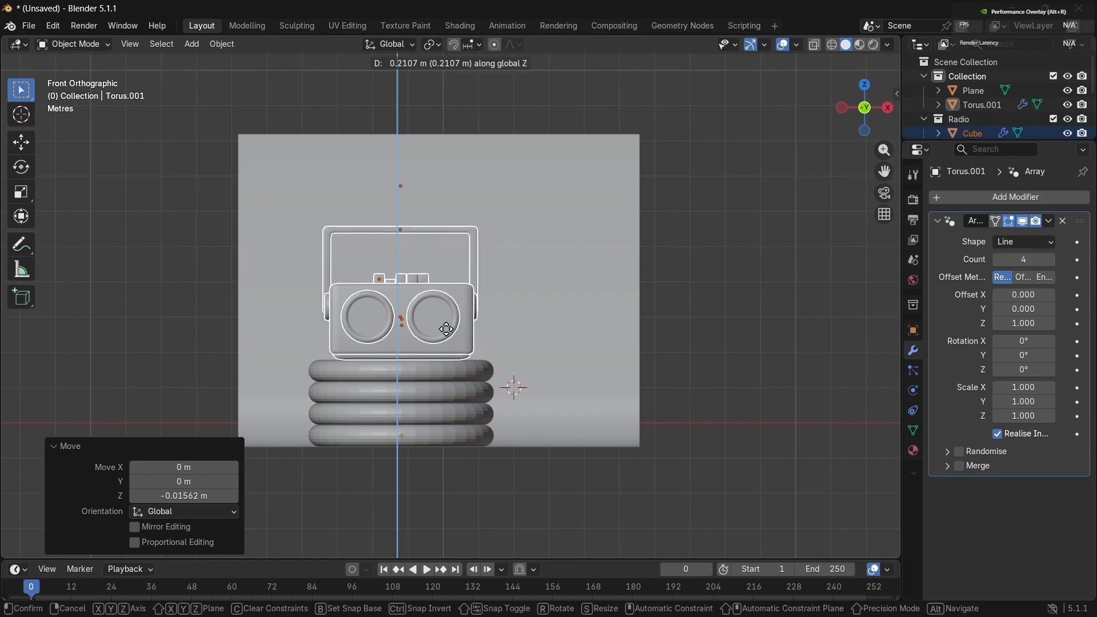
click(446, 328)
middle_drag(446, 328, 592, 355)
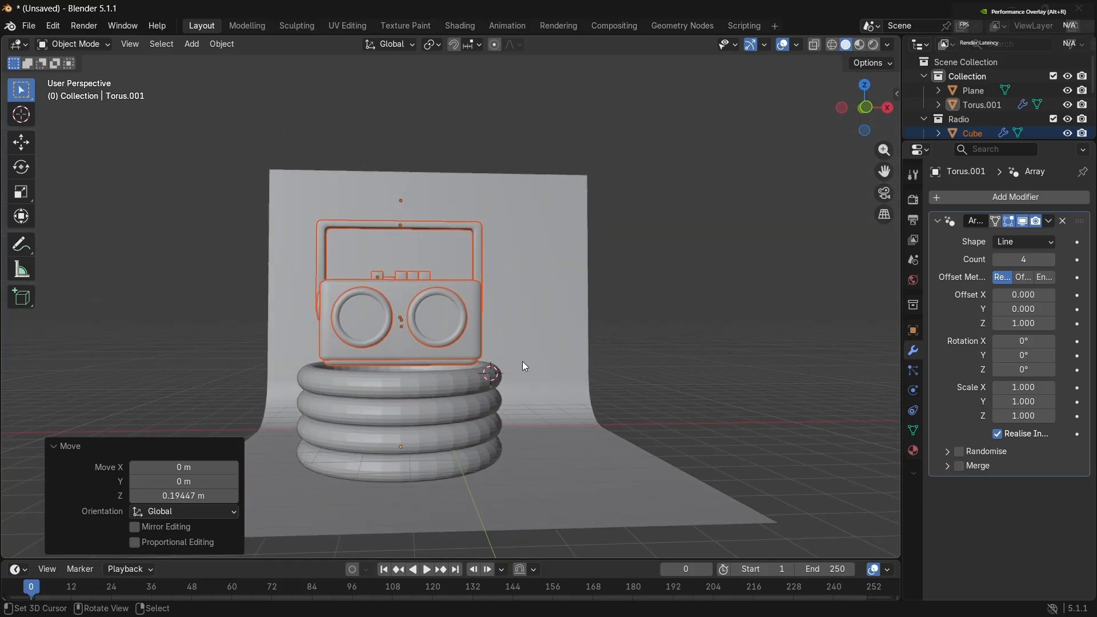
Step: Select the ring stack below the radio and apply its Array modifier
click(416, 392)
middle_drag(416, 392, 417, 395)
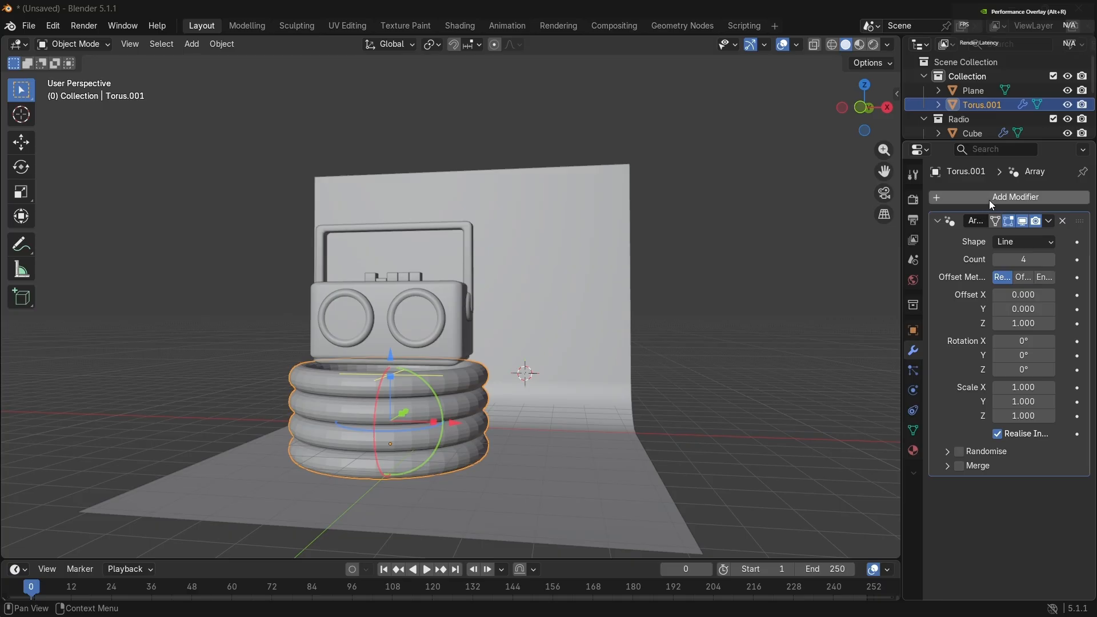
click(1049, 222)
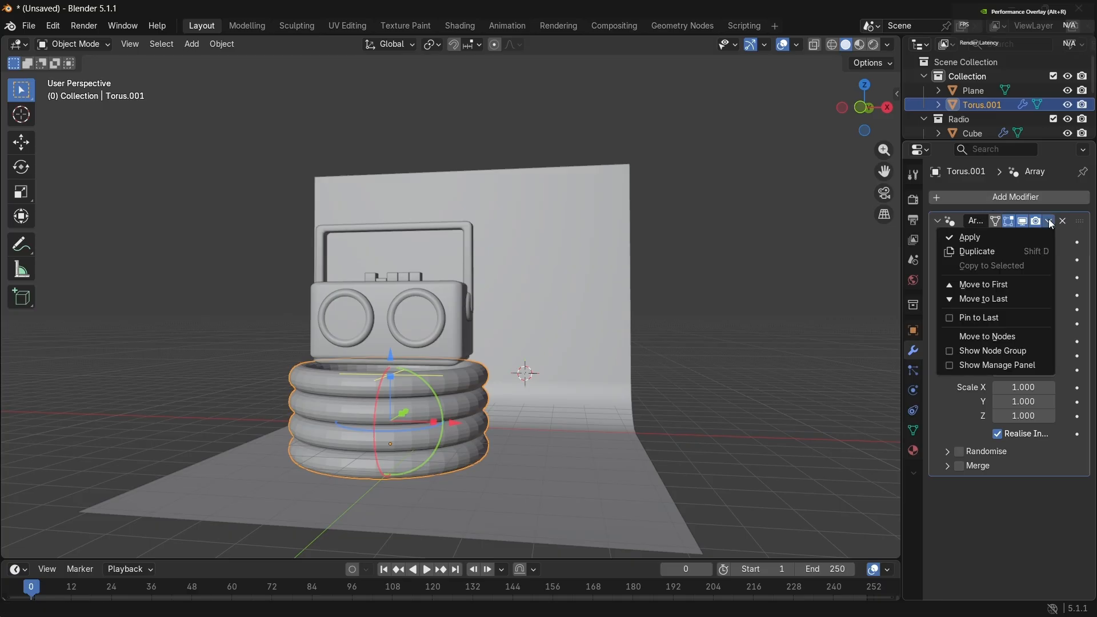
click(1029, 236)
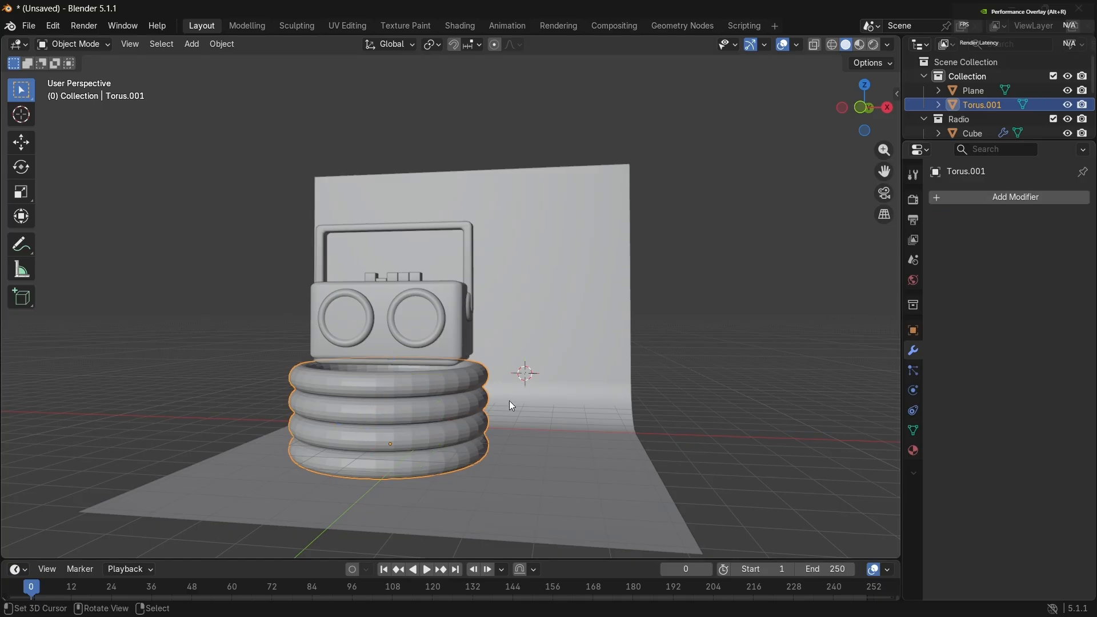
Step: Close the opening of the uppermost ring by selecting its top edge loop and filling it with a face
key(Tab)
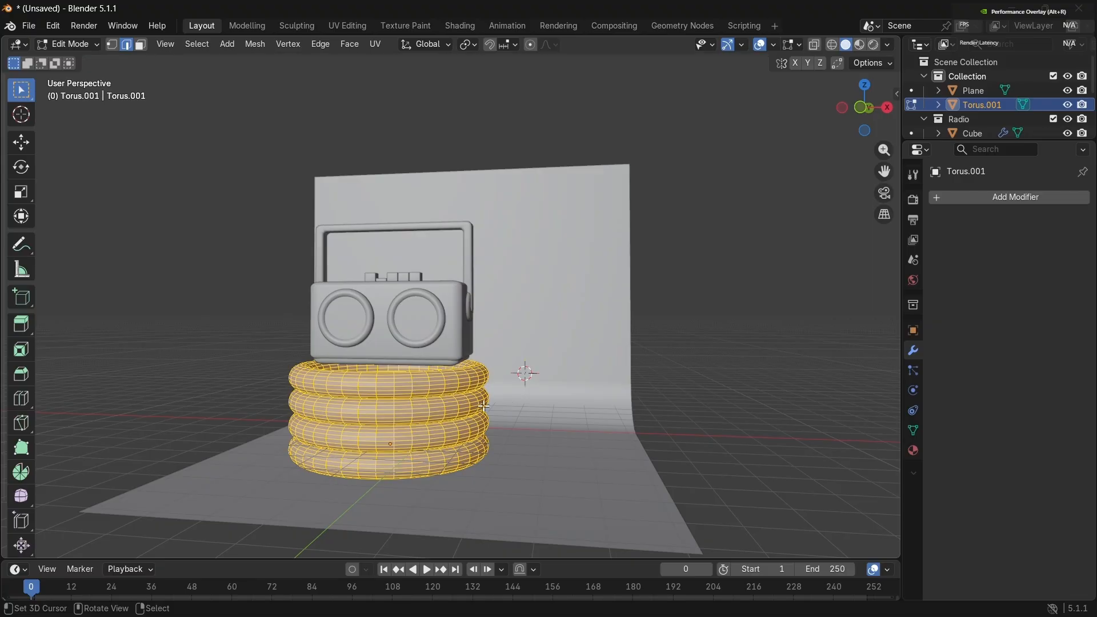
middle_drag(485, 406, 411, 388)
alt+click(412, 402)
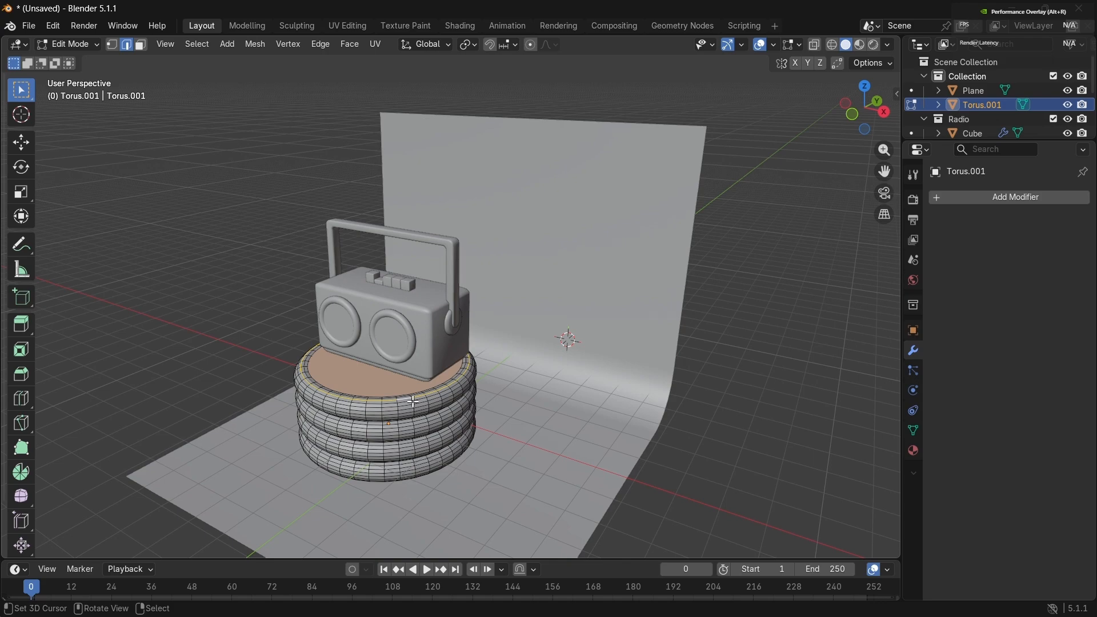
click(519, 320)
key(Tab)
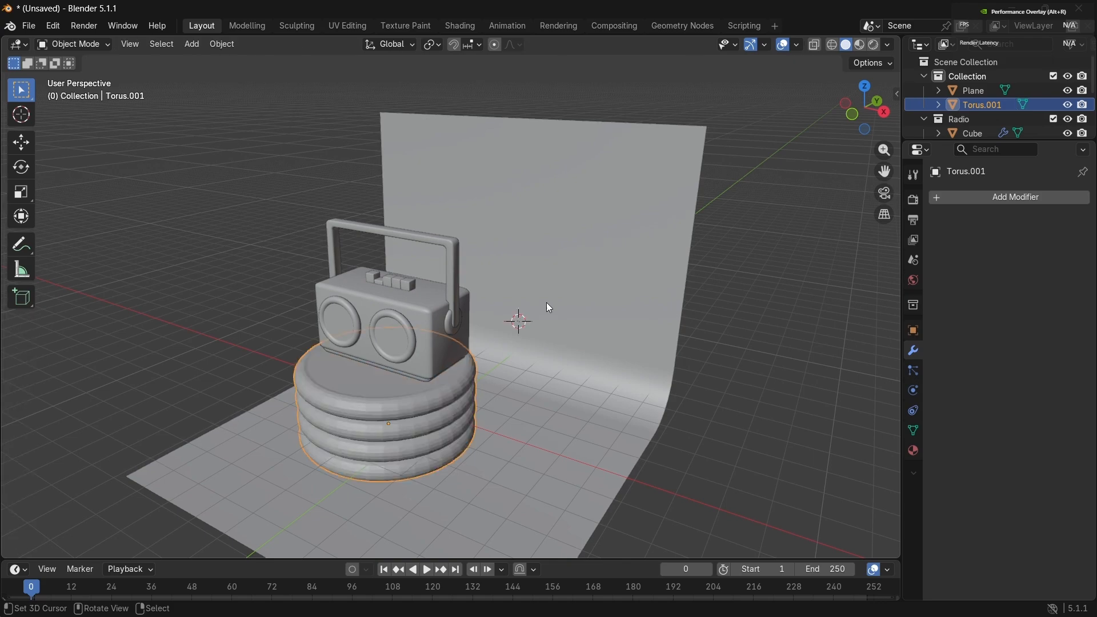
Step: Add a Subdivision Surface modifier to the ring stack and shade it smooth
click(981, 200)
mouse_move(979, 204)
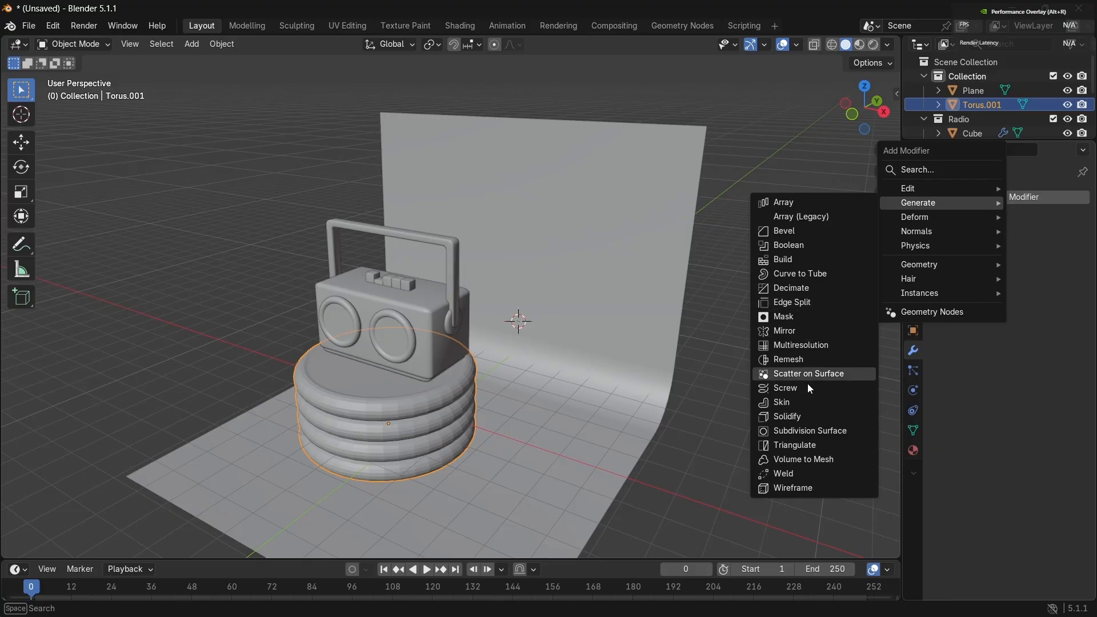
click(808, 433)
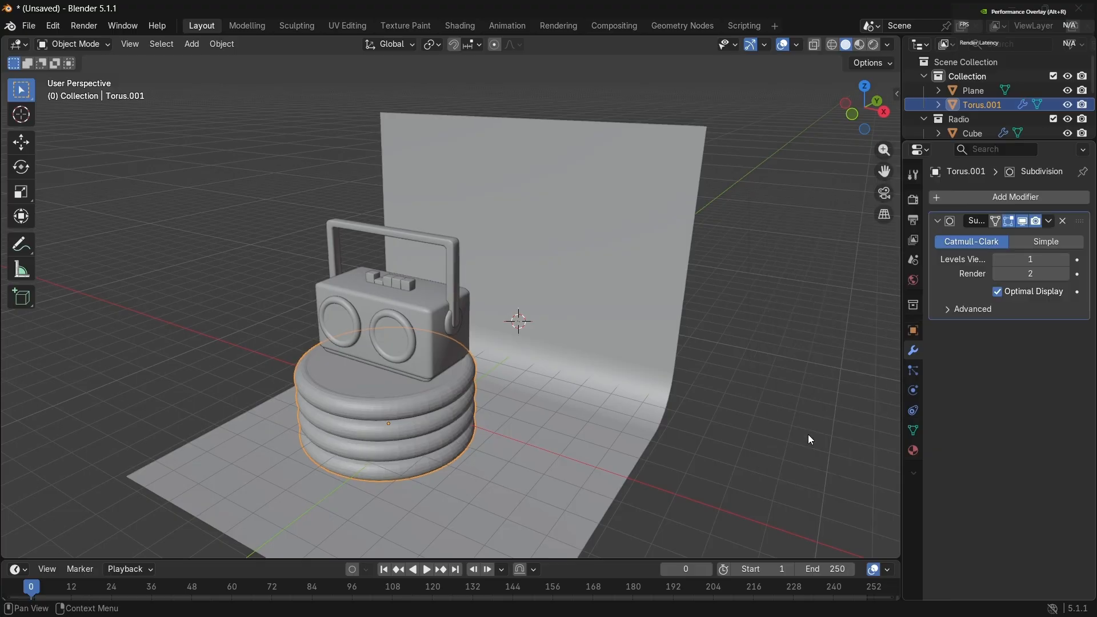
right_click(410, 449)
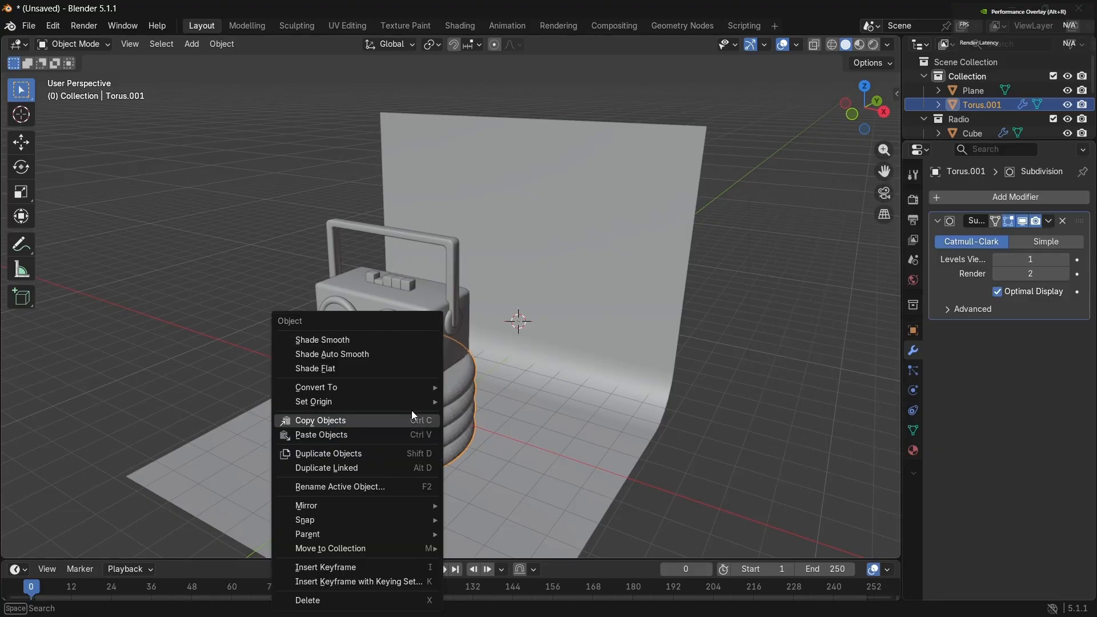
click(372, 341)
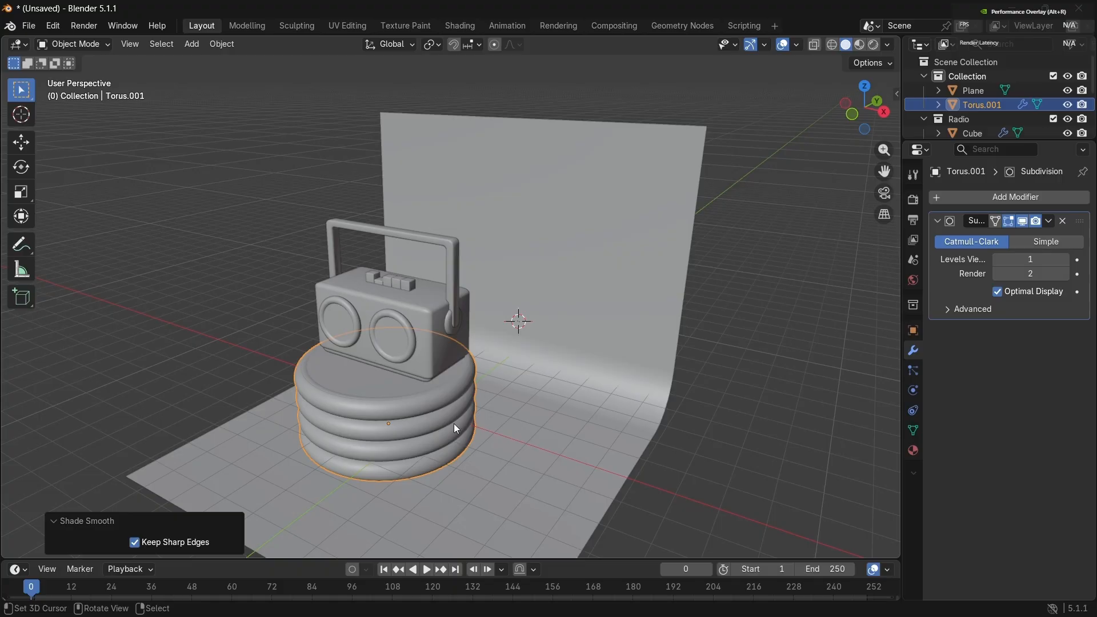
Step: Add a cylinder mesh with 32 vertices, 1 m radius and 2 m depth
middle_drag(456, 429, 496, 363)
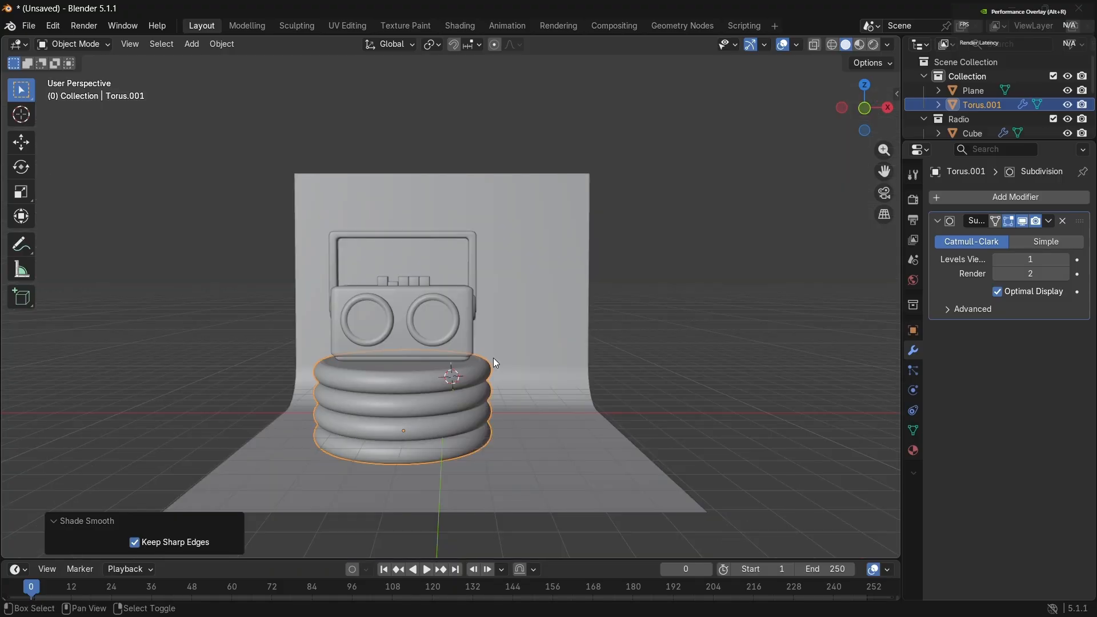
key(shift+a)
mouse_move(483, 327)
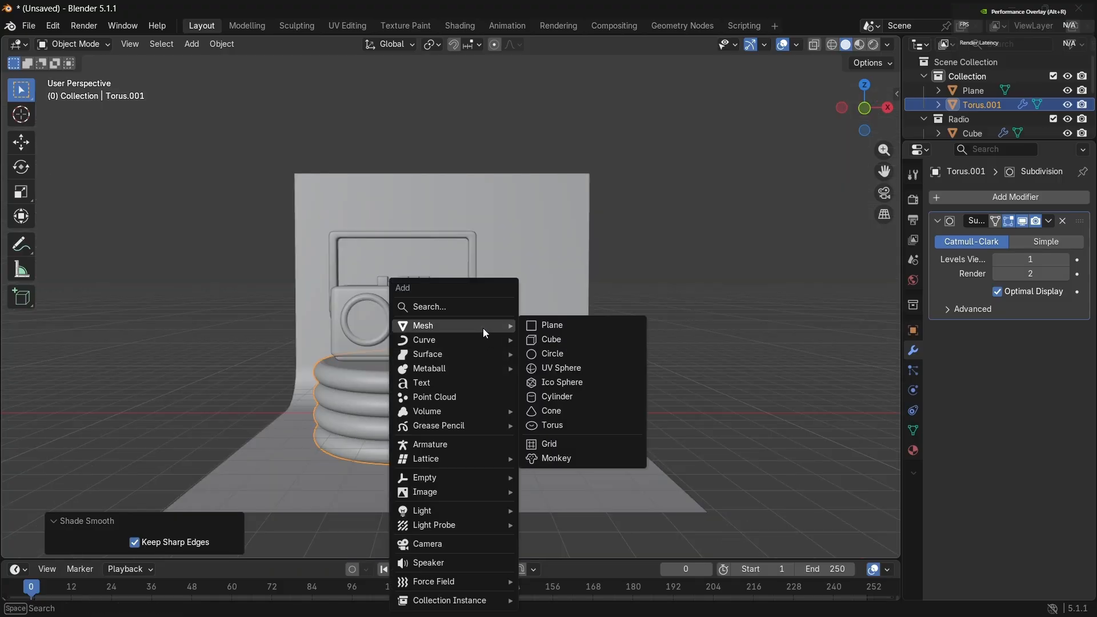
click(589, 399)
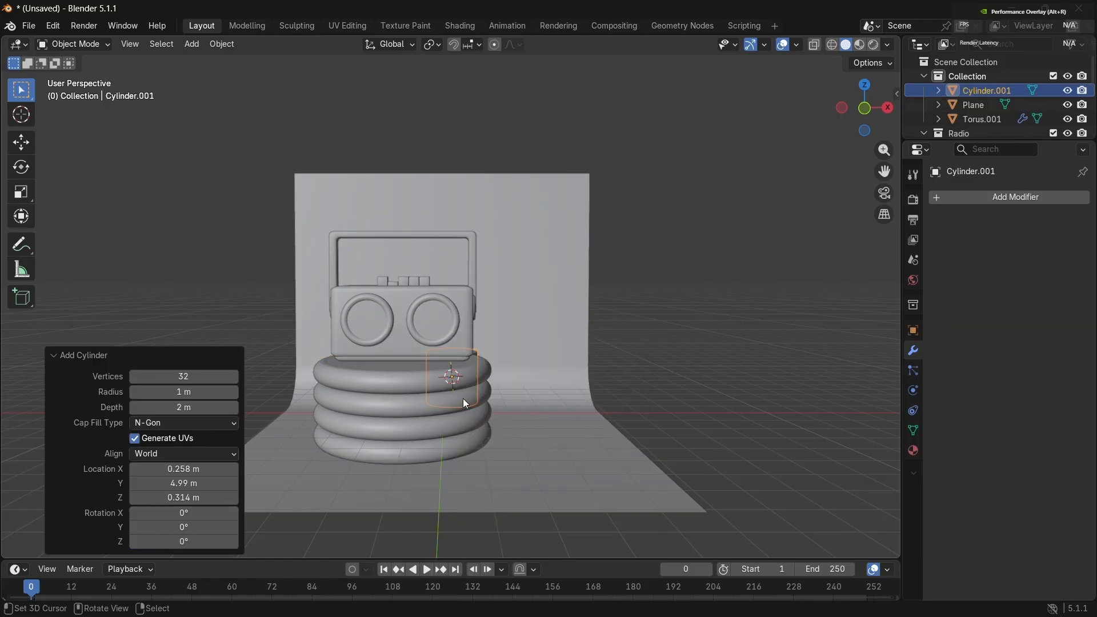
Step: Move the new cylinder beside the radio and stacked rings, about 3.3 m along X and 1.2 m up
key(g)
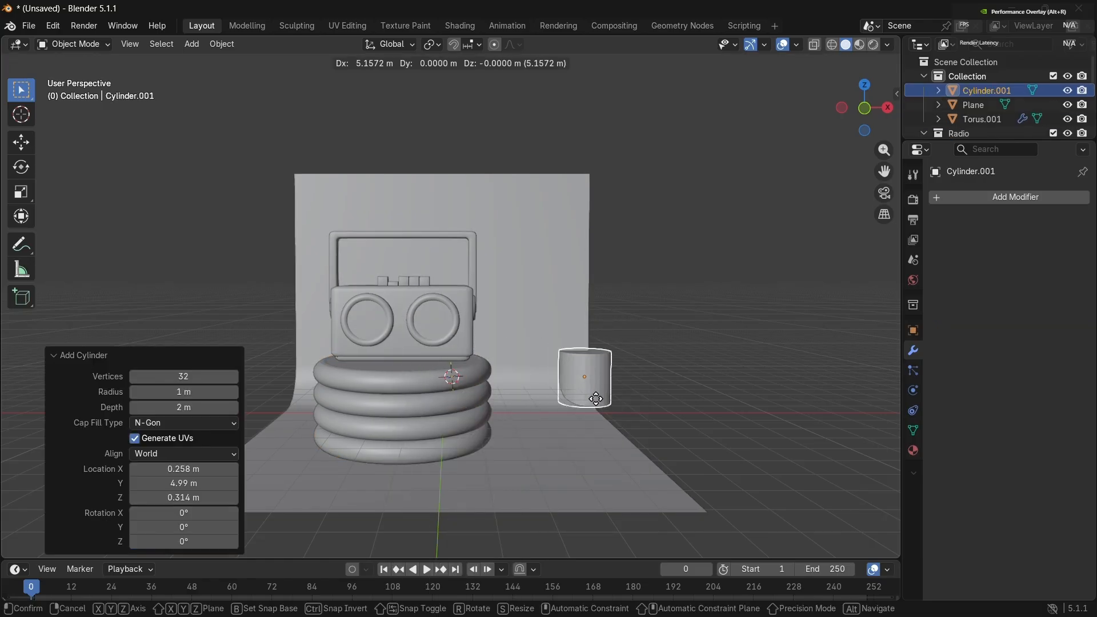
click(550, 372)
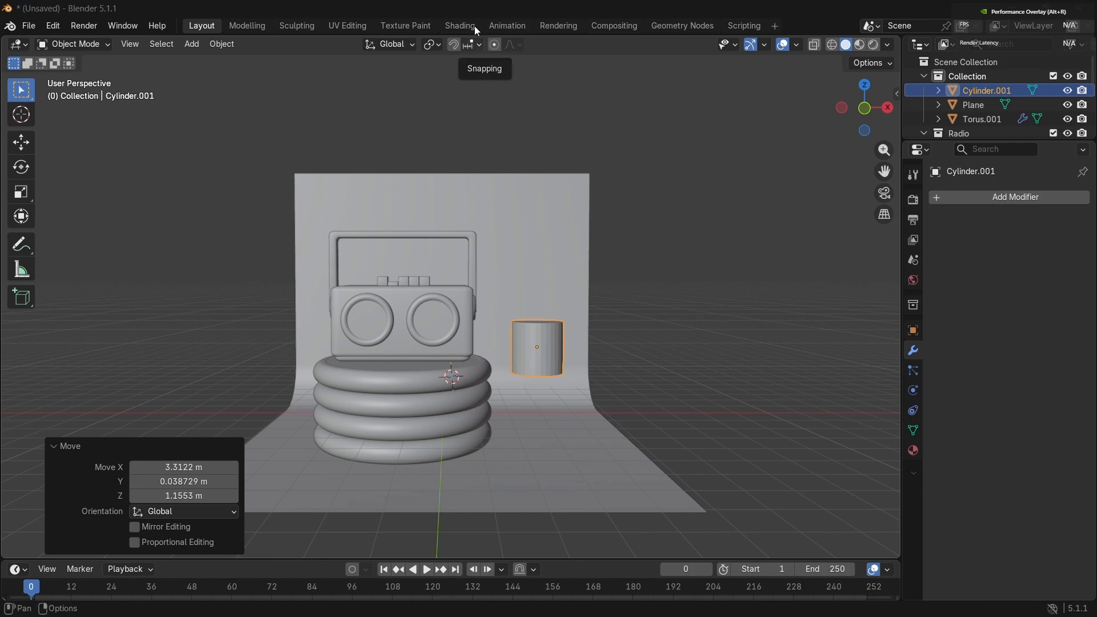
click(550, 334)
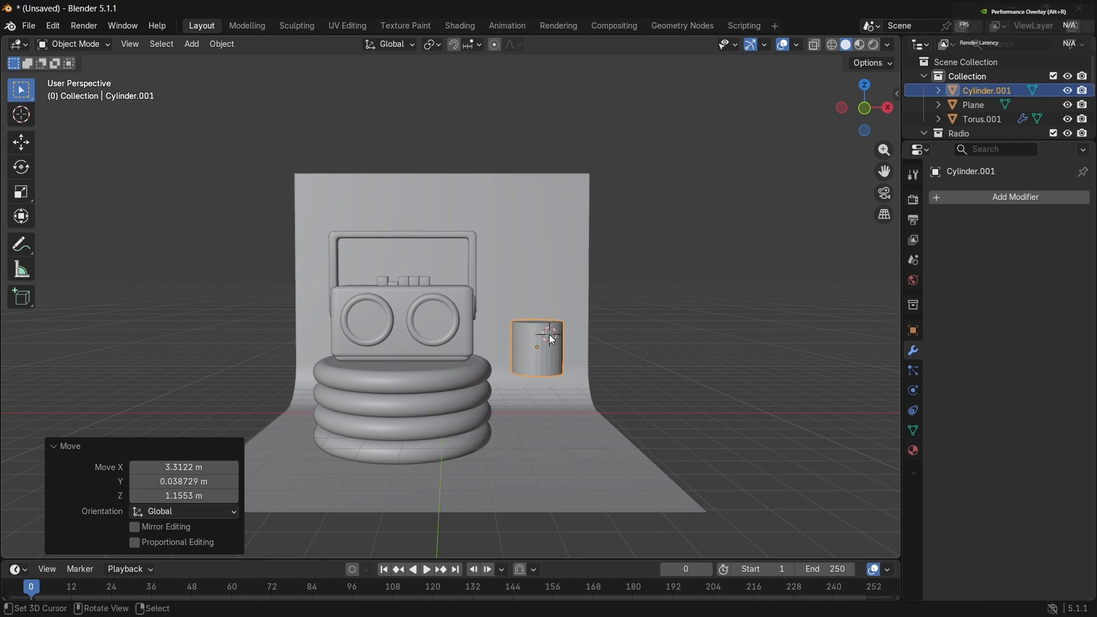
Step: Stretch the cylinder along Z into a tall column, finishing with a factor of about 1.21, and raise it about 0.65 m
key(s)
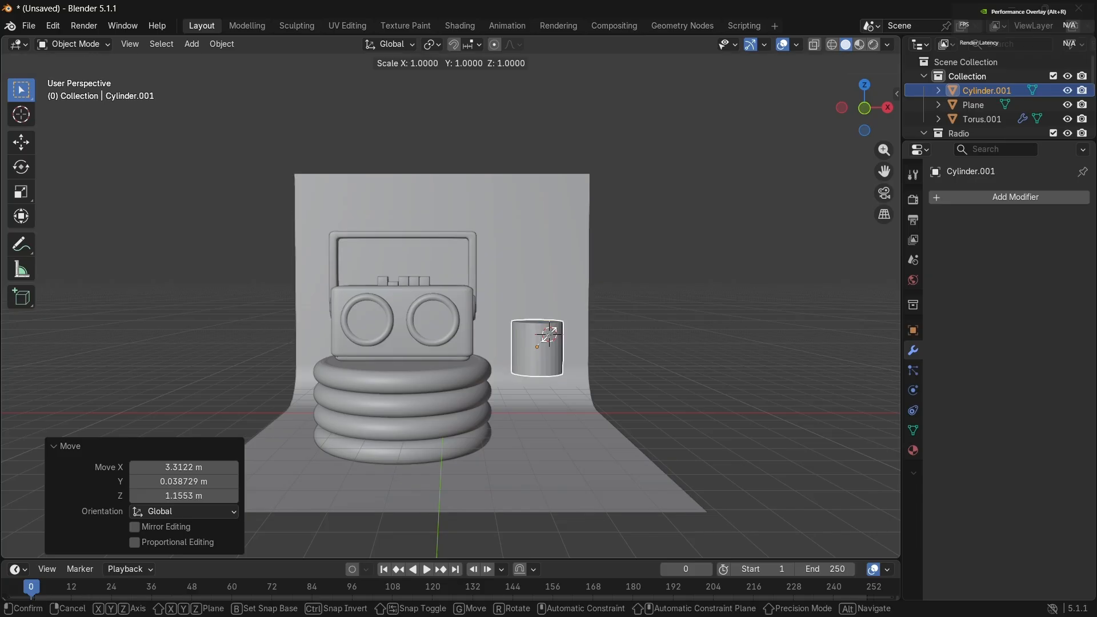
key(z)
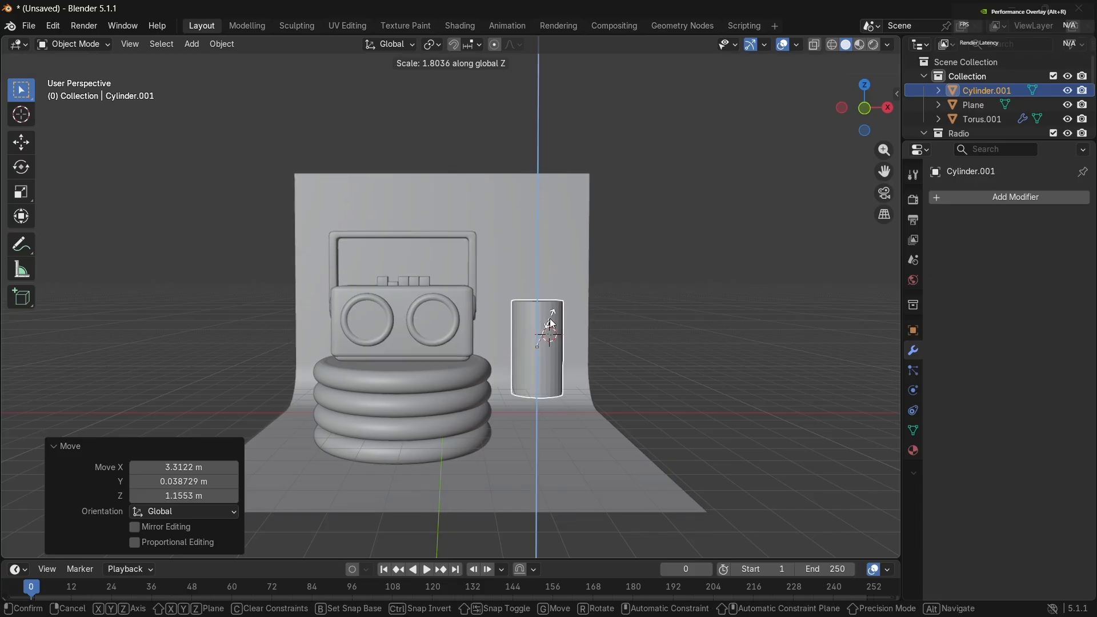
key(Escape)
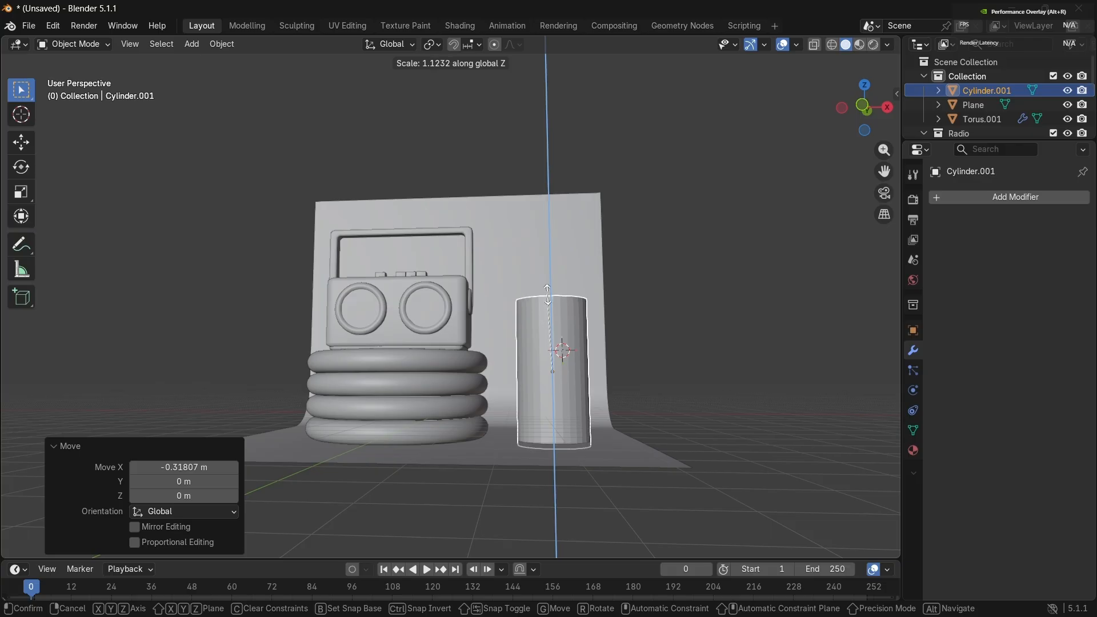
click(550, 292)
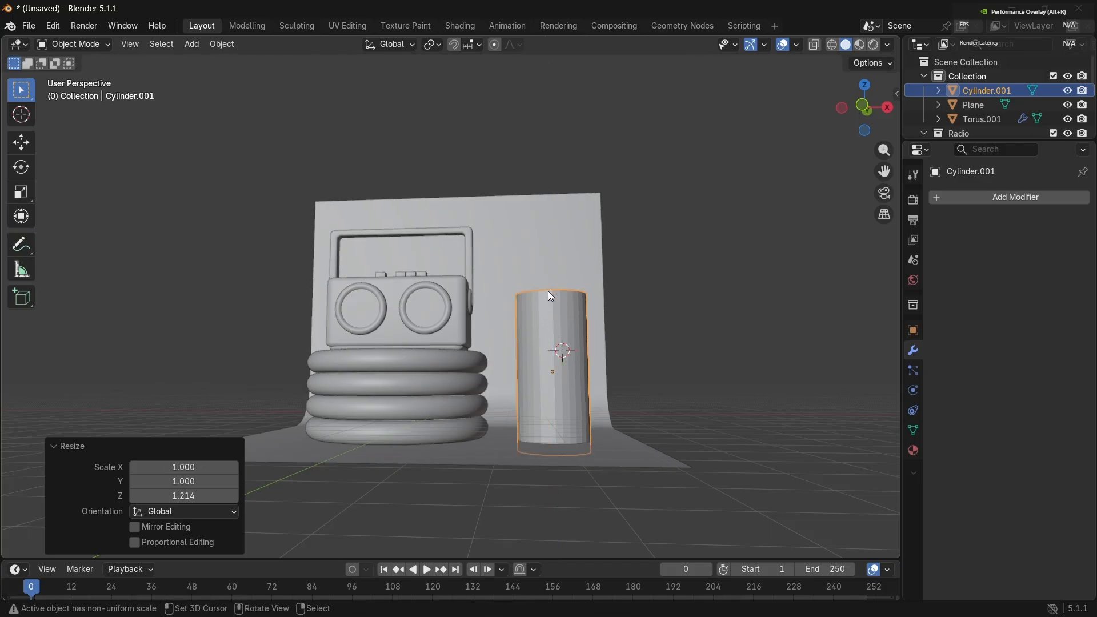
key(g)
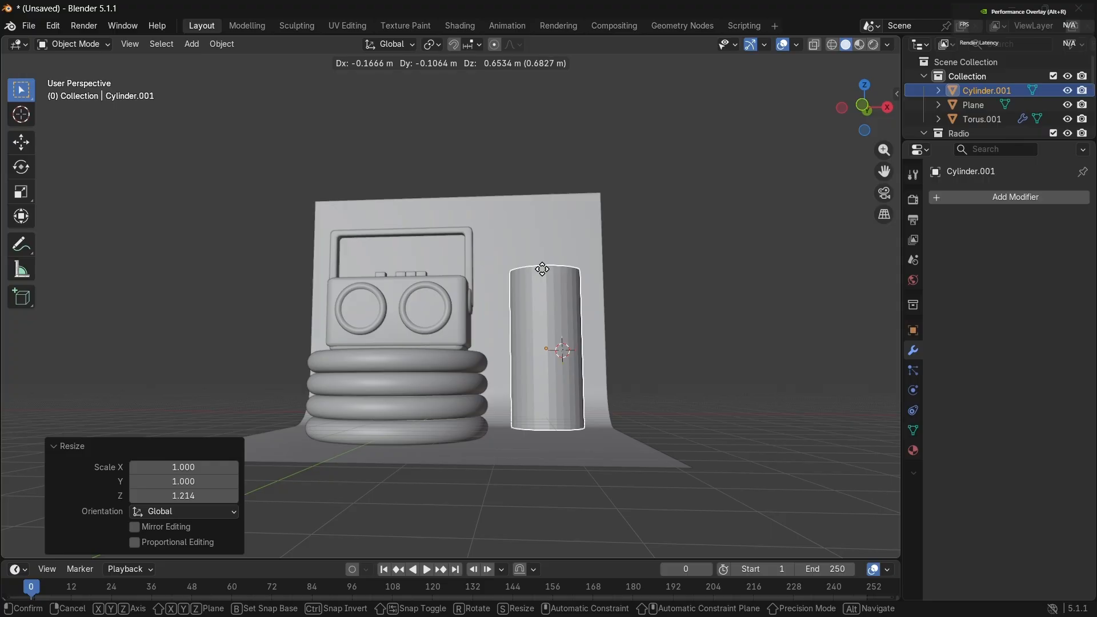
click(542, 270)
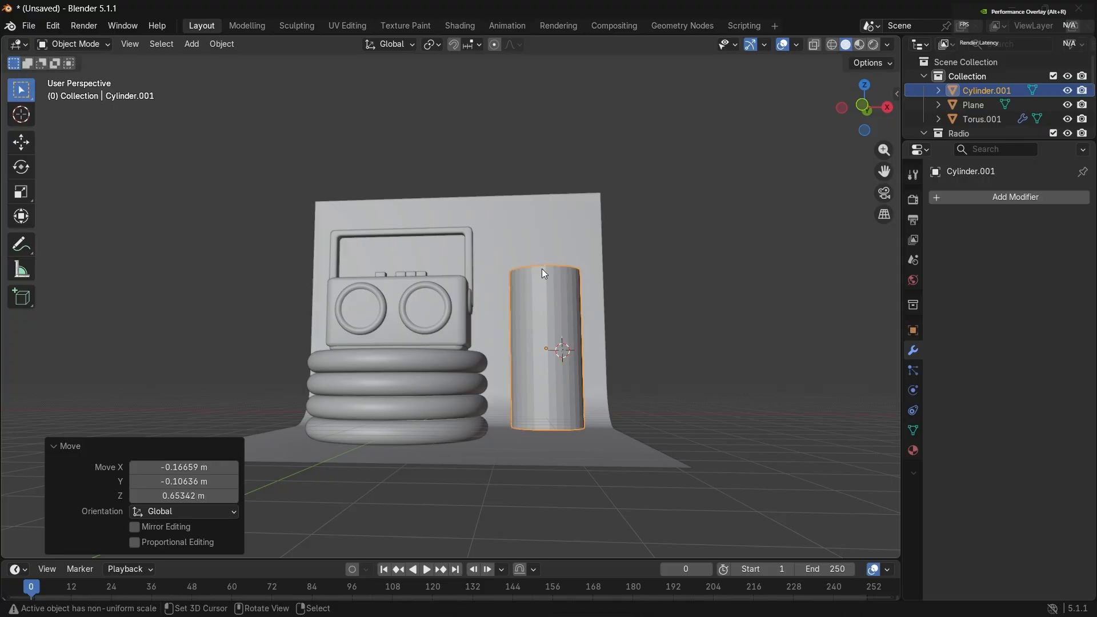
Step: Enlarge the cylinder uniformly by about 1.10 and again by 1.12, and raise it about 0.46 m along Z
key(s)
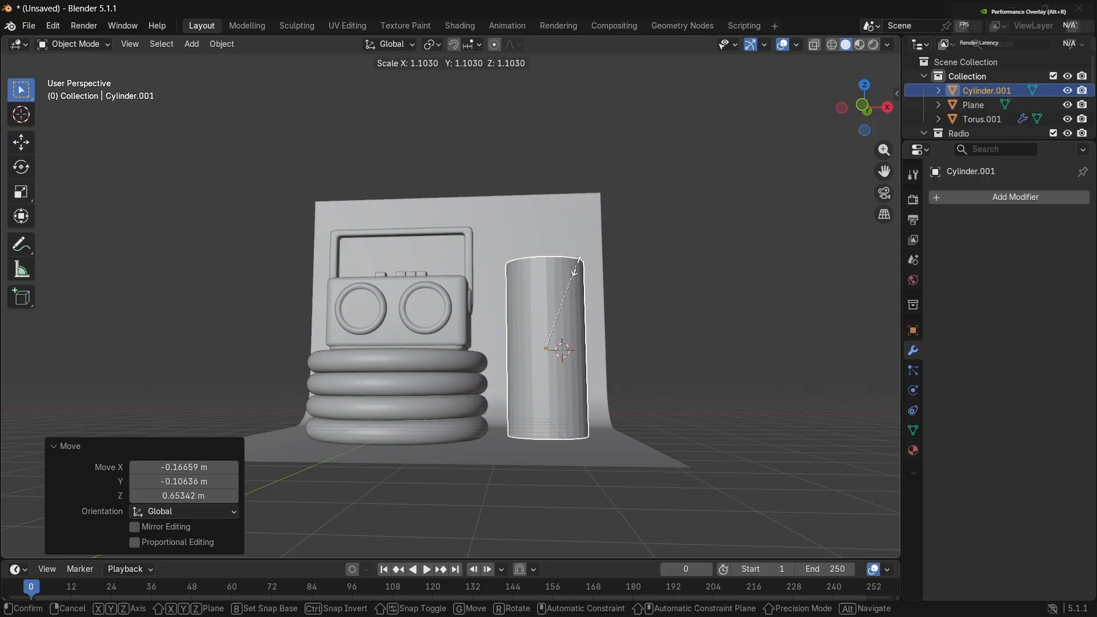
click(577, 265)
middle_drag(577, 266, 578, 266)
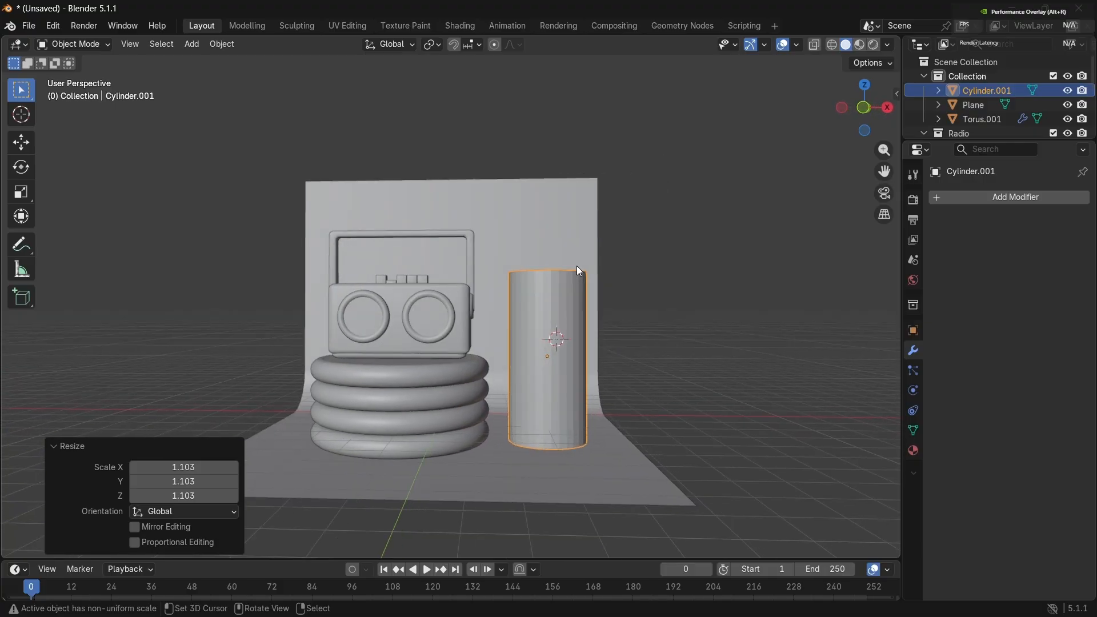
key(s)
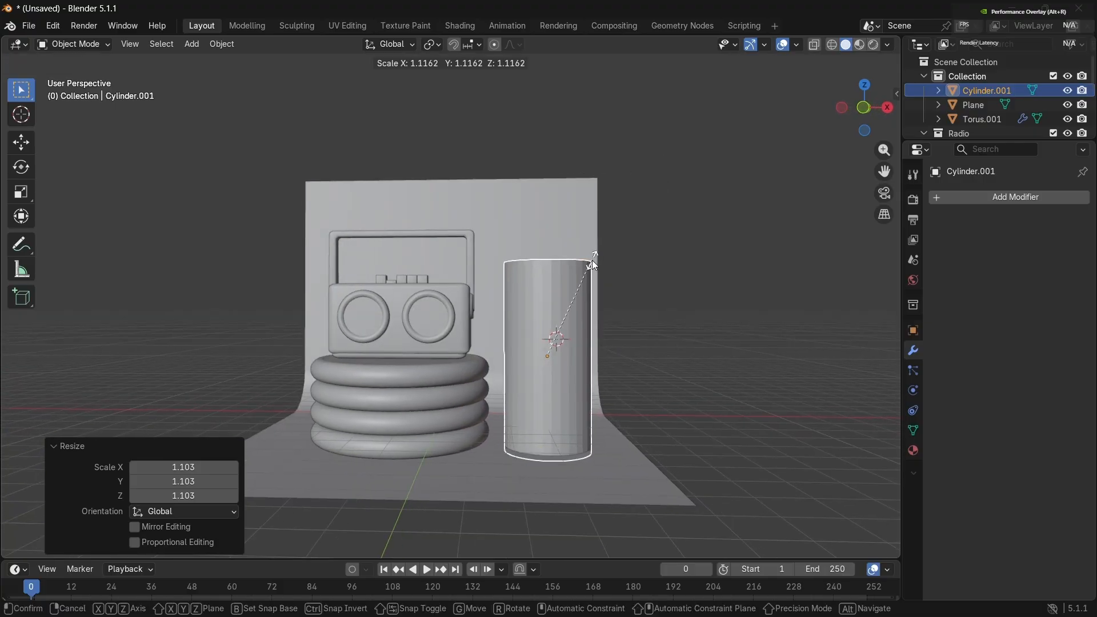
click(592, 261)
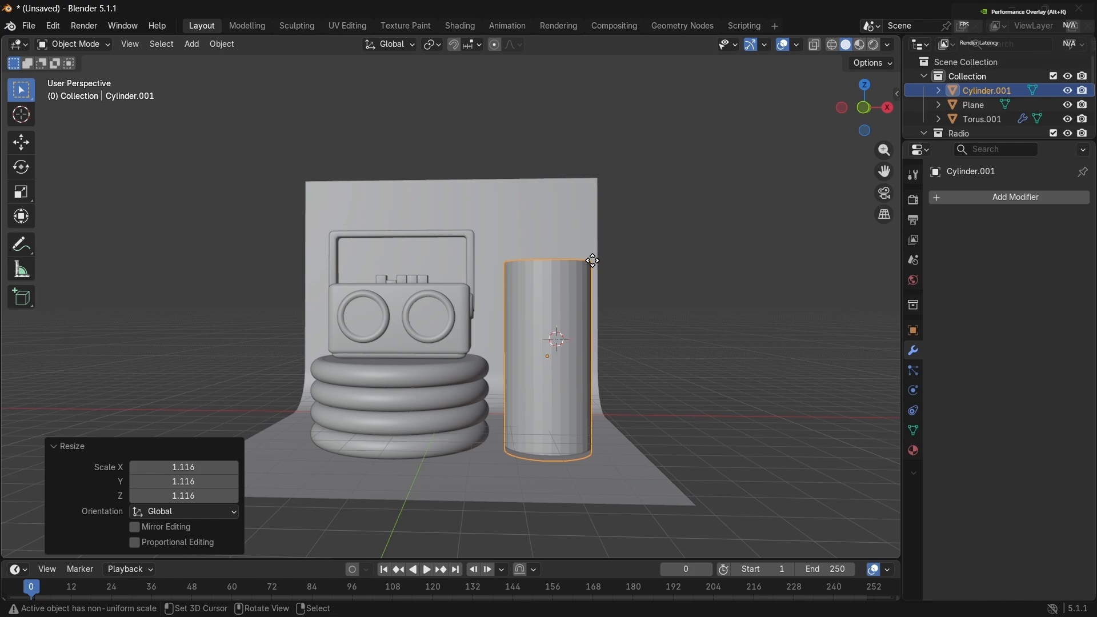
key(g)
key(z)
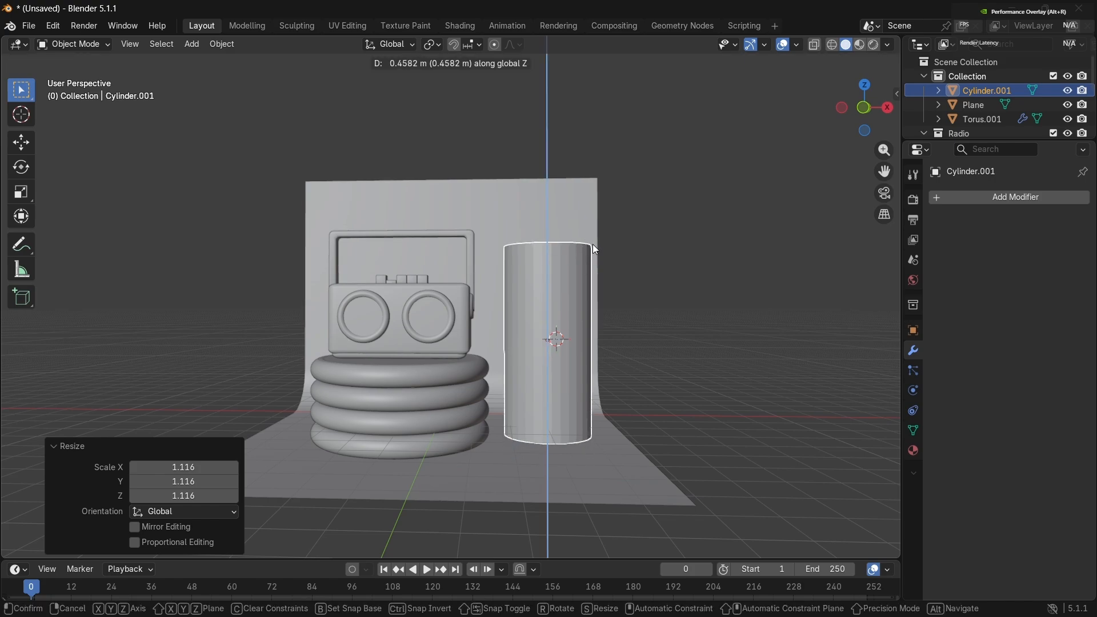
click(593, 245)
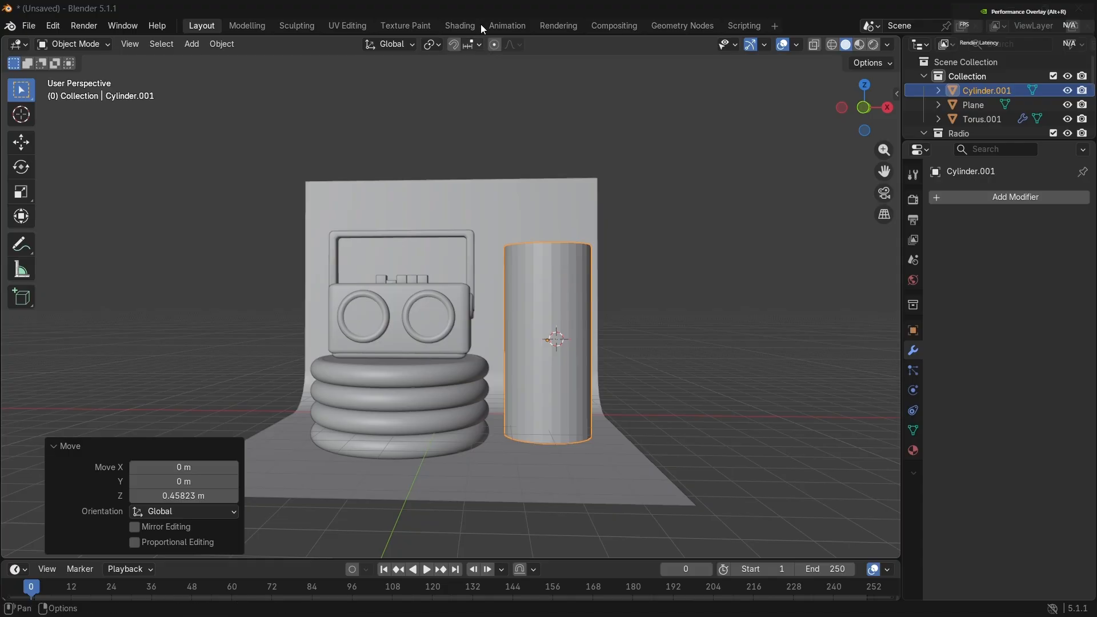
click(548, 297)
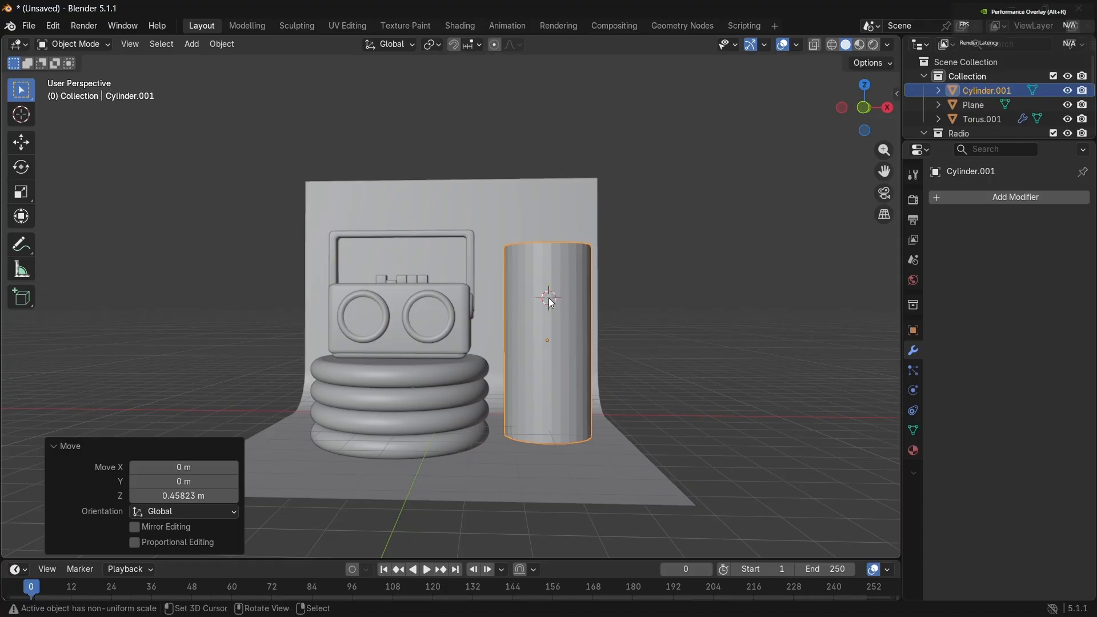
shift+right_click(548, 350)
middle_drag(548, 351, 546, 351)
click(548, 352)
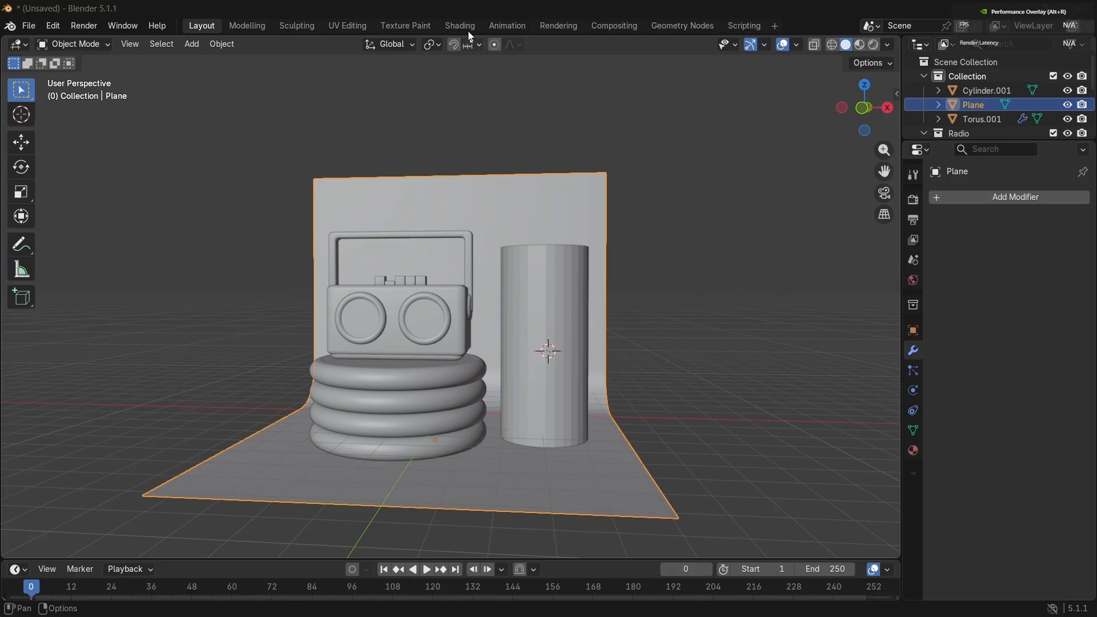
Step: Add four evenly spaced horizontal loop cuts around the tall cylinder in Edit Mode
click(546, 307)
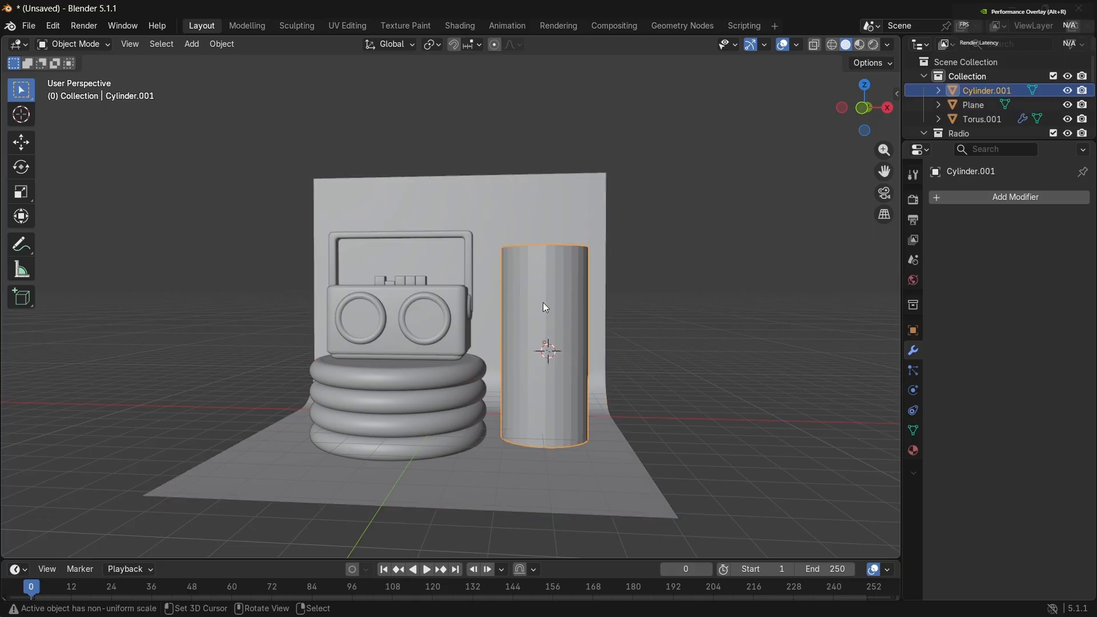
click(543, 303)
click(619, 285)
key(Tab)
key(ctrl+r)
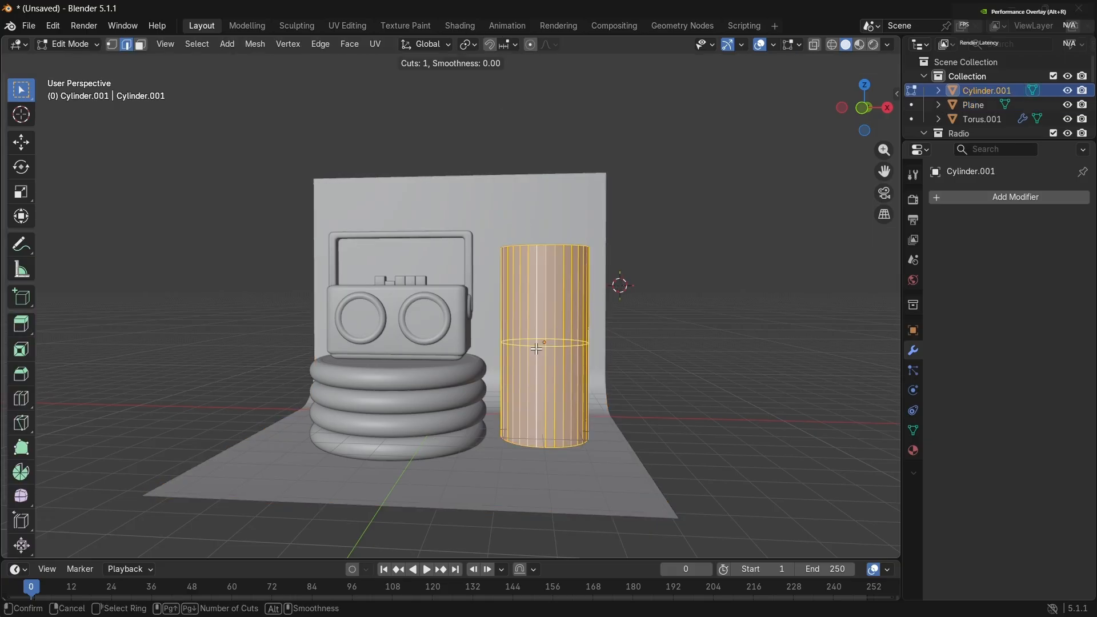
scroll(540, 348, up, 2)
scroll(544, 347, up, 1)
click(544, 347)
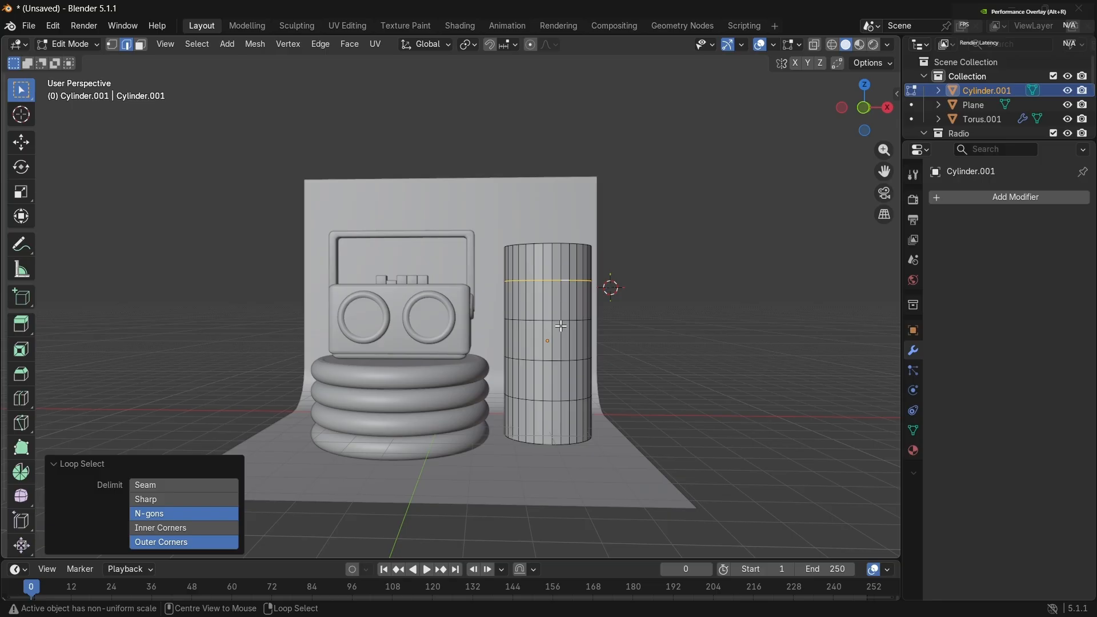
Step: Narrow the cylinder's two upper edge loops into a neck by scaling them together to about 0.48
alt+right_click(563, 320)
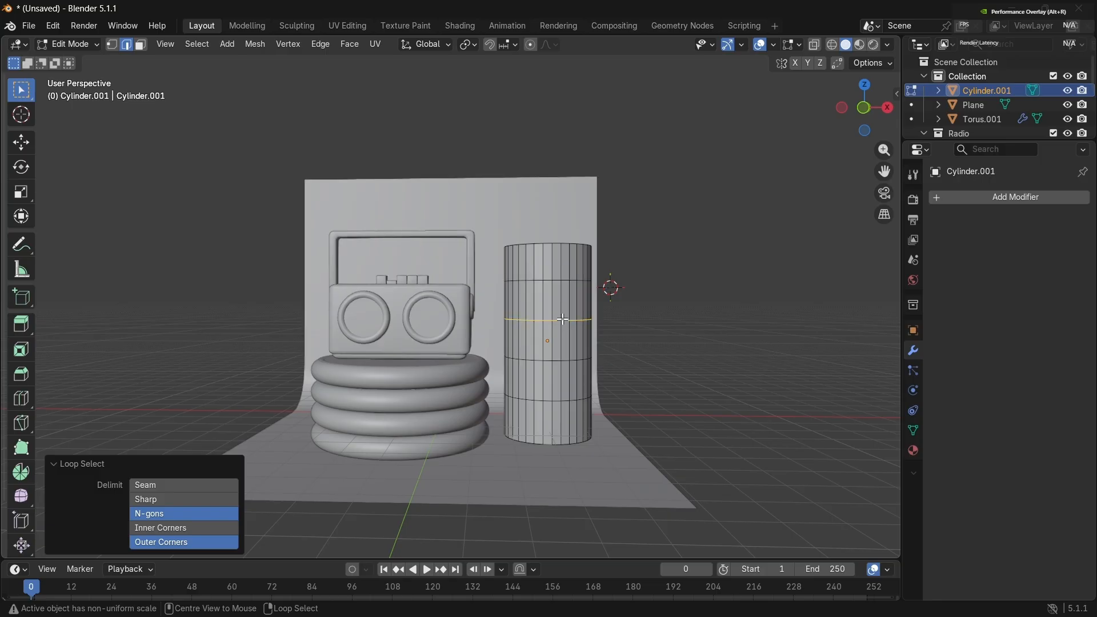
alt+shift+click(565, 281)
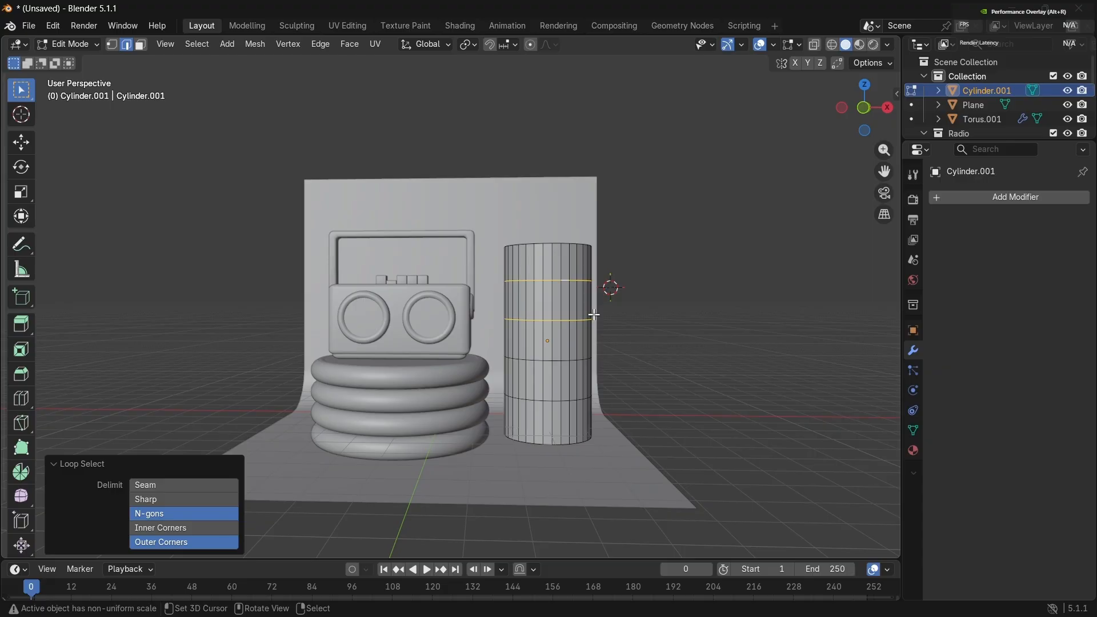
key(s)
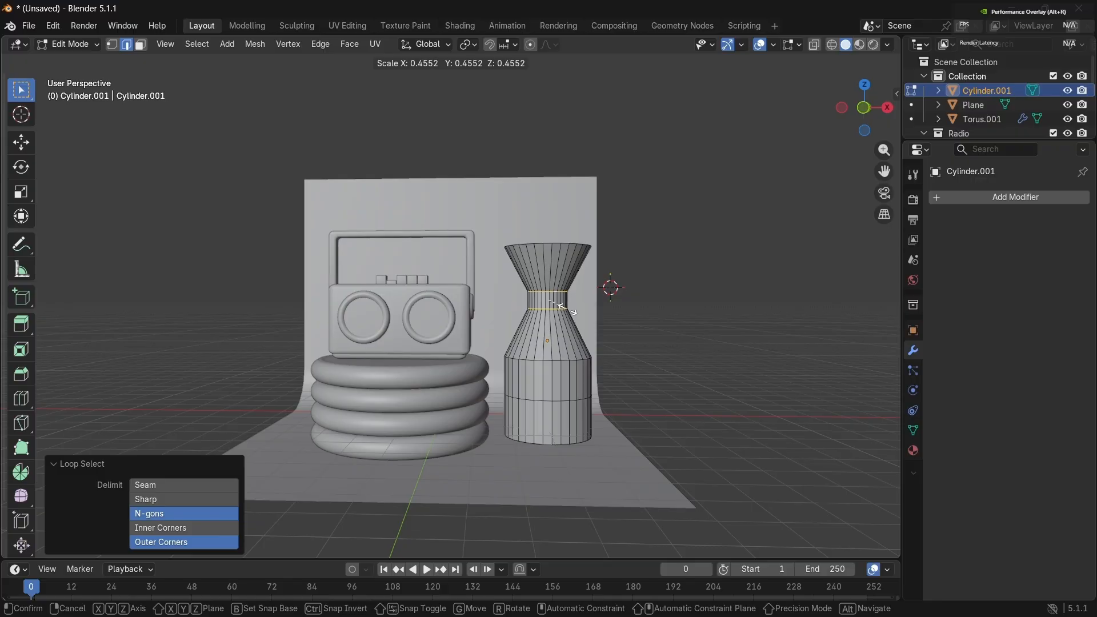
click(569, 310)
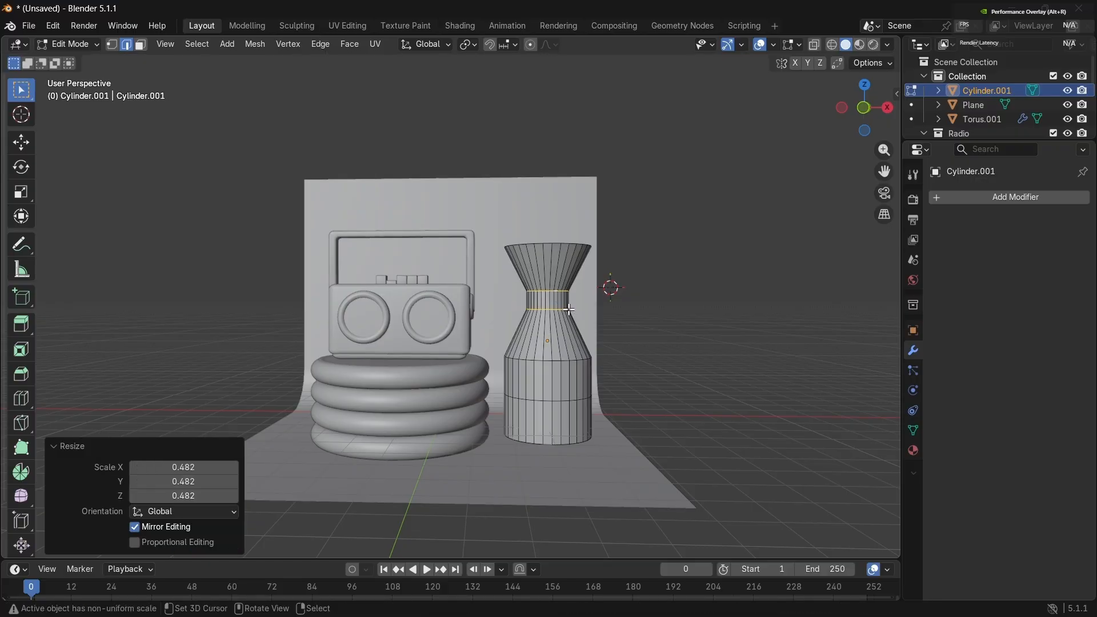
Step: Scale the vase's top rim loop to about 0.83 and its bottom edge loop to about 0.56
alt+click(571, 244)
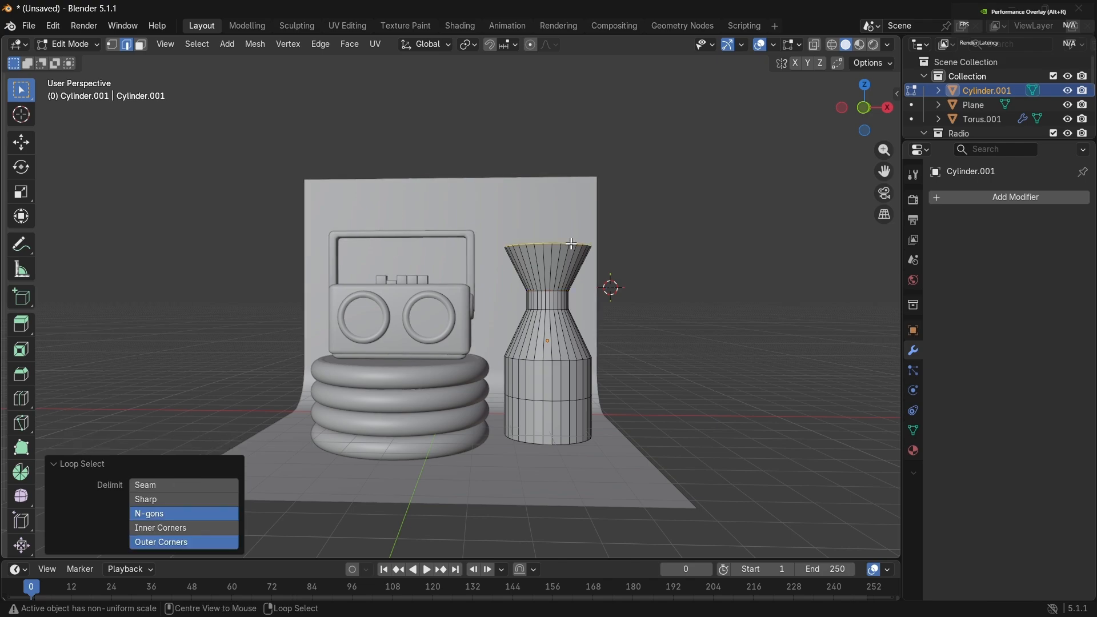
key(s)
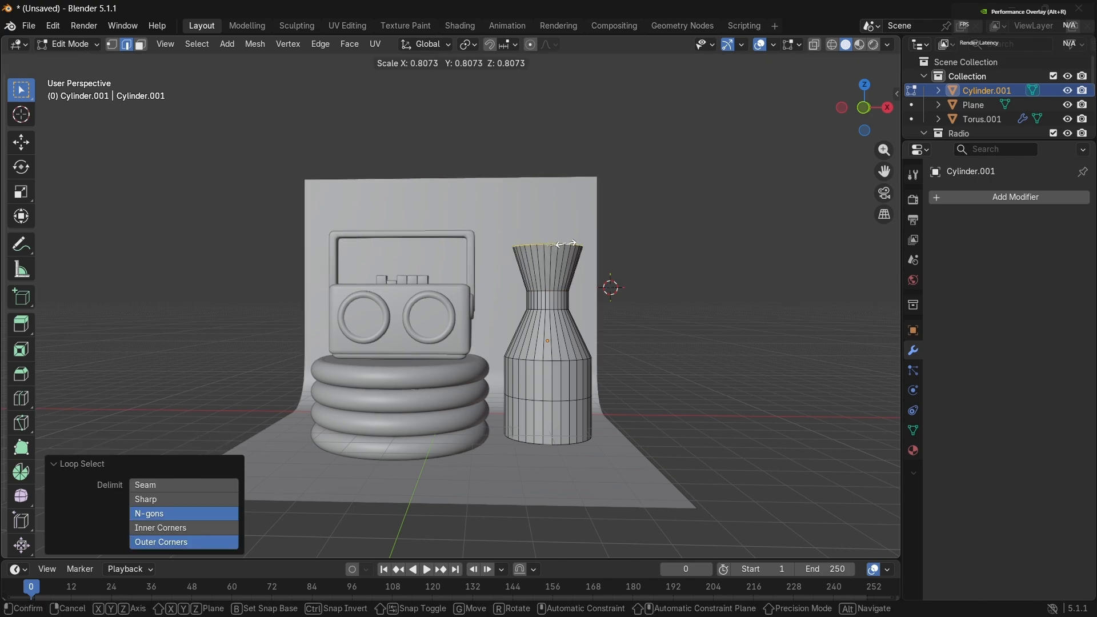
click(568, 244)
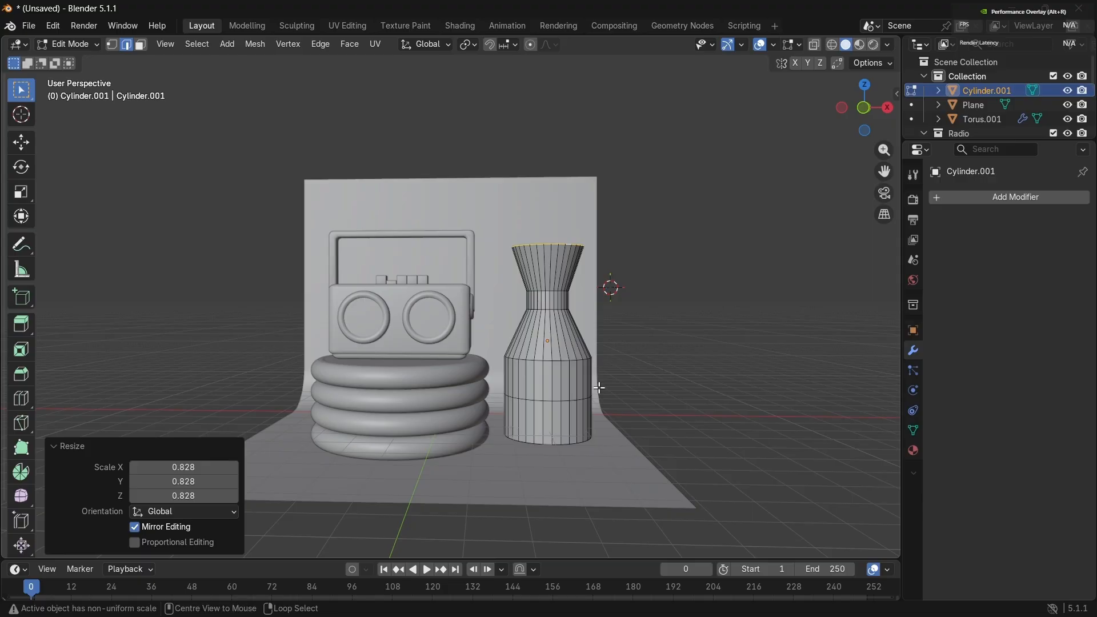
alt+click(574, 442)
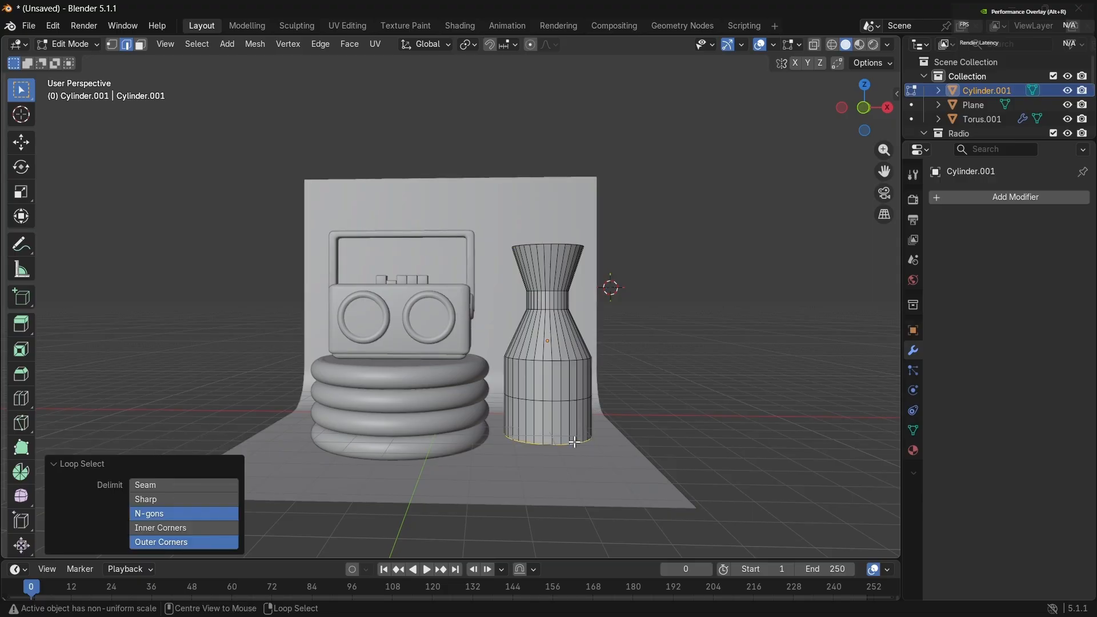
key(s)
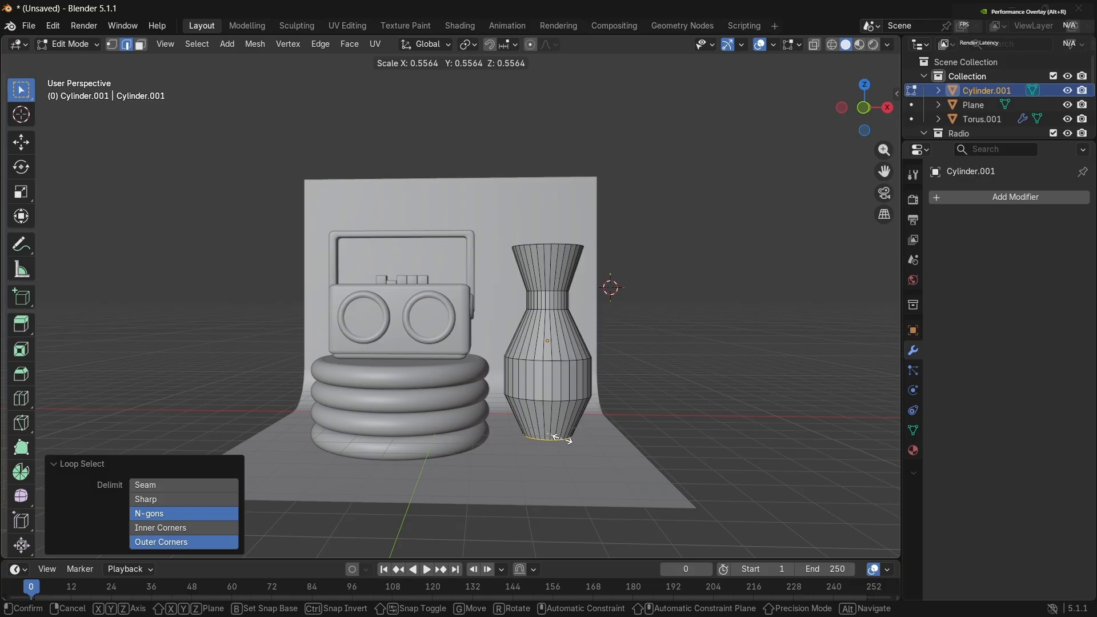
click(563, 439)
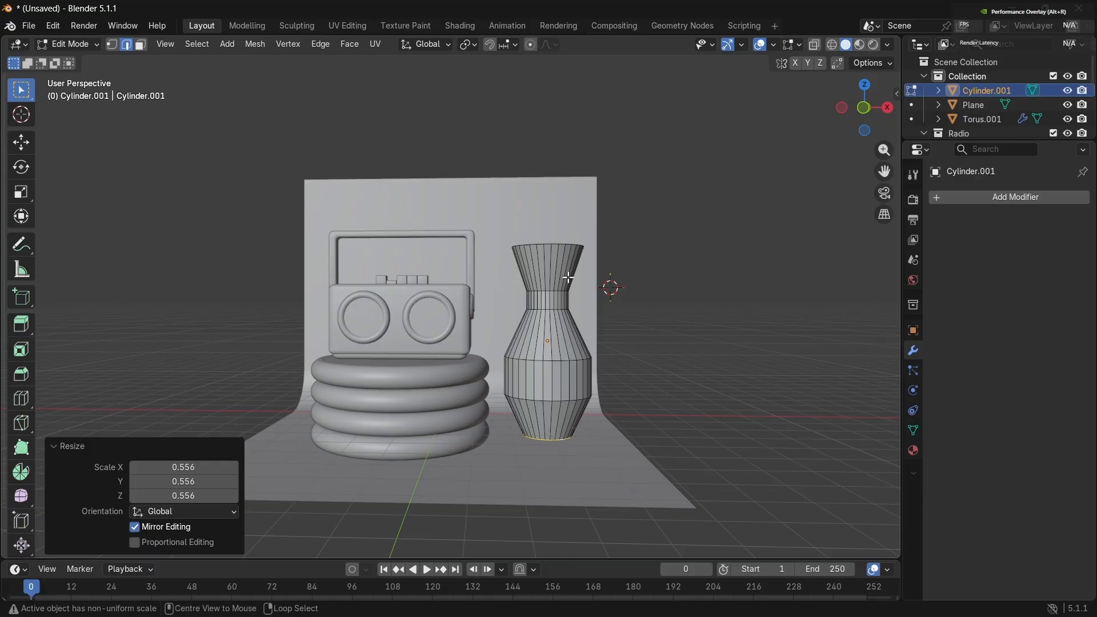
Step: Lengthen the vase's neck by scaling its two narrow edge loops together along Z by about 2.24
alt+click(555, 291)
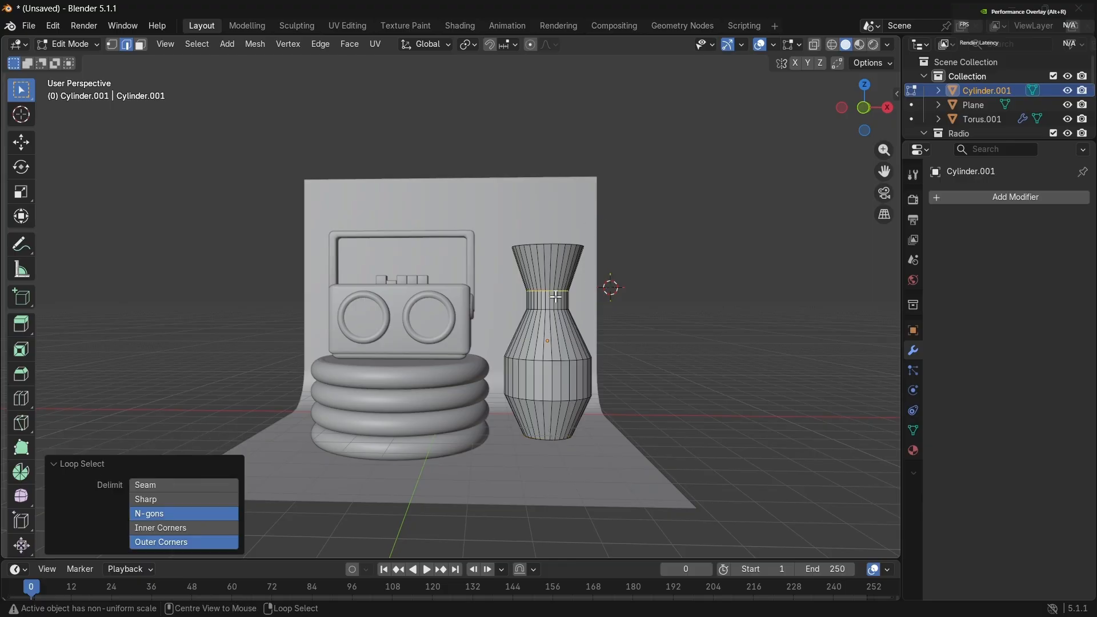
alt+click(554, 308)
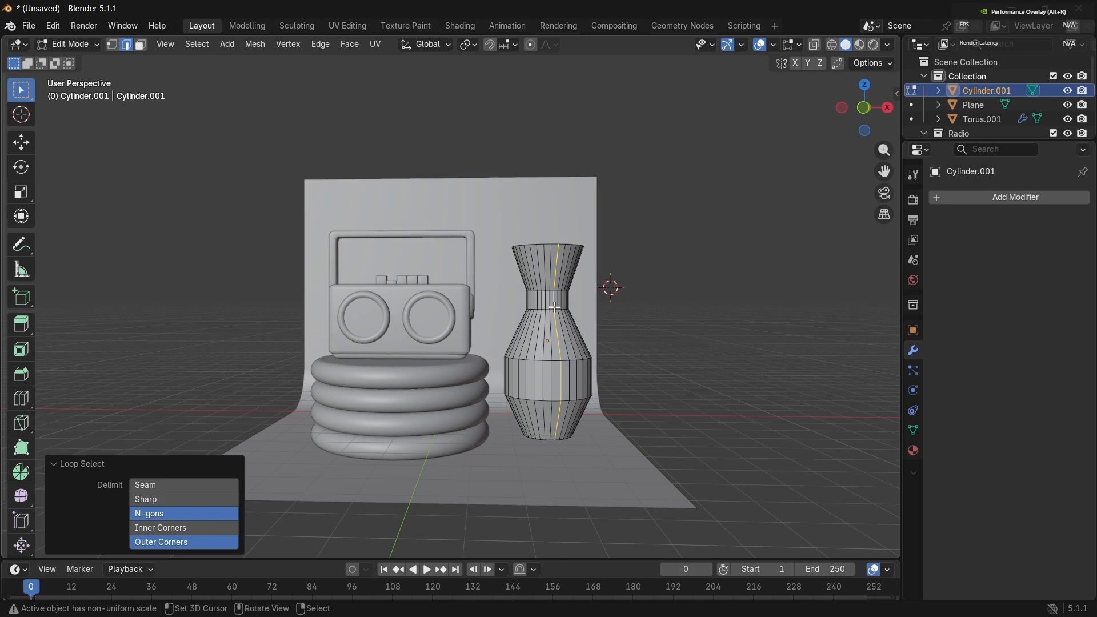
alt+click(551, 290)
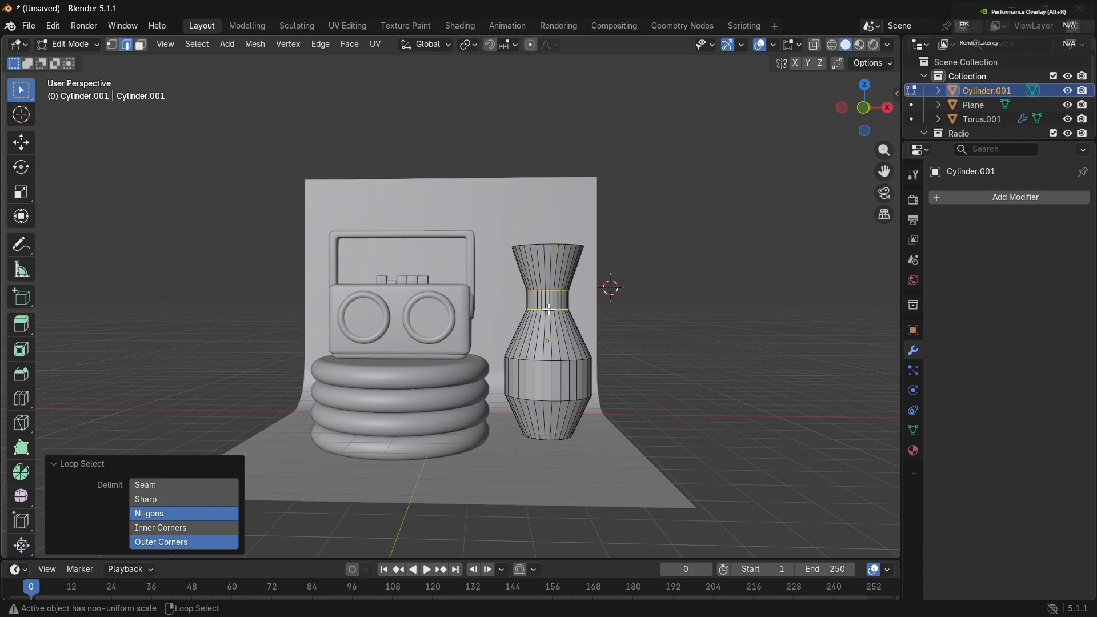
key(g)
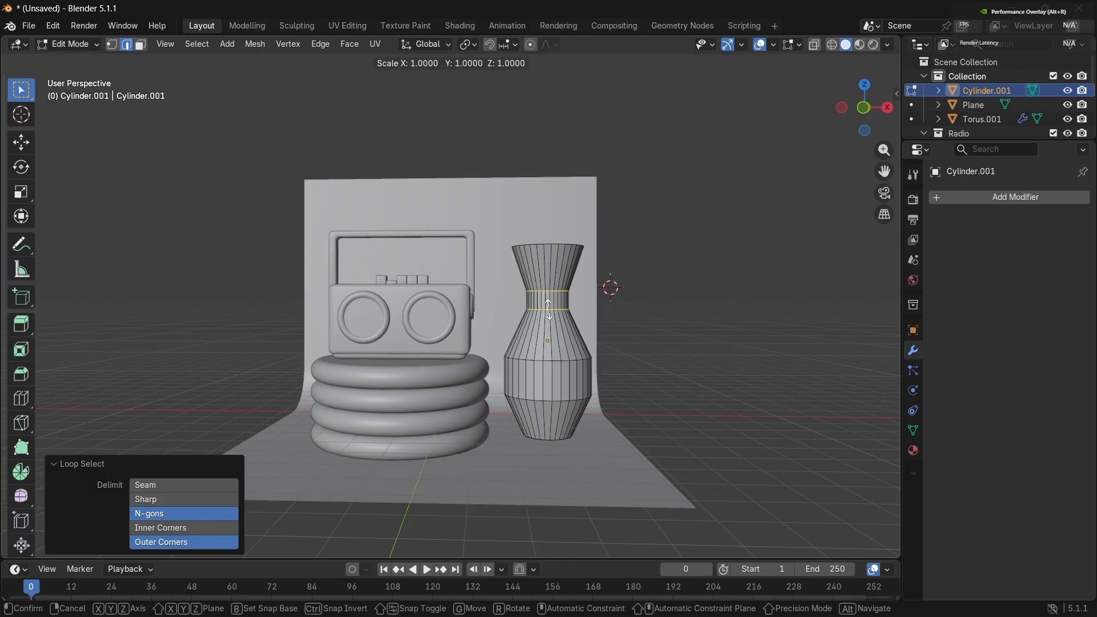
key(z)
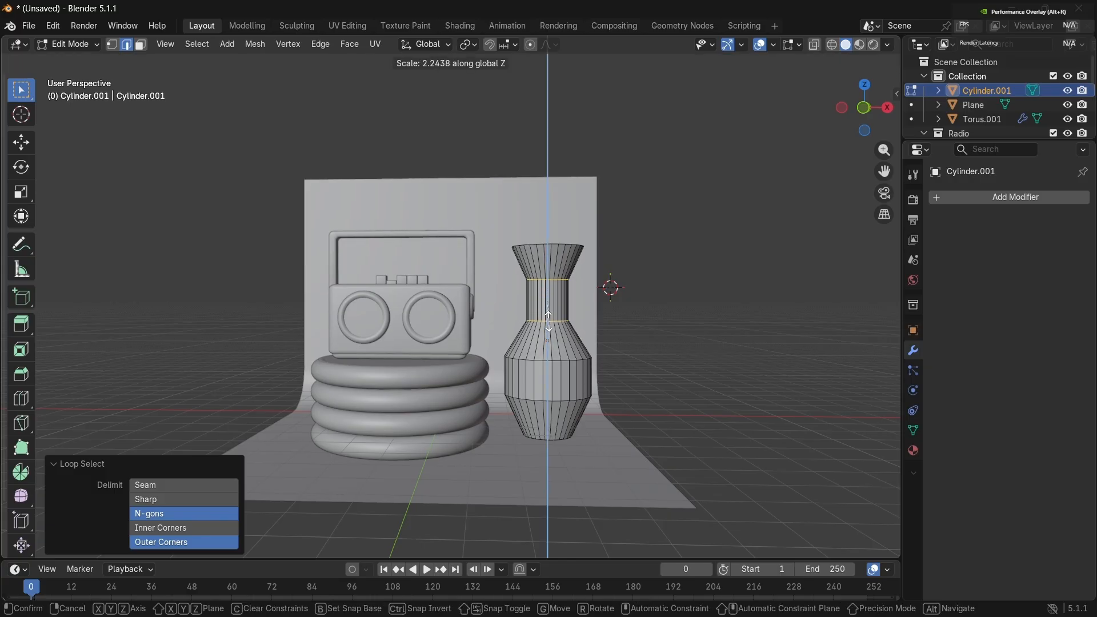
click(549, 322)
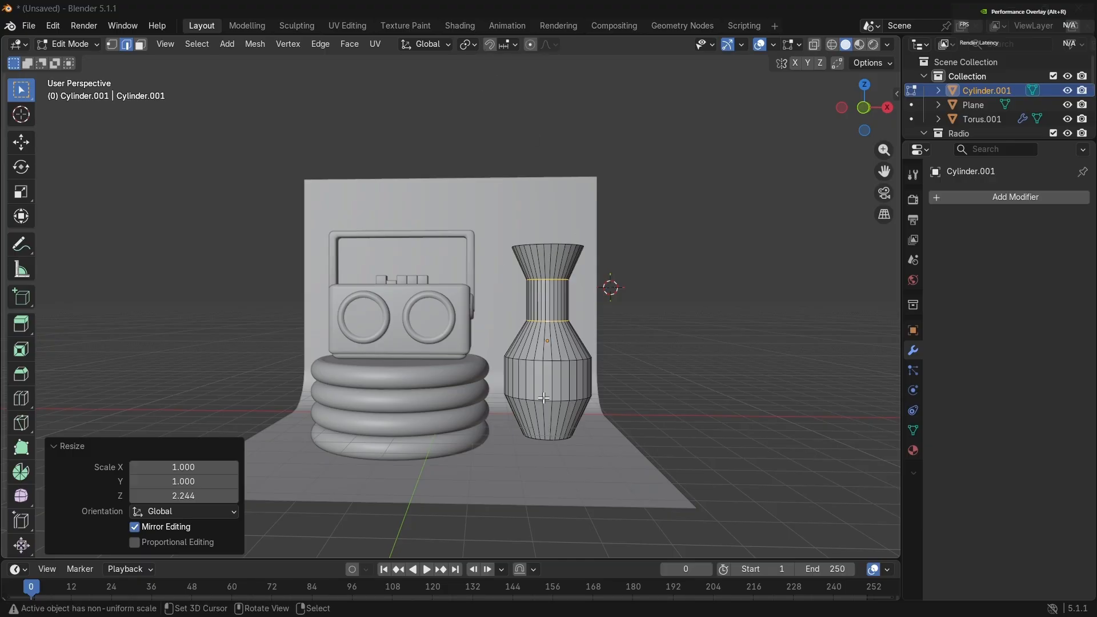
Step: Bevel the vase's bottom edge loop with three segments and a width of about 0.137 m
alt+click(552, 440)
alt+click(551, 441)
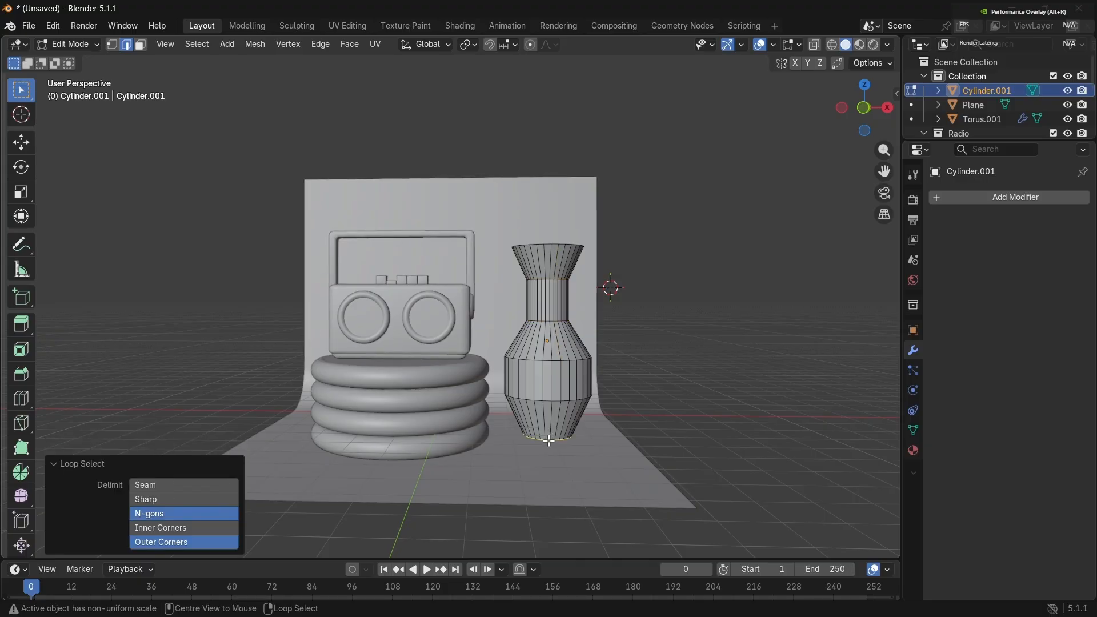
middle_drag(634, 423, 638, 408)
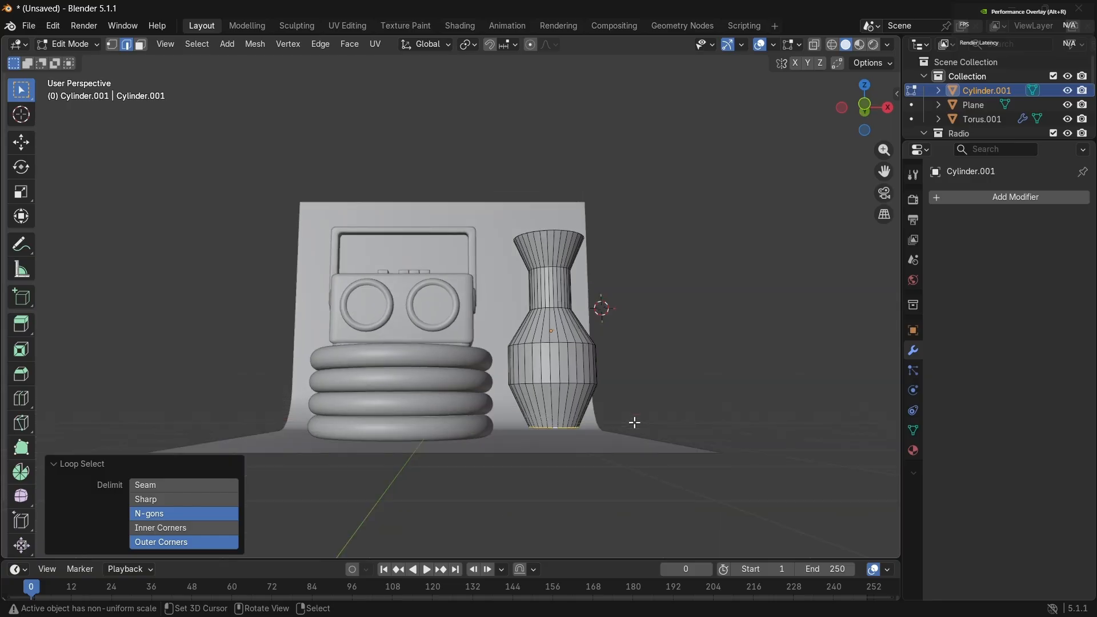
key(ctrl+b)
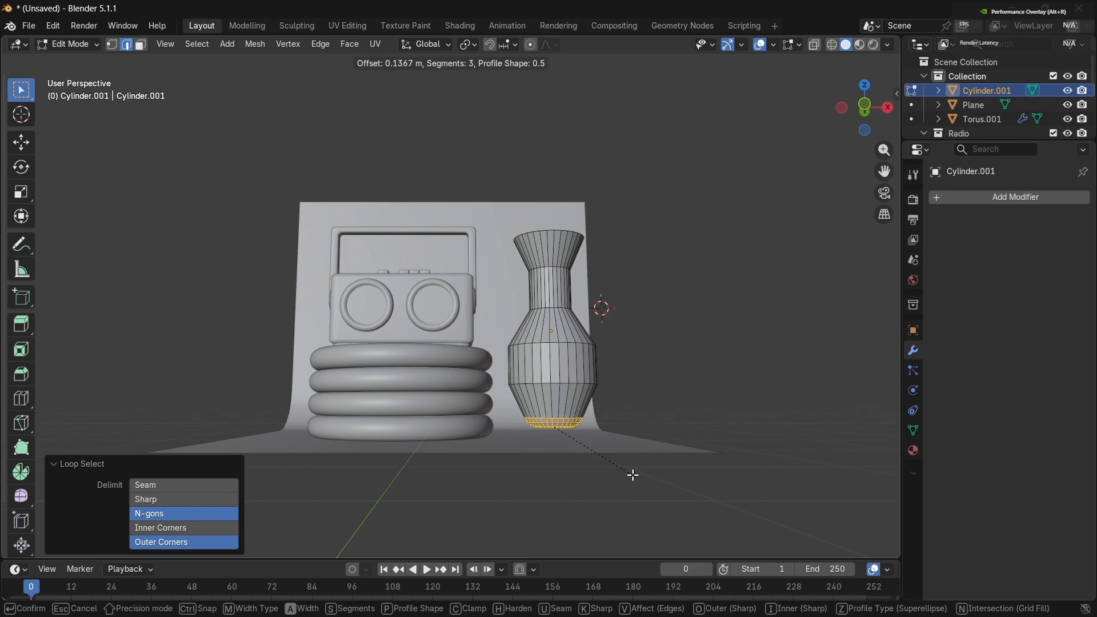
click(633, 475)
Step: Bevel the vase's top rim loop with three segments, about 0.13 m wide, and return to Object Mode
middle_drag(632, 472, 644, 420)
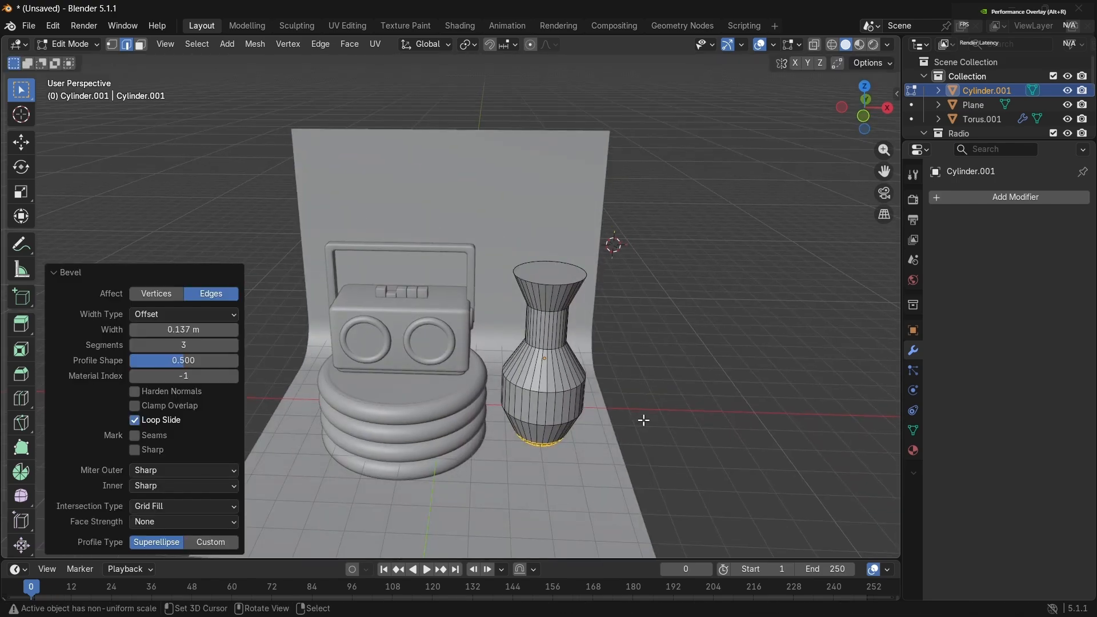
shift+right_click(579, 315)
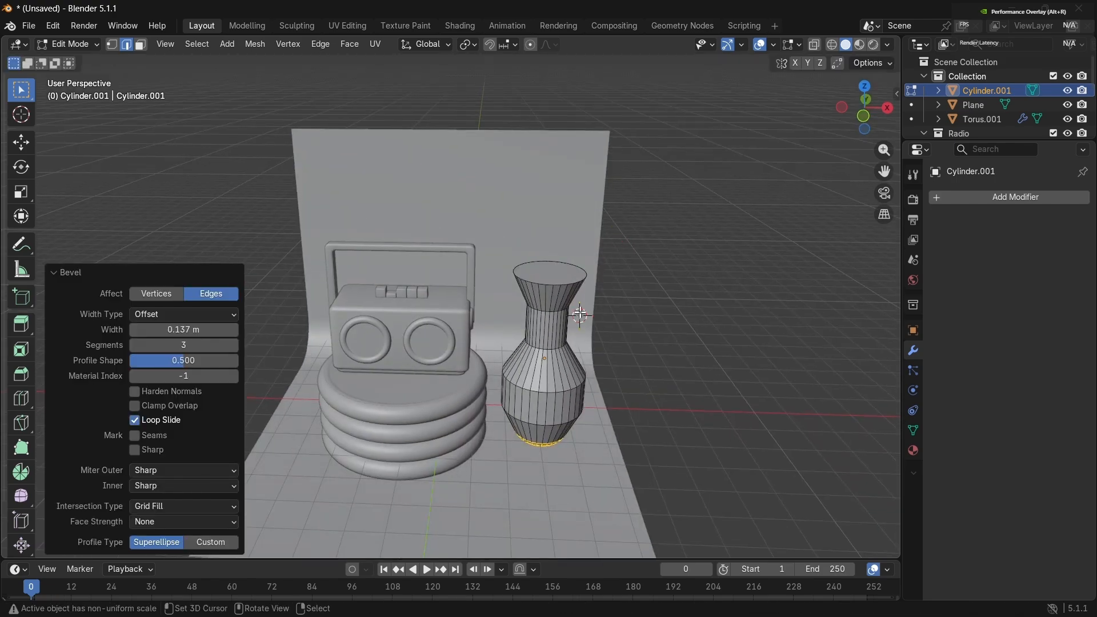
alt+click(574, 282)
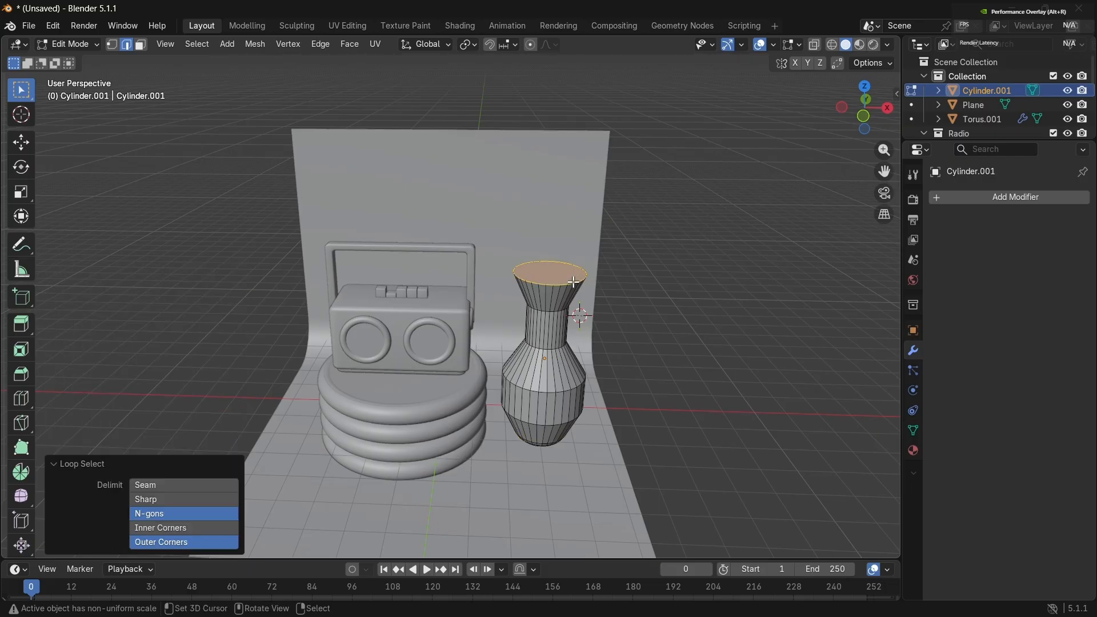
key(ctrl+b)
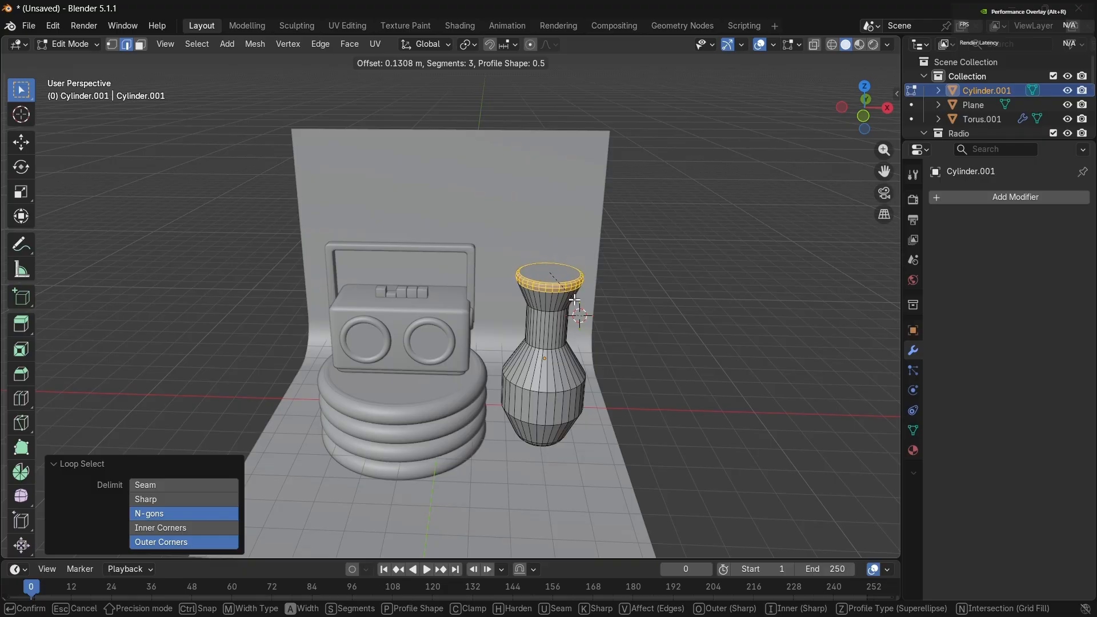
click(575, 300)
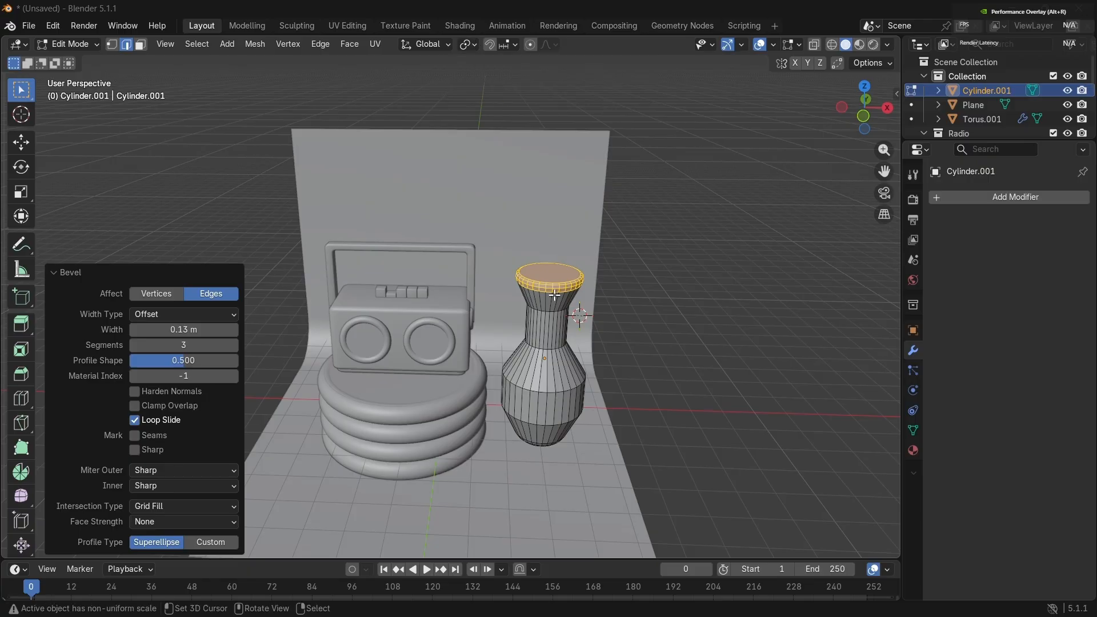
shift+right_click(639, 309)
key(Tab)
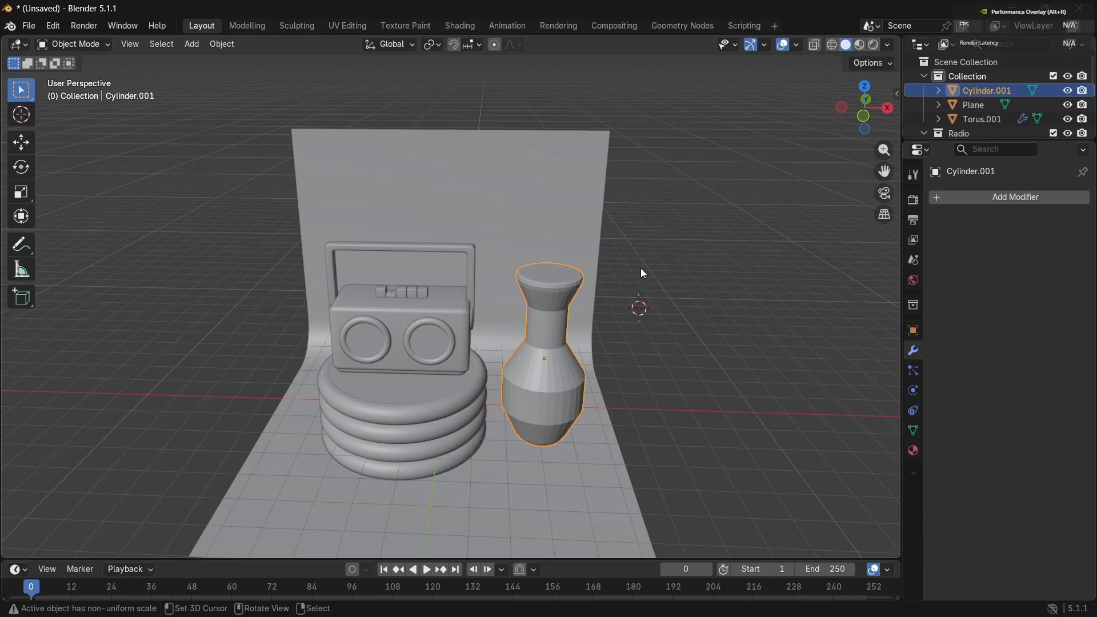
Step: Add a Subdivision Surface modifier to the vase with viewport level 2, and shade the vase smooth
click(965, 201)
mouse_move(965, 202)
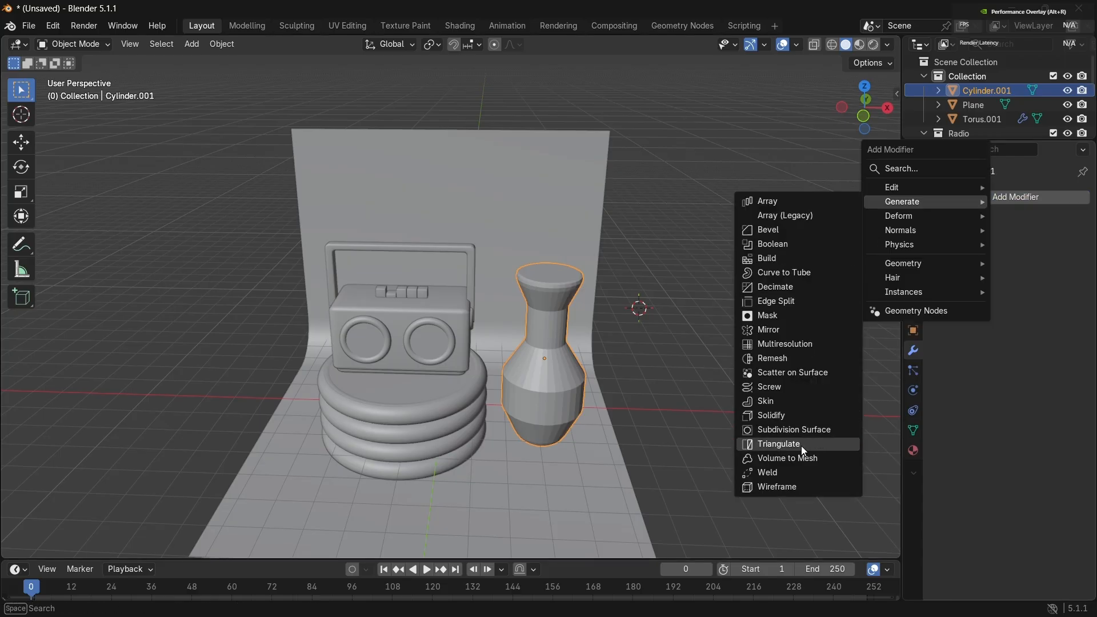
click(808, 433)
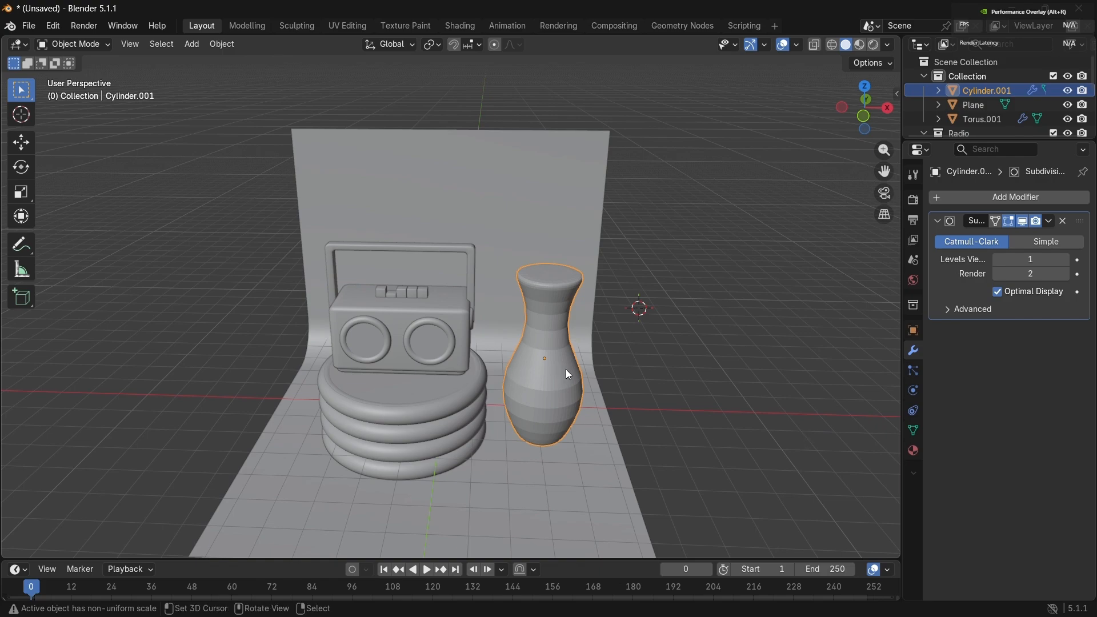
click(970, 309)
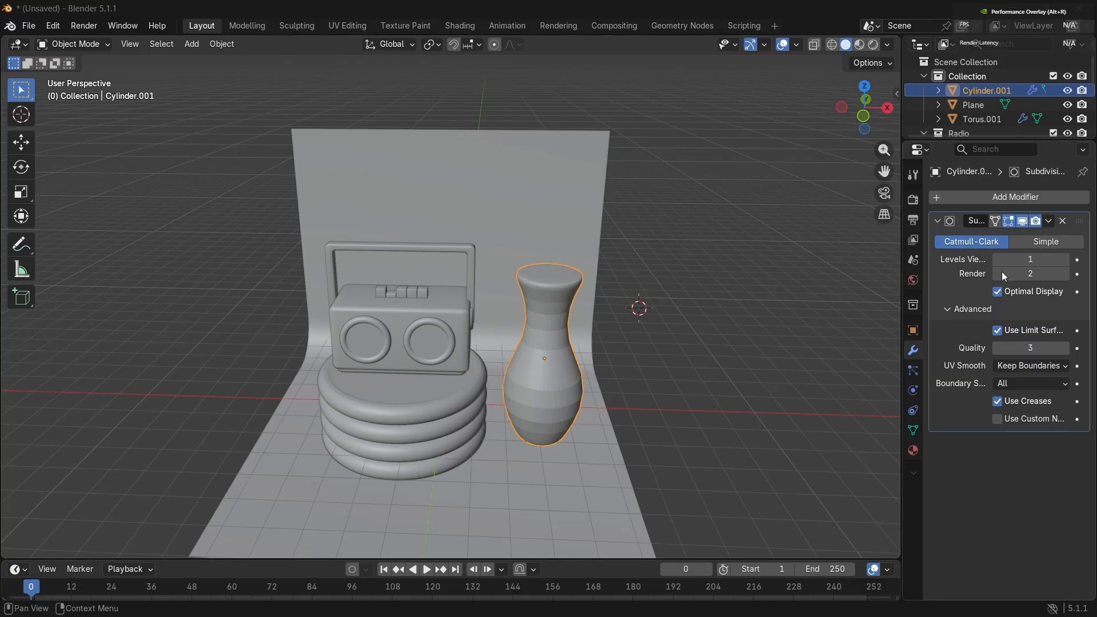
click(1065, 261)
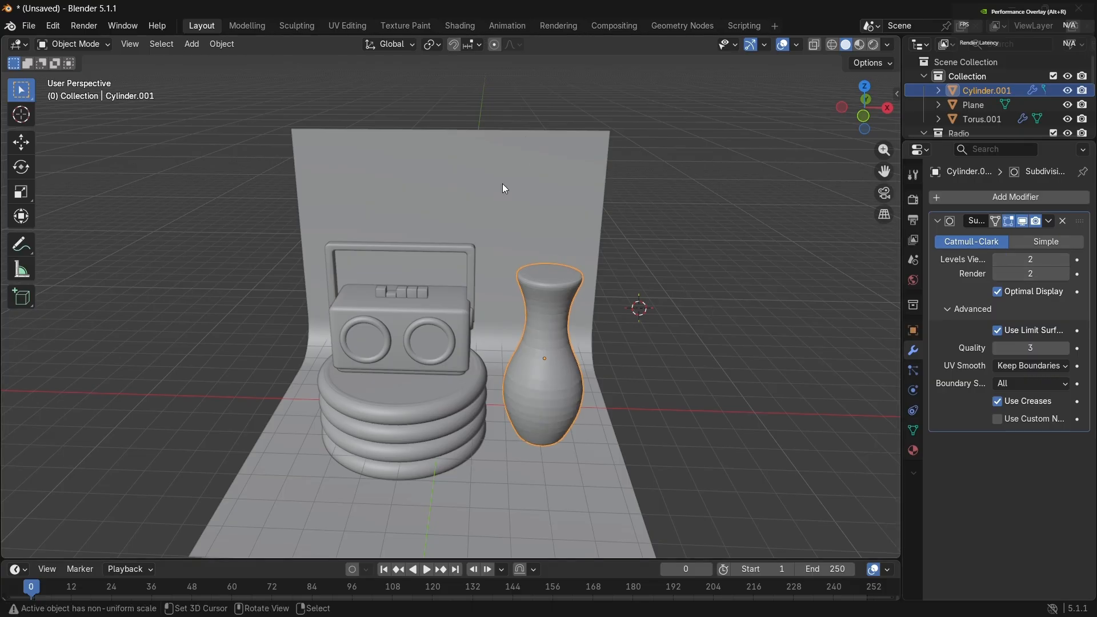
right_click(585, 296)
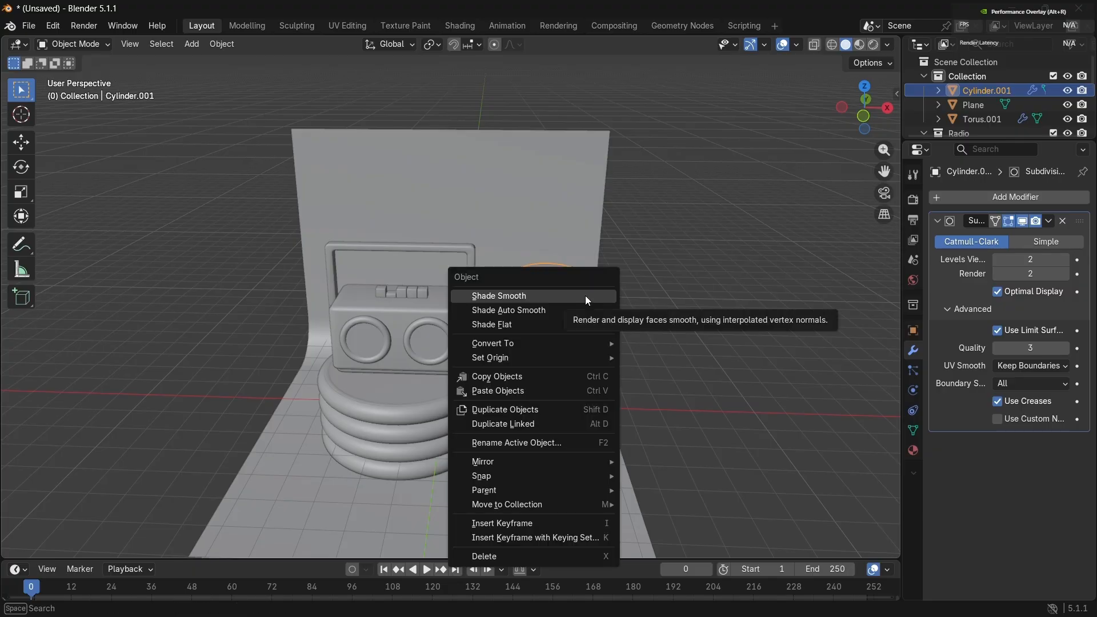
click(578, 295)
Step: Lower the vase about 0.27 m along Z in front view so its base meets the backdrop floor
middle_drag(599, 334, 544, 275)
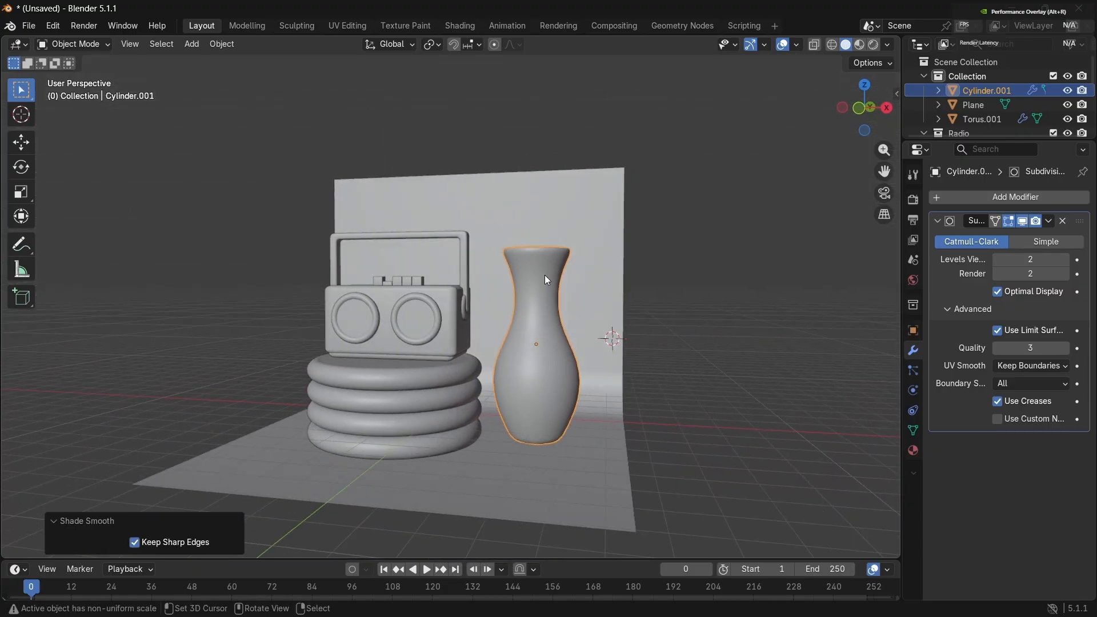
key(KP_1)
key(g)
key(z)
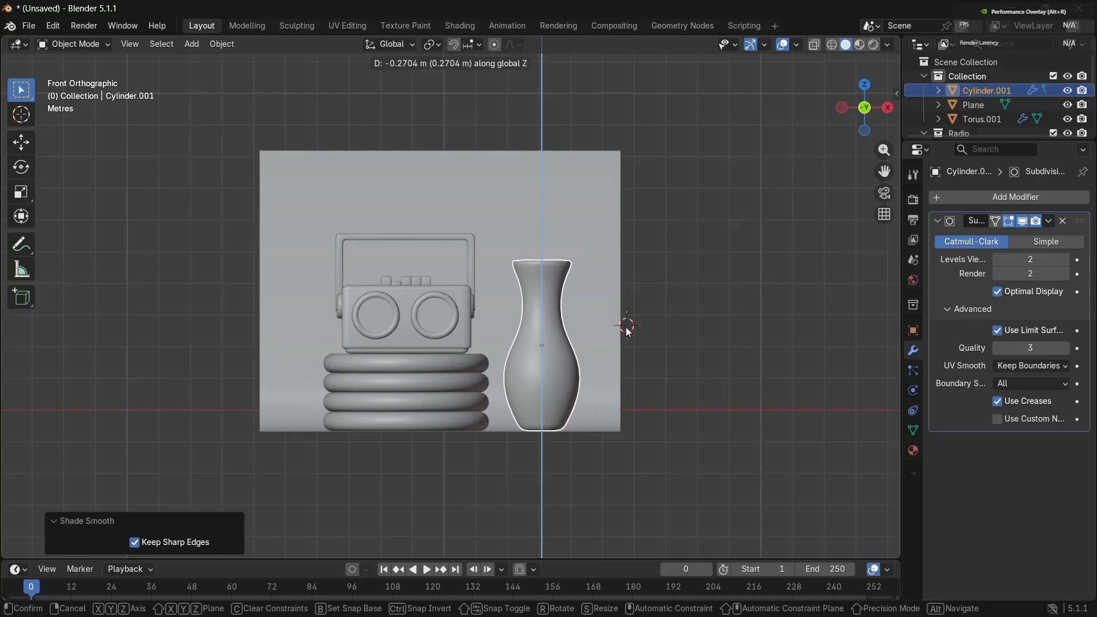
click(626, 327)
Step: Enlarge the vase uniformly by about 1.32 and raise it about 1.04 m, shifting it about 0.22 m toward the rings
mouse_move(681, 351)
middle_down()
mouse_move(587, 360)
mouse_move(704, 364)
mouse_move(677, 360)
middle_up()
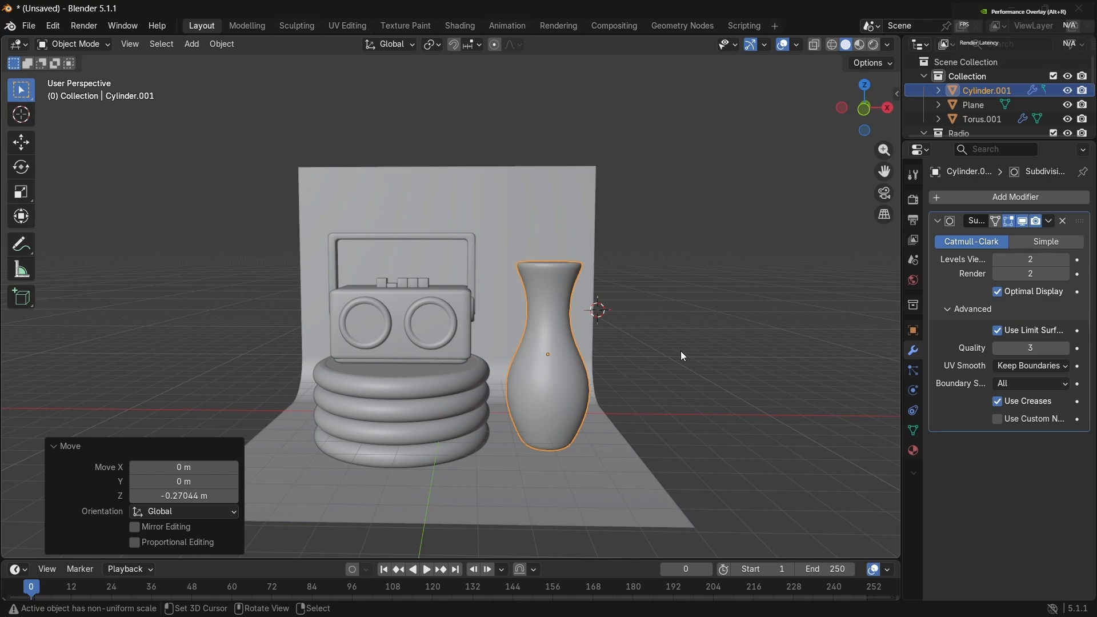
key(s)
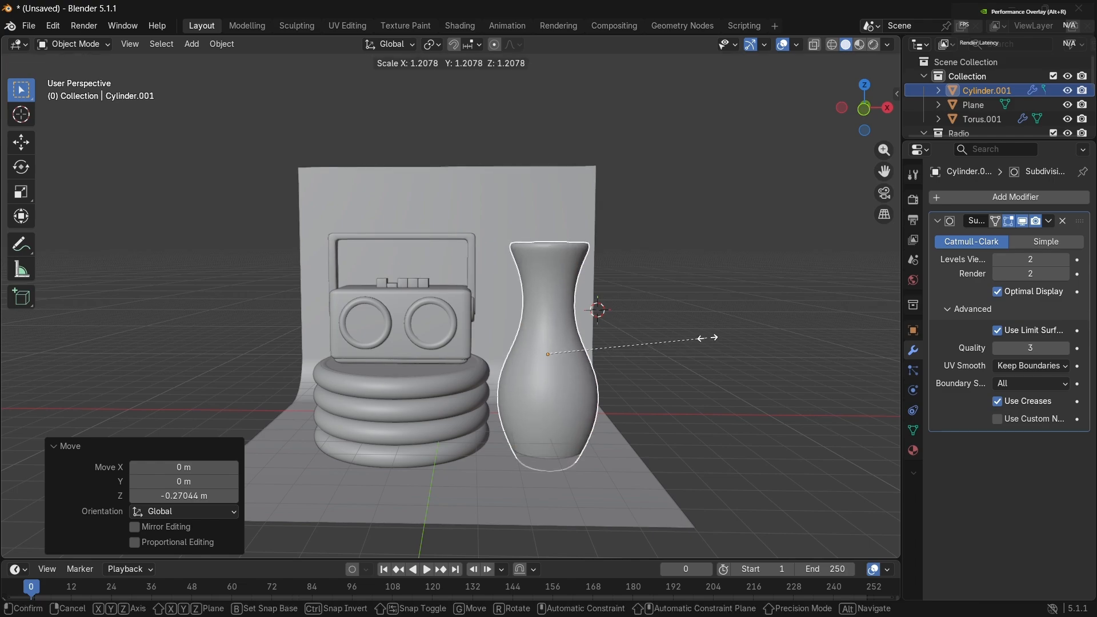
click(723, 337)
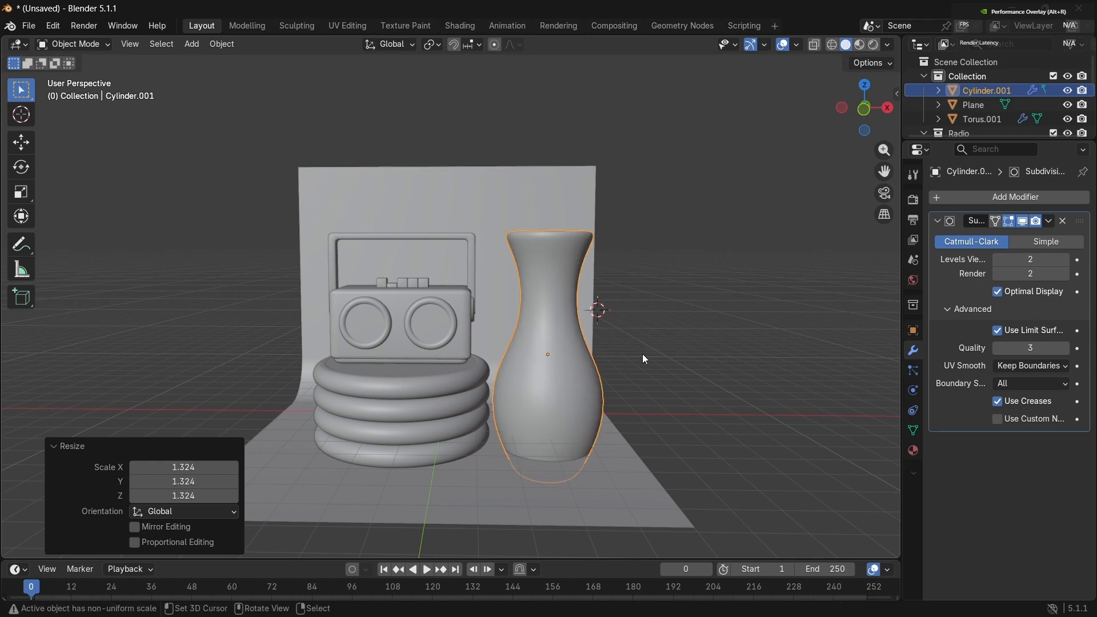
key(g)
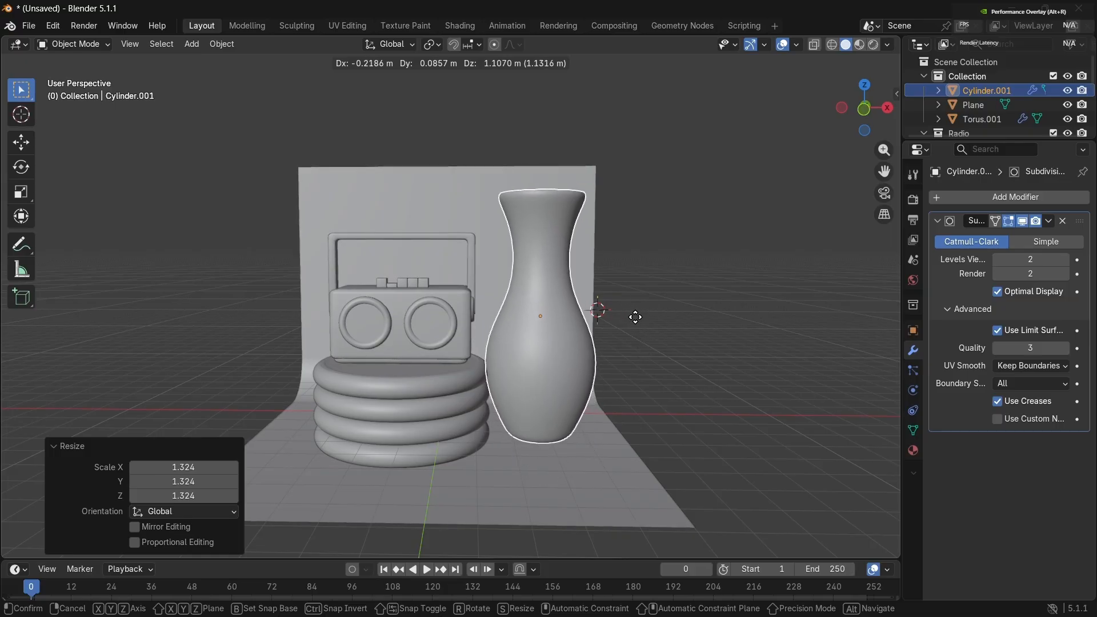
click(636, 318)
Step: Move the vase about 2.47 m back along Y and about 0.47 m along X, away from the rings
key(g)
key(y)
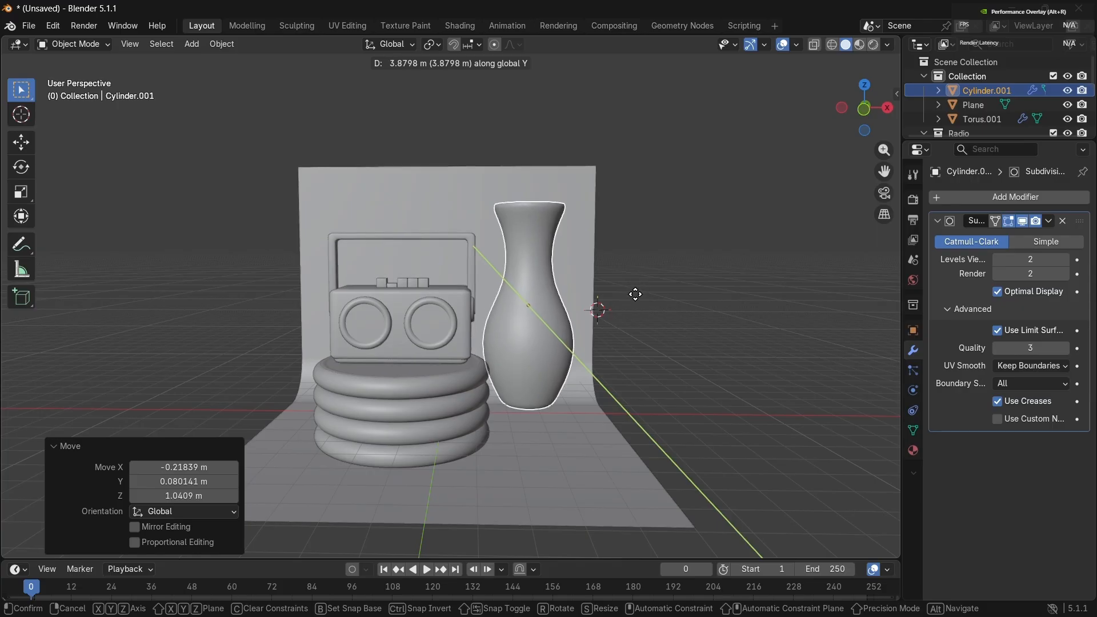
click(640, 300)
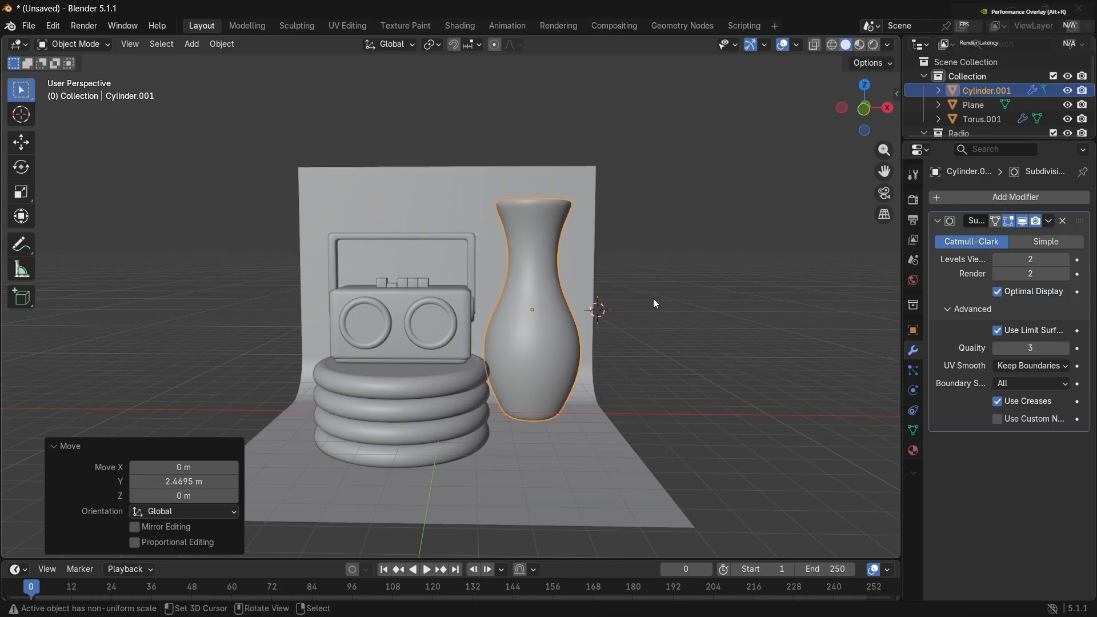
key(g)
key(x)
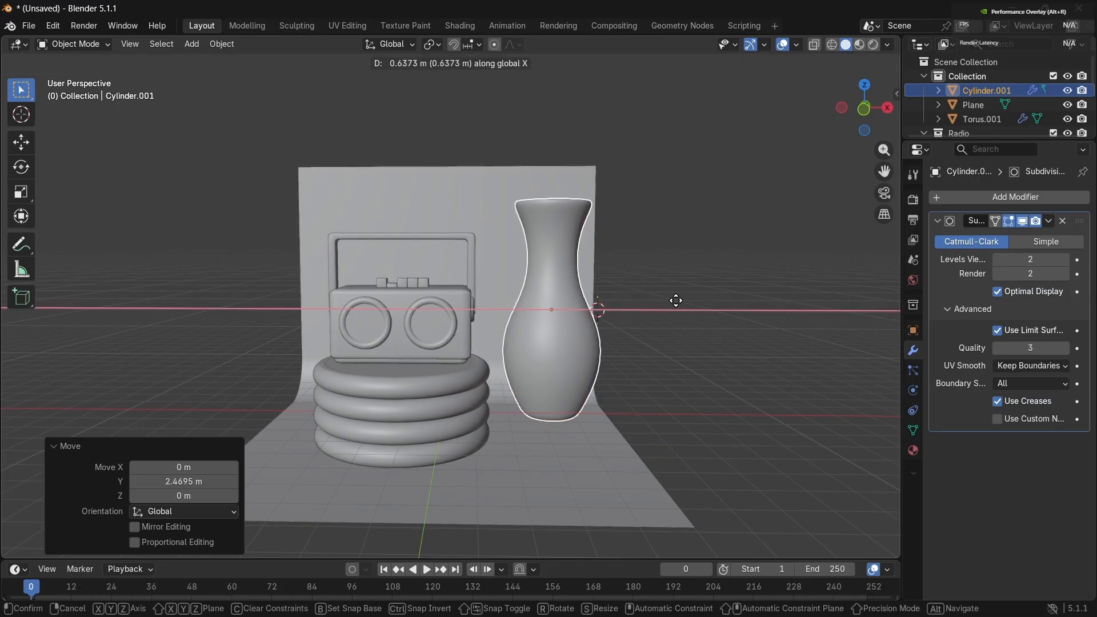
click(670, 308)
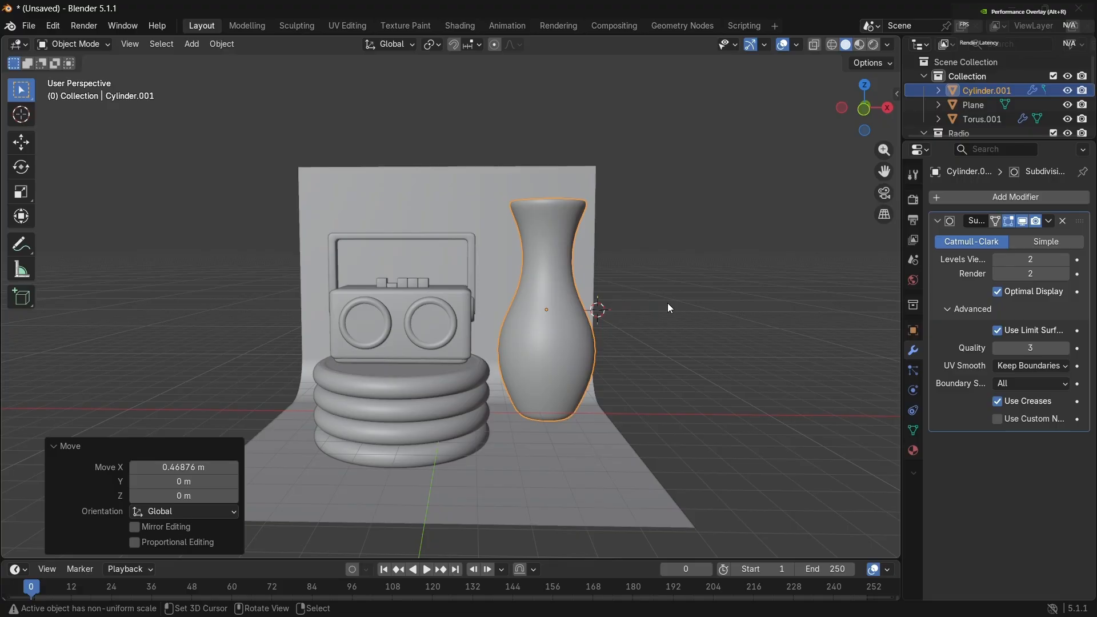
key(KP_1)
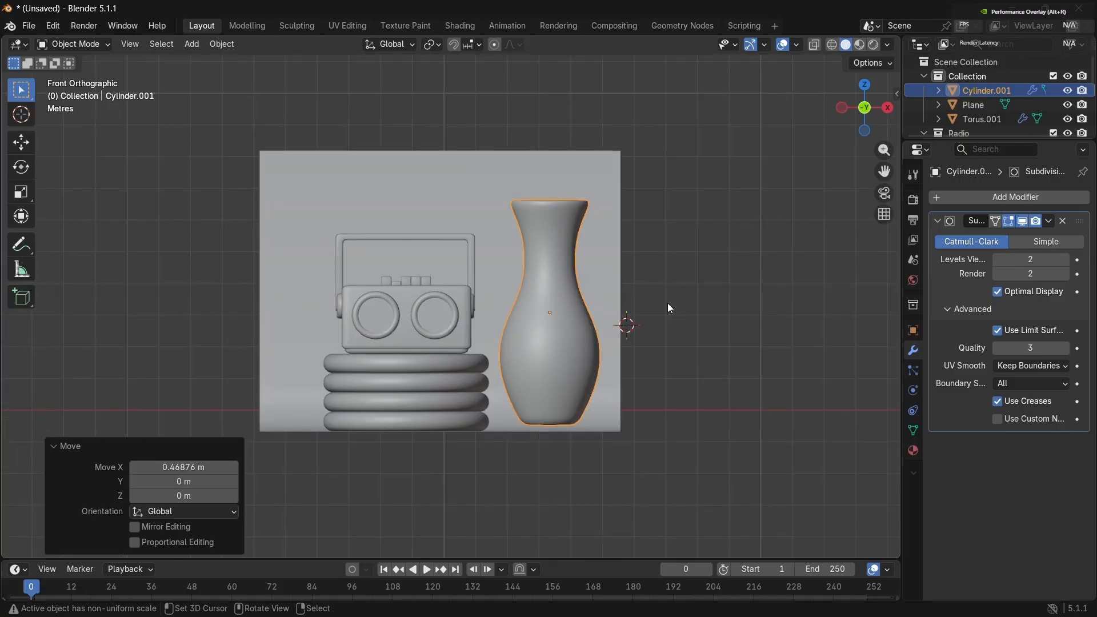
Step: Duplicate the vase and place the copy about 8.89 m along negative X, on the other side of the radio
mouse_move(668, 304)
middle_down()
mouse_move(609, 332)
mouse_move(667, 309)
middle_up()
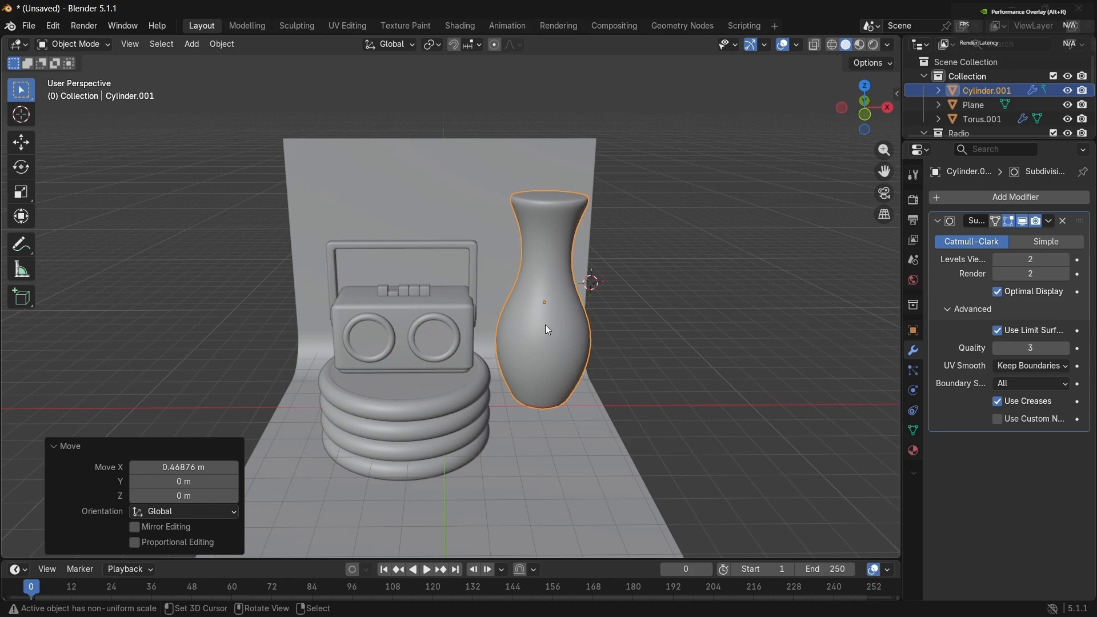
key(shift)
key(shift+d)
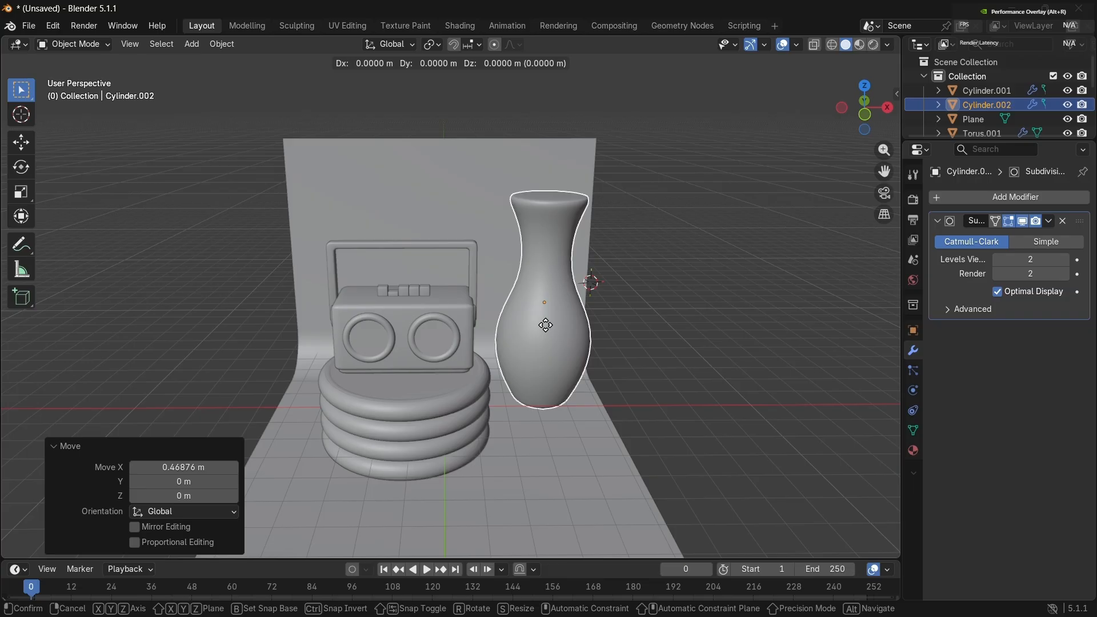
key(x)
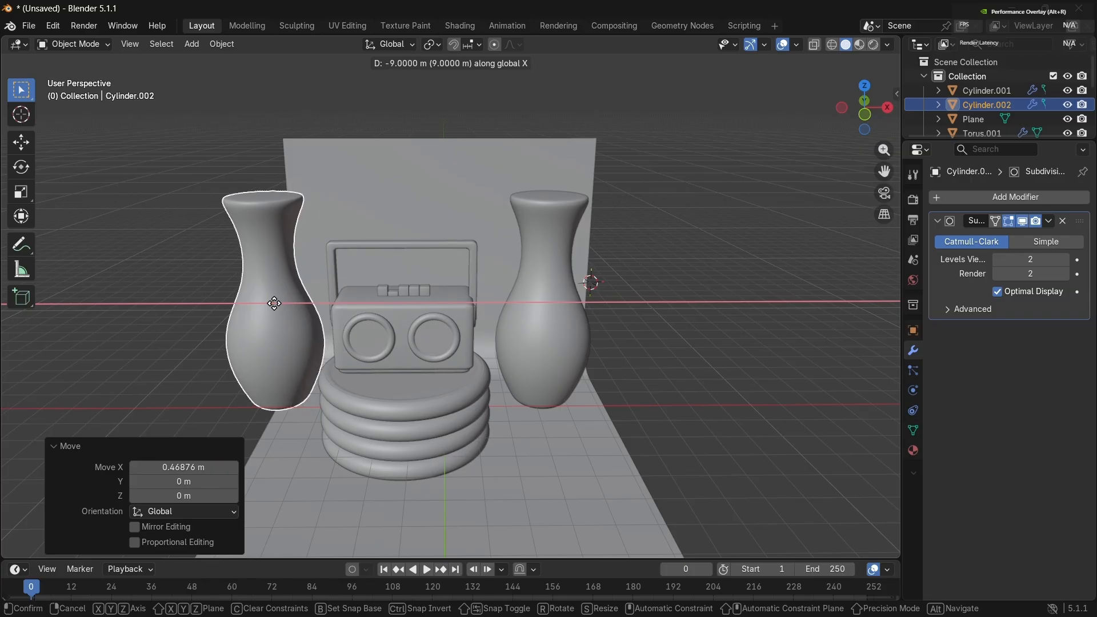
click(277, 304)
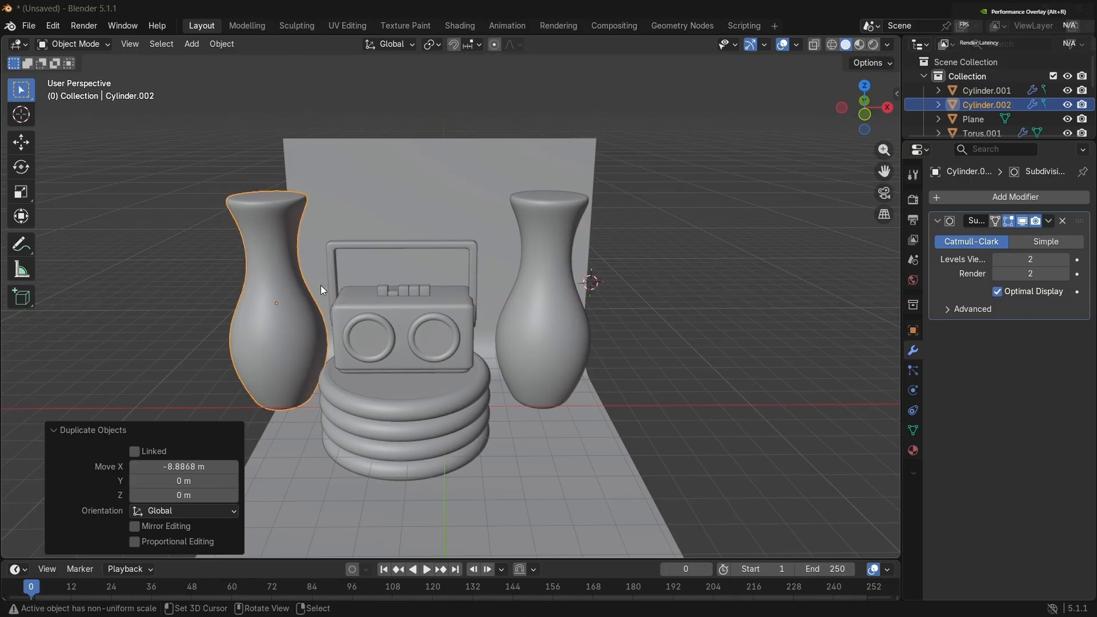
Step: Enlarge the duplicate vase uniformly by about 1.39, making it bigger than the vase on the other side of the radio
shift+right_click(410, 189)
middle_drag(410, 188, 390, 286)
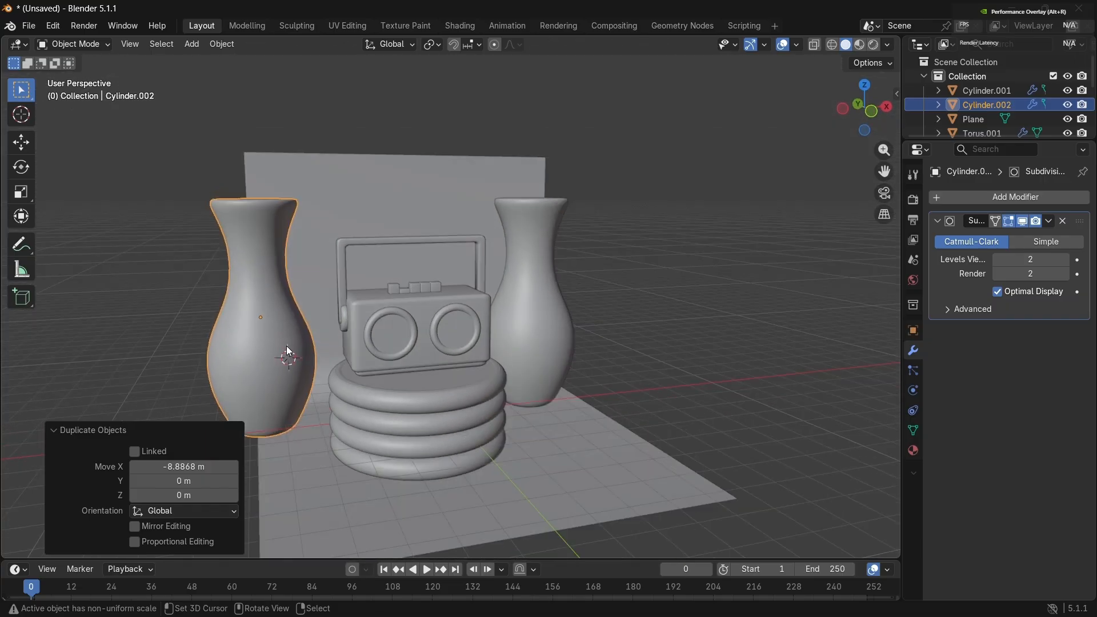
click(287, 351)
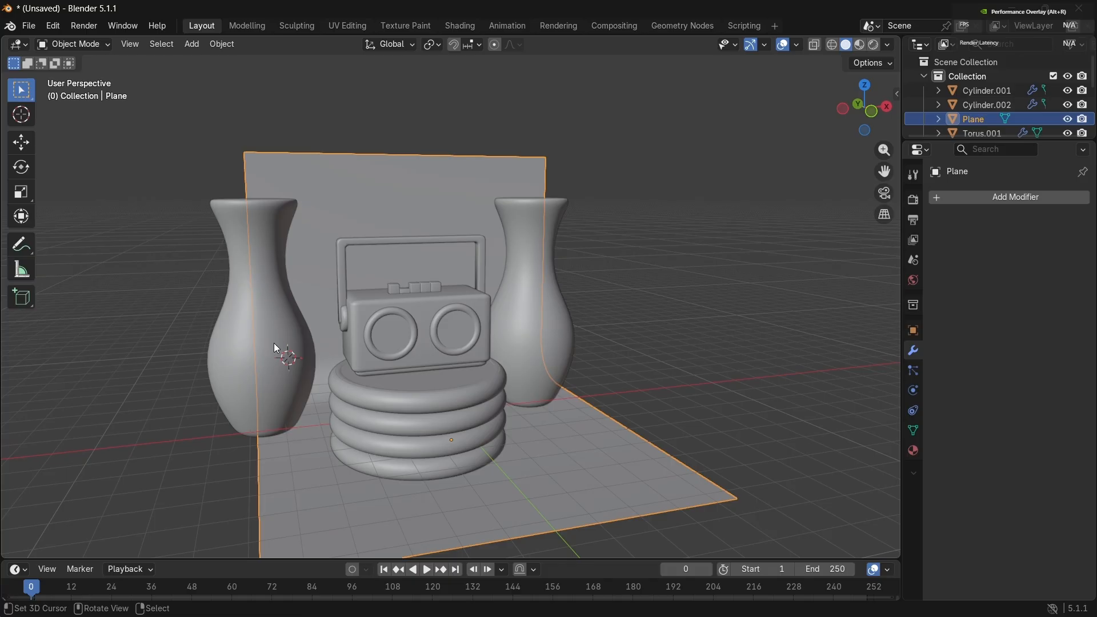
click(231, 342)
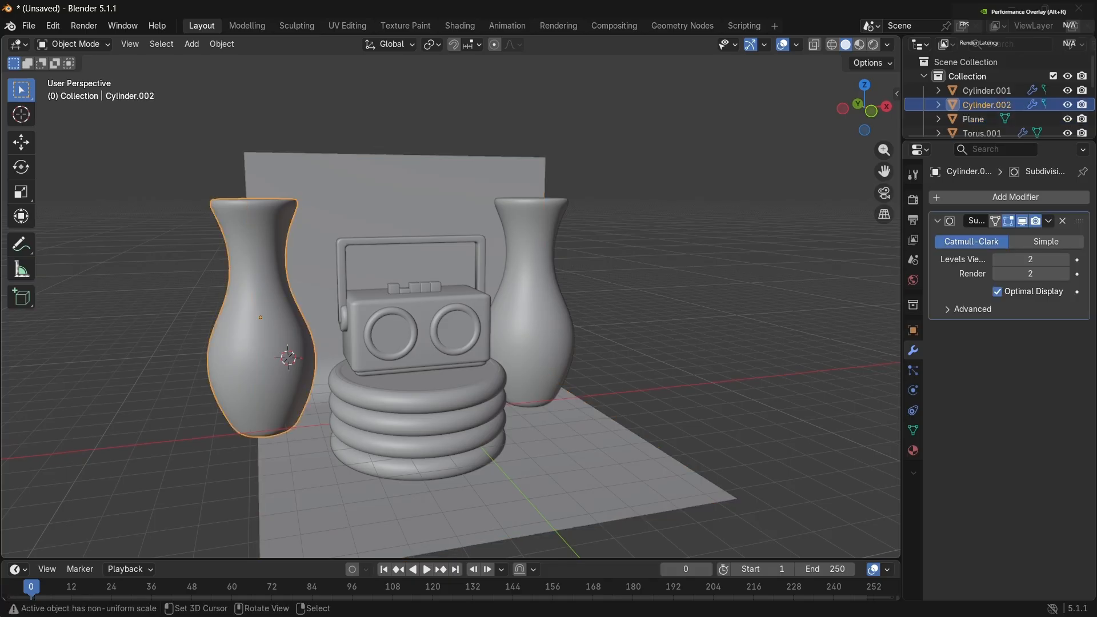
key(s)
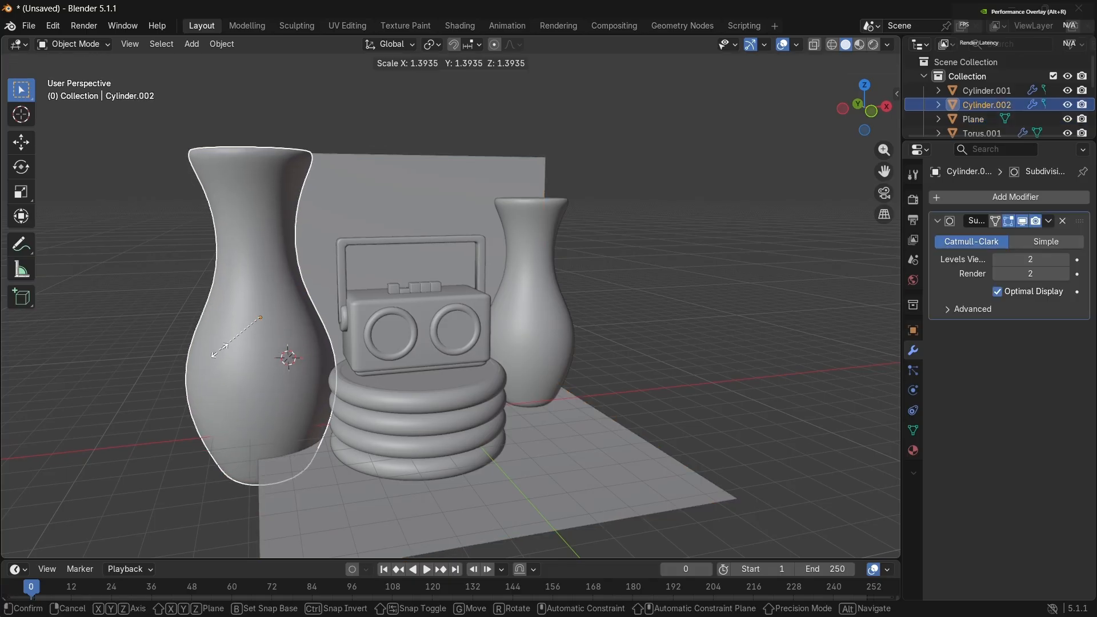
click(219, 356)
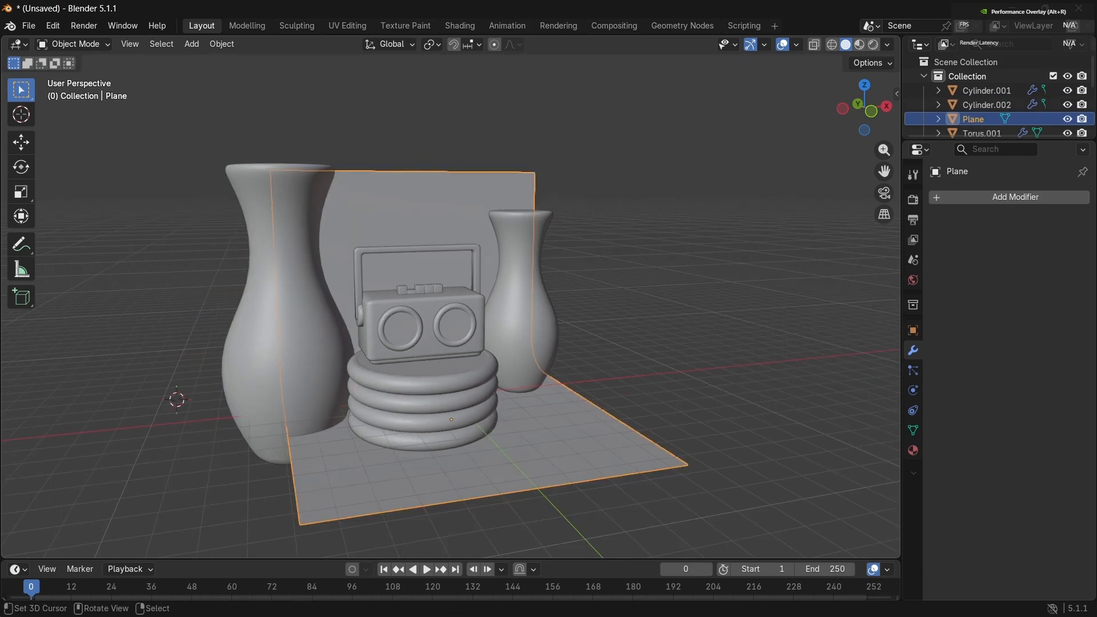
Step: Enlarge the backdrop plane uniformly by about 1.76 so its floor extends beneath both vases
key(s)
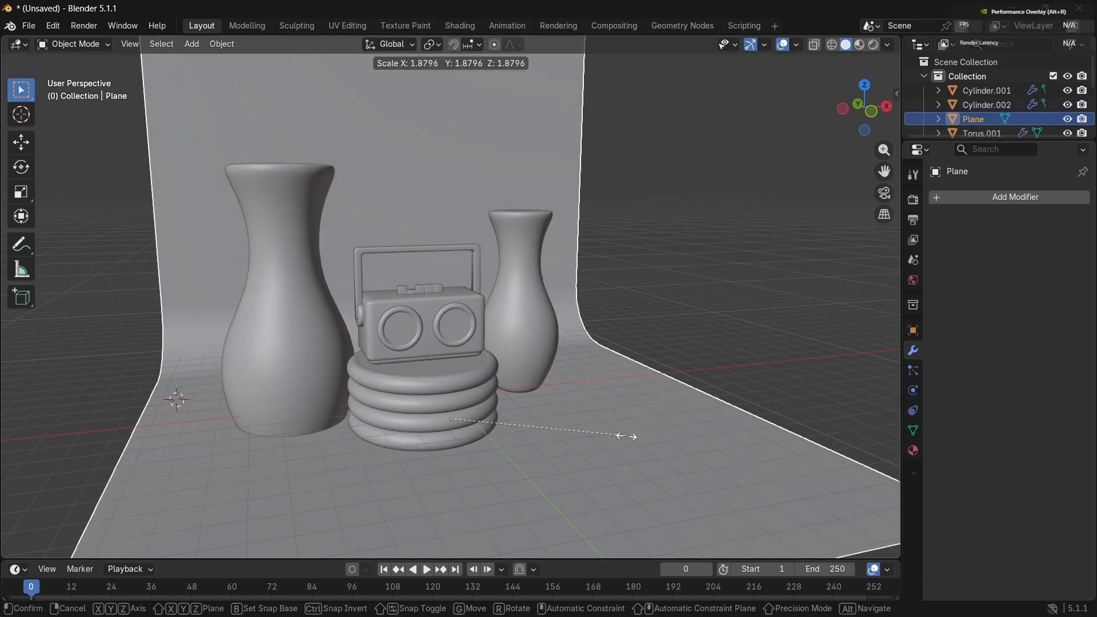
click(614, 433)
middle_drag(615, 434, 610, 461)
scroll(615, 434, down, 1)
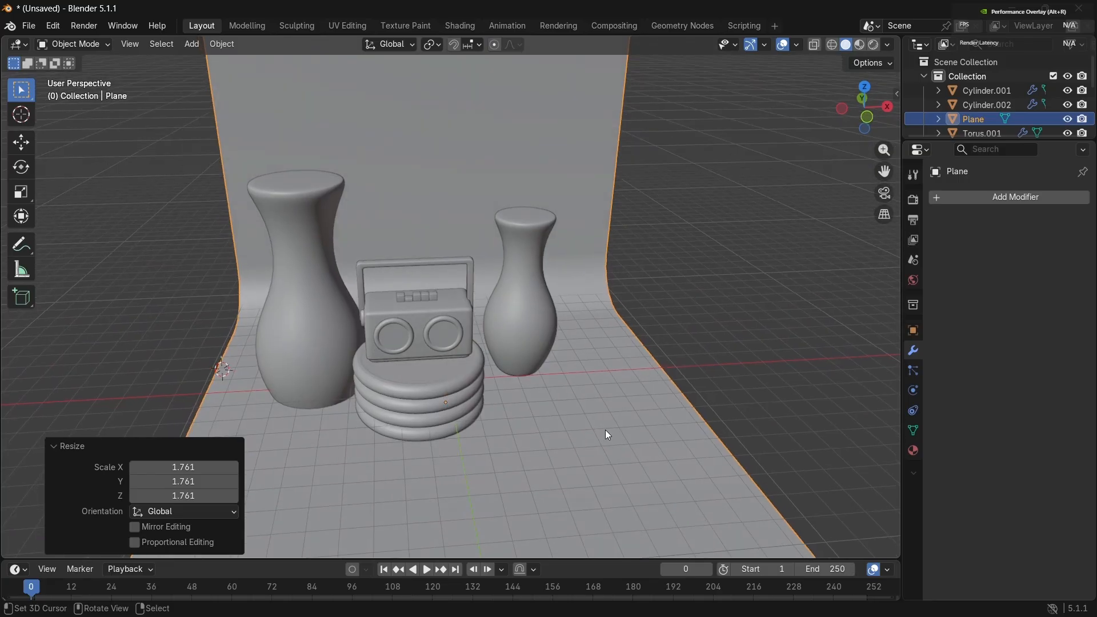
Step: Move the larger vase about 0.88 m along negative X, 0.31 m along Y and 1.65 m up, away from the rings
click(345, 325)
middle_drag(346, 326, 344, 325)
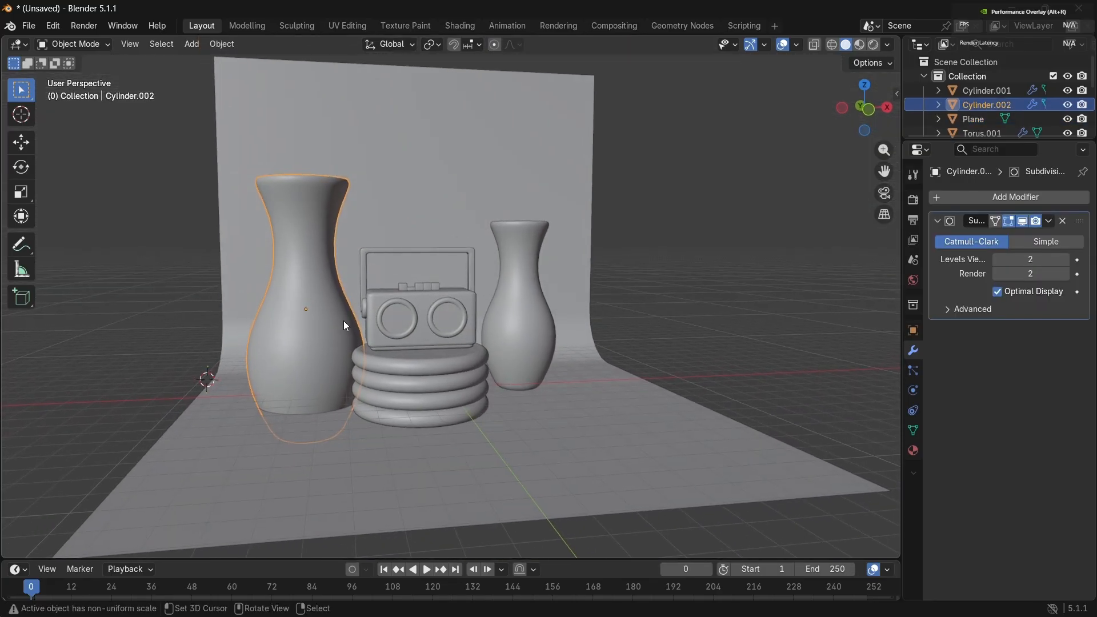
key(g)
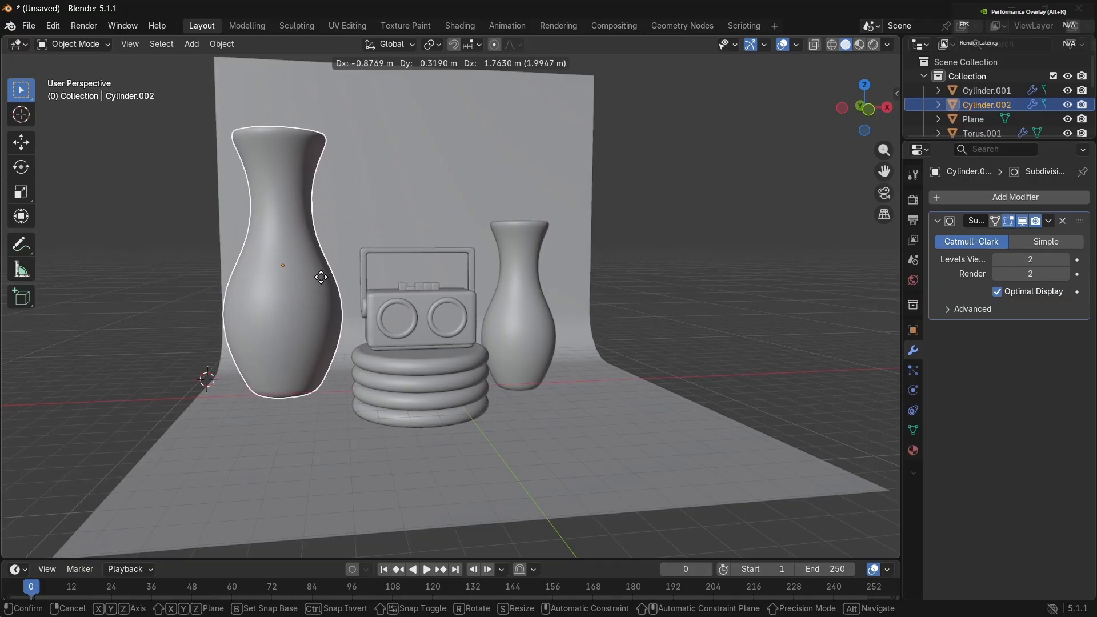
click(320, 279)
Step: Lower the larger vase about 0.07 m along Z in front view to bring its base to the backdrop floor
key(KP_1)
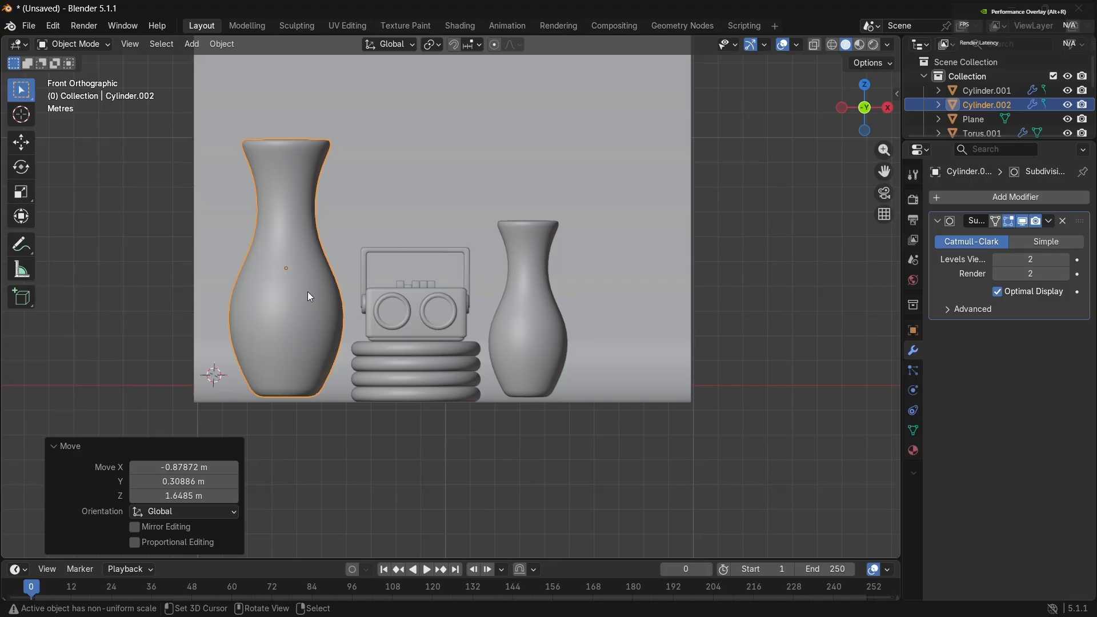
key(g)
key(z)
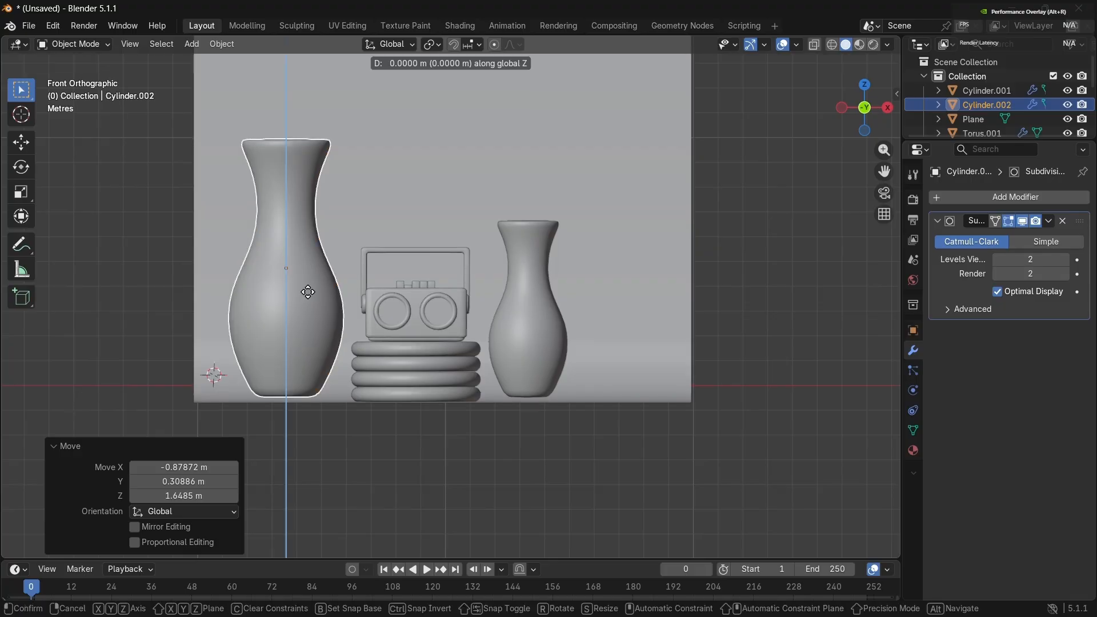
click(309, 294)
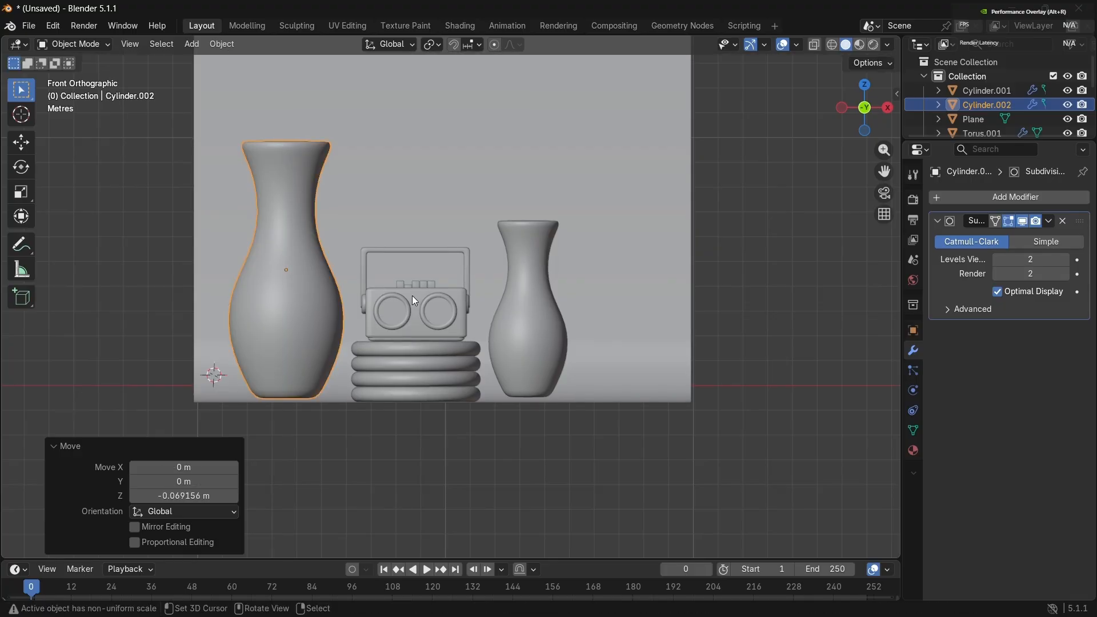
Step: Lower the smaller vase about 0.18 m along Z so its base meets the backdrop floor
click(524, 320)
key(g)
key(z)
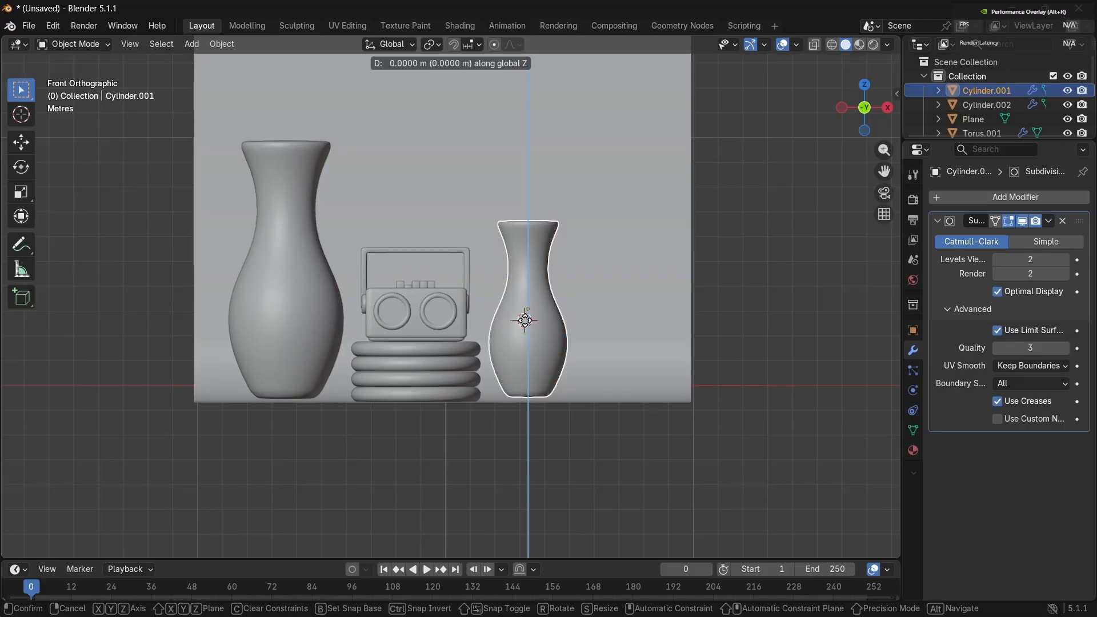
click(532, 328)
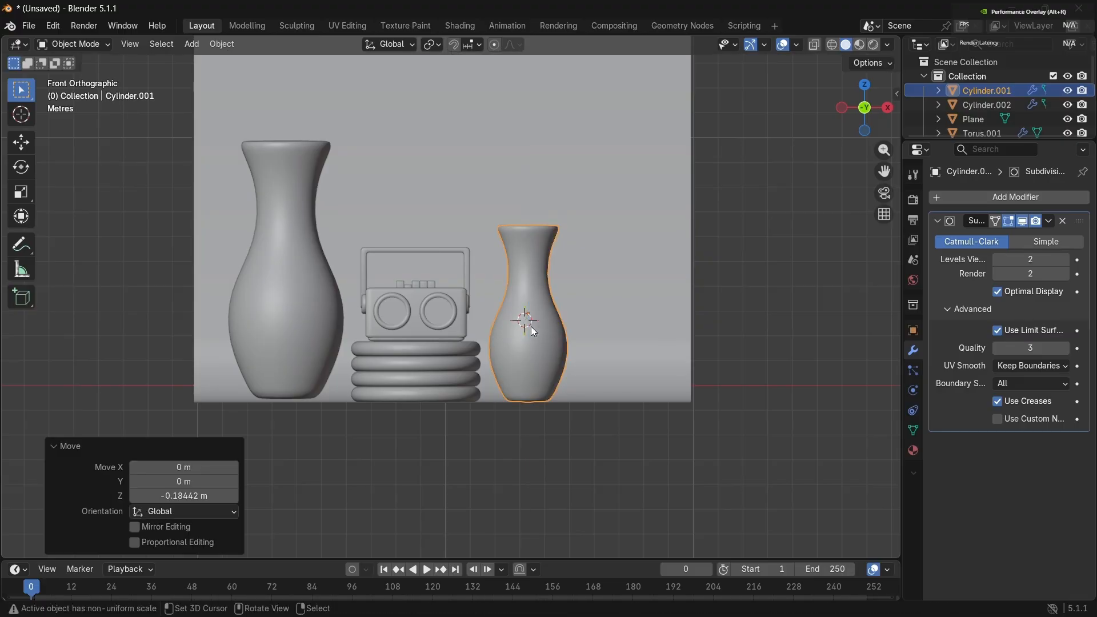
Step: Enlarge the backdrop plane uniformly by about 1.32 to widen it around the vases
key(KP_8)
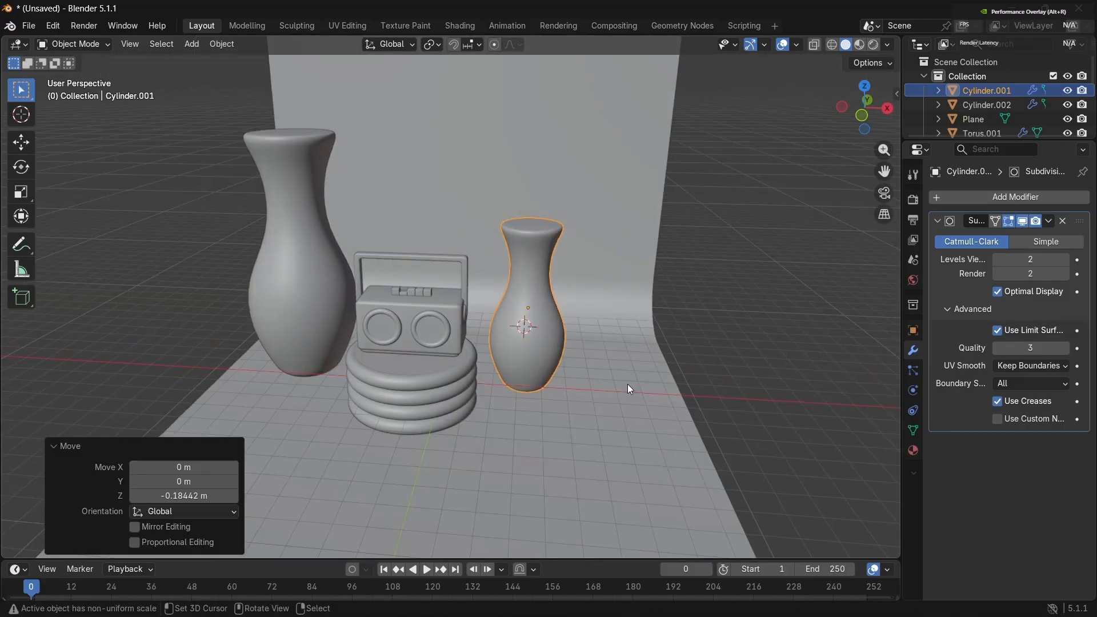
click(628, 384)
key(s)
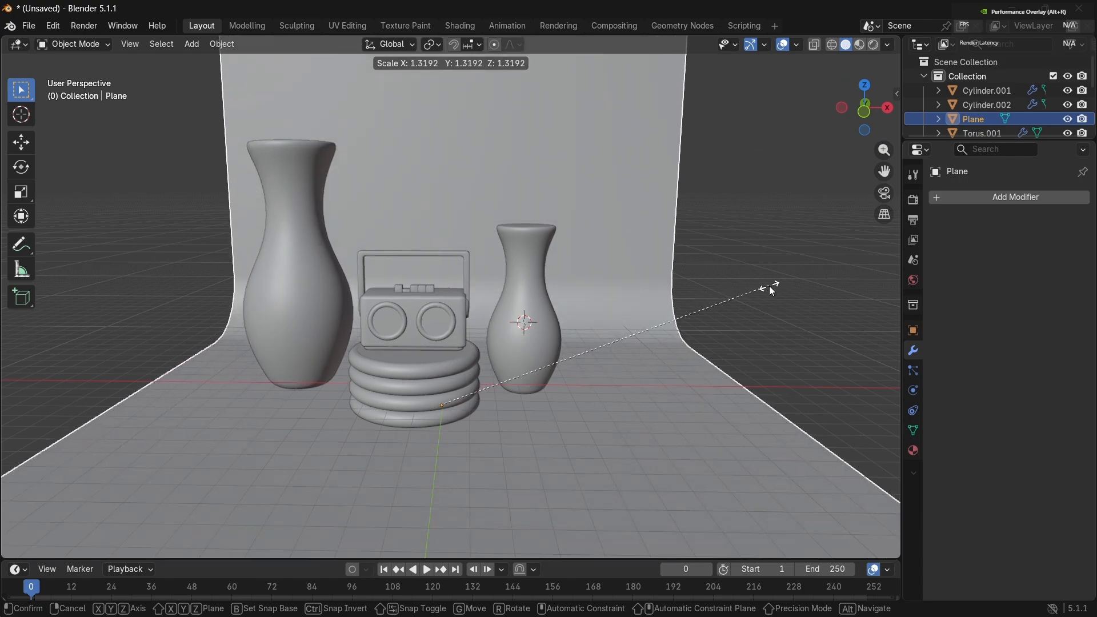
click(770, 286)
Step: Scale the backdrop down by about 0.81 and shift it about 1.84 m along negative X to center it behind the objects
scroll(771, 290, down, 2)
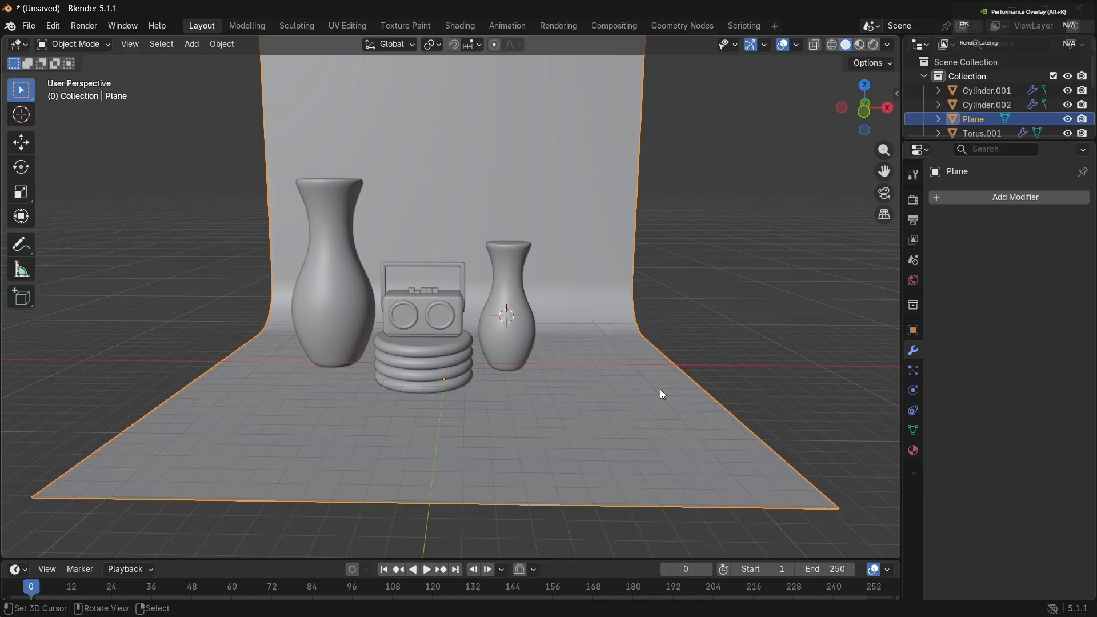
key(s)
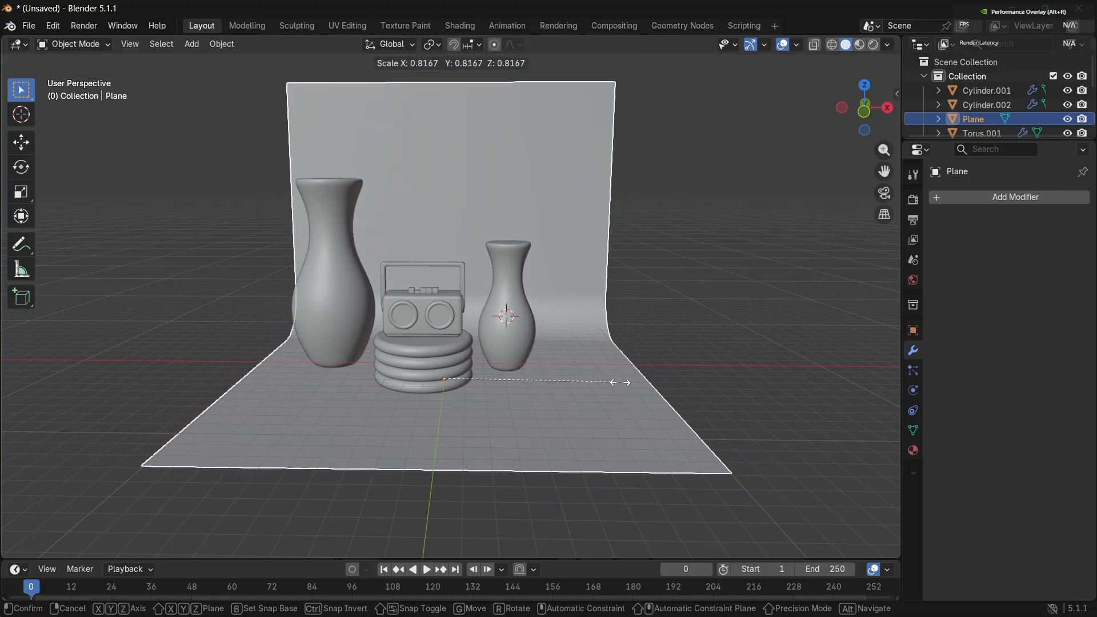
click(621, 387)
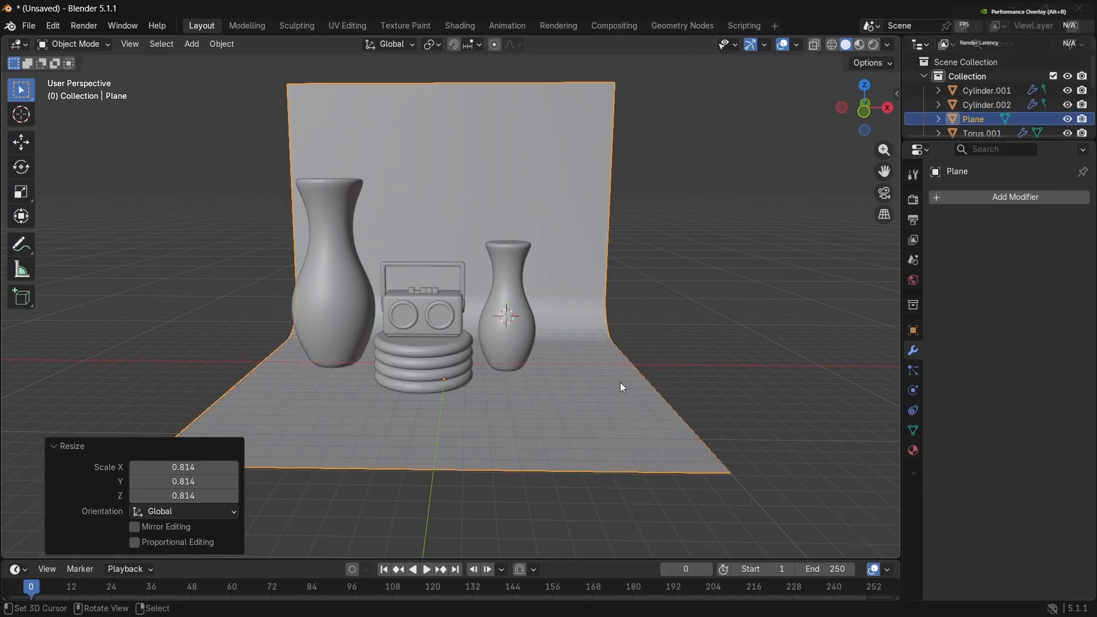
key(g)
key(x)
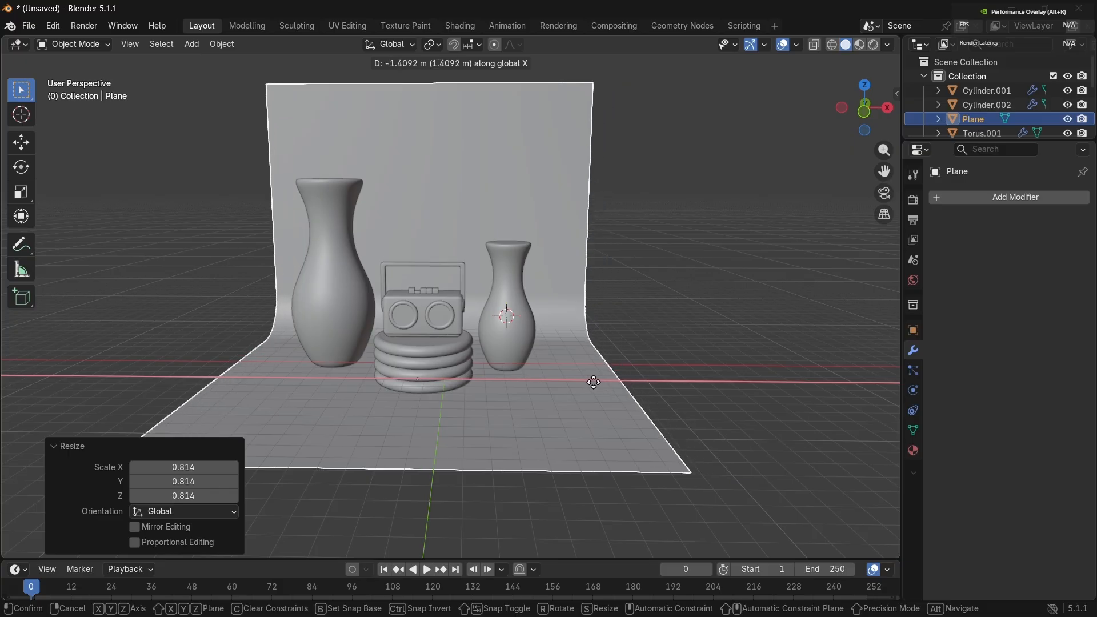
click(587, 382)
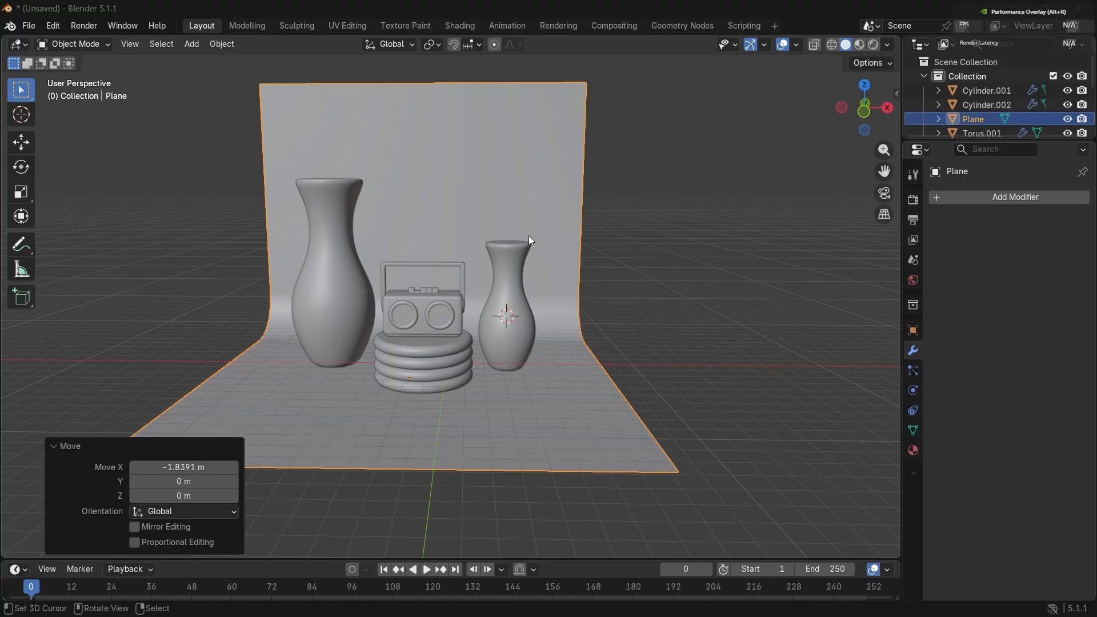
Step: Add a UV sphere above the radio and flatten it by about 0.54 along Z and 0.54 along Y
scroll(443, 250, up, 4)
click(443, 250)
scroll(443, 250, down, 1)
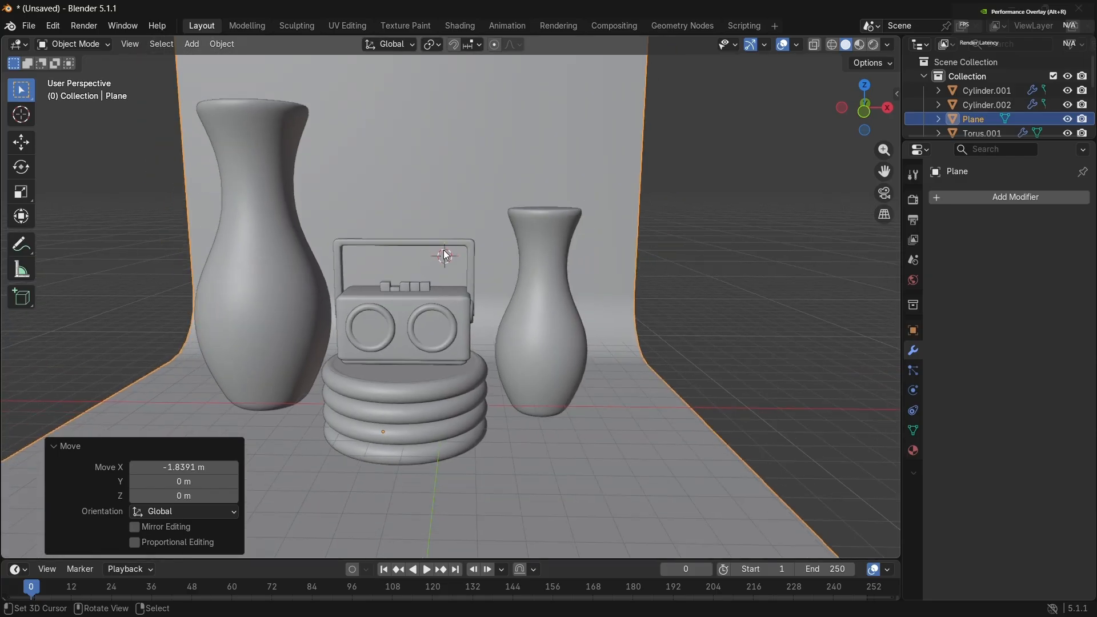
scroll(445, 254, down, 2)
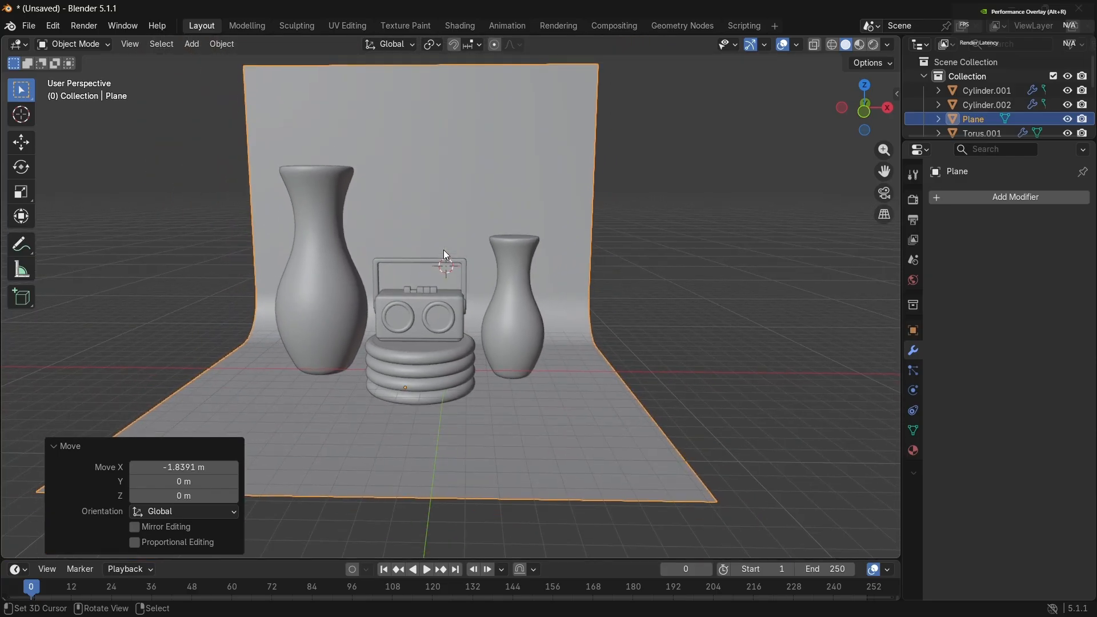
key(shift+a)
mouse_move(443, 252)
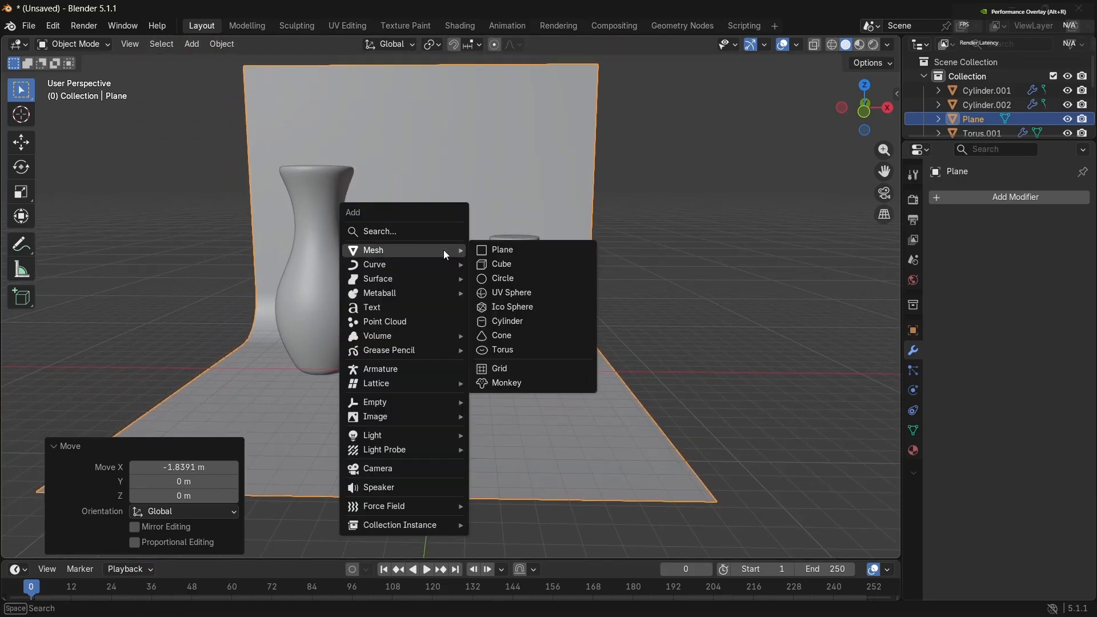
click(530, 293)
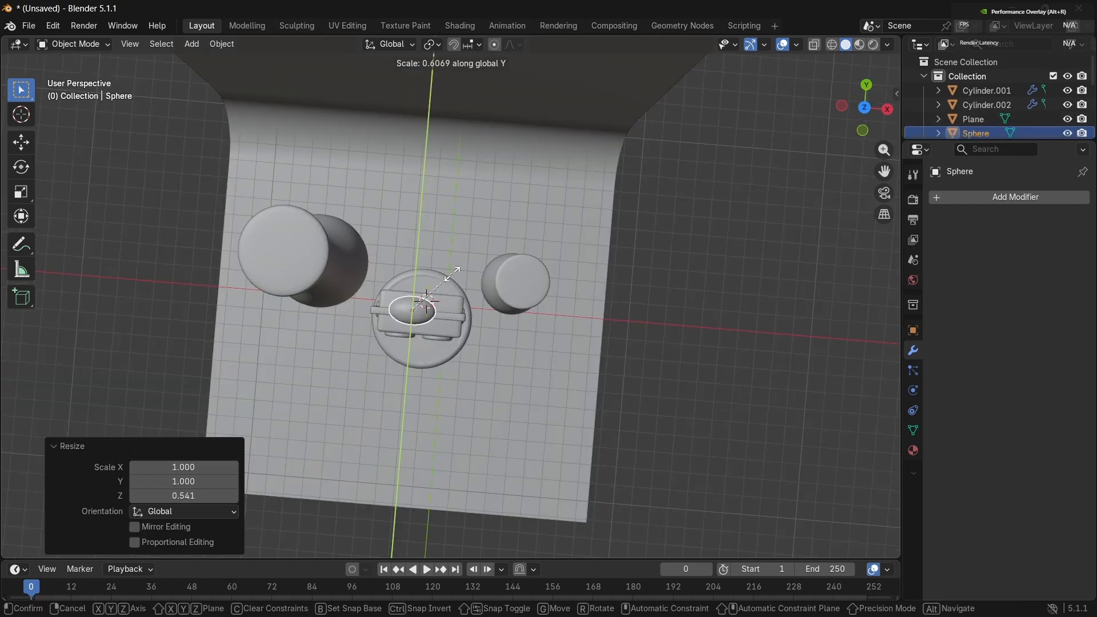
click(450, 280)
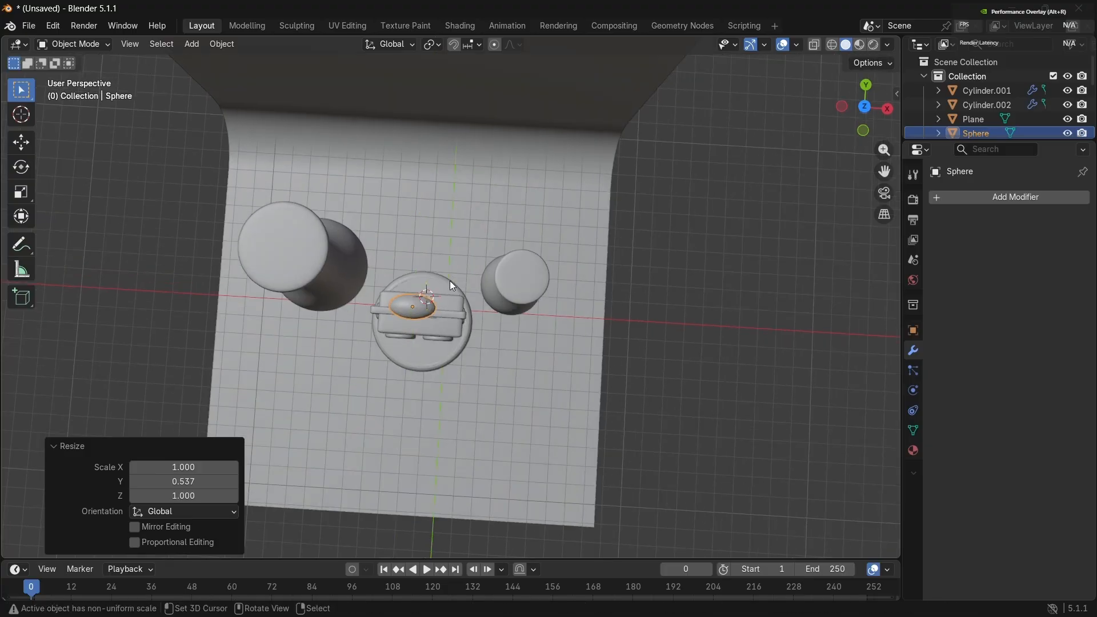
Step: Add a cylinder and place it above the flattened sphere, about 0.53 m along negative X, 0.47 m along Y and 1.62 m up
middle_drag(450, 280, 461, 256)
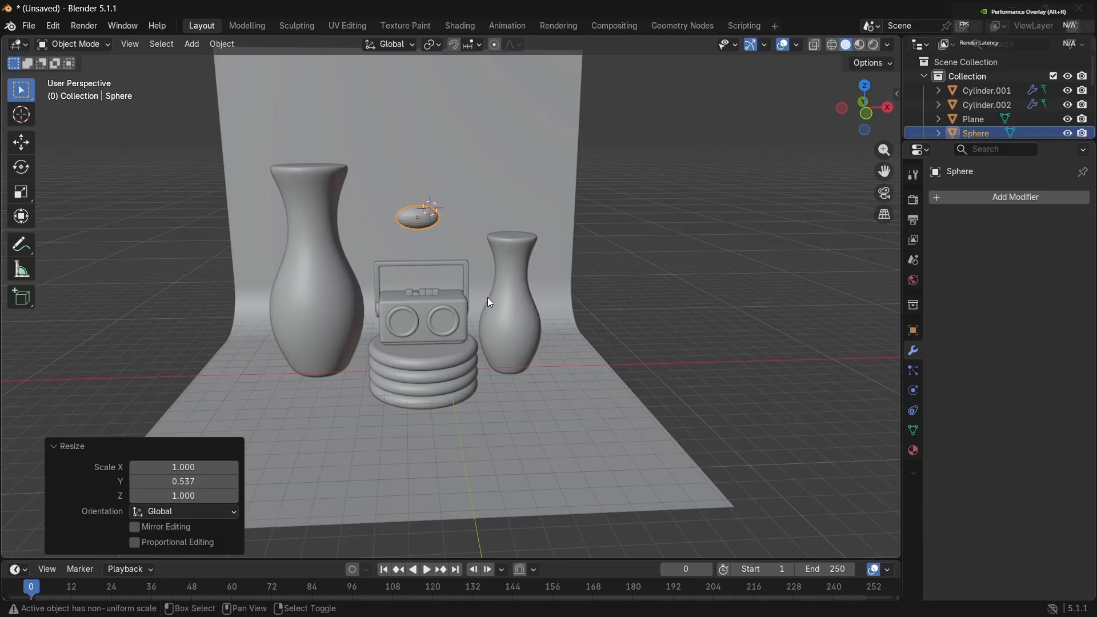
key(shift+a)
mouse_move(487, 297)
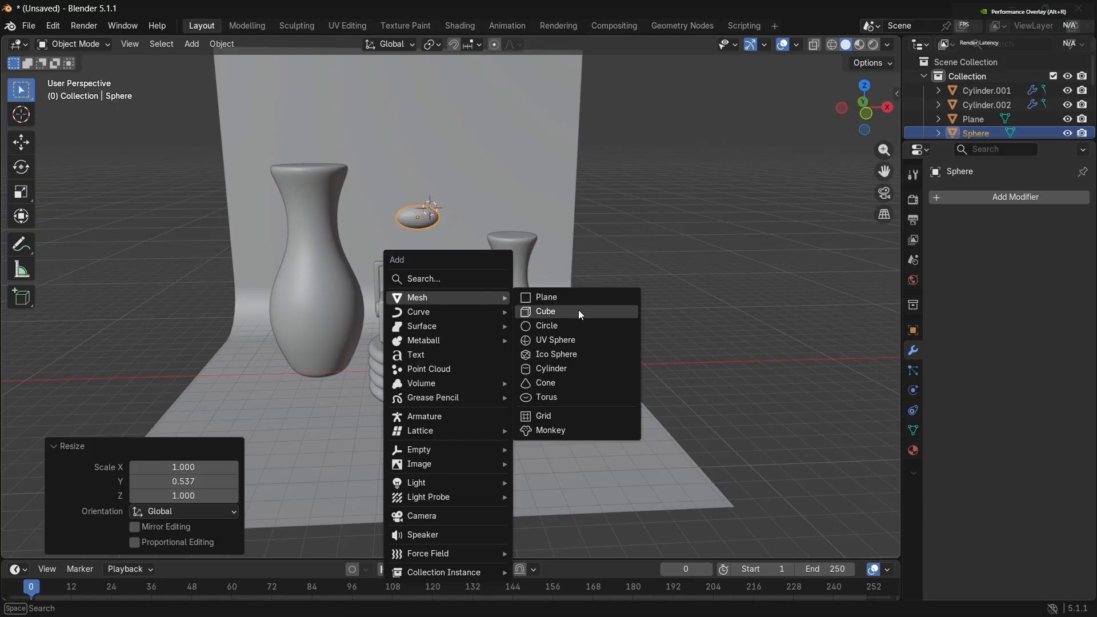
click(574, 371)
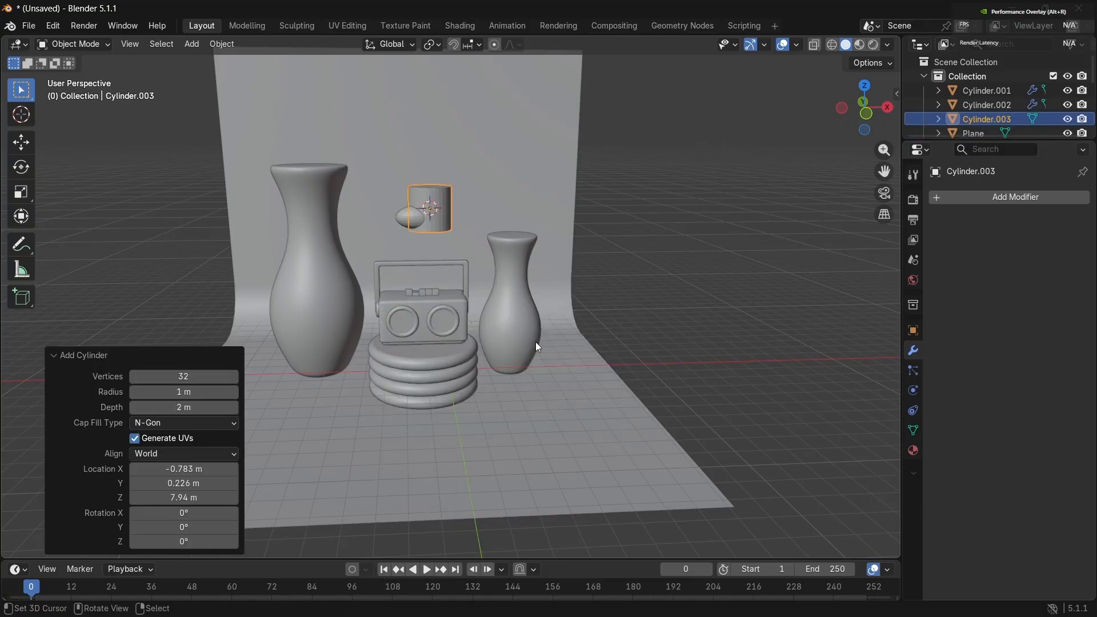
key(g)
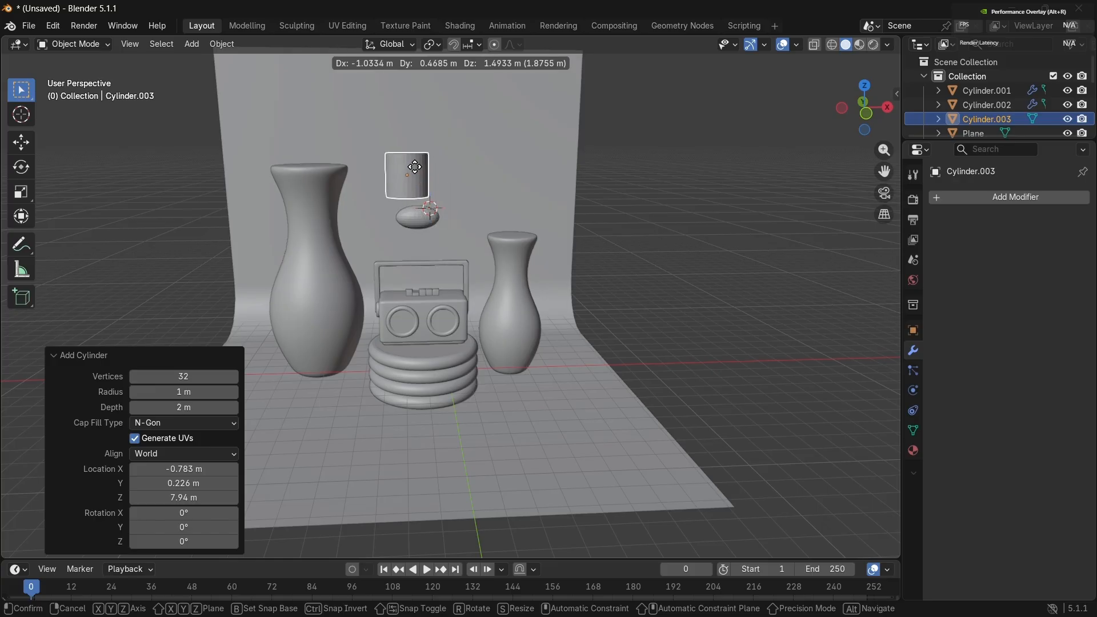
click(424, 165)
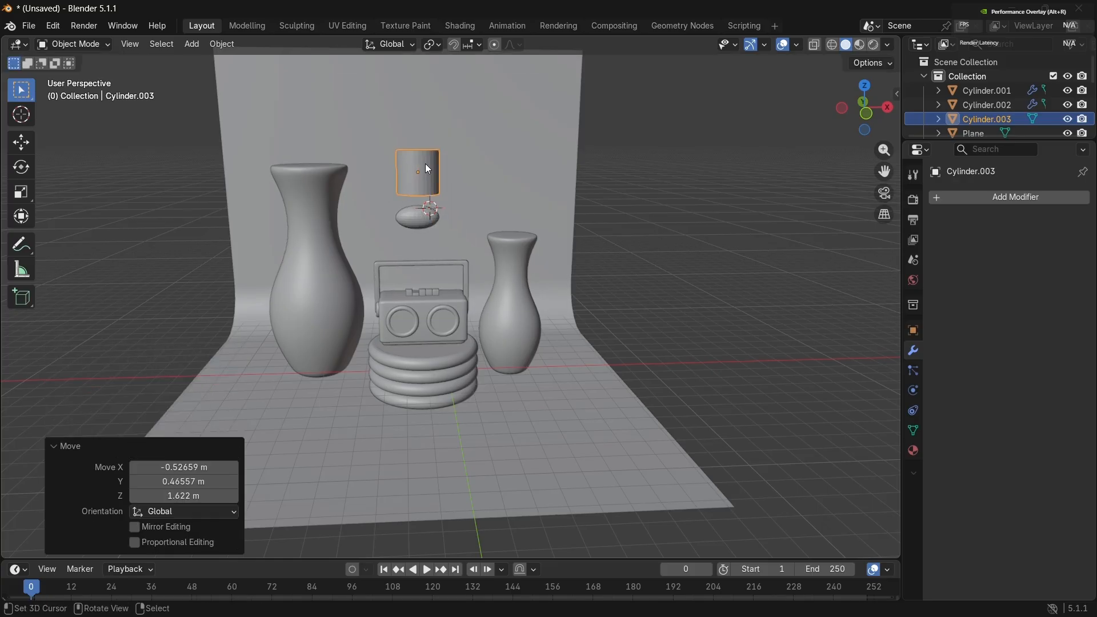
Step: Shrink the cylinder uniformly to about 0.37, center the 3D cursor on it, and stretch it about 5.14 along Z into a slim rod
key(s)
click(419, 172)
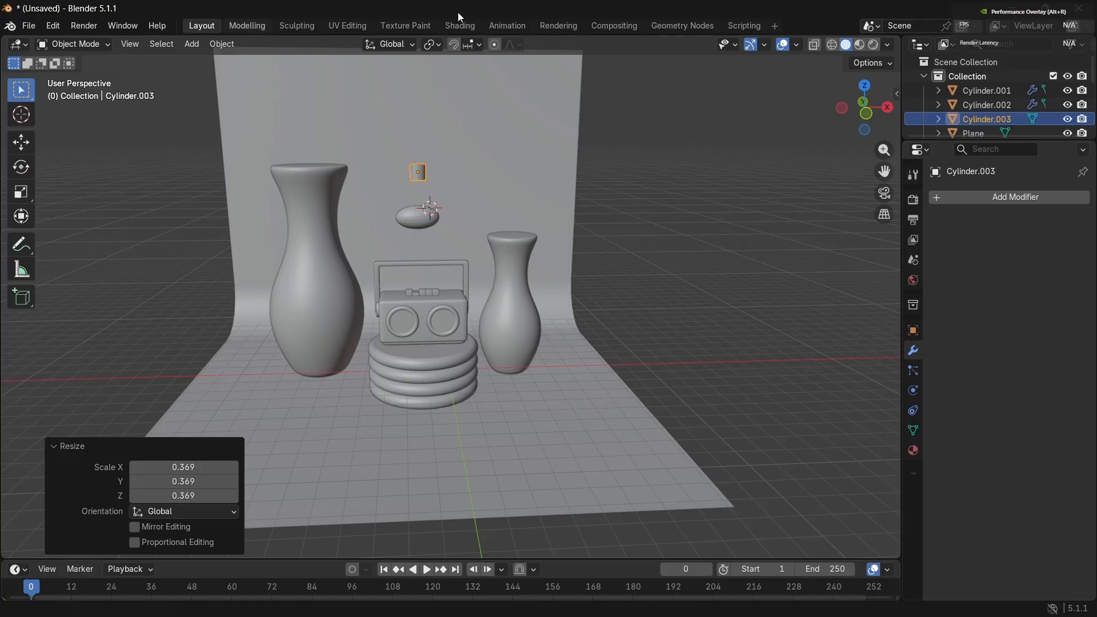
shift+right_click(417, 173)
key(s)
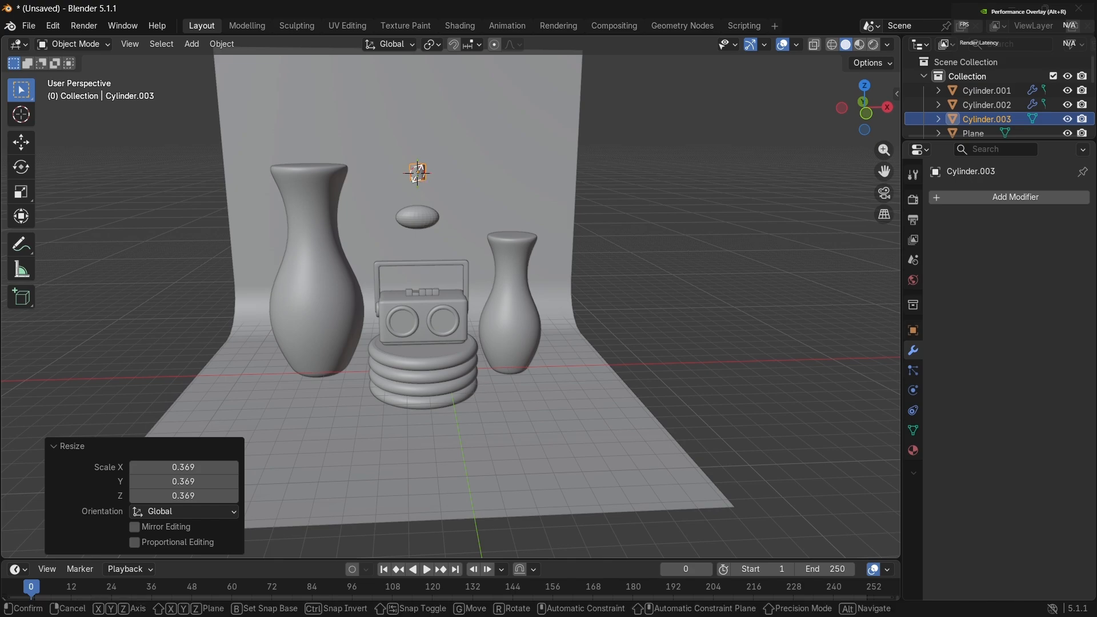
key(z)
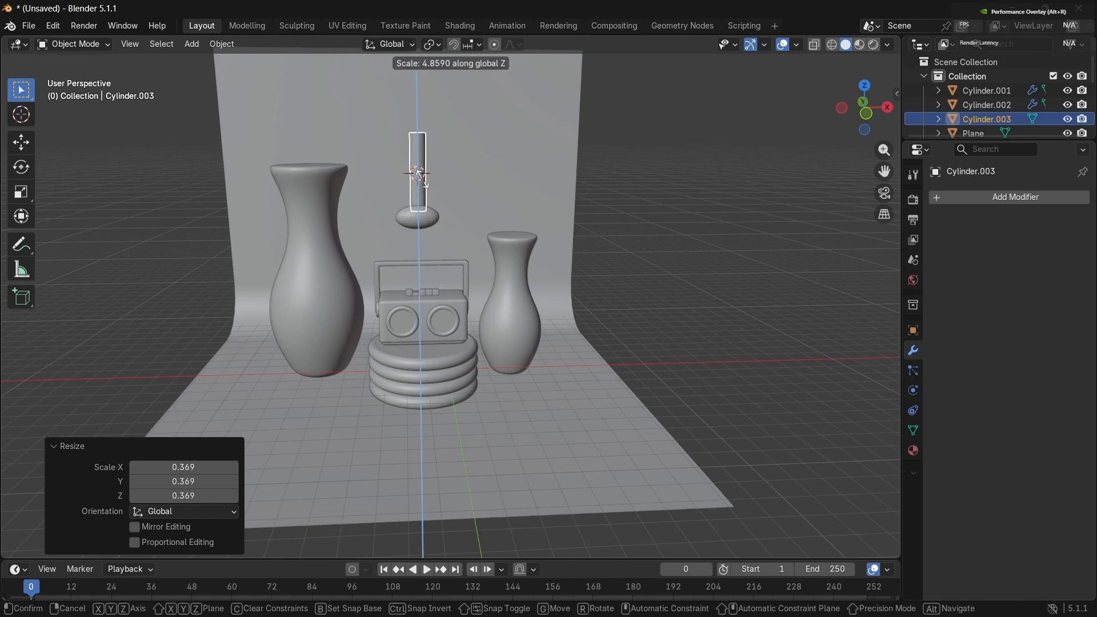
click(423, 180)
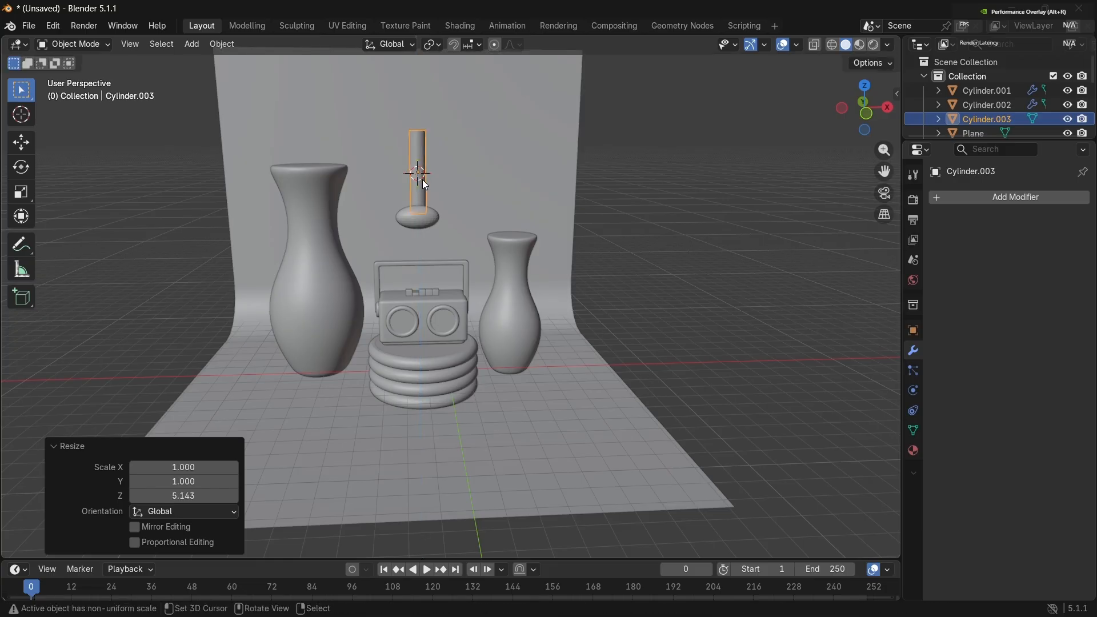
Step: Narrow the rod along X and move it about 0.38 m along X to the edge of the flattened sphere
key(s)
key(x)
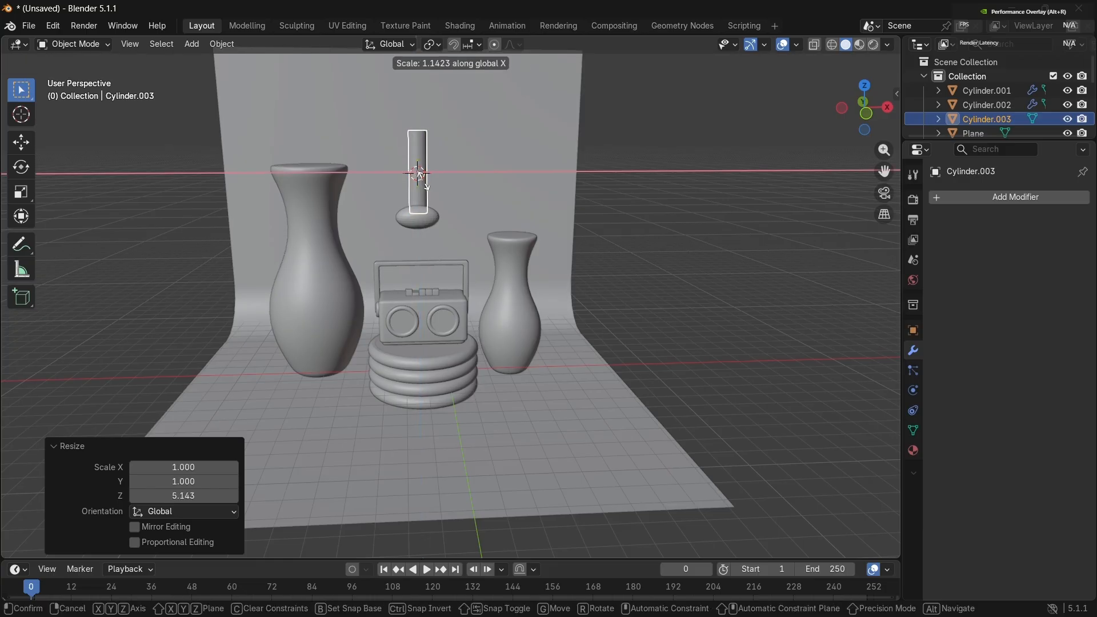
click(423, 176)
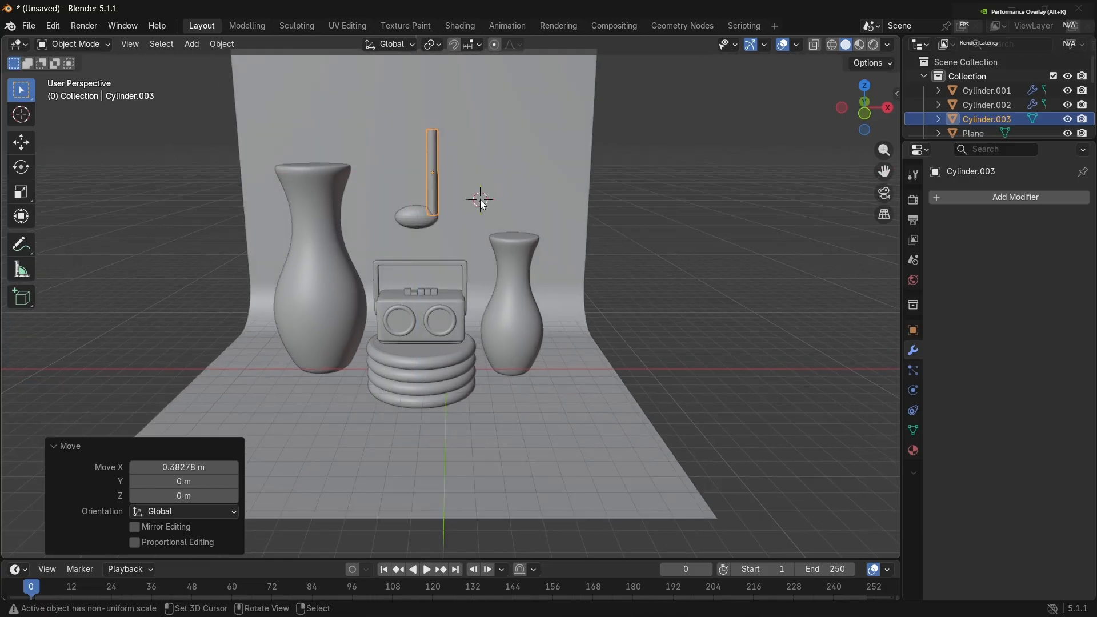
Step: Add a cube near the rod and move it about 11.08 m along negative Y, forward from the backdrop to the rod
click(480, 200)
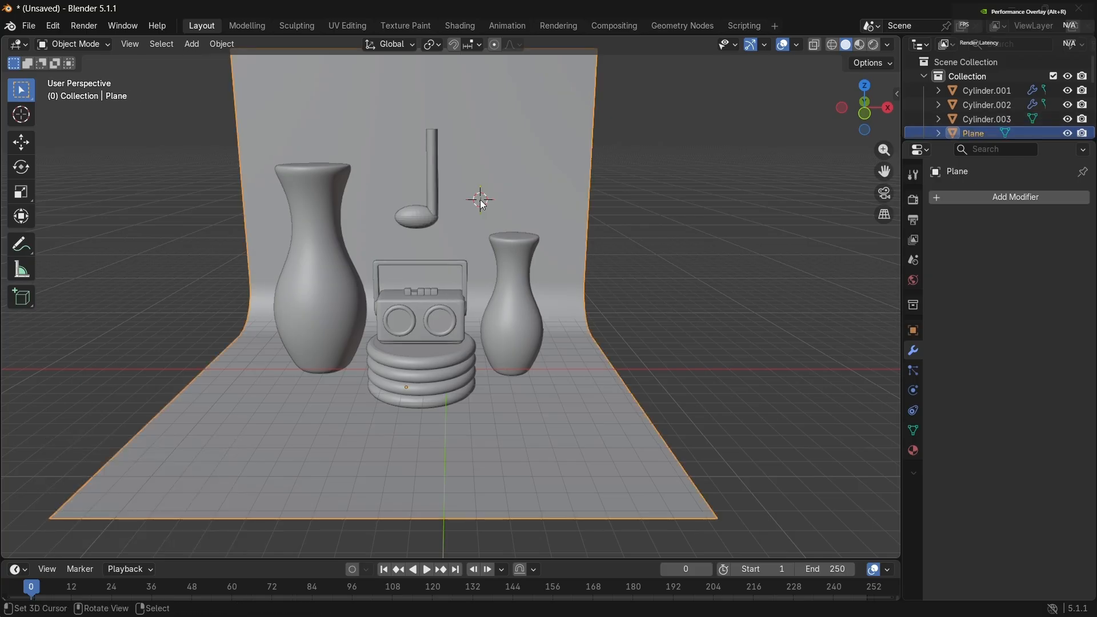
middle_drag(479, 200, 483, 204)
key(shift+a)
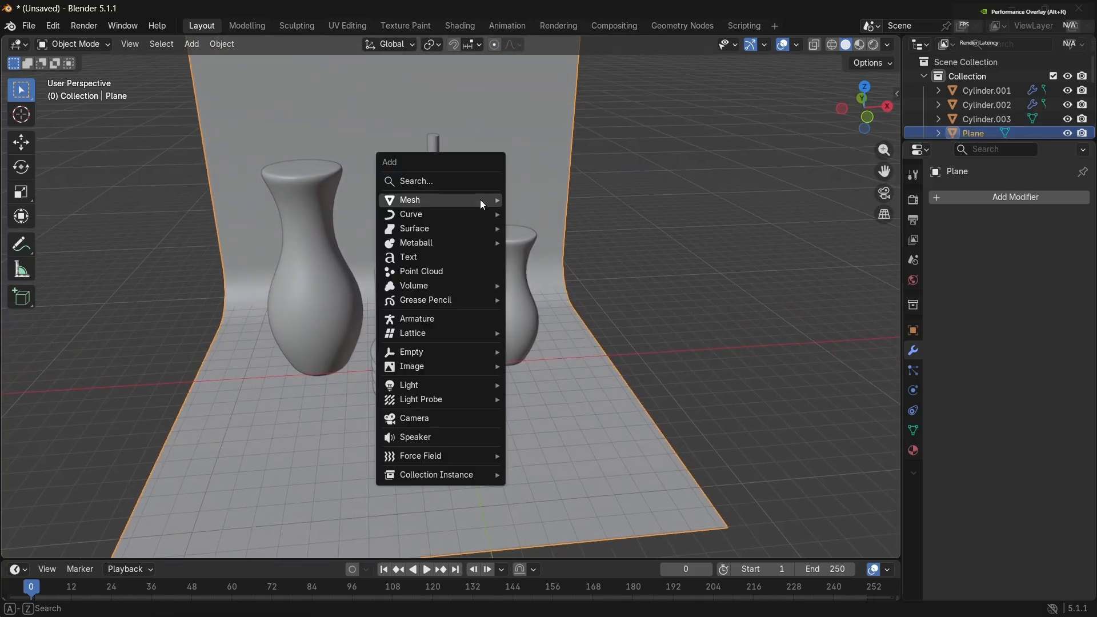
mouse_move(496, 203)
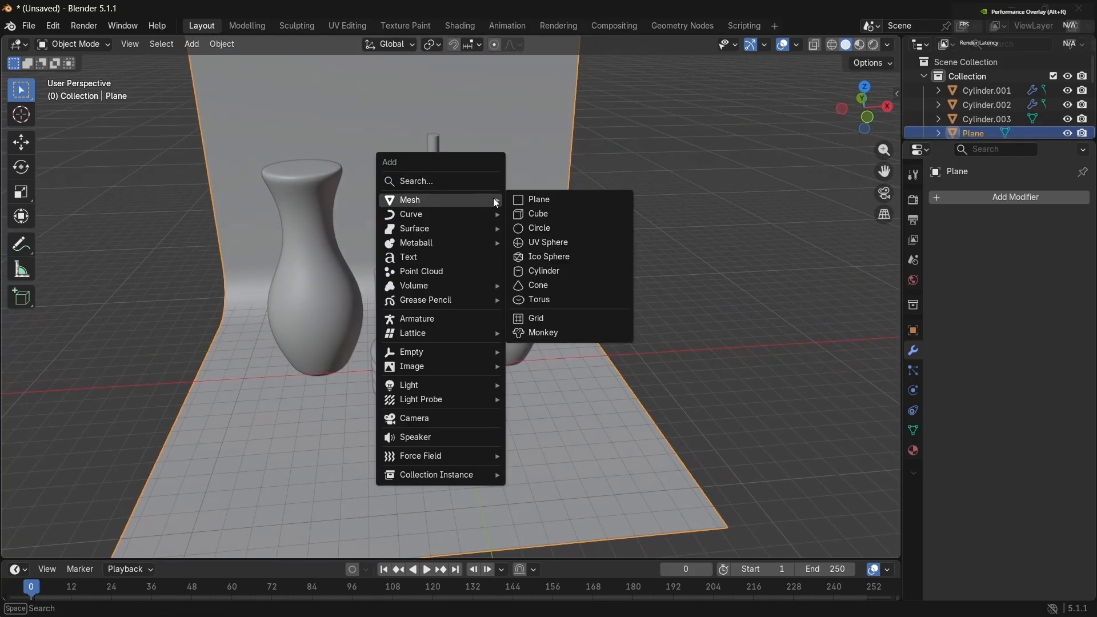
click(569, 220)
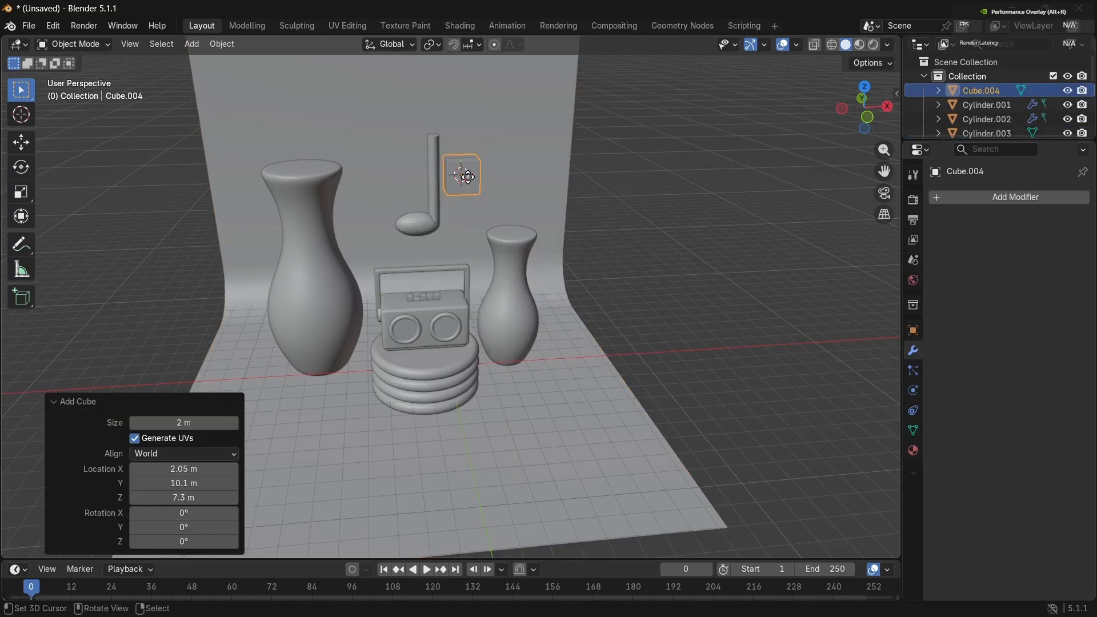
key(g)
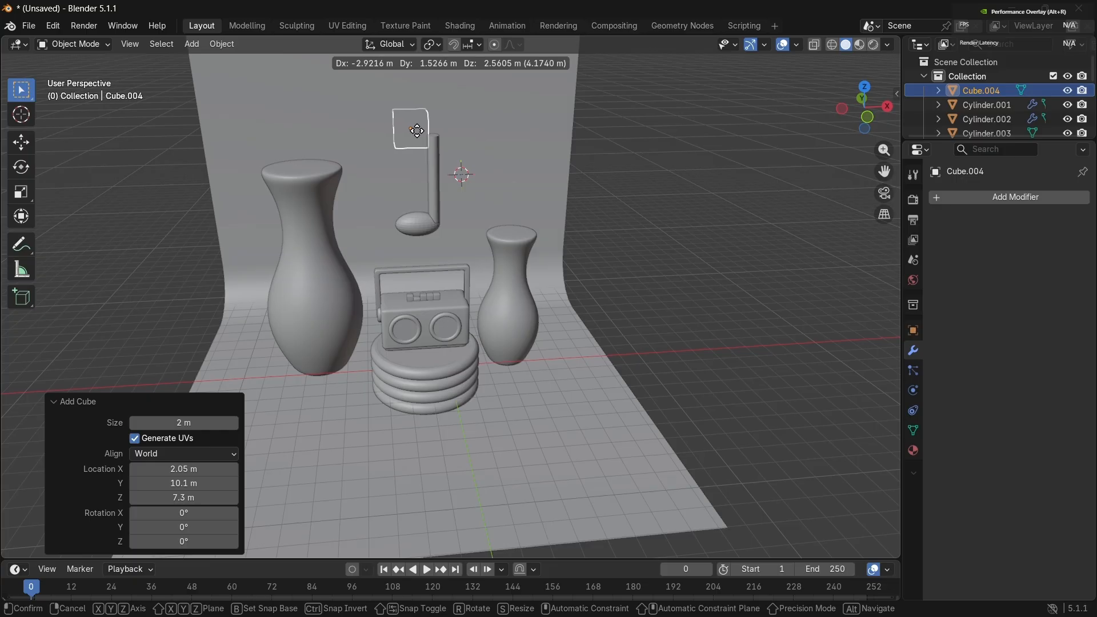
Step: Stretch the cube about 1.70 along X and shrink it uniformly to about 0.60
key(s)
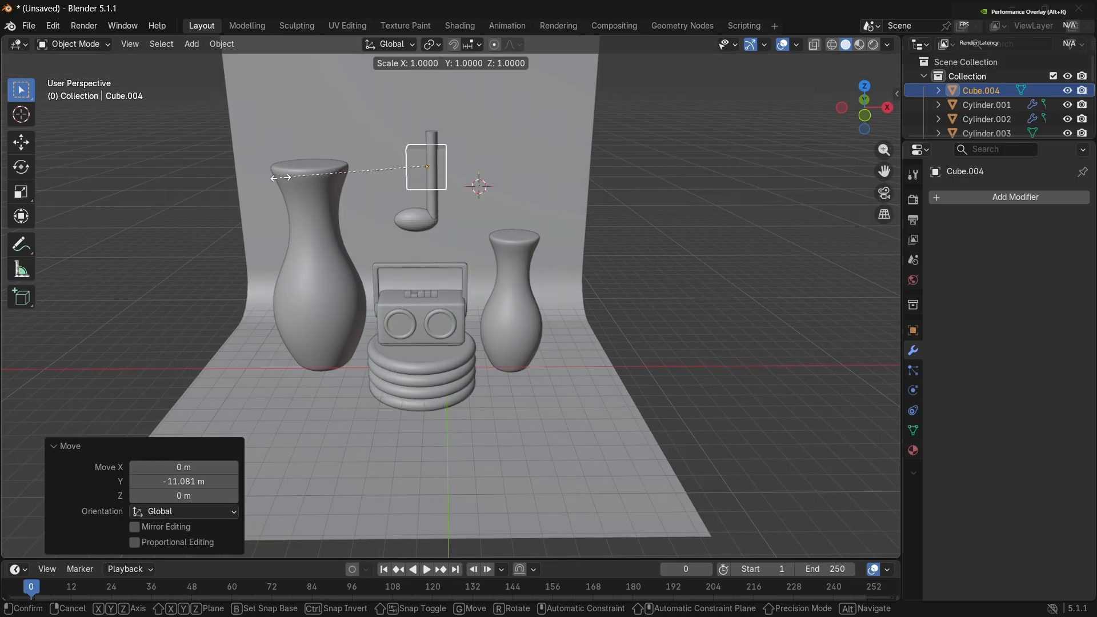
key(x)
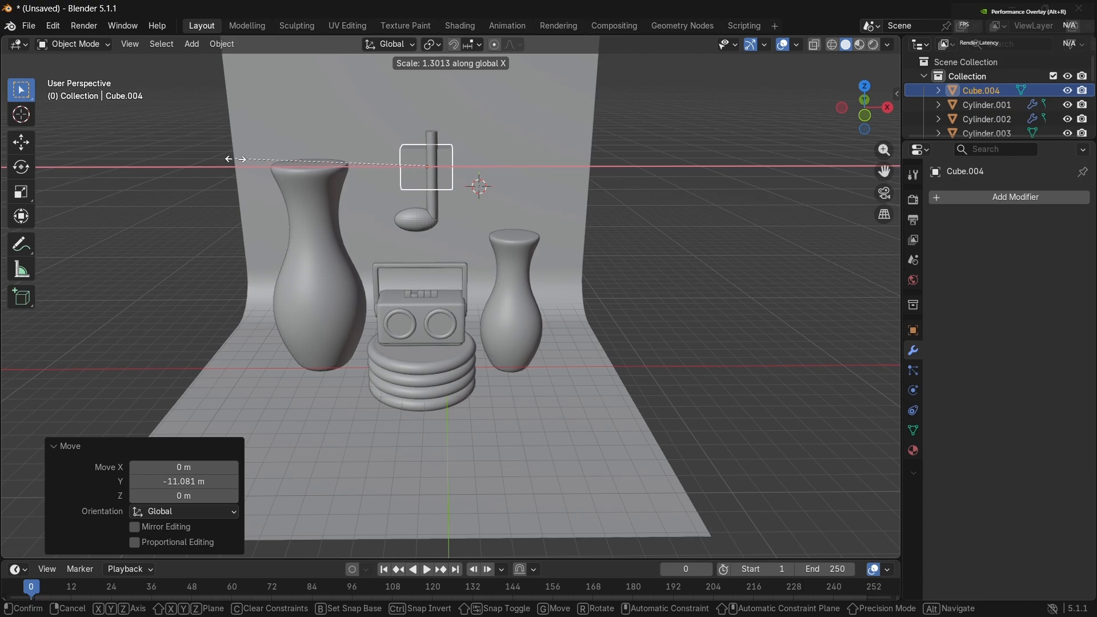
click(177, 151)
key(s)
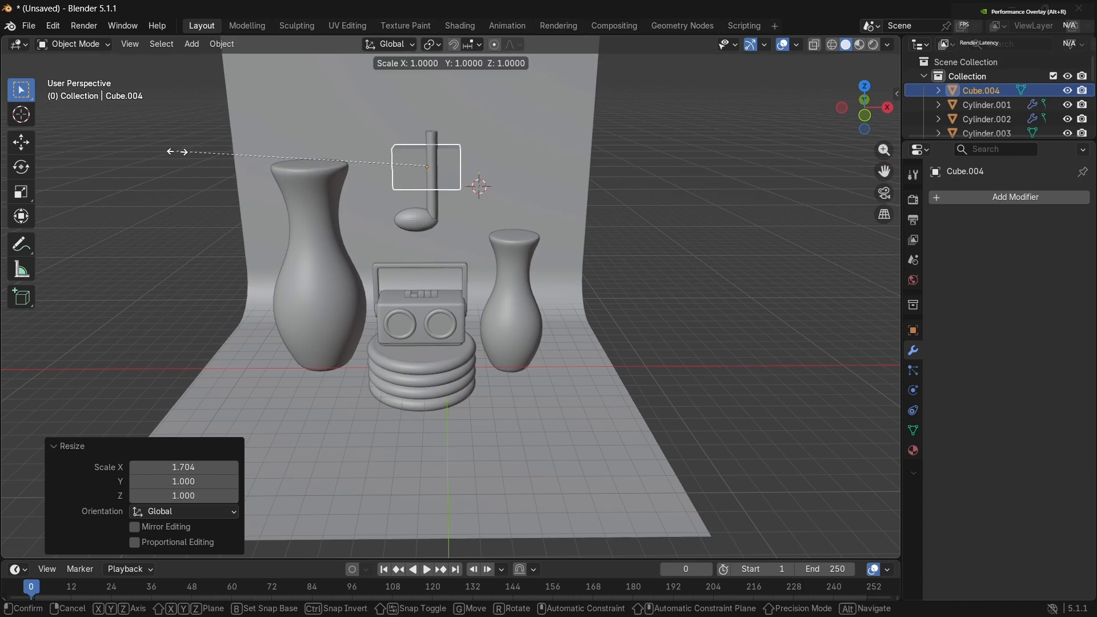
click(277, 164)
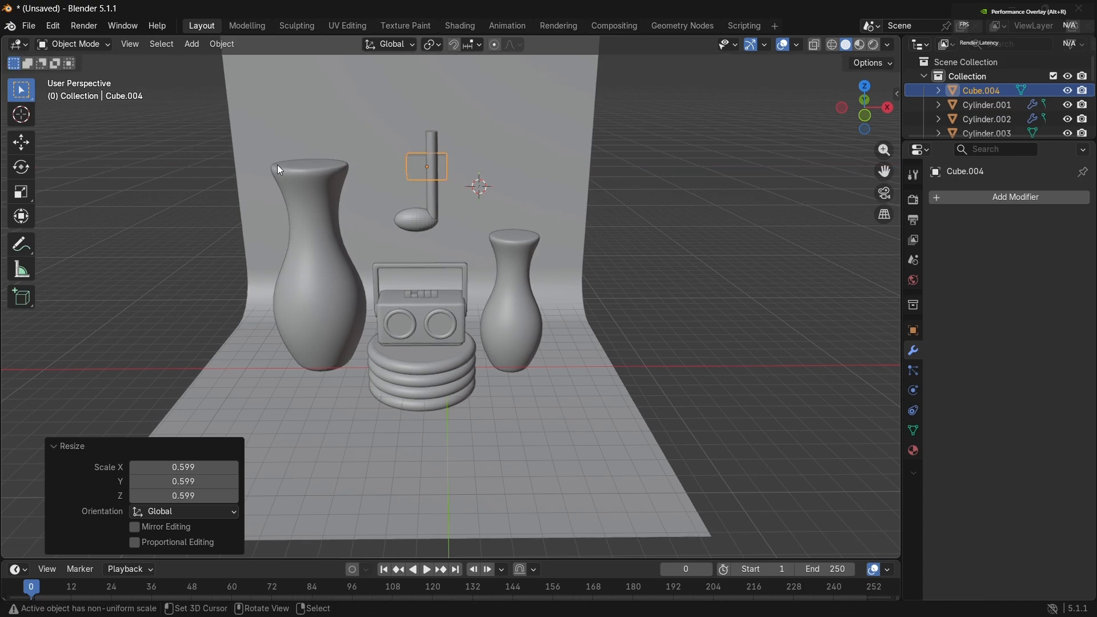
Step: Raise the block about 0.96 m to the rod's upper end and shift it about 2.24 m along X to the rod's outer side
key(g)
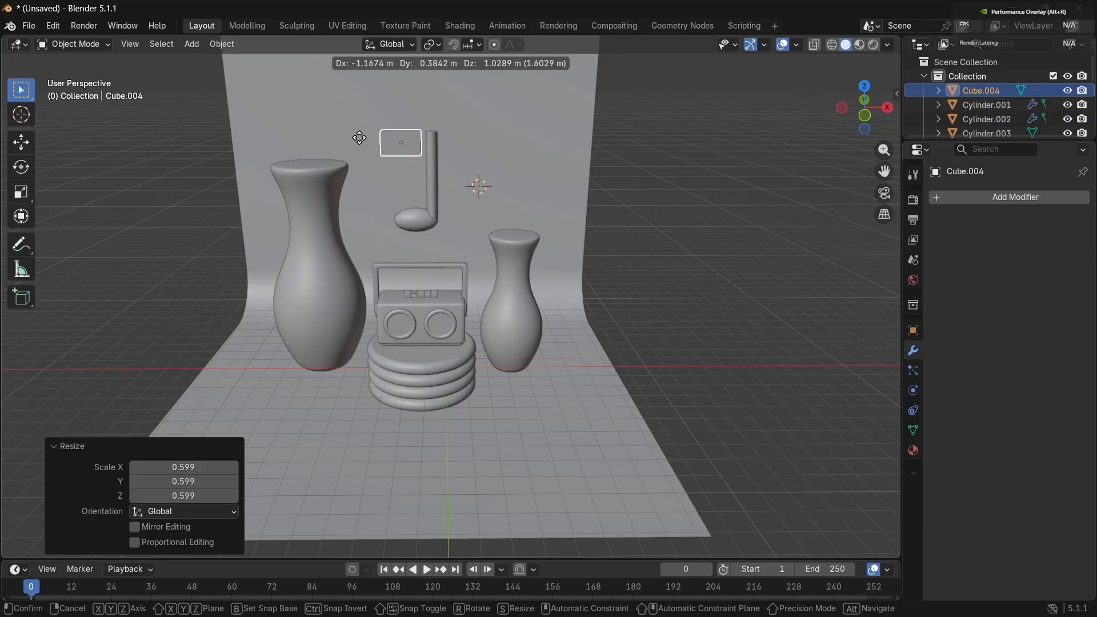
click(367, 140)
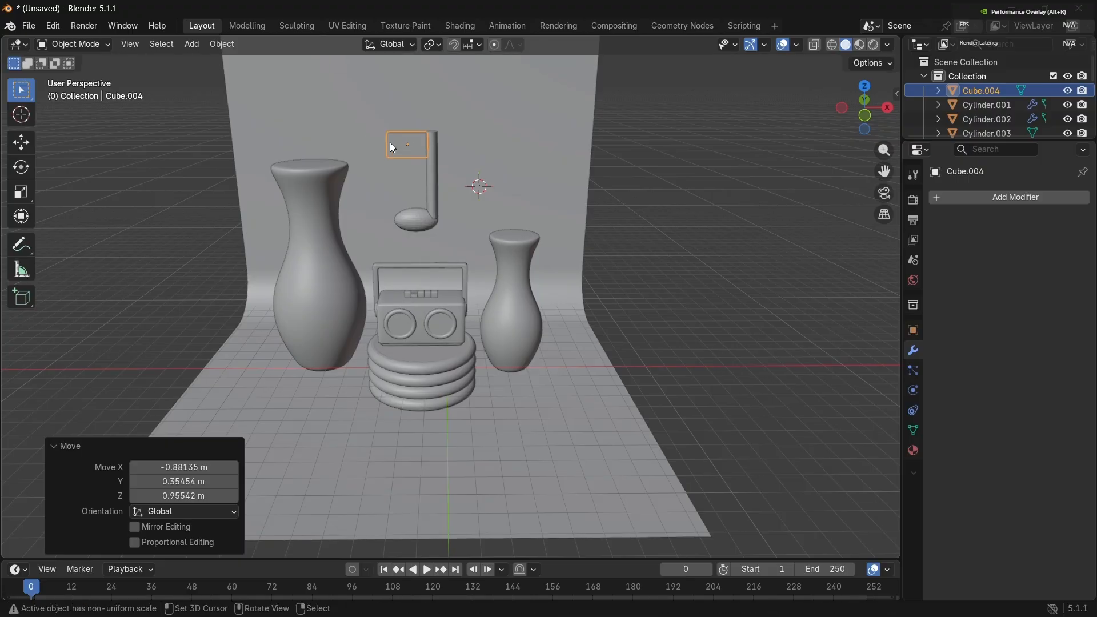
key(g)
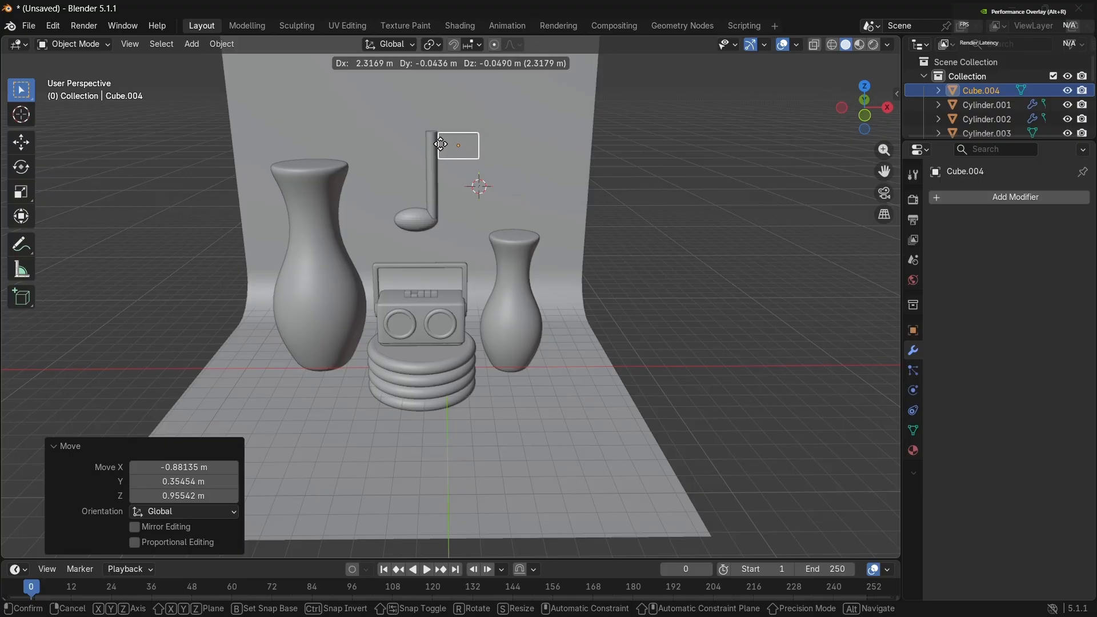
click(439, 142)
Step: Move the block about 0.96 m along negative Y to bring it level with the rod
middle_drag(439, 142, 439, 143)
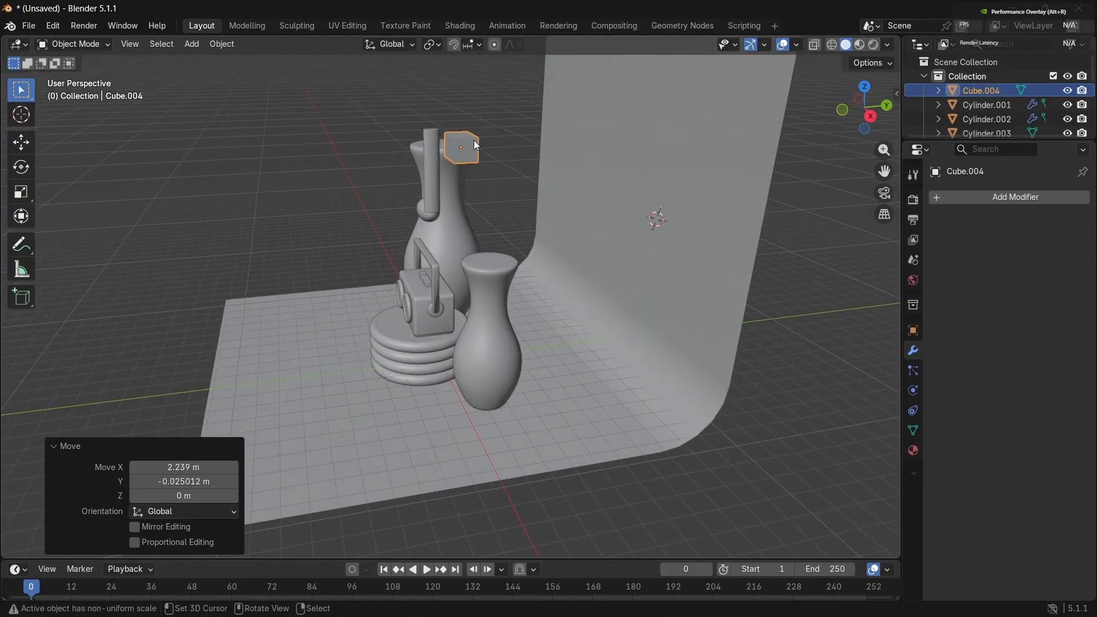
key(g)
key(y)
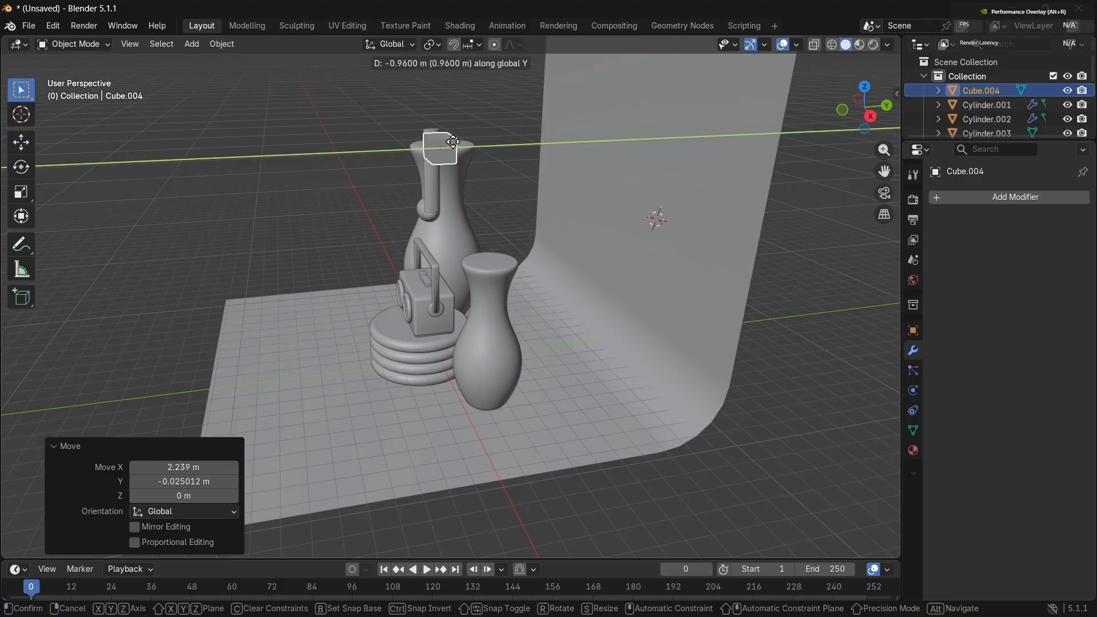
click(452, 142)
Step: Thin the block to about 0.58 along Y and nudge it about 0.08 m along negative Y to align with the rod
middle_drag(452, 142, 453, 141)
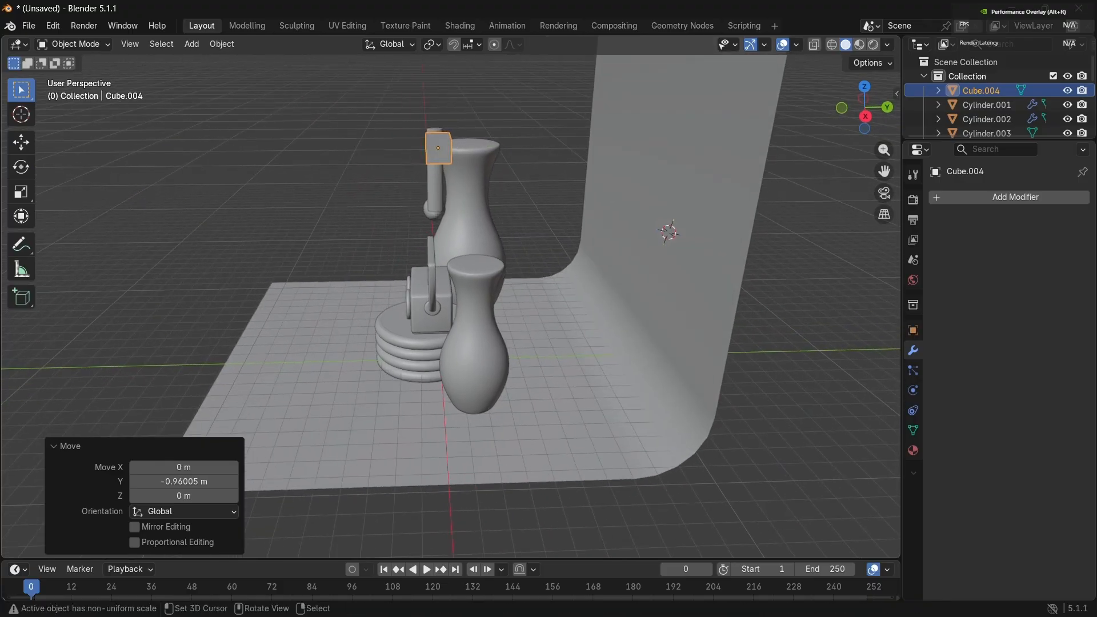
key(s)
key(y)
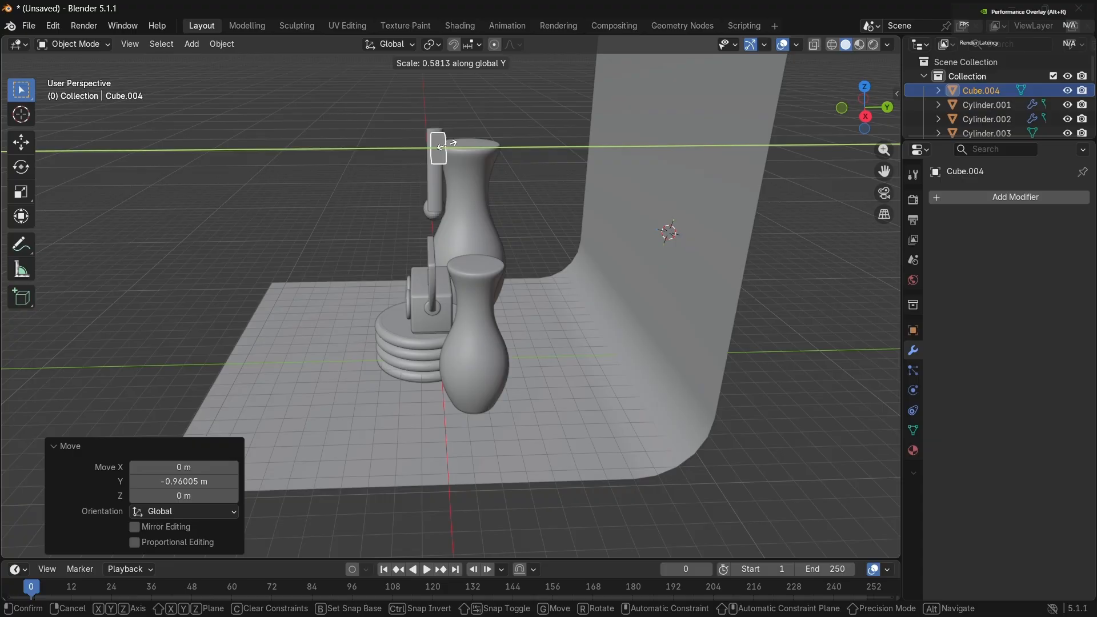
click(446, 144)
middle_drag(446, 144, 449, 149)
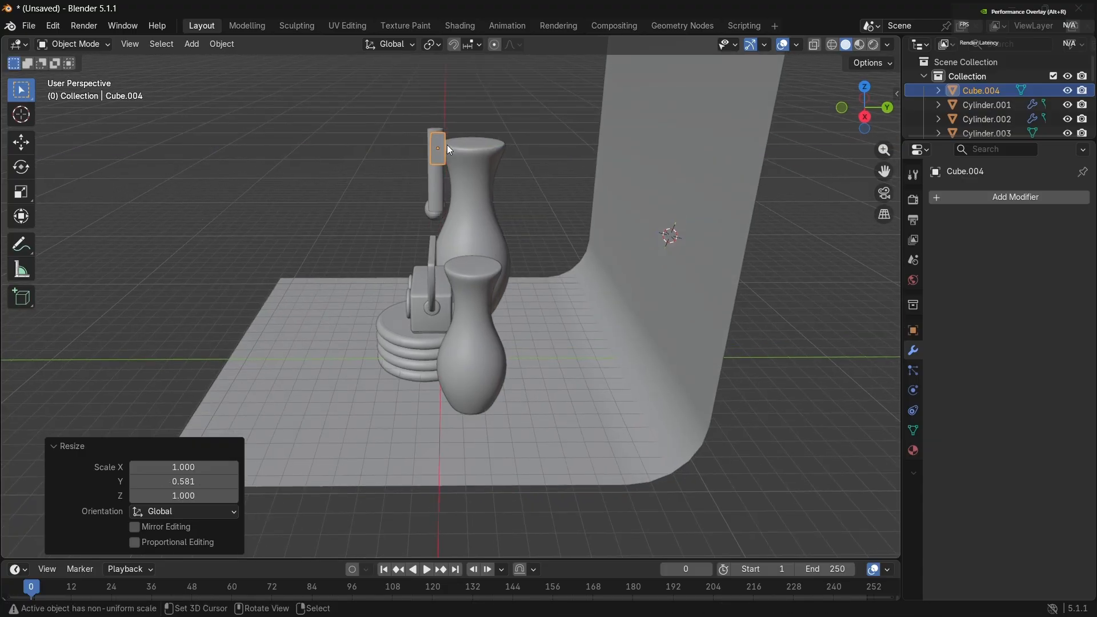
key(g)
key(y)
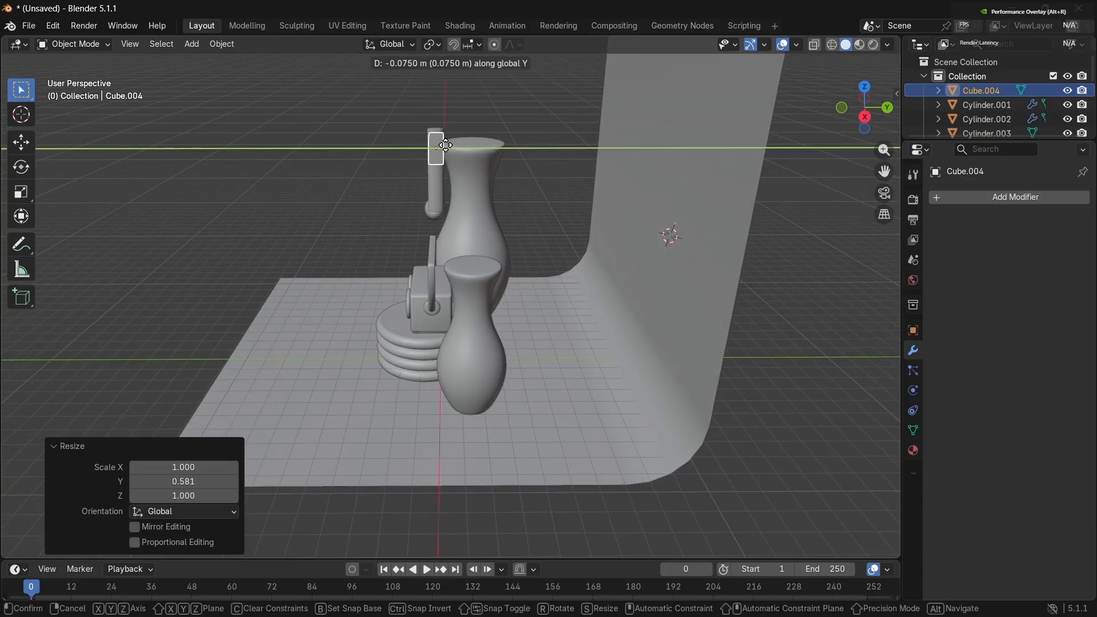
click(444, 145)
Step: Enlarge the flattened sphere slightly and position it against the rod's lower end
middle_drag(444, 145, 456, 136)
click(417, 213)
right_click(417, 213)
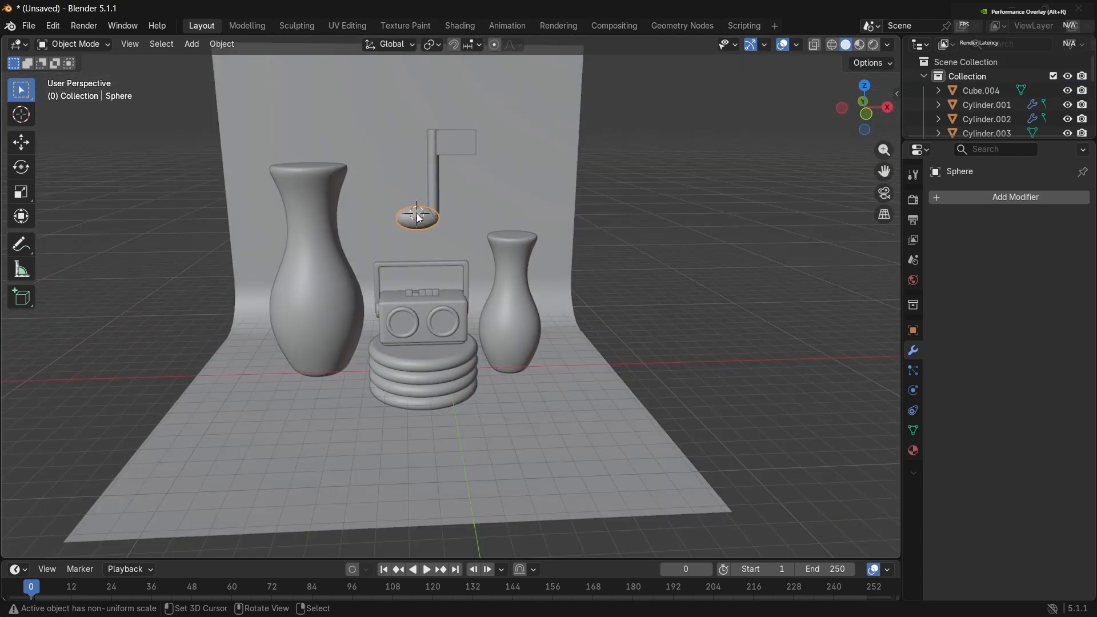
key(s)
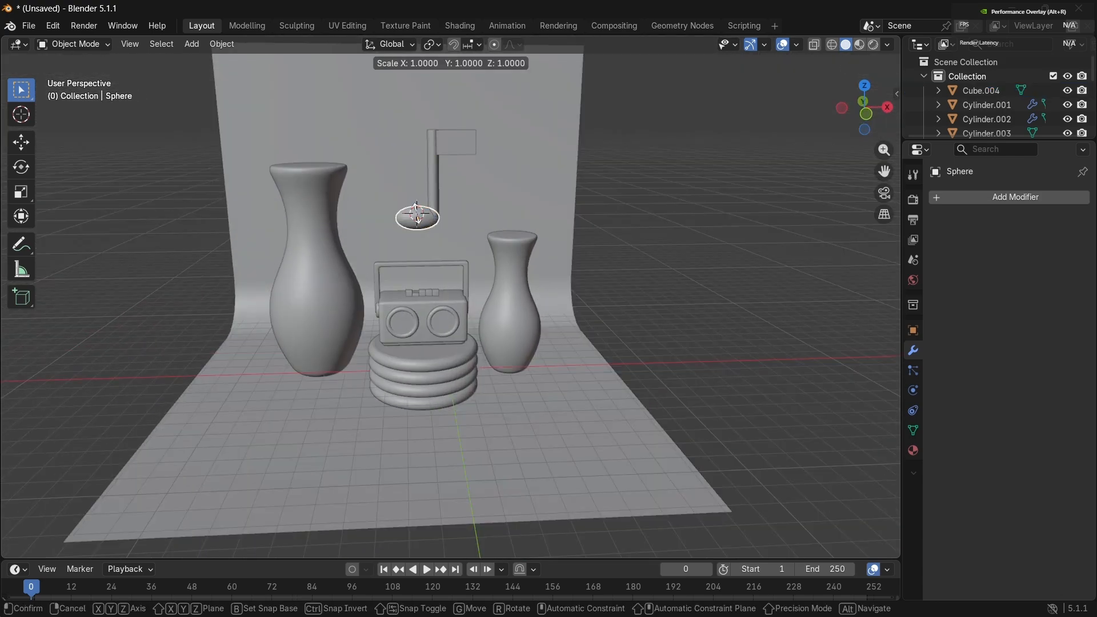
click(462, 132)
Step: Cut the block at the rod's upper end with two evenly spaced vertical edge loops
click(462, 132)
right_click(456, 143)
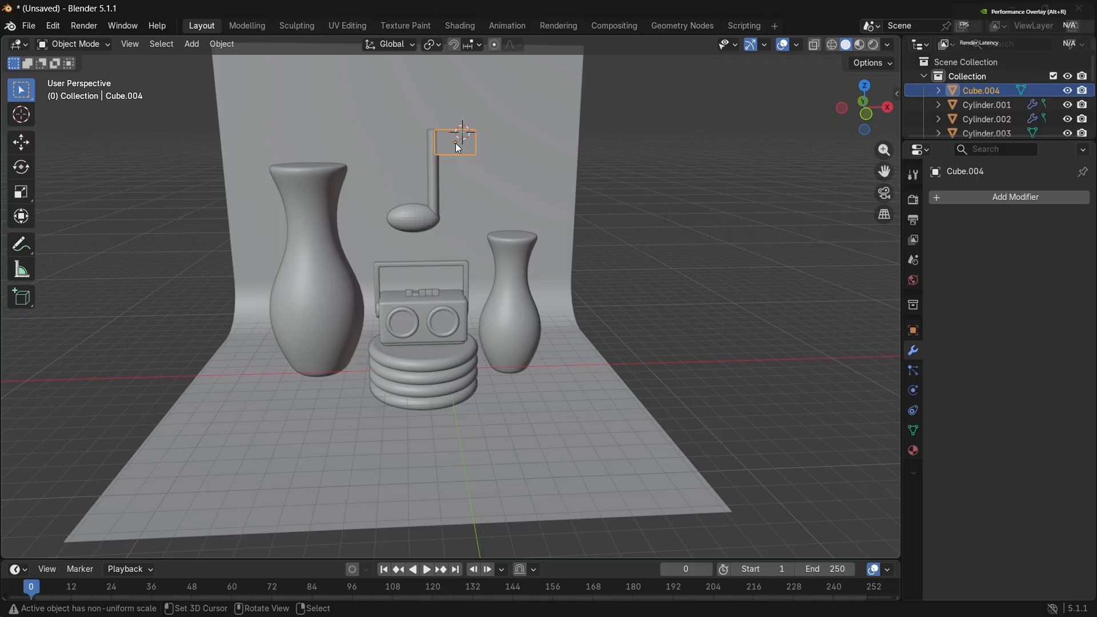
key(Tab)
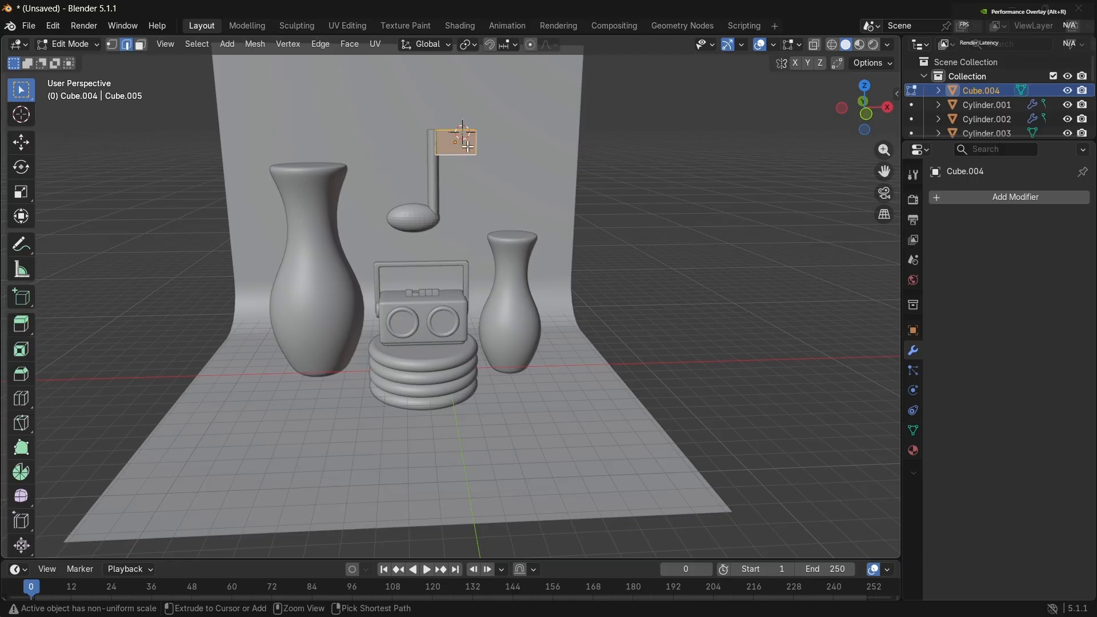
key(ctrl+r)
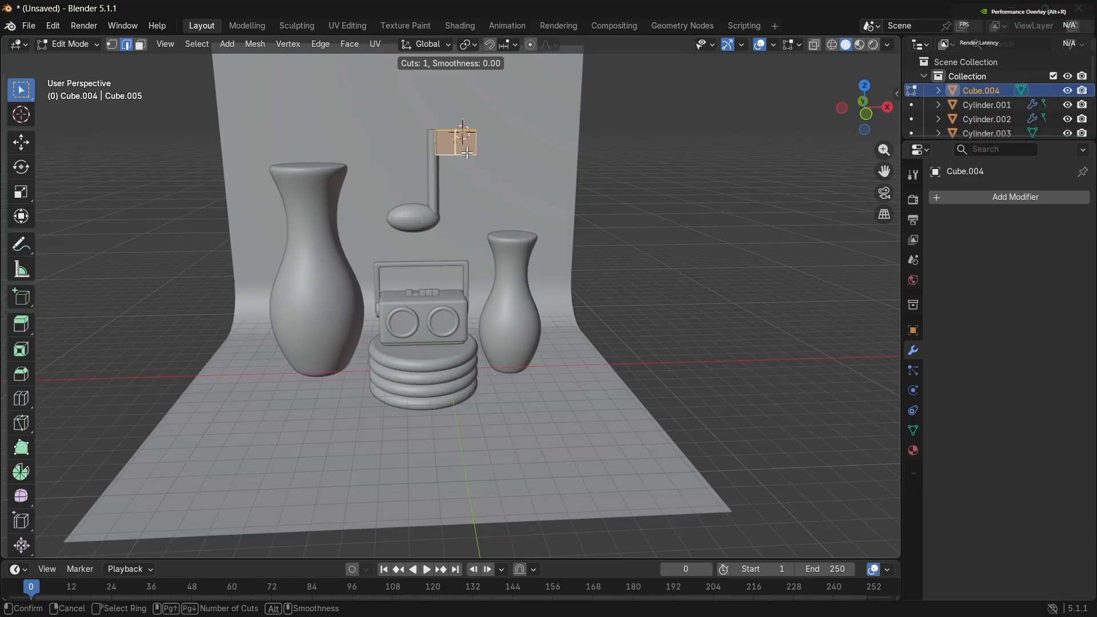
scroll(467, 154, up, 1)
click(467, 153)
right_click(468, 154)
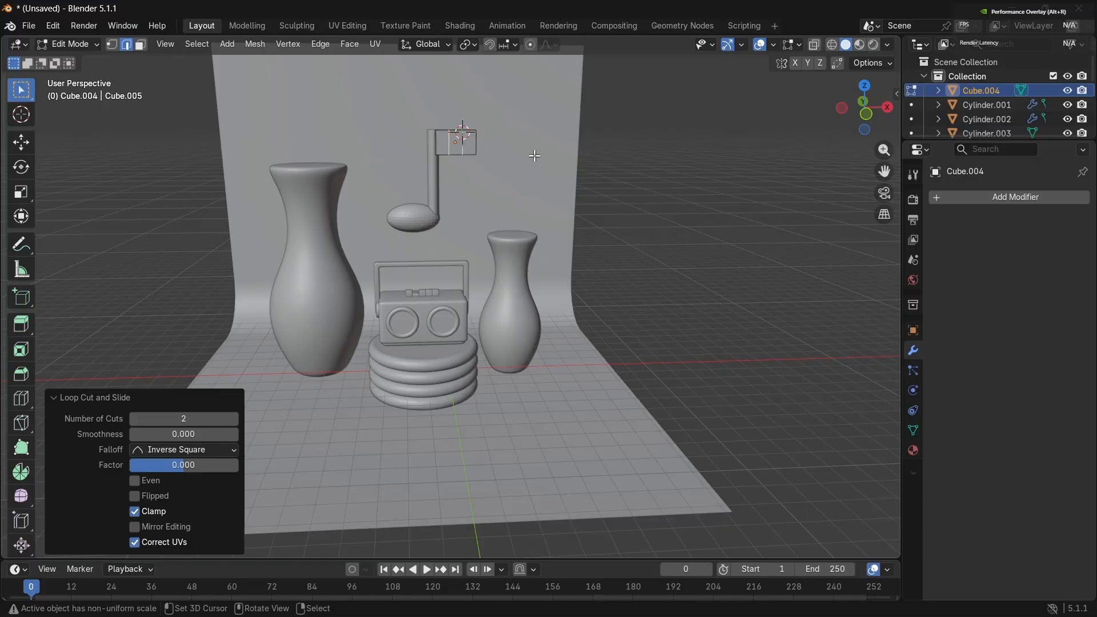
Step: Lower the upper edge at the block's free end by about 0.58 m along Z
middle_drag(534, 155, 473, 155)
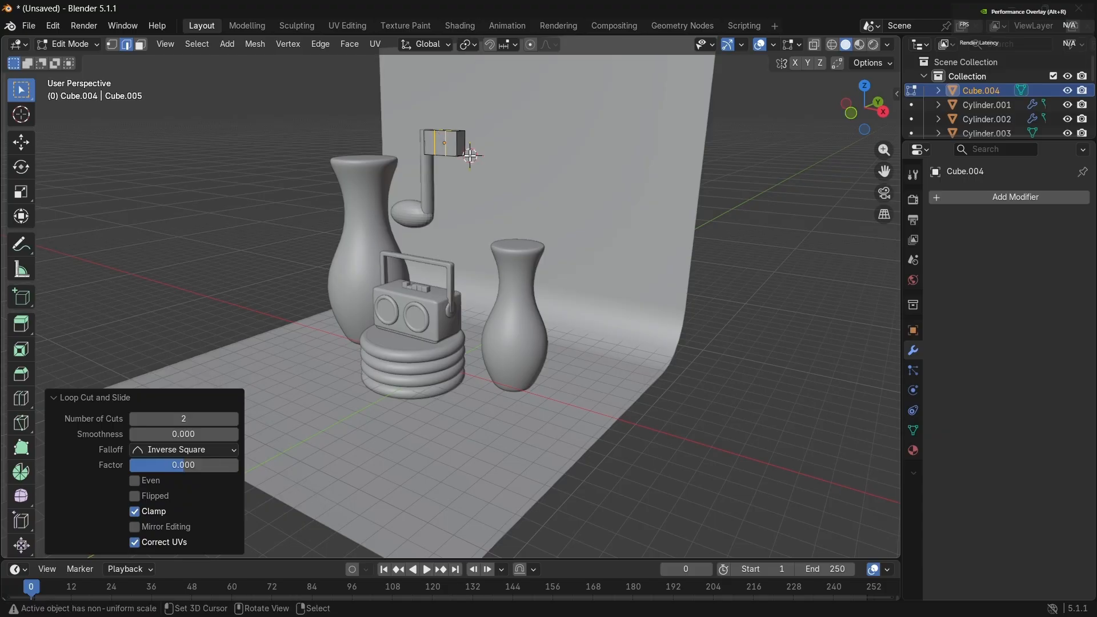
middle_drag(470, 156, 460, 148)
key(ctrl+z)
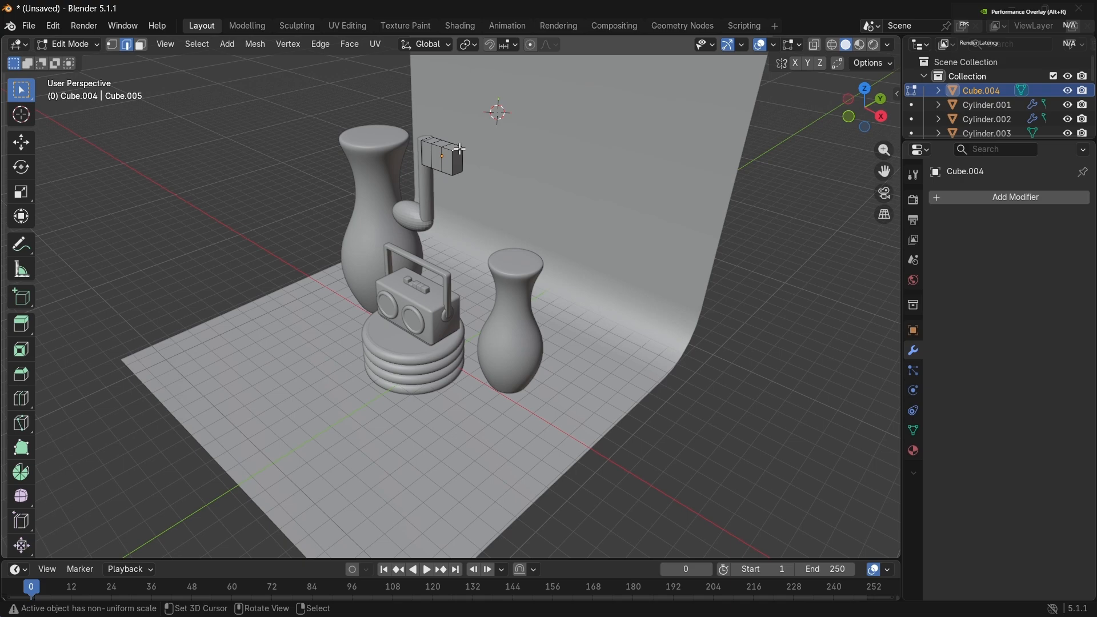
key(g)
key(z)
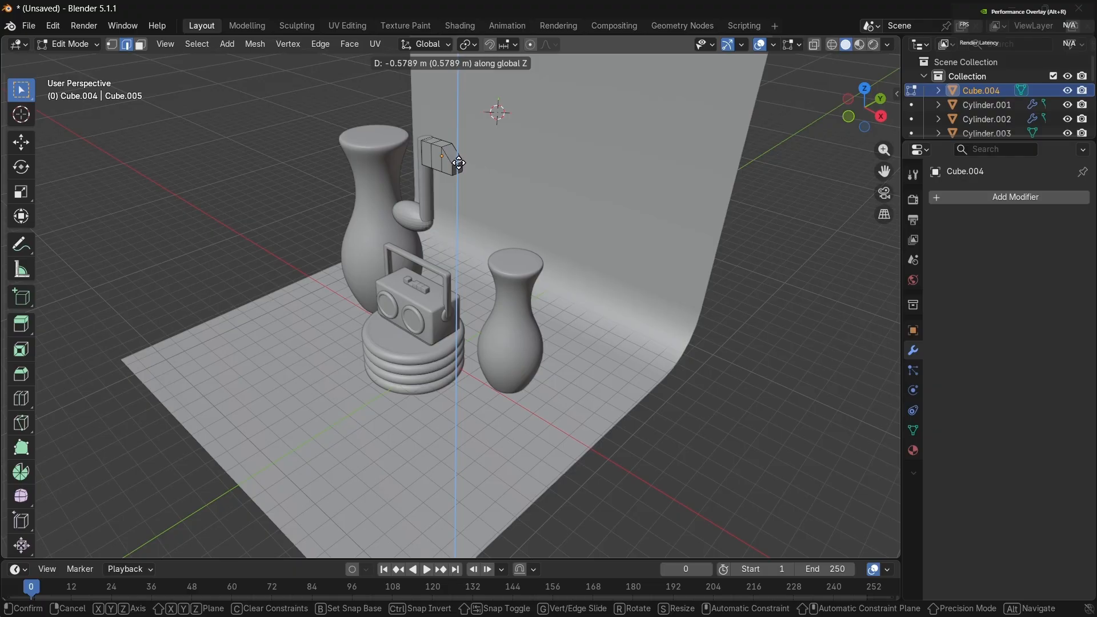
click(458, 163)
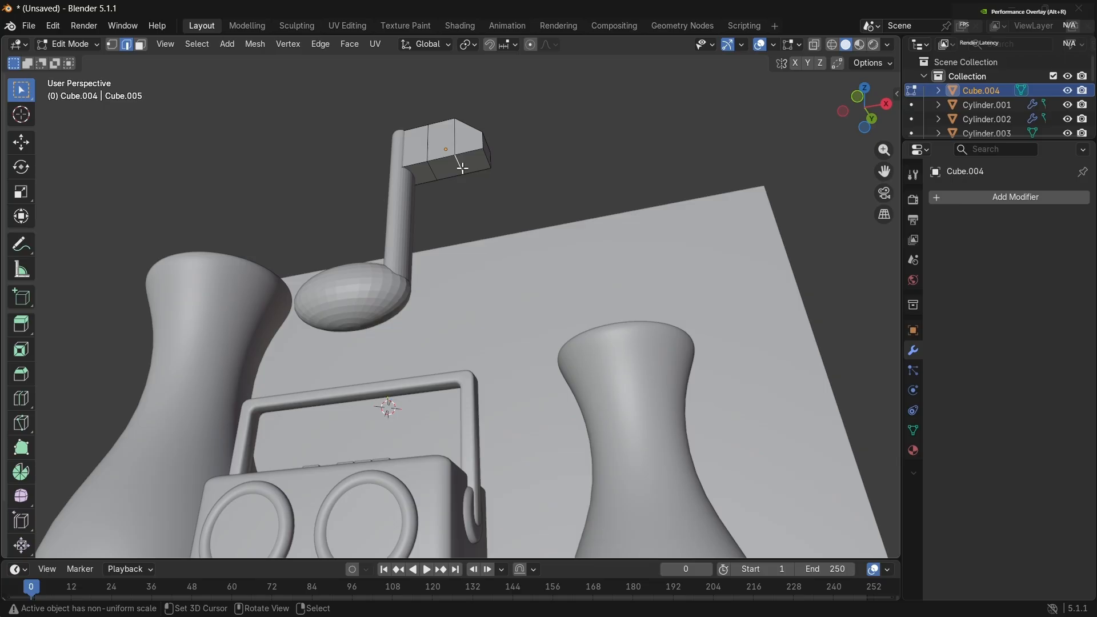
Step: Raise the block's underside edges at the outer and inner loop cuts by about 0.42 m and 0.46 m along Z
key(g)
key(z)
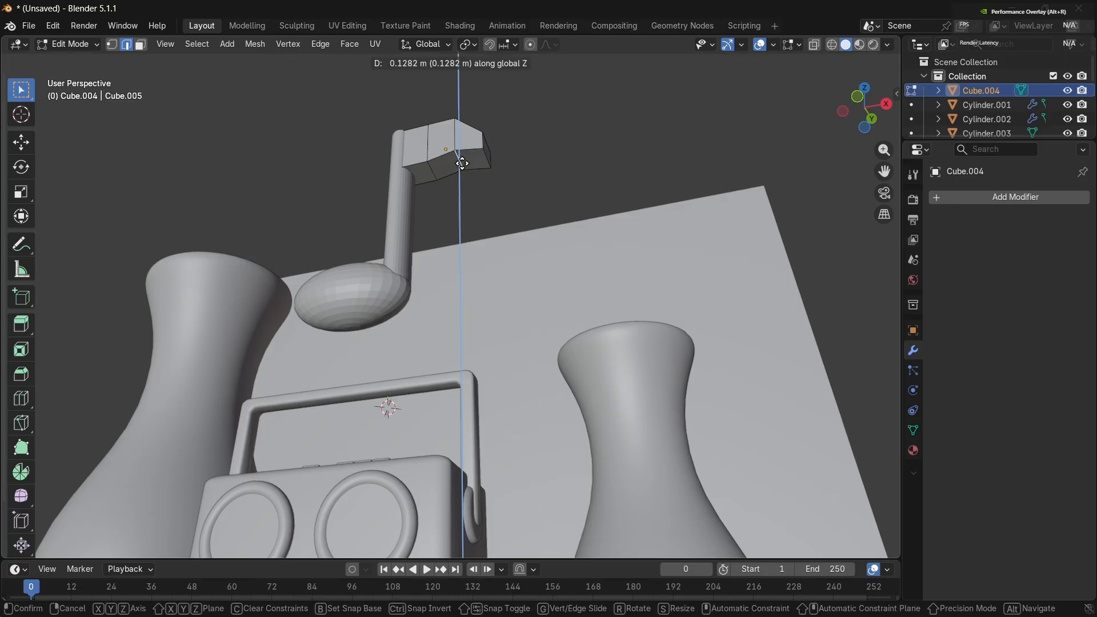
click(460, 154)
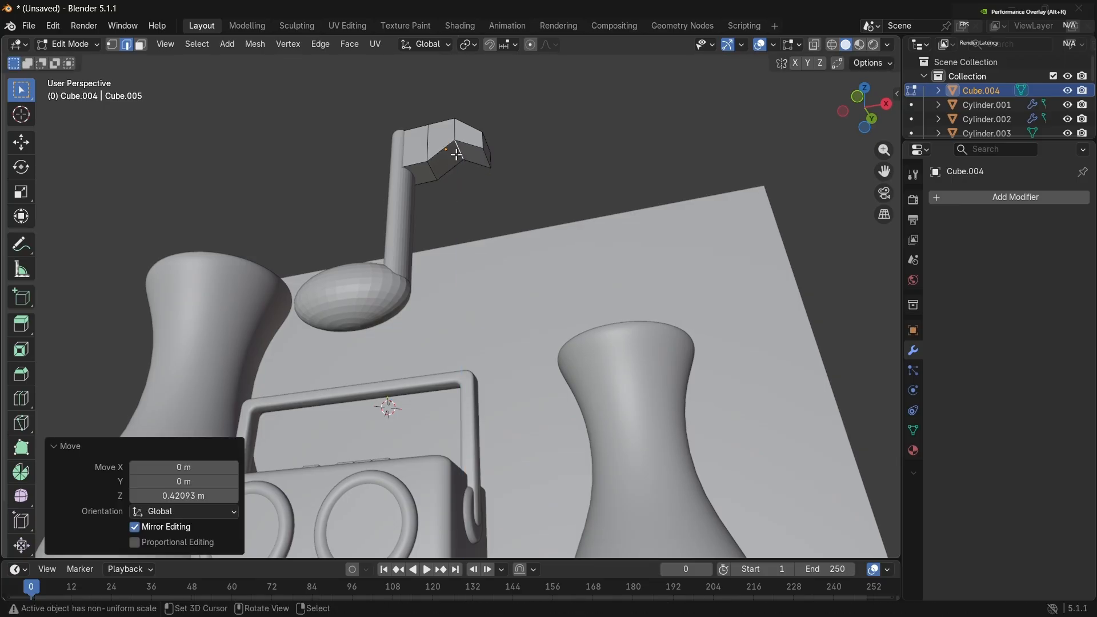
click(433, 167)
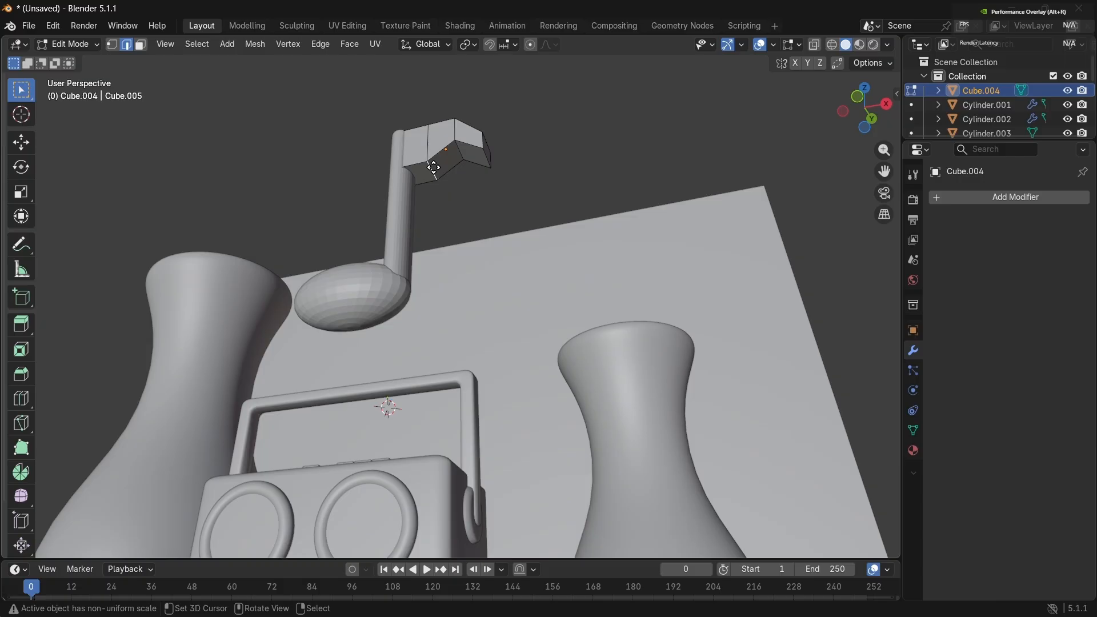
key(g)
key(z)
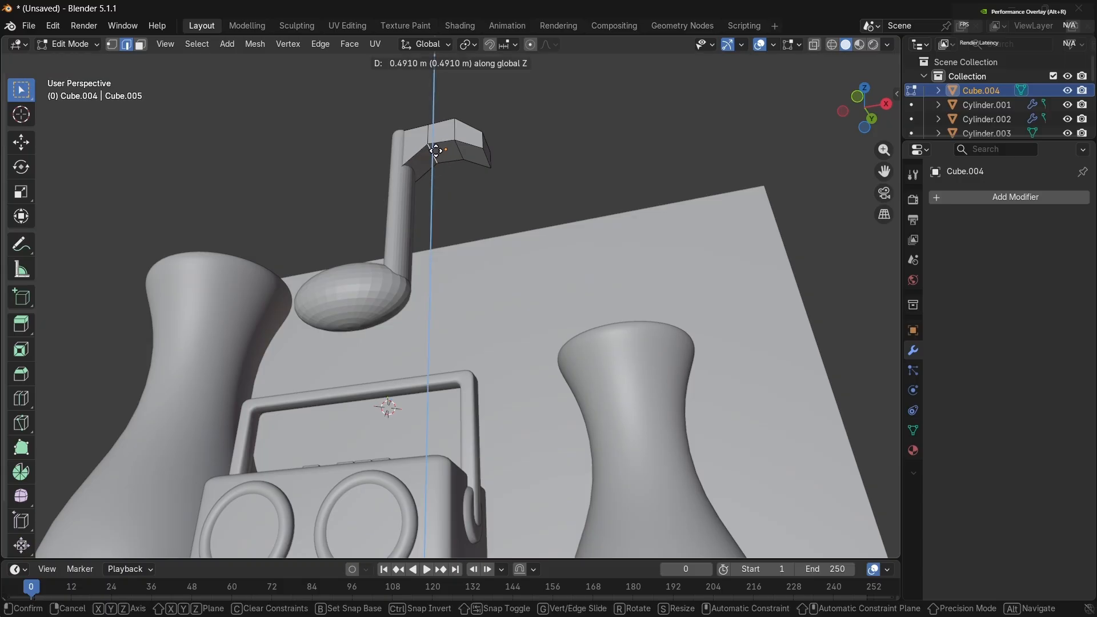
click(436, 150)
middle_drag(435, 150, 441, 149)
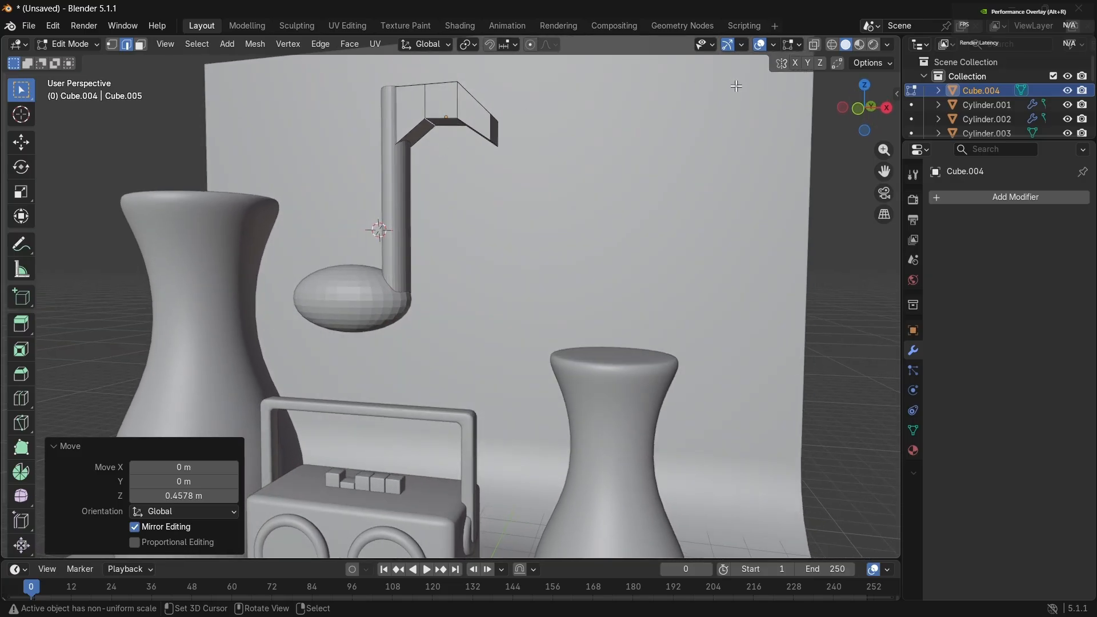
Step: Cut the flag along its full length with one centred horizontal edge loop, and leave Edit Mode
shift+right_click(451, 94)
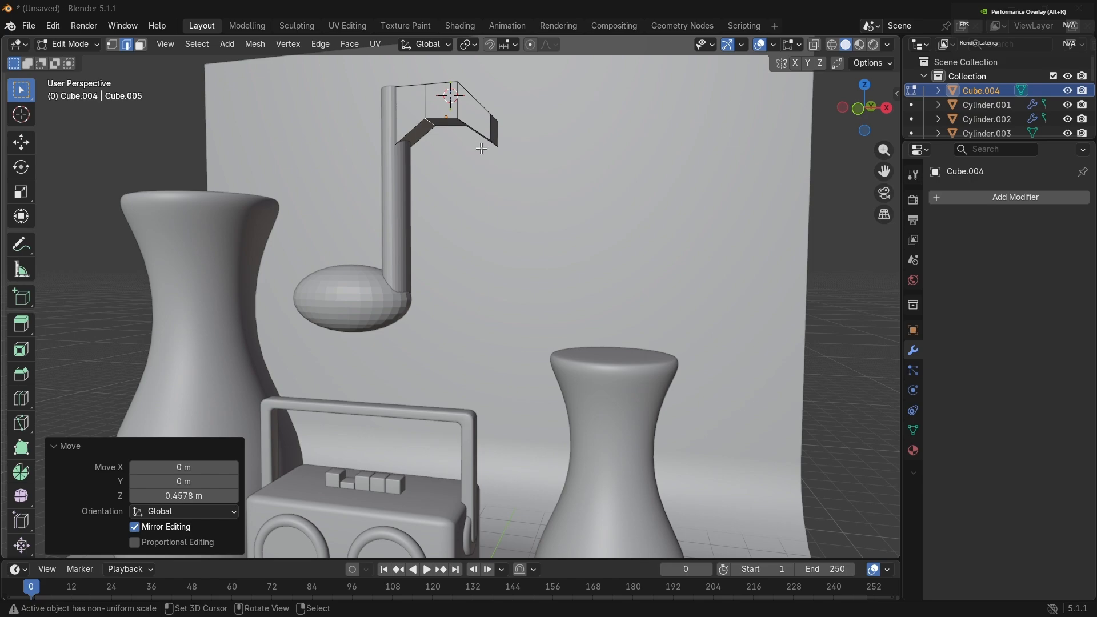
key(ctrl+r)
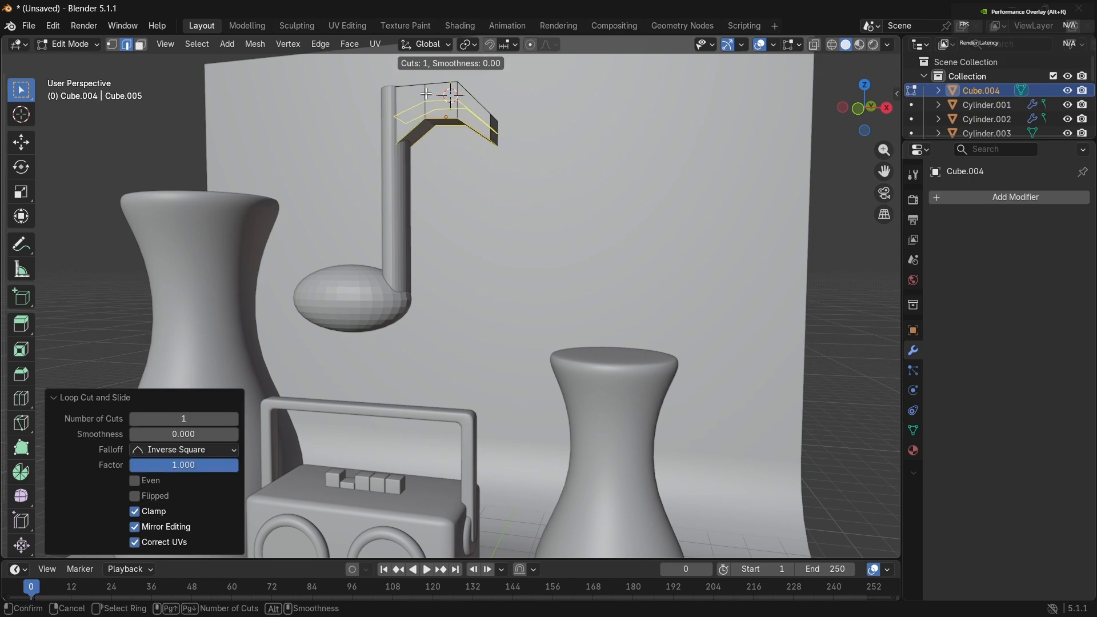
click(425, 93)
click(425, 93)
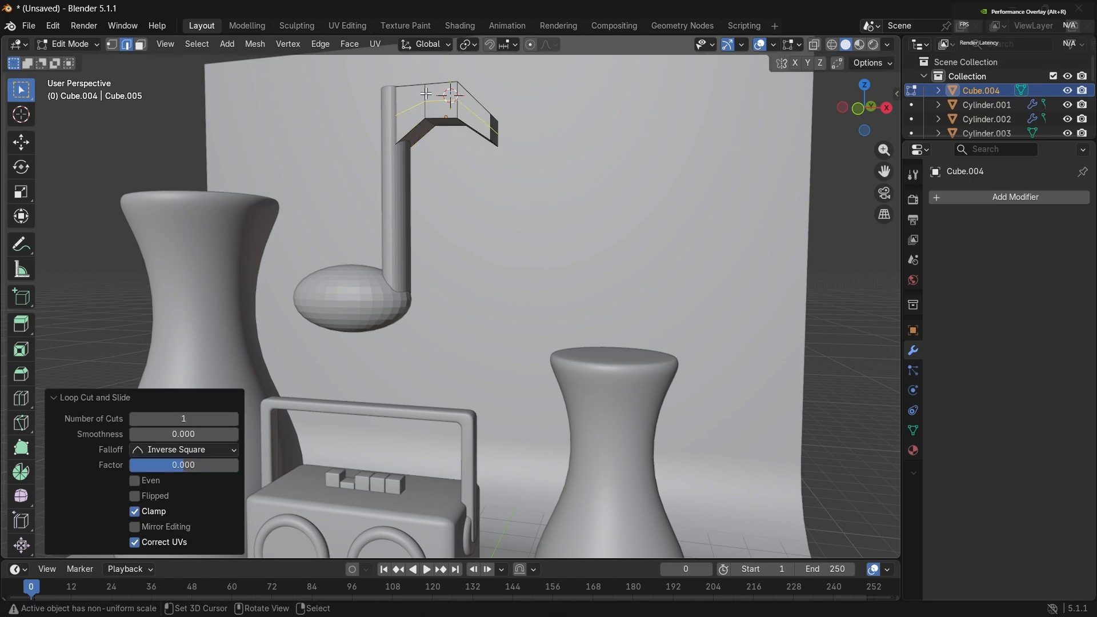
shift+right_click(451, 166)
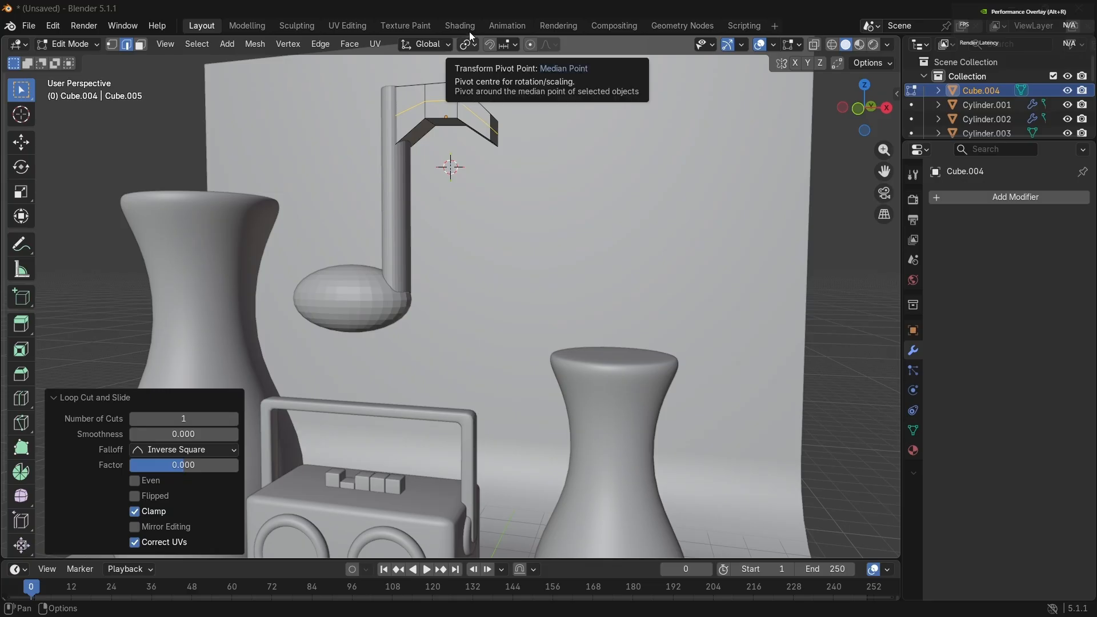
shift+right_click(481, 175)
key(Tab)
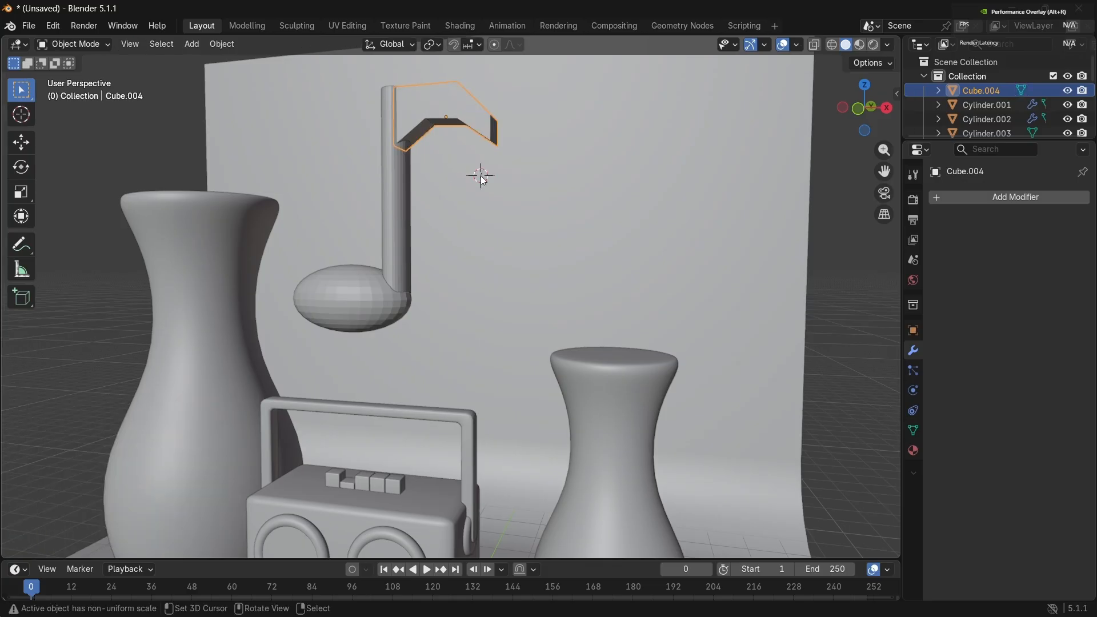
Step: Apply Shade Smooth to the note's flattened sphere, its rod and its flag
middle_drag(481, 176, 412, 256)
click(368, 293)
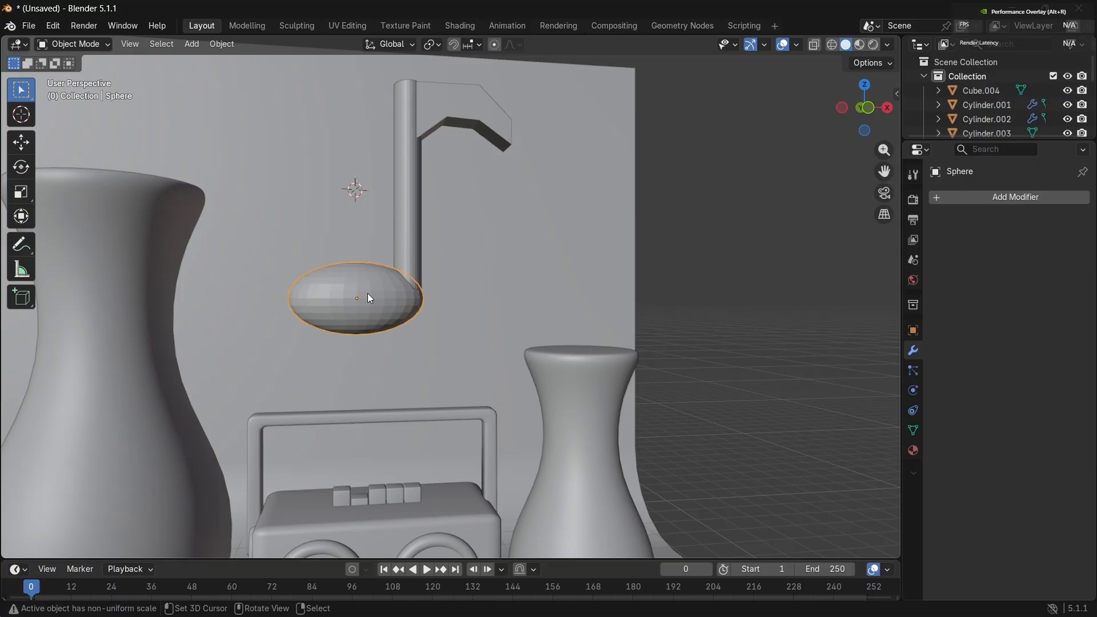
right_click(368, 293)
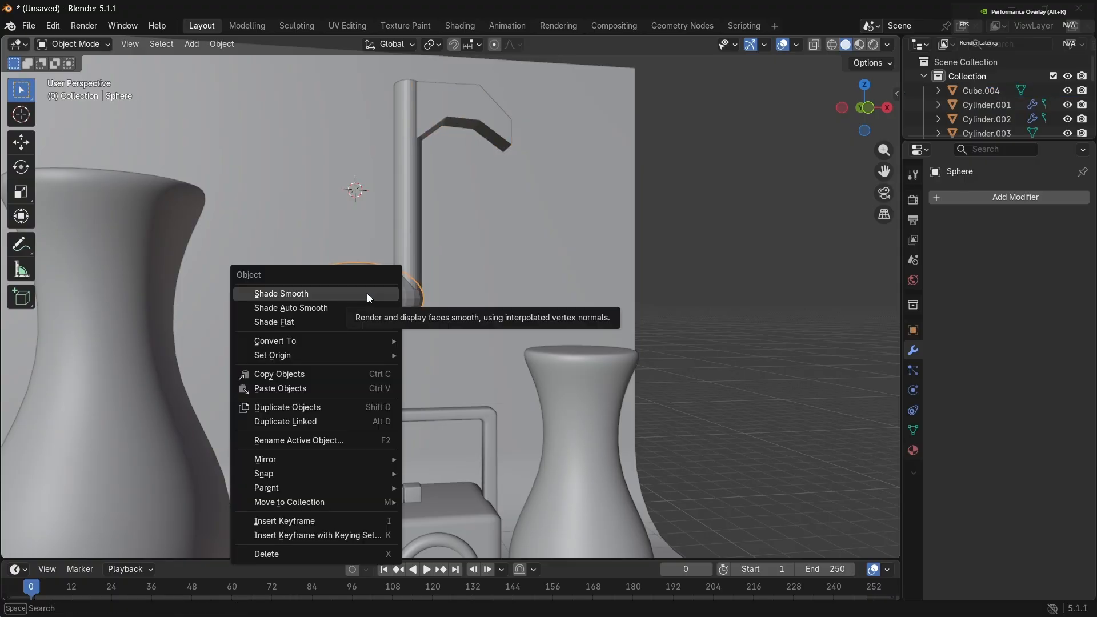
click(366, 293)
click(403, 244)
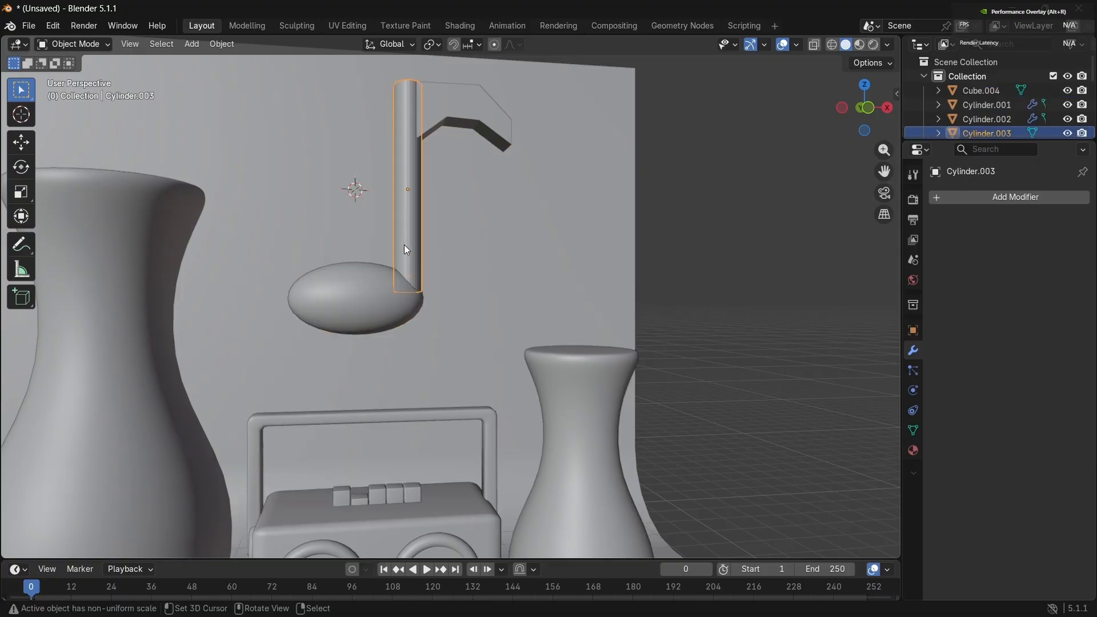
right_click(403, 244)
click(403, 244)
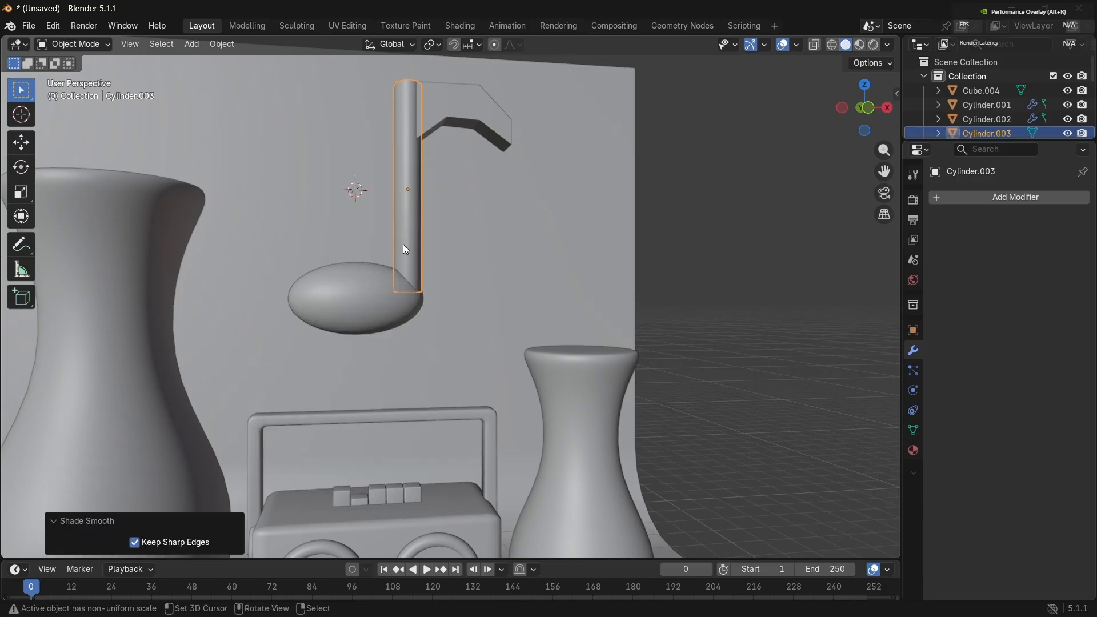
click(430, 124)
right_click(431, 124)
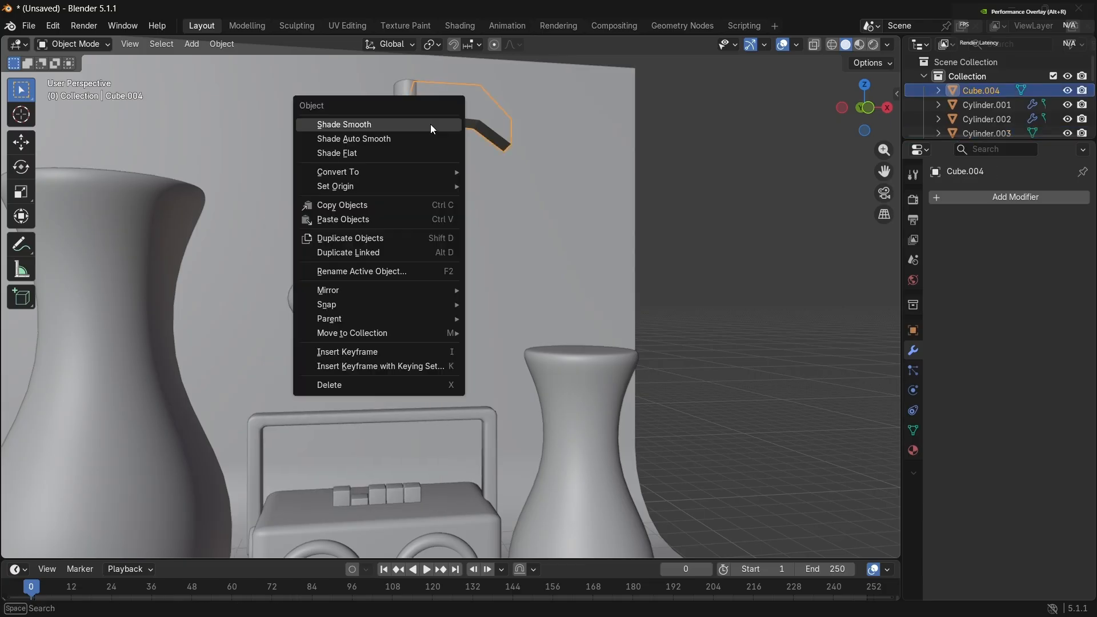
click(430, 124)
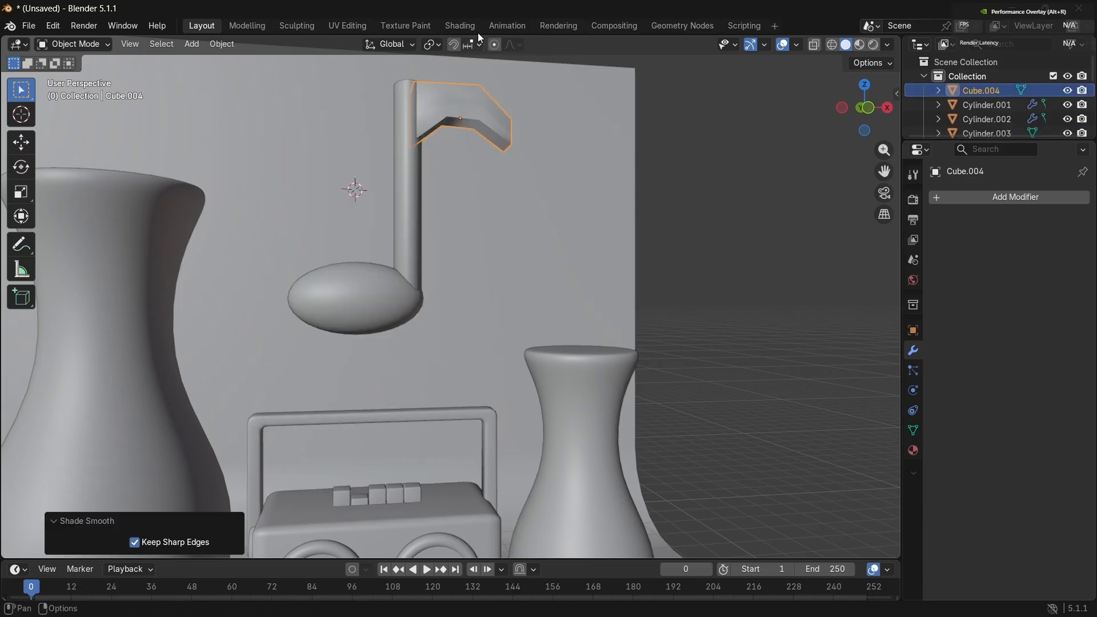
Step: Move the flag off the rod by about 0.43 m in X, -0.19 m in Y and 0.08 m in Z
click(454, 100)
mouse_move(454, 101)
middle_down()
mouse_move(454, 109)
mouse_move(454, 100)
middle_up()
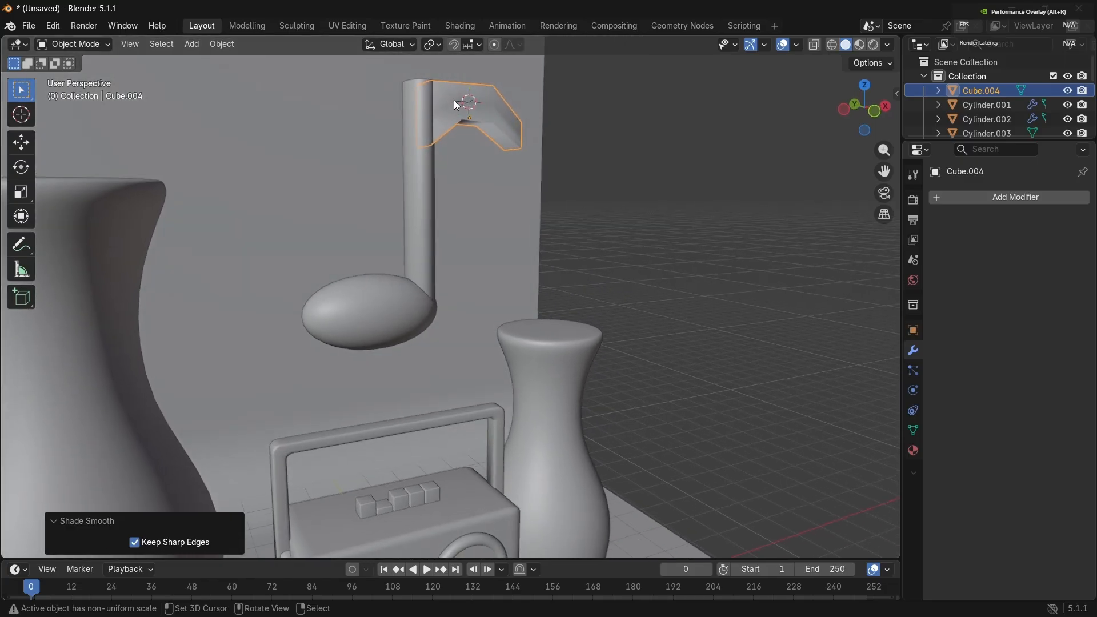
key(g)
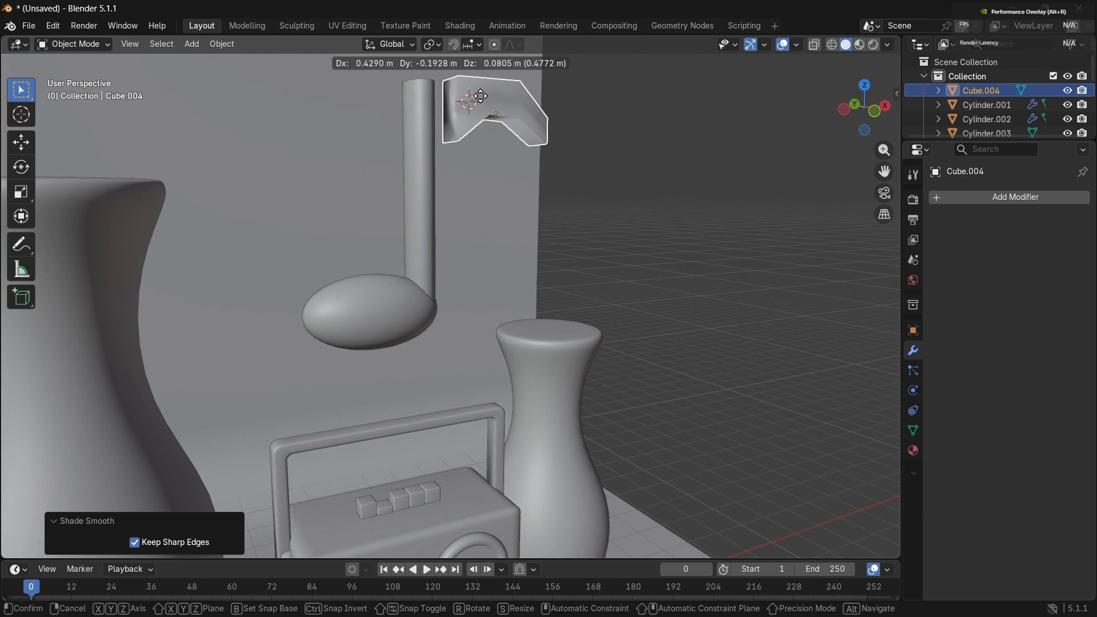
click(480, 97)
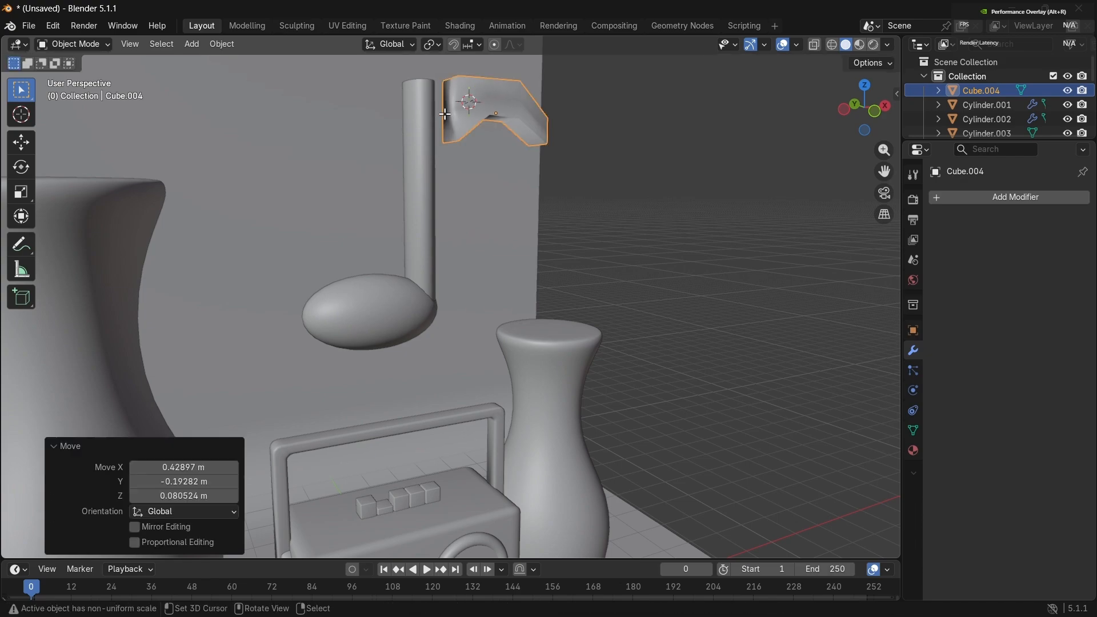
Step: Delete the two faces on the flag's end that faces the rod
key(Tab)
key(ctrl+r)
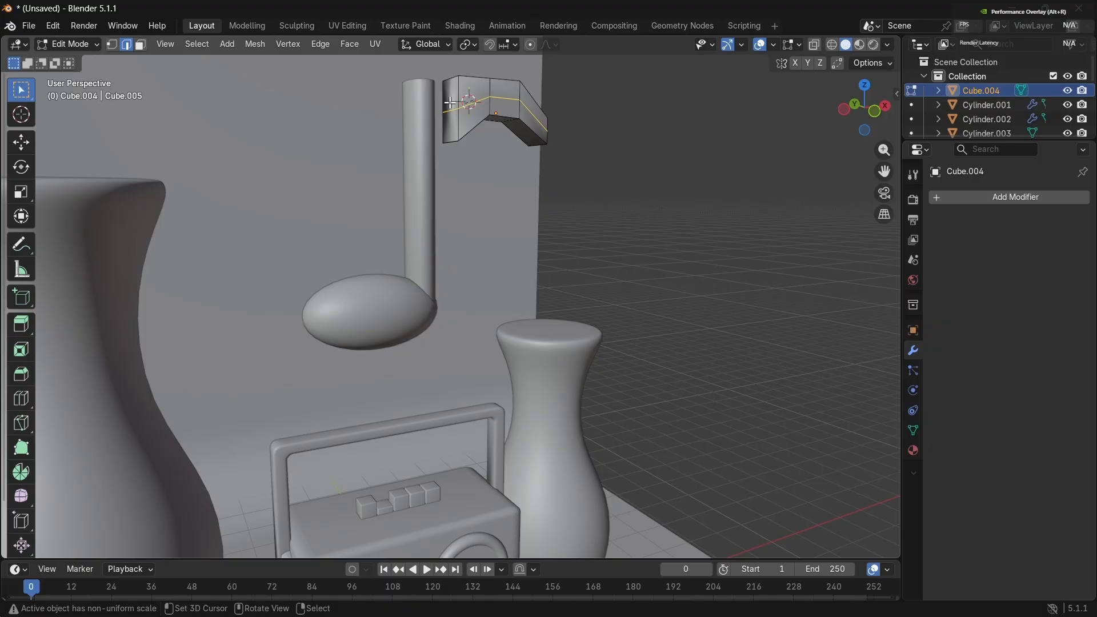
click(140, 45)
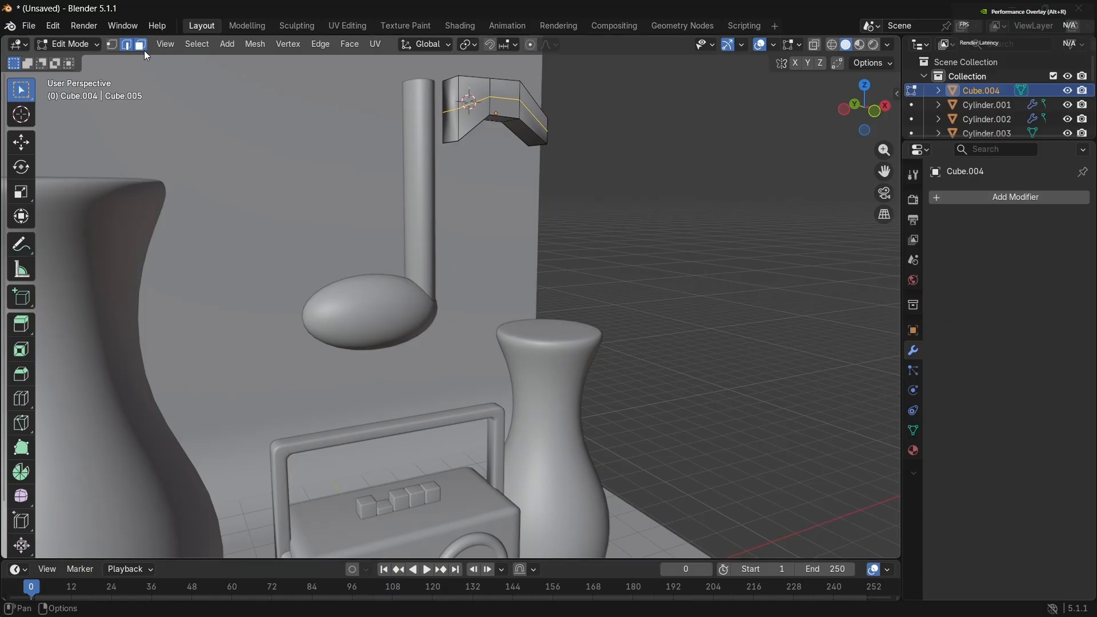
click(454, 97)
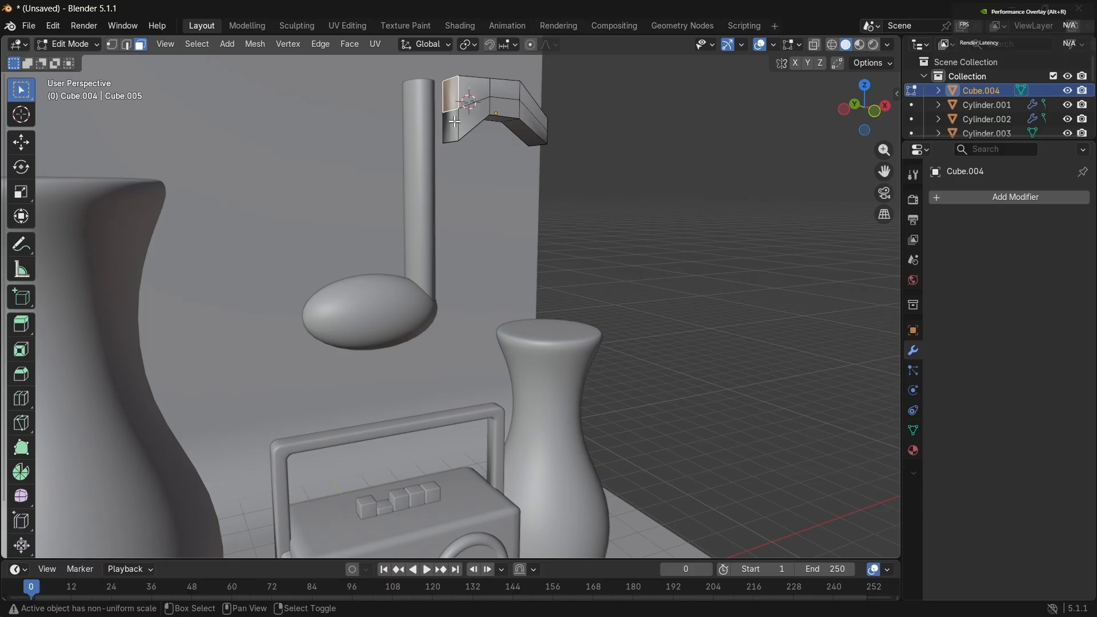
shift+click(454, 122)
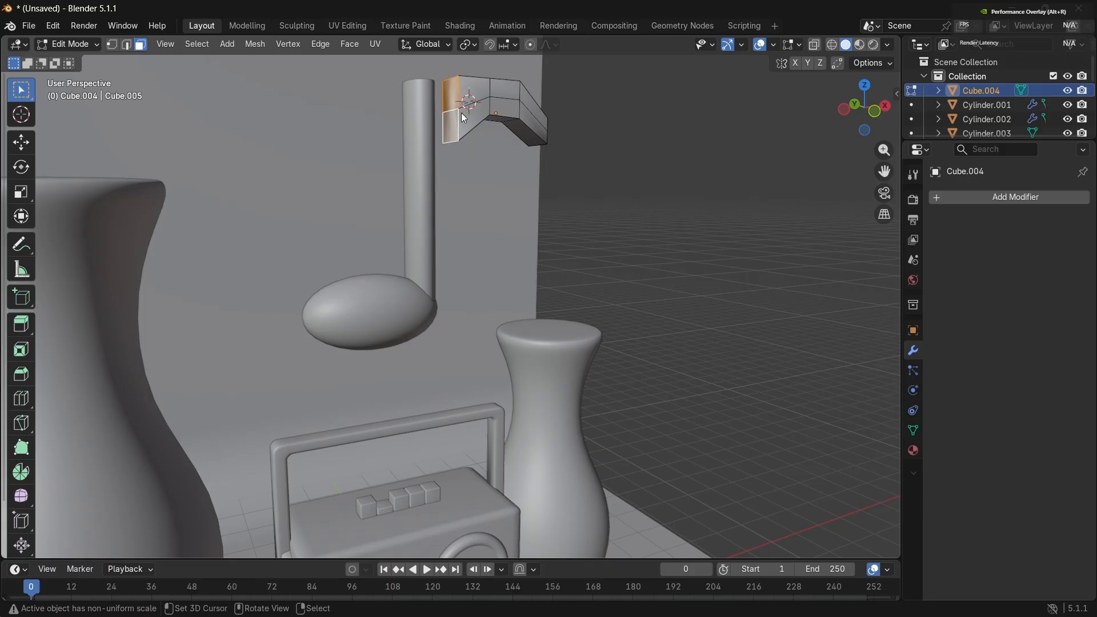
key(x)
click(461, 112)
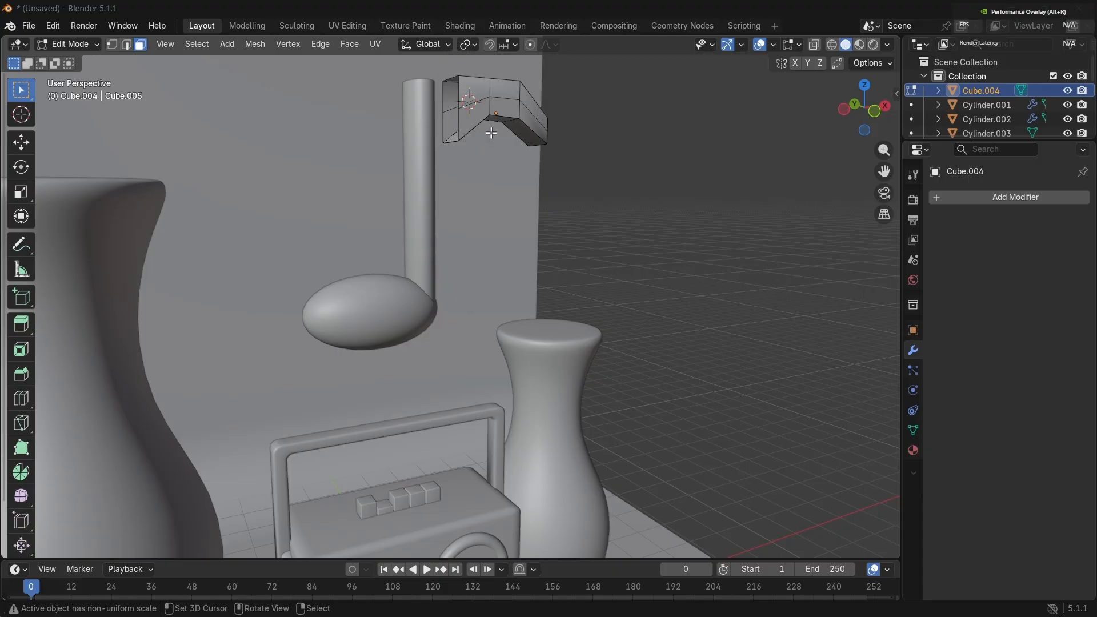
Step: Move the whole flag mesh about -0.32 m along X, back against the rod
shift+right_click(489, 103)
key(a)
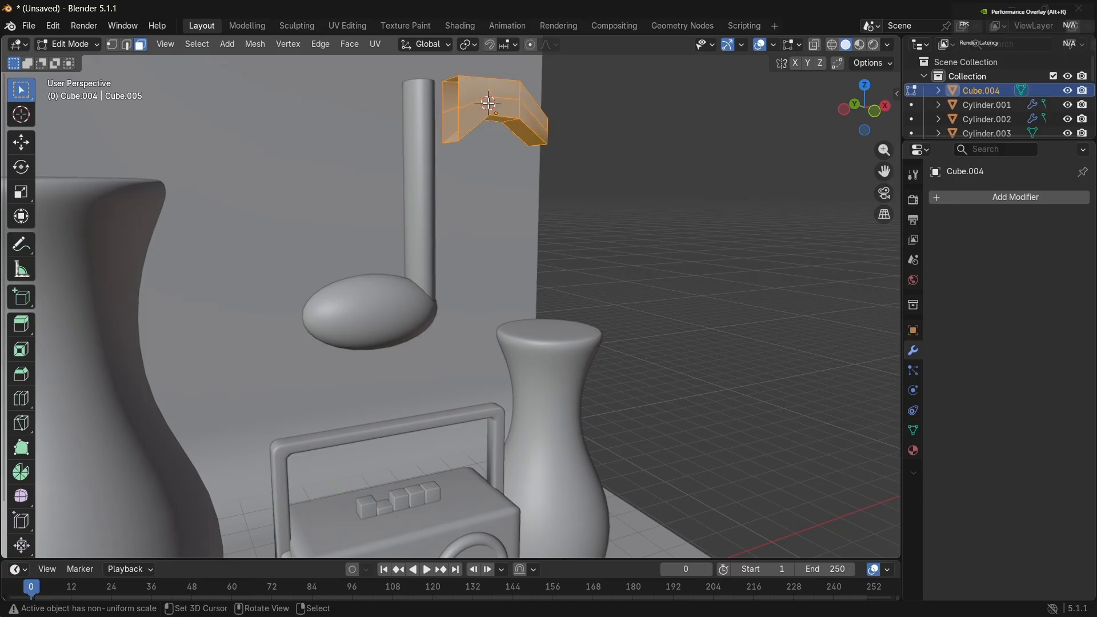
key(g)
key(x)
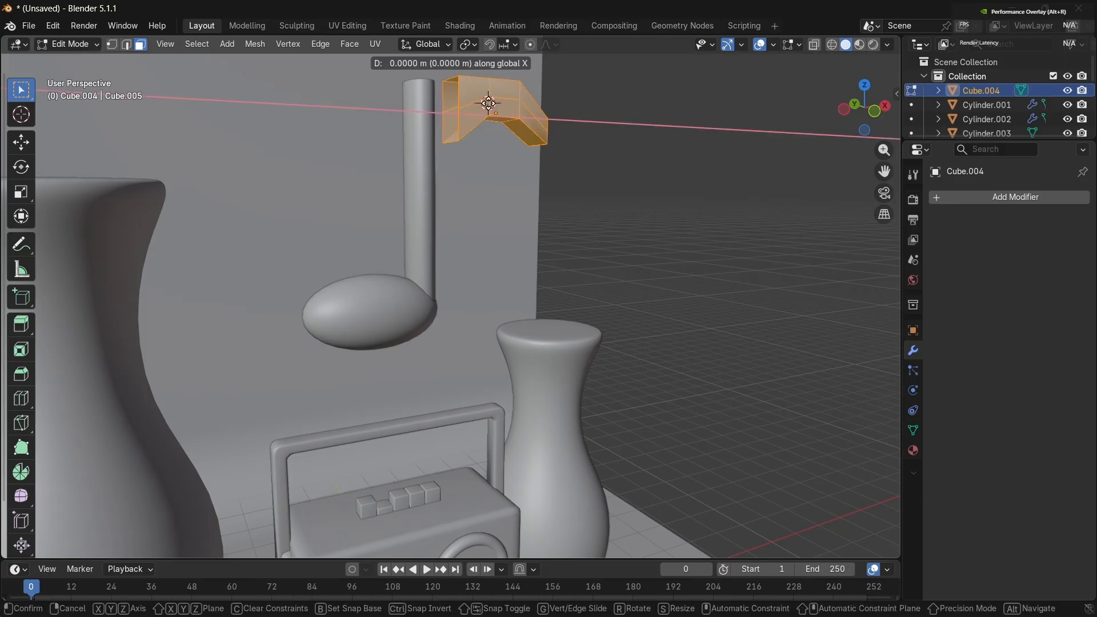
click(472, 104)
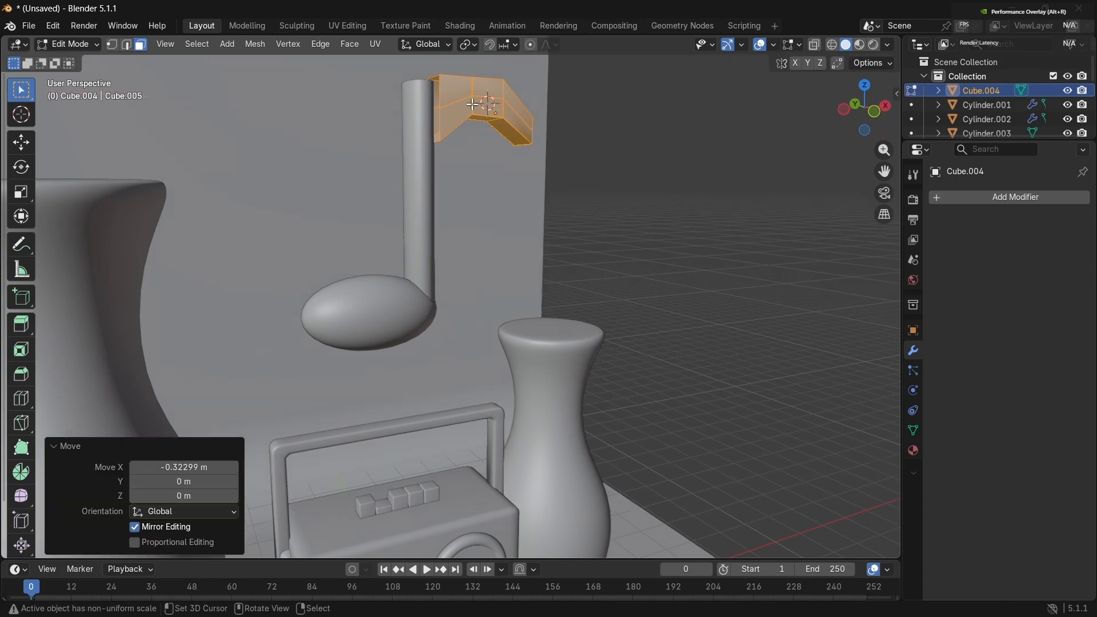
Step: Lower the whole flag mesh about 0.05 m along Z to line up with the rod's upper end
mouse_move(472, 103)
middle_down()
mouse_move(502, 105)
mouse_move(472, 104)
middle_up()
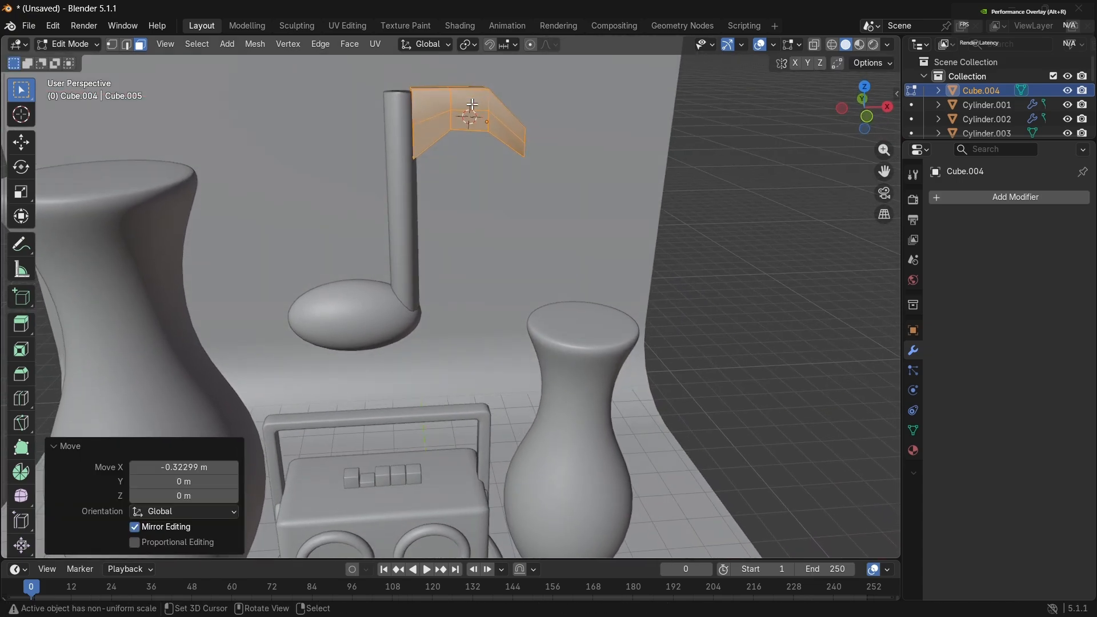
key(g)
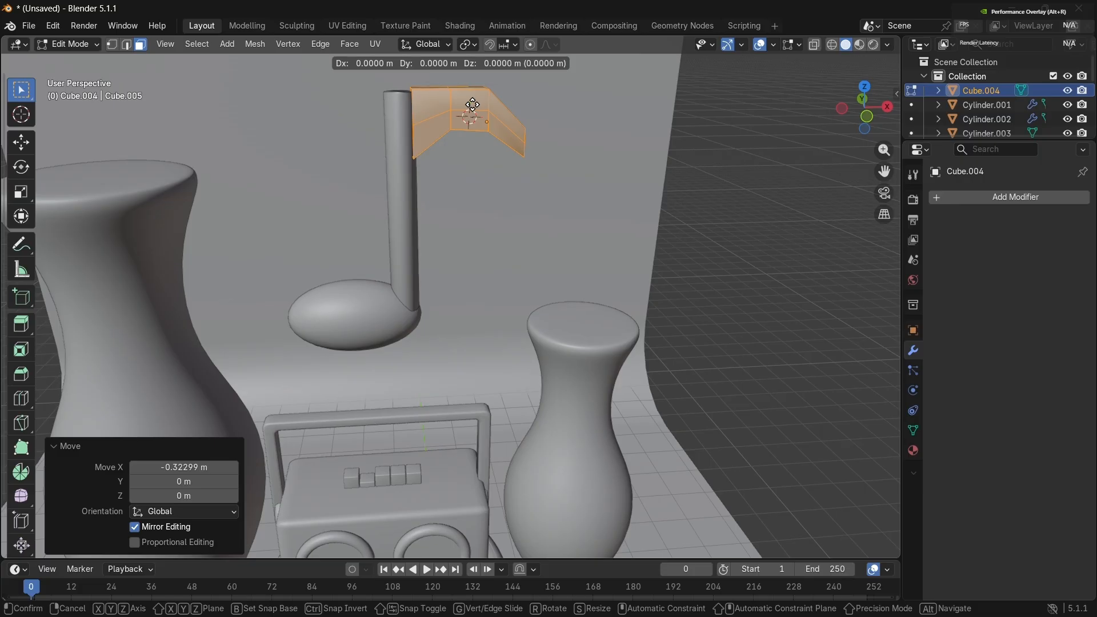
key(z)
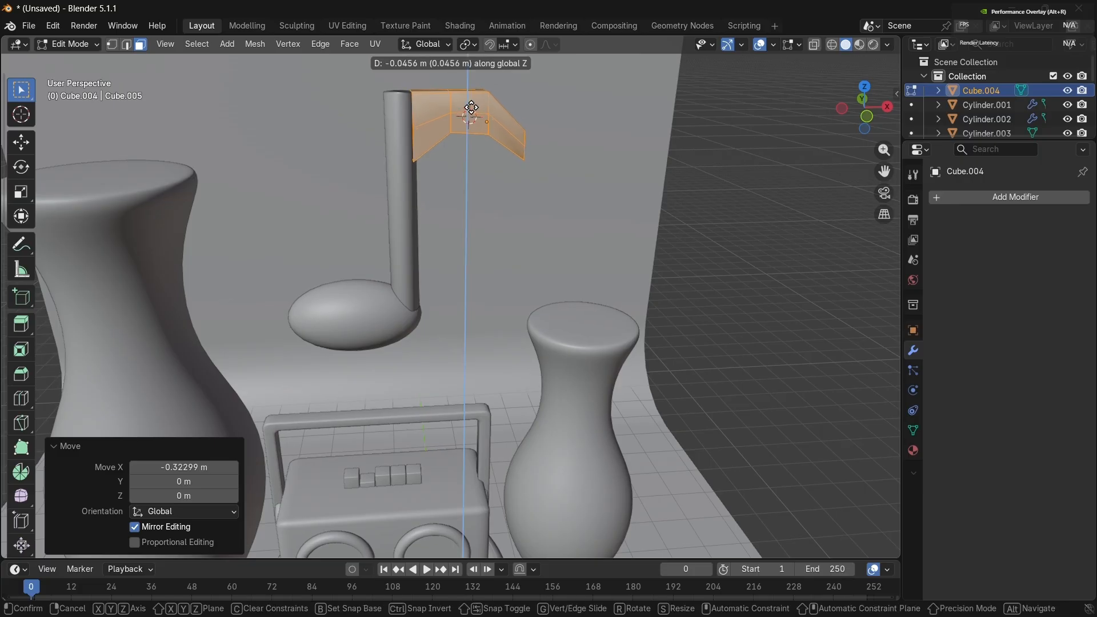
click(471, 108)
key(Tab)
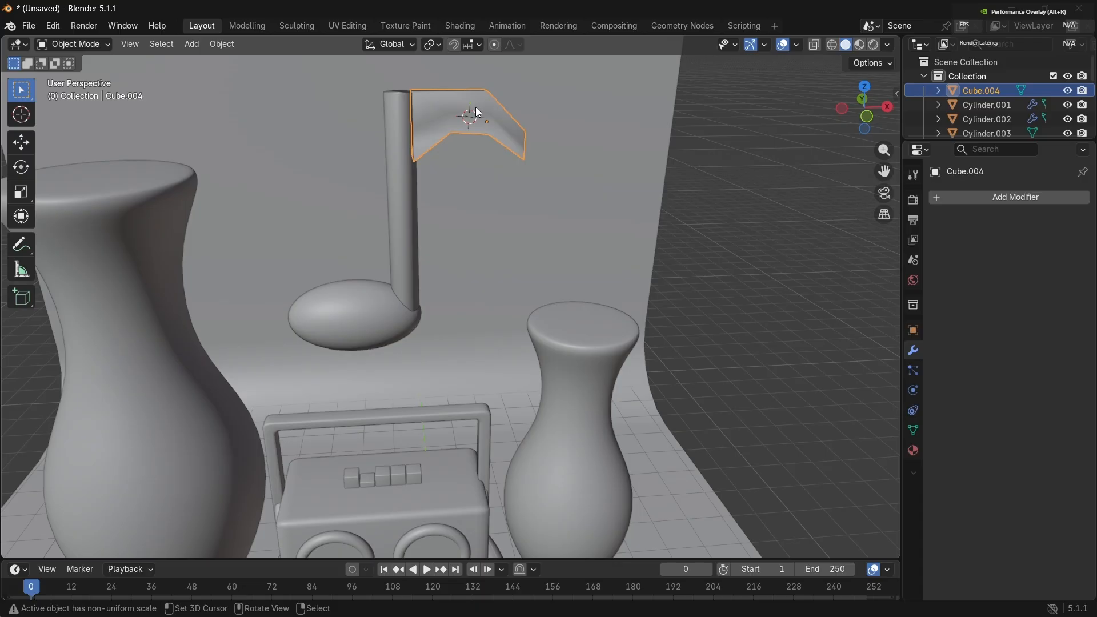
Step: Add a Subdivision Surface modifier to the flag
click(986, 191)
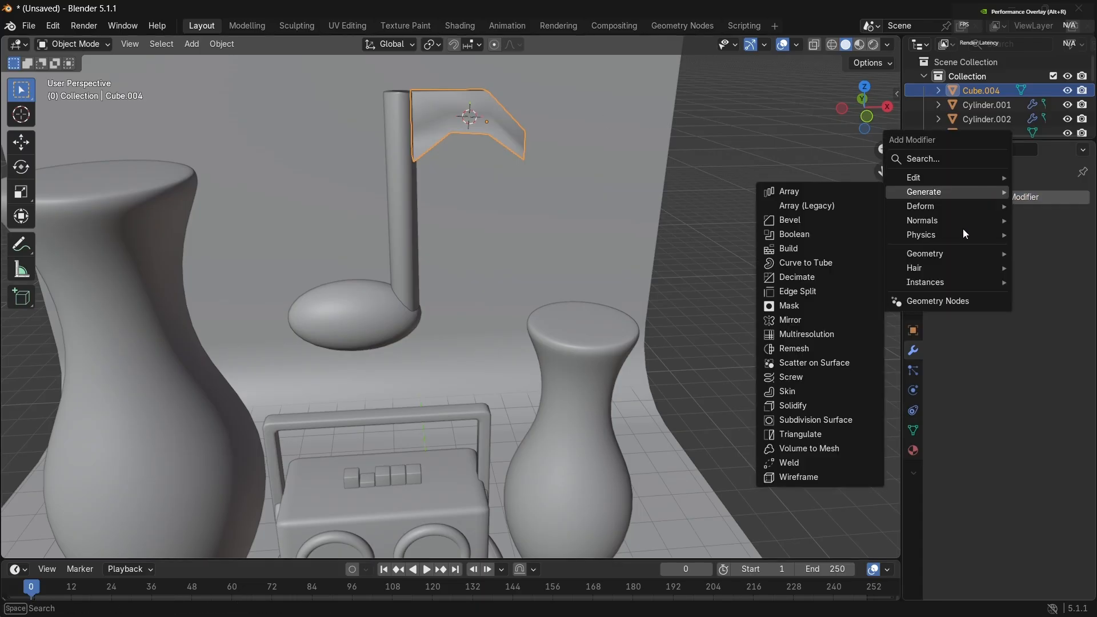
click(838, 421)
click(397, 200)
shift+right_click(469, 203)
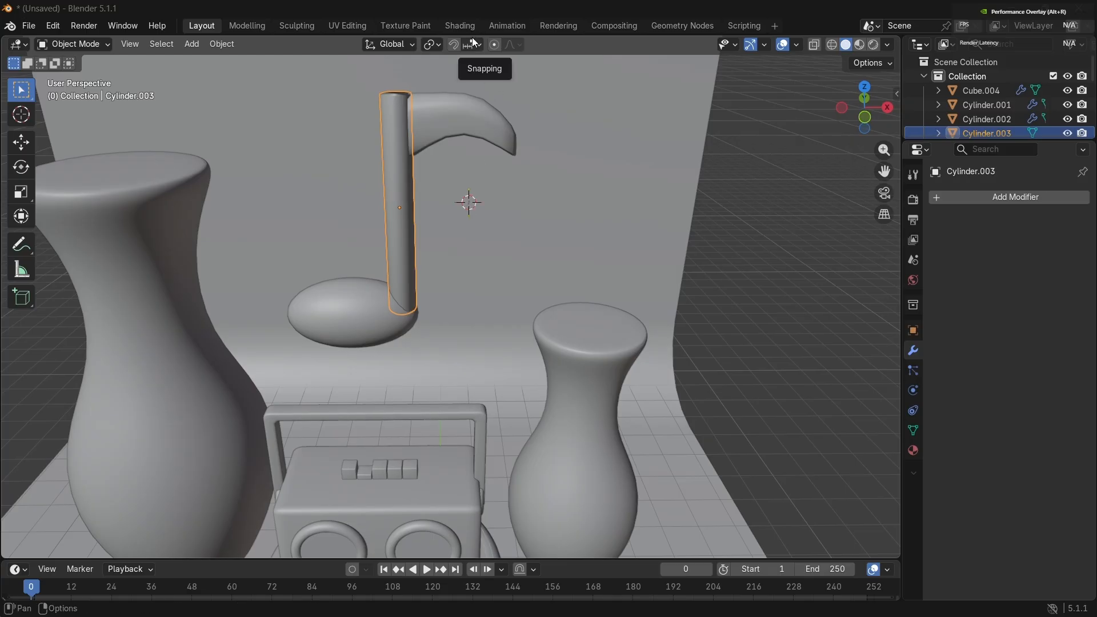
scroll(452, 179, down, 3)
click(451, 178)
middle_drag(452, 179, 464, 196)
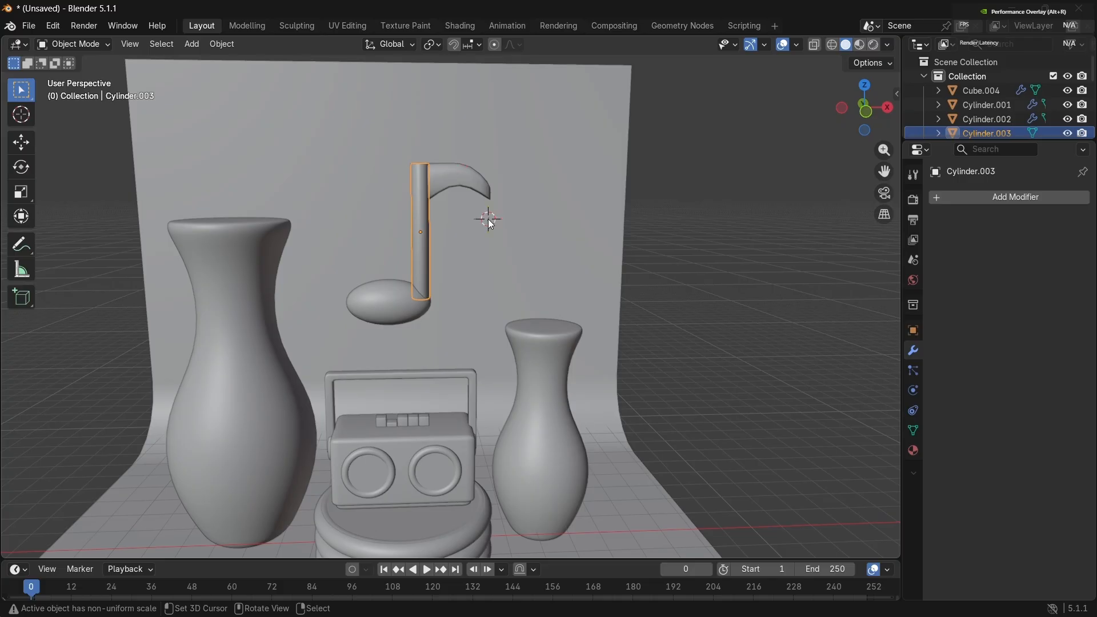
right_click(488, 218)
click(488, 218)
mouse_move(488, 218)
middle_down()
mouse_move(498, 223)
mouse_move(481, 236)
mouse_move(501, 235)
mouse_move(480, 242)
mouse_move(486, 218)
middle_up()
Step: Move the note's flag, rod and flattened sphere into a new collection named Nada
click(460, 184)
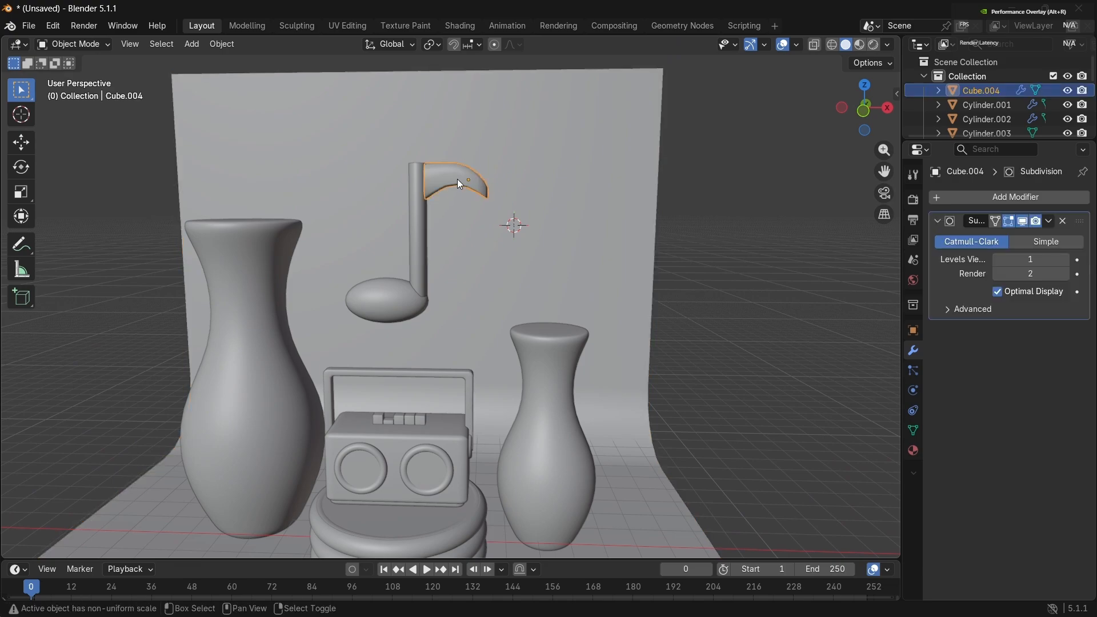
shift+click(418, 200)
shift+click(394, 296)
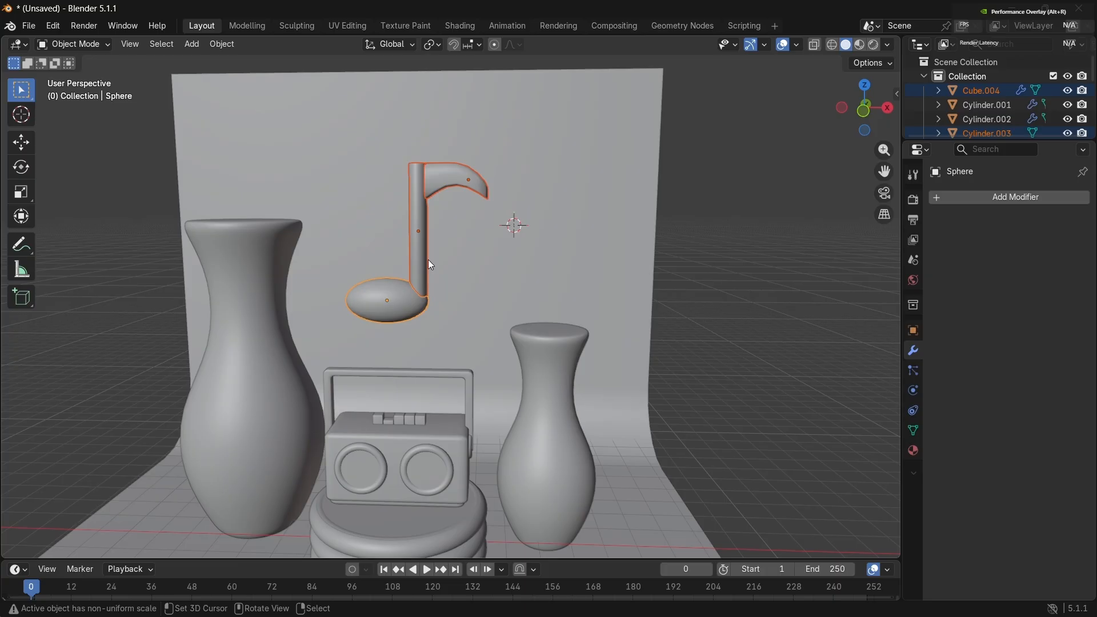
key(m)
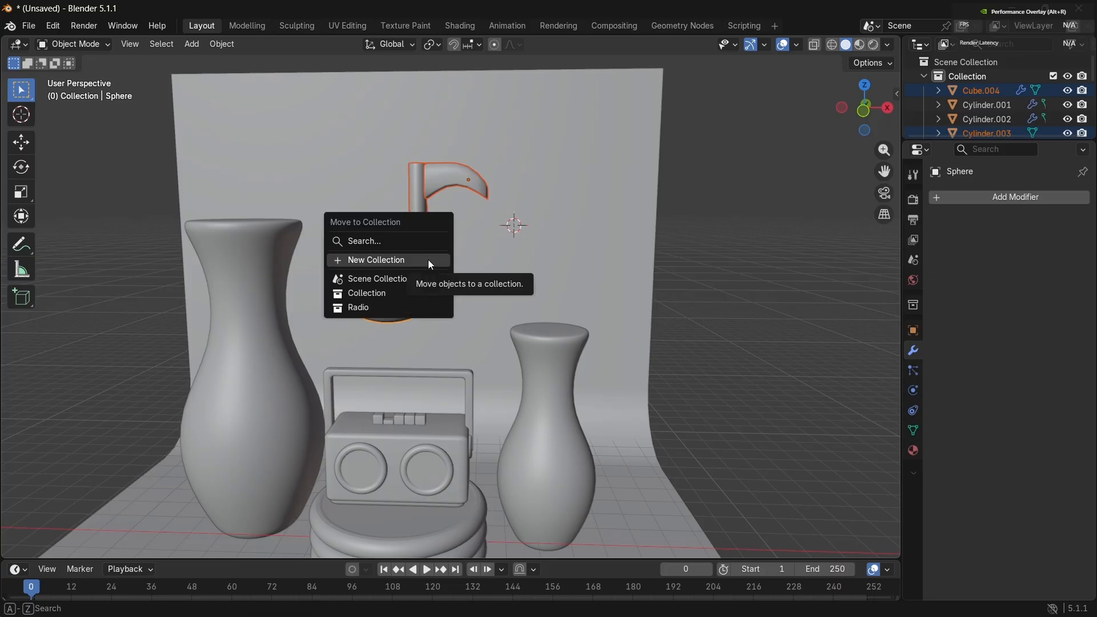
click(431, 262)
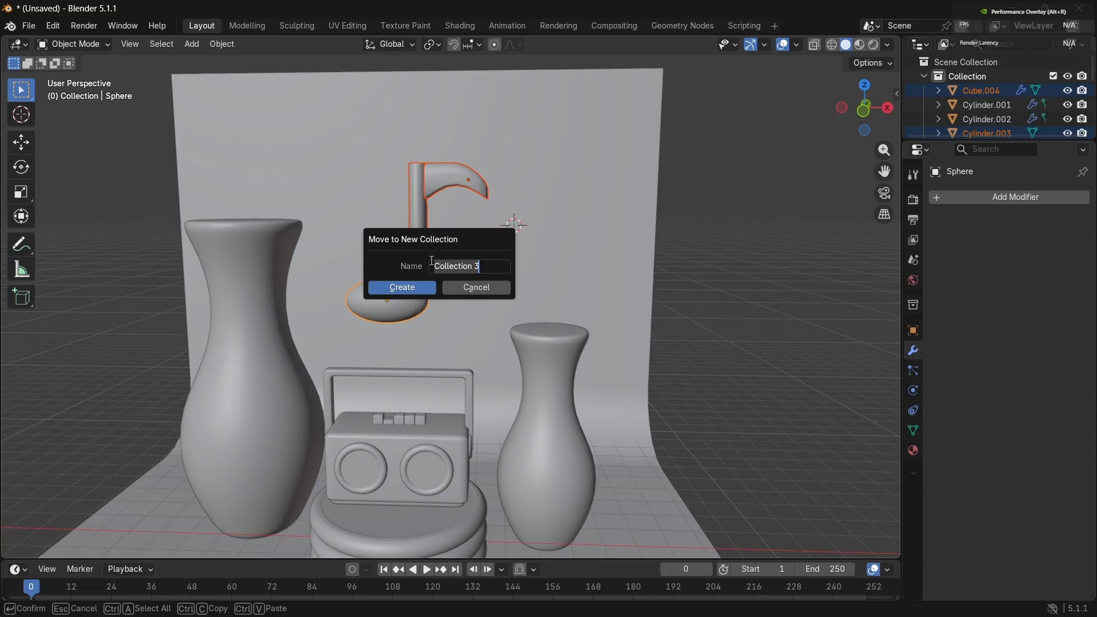
text(Nada)
key(Return)
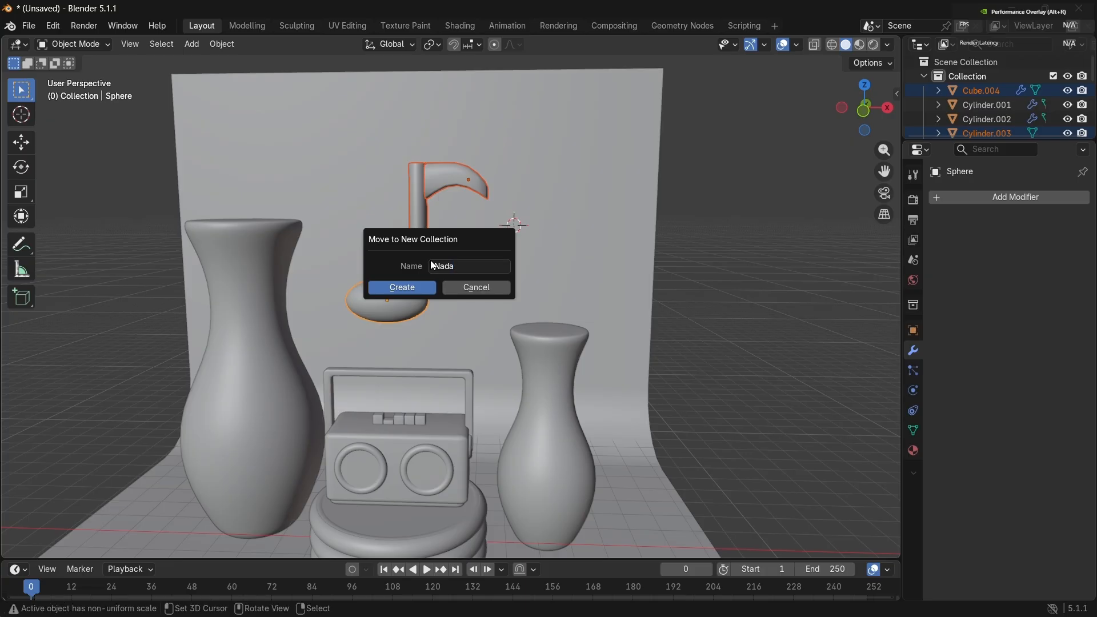
click(413, 288)
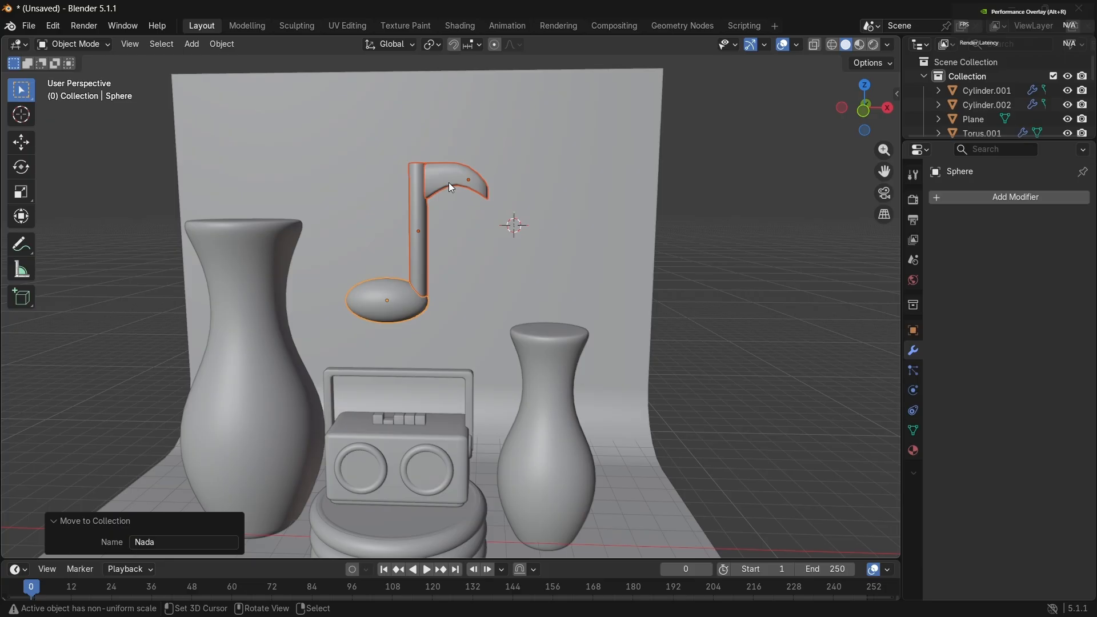
Step: Scale the whole music note down to about 0.596 of its size
scroll(451, 186, down, 4)
mouse_move(449, 237)
middle_down()
mouse_move(437, 233)
mouse_move(450, 240)
middle_up()
key(s)
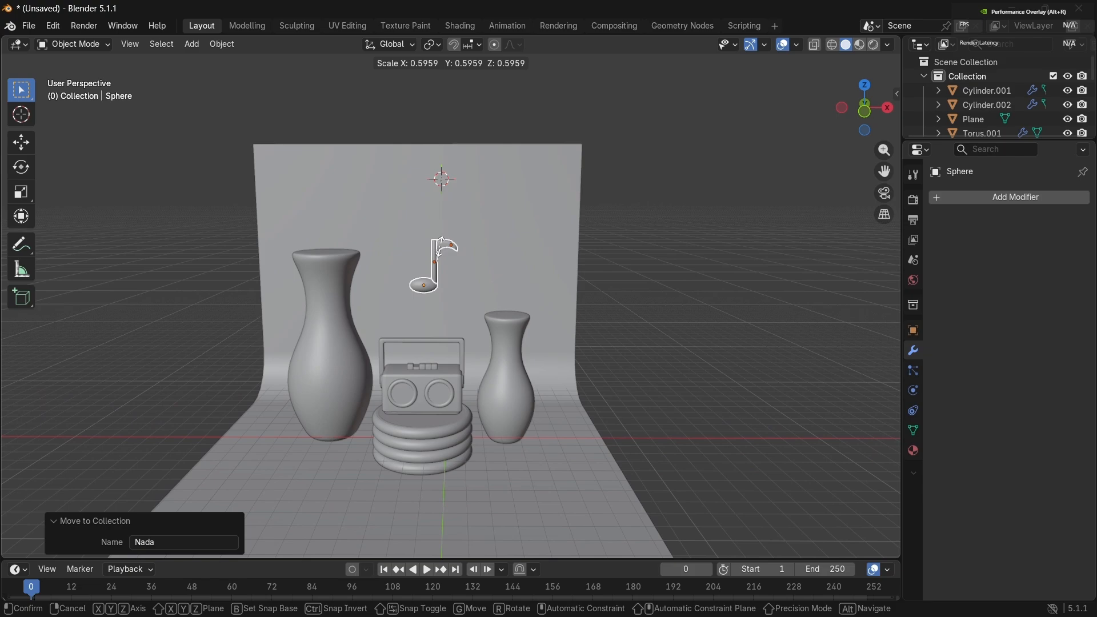
click(441, 243)
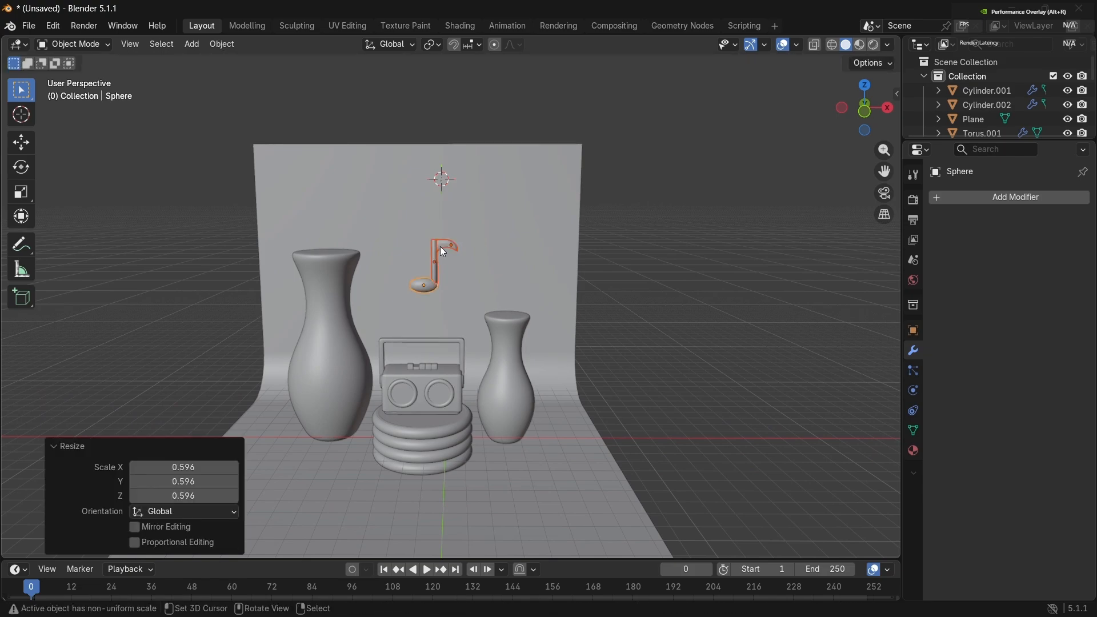
Step: Rotate the music note about -11.7° around the X axis and move it about -1.58 m along X
key(r)
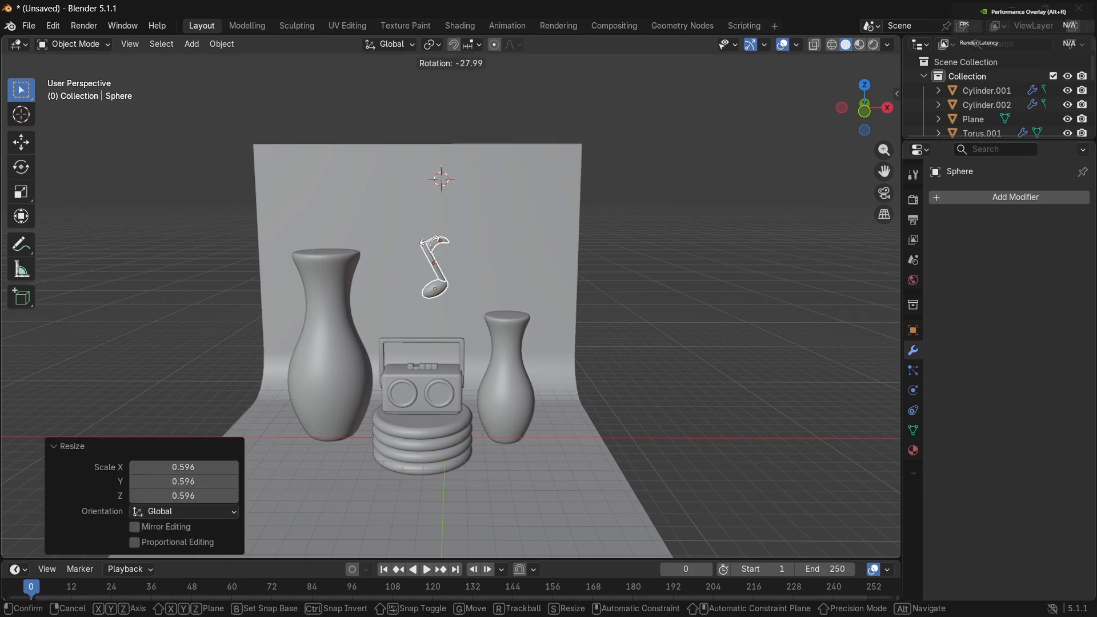
key(x)
click(478, 256)
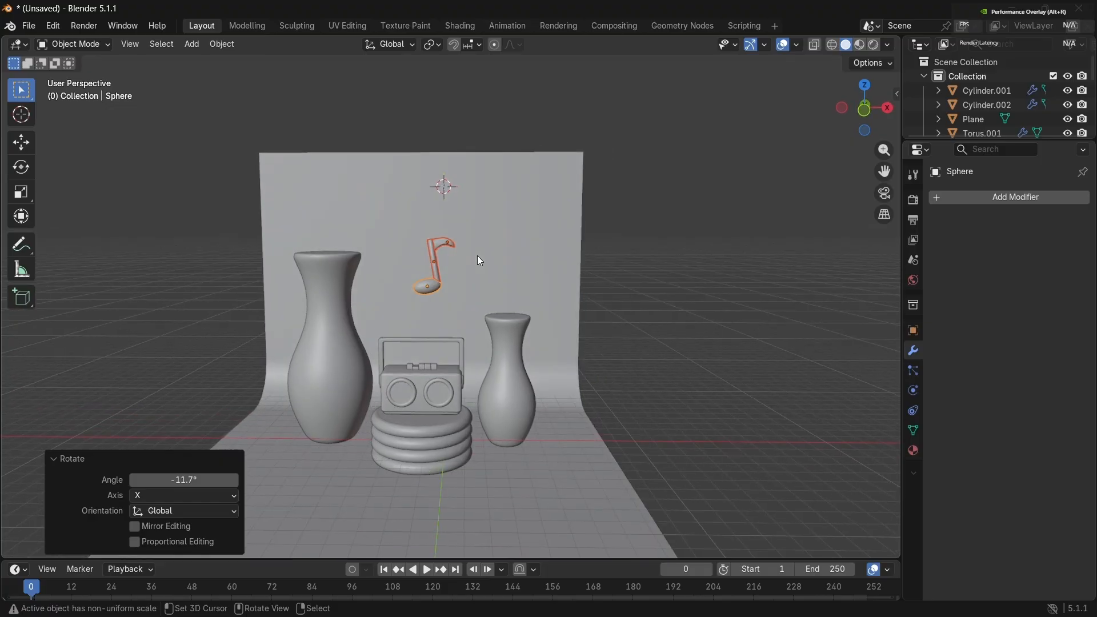
key(g)
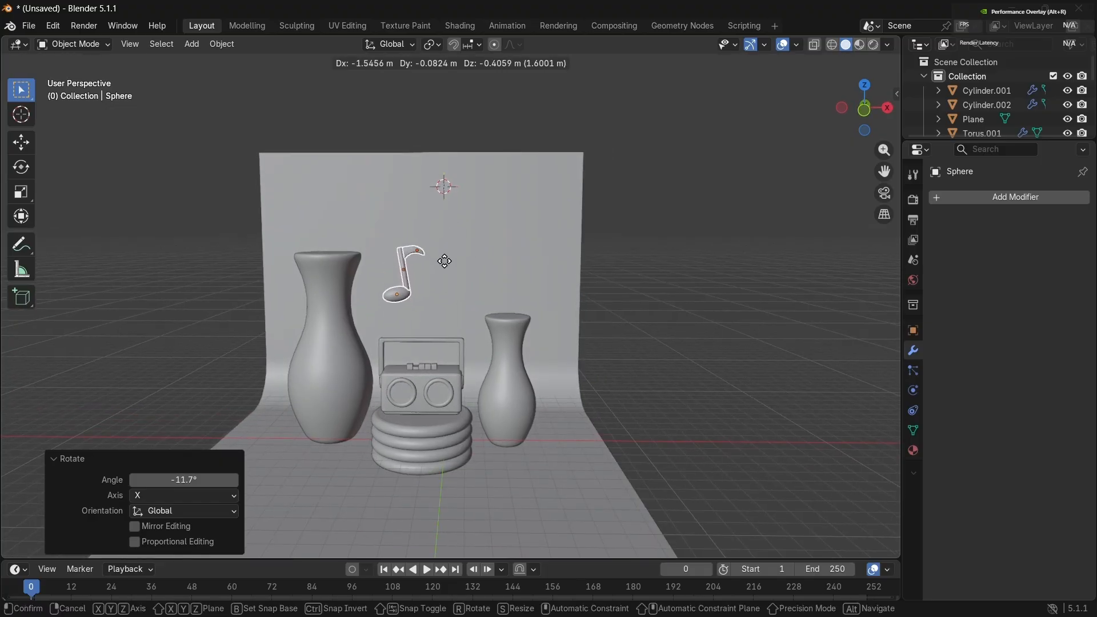
click(448, 255)
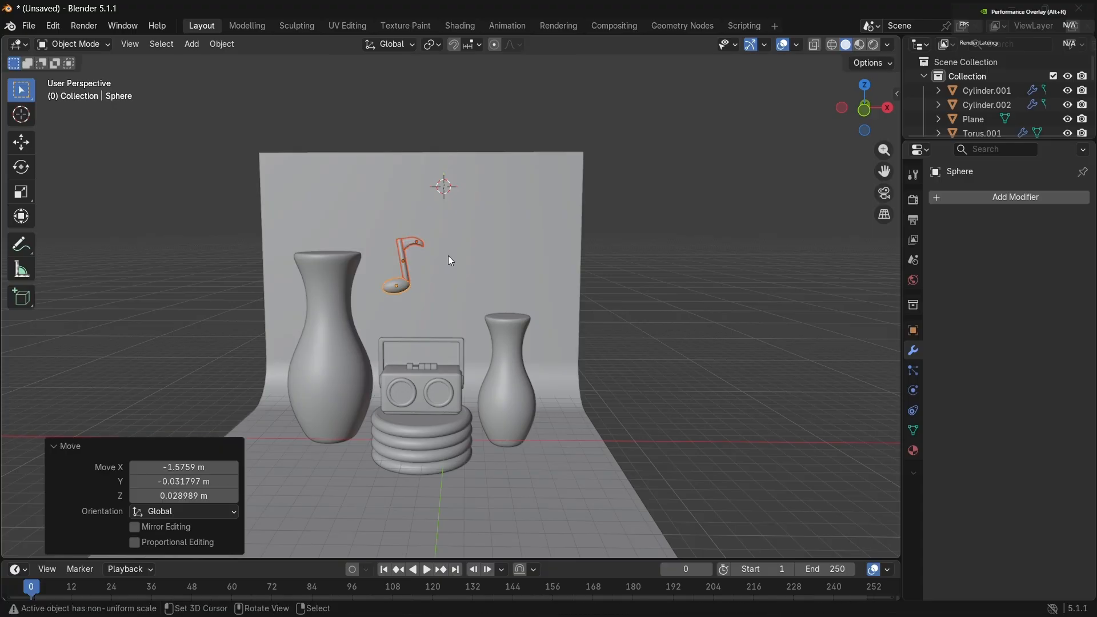
Step: Duplicate the music note about 2.69 m along X and scale the copy down to about 0.629
key(shift+d)
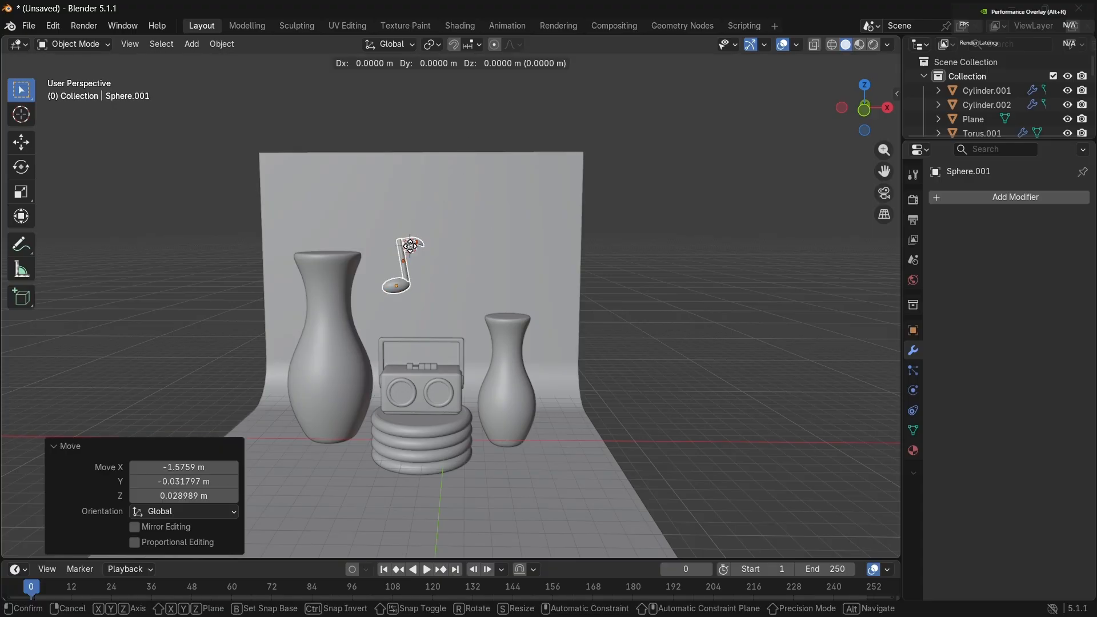
key(x)
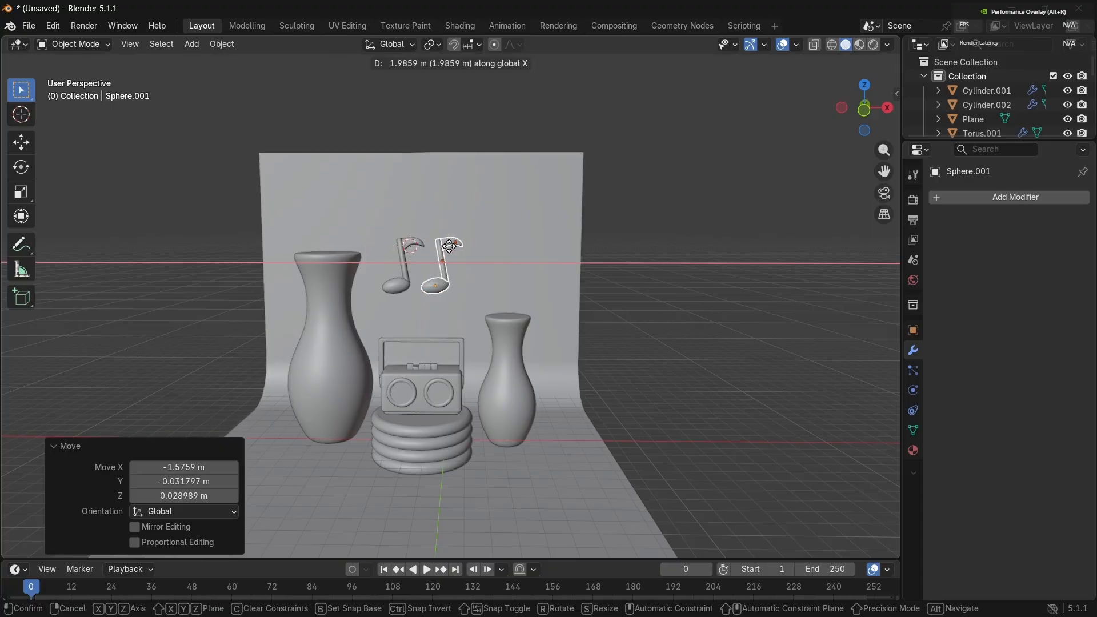
click(465, 251)
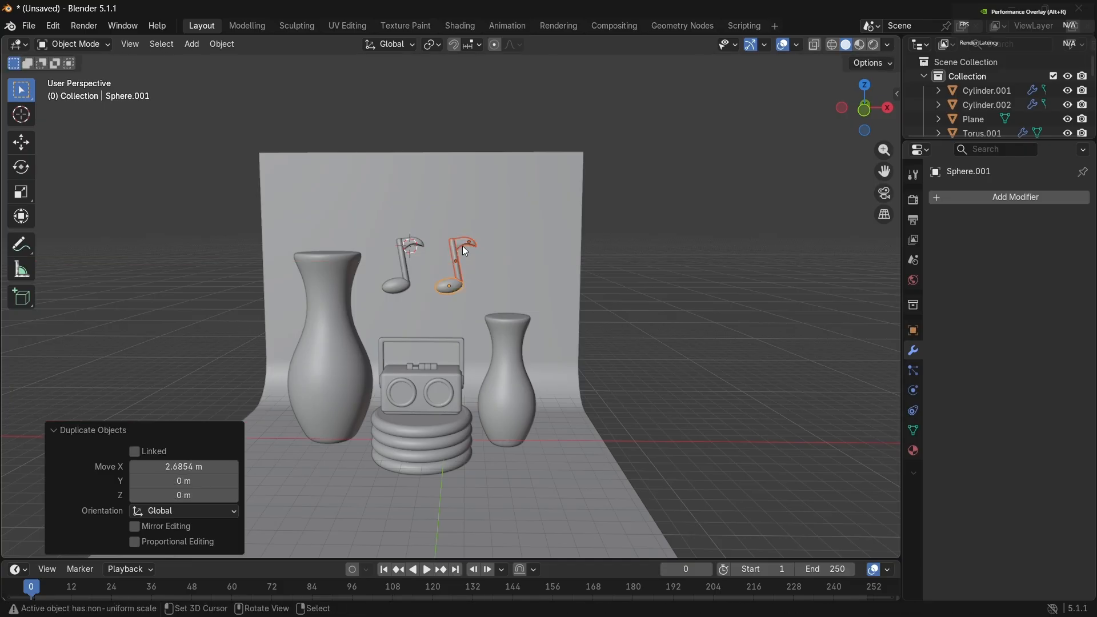
key(s)
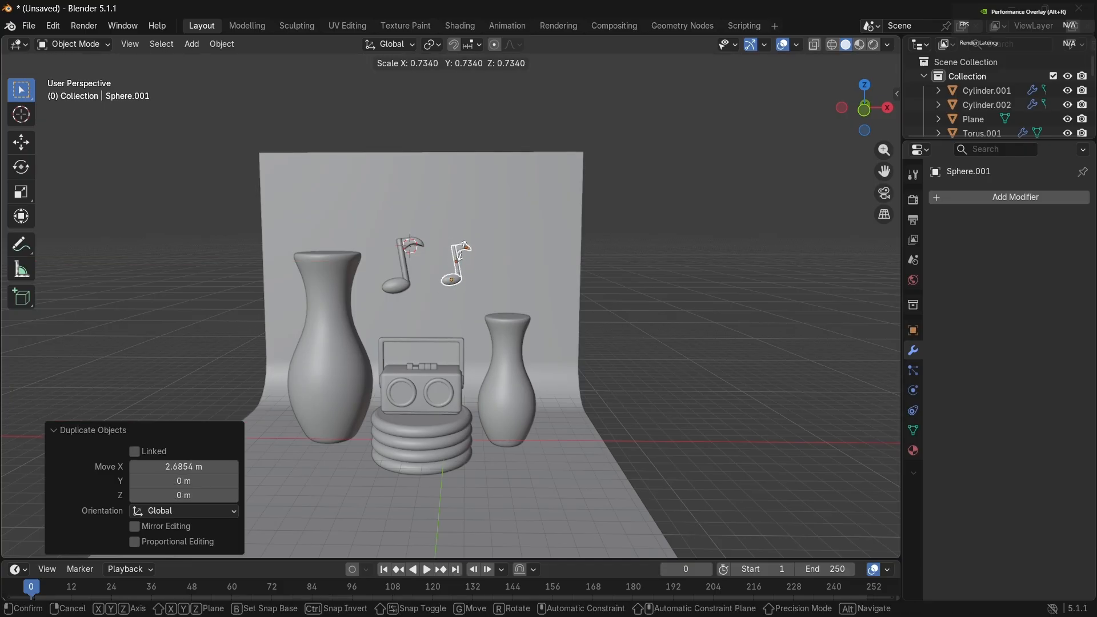
click(464, 257)
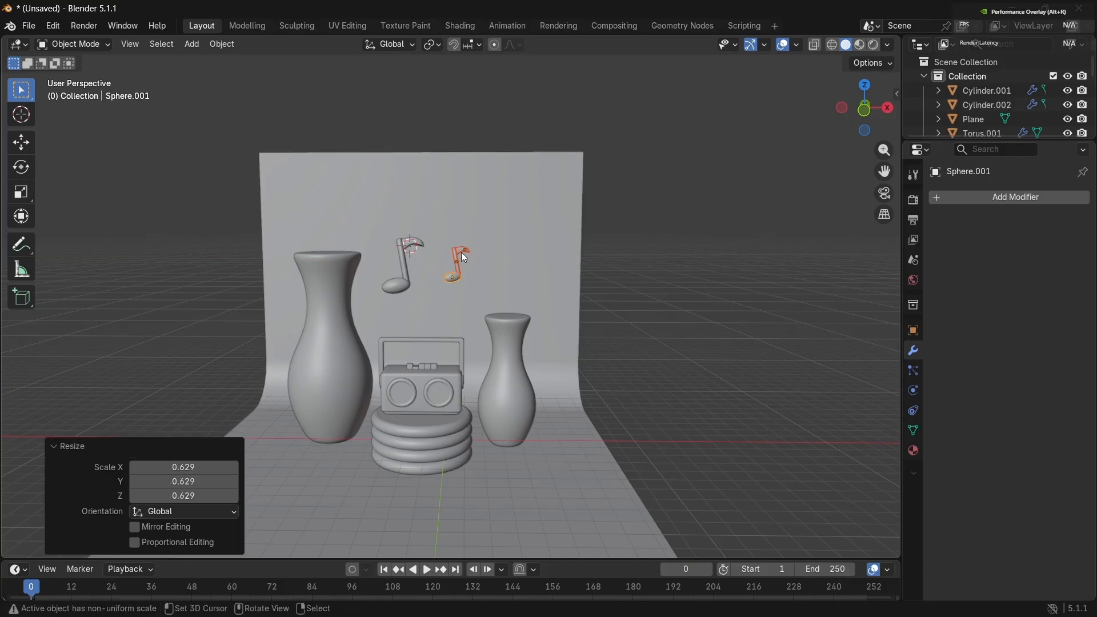
Step: Rotate the smaller note about 13.7° in the view plane and move it slightly upward
key(r)
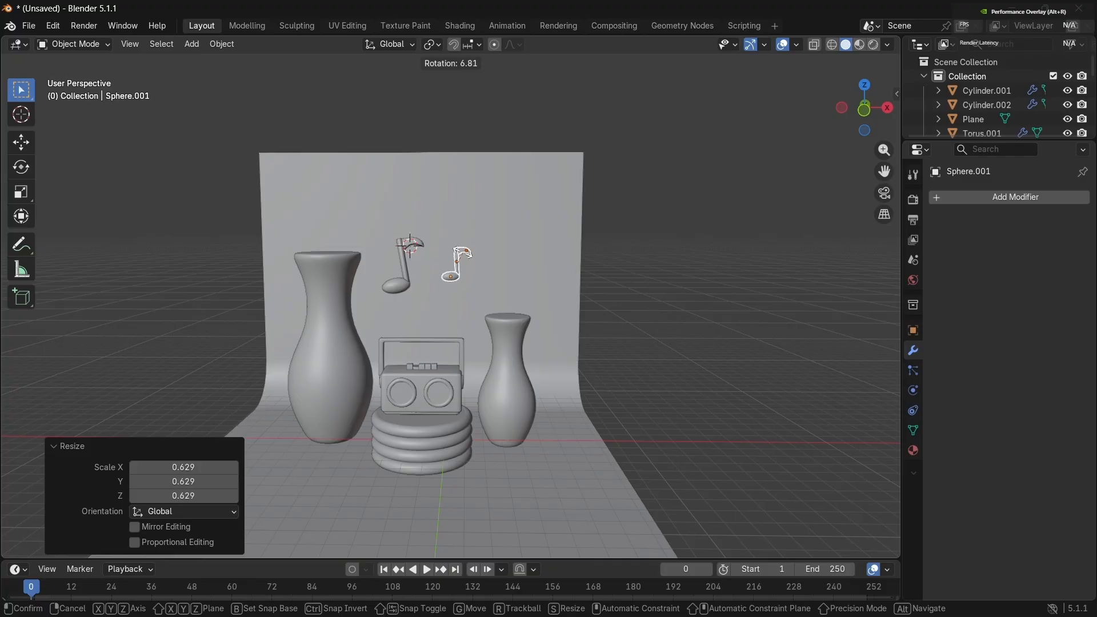
click(465, 250)
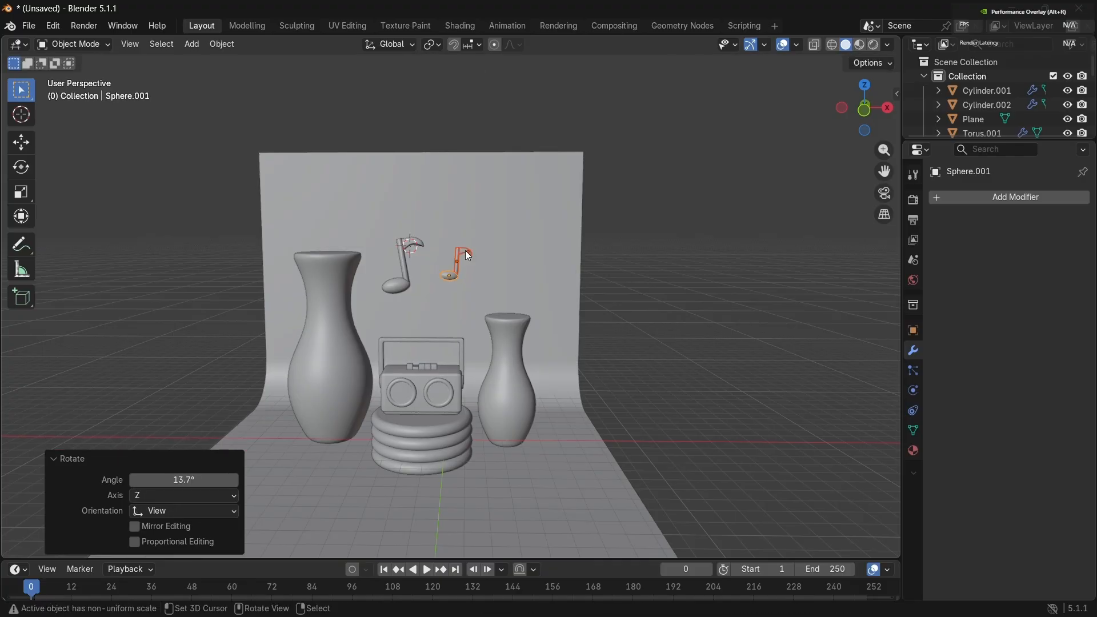
key(g)
click(464, 236)
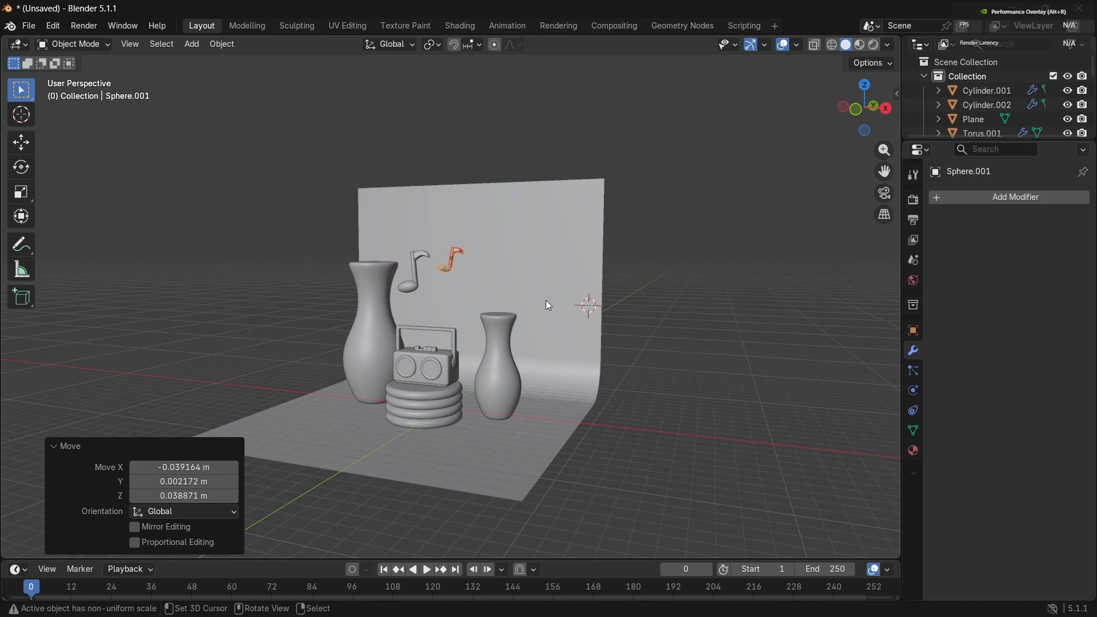
Step: Add a Sun light to the scene at the 3D cursor
middle_drag(547, 300, 546, 303)
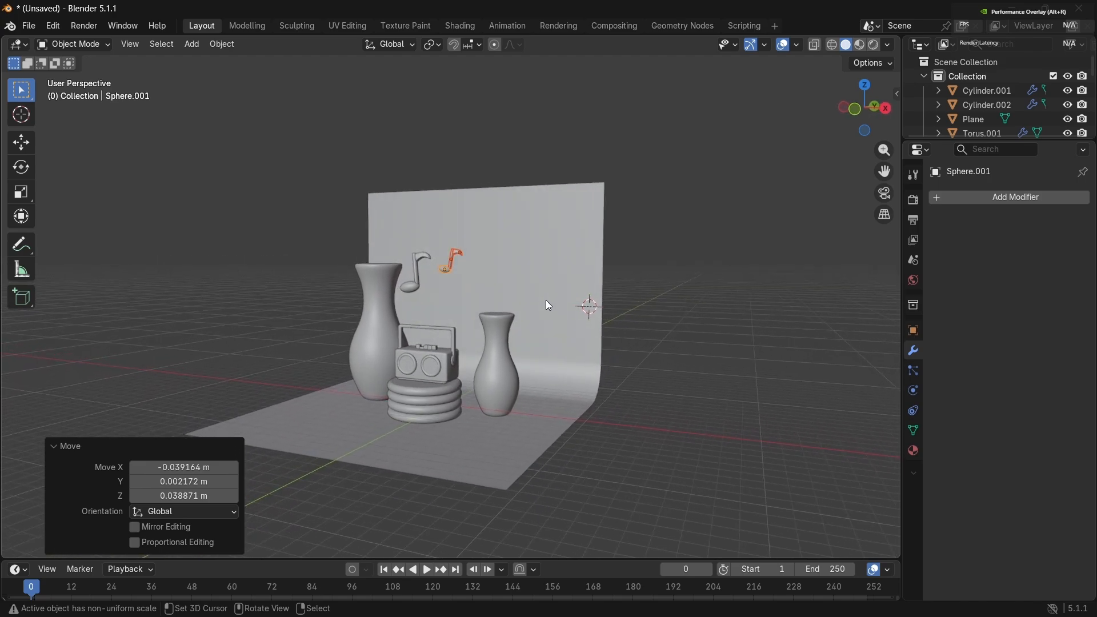
key(shift)
key(shift+a)
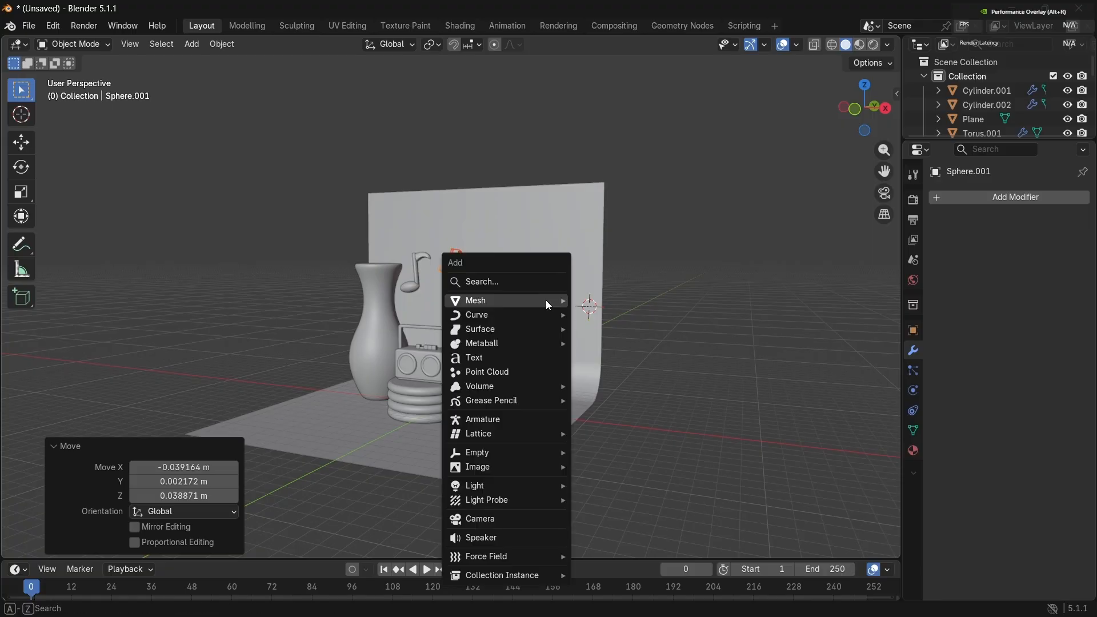
mouse_move(546, 300)
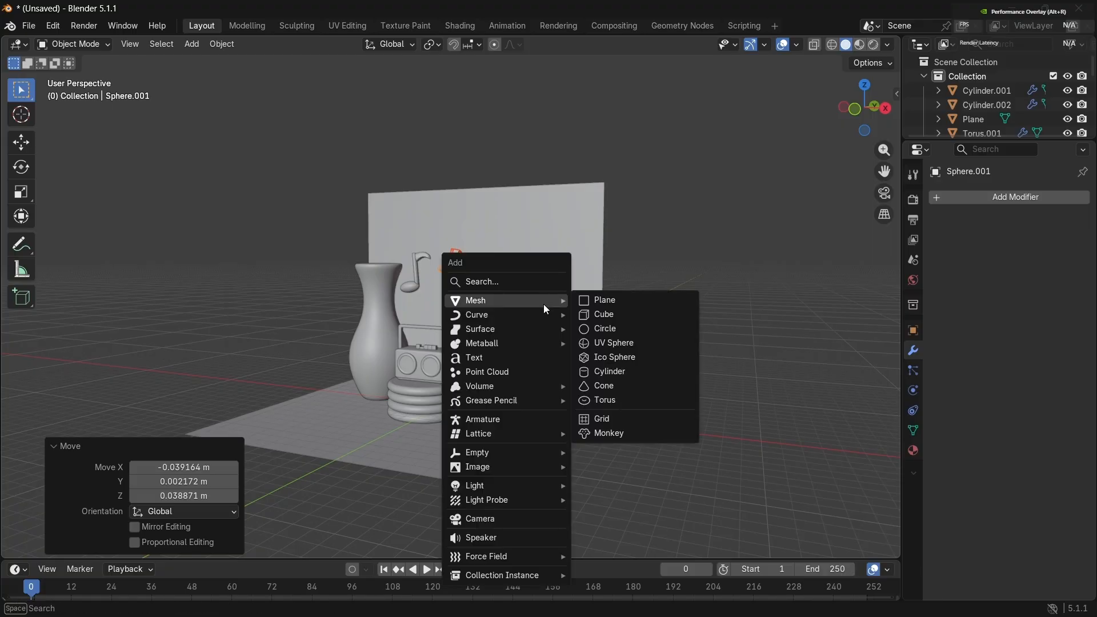
mouse_move(529, 483)
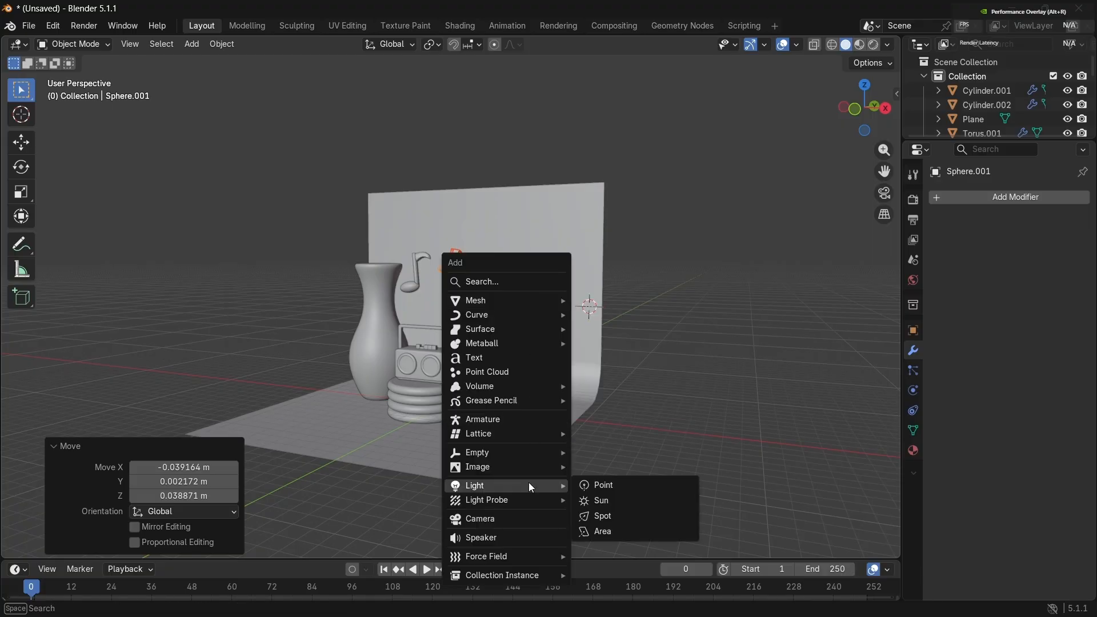
click(621, 500)
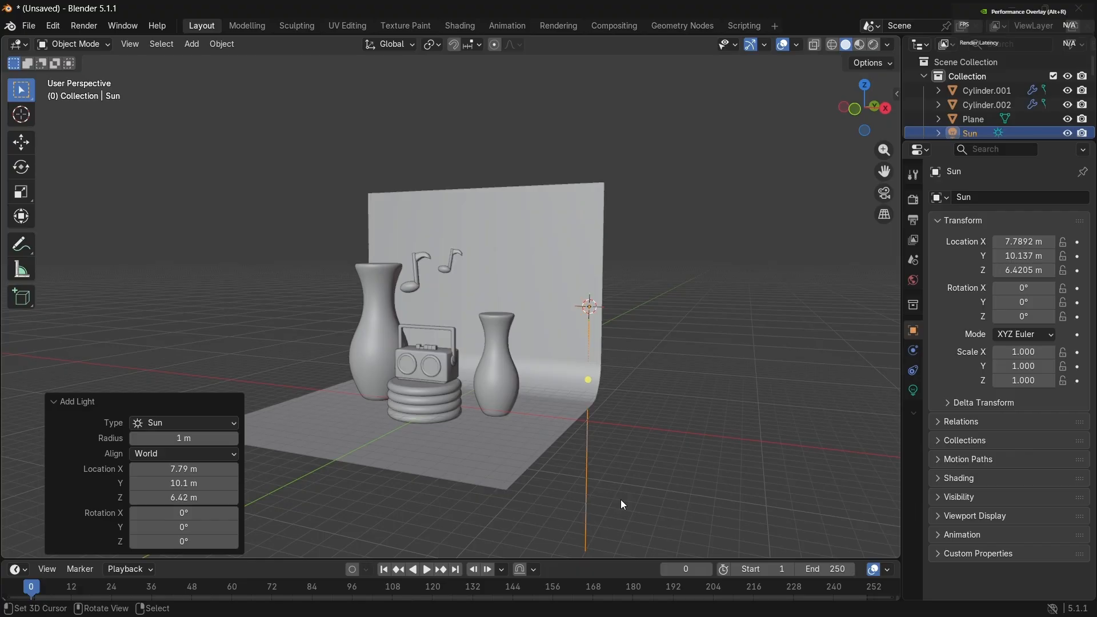
Step: Position the sun at about X -6.45, Y -23.53, Z 20.14 m, angled about 54.3°, -15.3°, -7.9°, and show the viewport in rendered shading
key(g)
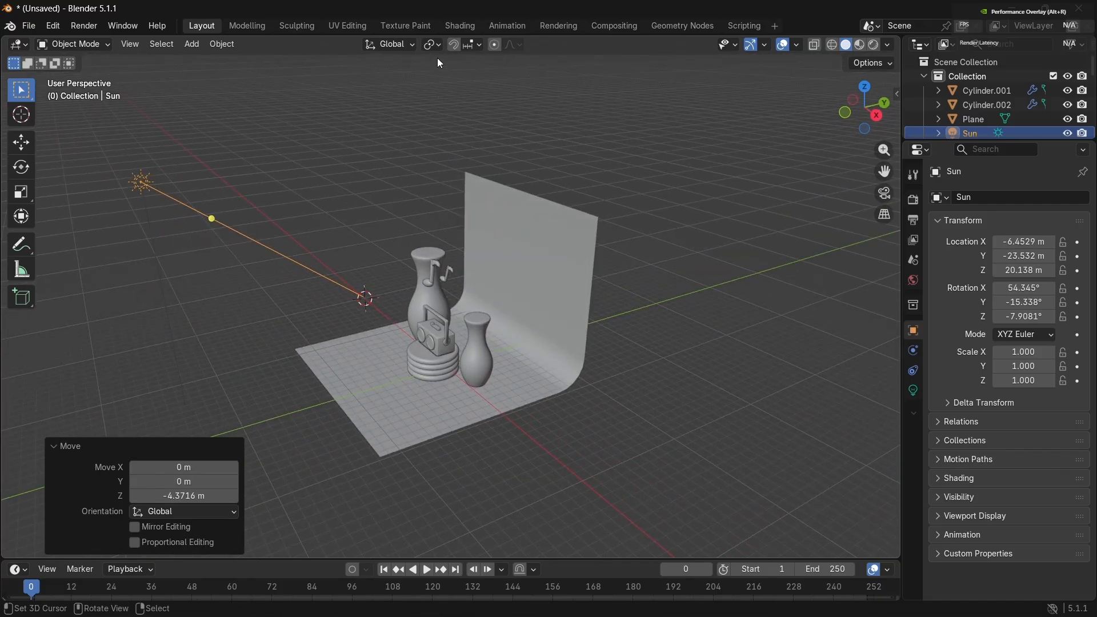
click(539, 240)
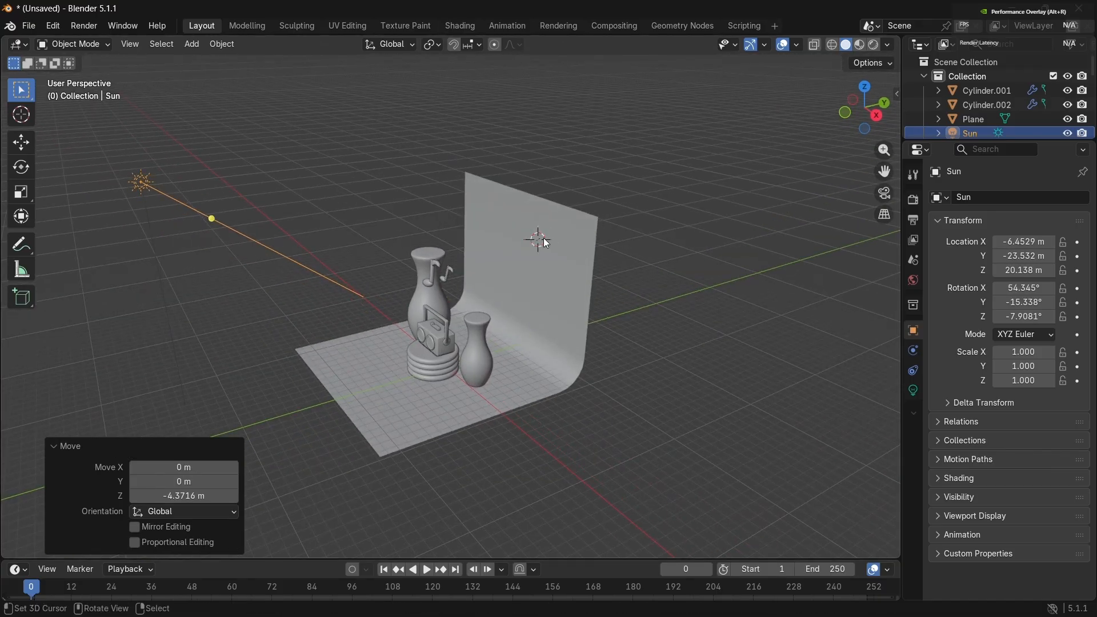
click(880, 50)
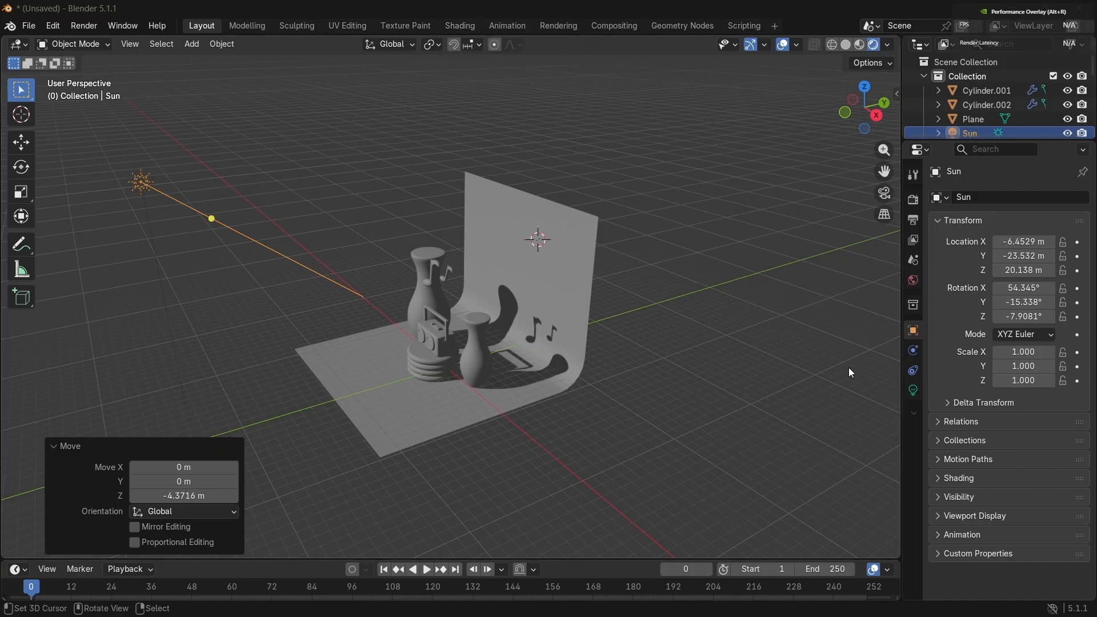
Step: Set the sun light's strength to 2
click(913, 391)
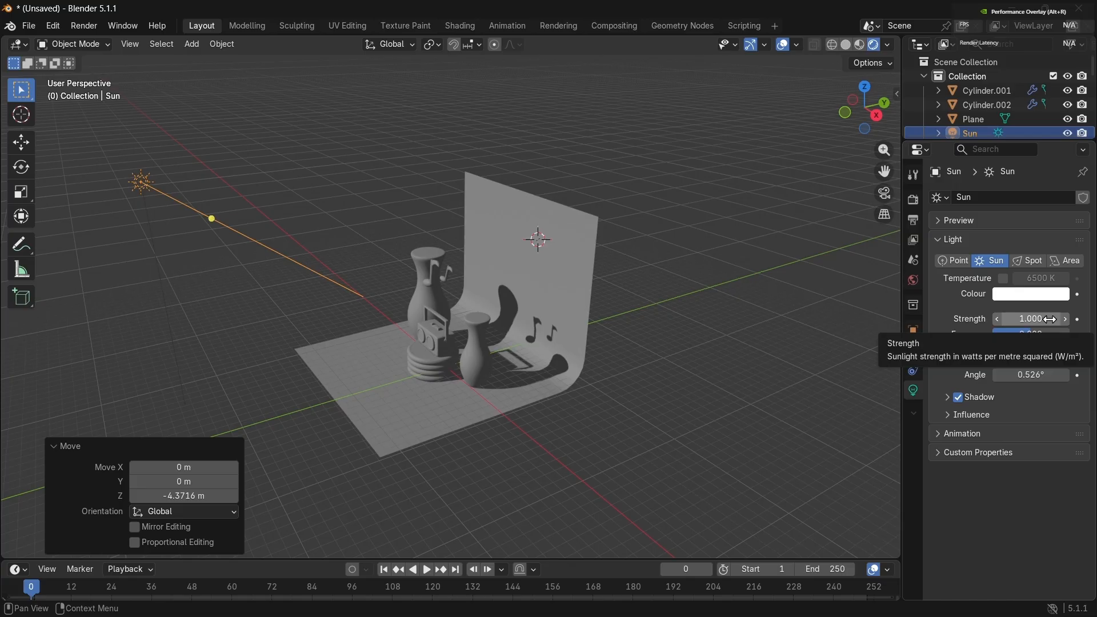
click(1067, 320)
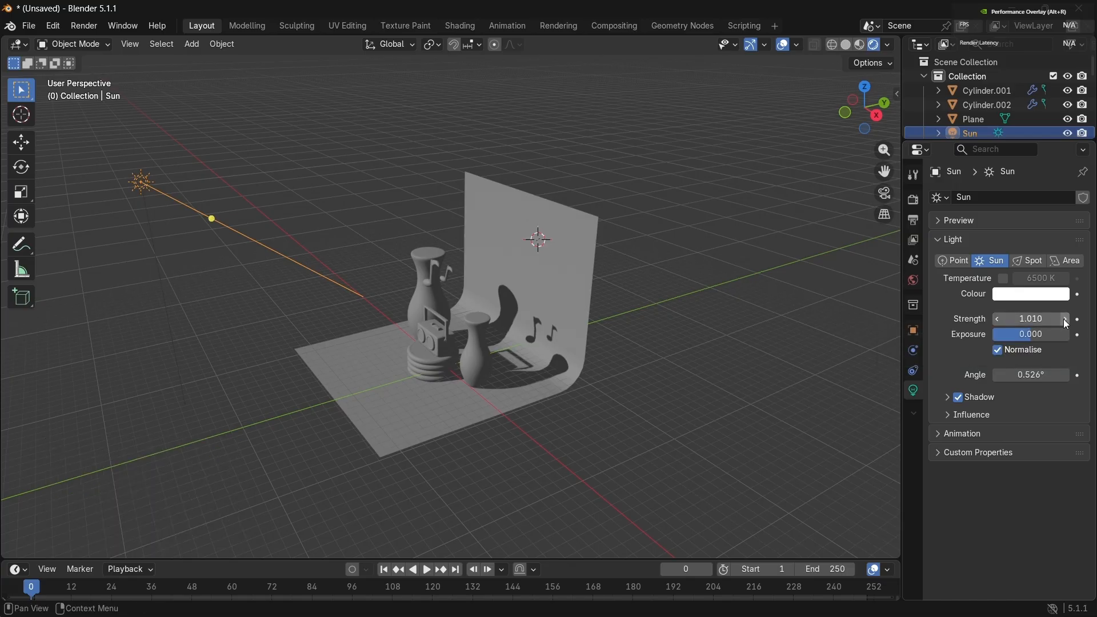
click(1049, 320)
key(BackSpace)
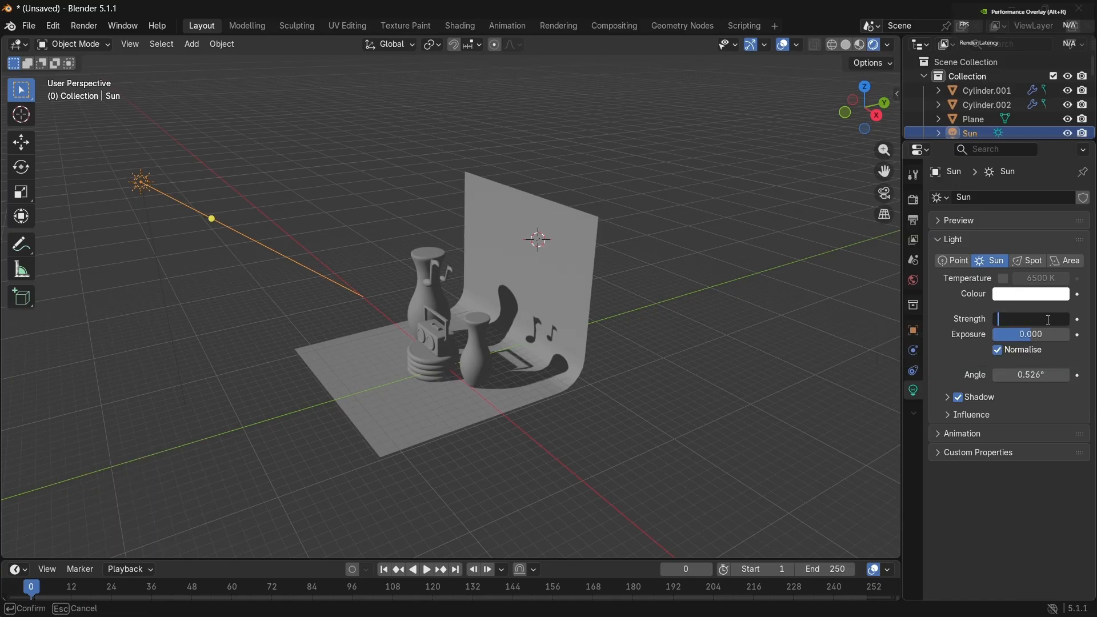
text(2)
key(Return)
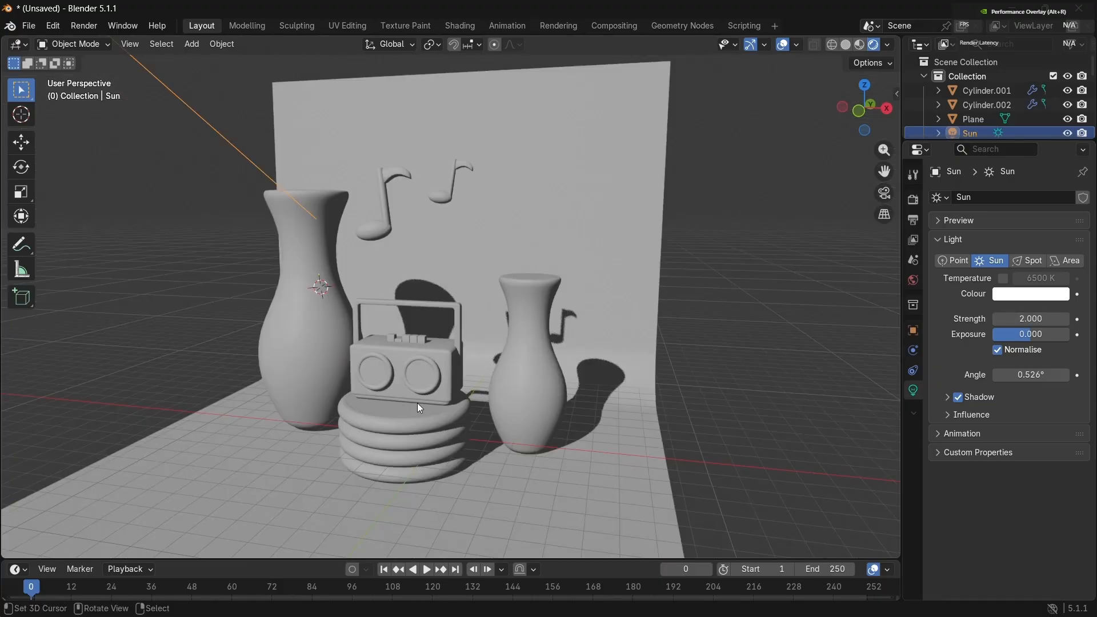
Step: Create a new material for the ringed pedestal under the radio and set its base colour to light purple
click(409, 430)
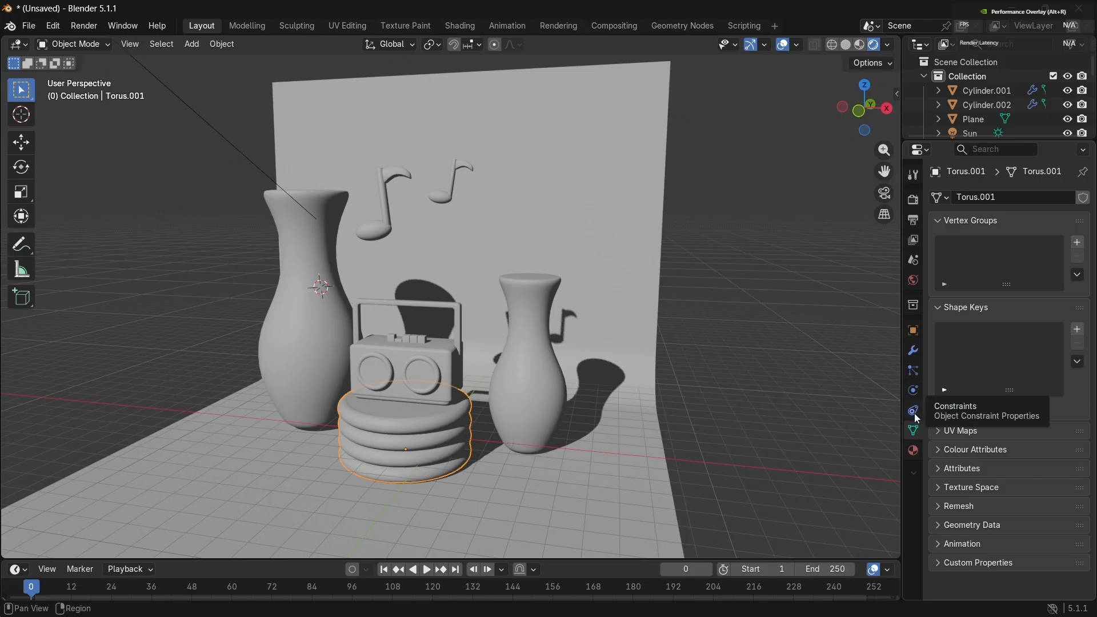
click(914, 453)
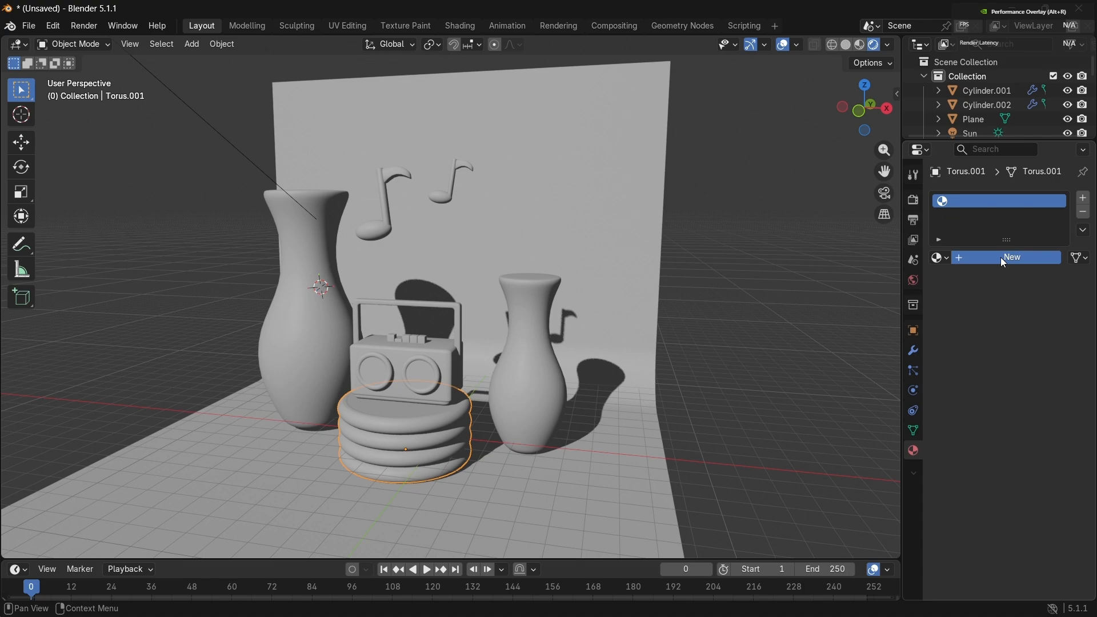
click(953, 258)
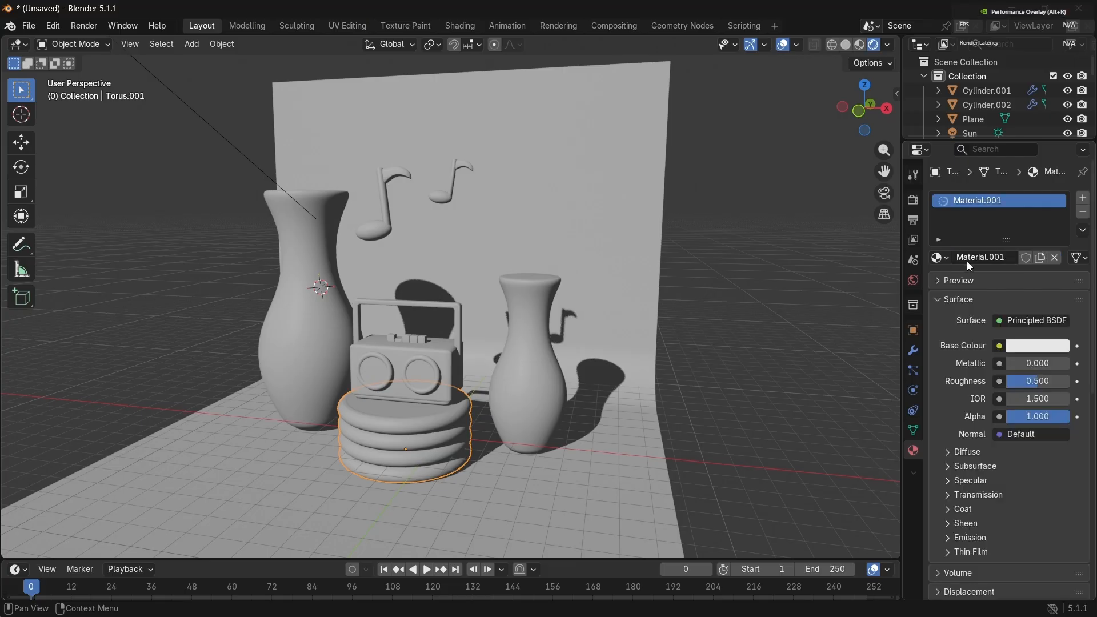
scroll(967, 372, down, 2)
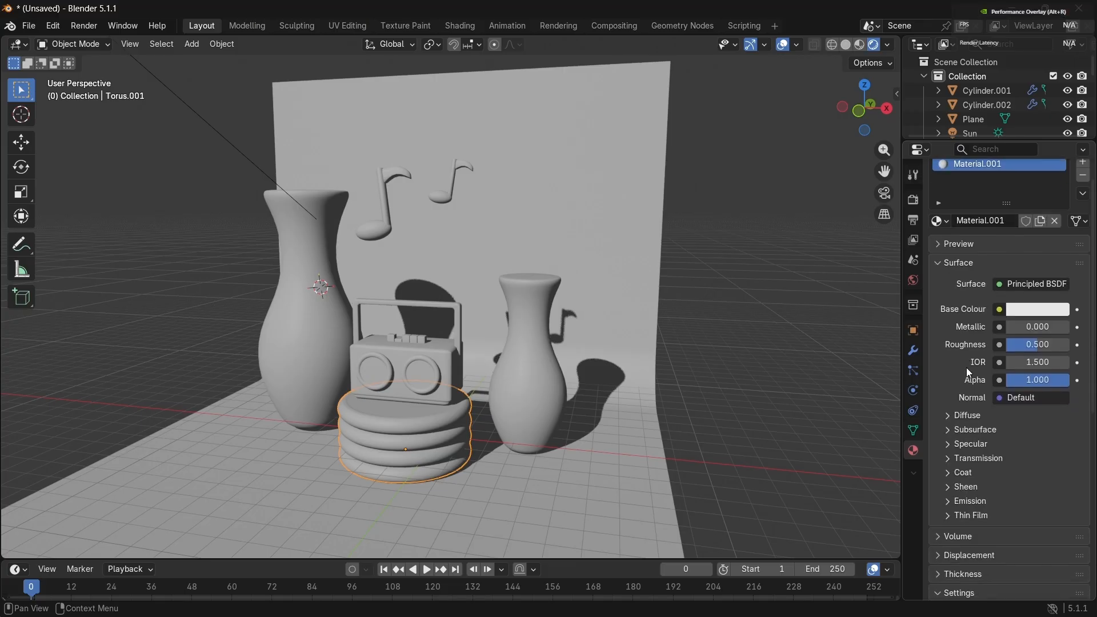
scroll(966, 368, down, 1)
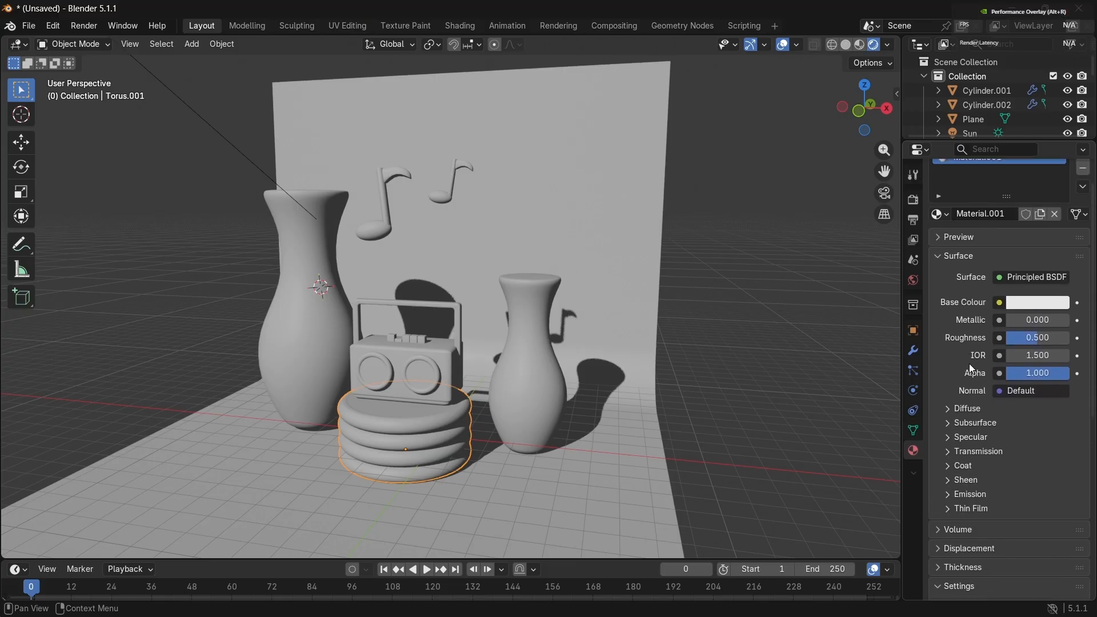
click(1031, 303)
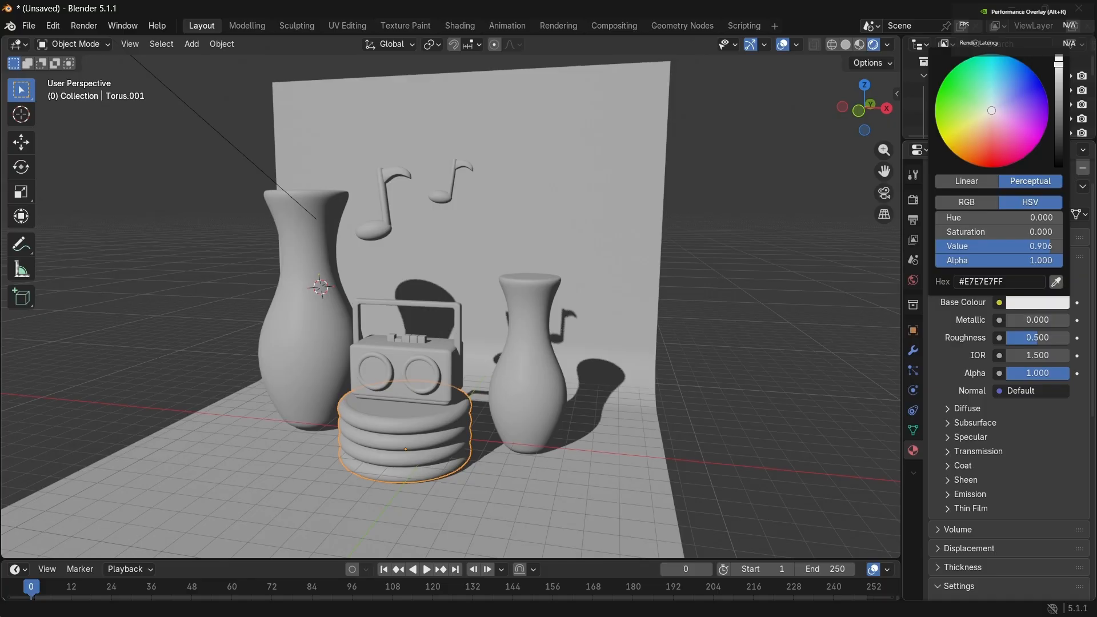
mouse_move(988, 109)
mouse_down()
mouse_move(975, 107)
mouse_move(972, 83)
mouse_move(998, 81)
mouse_move(1023, 148)
mouse_move(1023, 100)
mouse_move(1025, 125)
mouse_move(1009, 125)
mouse_move(1011, 114)
mouse_up()
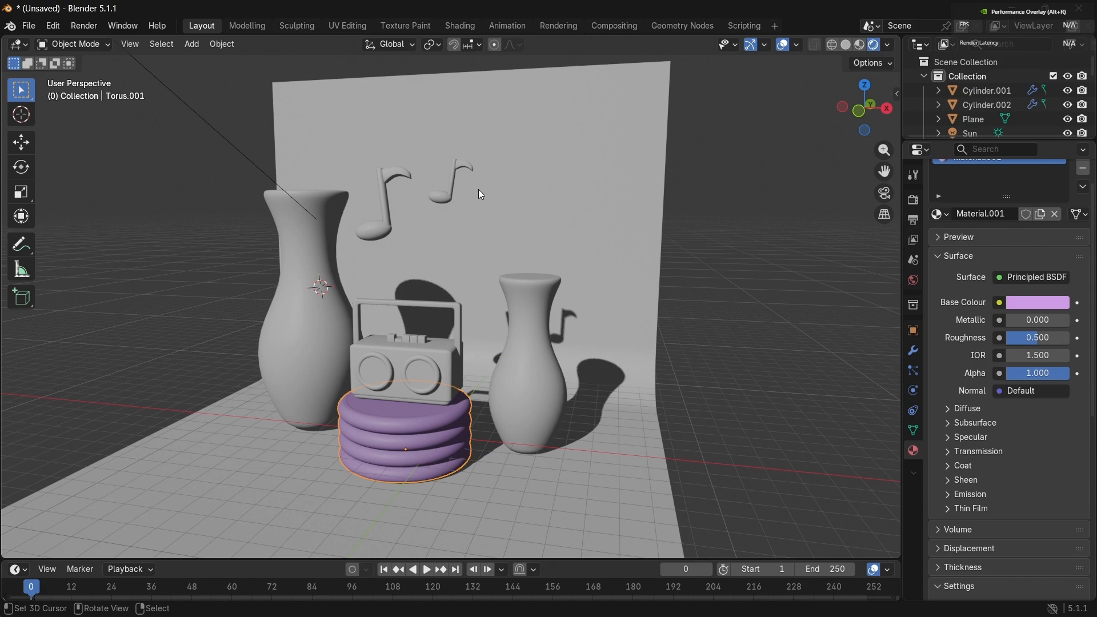
Step: Assign the existing light purple Material.001 to the radio's carrying handle
click(416, 304)
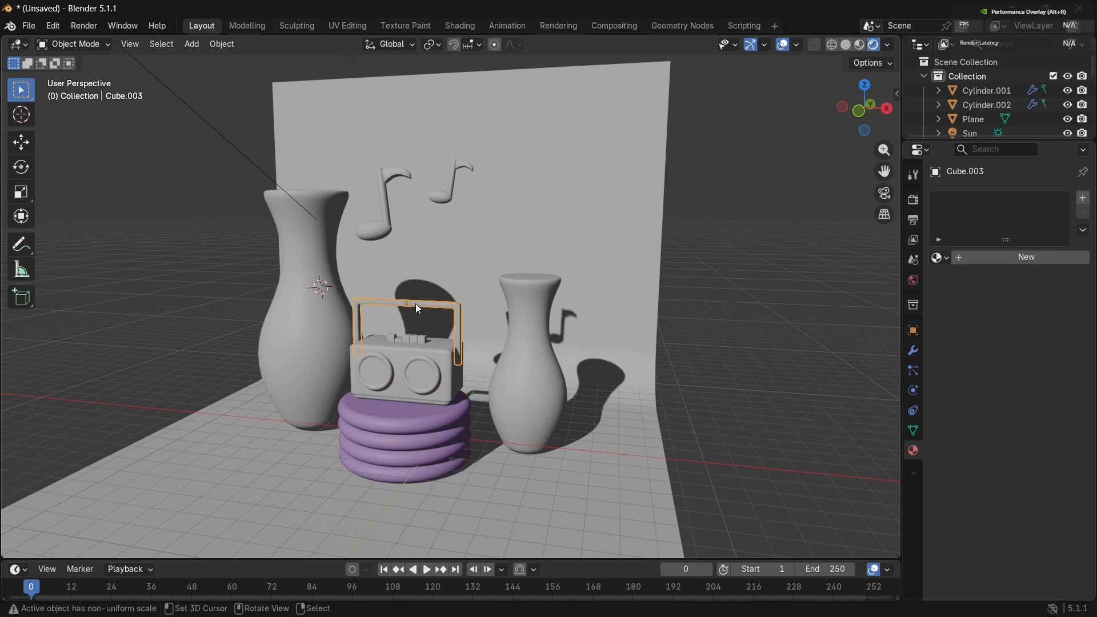
click(941, 257)
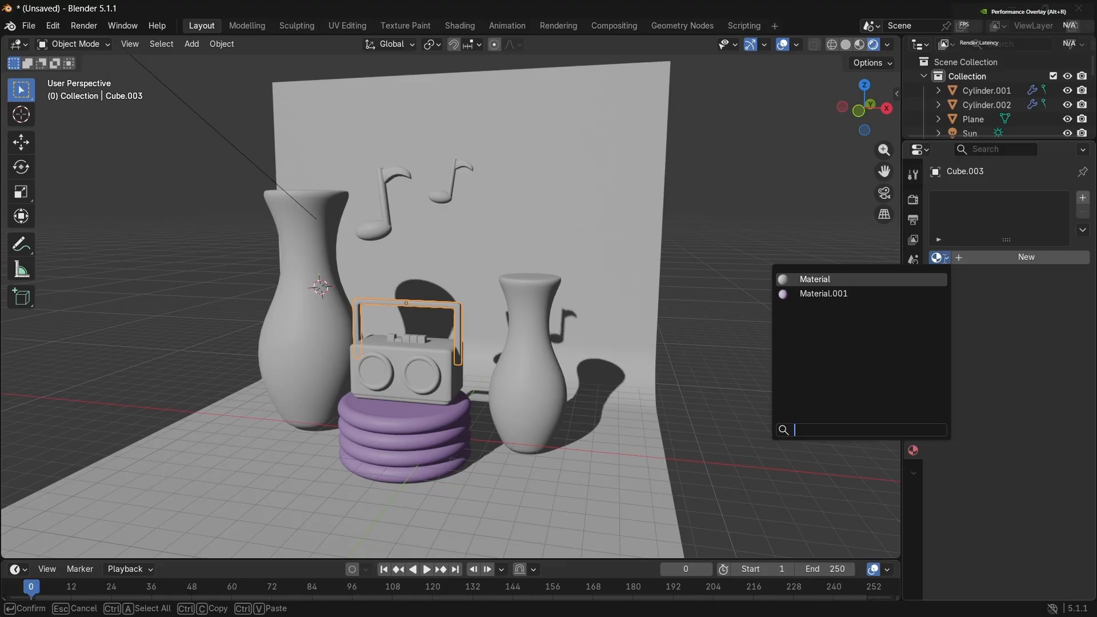
click(882, 294)
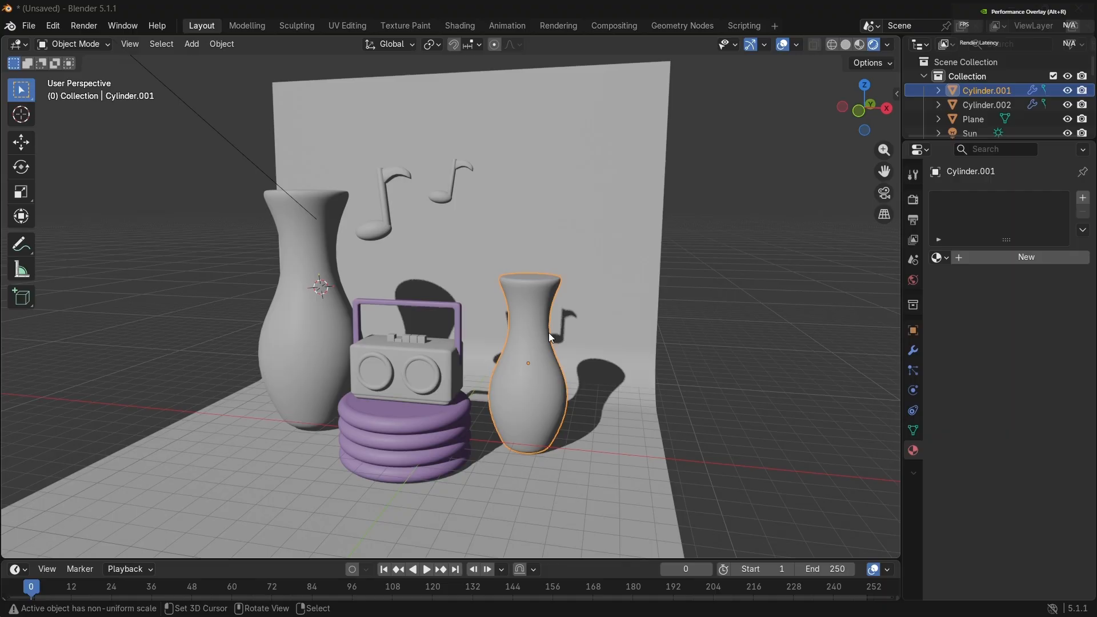
Step: Create a new material for the smaller vase and set its base colour to pale yellow, hex E2E79B
click(973, 260)
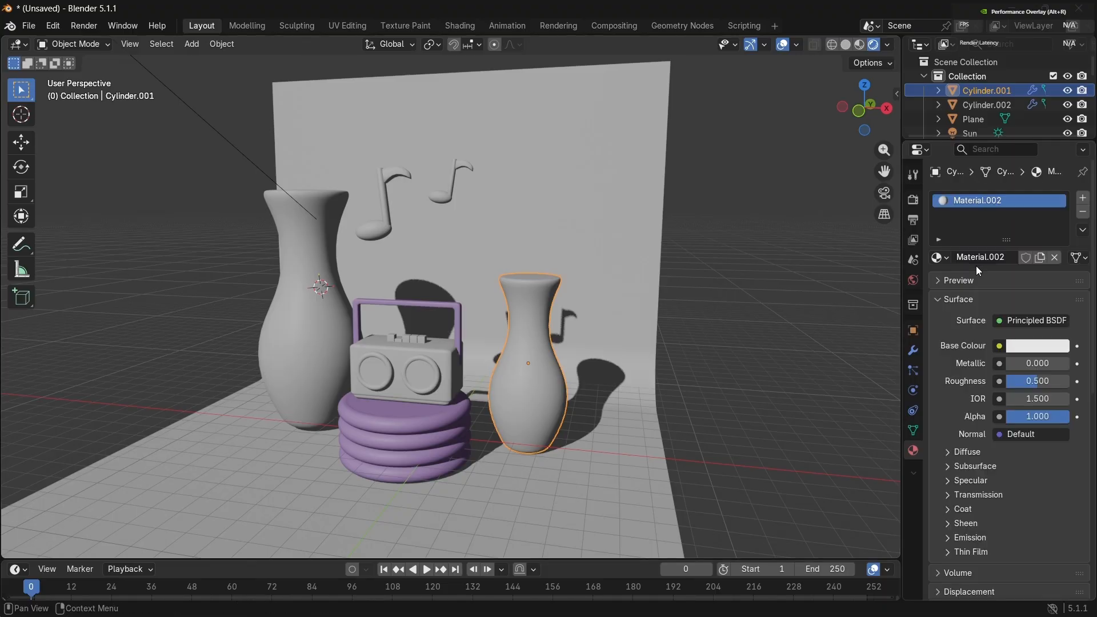
click(1023, 346)
mouse_move(991, 154)
mouse_down()
mouse_move(966, 146)
mouse_move(977, 180)
mouse_move(980, 167)
mouse_move(966, 169)
mouse_move(978, 159)
mouse_move(984, 170)
mouse_move(975, 162)
mouse_up()
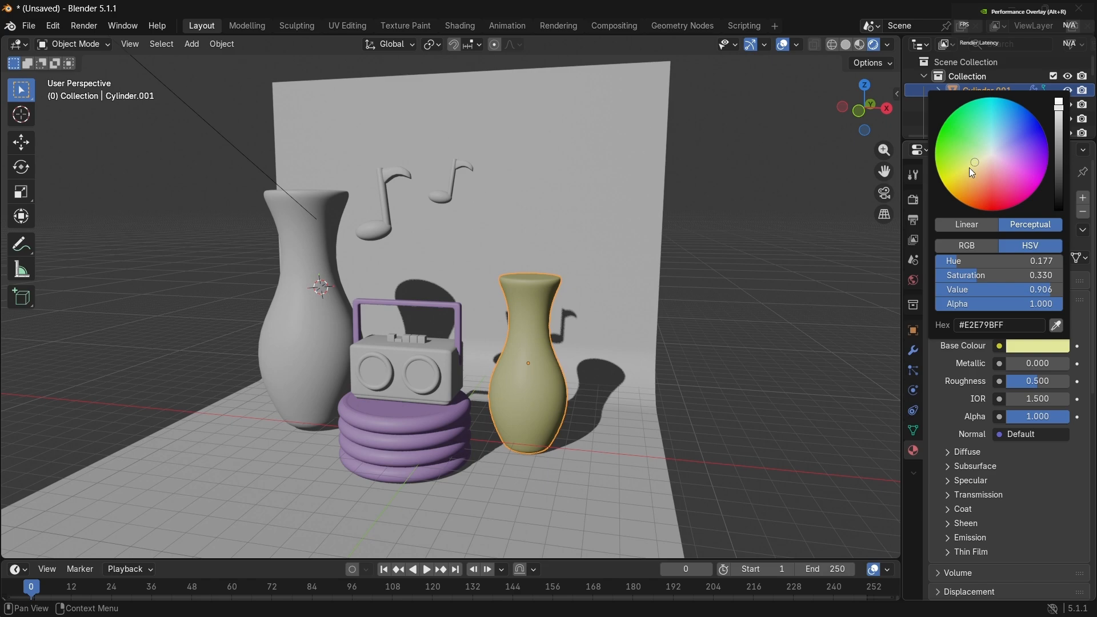
Step: Create a new material for the larger vase and set its base colour to light blue
click(322, 284)
middle_drag(322, 284, 304, 347)
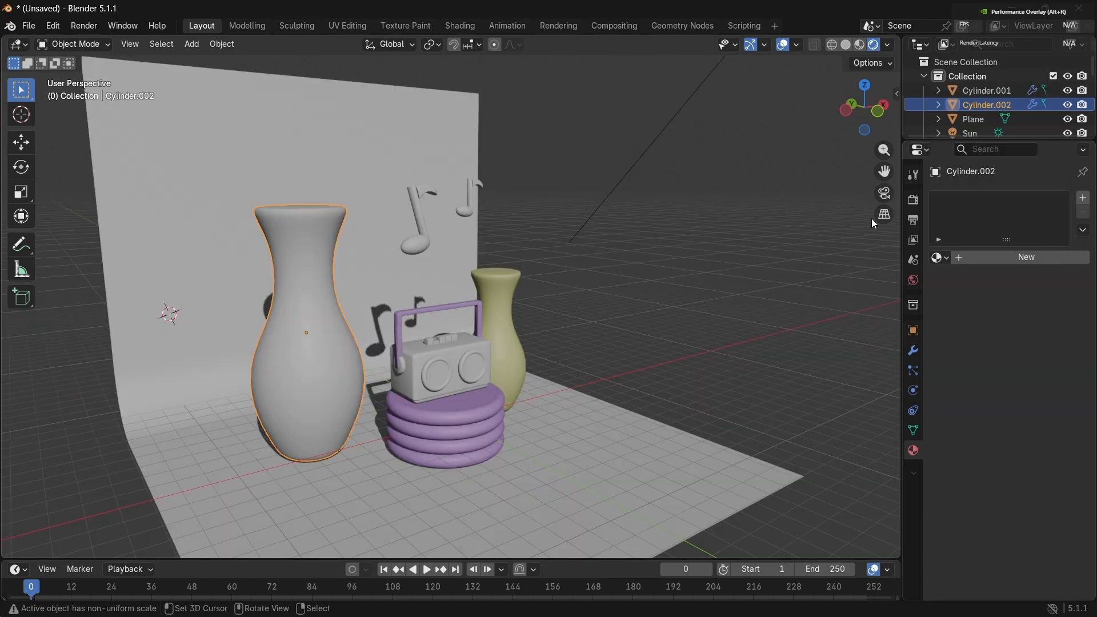
click(1020, 258)
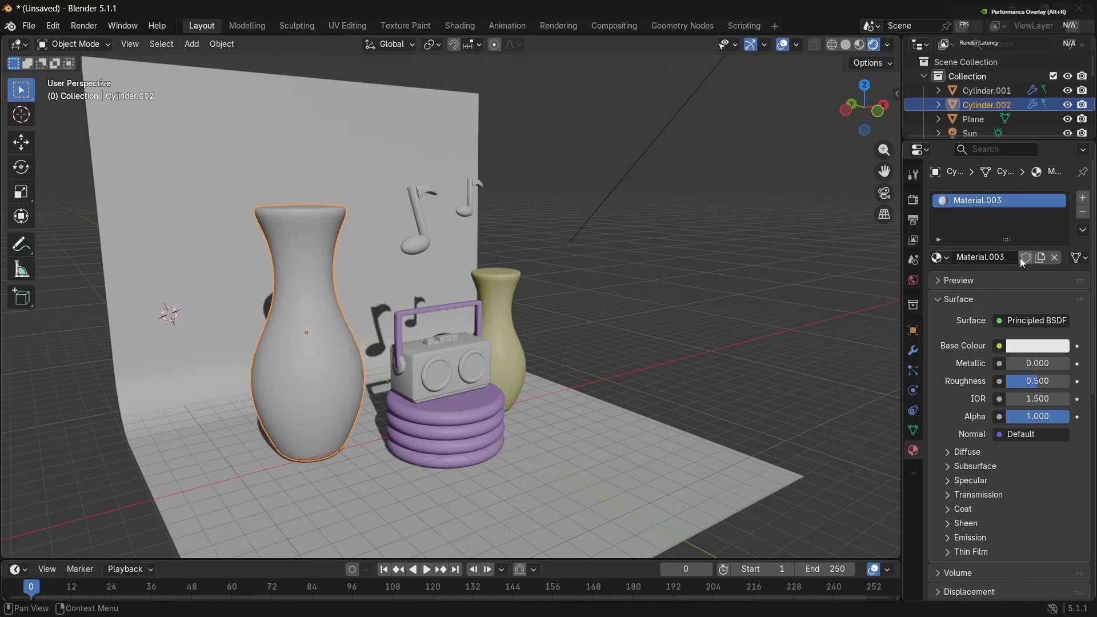
click(1026, 345)
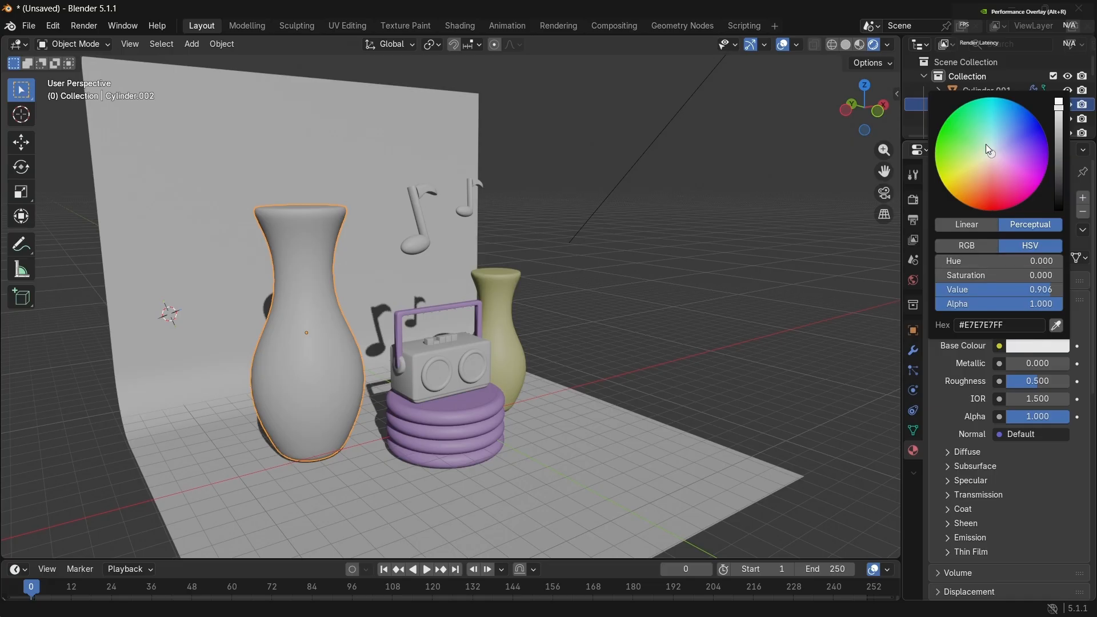
drag(985, 144, 1007, 139)
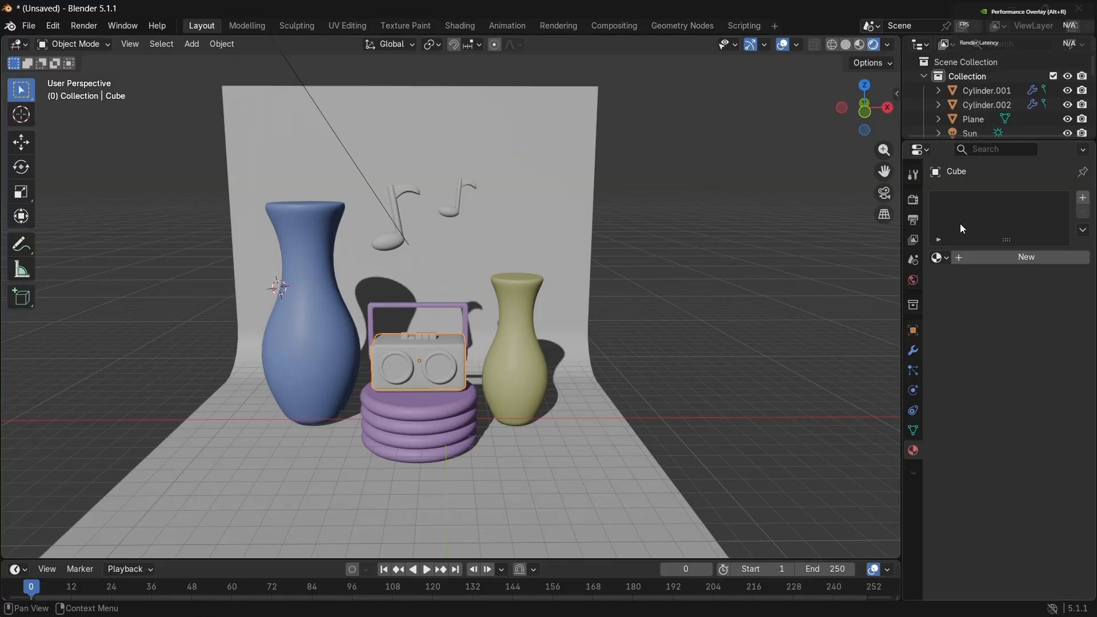
Step: Assign the pale yellow Material.002 to the radio's body and the light blue Material.003 to its round side knobs
click(949, 259)
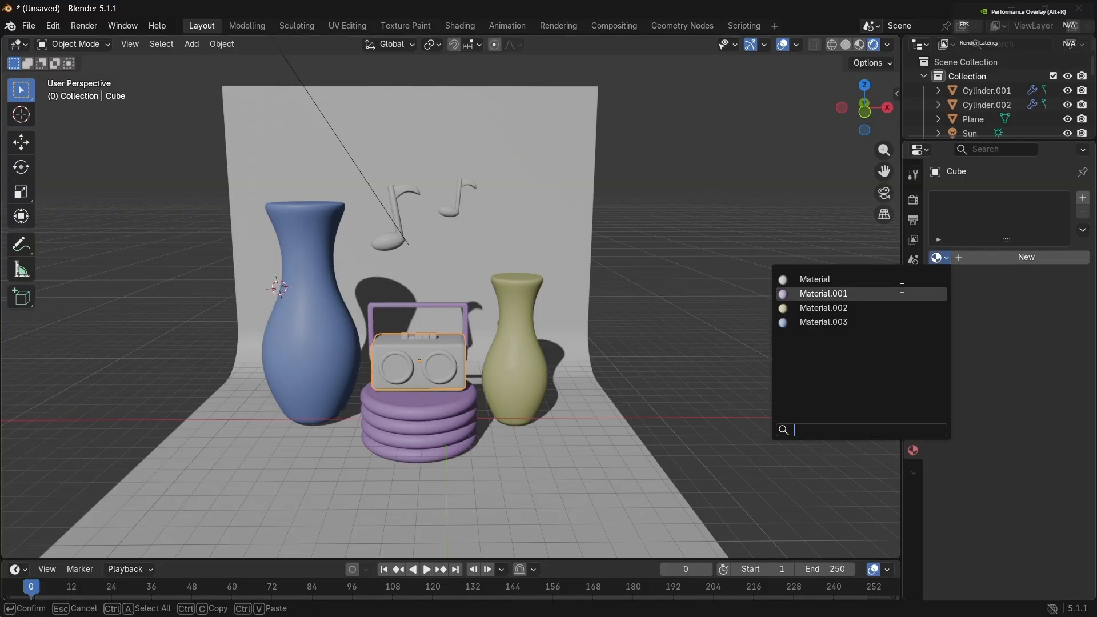
click(880, 310)
middle_drag(446, 363, 474, 370)
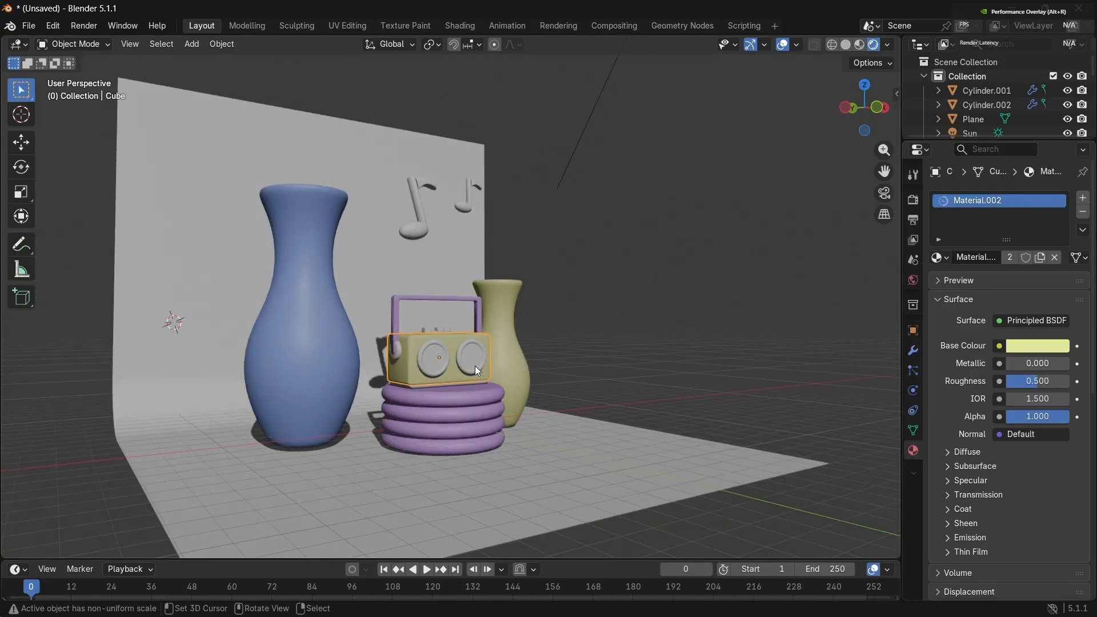
click(399, 355)
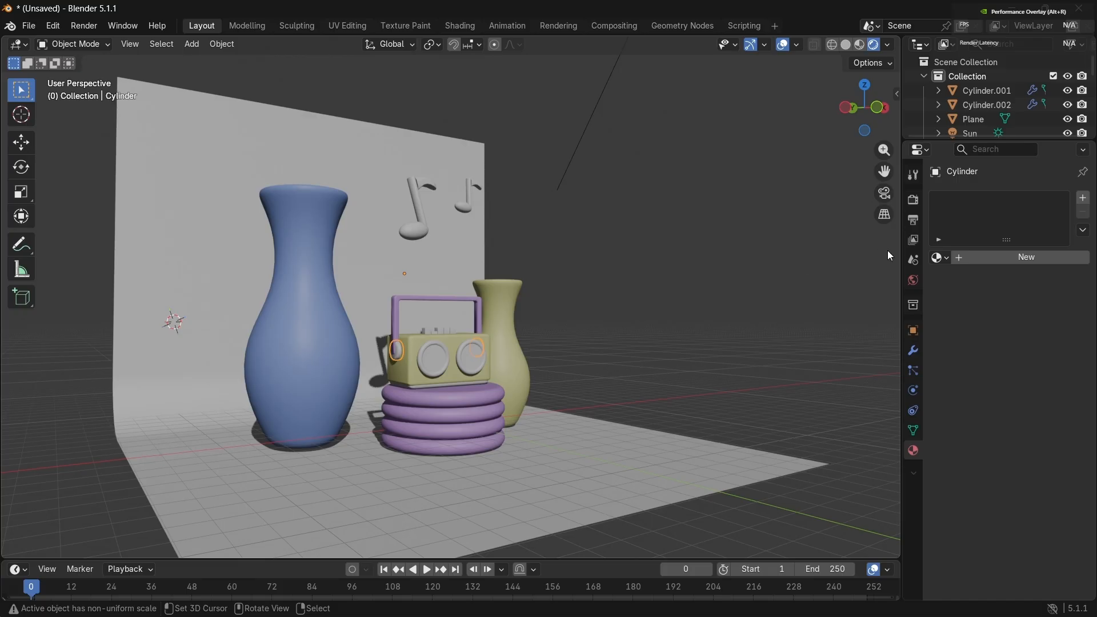
click(940, 258)
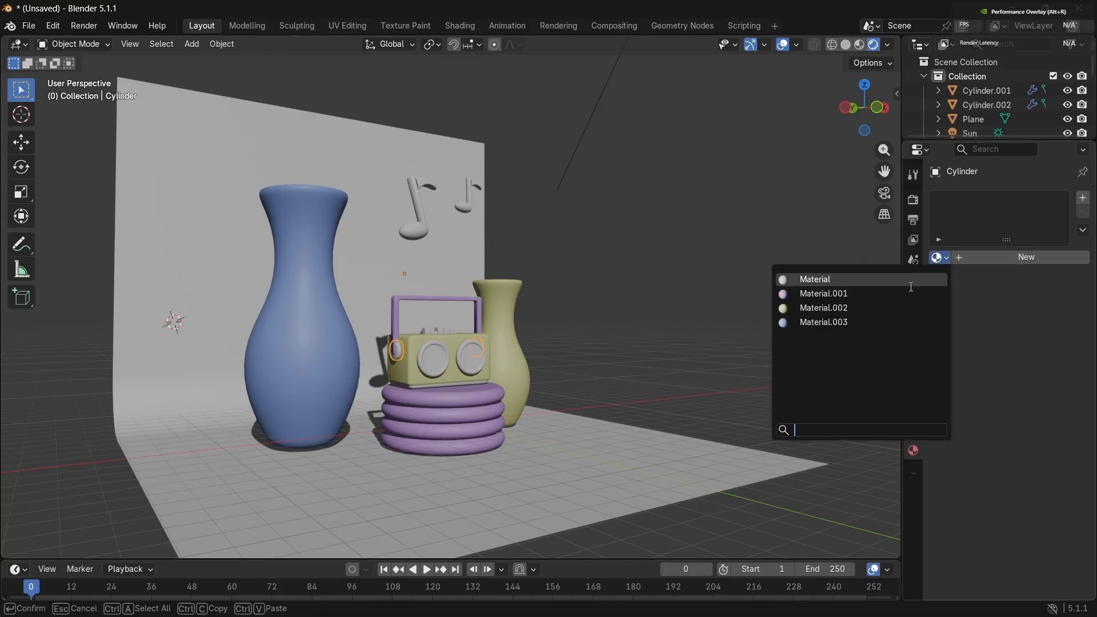
click(895, 322)
Step: Assign the light blue Material.003 to the radio's two front speakers and the light purple Material.001 to its top buttons
middle_drag(486, 377, 474, 379)
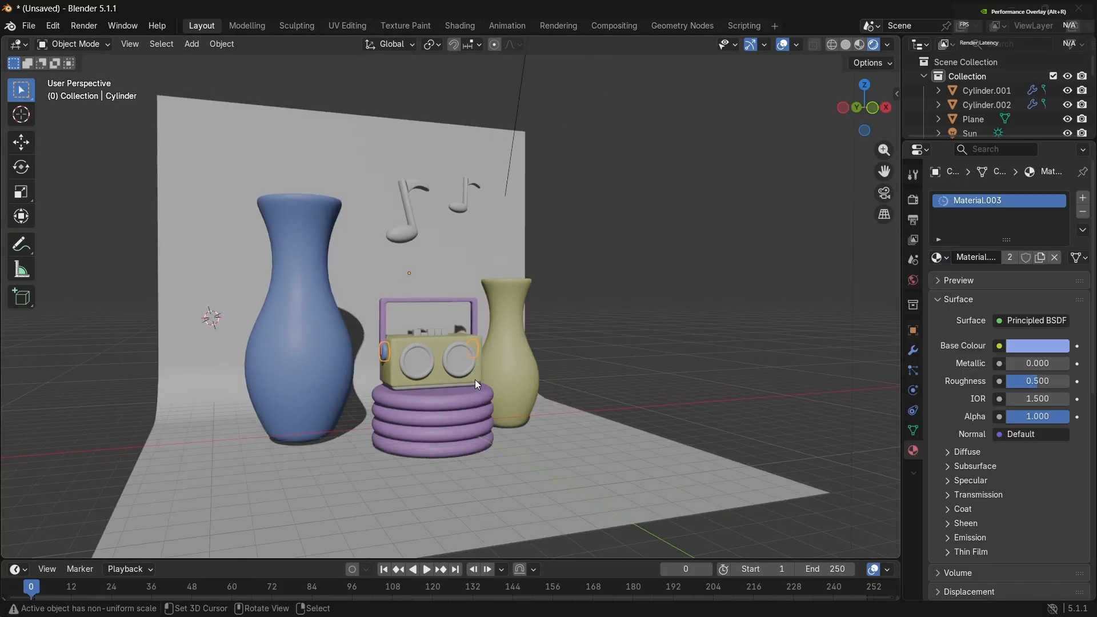
click(426, 368)
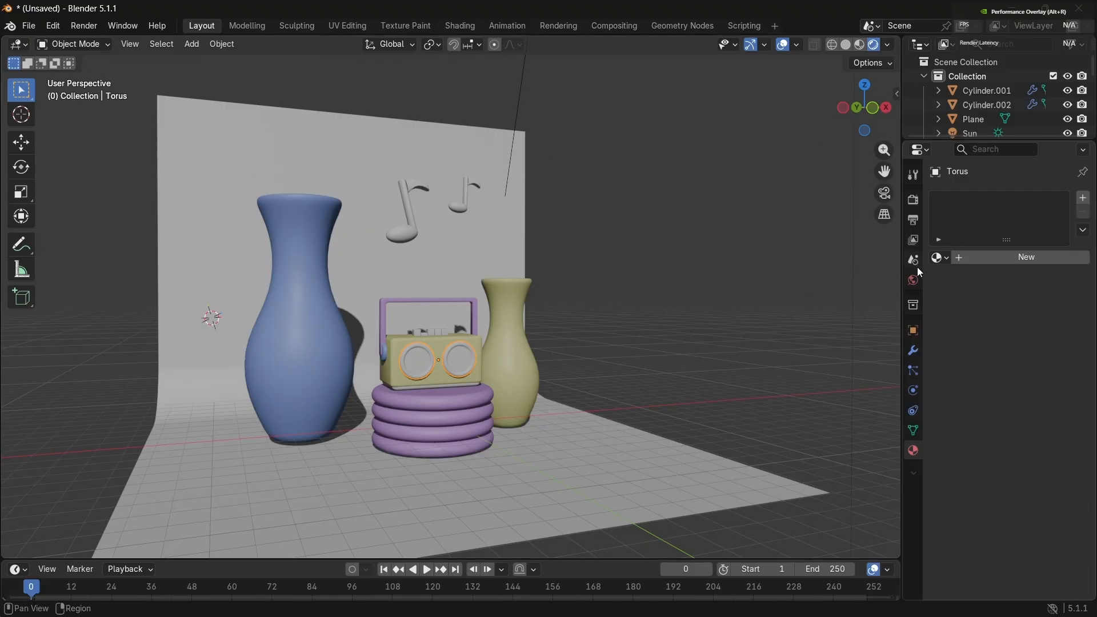
click(940, 258)
click(880, 322)
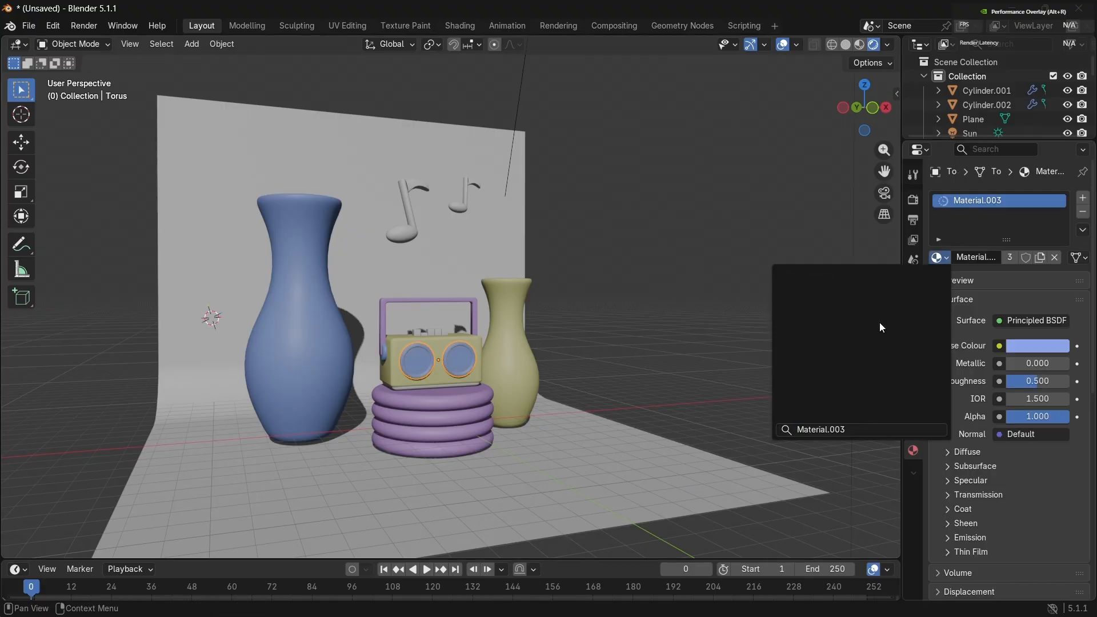
middle_drag(572, 357, 567, 358)
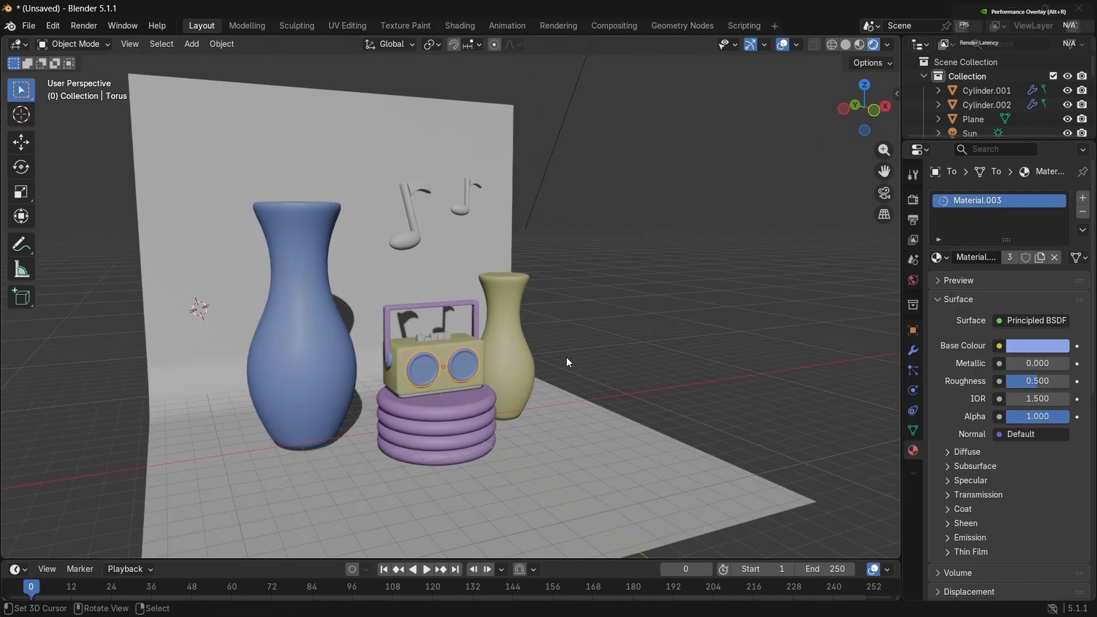
click(441, 336)
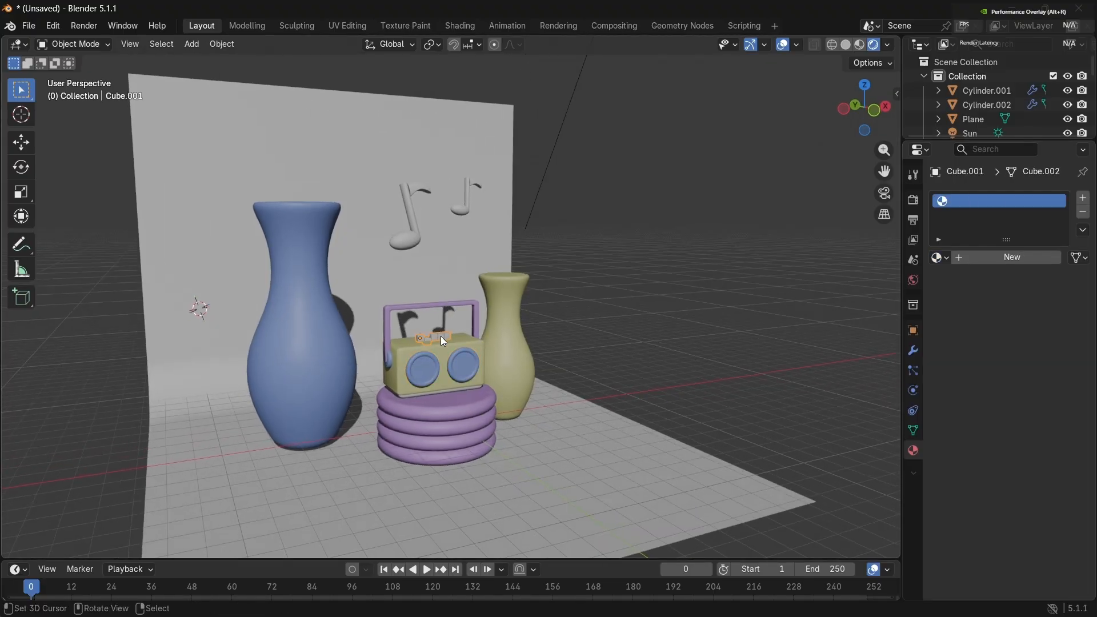
click(939, 258)
click(906, 293)
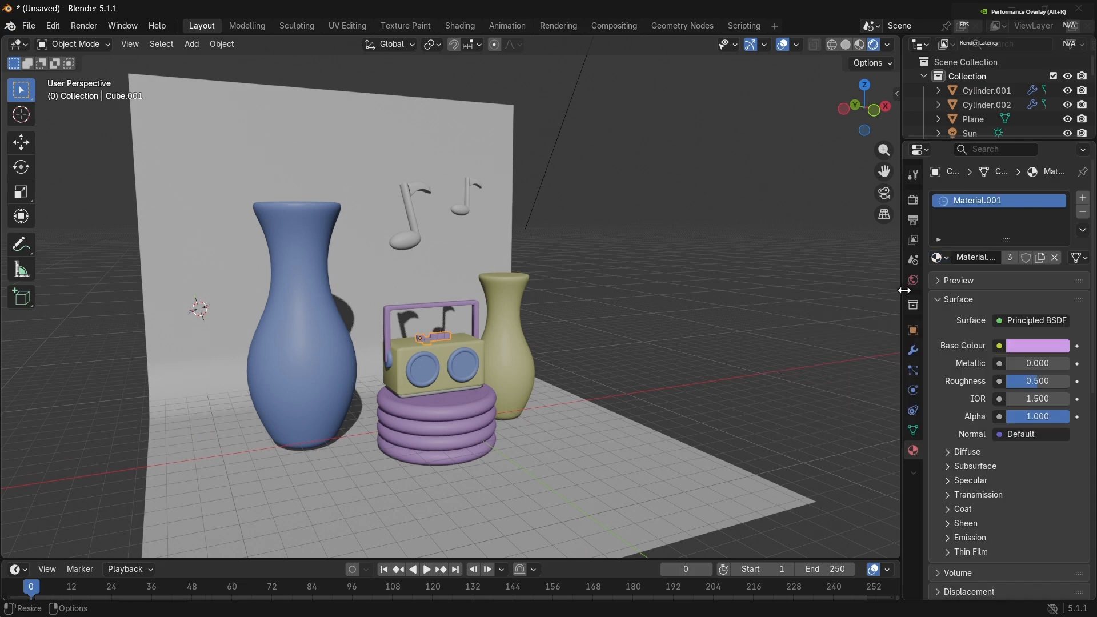
Step: Assign the pale yellow Material.002 to the head, stem and flag of the larger music note
middle_drag(556, 317, 550, 314)
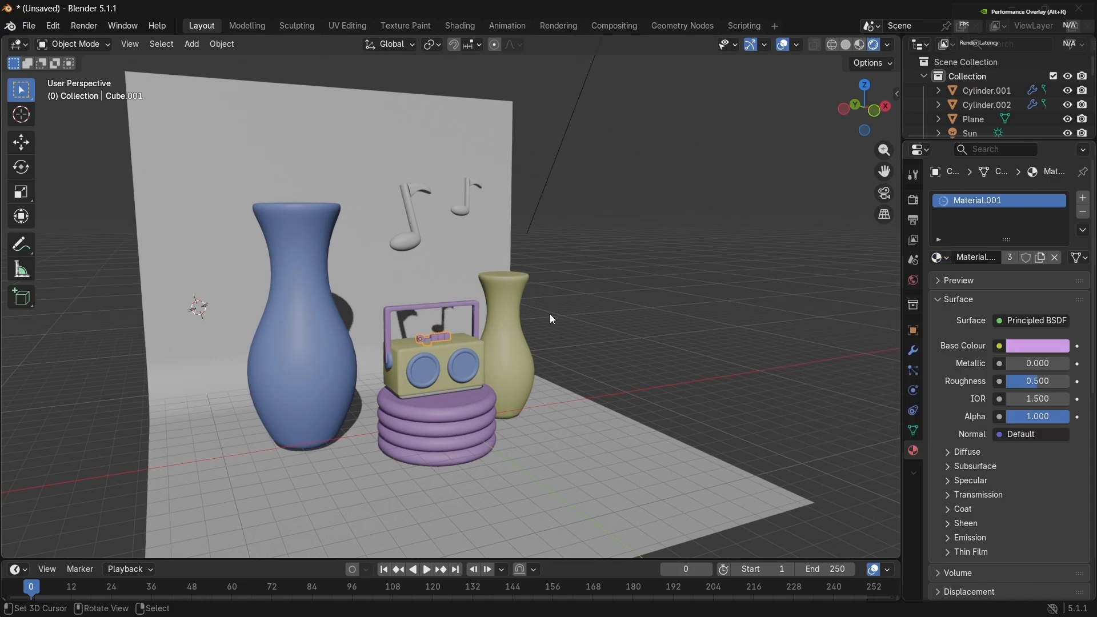
click(412, 234)
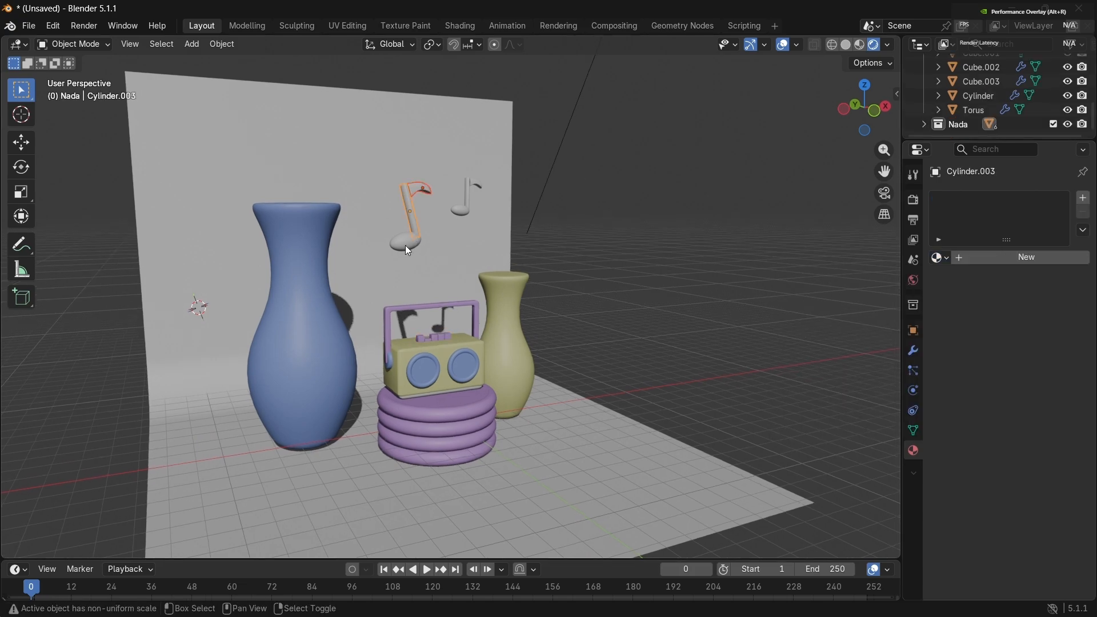
click(940, 258)
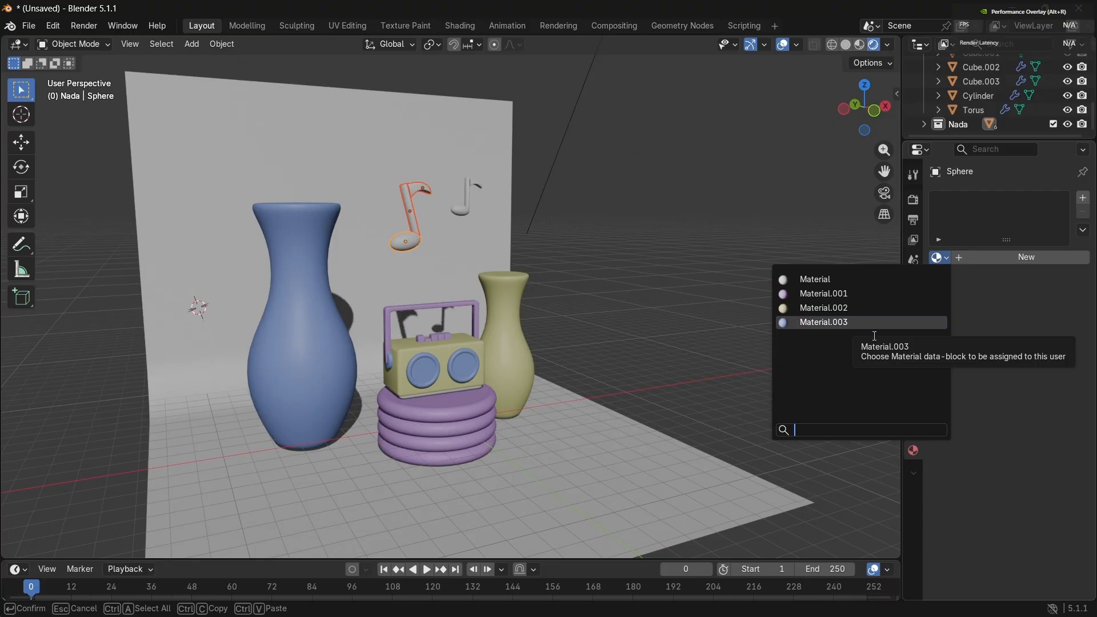
click(866, 311)
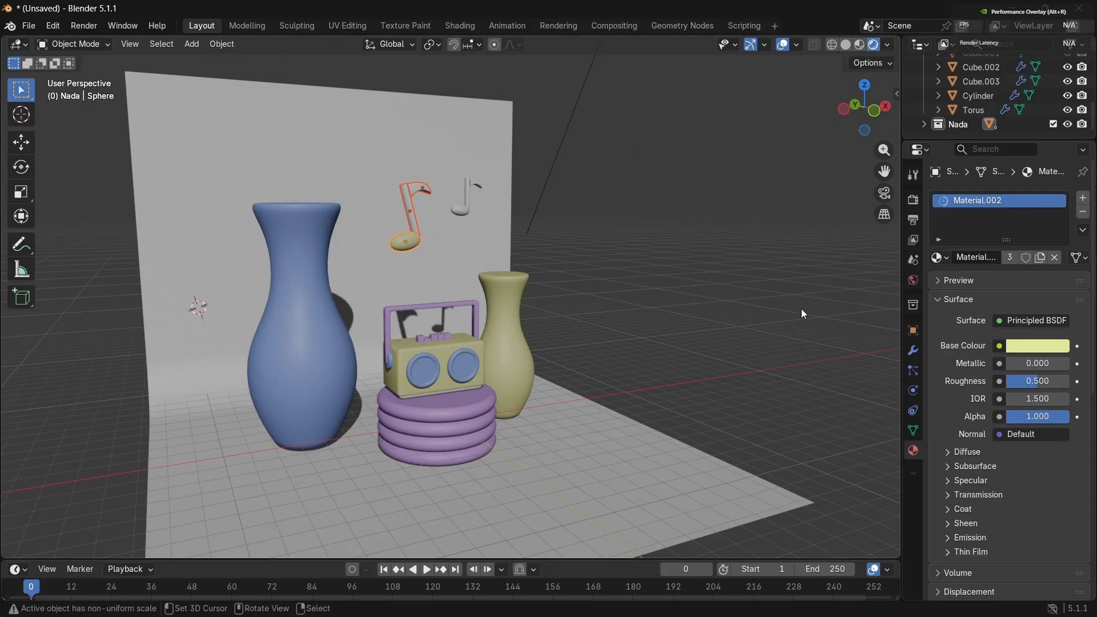
click(416, 228)
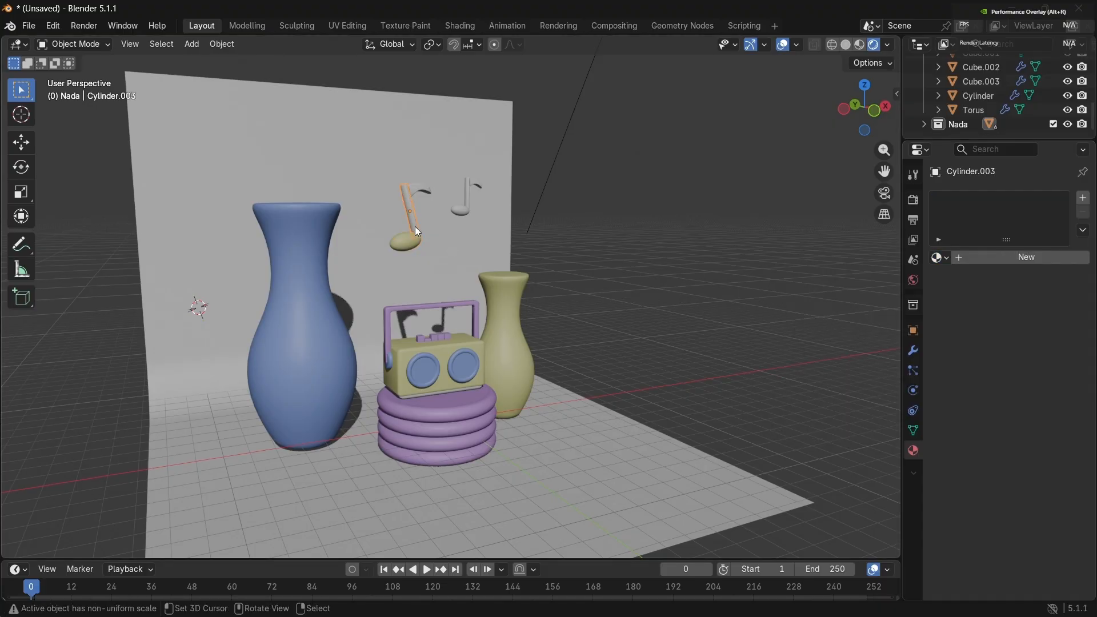
click(946, 257)
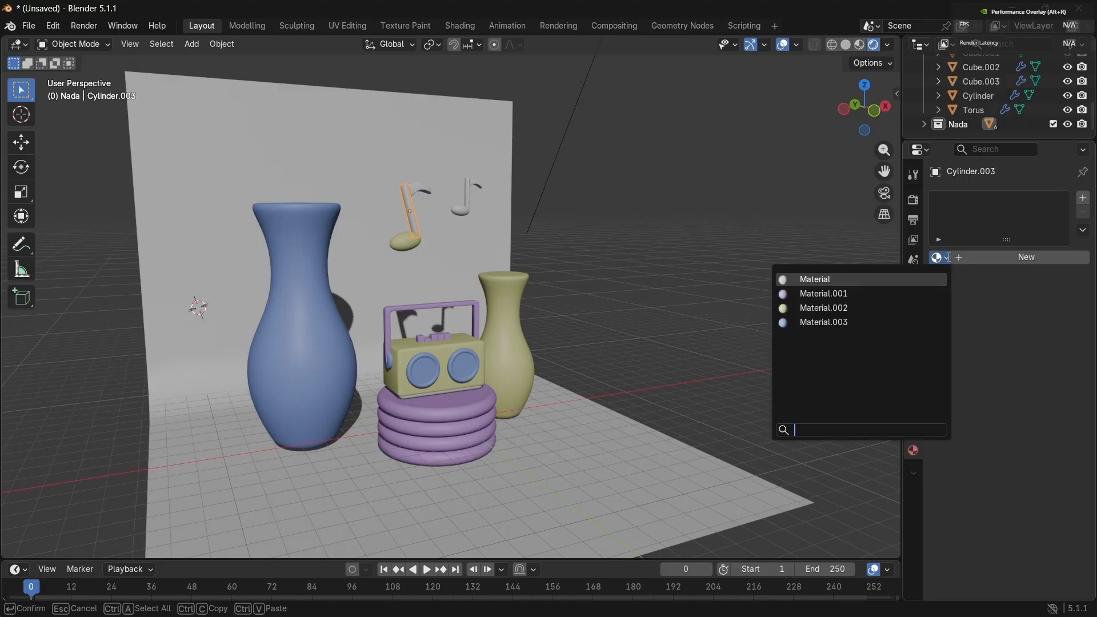
click(884, 306)
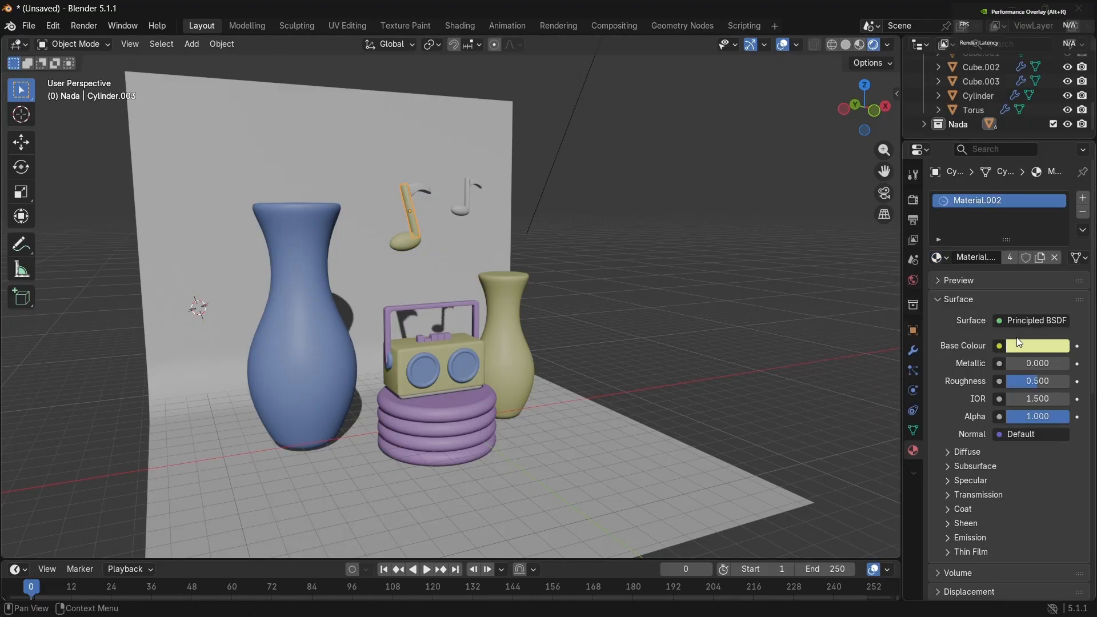
click(942, 258)
click(900, 304)
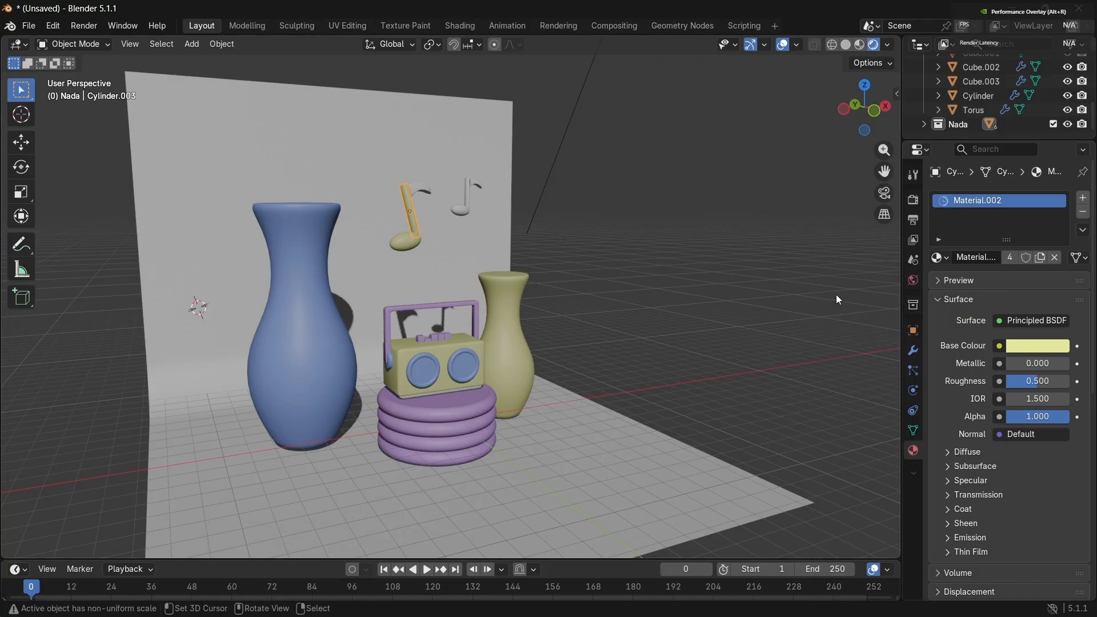
click(421, 192)
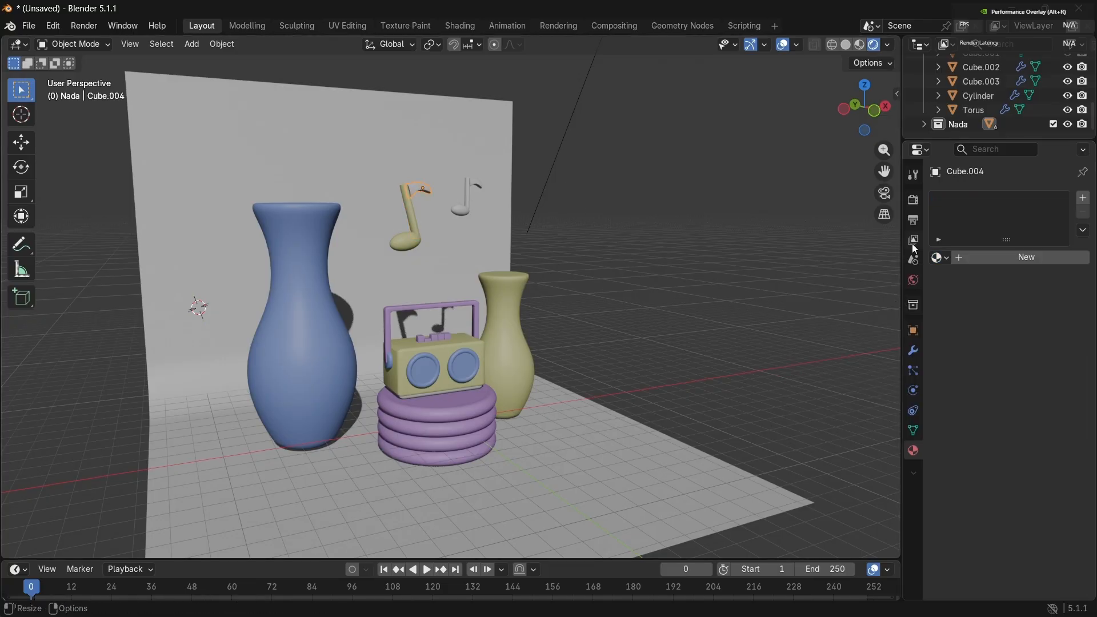
click(937, 259)
click(900, 308)
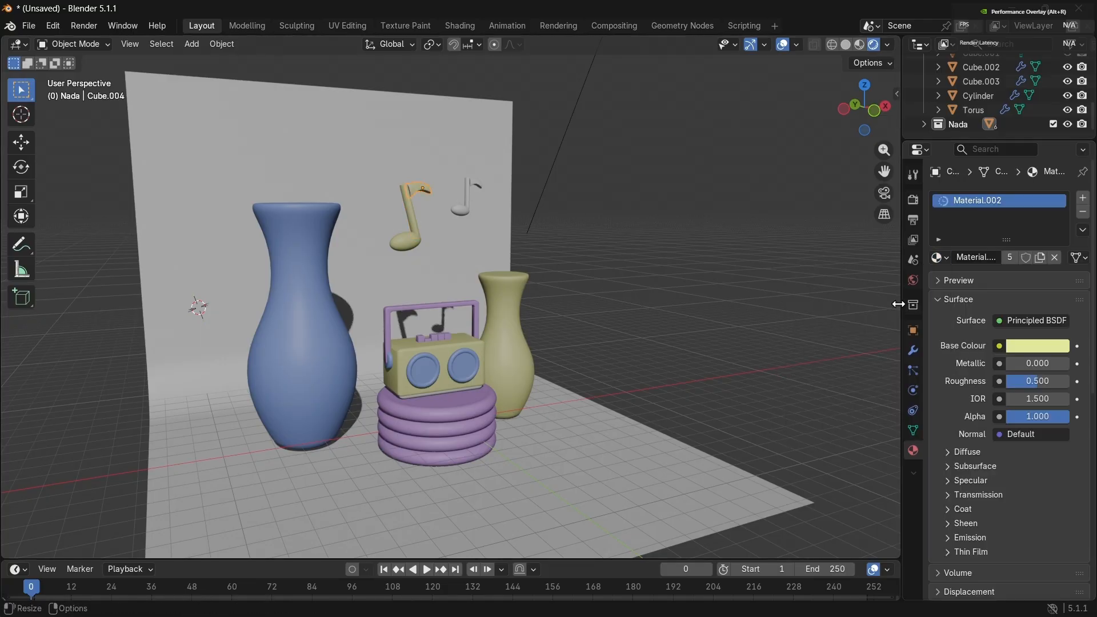
Step: Assign the light blue Material.003 to the head and stem of the smaller music note
click(462, 211)
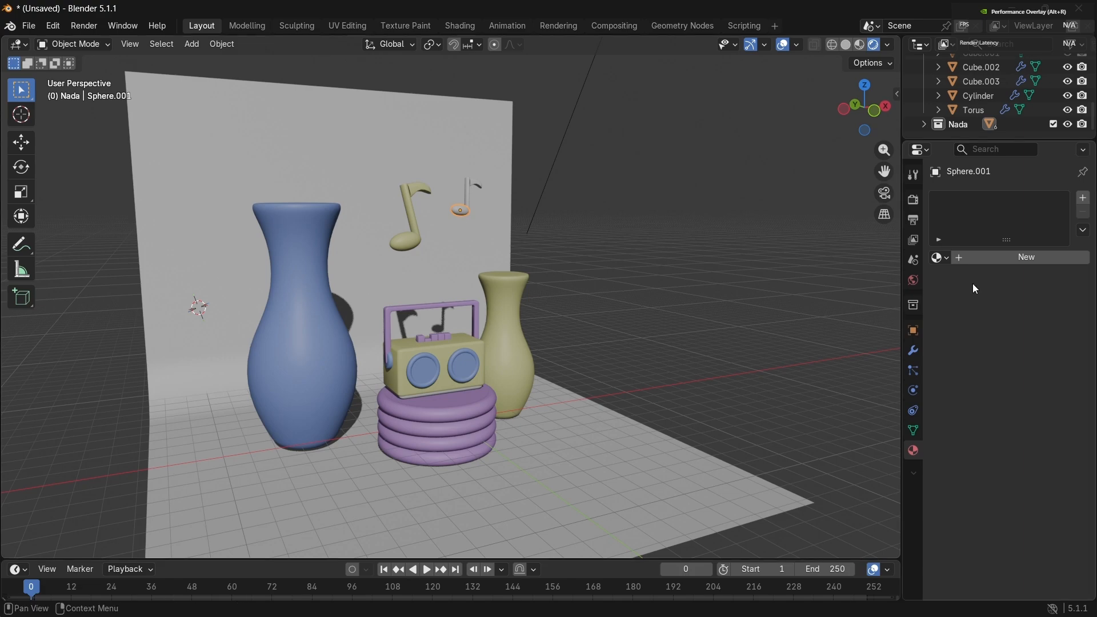
click(944, 261)
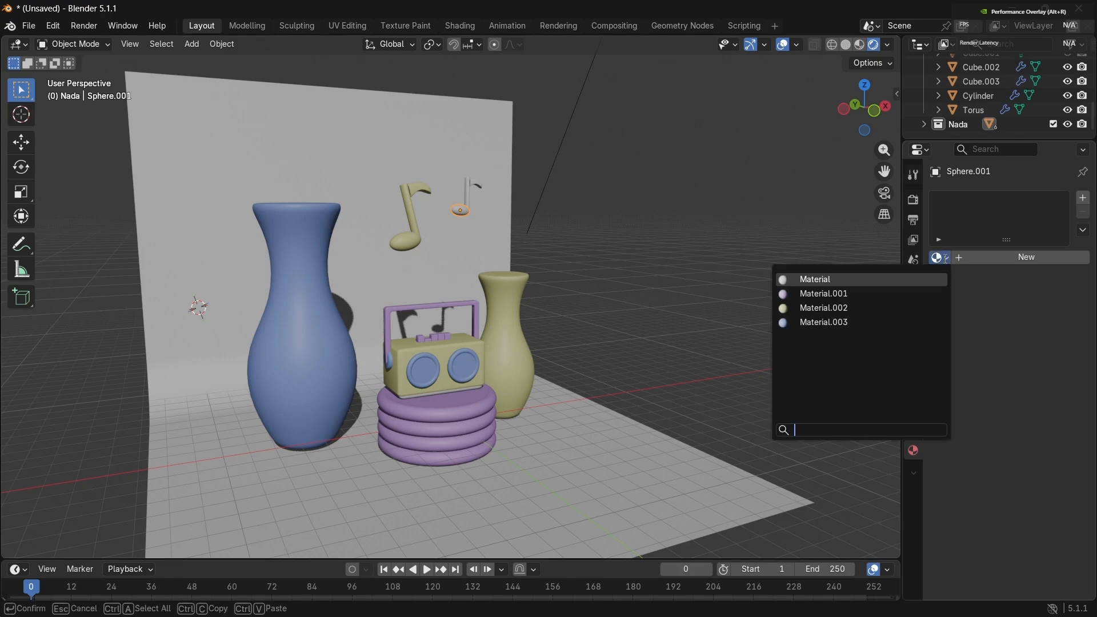
click(901, 323)
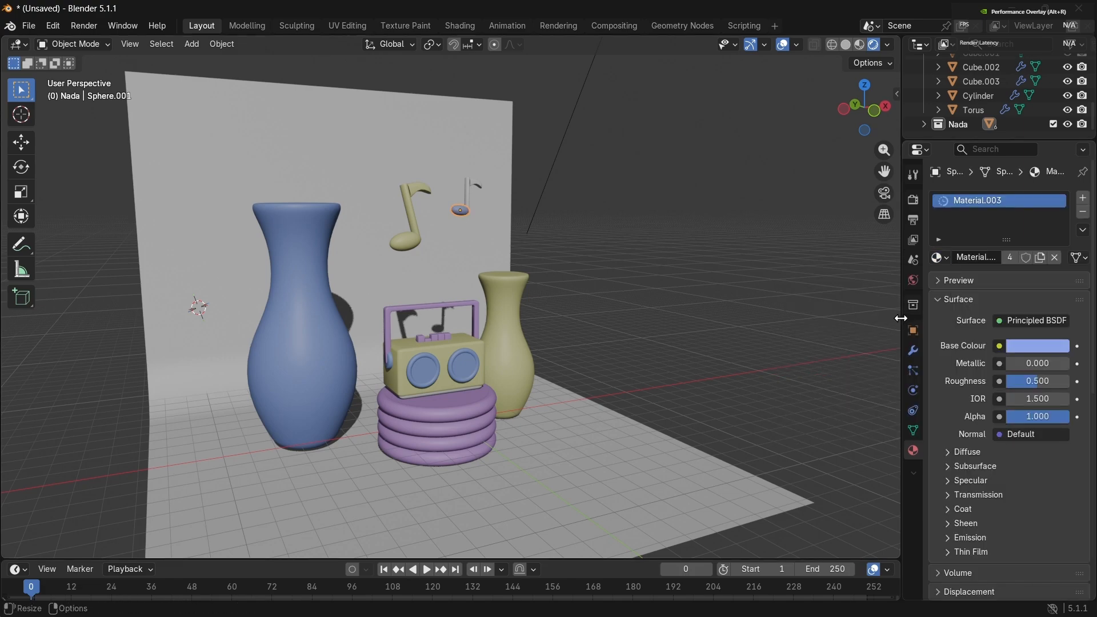
click(466, 200)
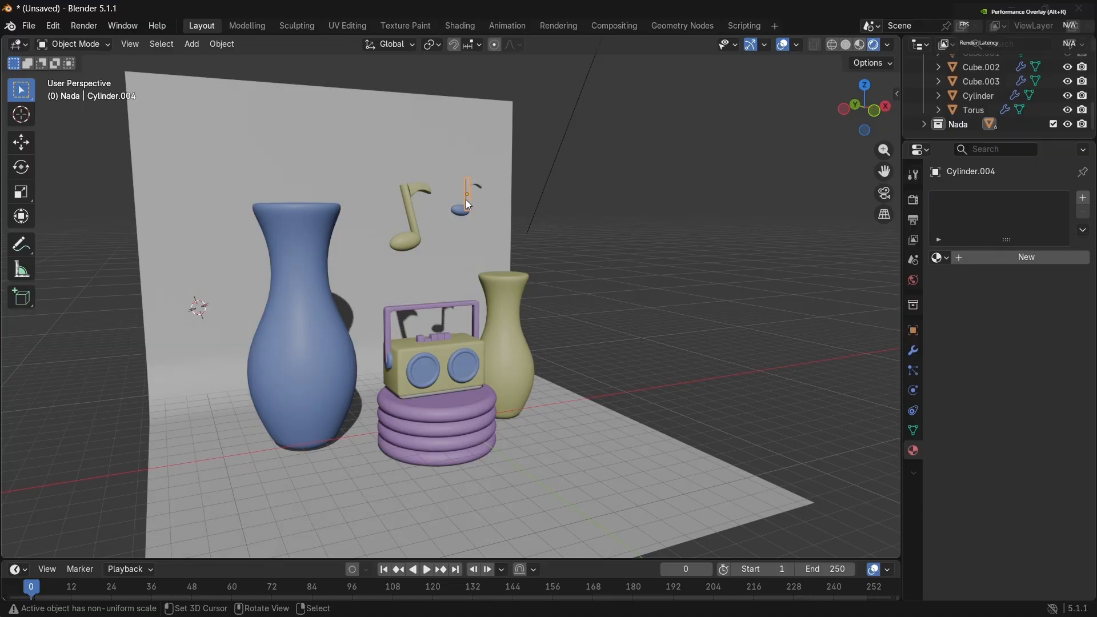
click(945, 256)
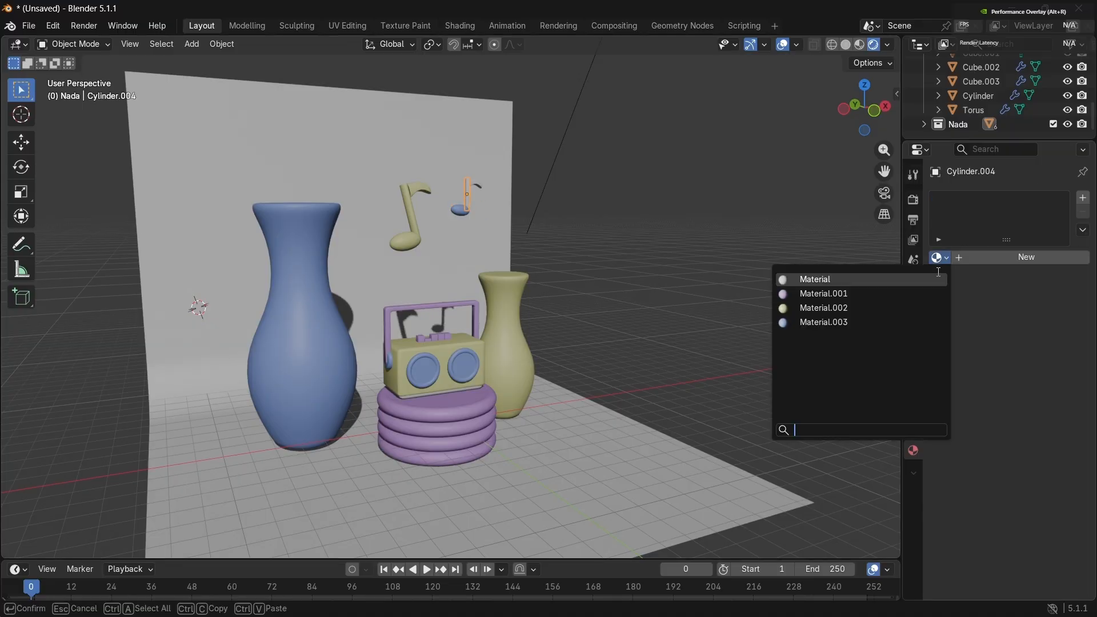
click(903, 321)
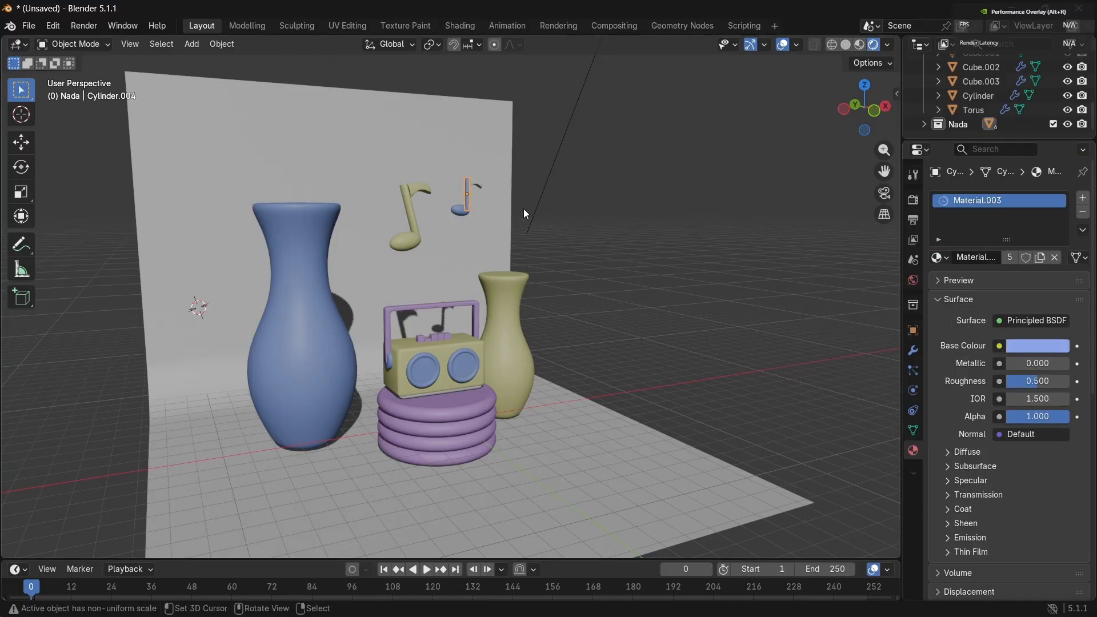
Step: Assign the light blue Material.003 to the flag of the smaller music note
click(472, 182)
click(937, 258)
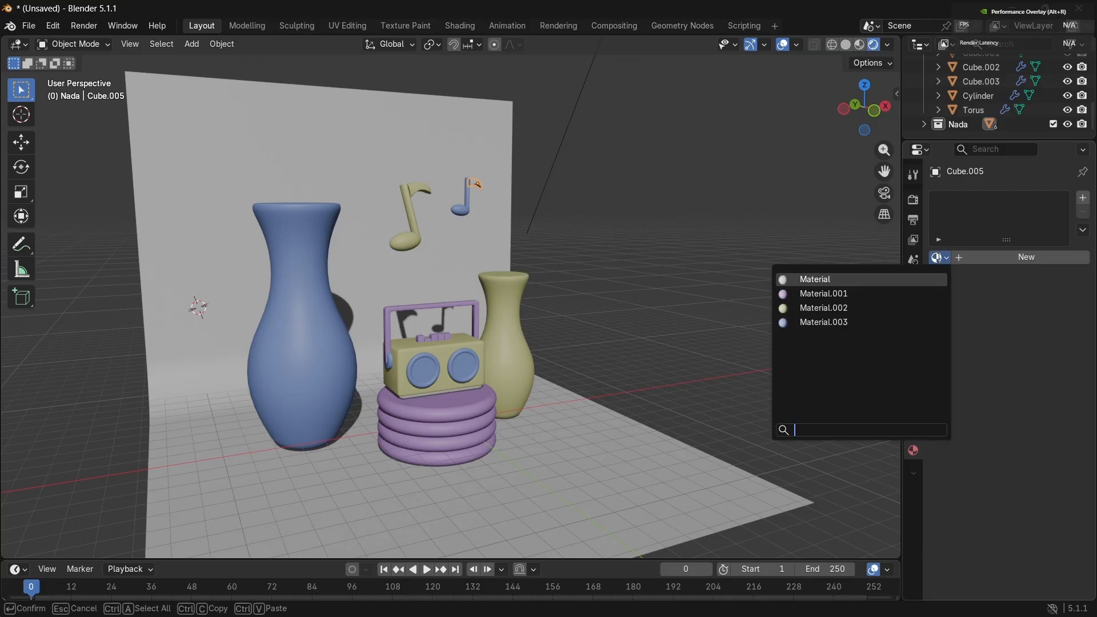
click(903, 318)
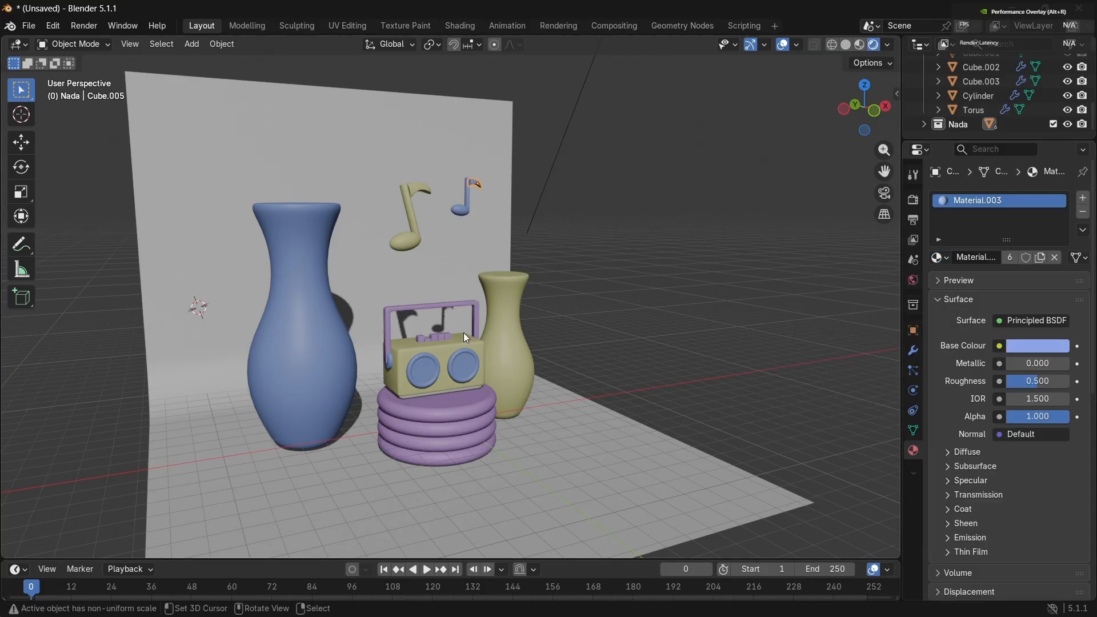
Step: Assign the light blue Material.003 to the thin base piece beneath the radio's body
middle_drag(482, 342, 455, 361)
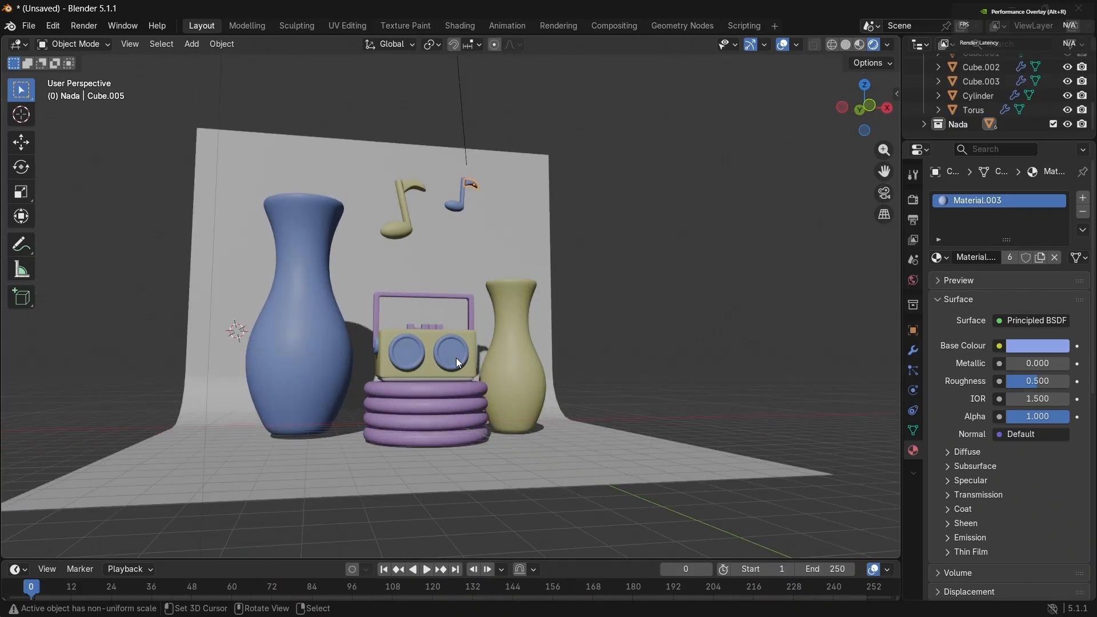
click(441, 387)
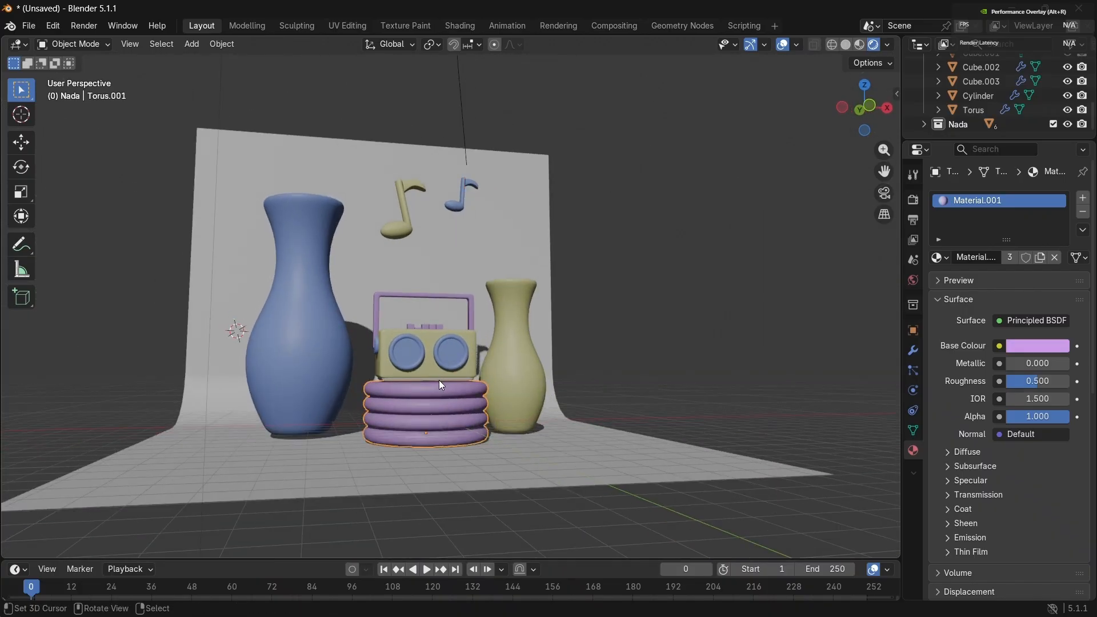
click(440, 380)
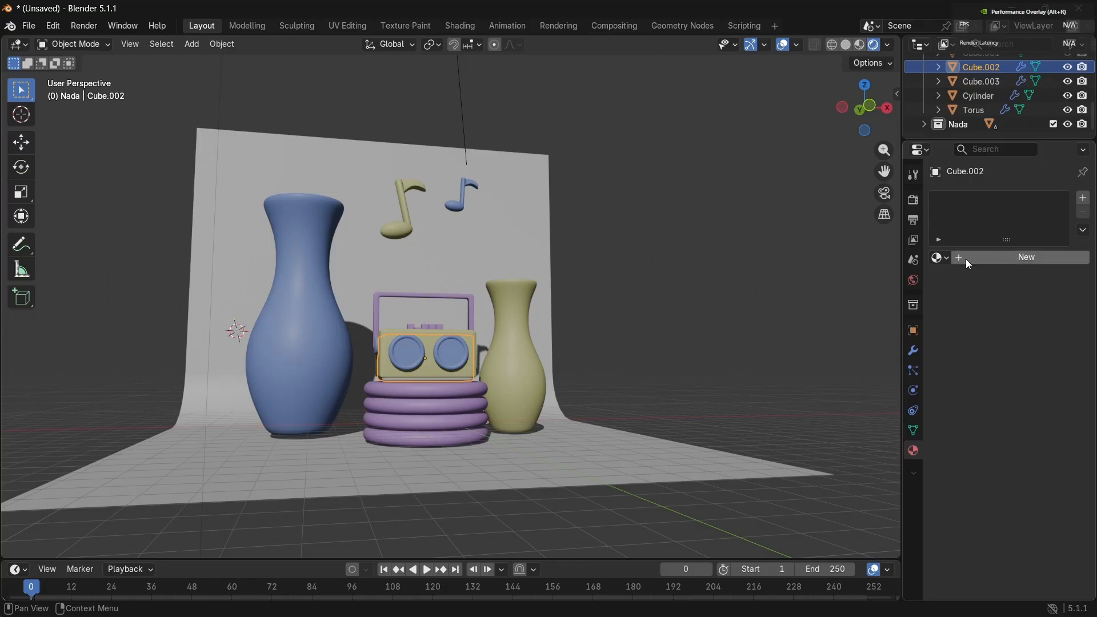
click(940, 258)
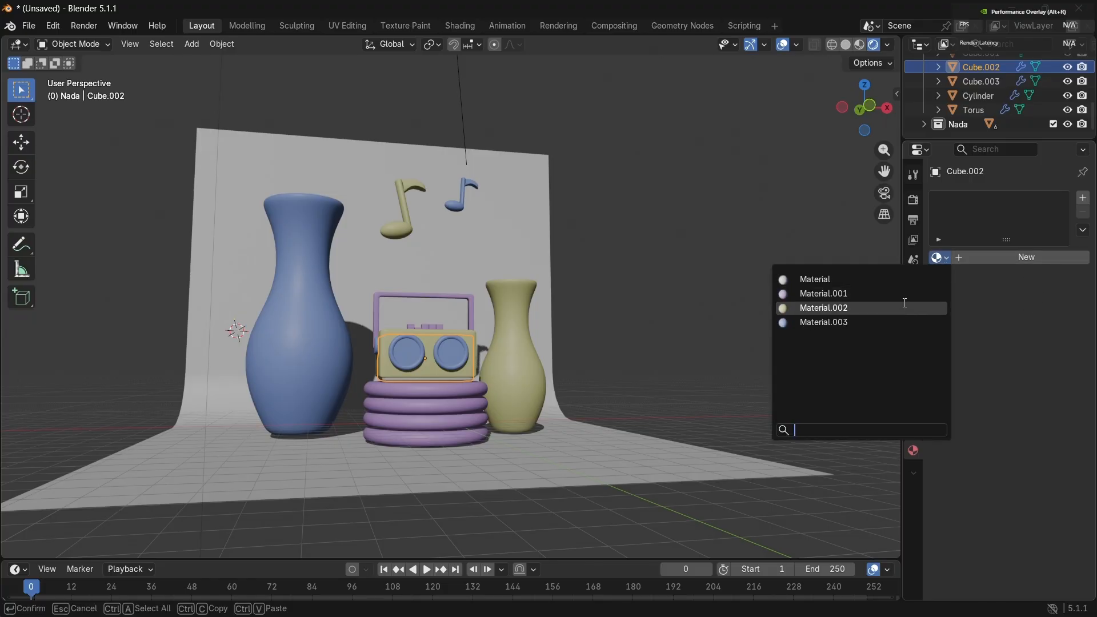
click(874, 320)
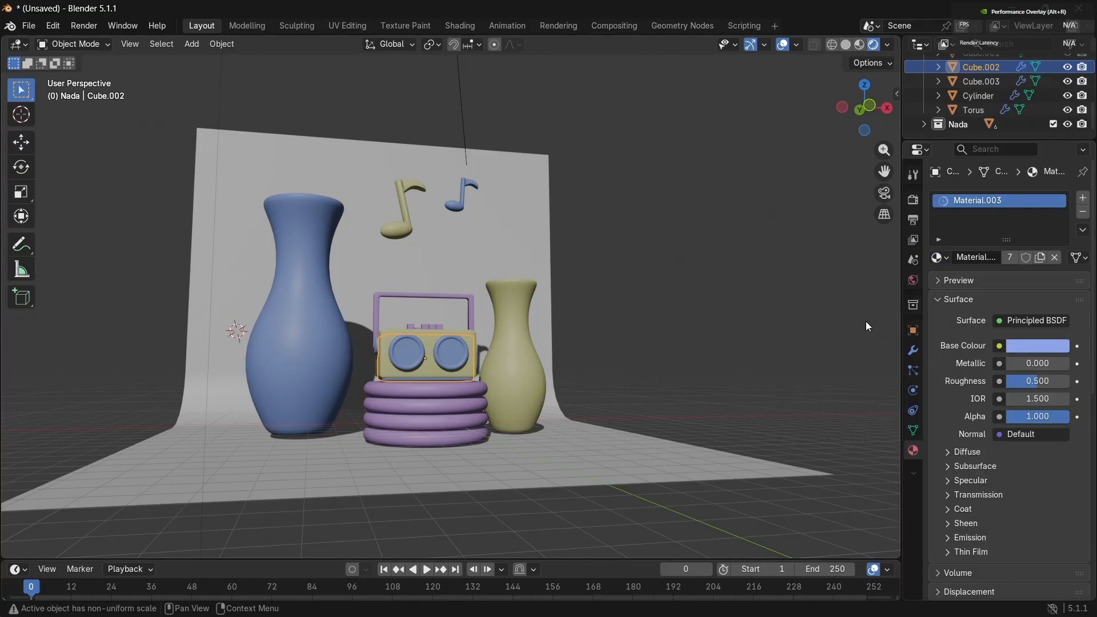
middle_drag(866, 321, 594, 370)
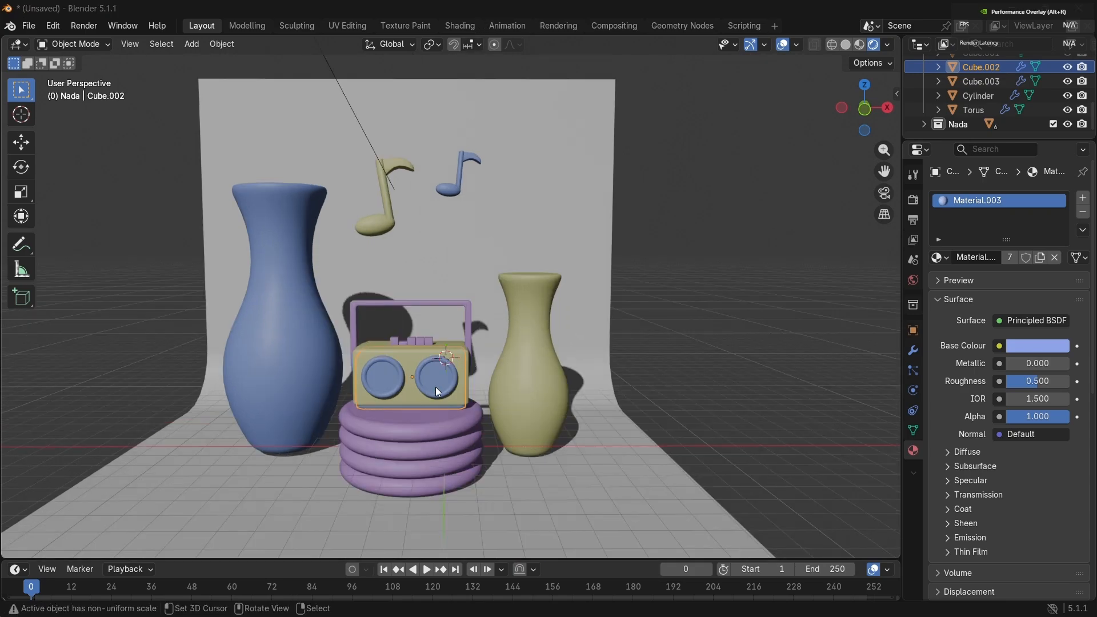
Step: Add a second material slot to the radio's speakers and create a new material in it
shift+right_click(437, 379)
click(440, 384)
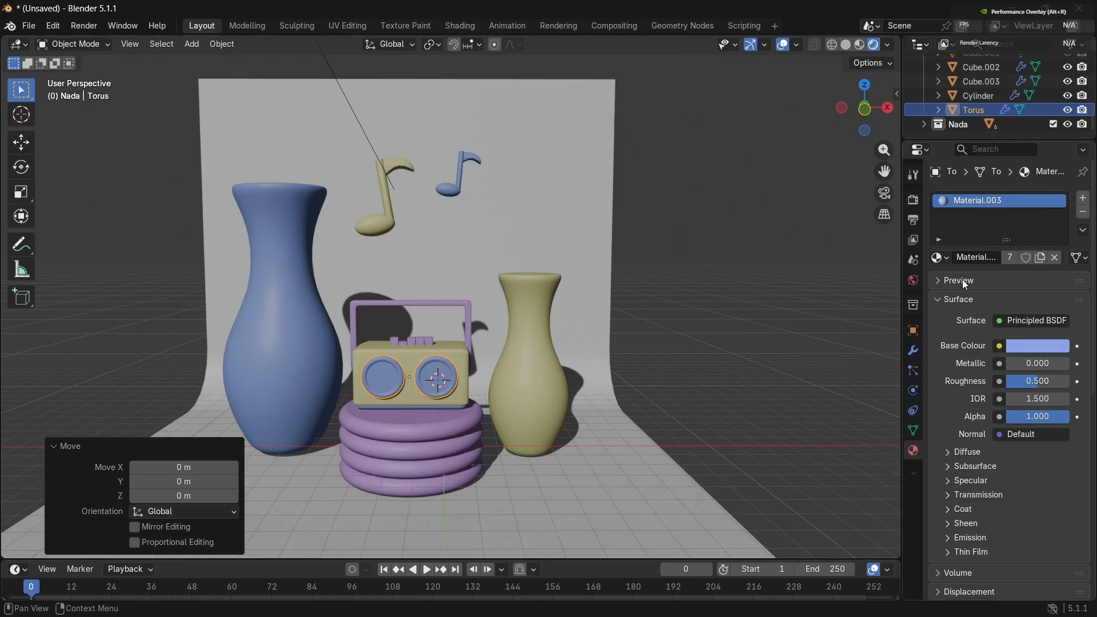
click(1083, 198)
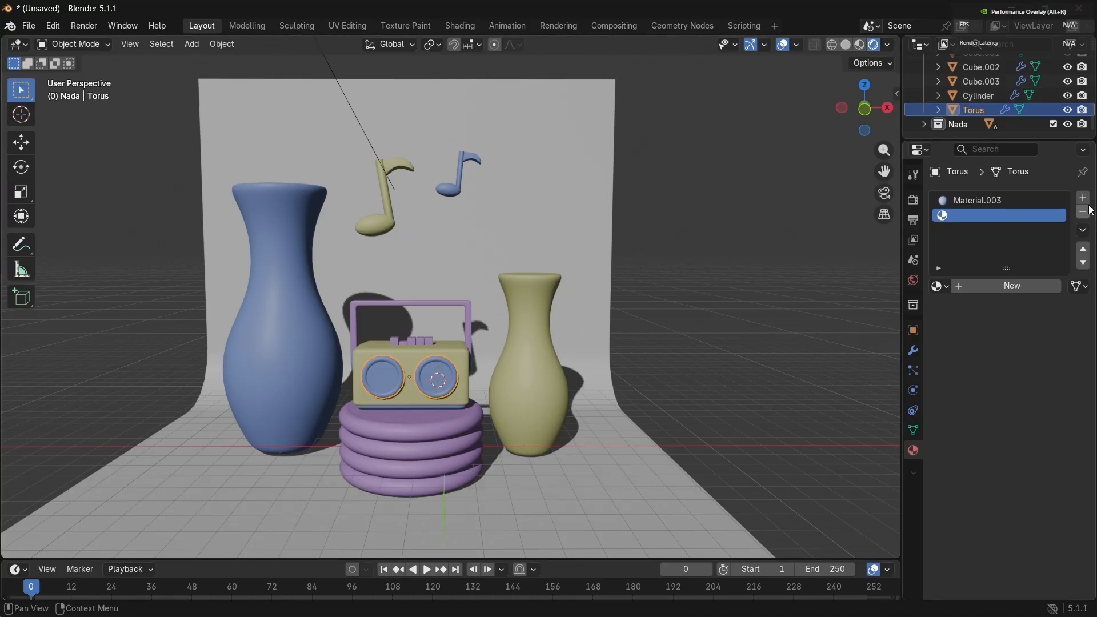
click(1023, 286)
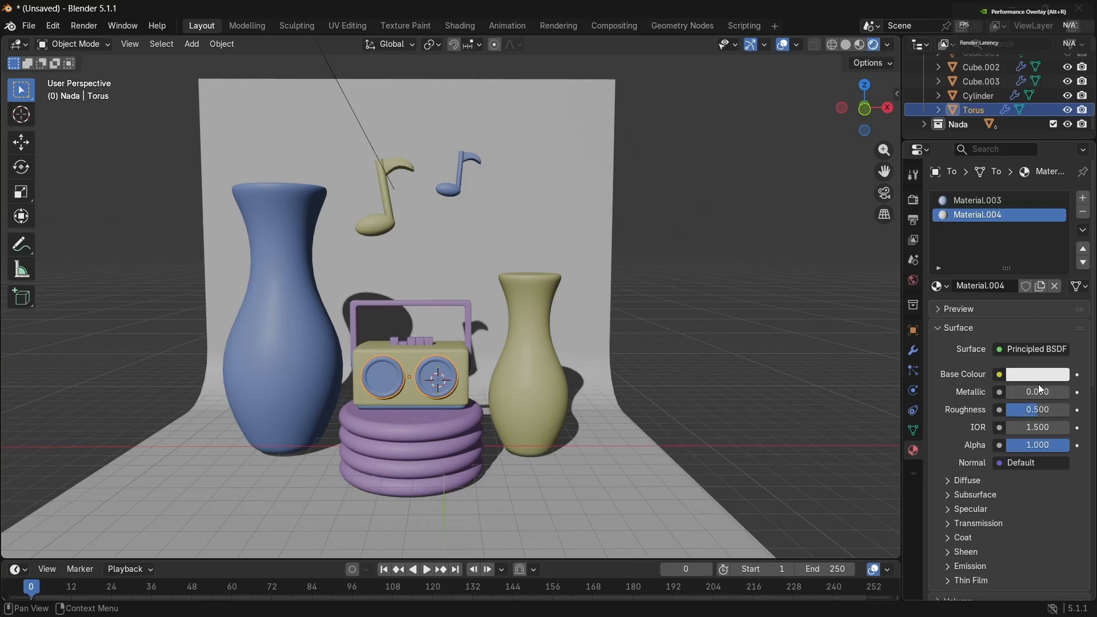
Step: Try a dark grey base colour (#5F5F5F) on the speakers' second material
click(1057, 375)
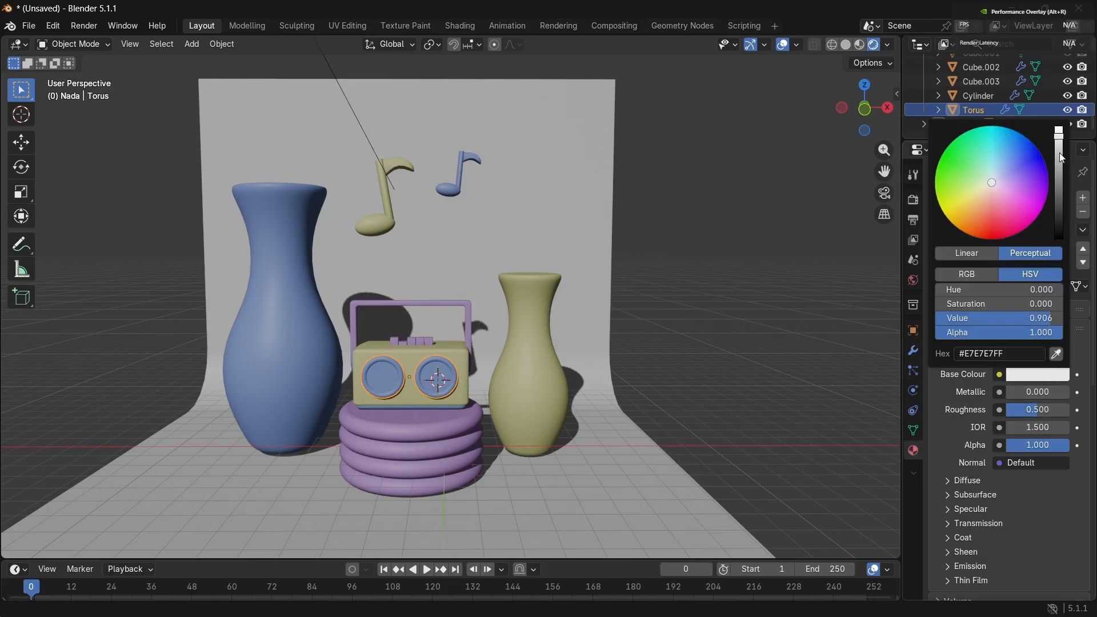
drag(1059, 152, 1059, 197)
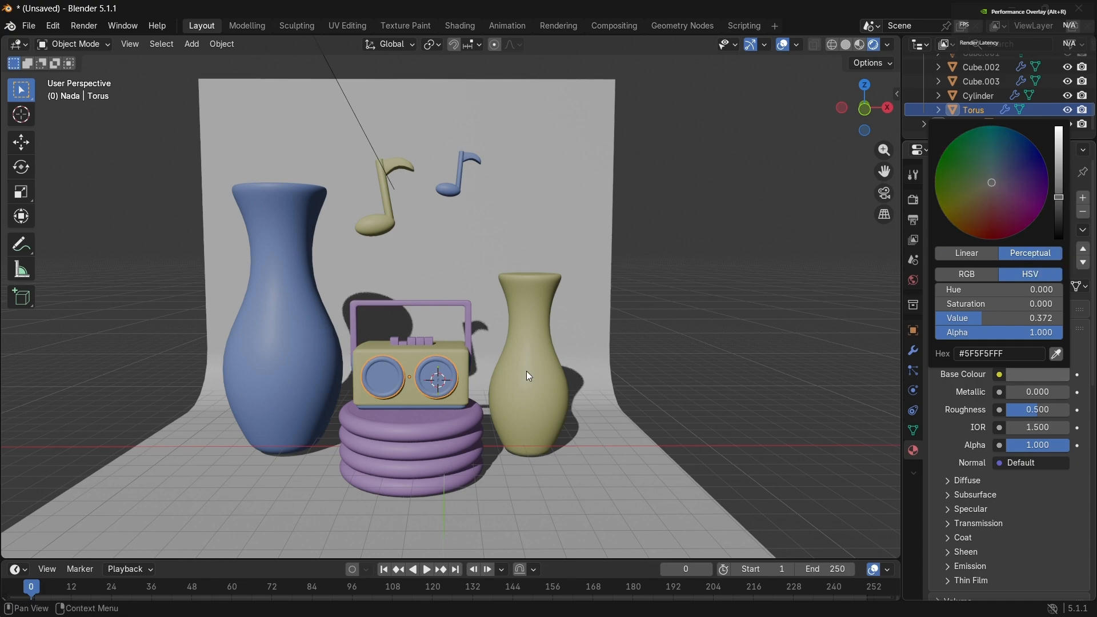
click(432, 383)
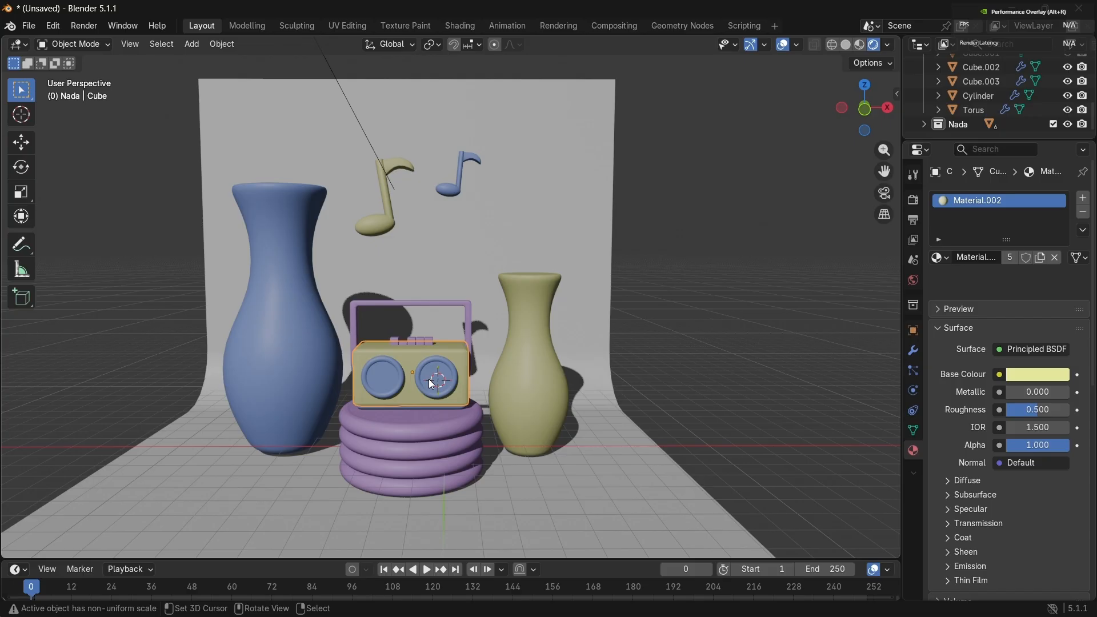
click(431, 383)
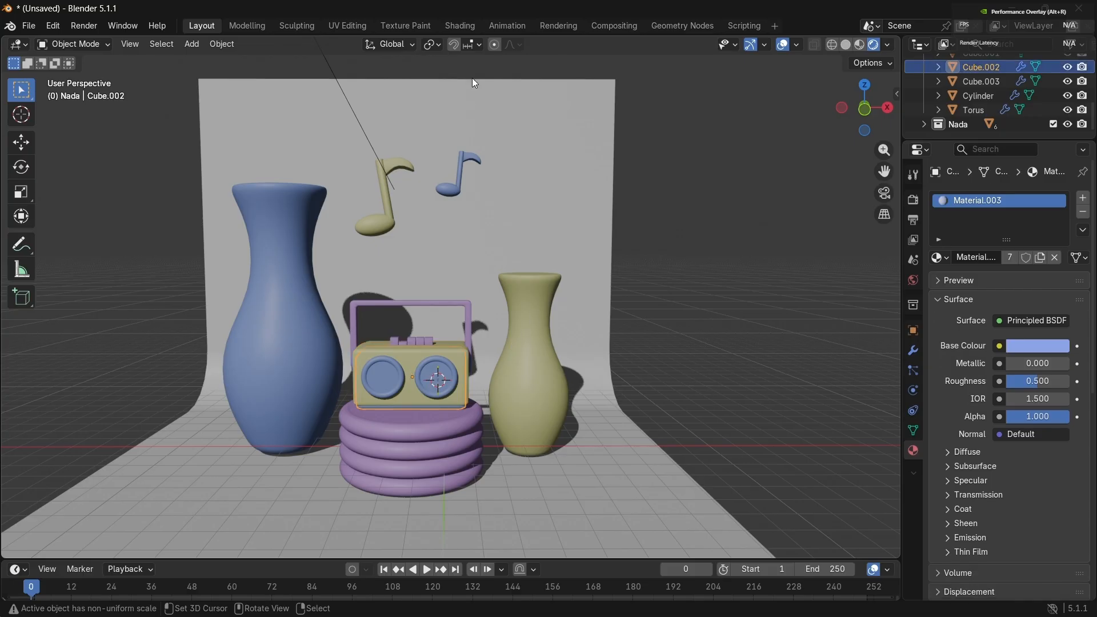
Step: Assign the white Material.004 to the inner front faces of the radio's speakers, leaving the rims on Material.003
click(437, 359)
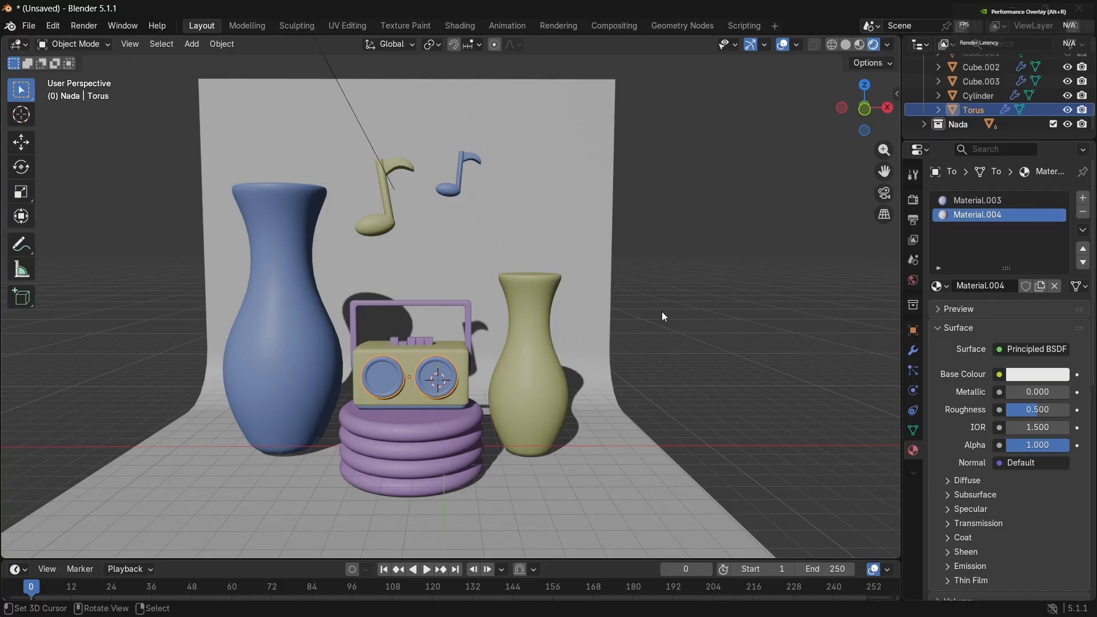
key(Tab)
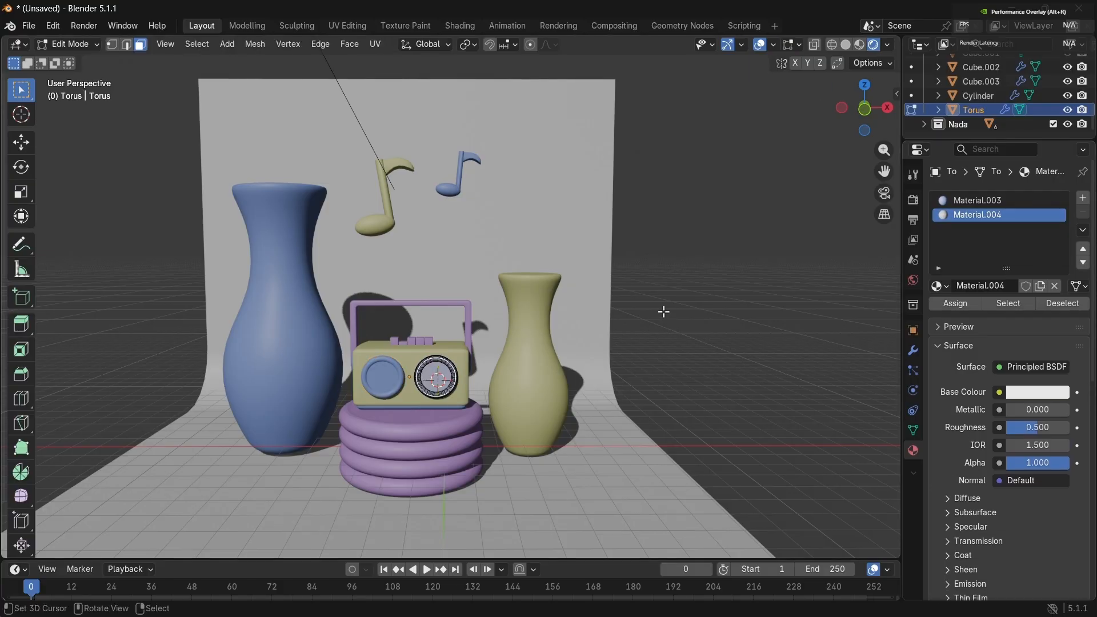
right_click(441, 369)
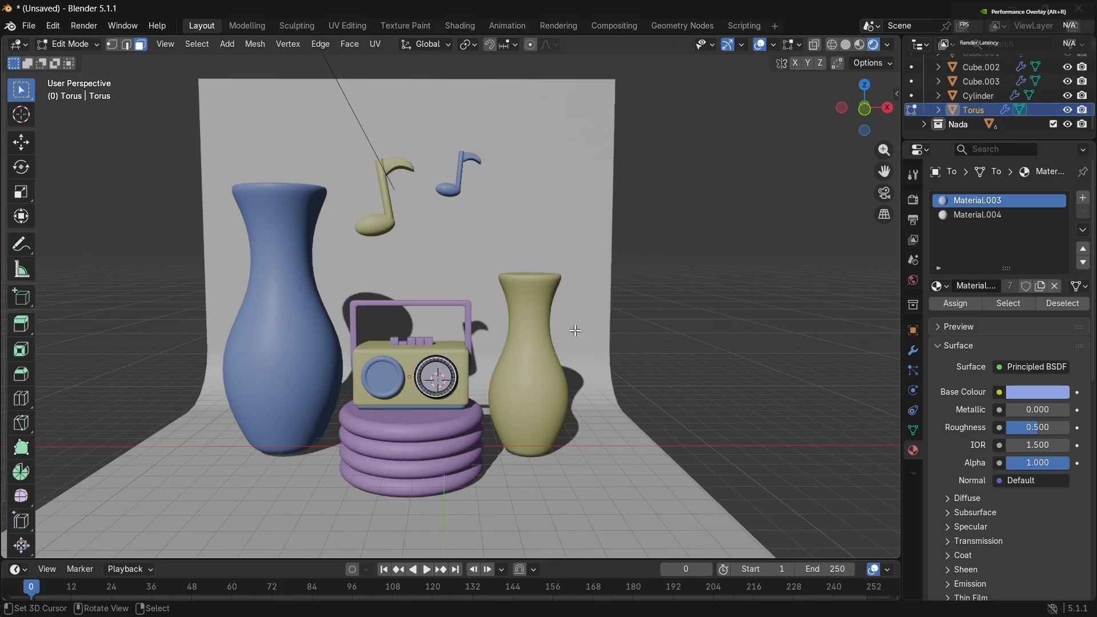
click(981, 212)
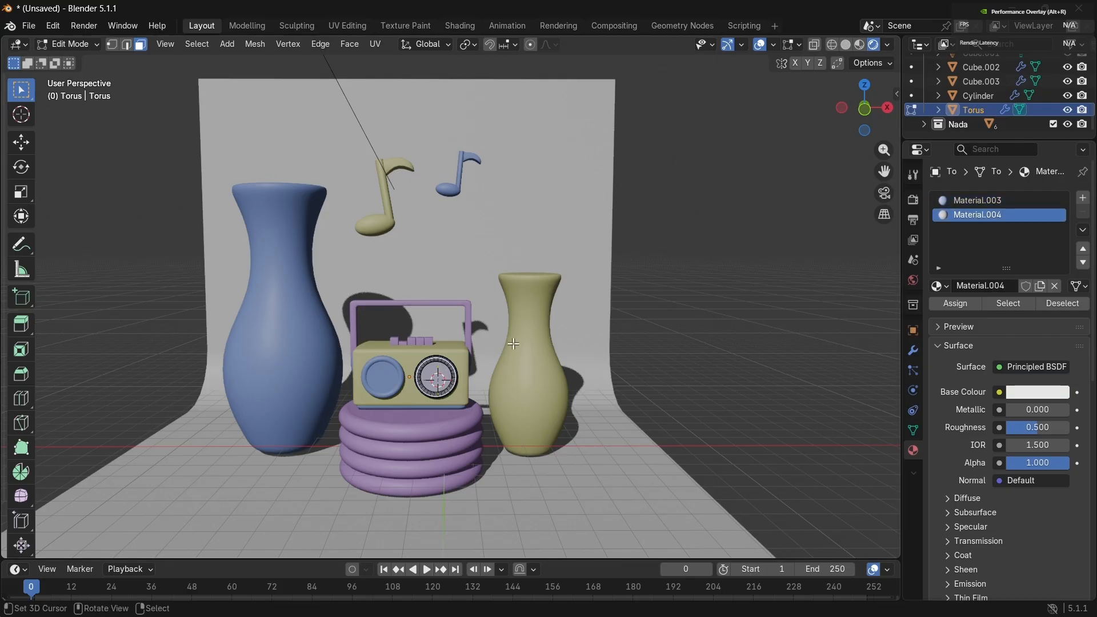
middle_drag(513, 344, 935, 305)
click(936, 306)
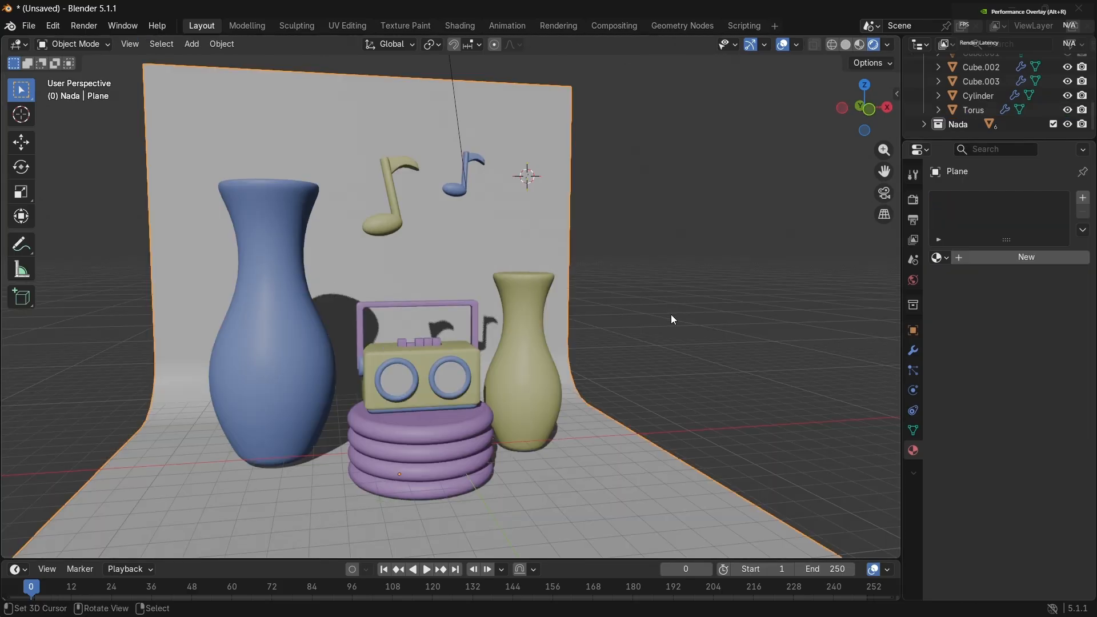
Step: Create a new material for the backdrop plane and give it a soft violet-blue base colour
click(974, 257)
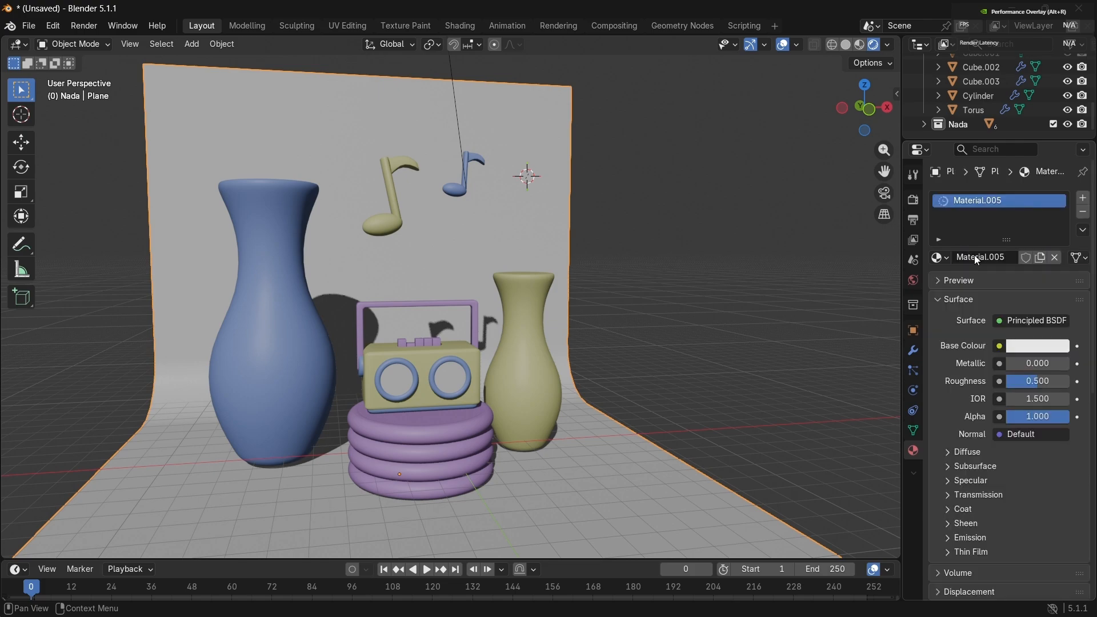
click(1024, 345)
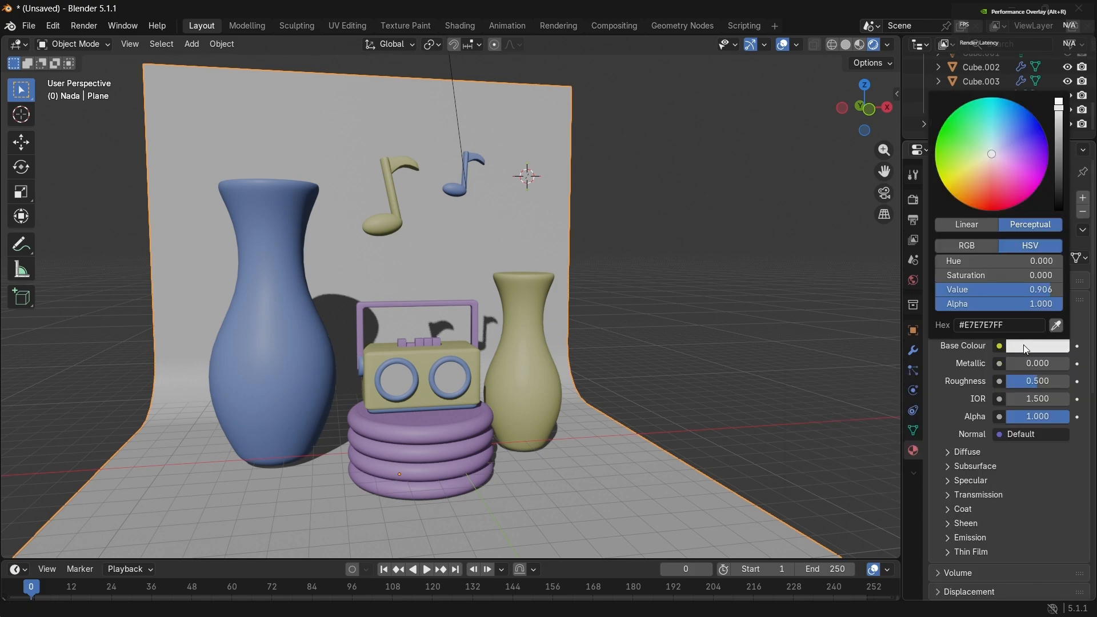
click(1025, 147)
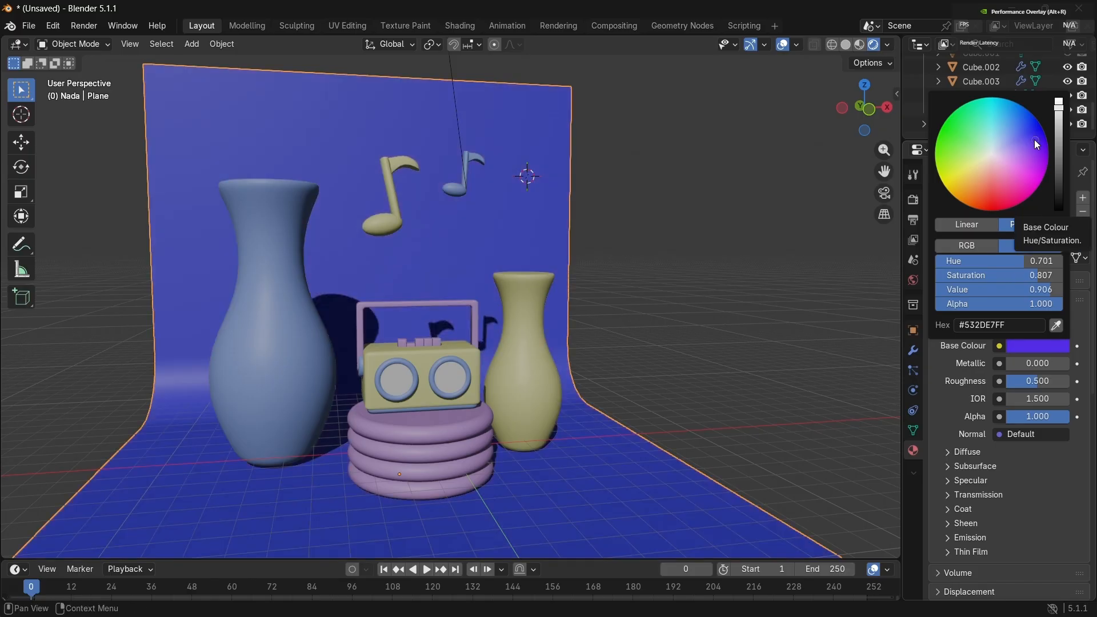
click(1019, 143)
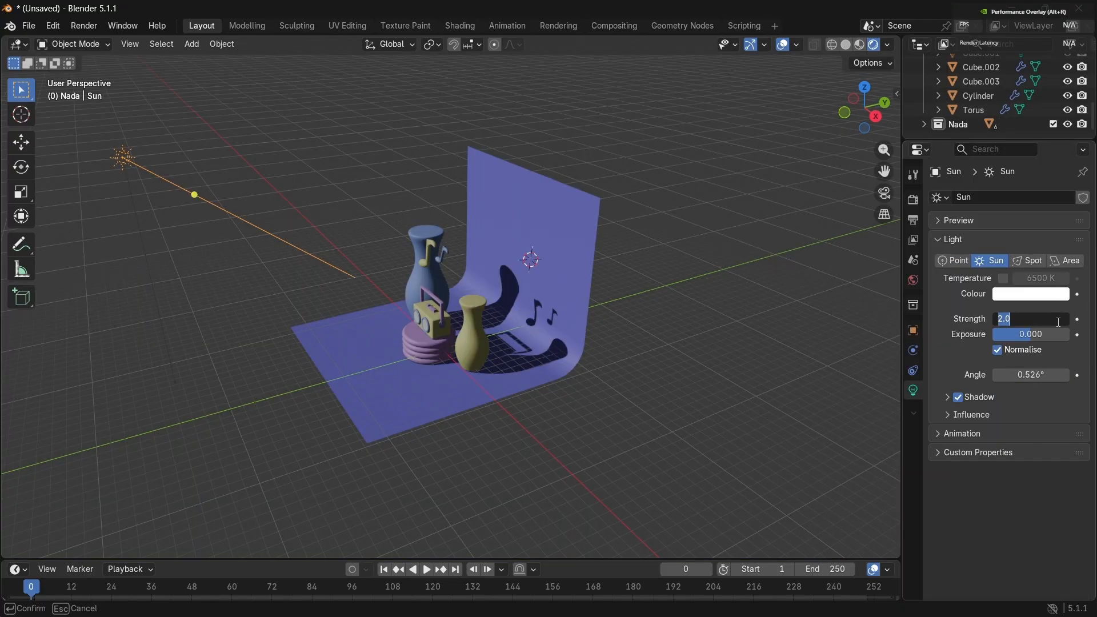
Step: Set the sun light's strength to 3
text(3)
key(Return)
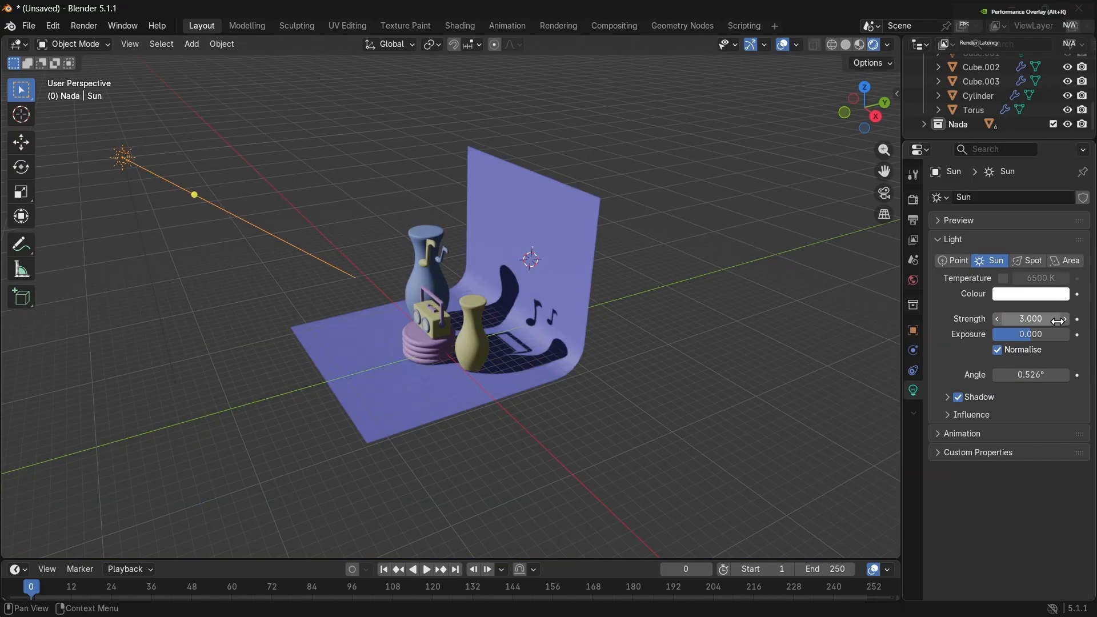
middle_drag(632, 423, 683, 423)
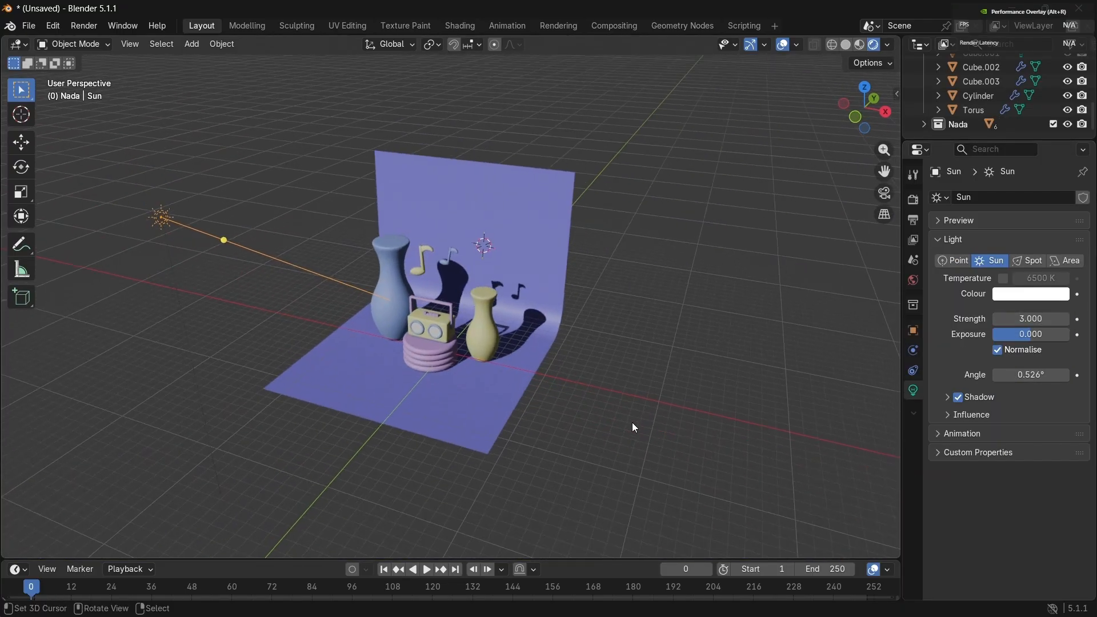
scroll(632, 423, up, 1)
Step: Enable Raytracing in the render settings and set the colour management look to Medium High Contrast
click(913, 199)
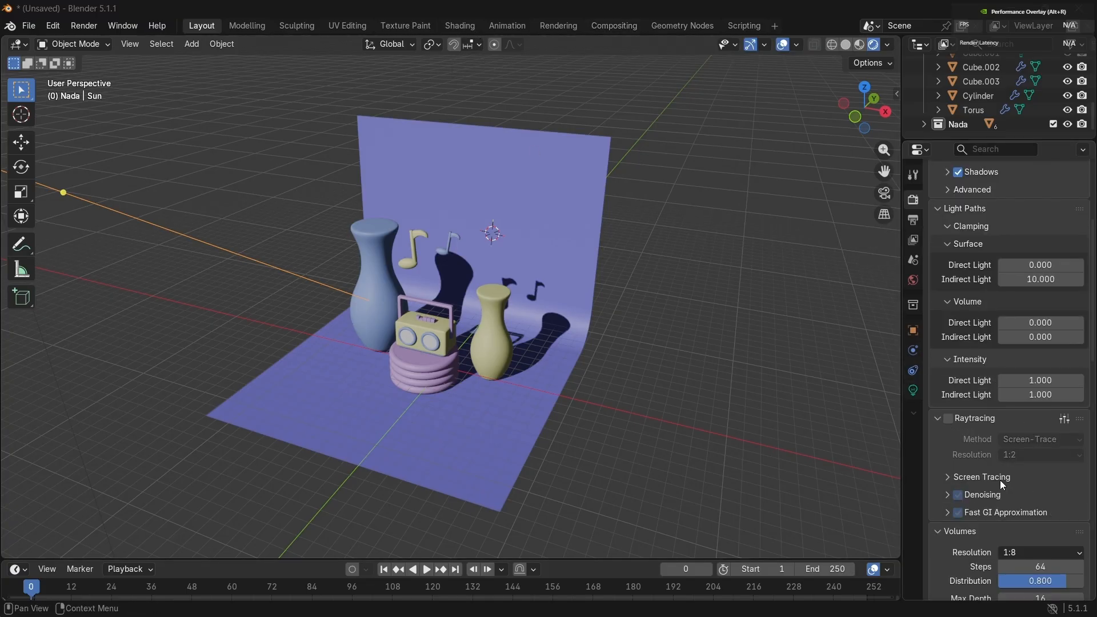
click(948, 419)
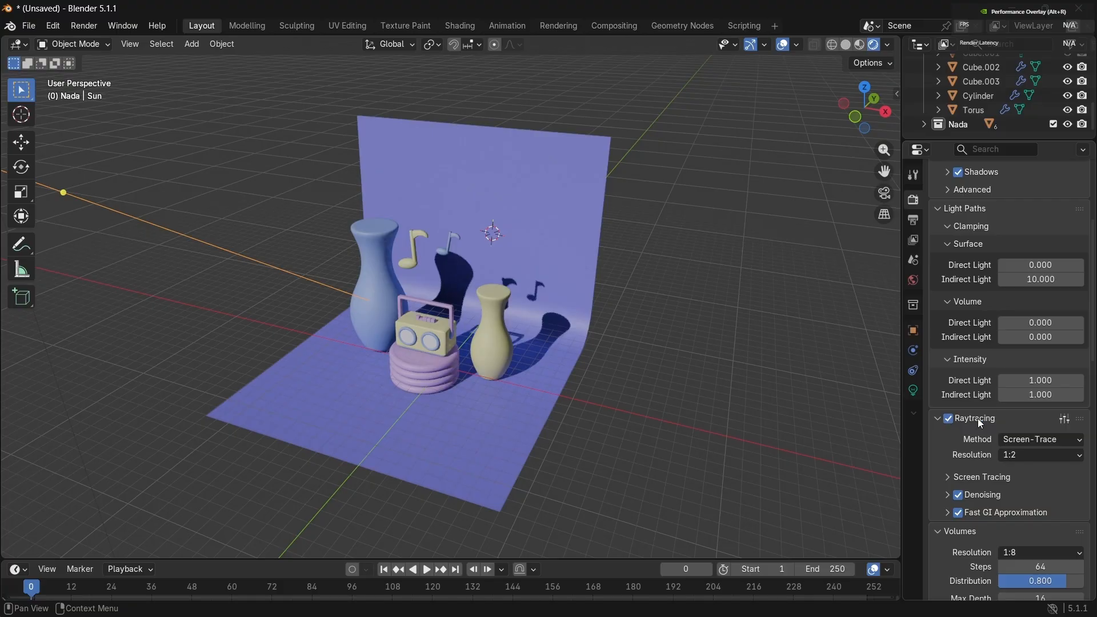
scroll(942, 590, down, 15)
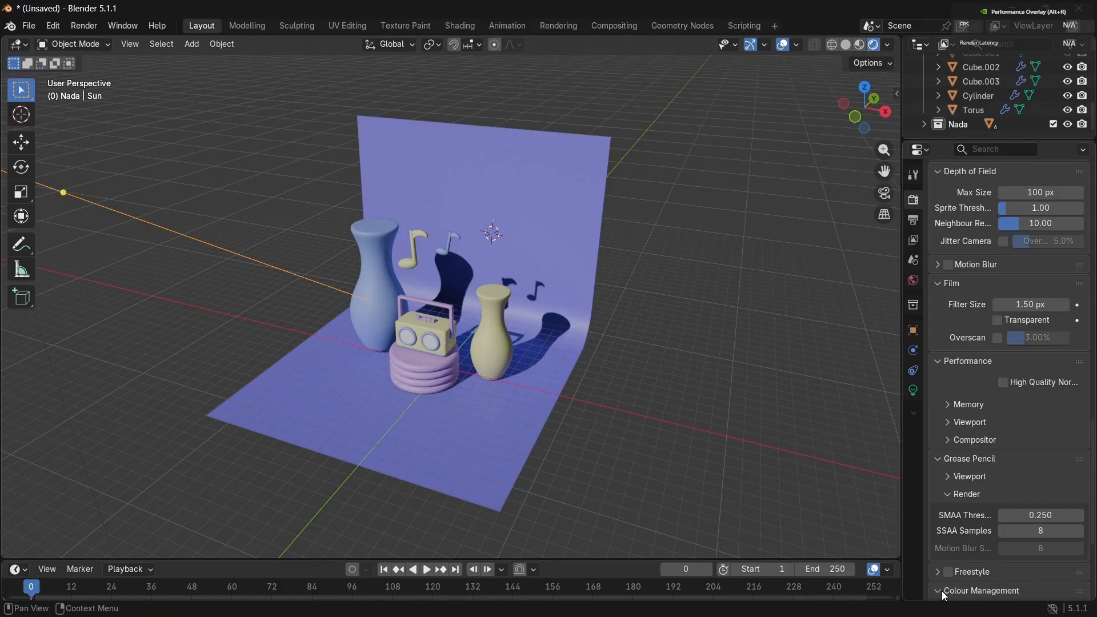
scroll(971, 564, down, 7)
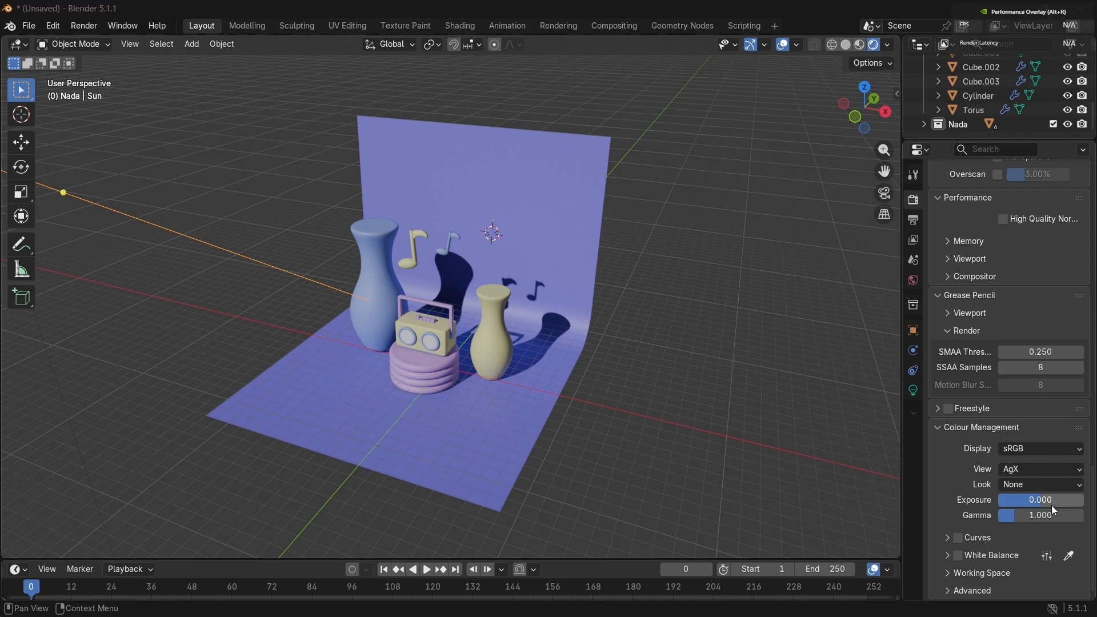
click(1061, 484)
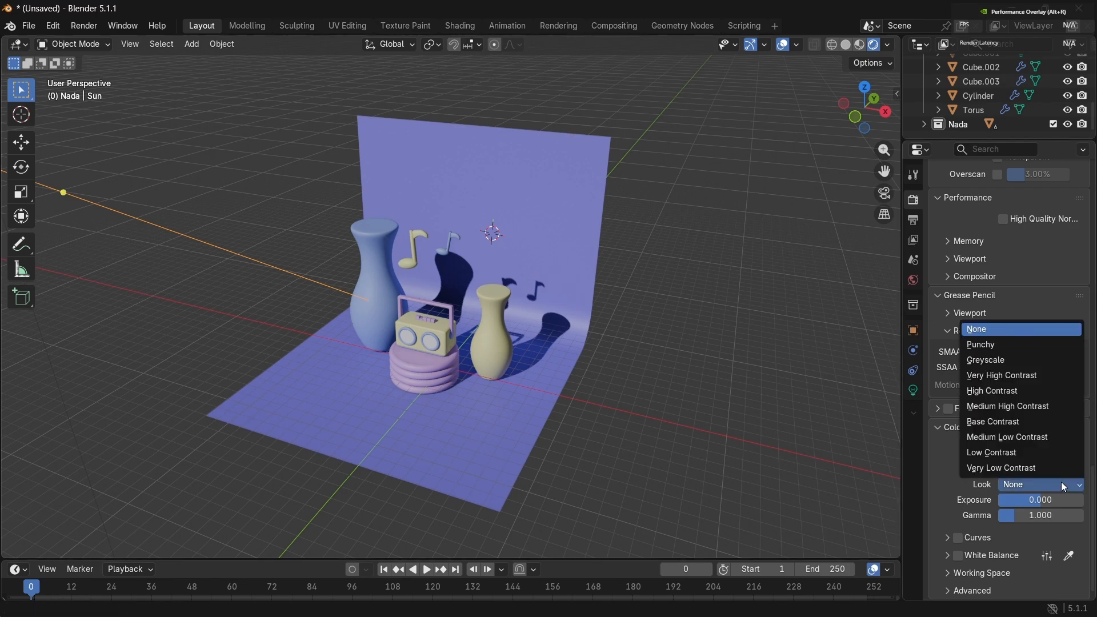
click(1030, 406)
Step: Set the world background colour to a dark blue-violet
click(913, 280)
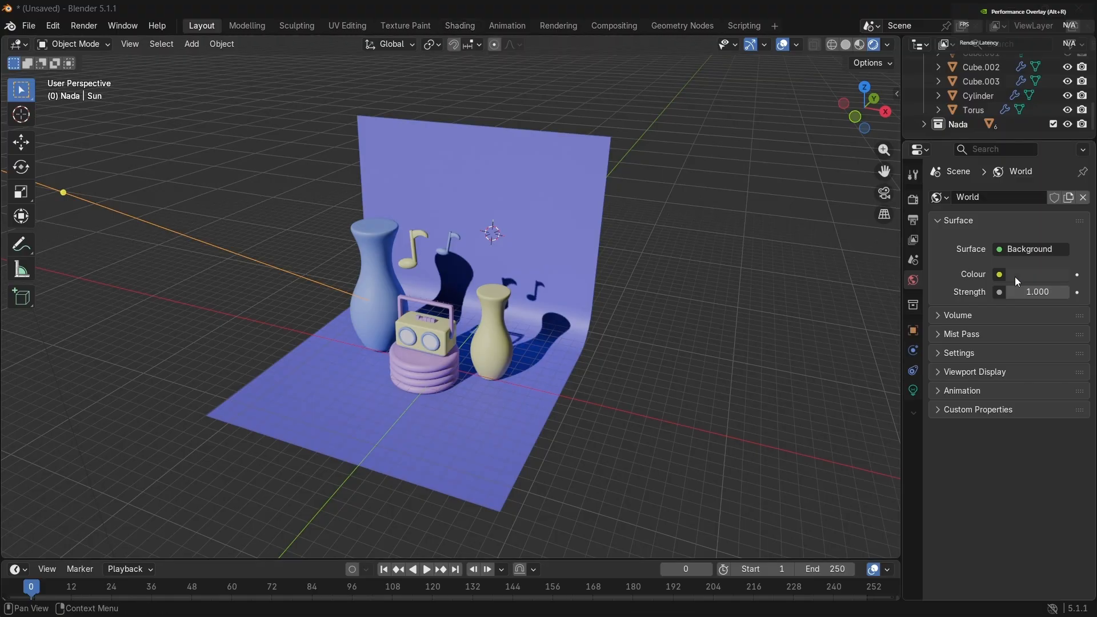
click(1035, 280)
mouse_move(997, 346)
mouse_down()
mouse_move(1018, 334)
mouse_move(997, 320)
mouse_move(969, 324)
mouse_move(977, 368)
mouse_move(1029, 331)
mouse_move(1009, 336)
mouse_move(1042, 328)
mouse_up()
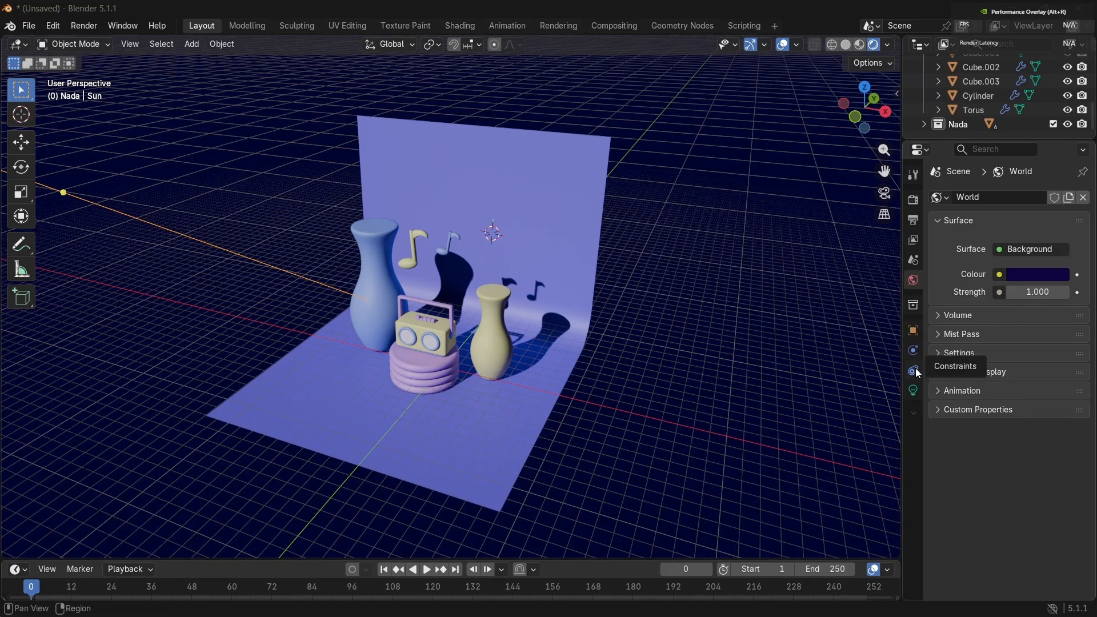
Step: Enable a transparent film background in the EEVEE render settings
click(914, 199)
scroll(968, 426, down, 12)
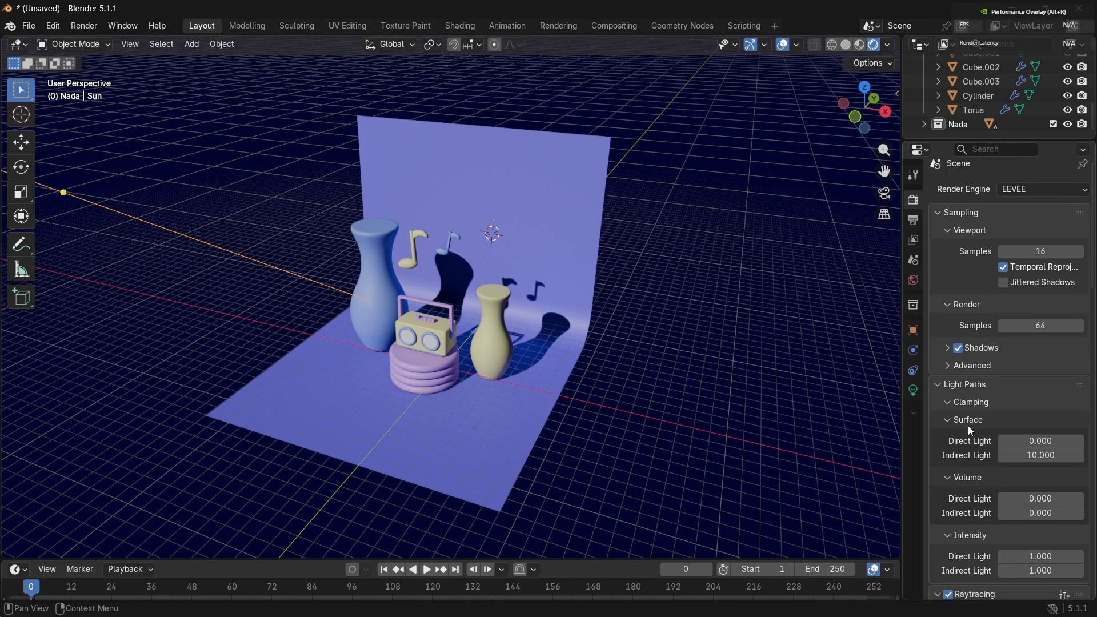
scroll(968, 426, down, 15)
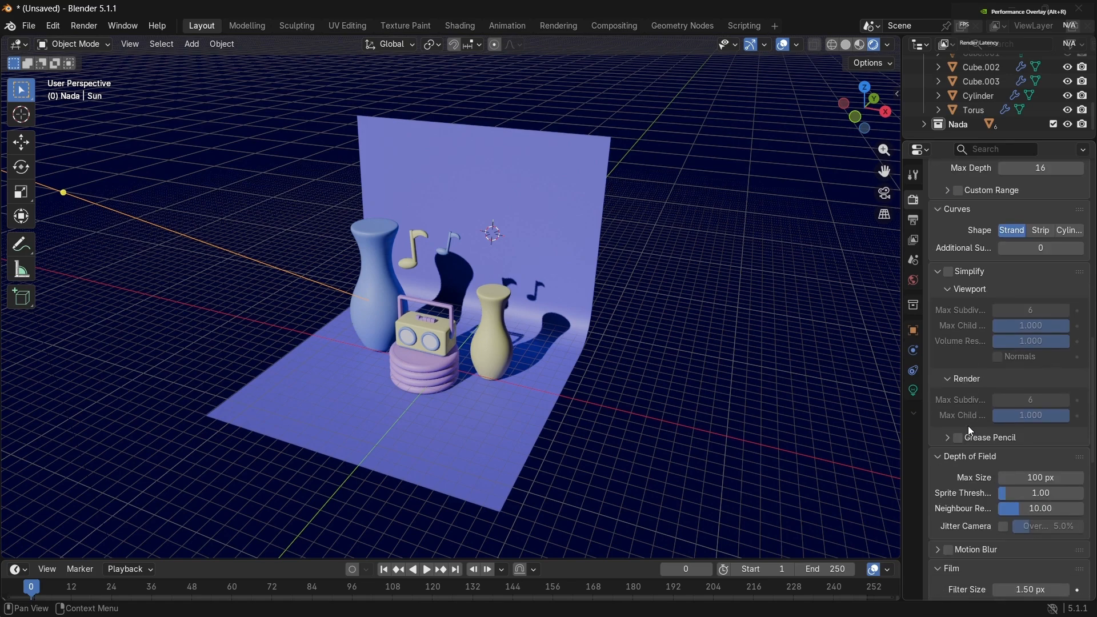
click(997, 411)
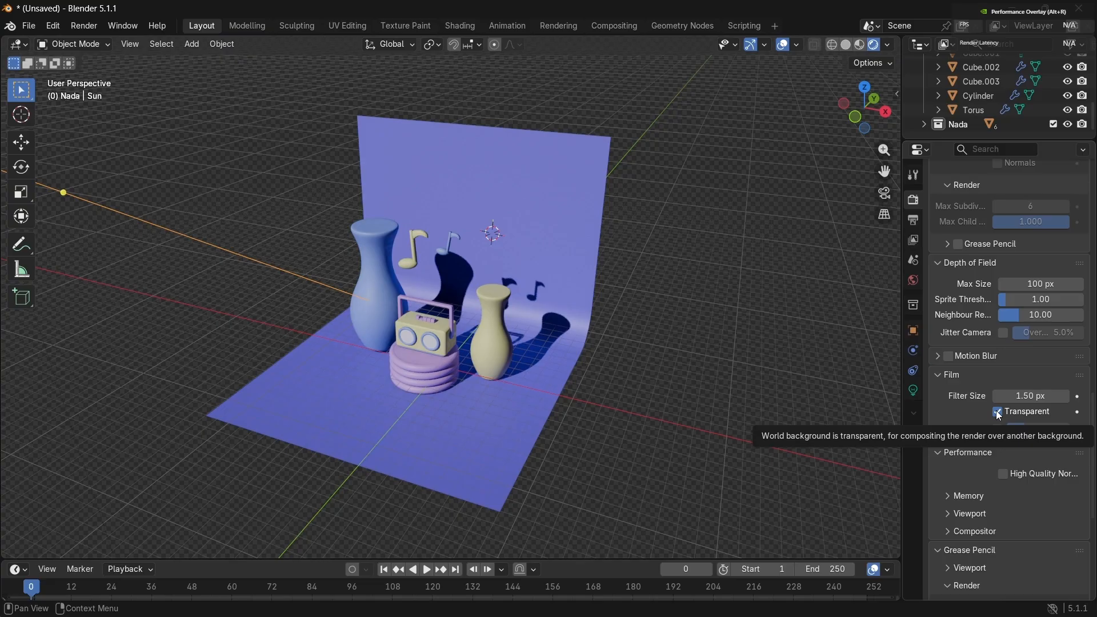
Step: Add a camera and place it in front of the scene at about X -6.5, Y -21.4, Z 10.8 m
key(shift+a)
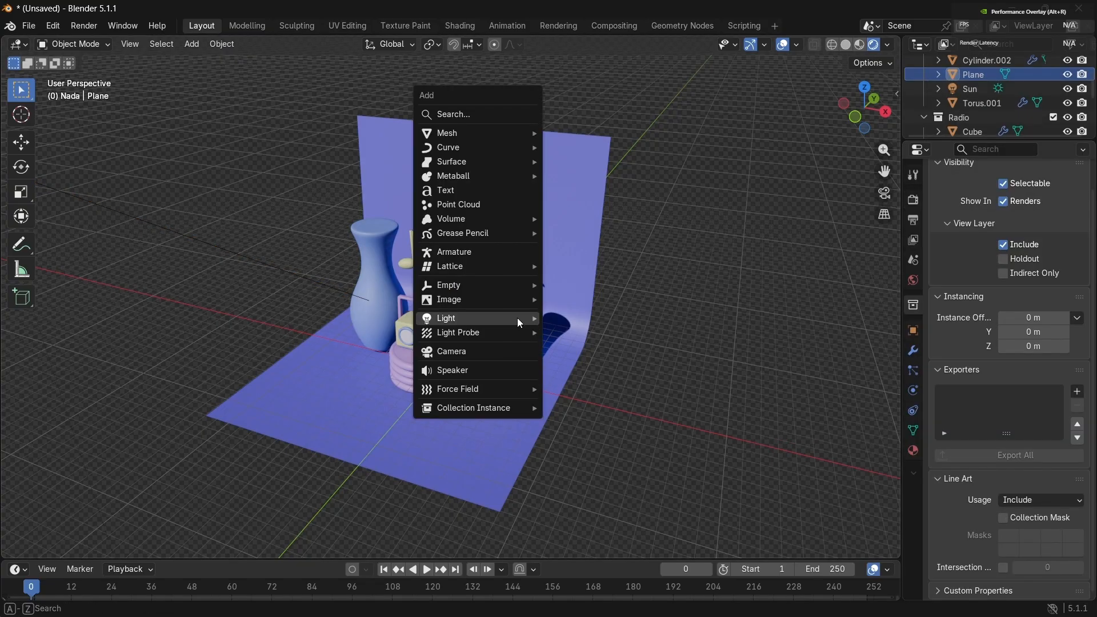
mouse_move(517, 318)
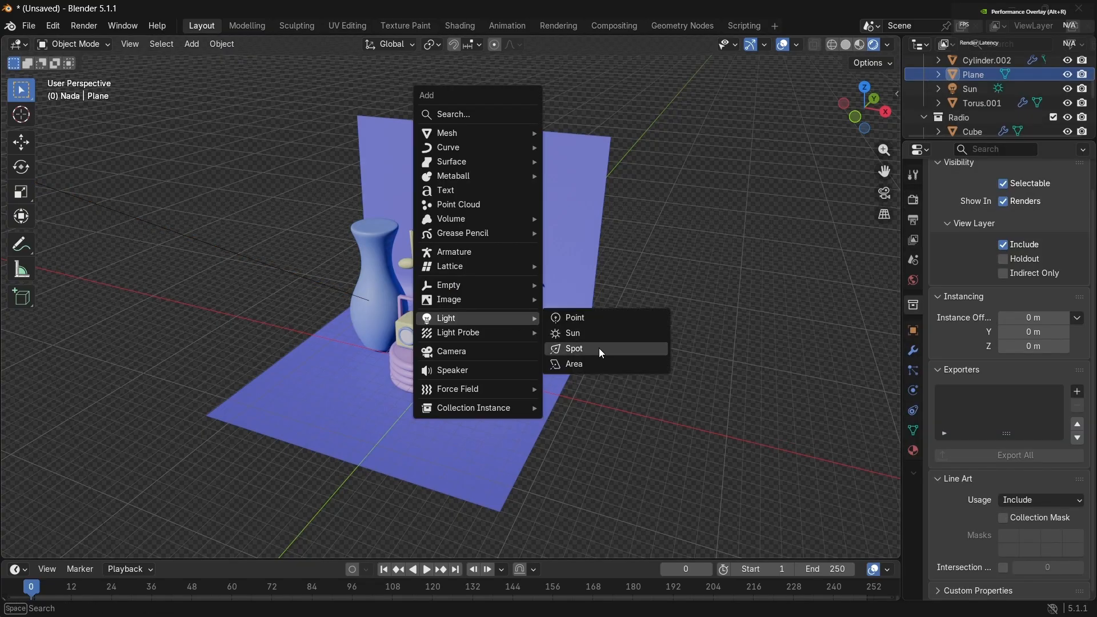
click(481, 351)
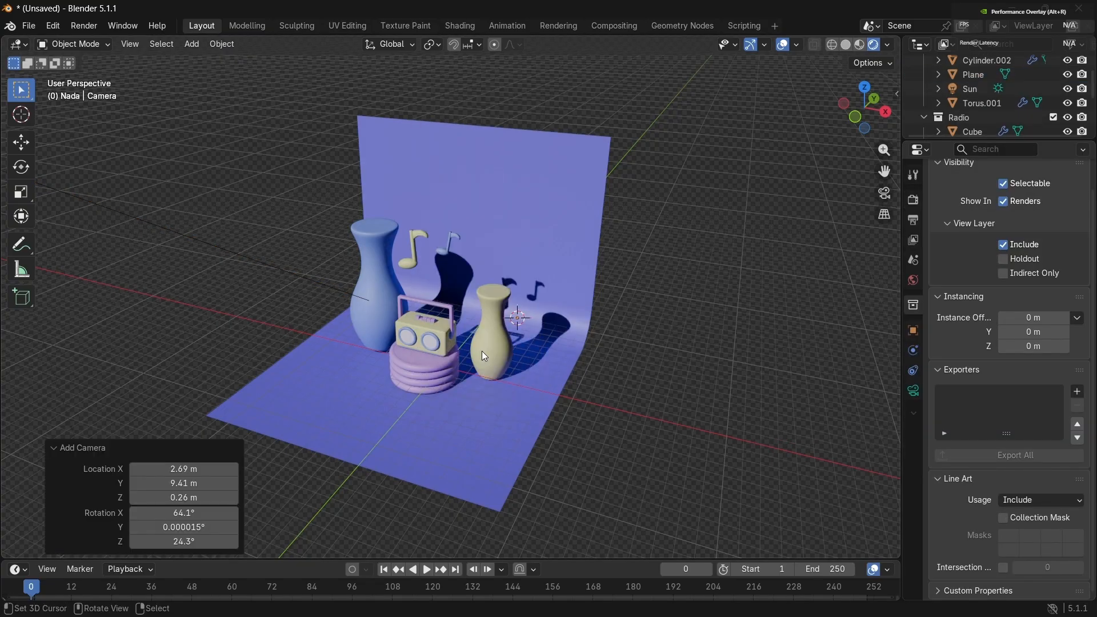
key(g)
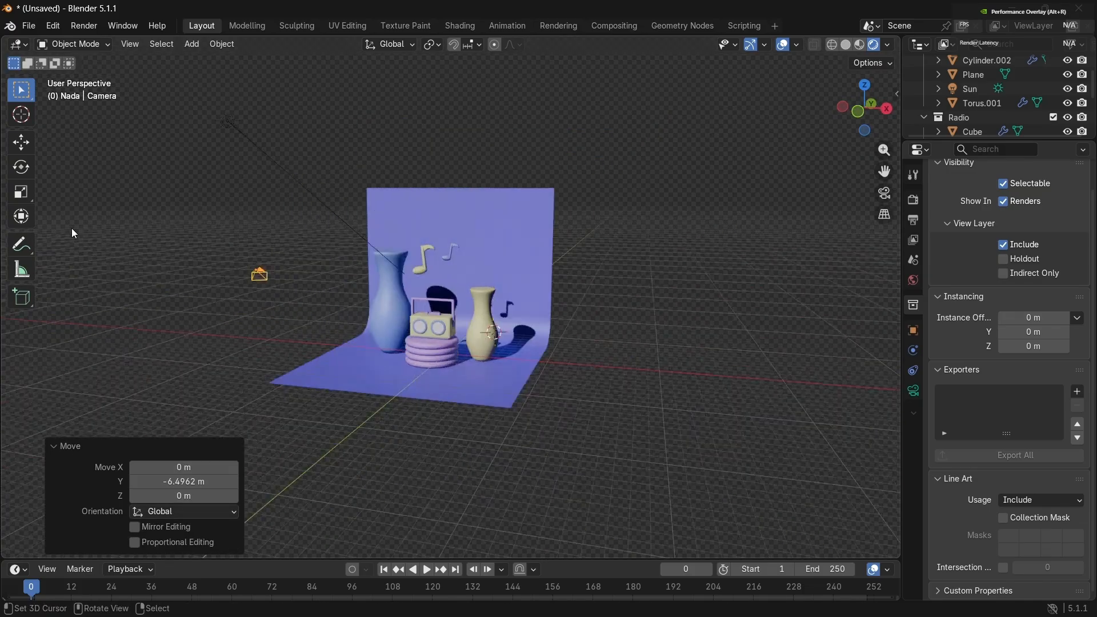
middle_drag(72, 230, 117, 229)
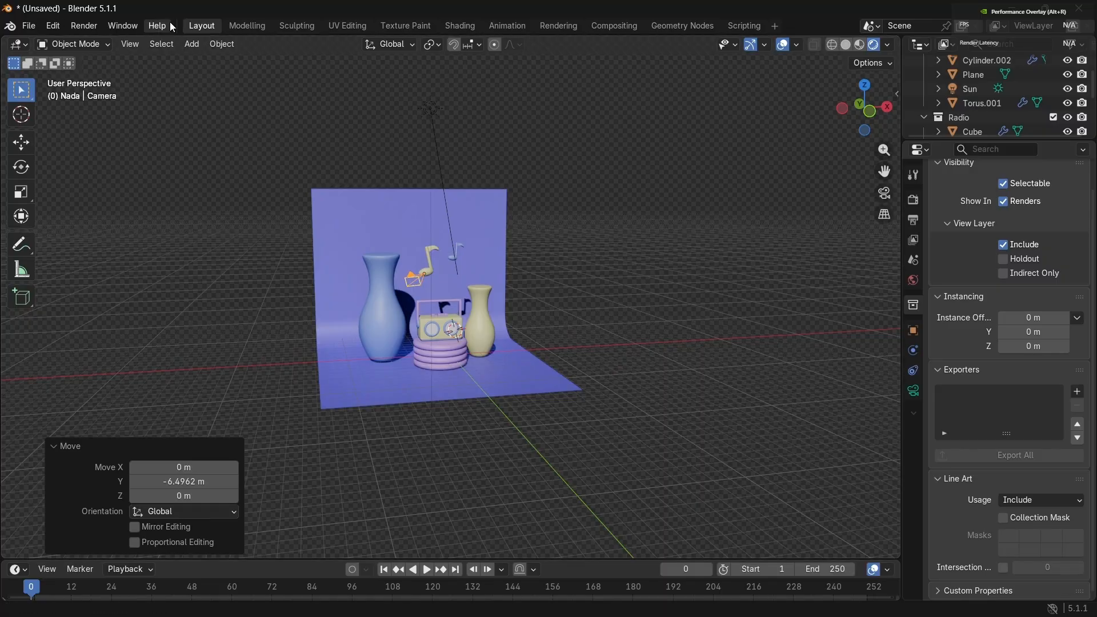
Step: Lock the camera to the view in camera perspective and frame the vases, radio and music notes
click(884, 193)
key(n)
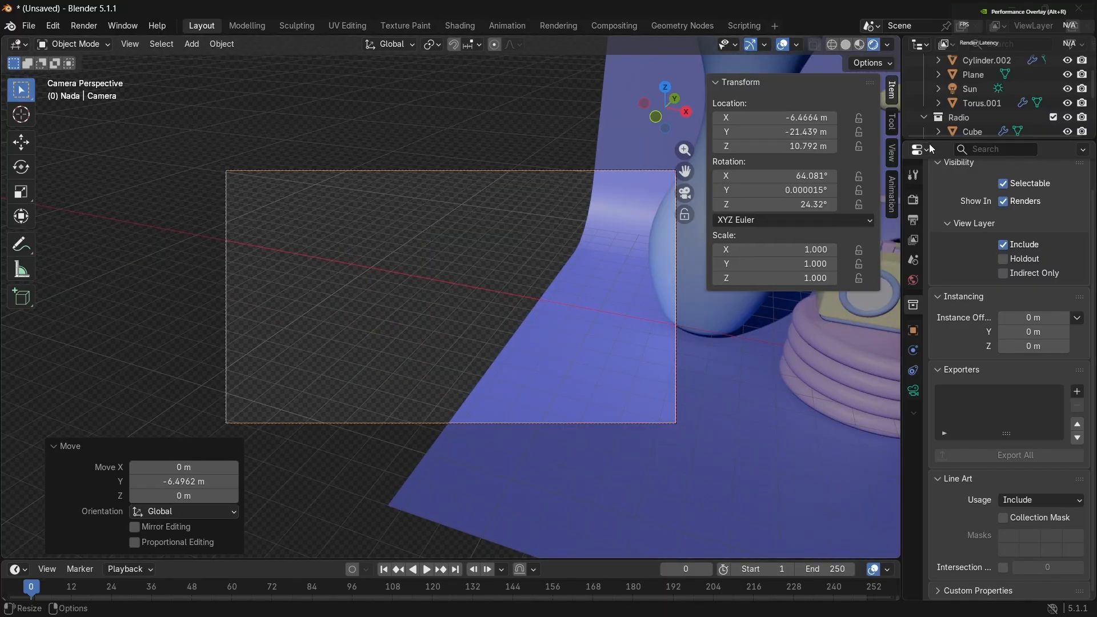
click(891, 154)
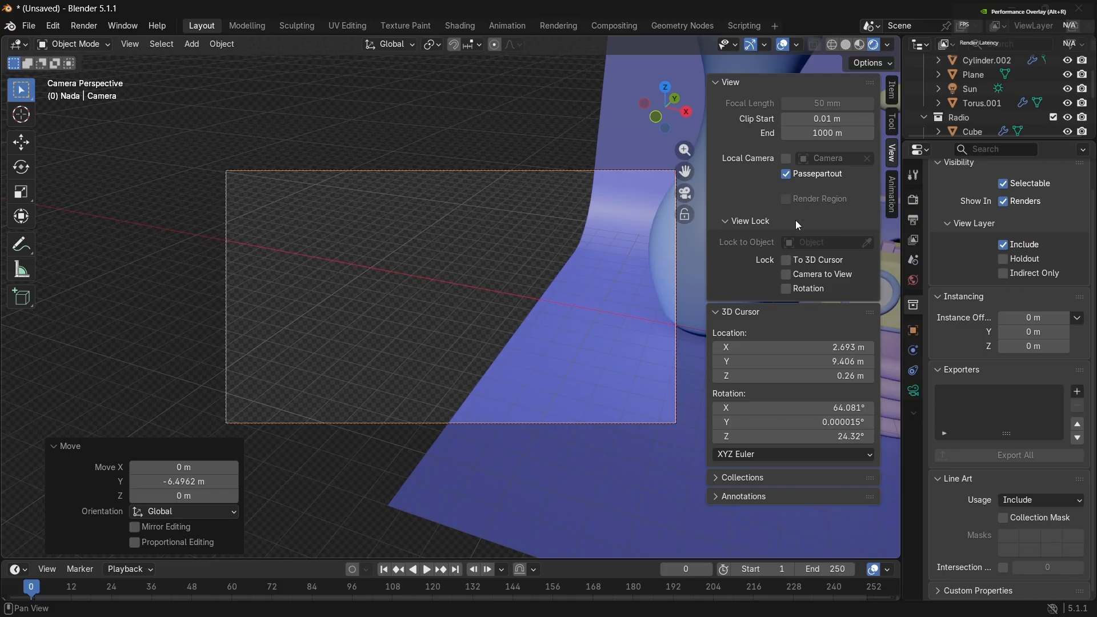
click(786, 274)
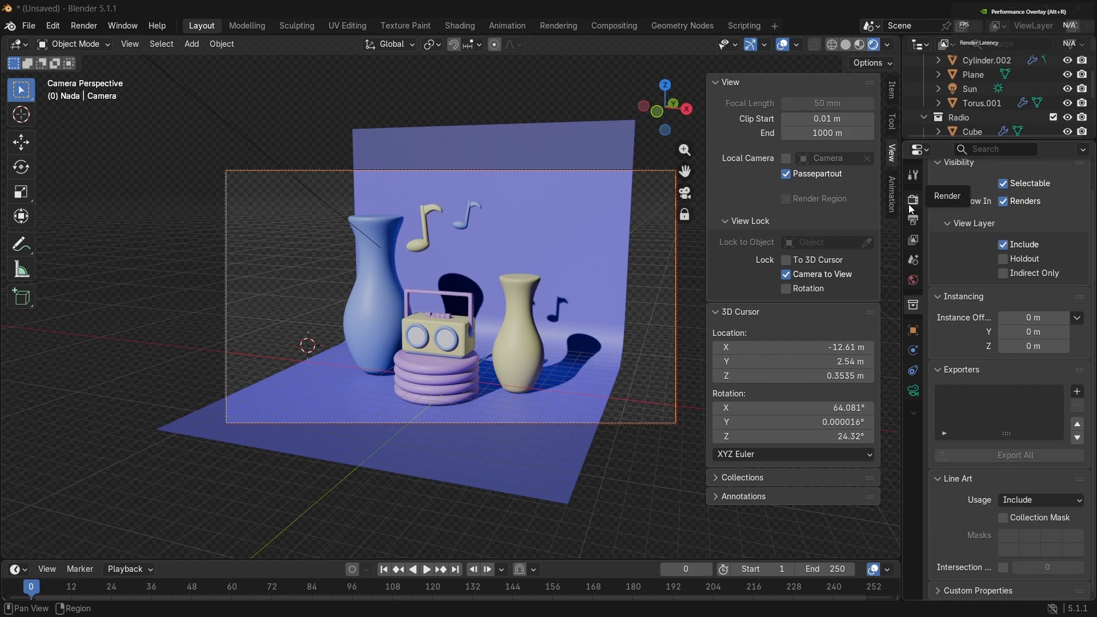
Step: Set the output resolution to 2000 x 2000 px and tighten the camera framing on the objects
click(911, 223)
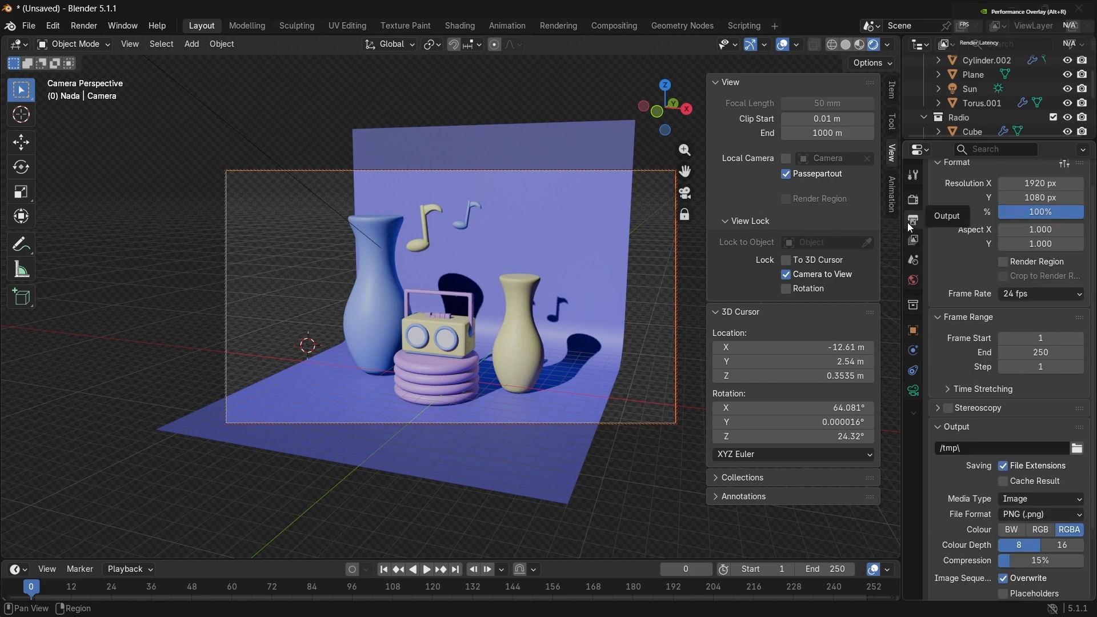
click(1058, 184)
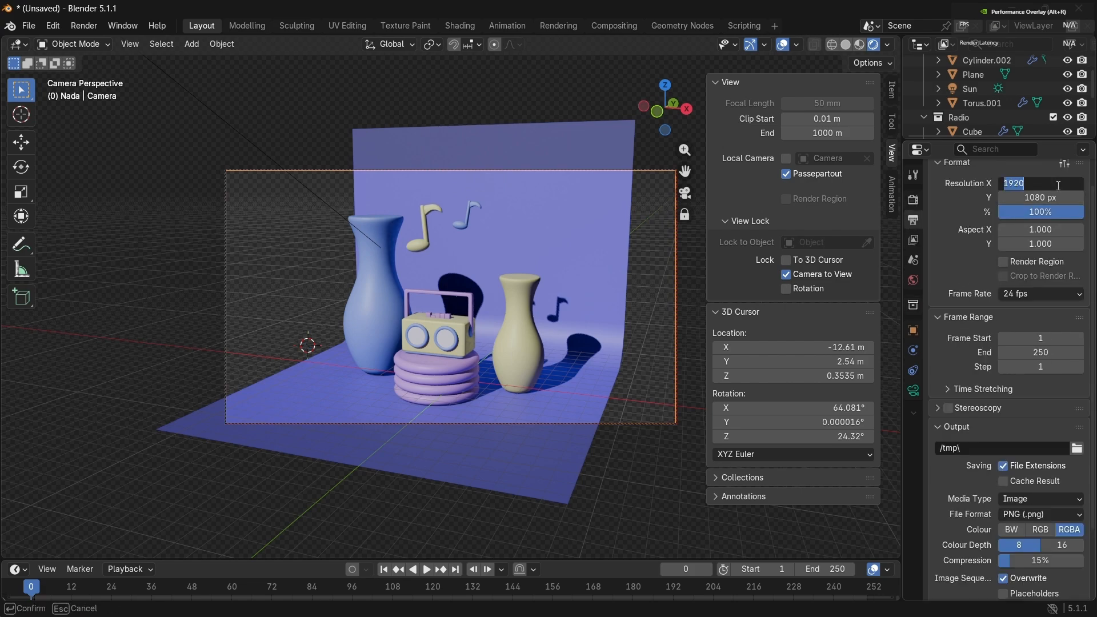
text(2000)
key(Return)
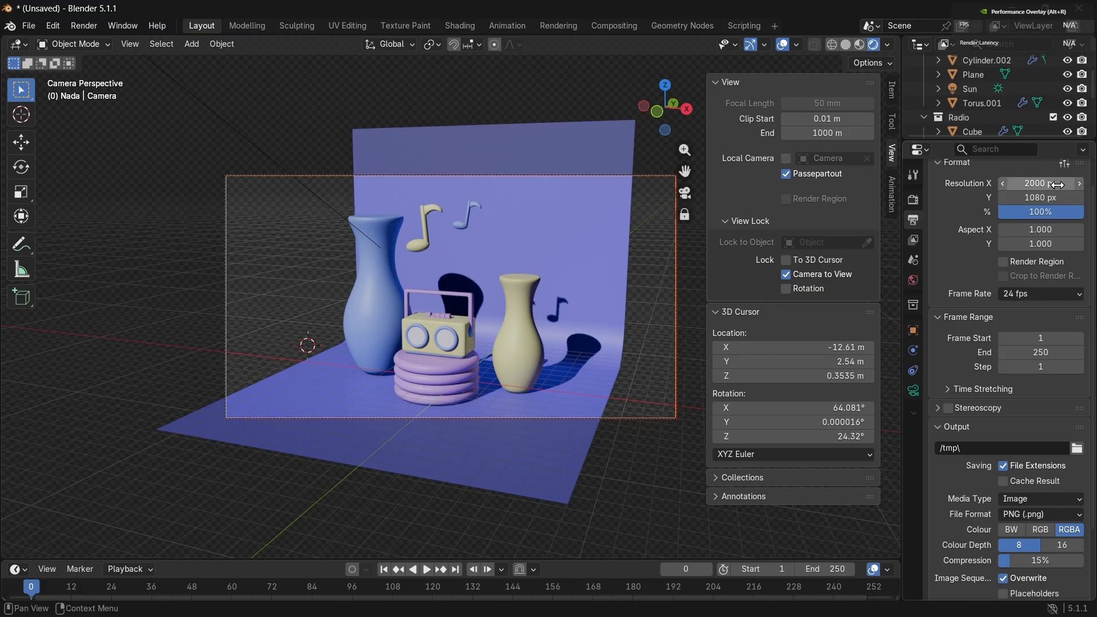
click(1053, 197)
text(2000)
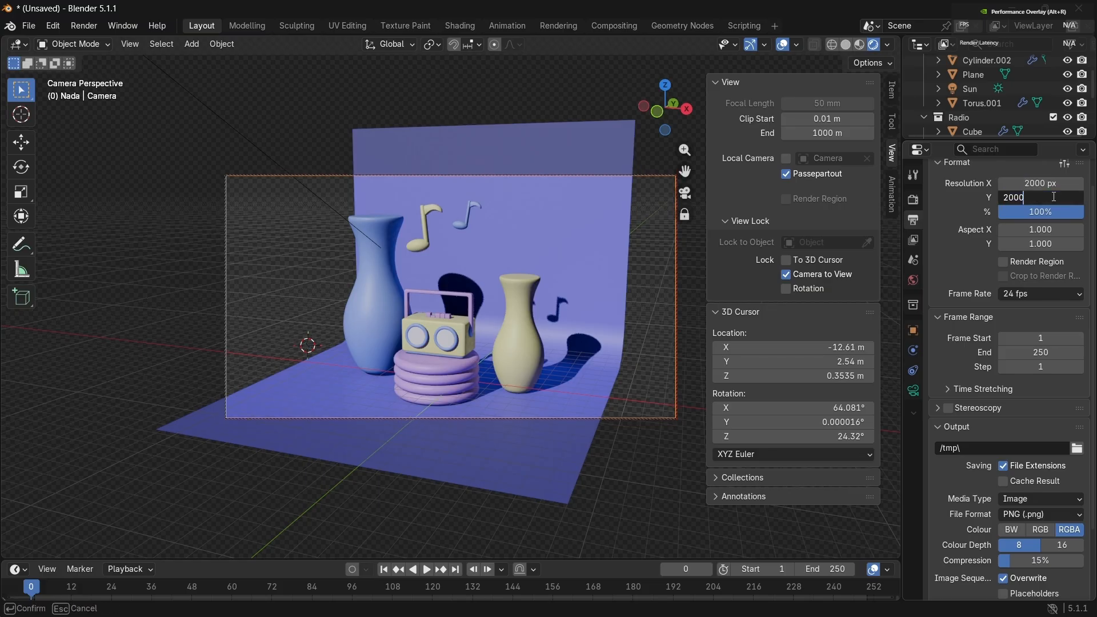
key(Return)
scroll(469, 63, up, 3)
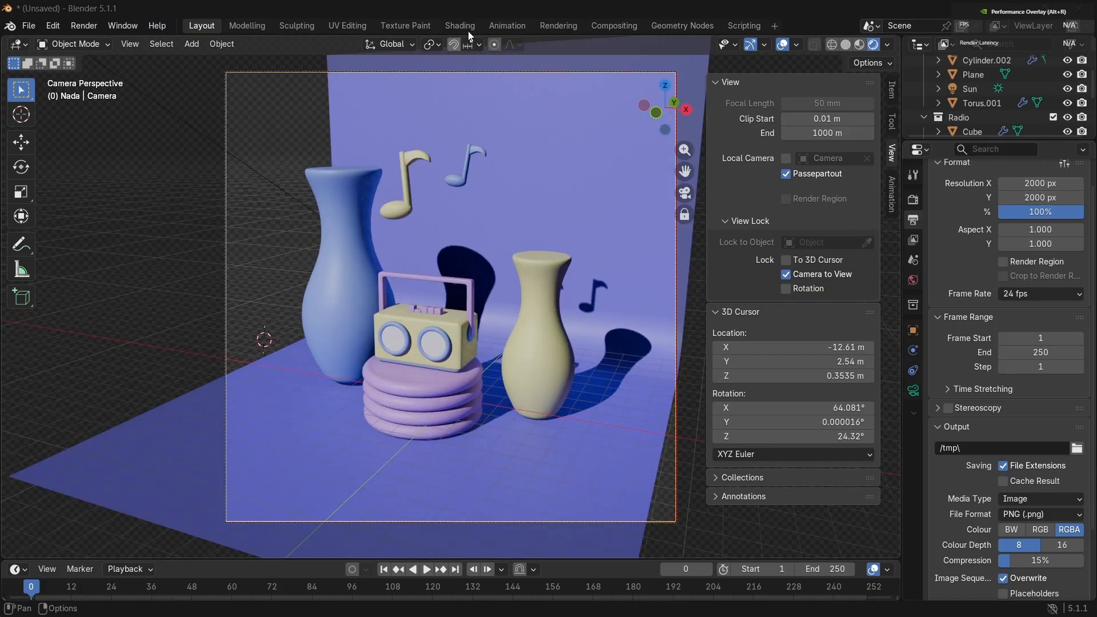
Step: Unlock the camera from the view and widen the backdrop plane along X until it fills the camera frame
click(786, 274)
click(527, 525)
key(s)
key(x)
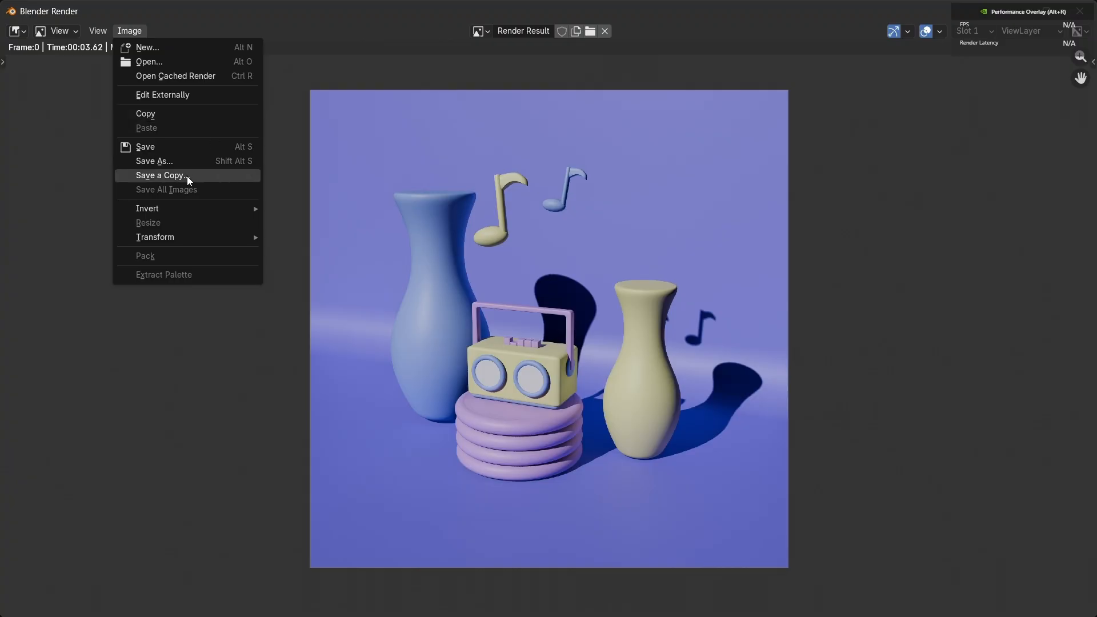
Step: Save the rendered image as project1.png in the Documents folder and close the render window
click(194, 164)
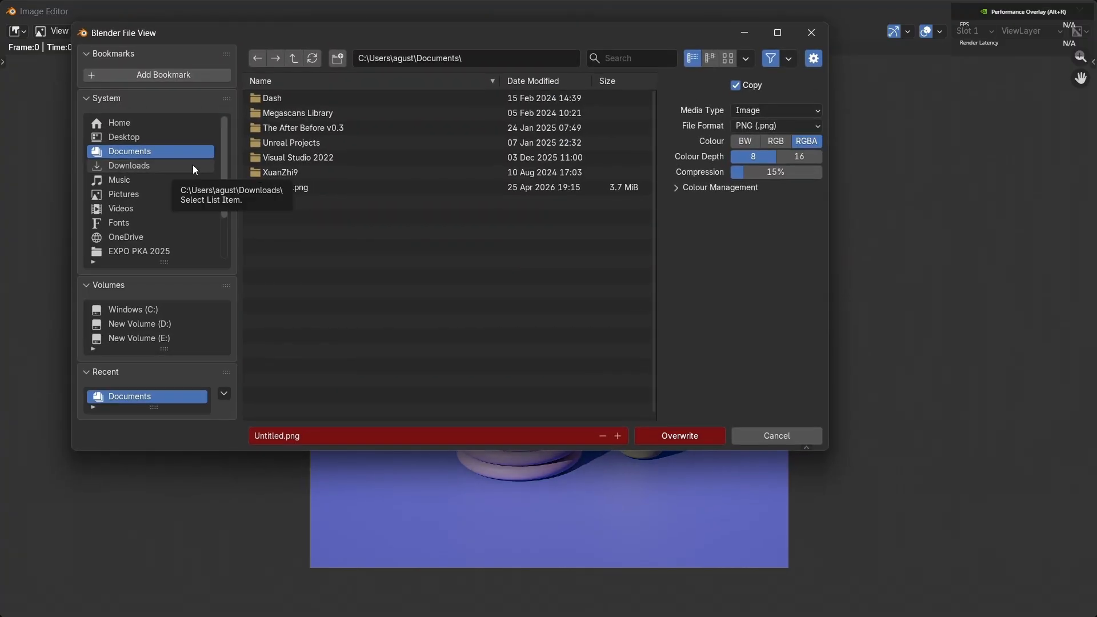
click(315, 438)
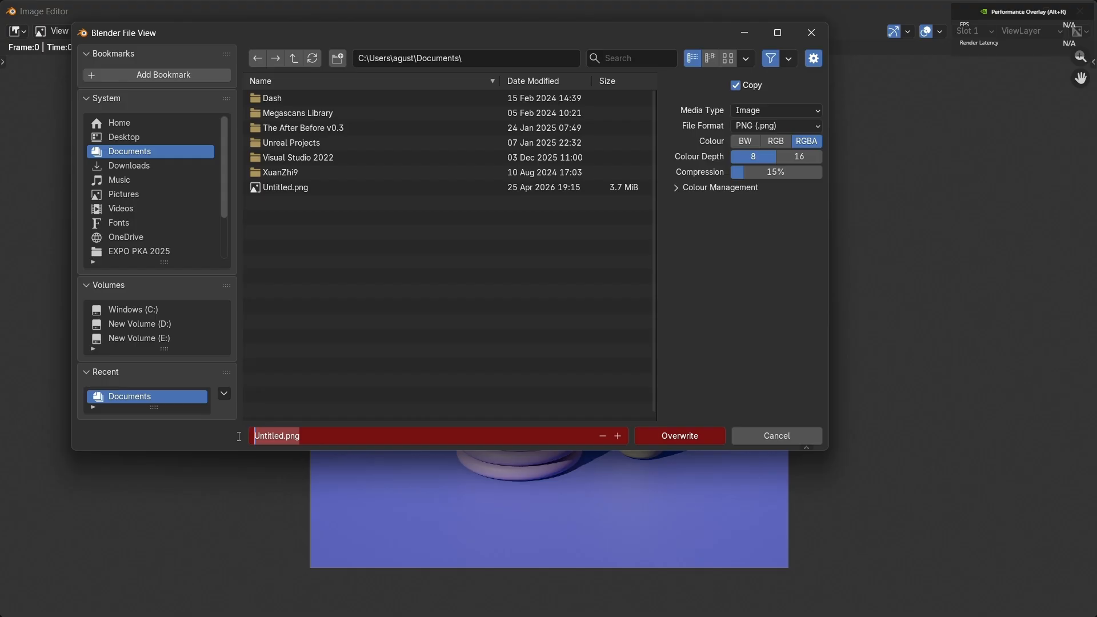
text(pro)
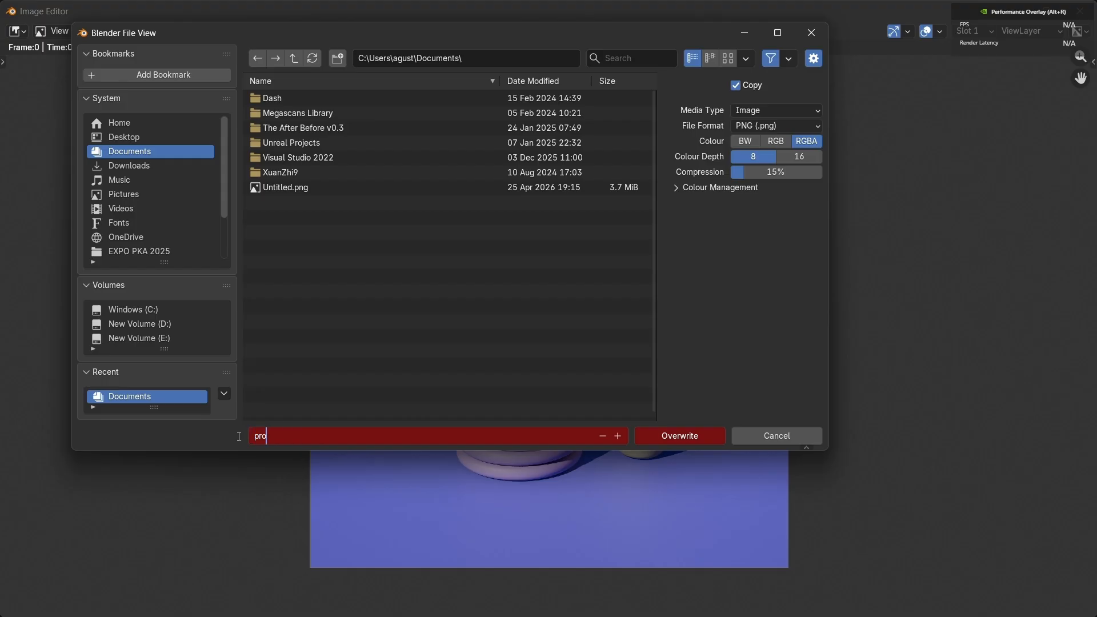
text(ject1)
key(Return)
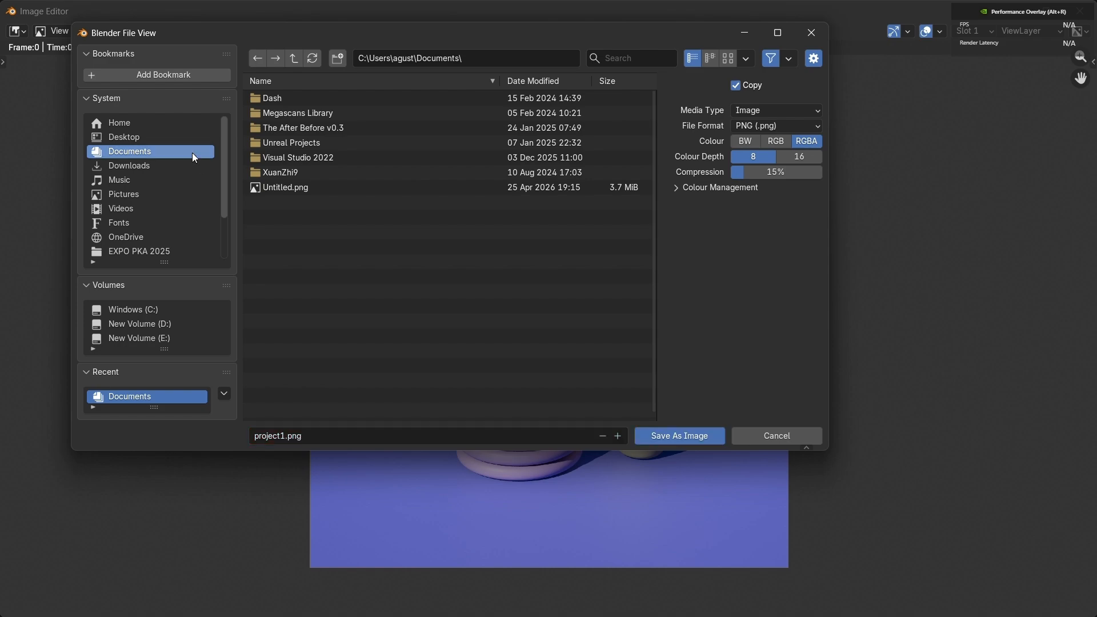
click(668, 438)
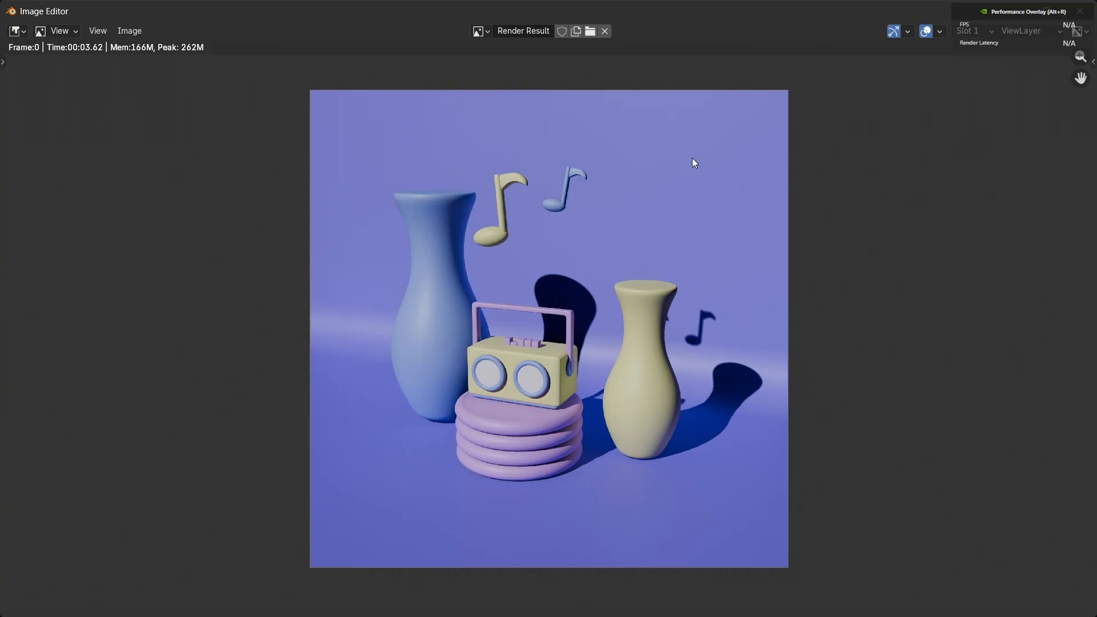
key(Escape)
Step: Move the two vases into a new collection named Vas
key(m)
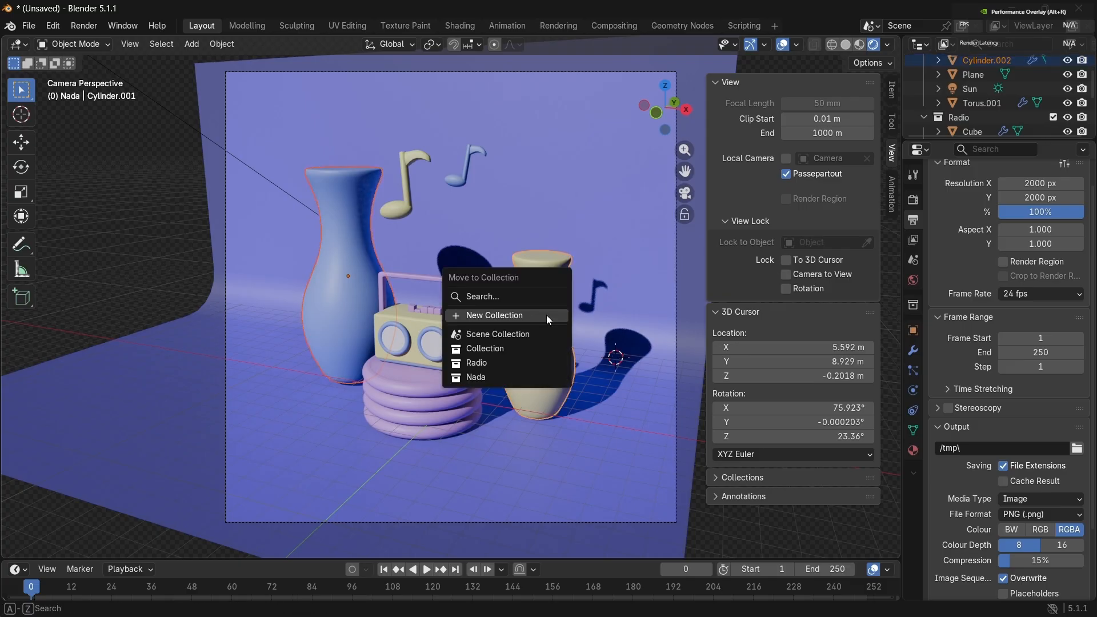
click(547, 316)
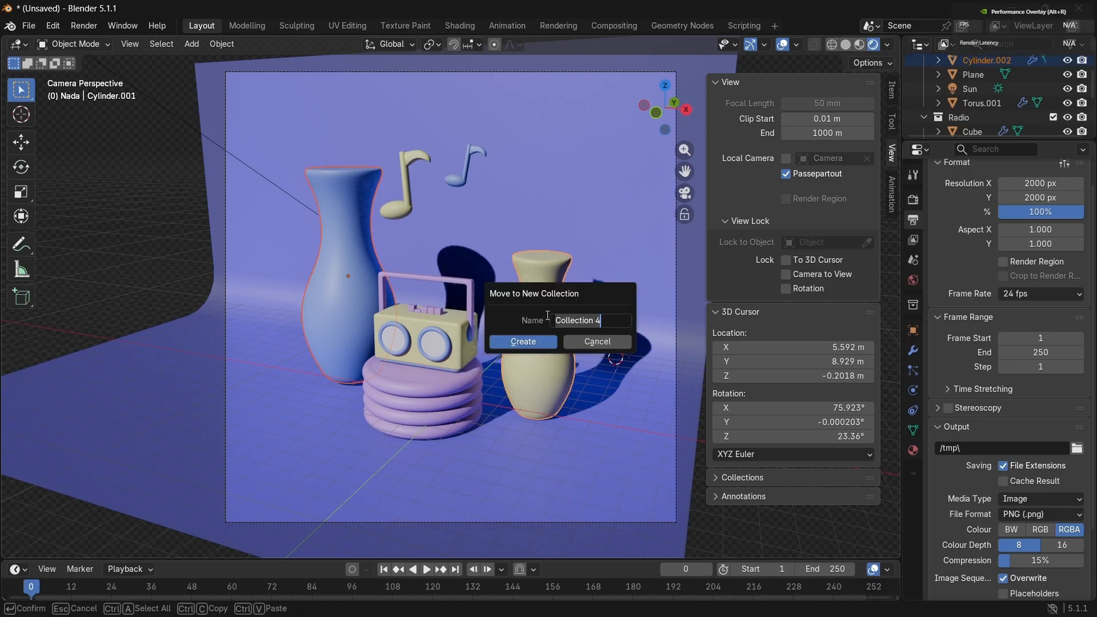
text(Vas)
click(541, 344)
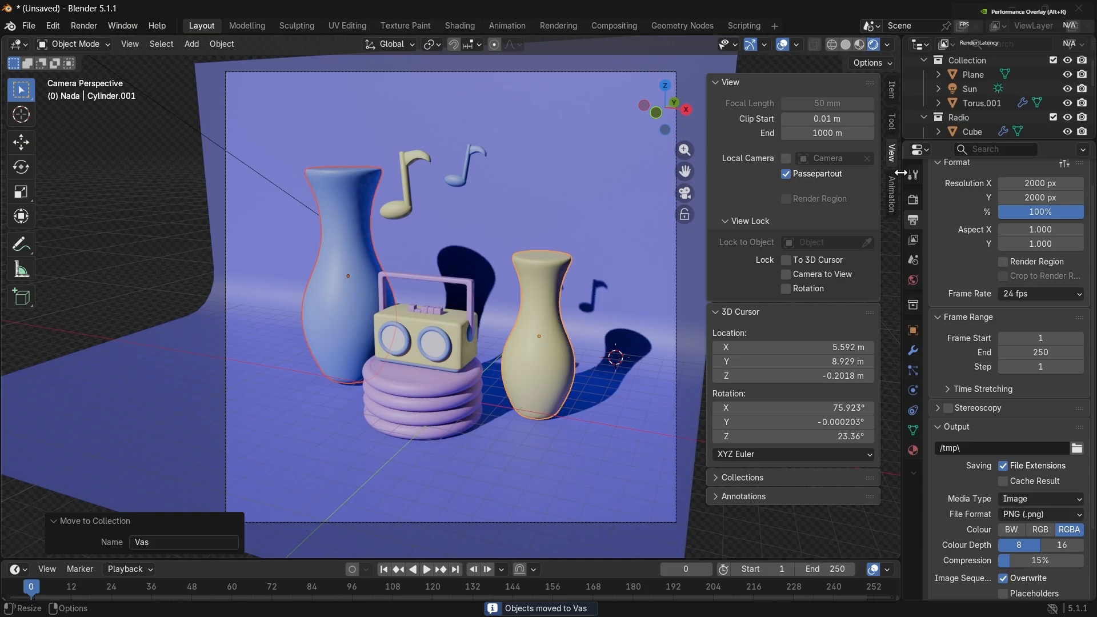
scroll(967, 119, down, 5)
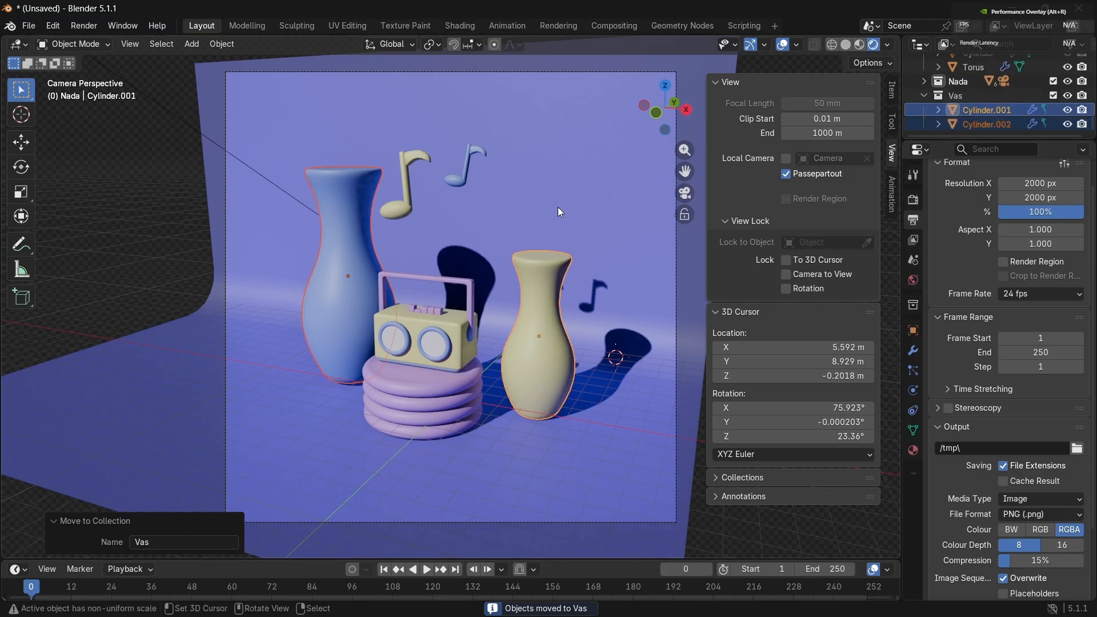
Step: Move the pink stacked-ring stand under the radio into a new collection named Meja
click(414, 385)
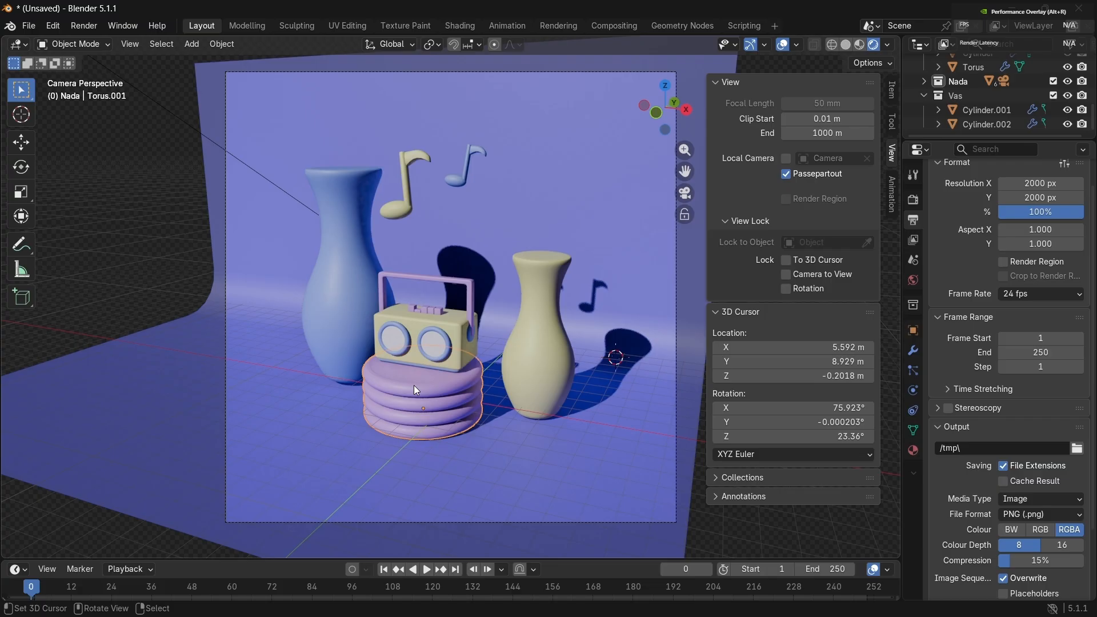
key(m)
click(415, 388)
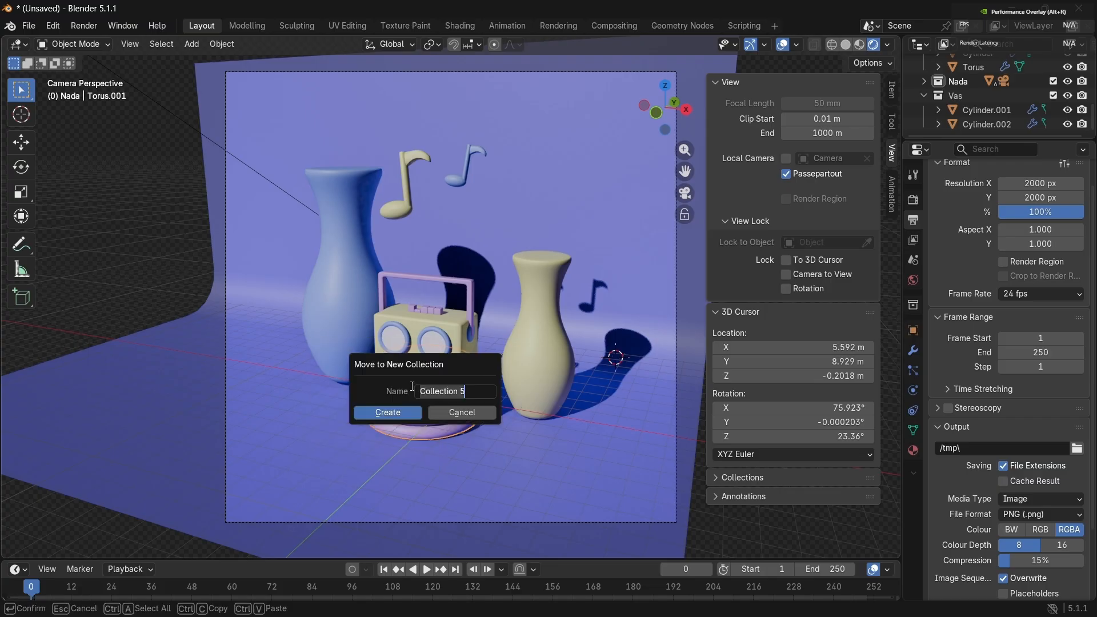
text(Meja)
key(Return)
click(401, 412)
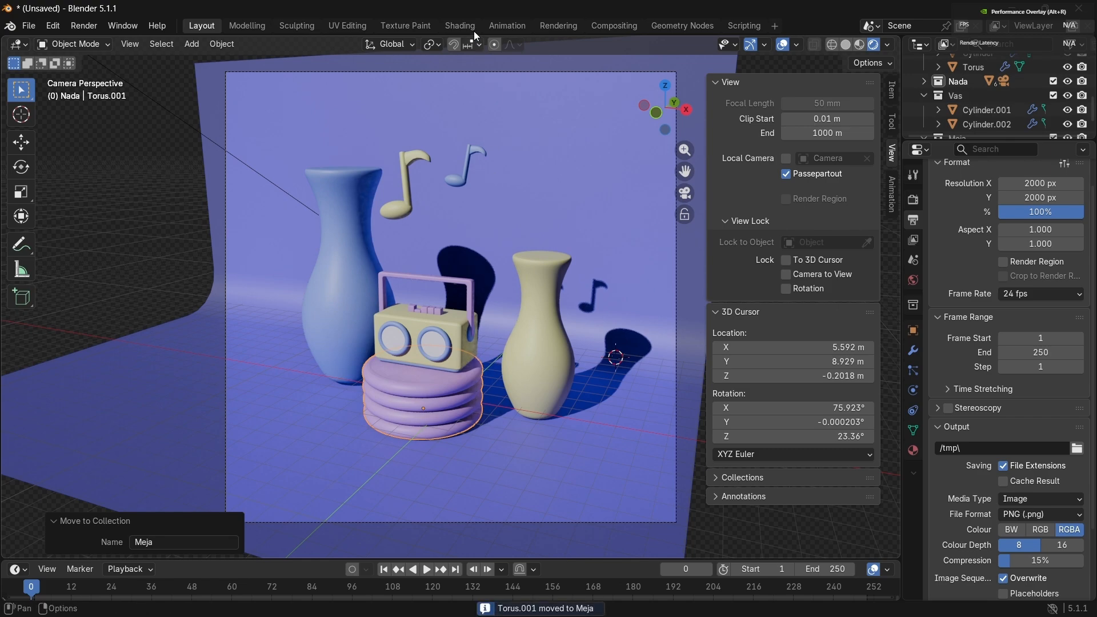
Step: Move the sun light into a new collection named Lamp
click(252, 168)
key(m)
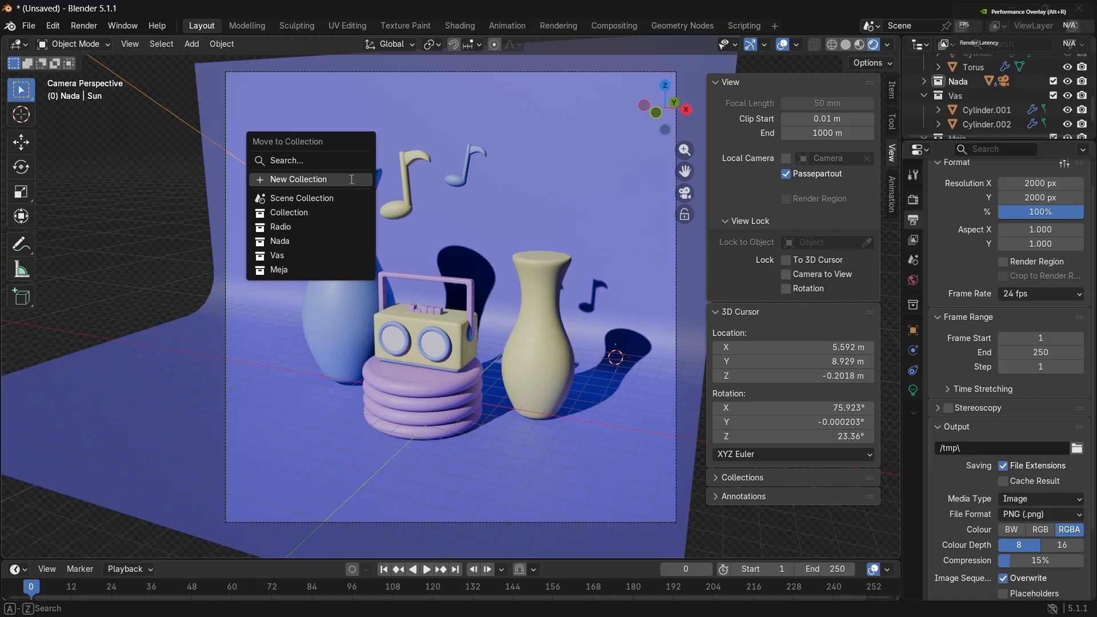
click(351, 179)
text(Lamp)
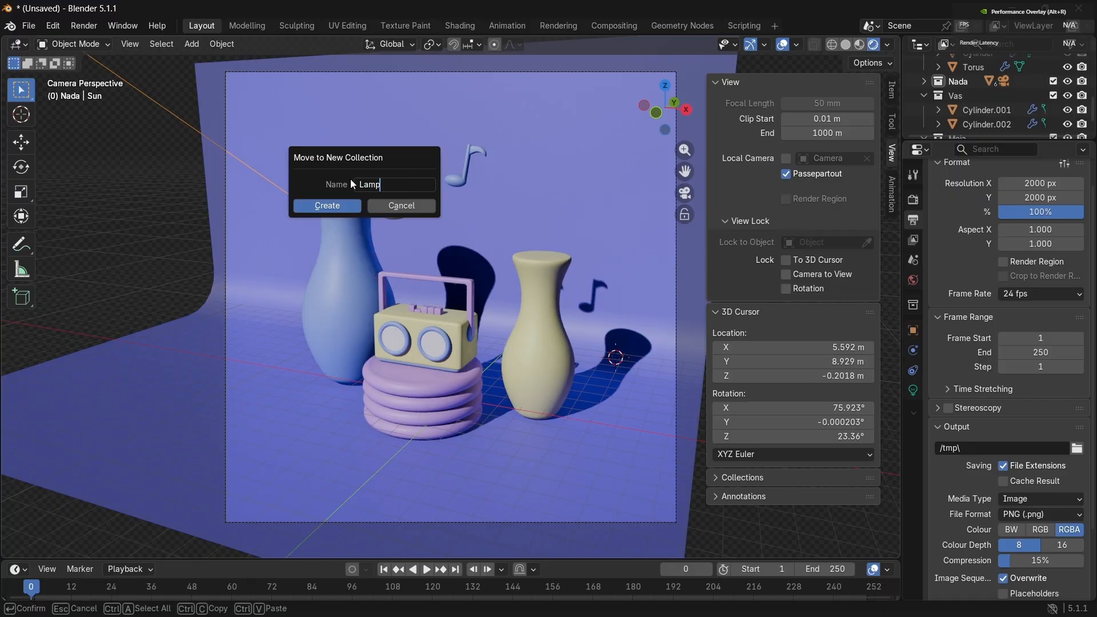
key(Return)
click(345, 201)
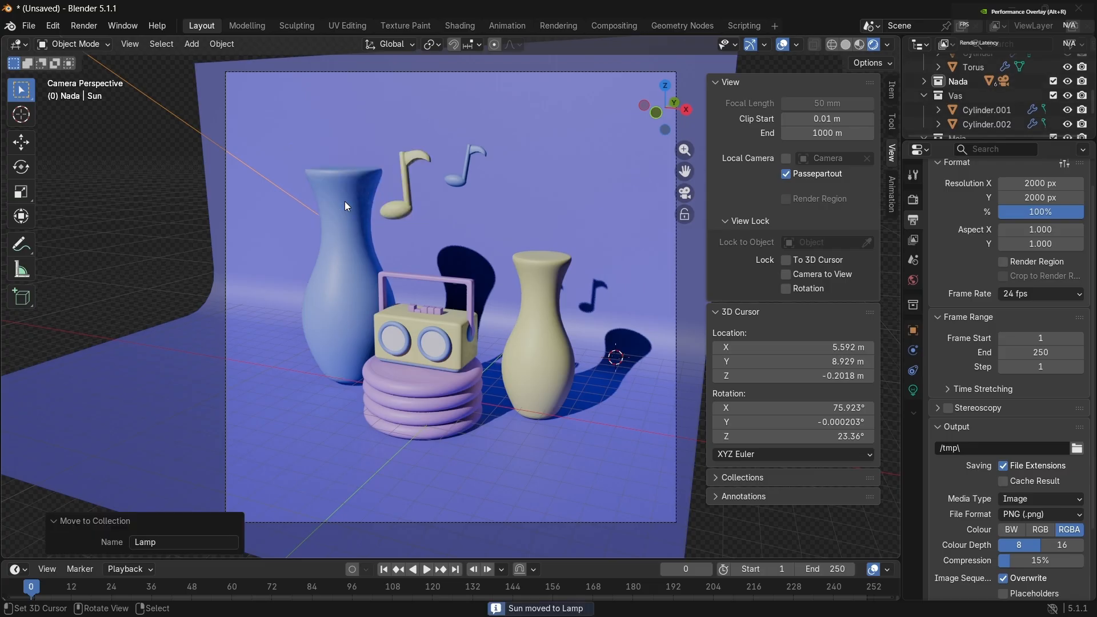
Step: Exclude the collection holding the backdrop plane from renders
scroll(1007, 117, up, 5)
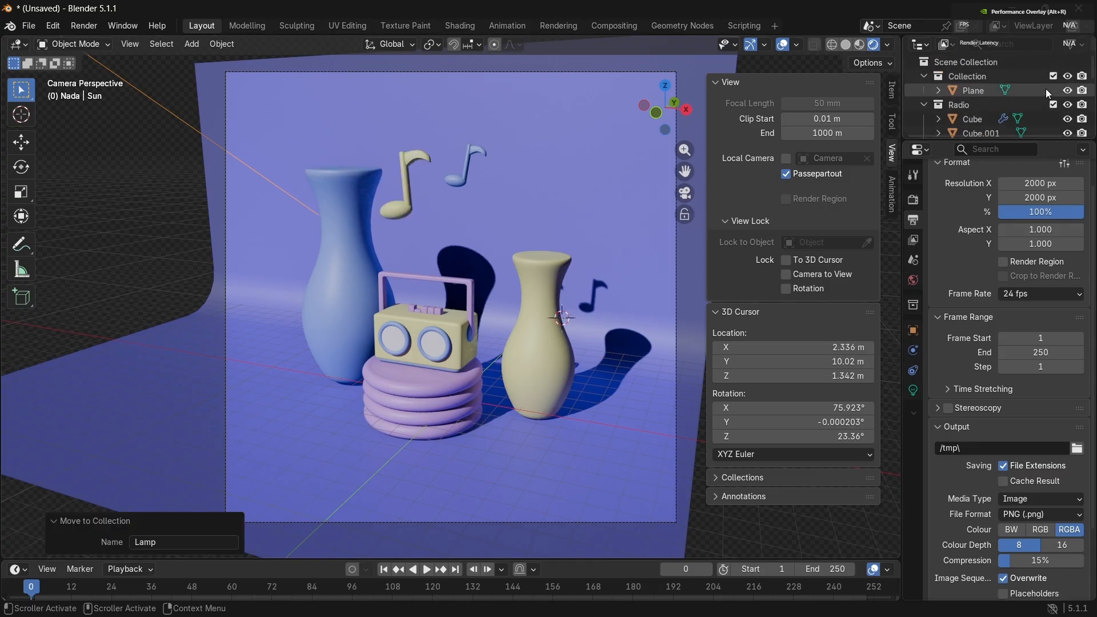
click(1081, 76)
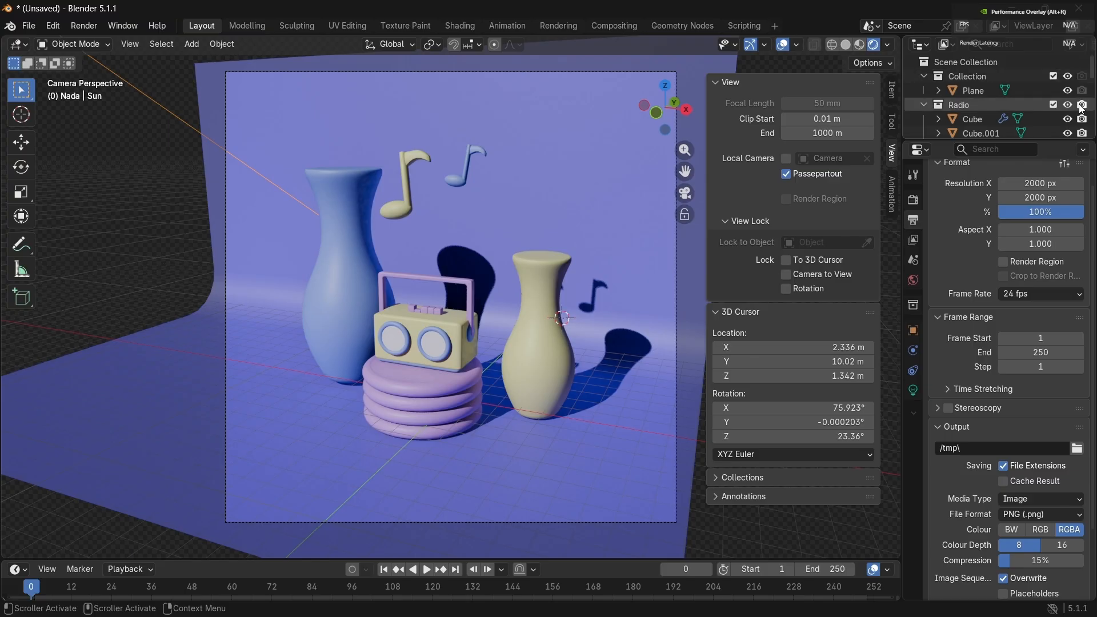
scroll(1074, 117, down, 3)
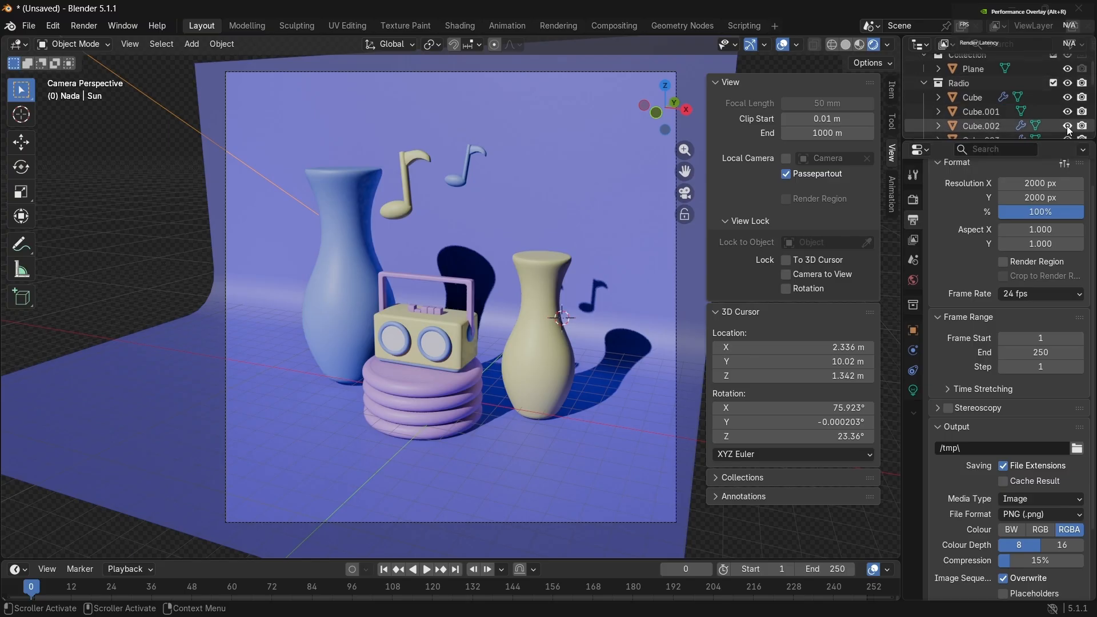
Step: Exclude the Nada, Vas and Meja collections from renders, leaving the Radio and Lamp collections enabled
scroll(1069, 131, down, 2)
click(1082, 86)
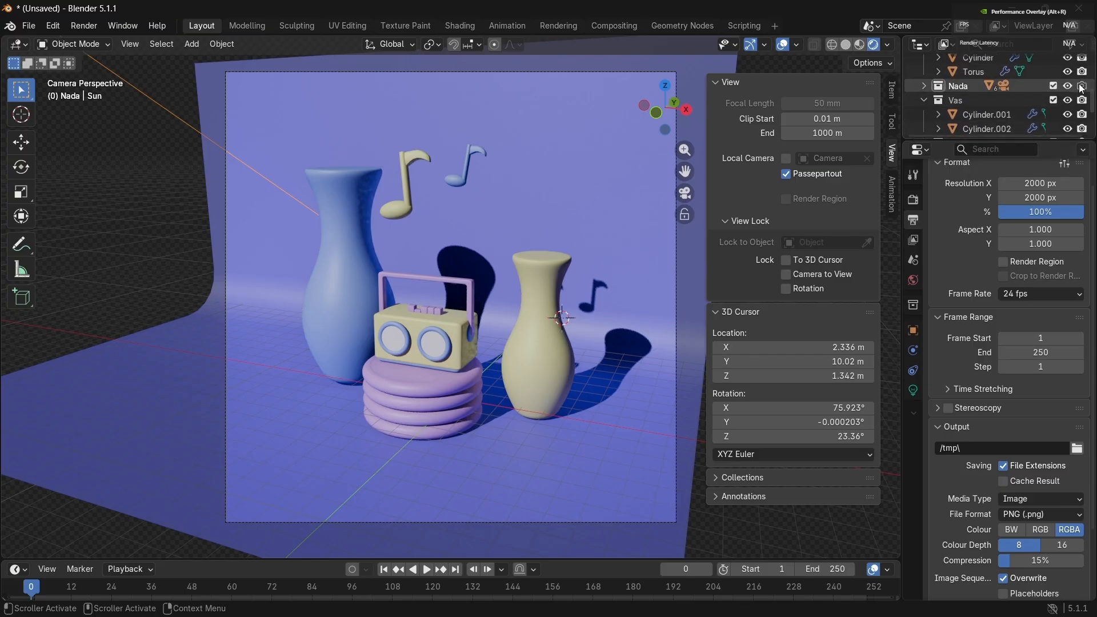
click(1083, 100)
scroll(1083, 100, down, 3)
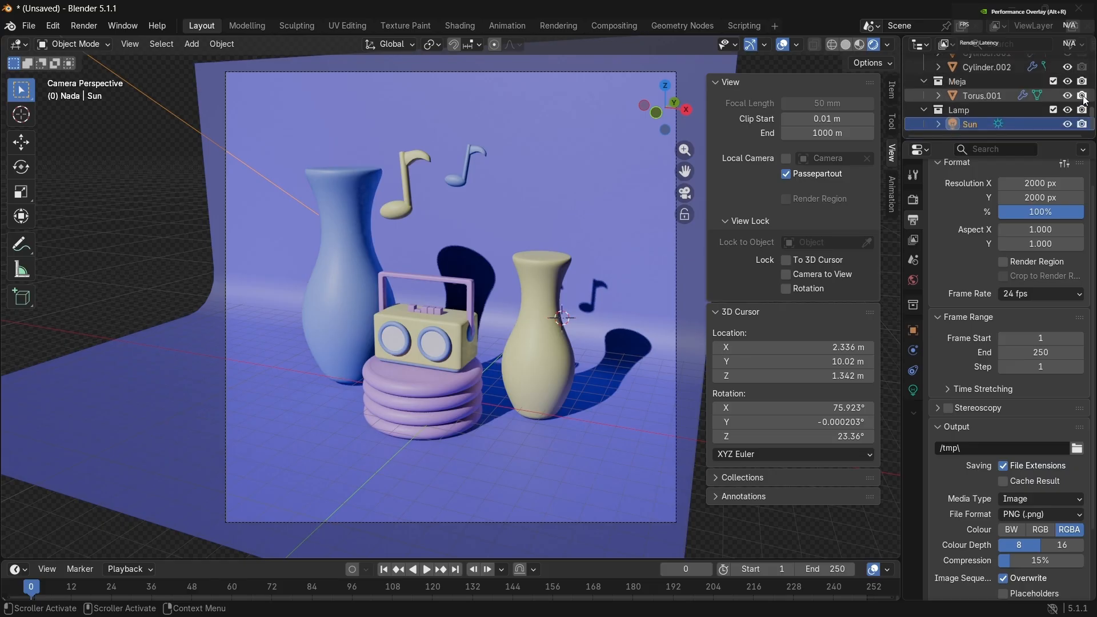
click(1082, 82)
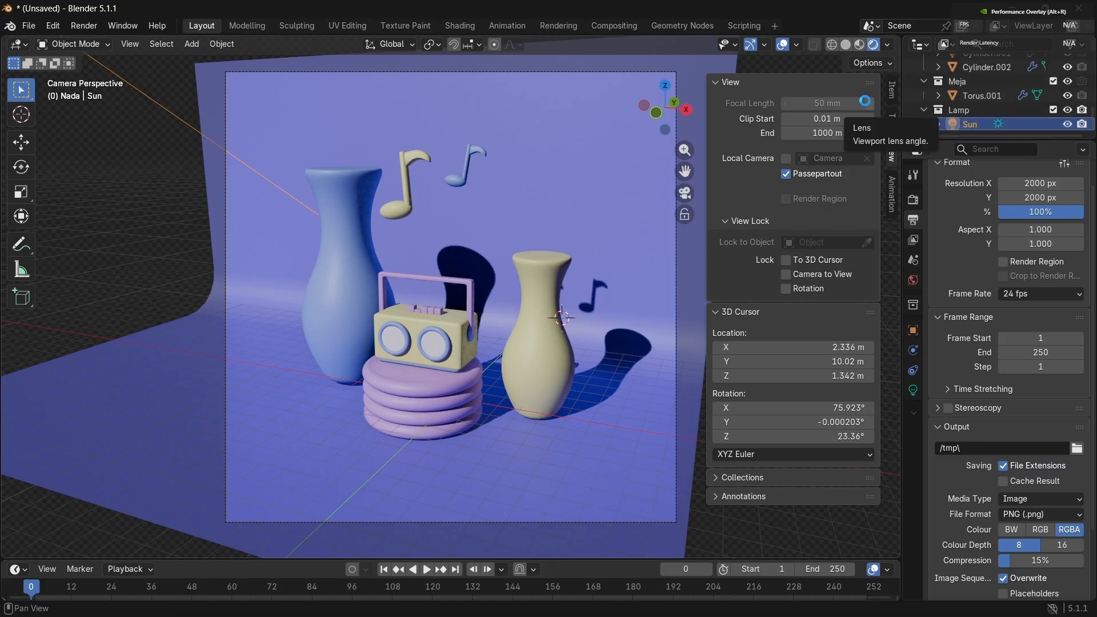
Step: Render the image to check the radio on its own against the transparent background, and close the result
key(F12)
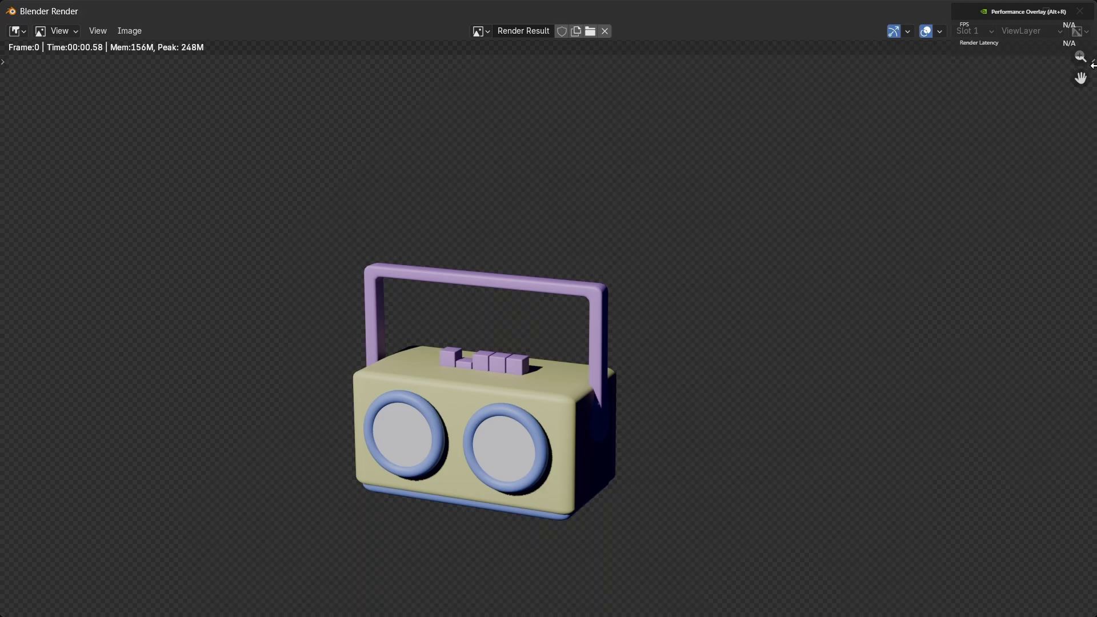
key(Escape)
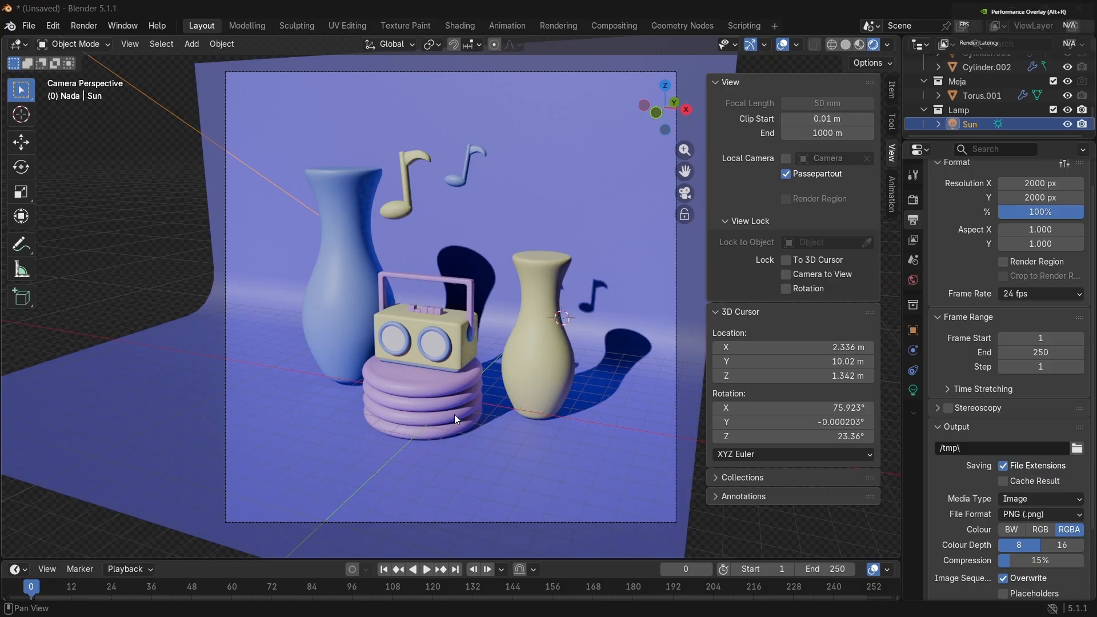
Step: Place the 3D cursor on the backdrop beside the cream vase at about (6.5, 10.1, 4.3) m and collapse the View settings
shift+right_click(642, 275)
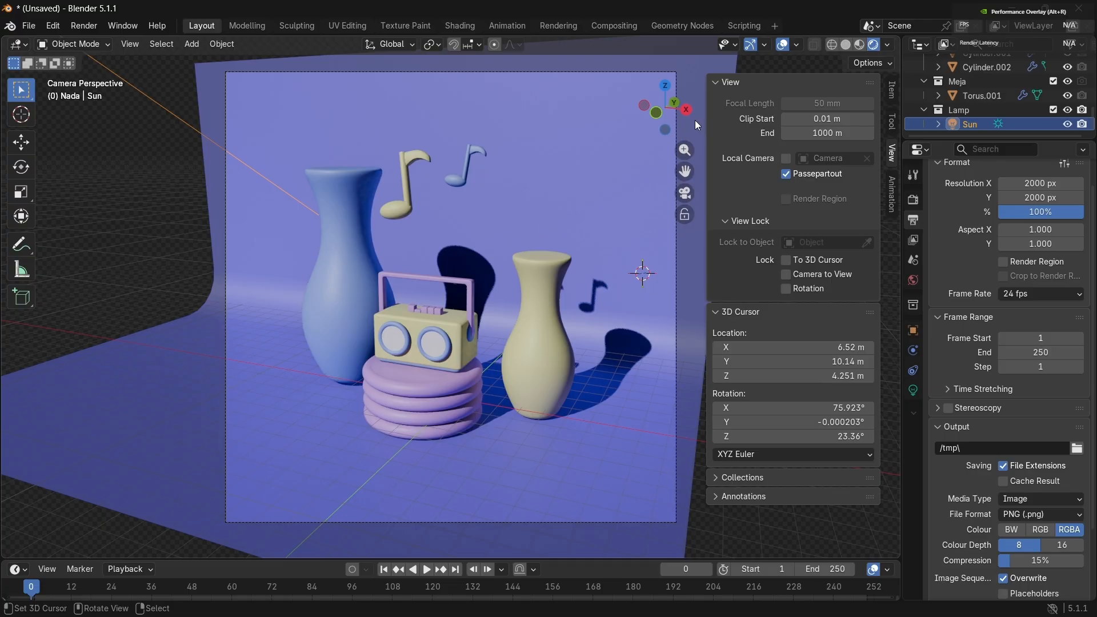
click(715, 80)
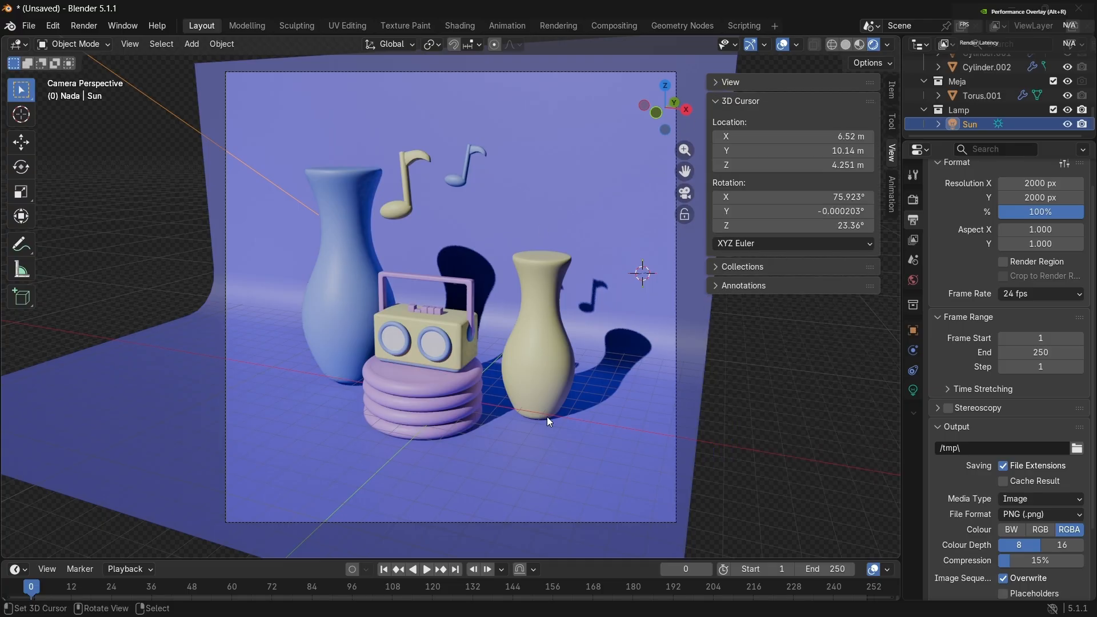